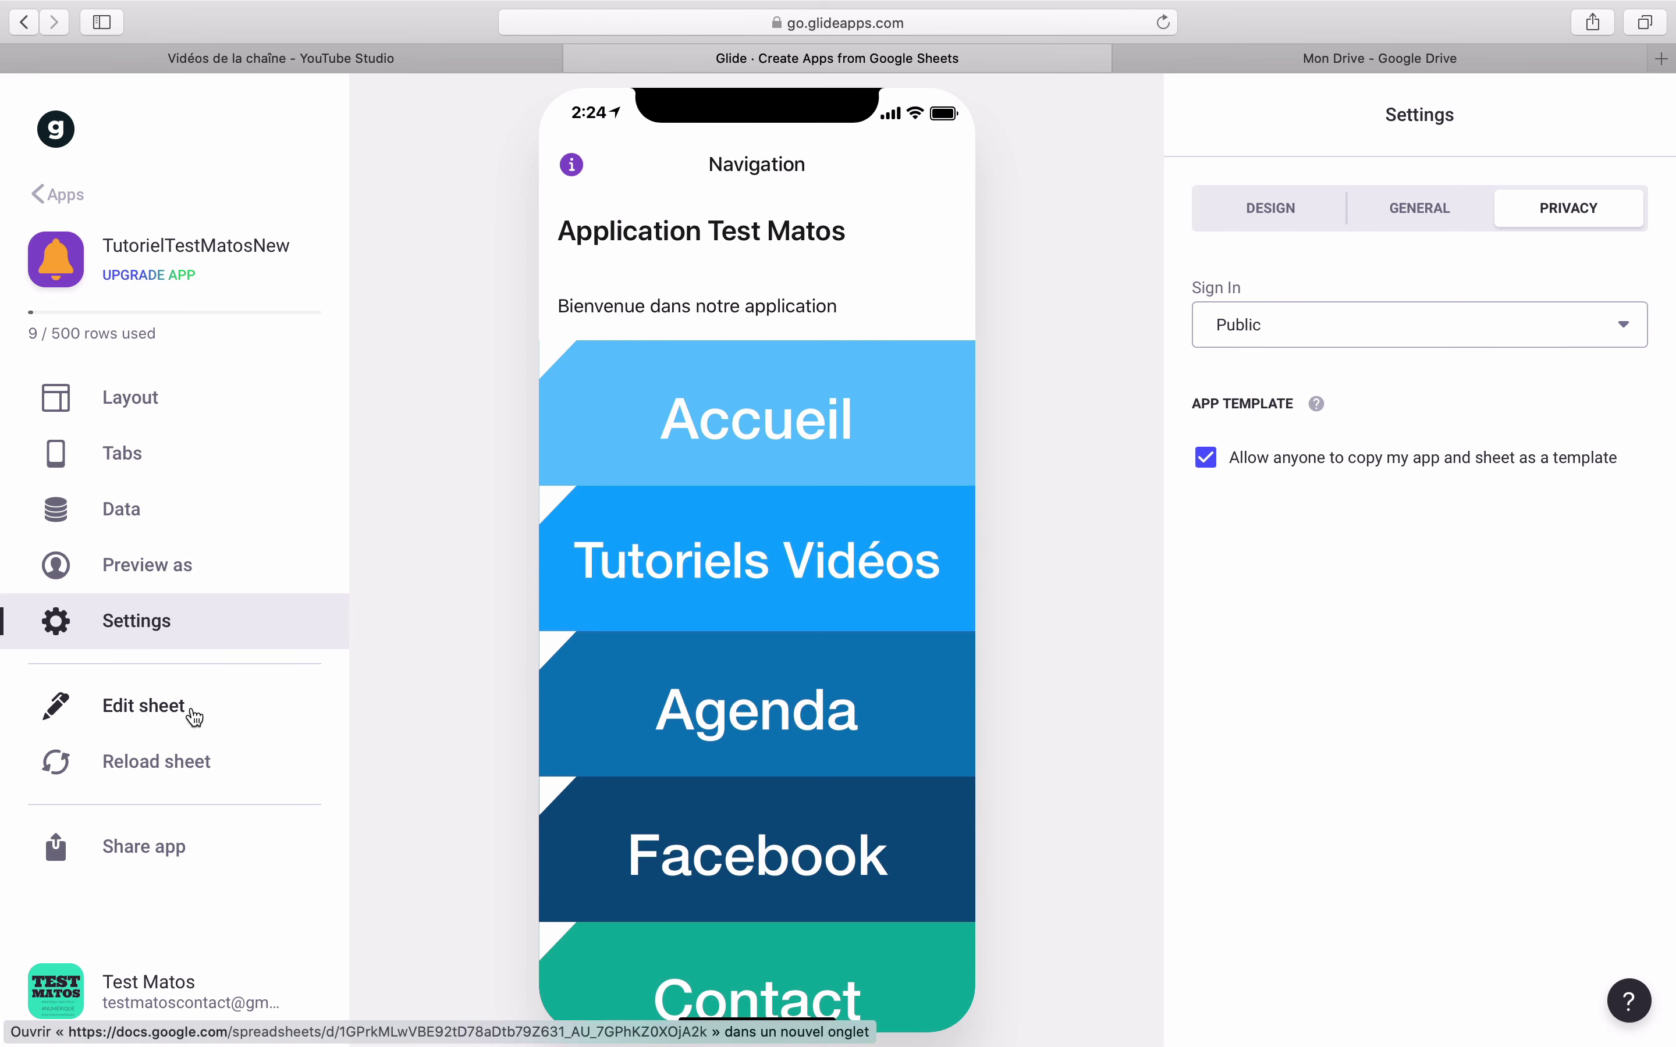
- From Glide's Edit sheet, open the source spreadsheet 'Sheets for Copy of TutorielTestMatosMenu' in a new tab
click(136, 707)
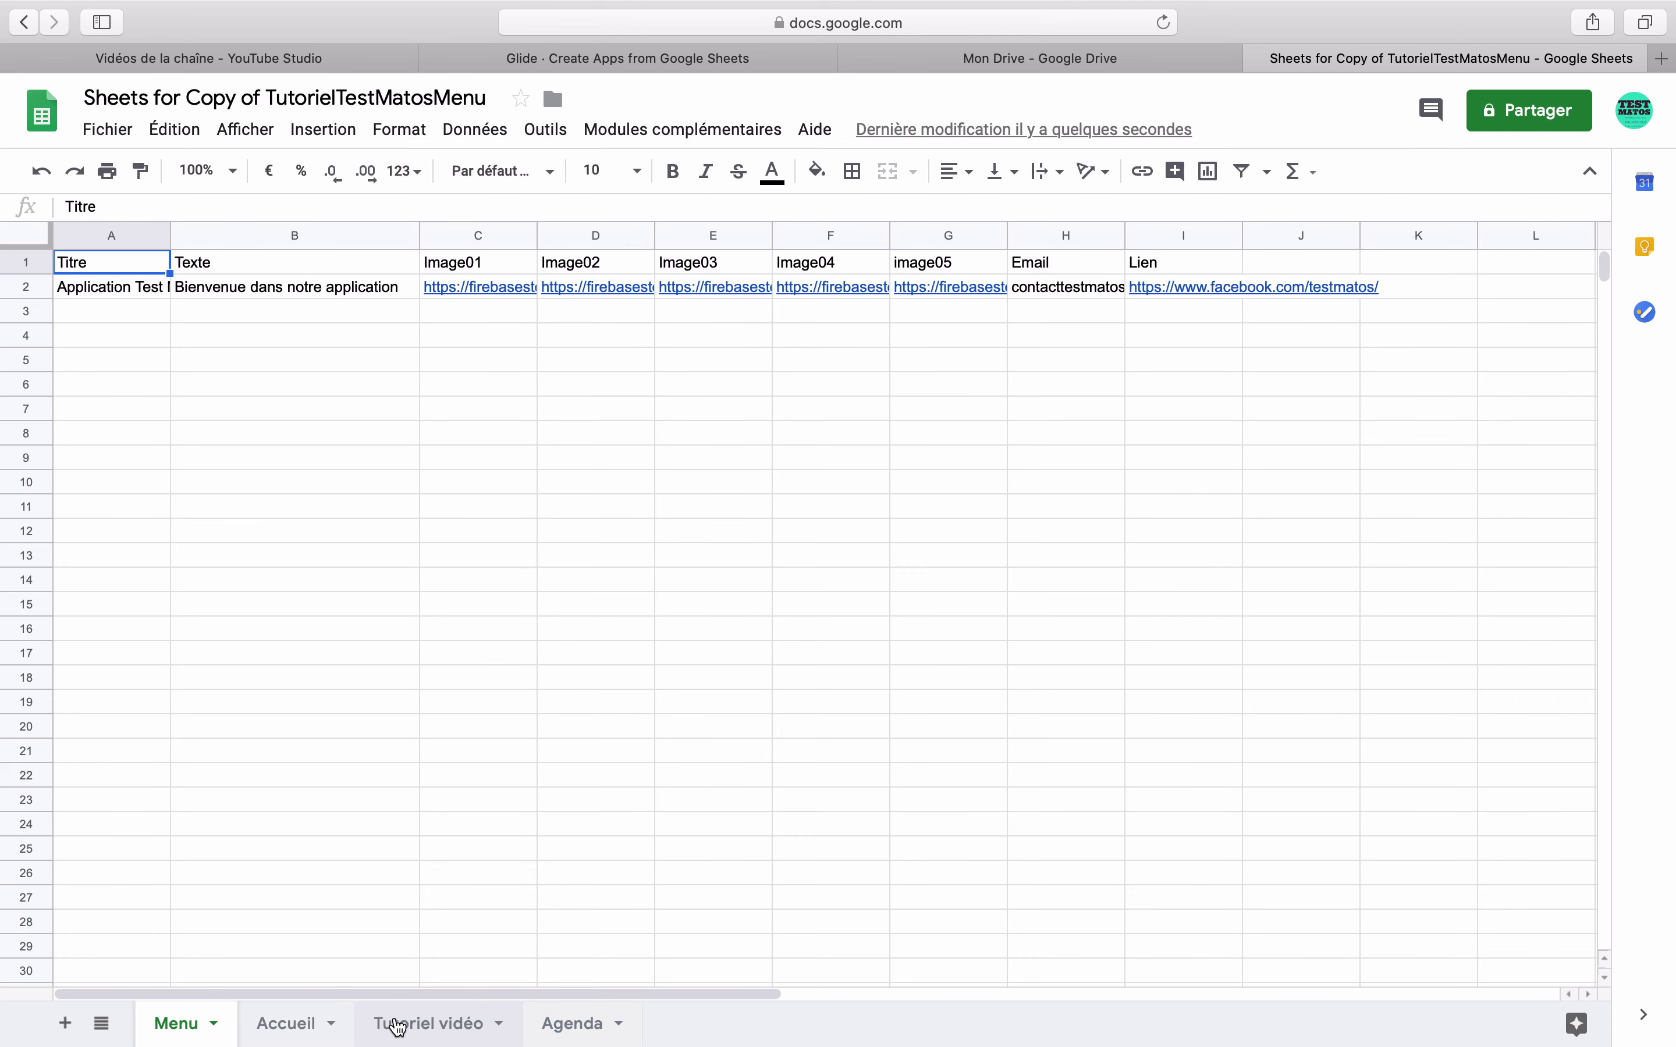
- Review row 2 of the Tutoriel vidéo sheet and copy the video library tutorial's YouTube share link
click(427, 1025)
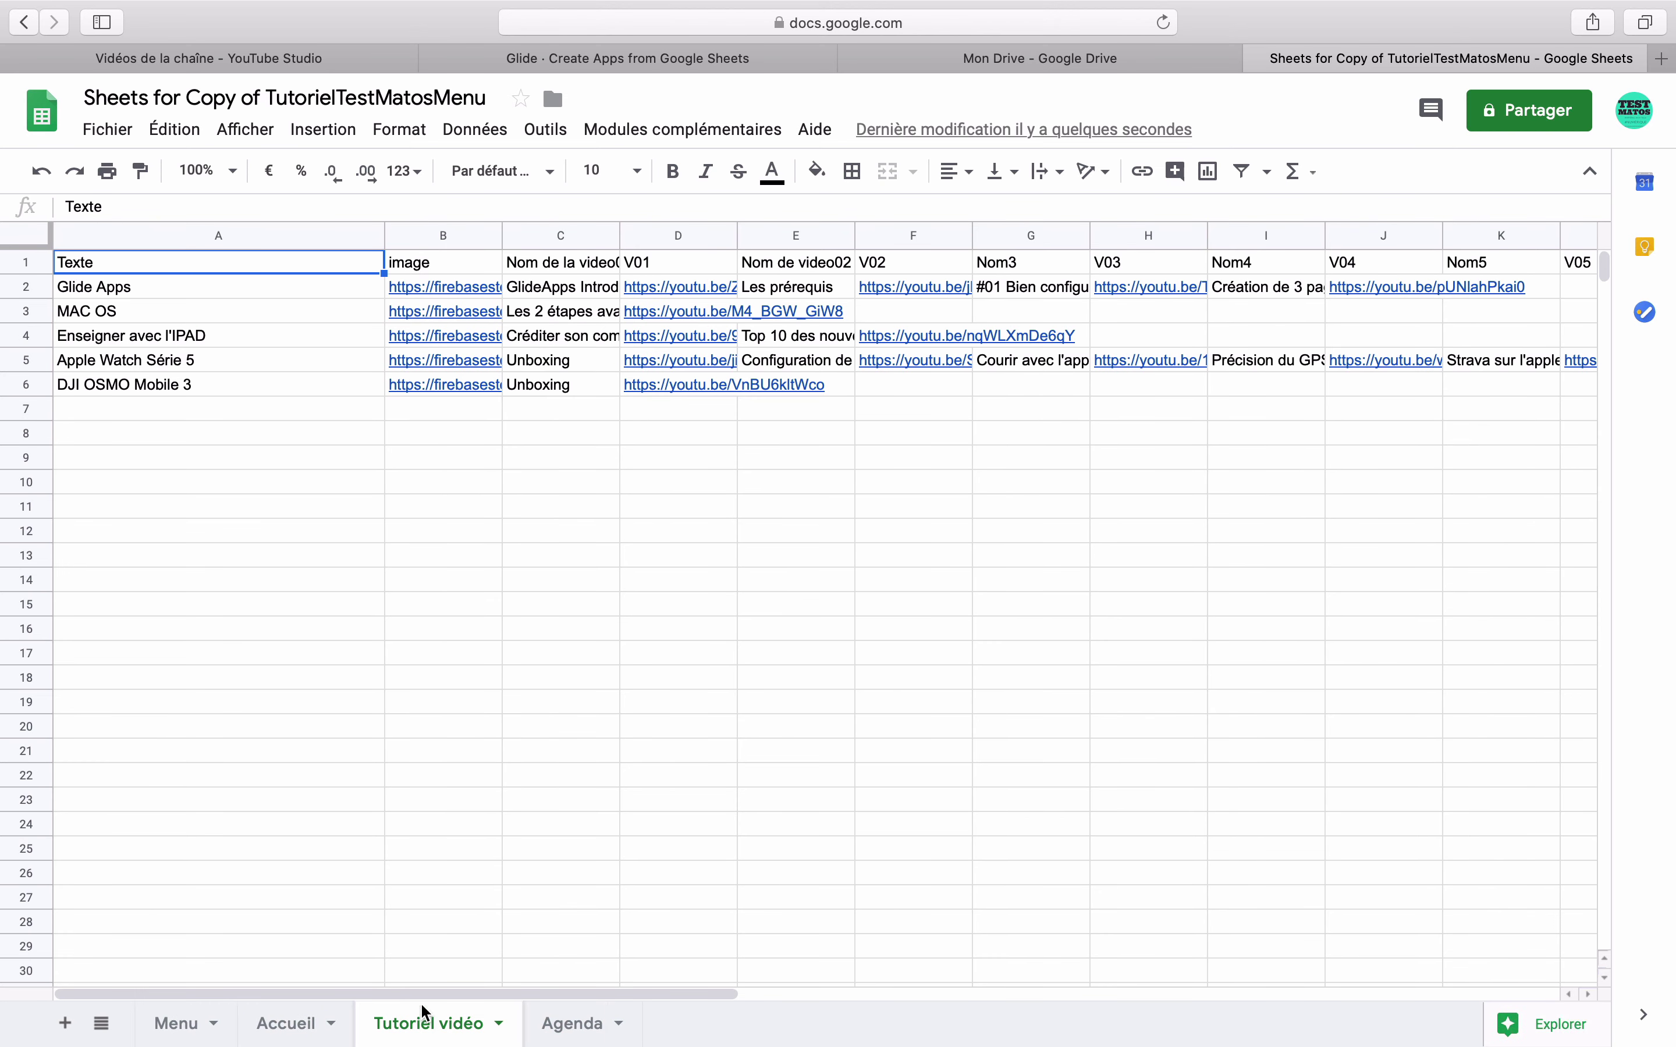
click(167, 290)
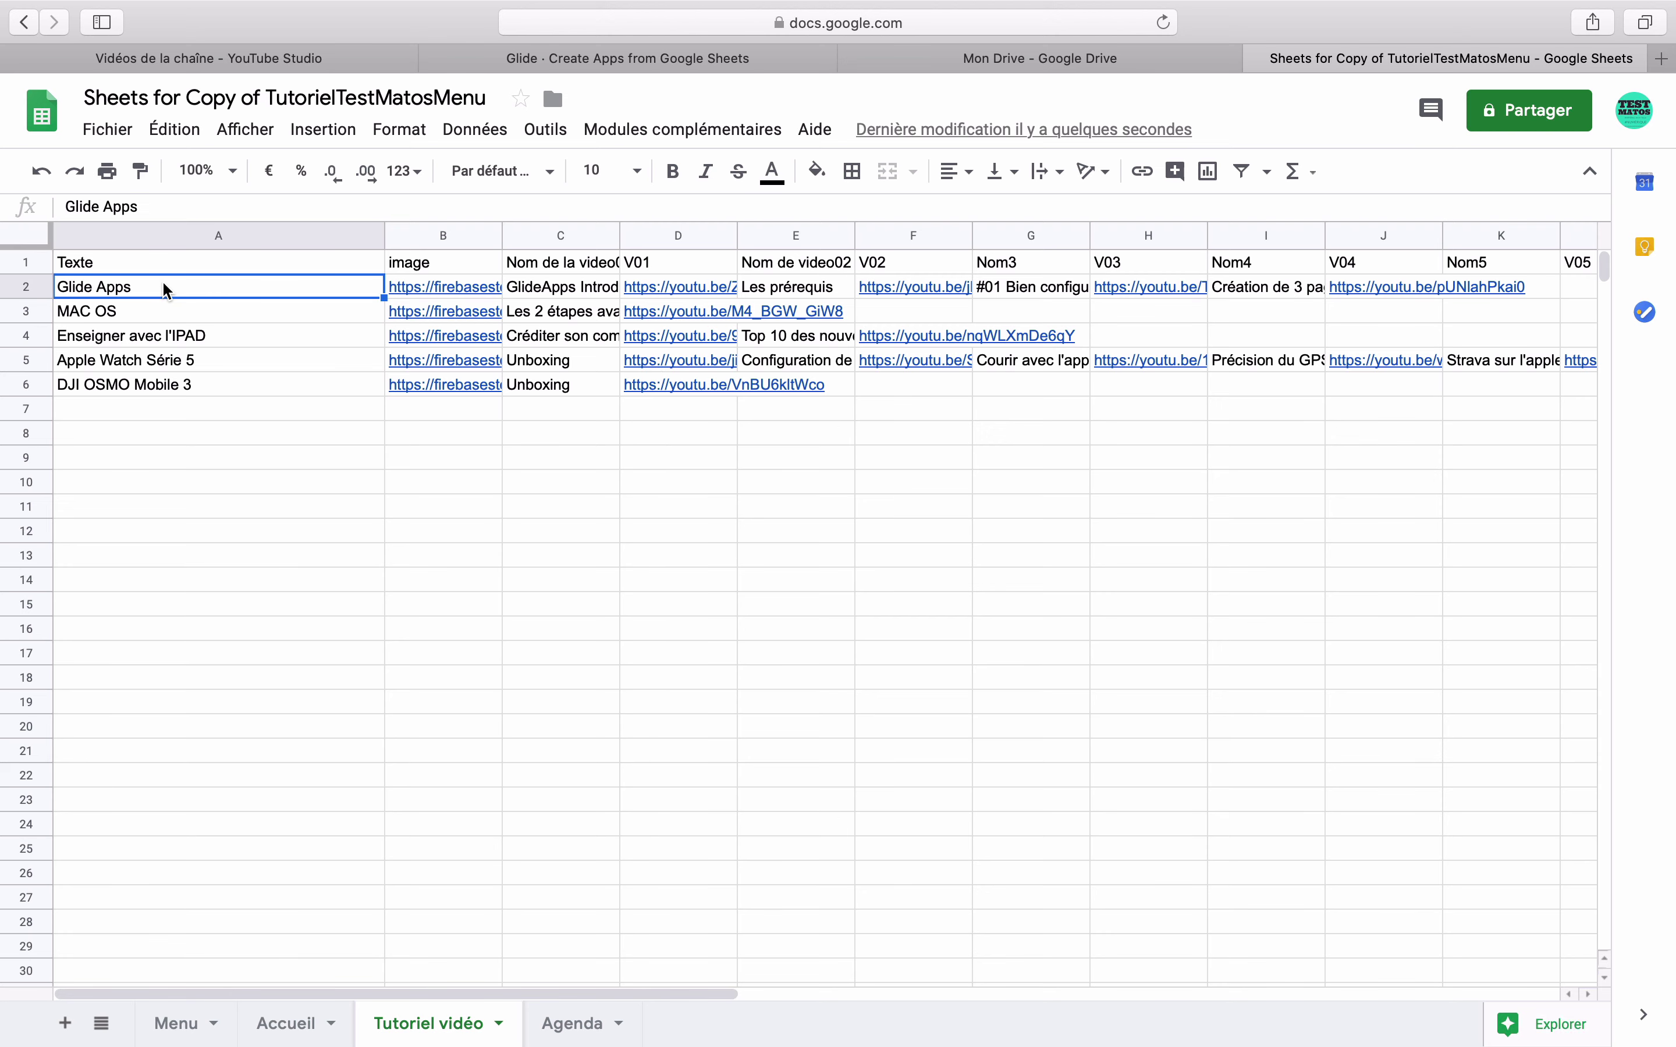
scroll(997, 286, right, 5)
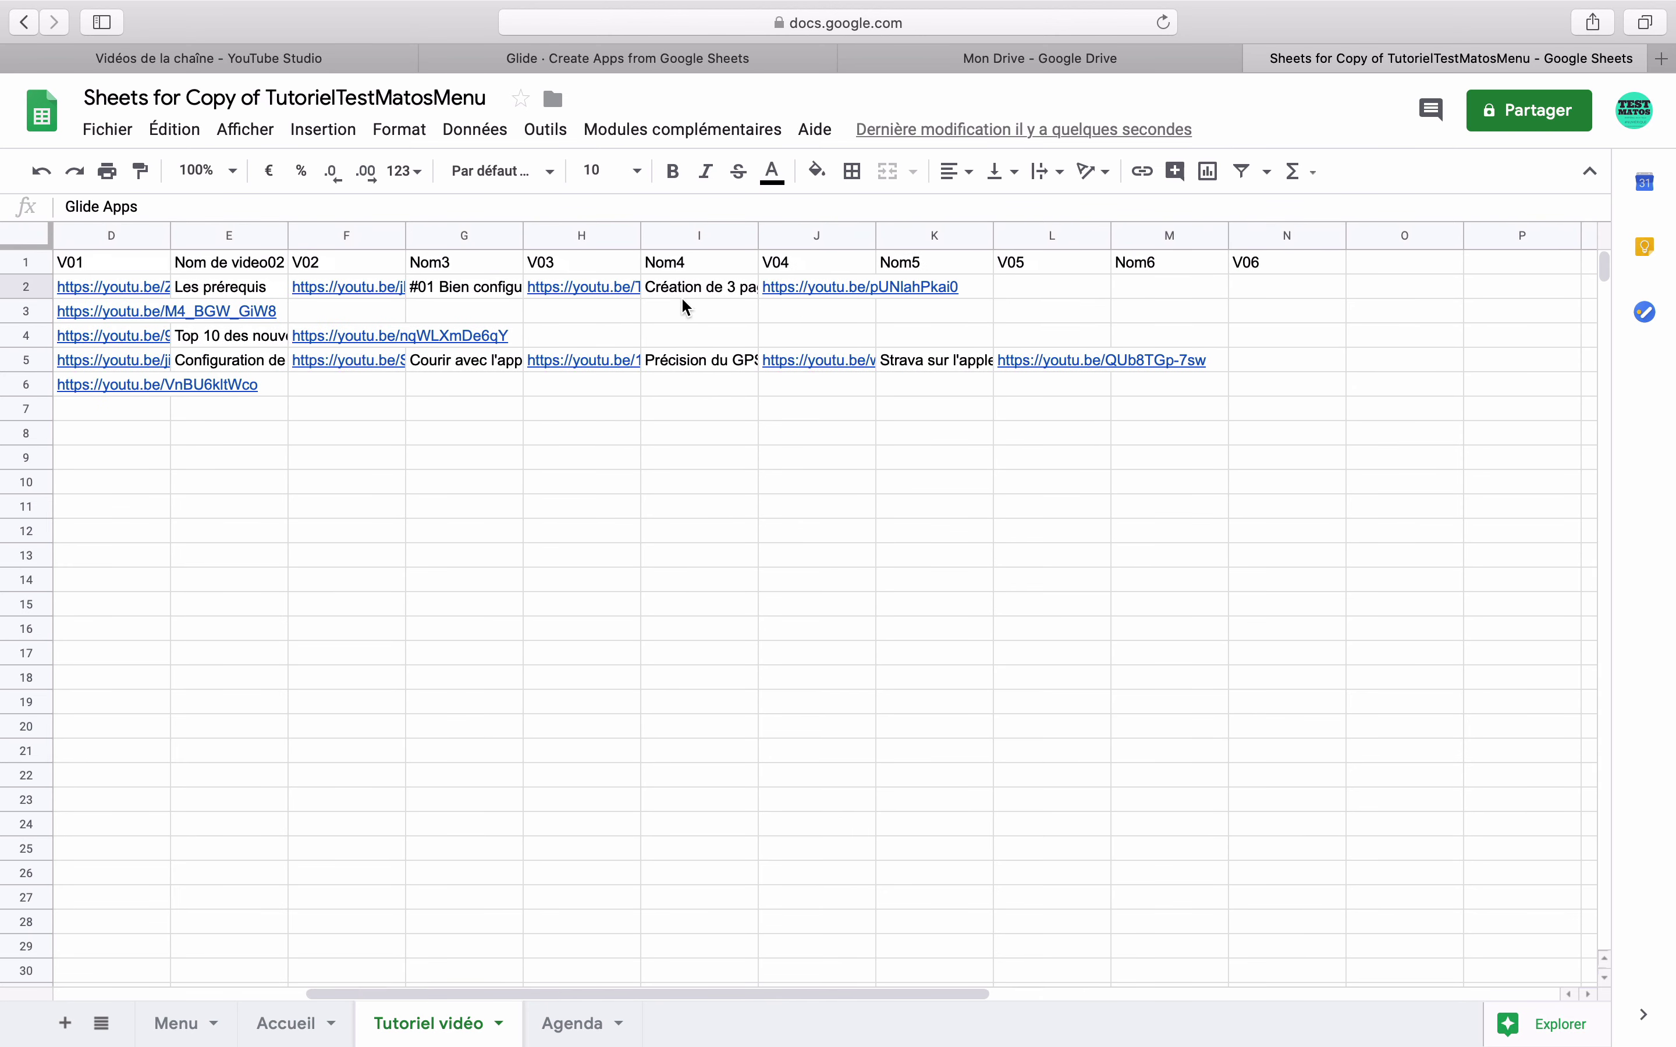
click(711, 292)
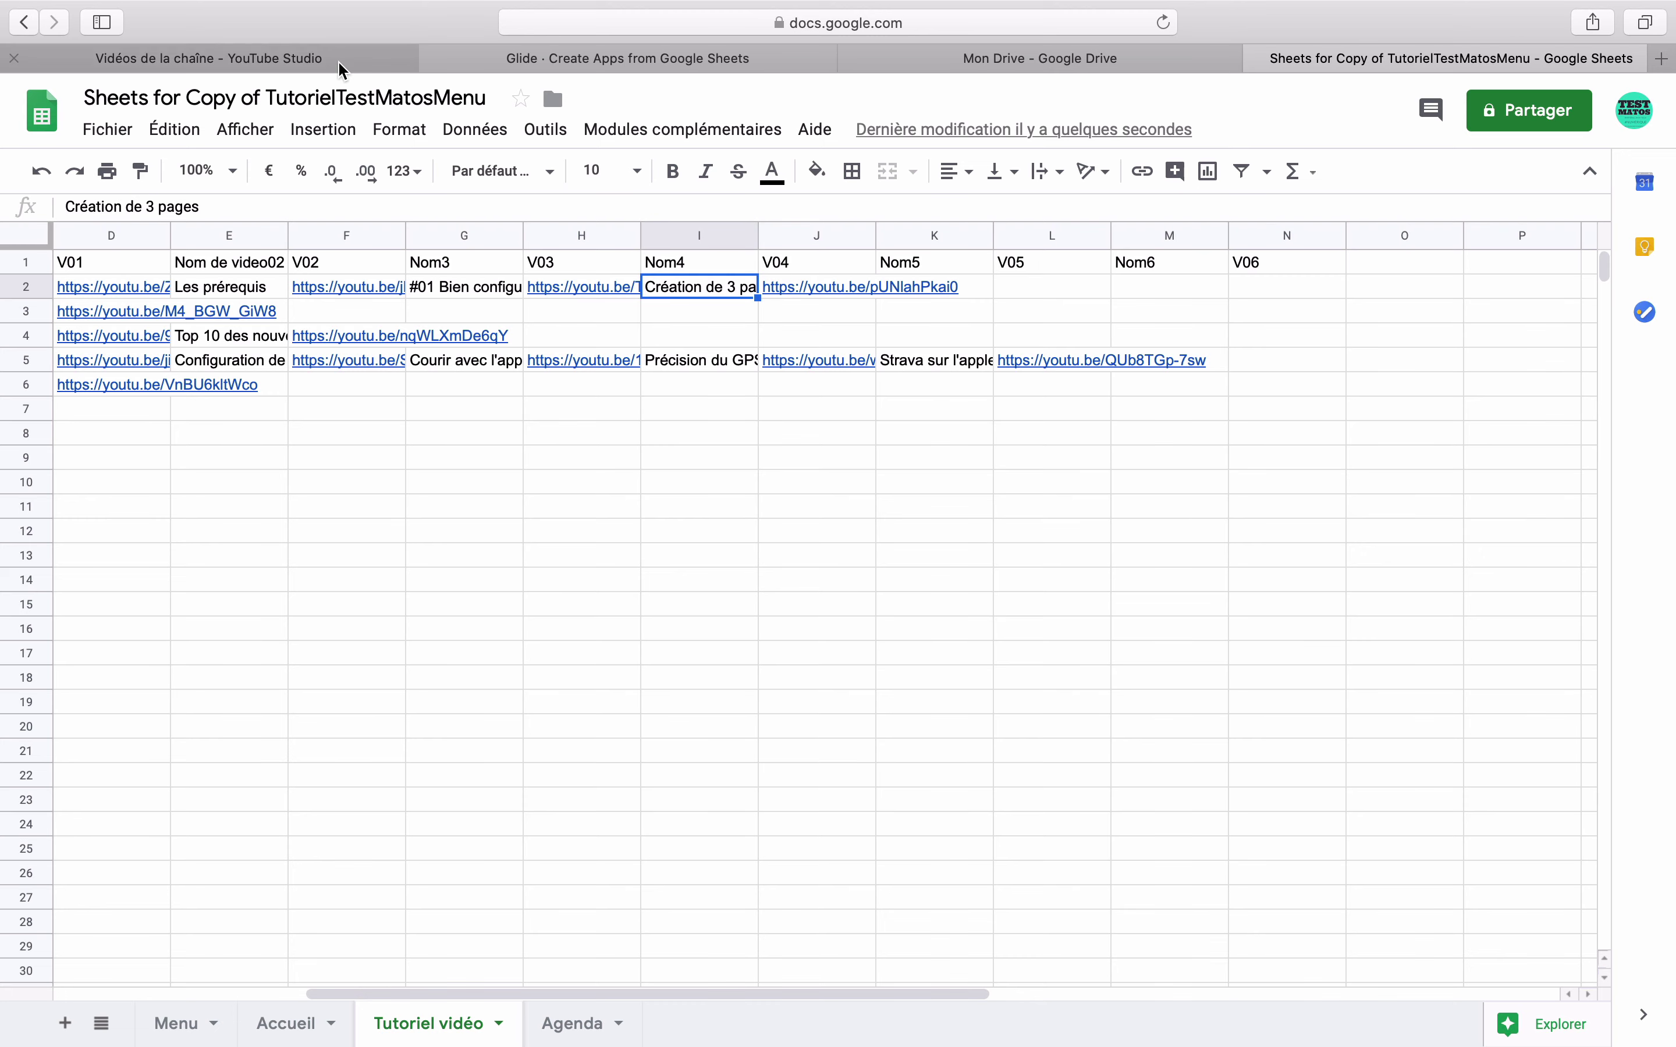
click(208, 58)
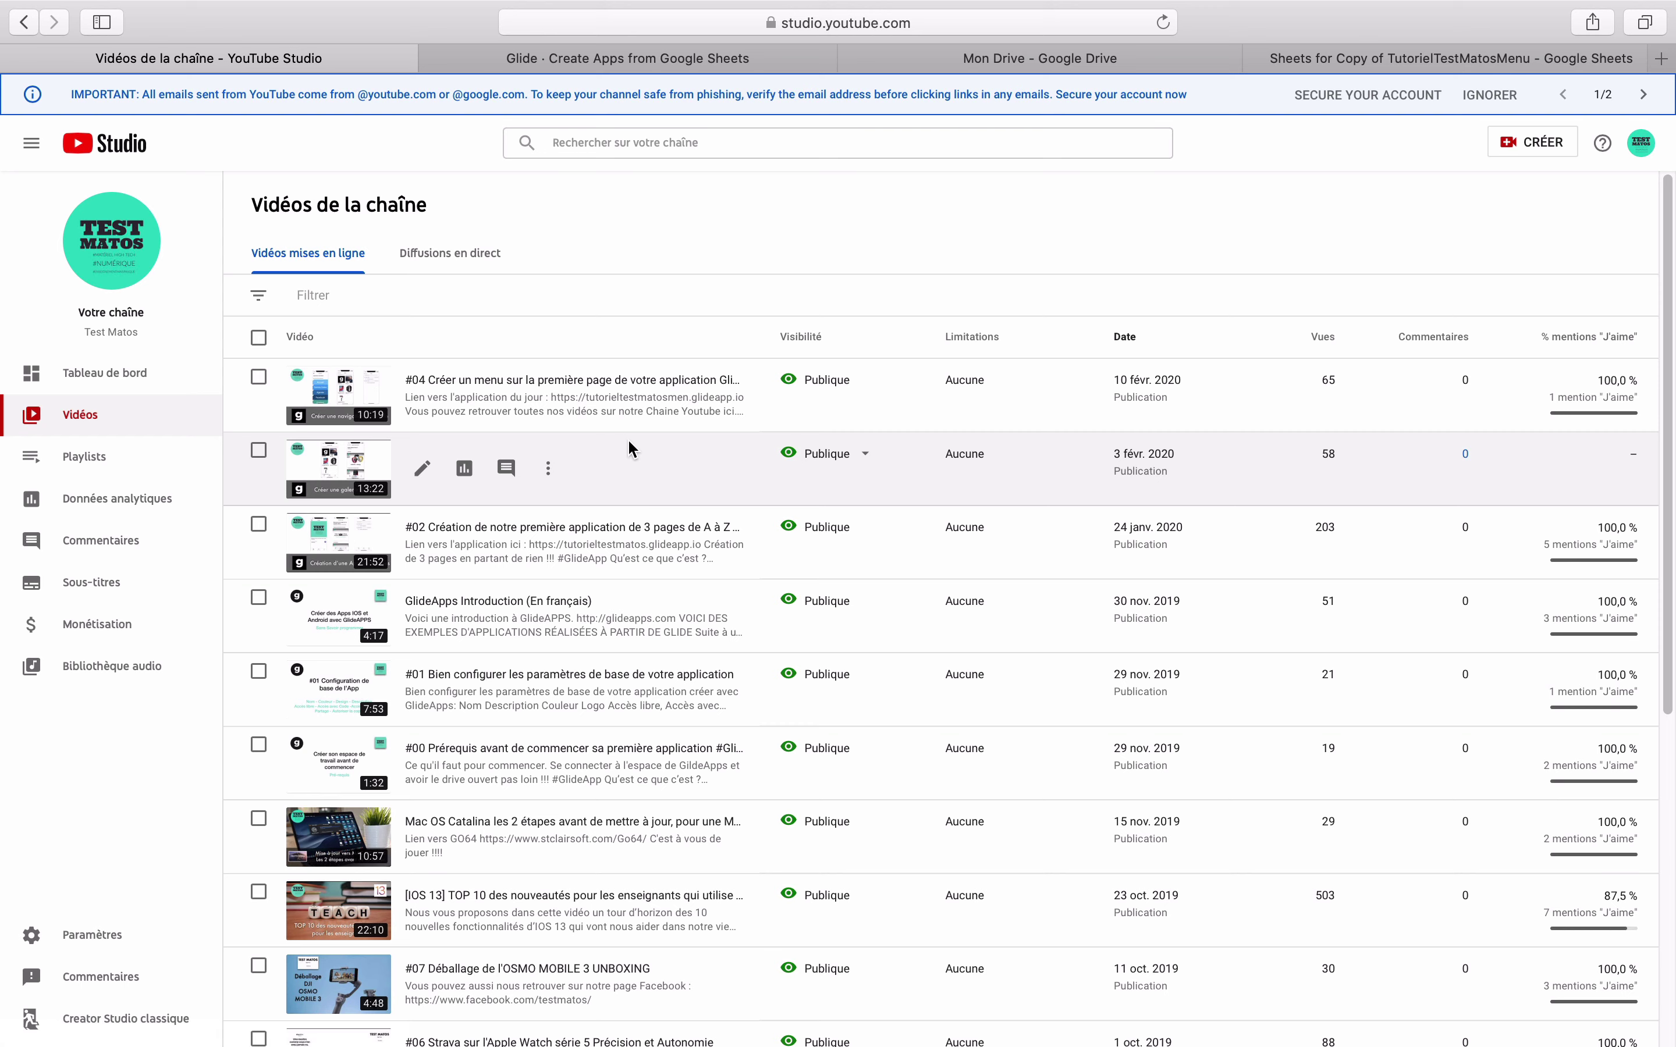
click(547, 475)
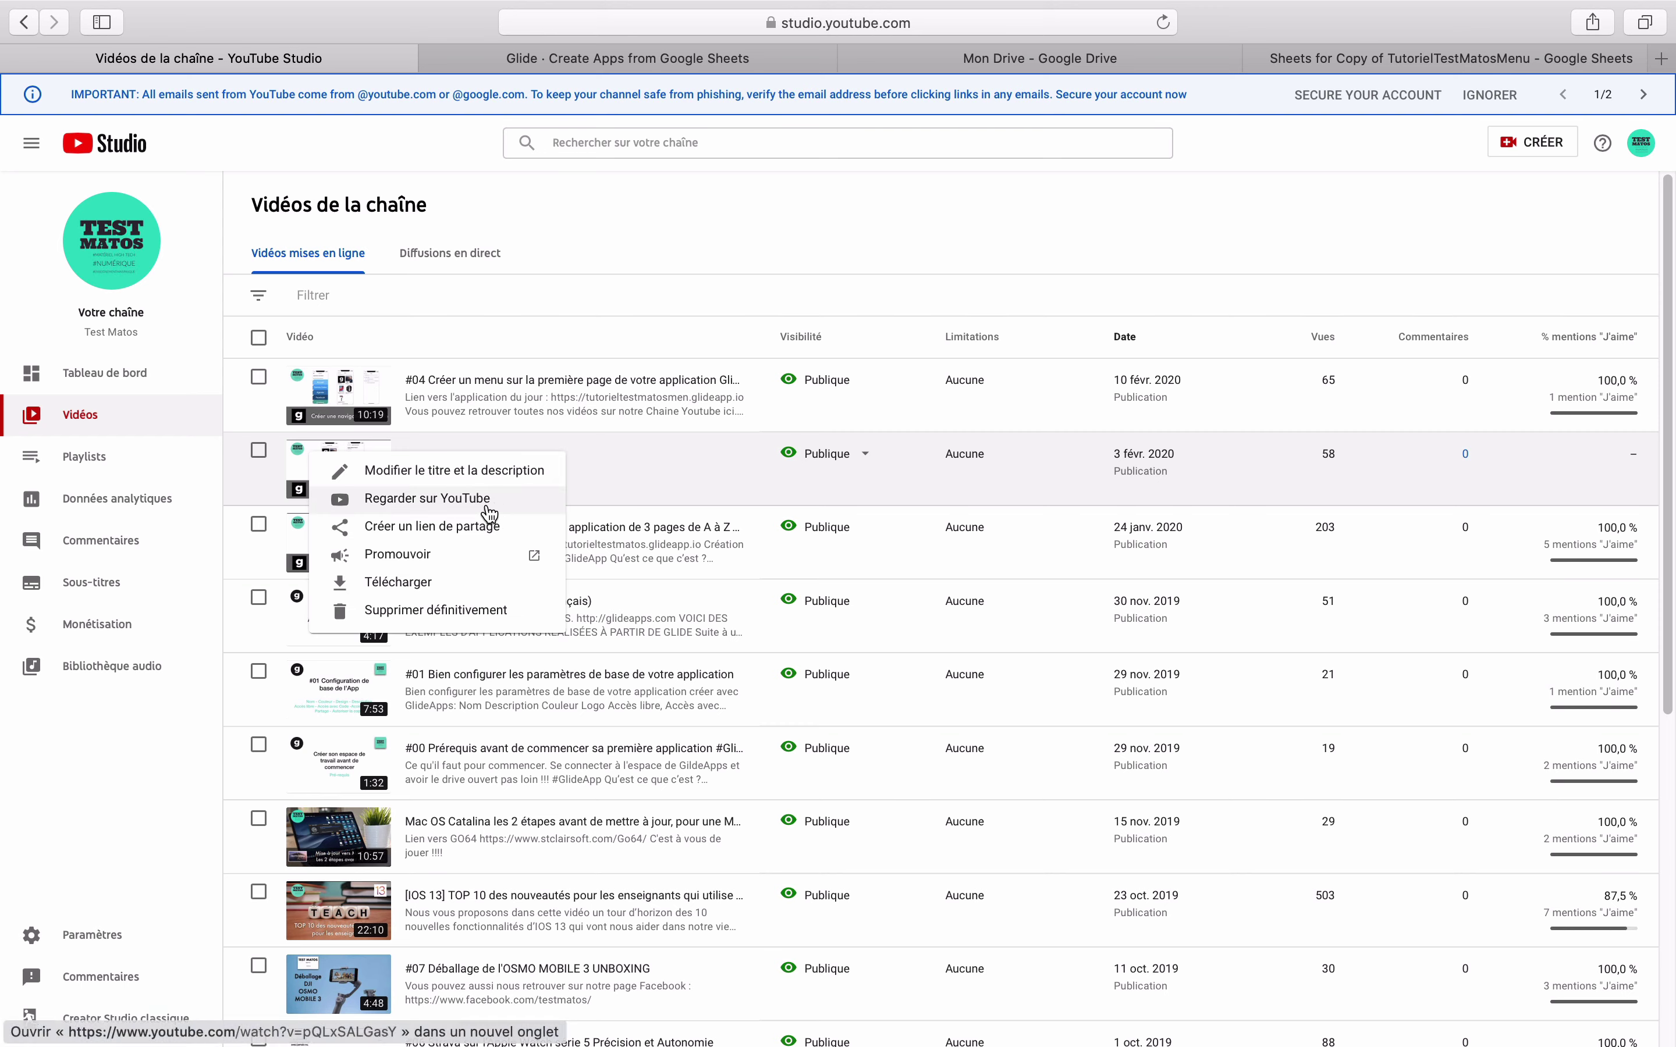
click(453, 539)
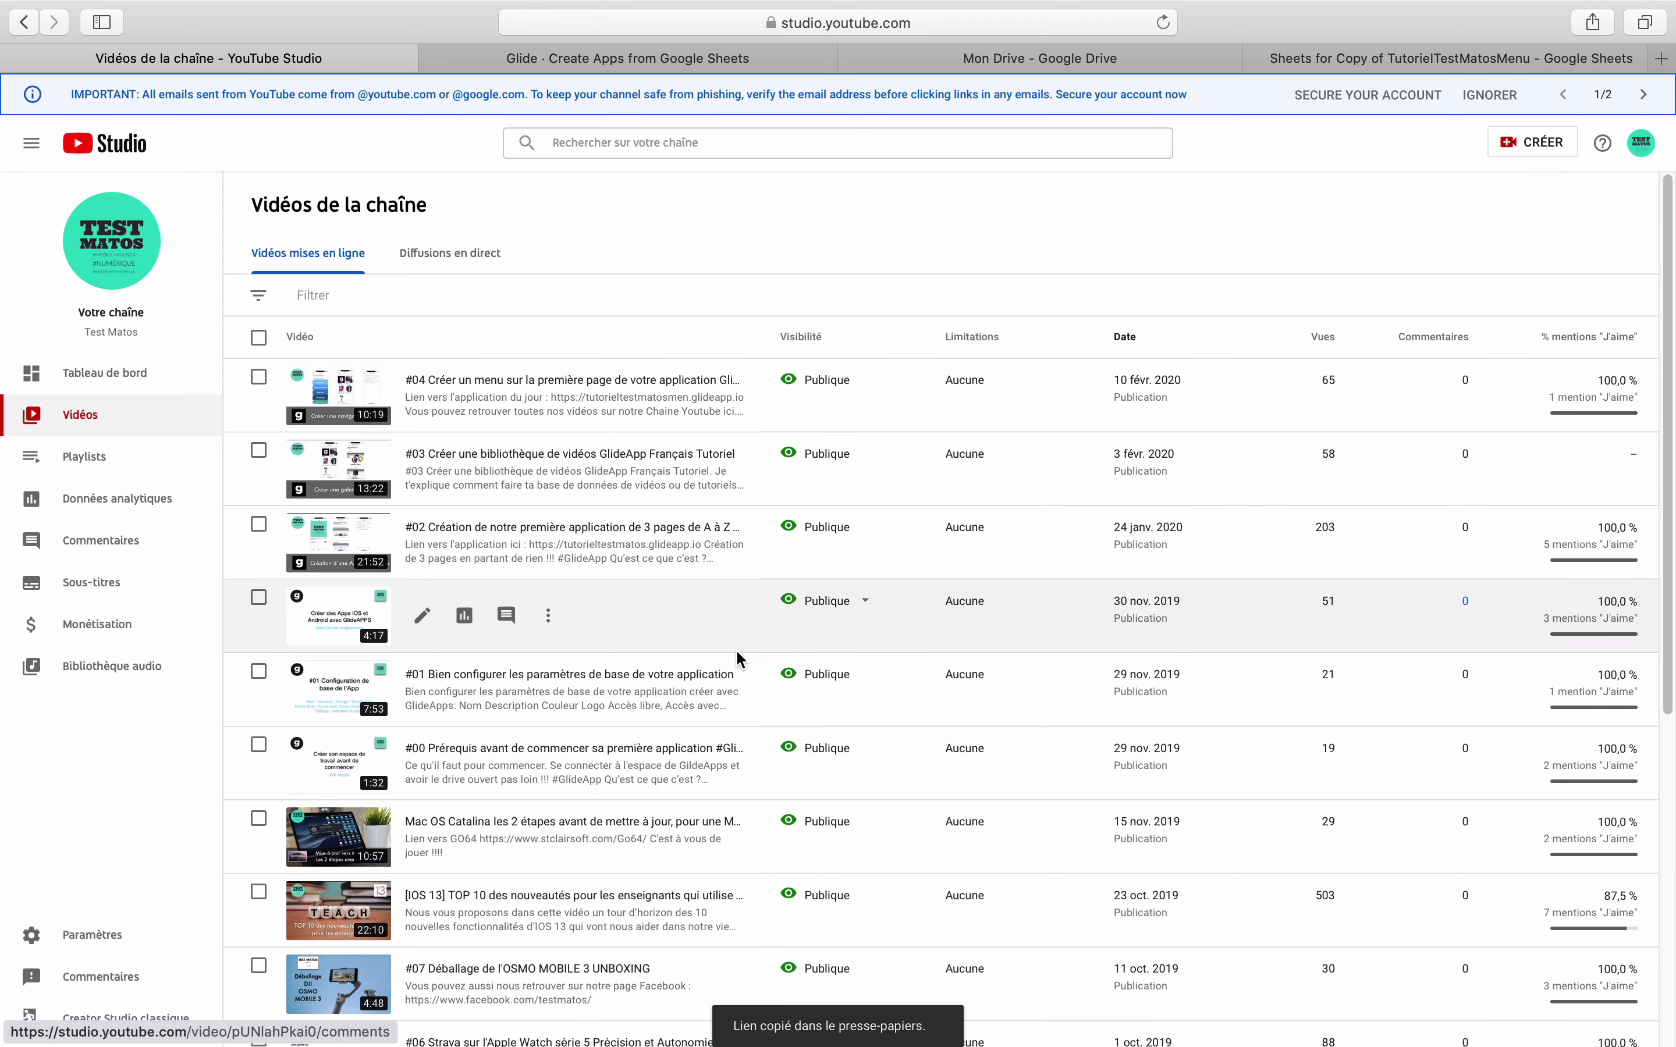
- Paste that link into L2 and enter the title 'Créer une bibliothèque de Vidéos' in K2
click(1307, 60)
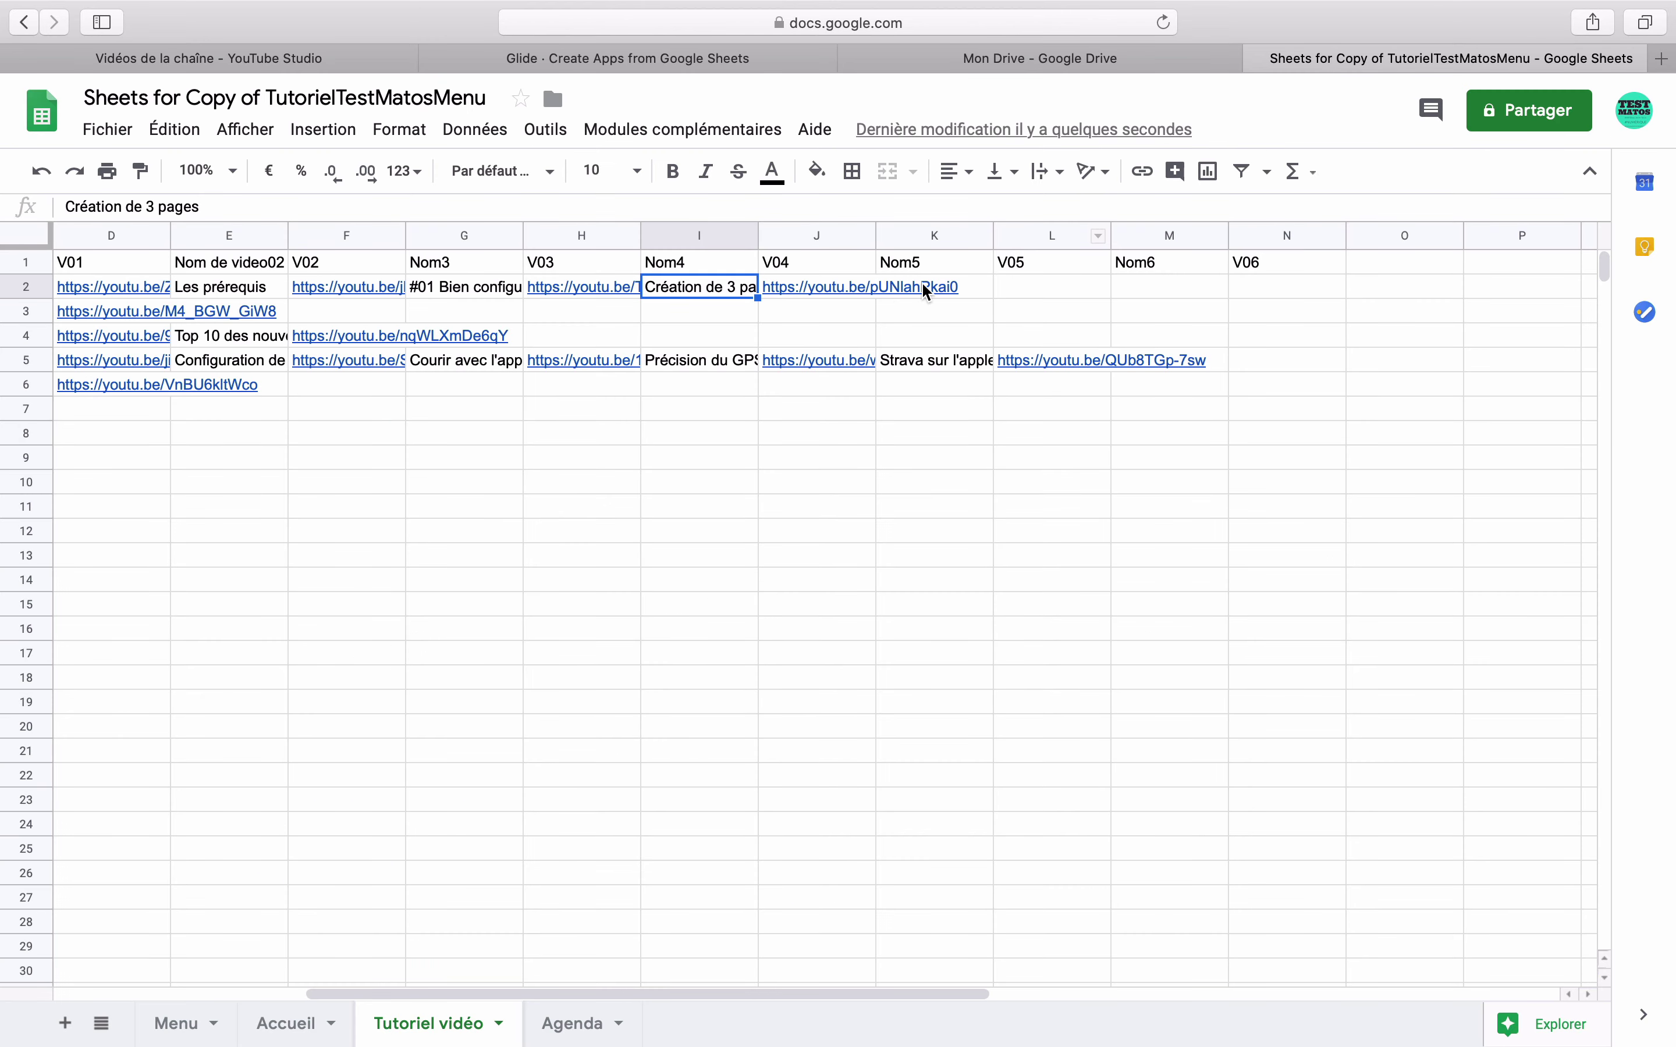
click(978, 283)
double_click(1031, 284)
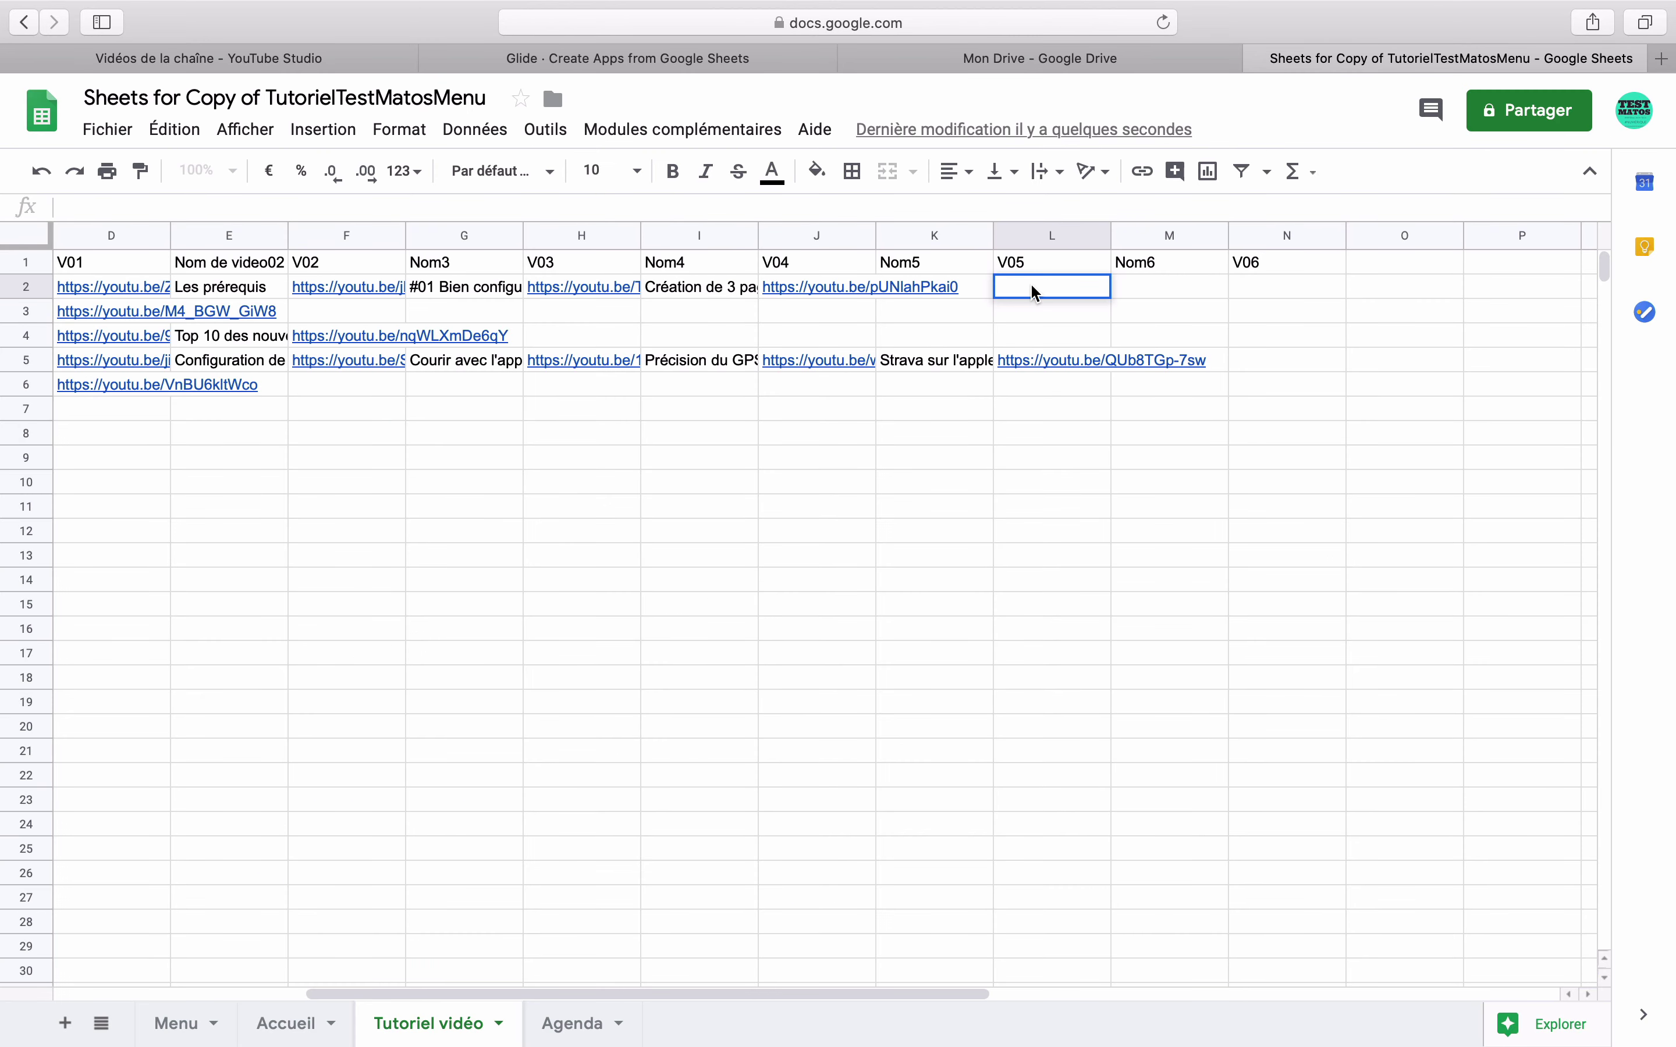
text(https://youtu.be/pQLxSALGasY)
click(976, 287)
double_click(976, 287)
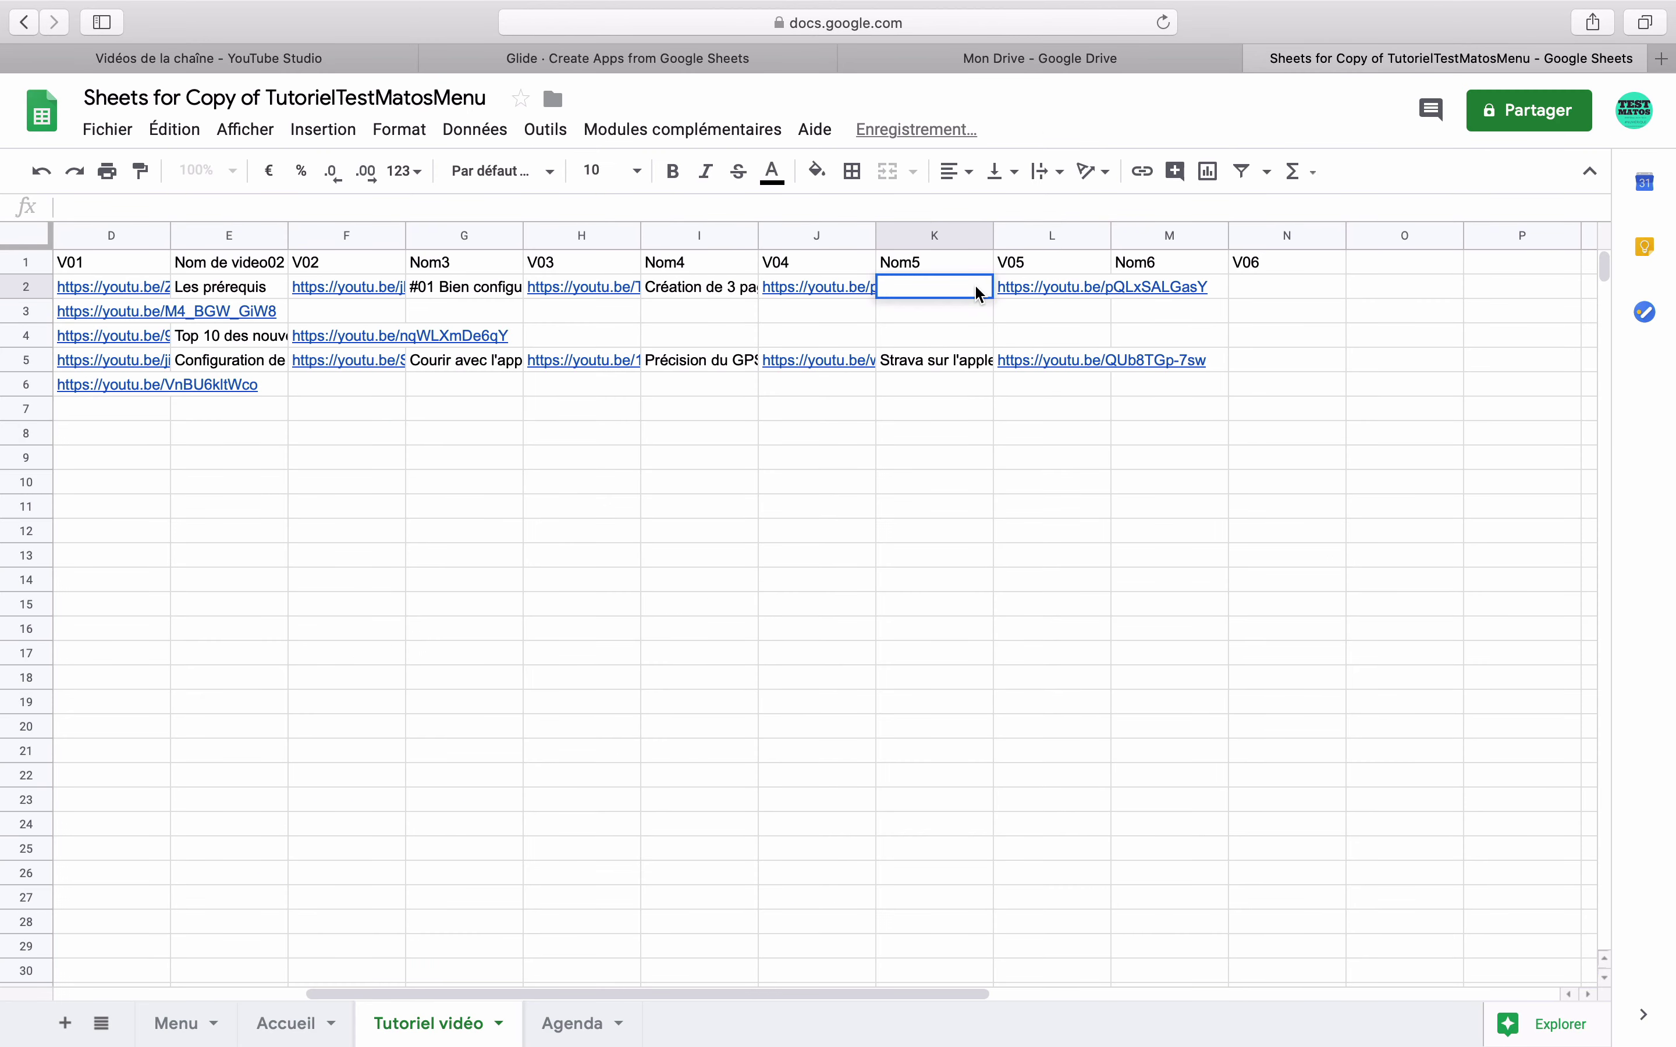
text(B)
text(Cr)
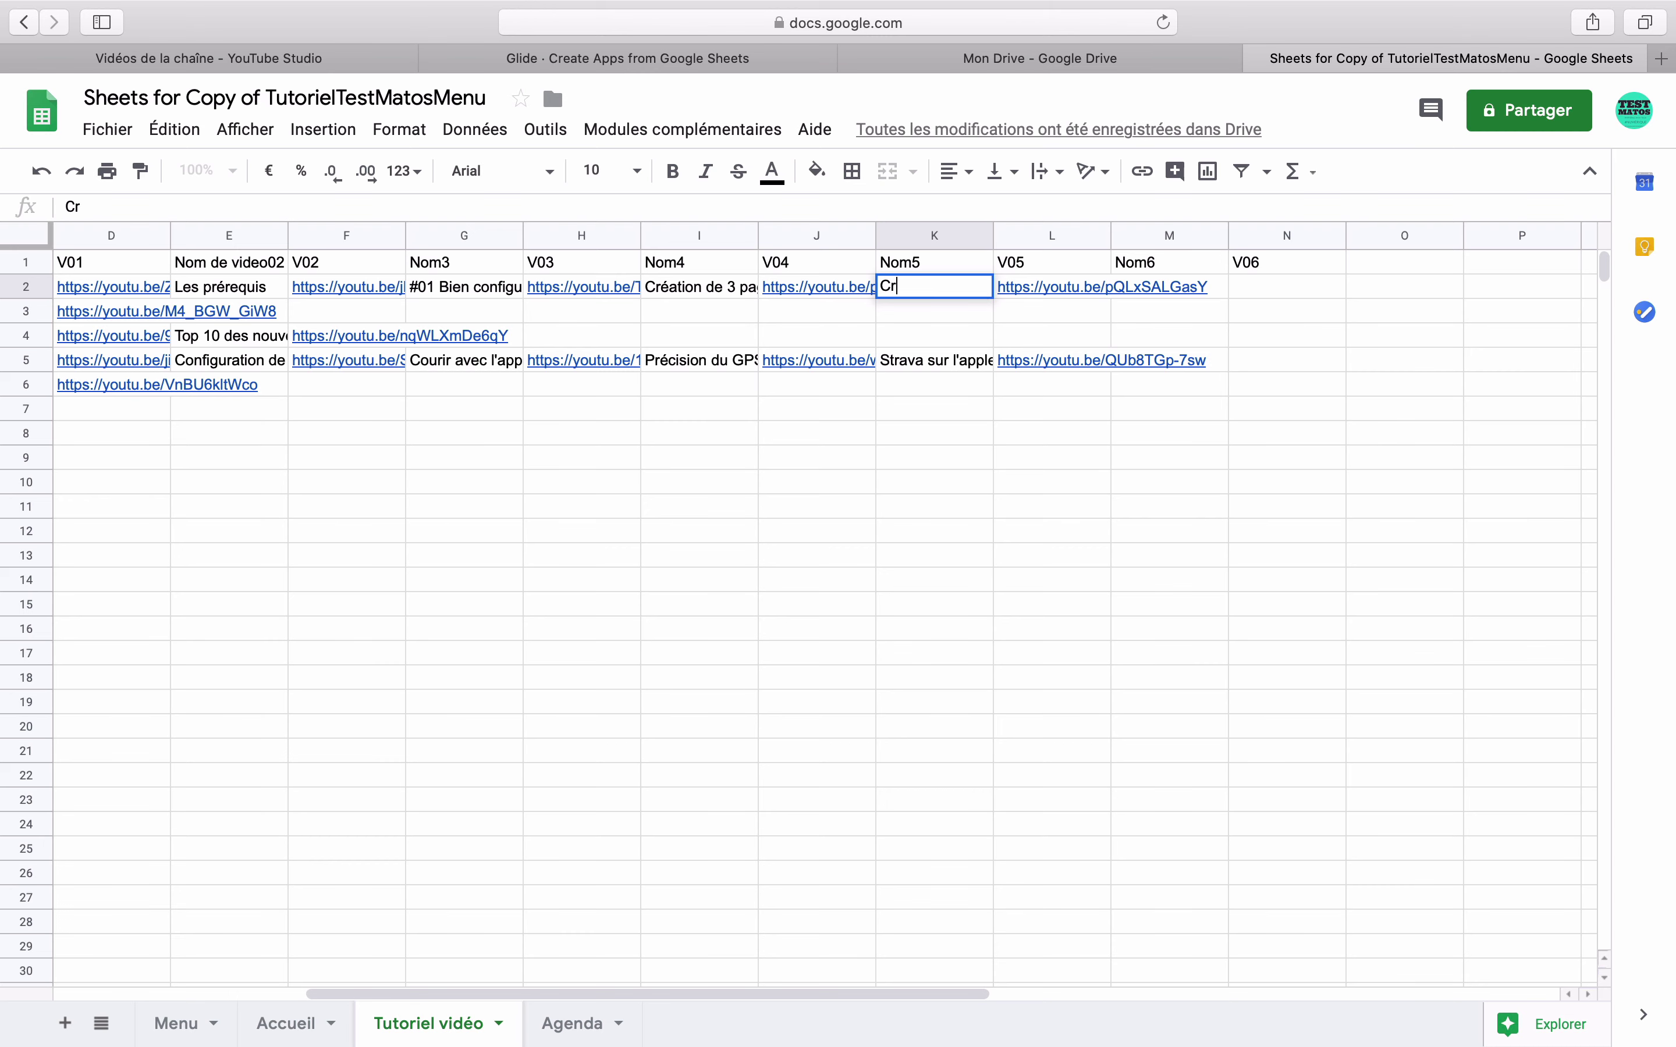
text(ée)
text(r une bibliothèque de Vidéos)
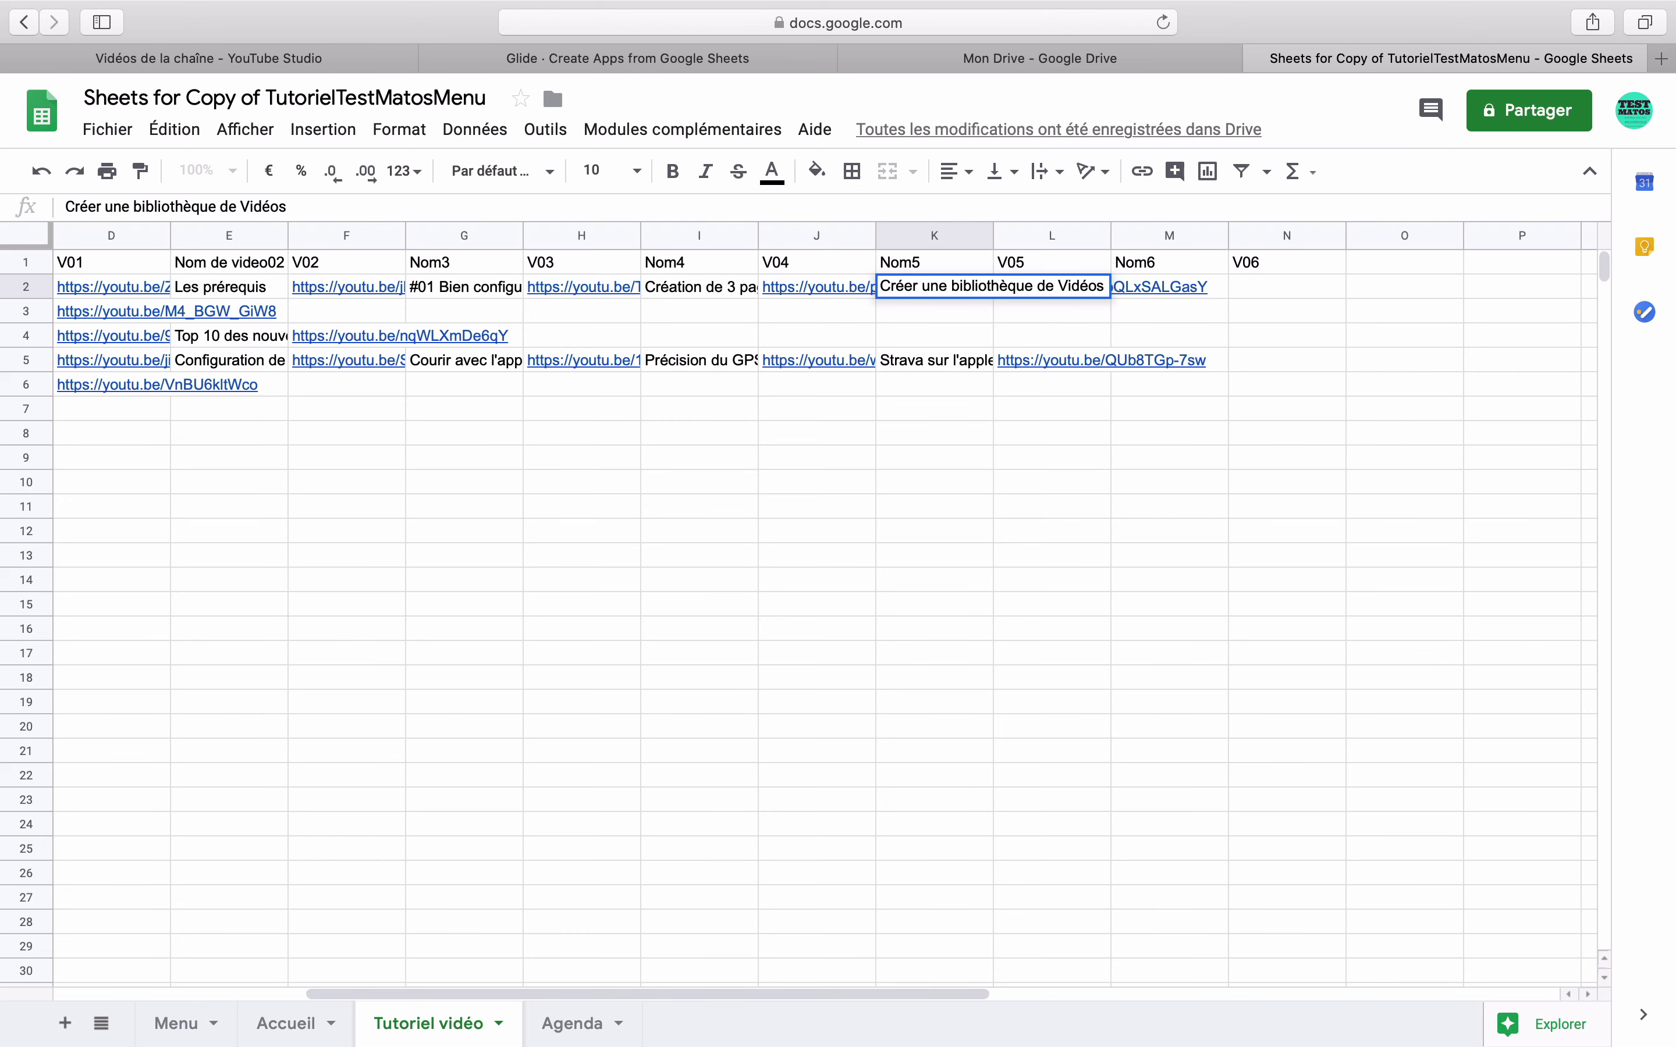
key(Return)
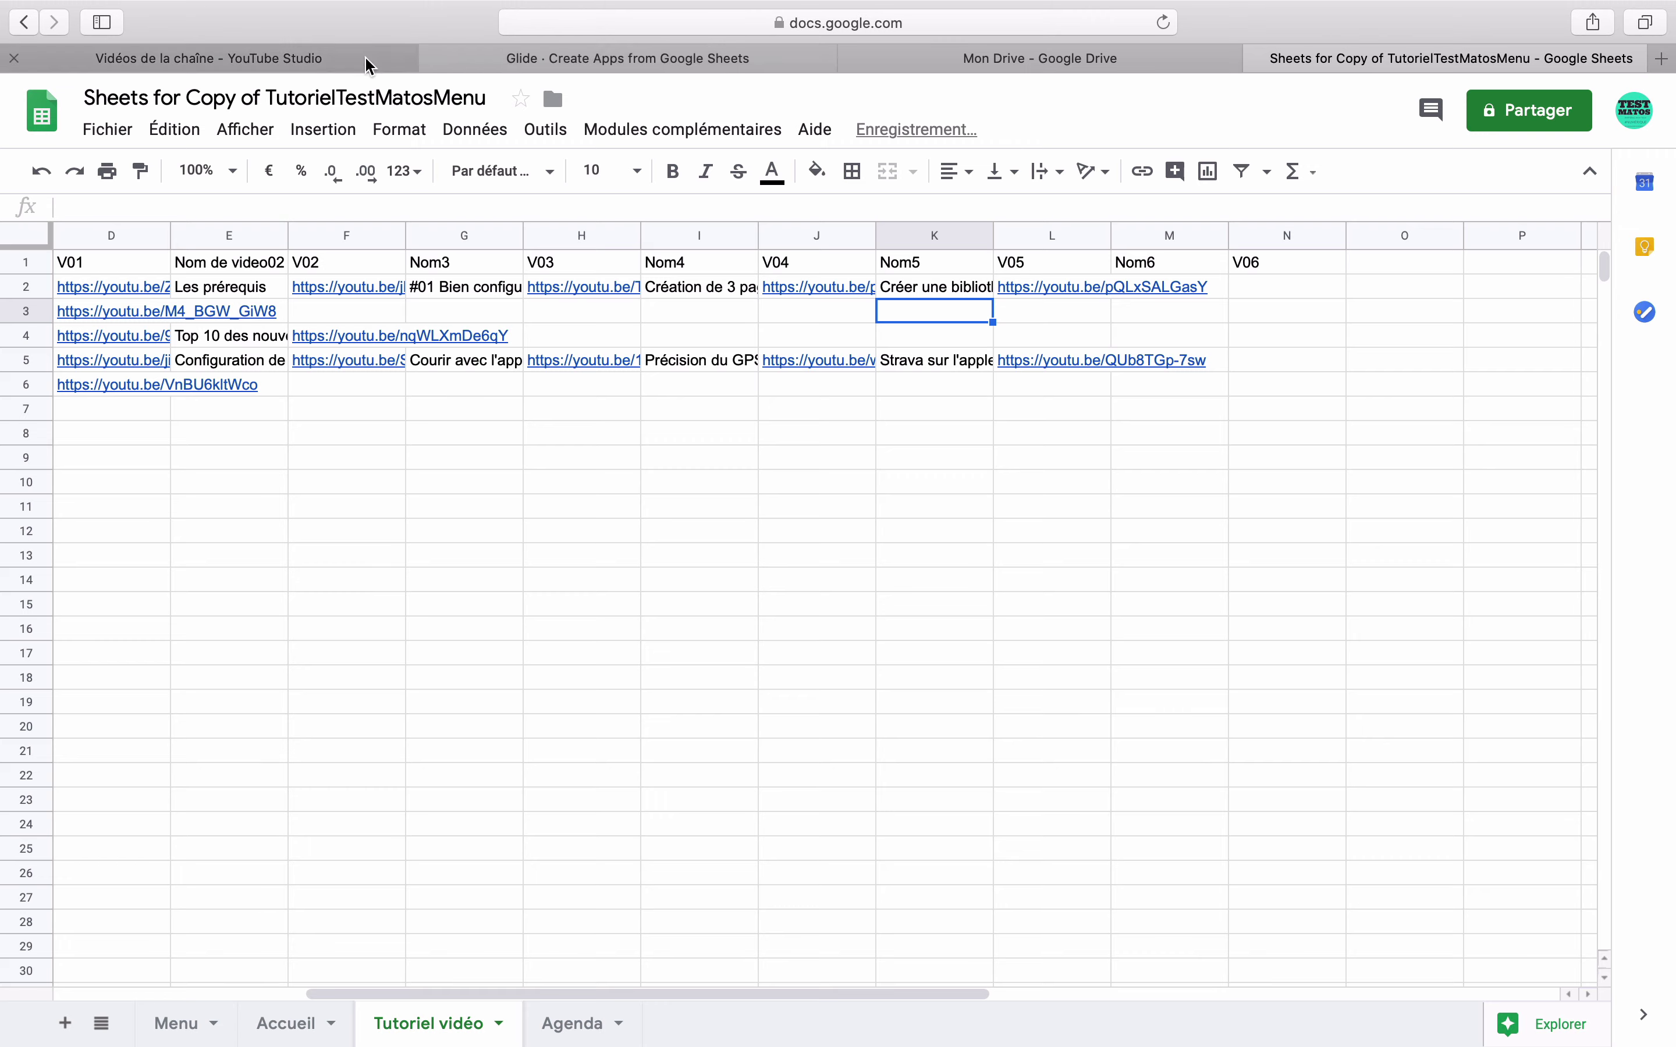
- Copy the menu-creation video's share link into N2 and title it 'Créer un menu s' in M2
click(374, 59)
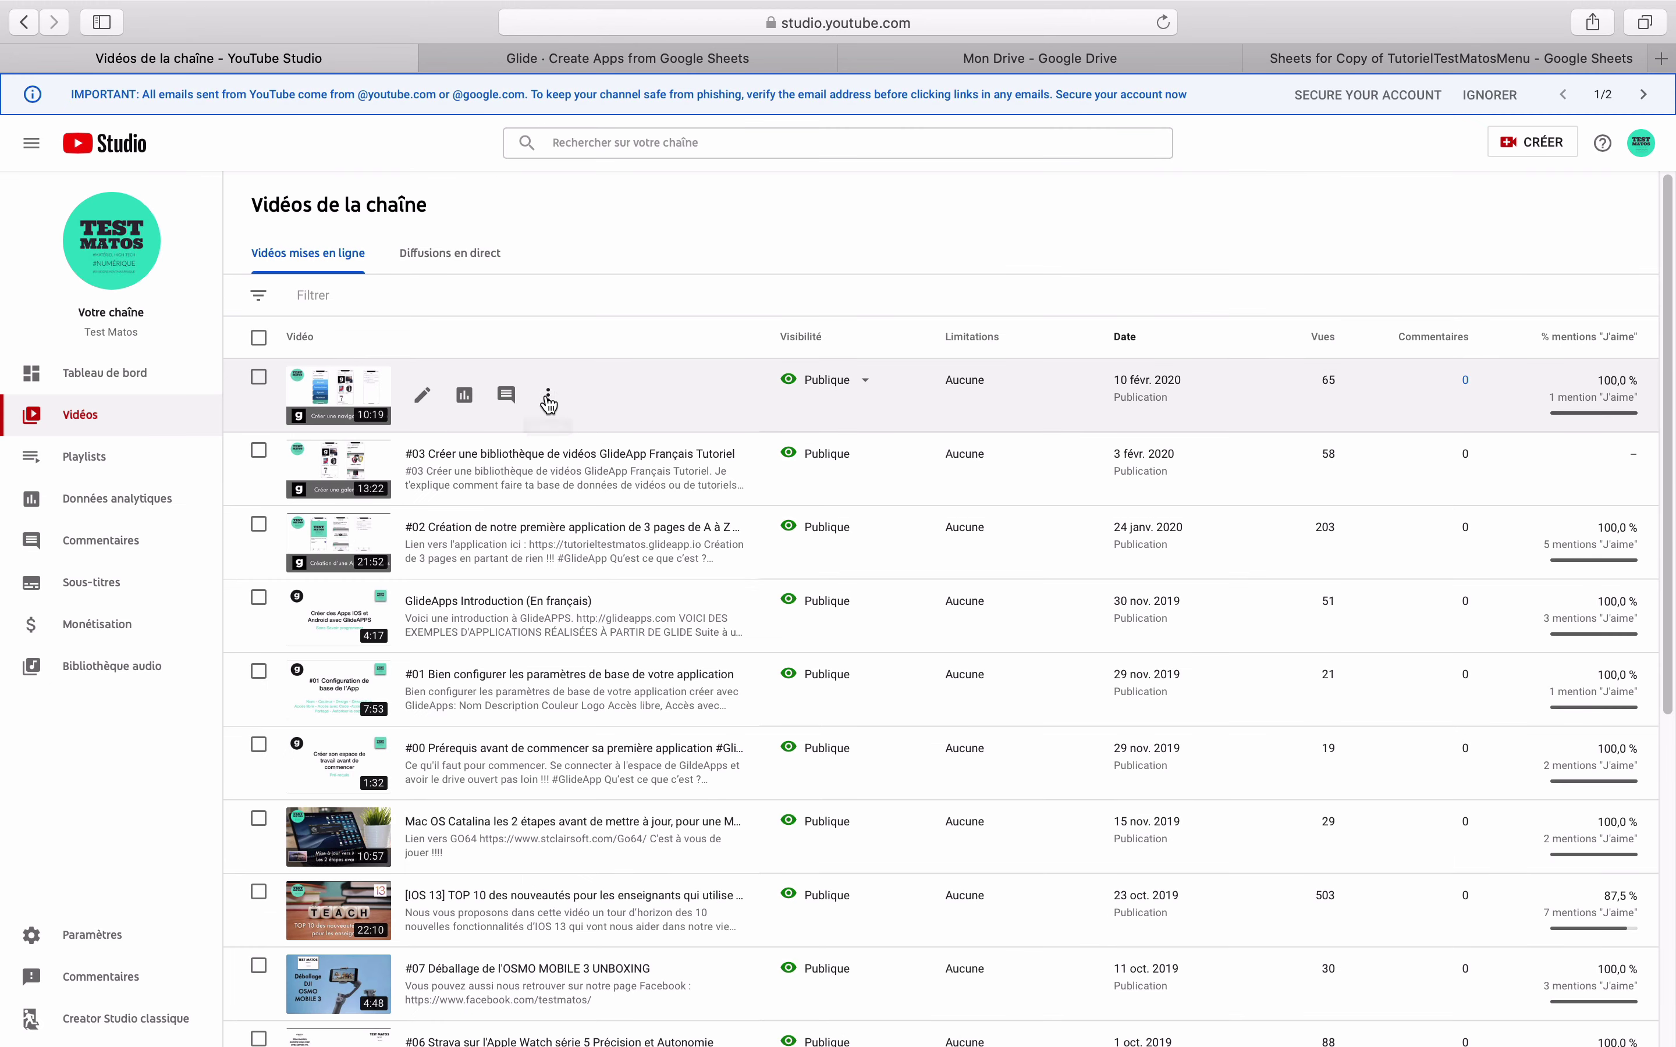
click(548, 395)
click(455, 461)
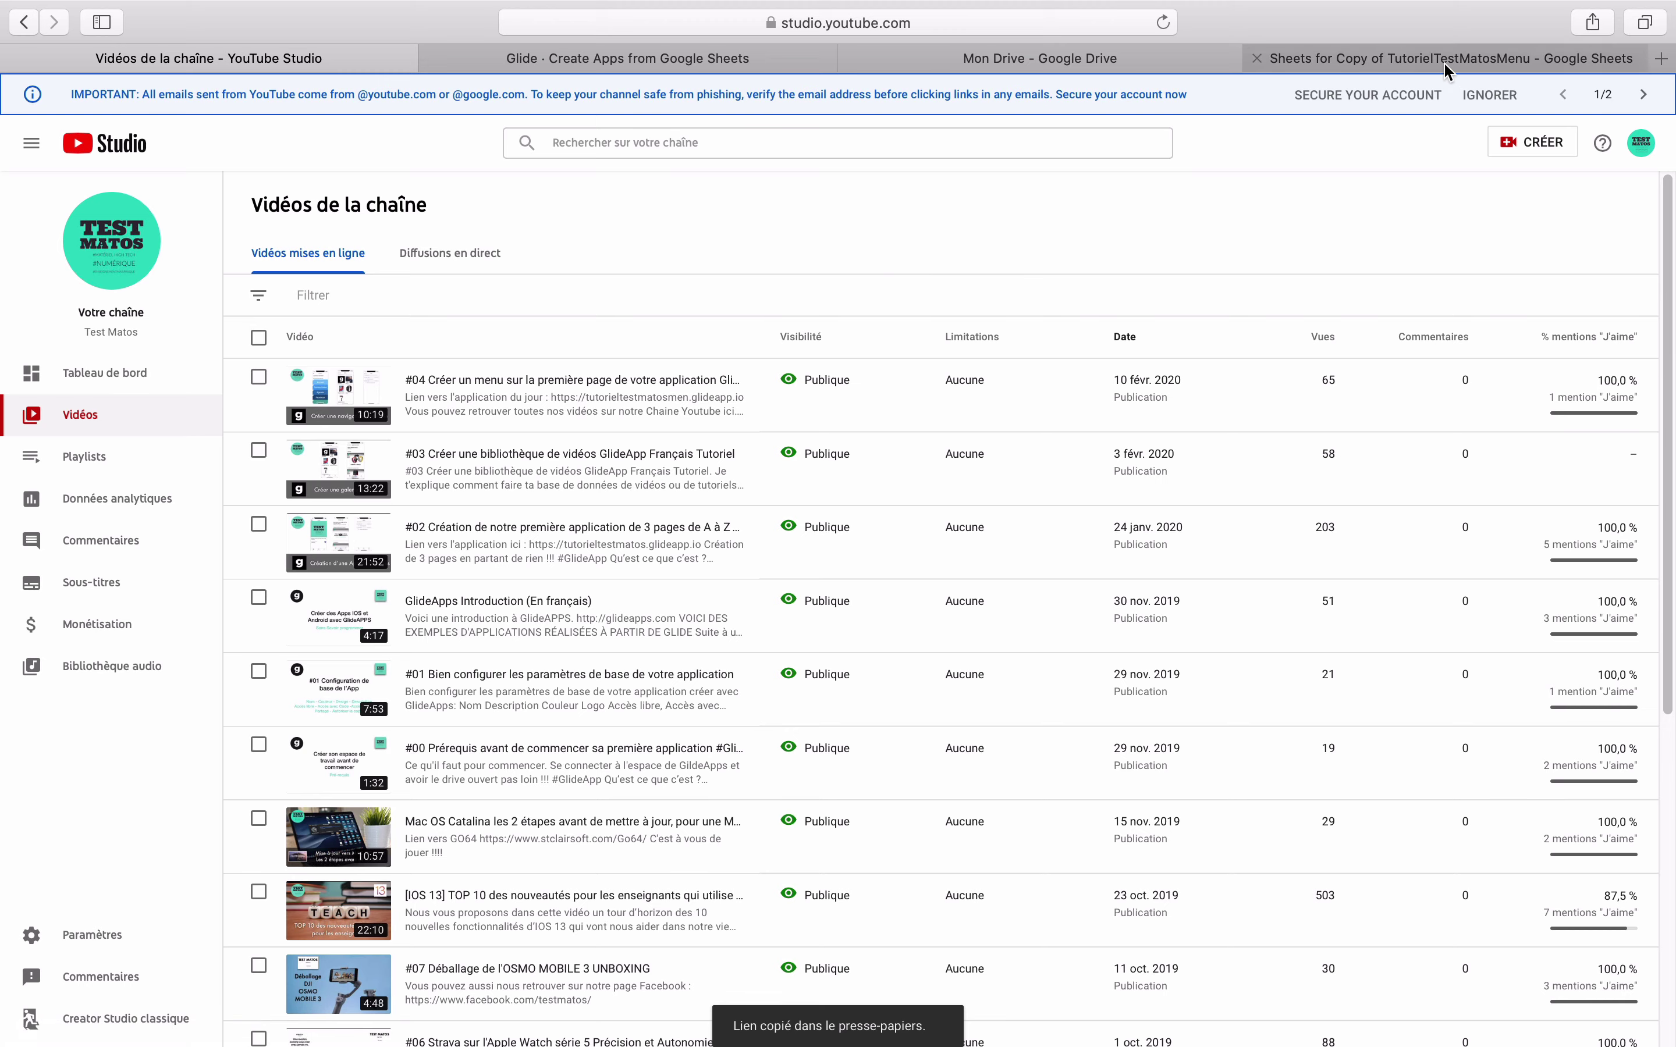
click(1444, 59)
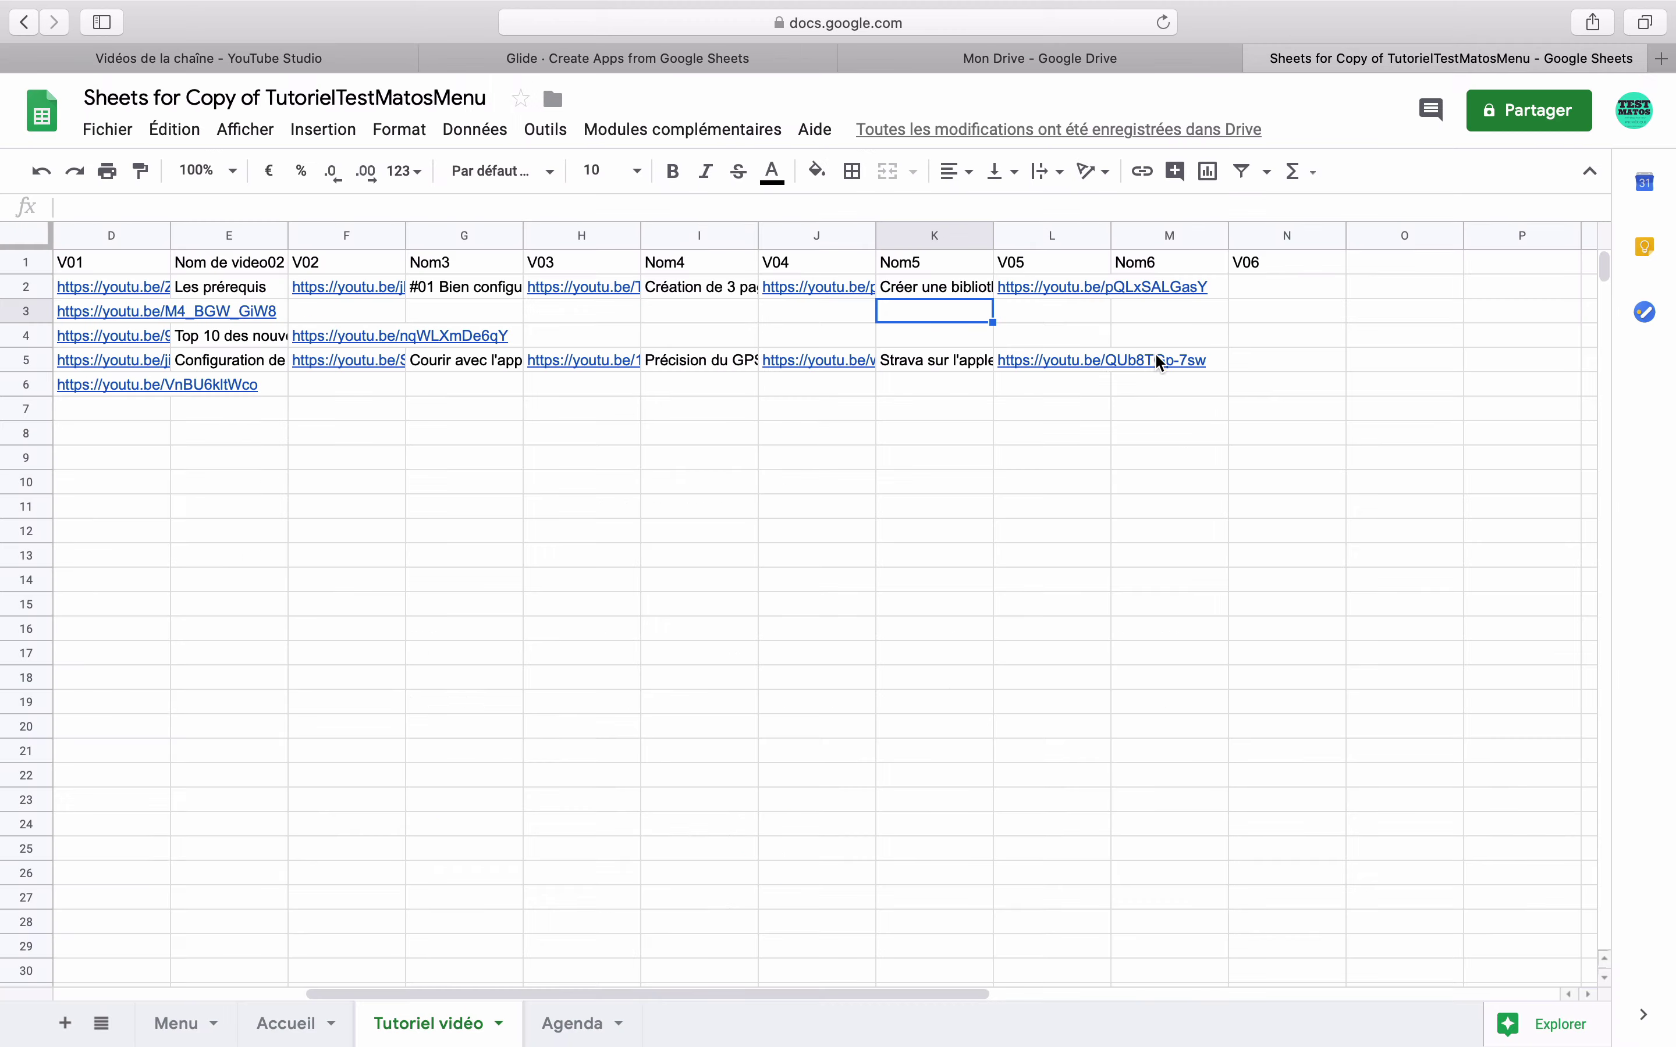
click(1256, 285)
text(https://youtu.be/aYIocZ5kVc4)
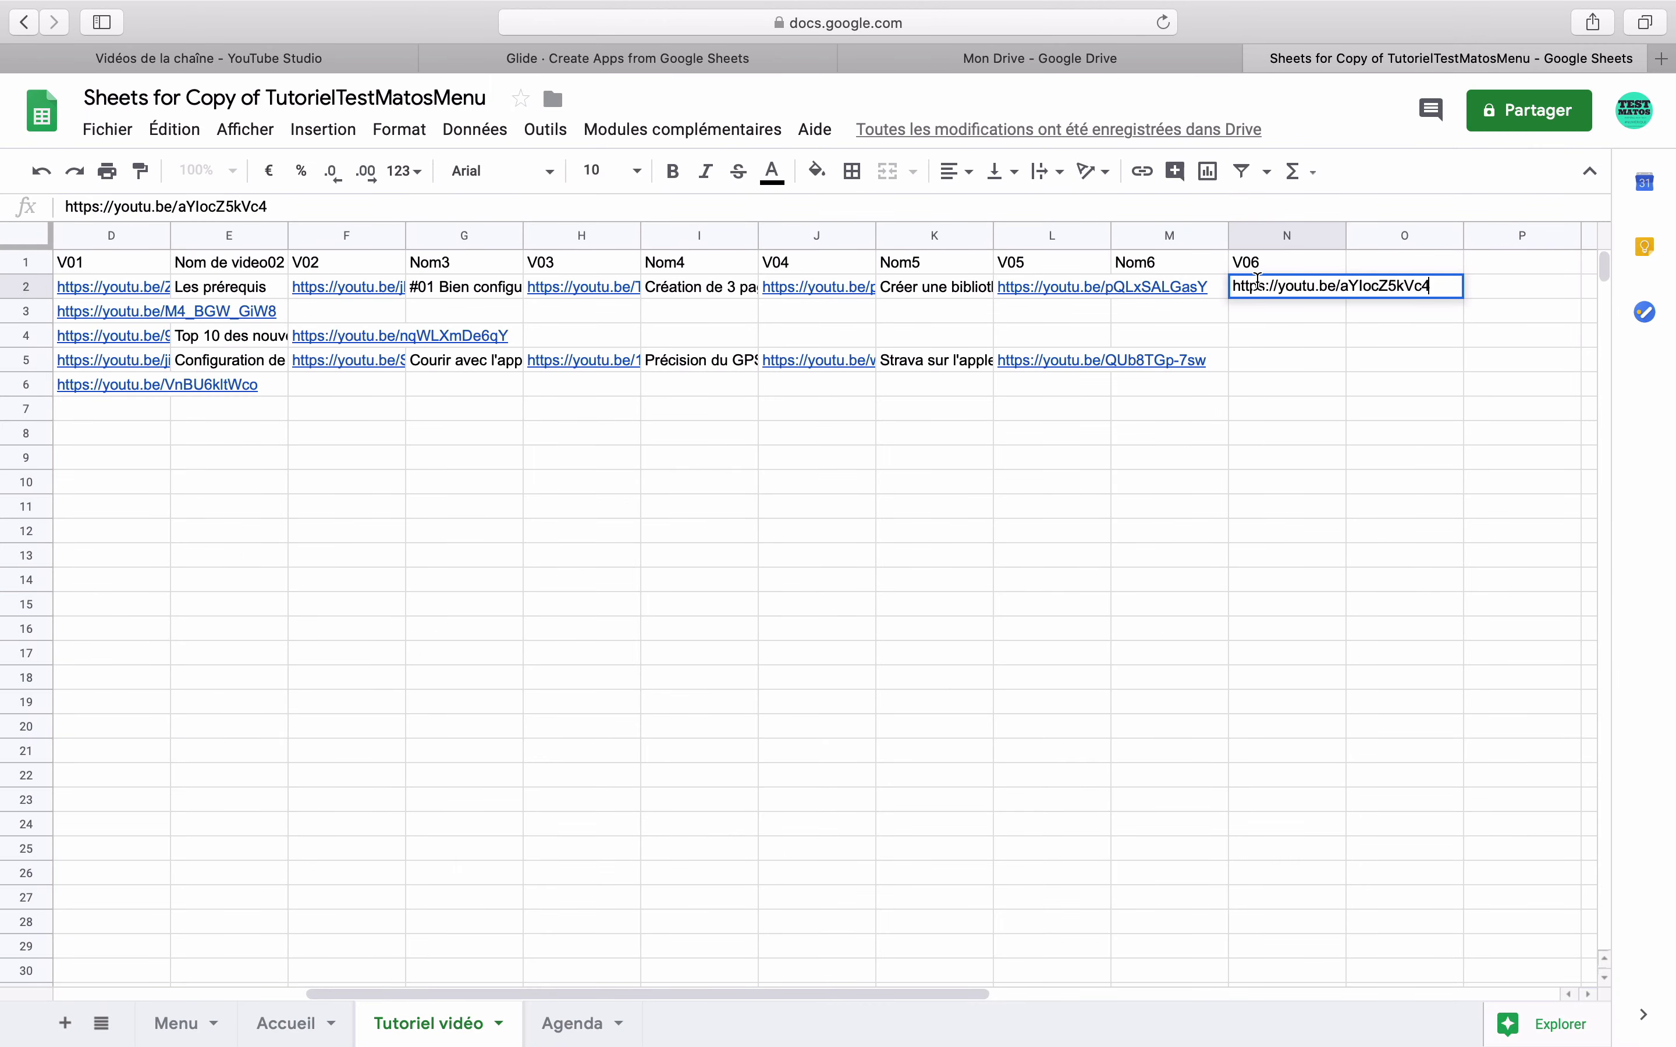
click(1219, 288)
text(C)
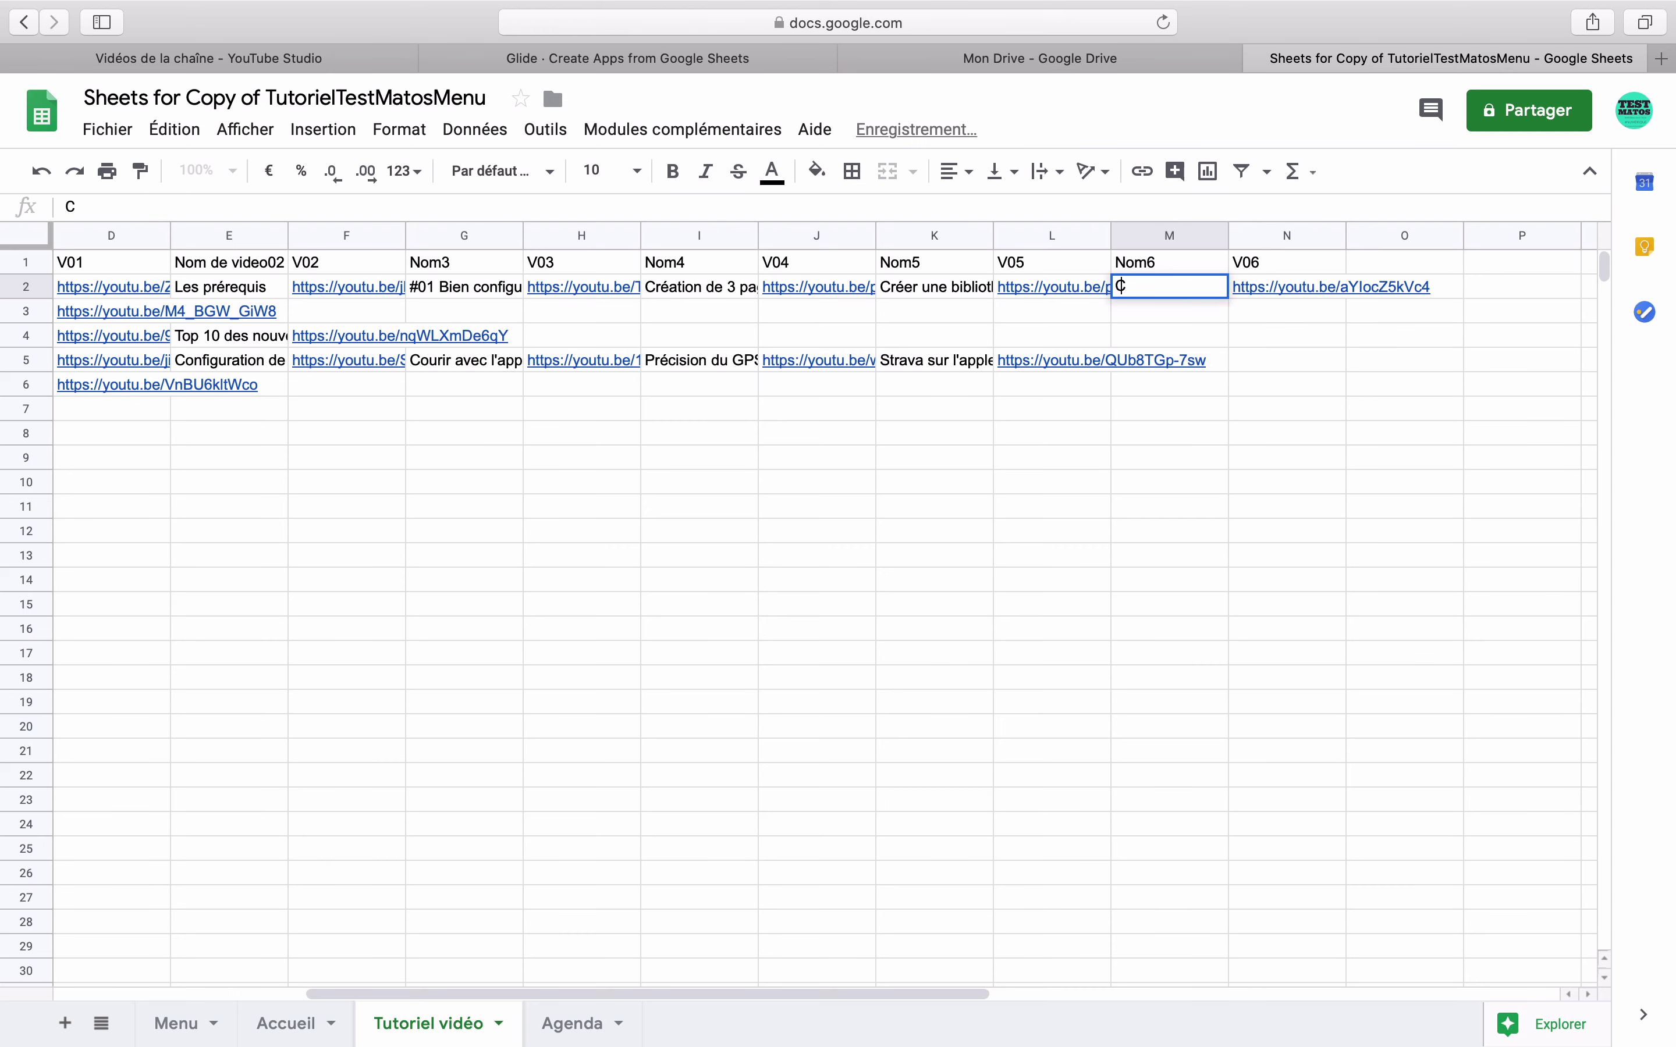
text(réer un menu s)
key(Return)
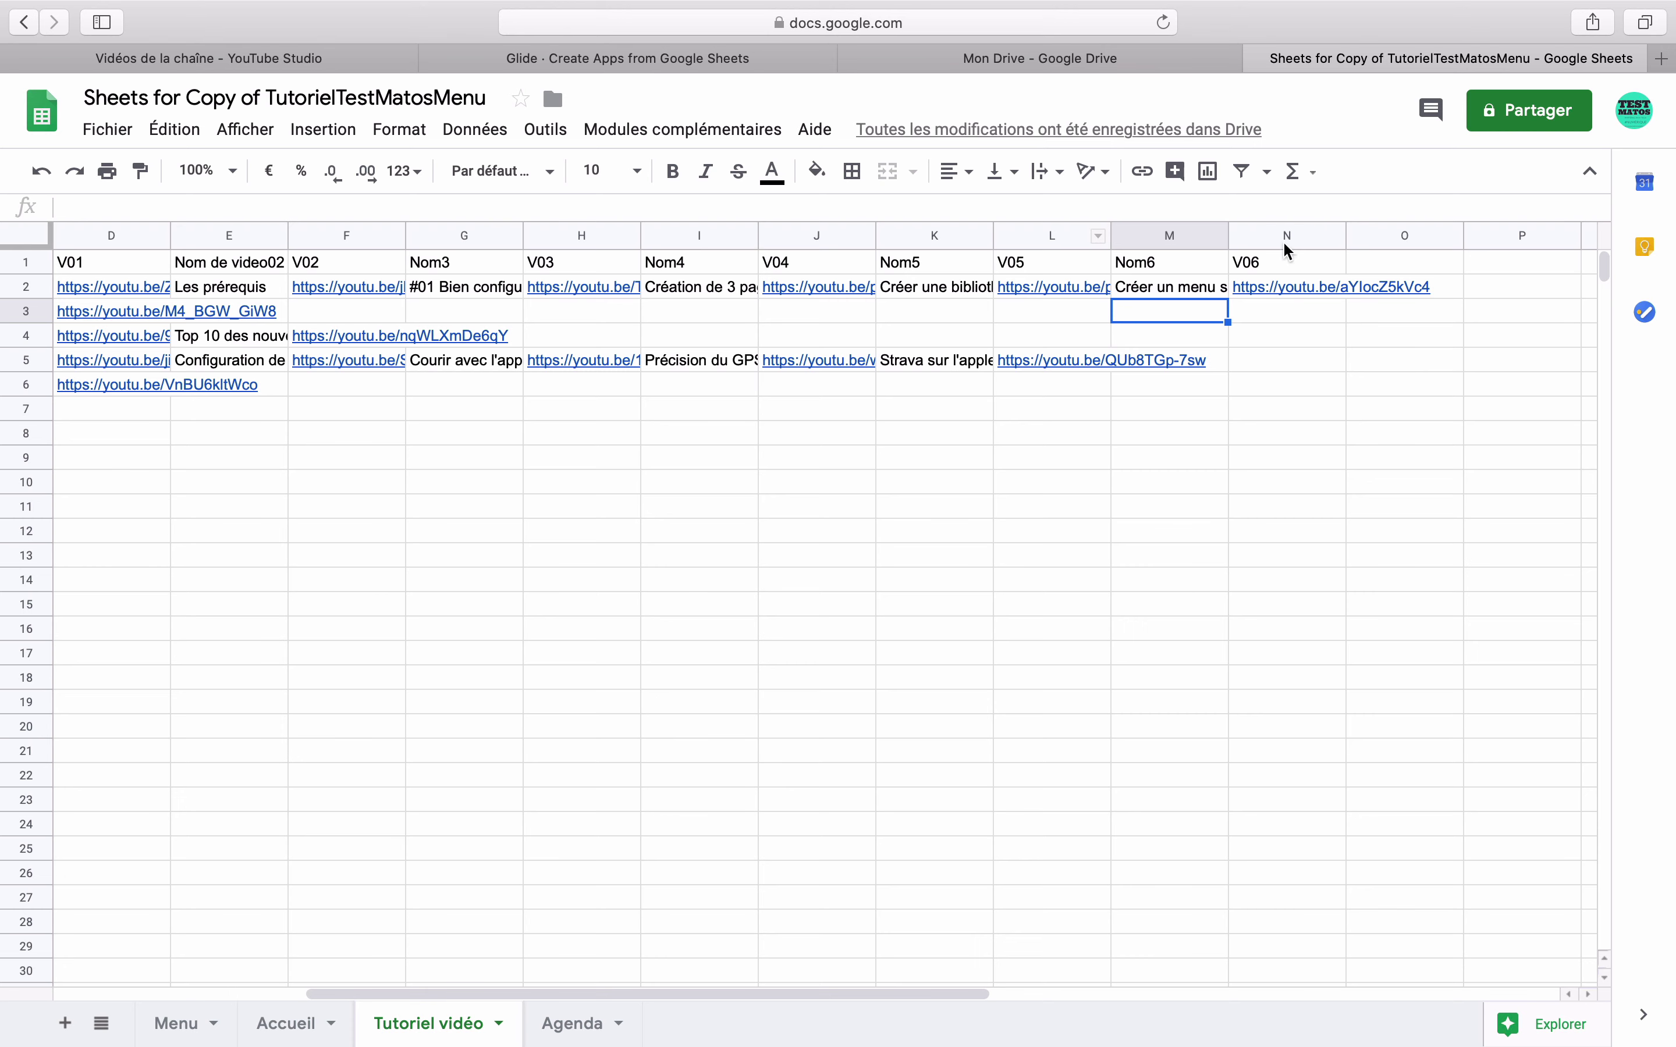
- Insert two empty columns before Nom5 and two before Nom6 on the Tutoriel vidéo sheet
click(937, 234)
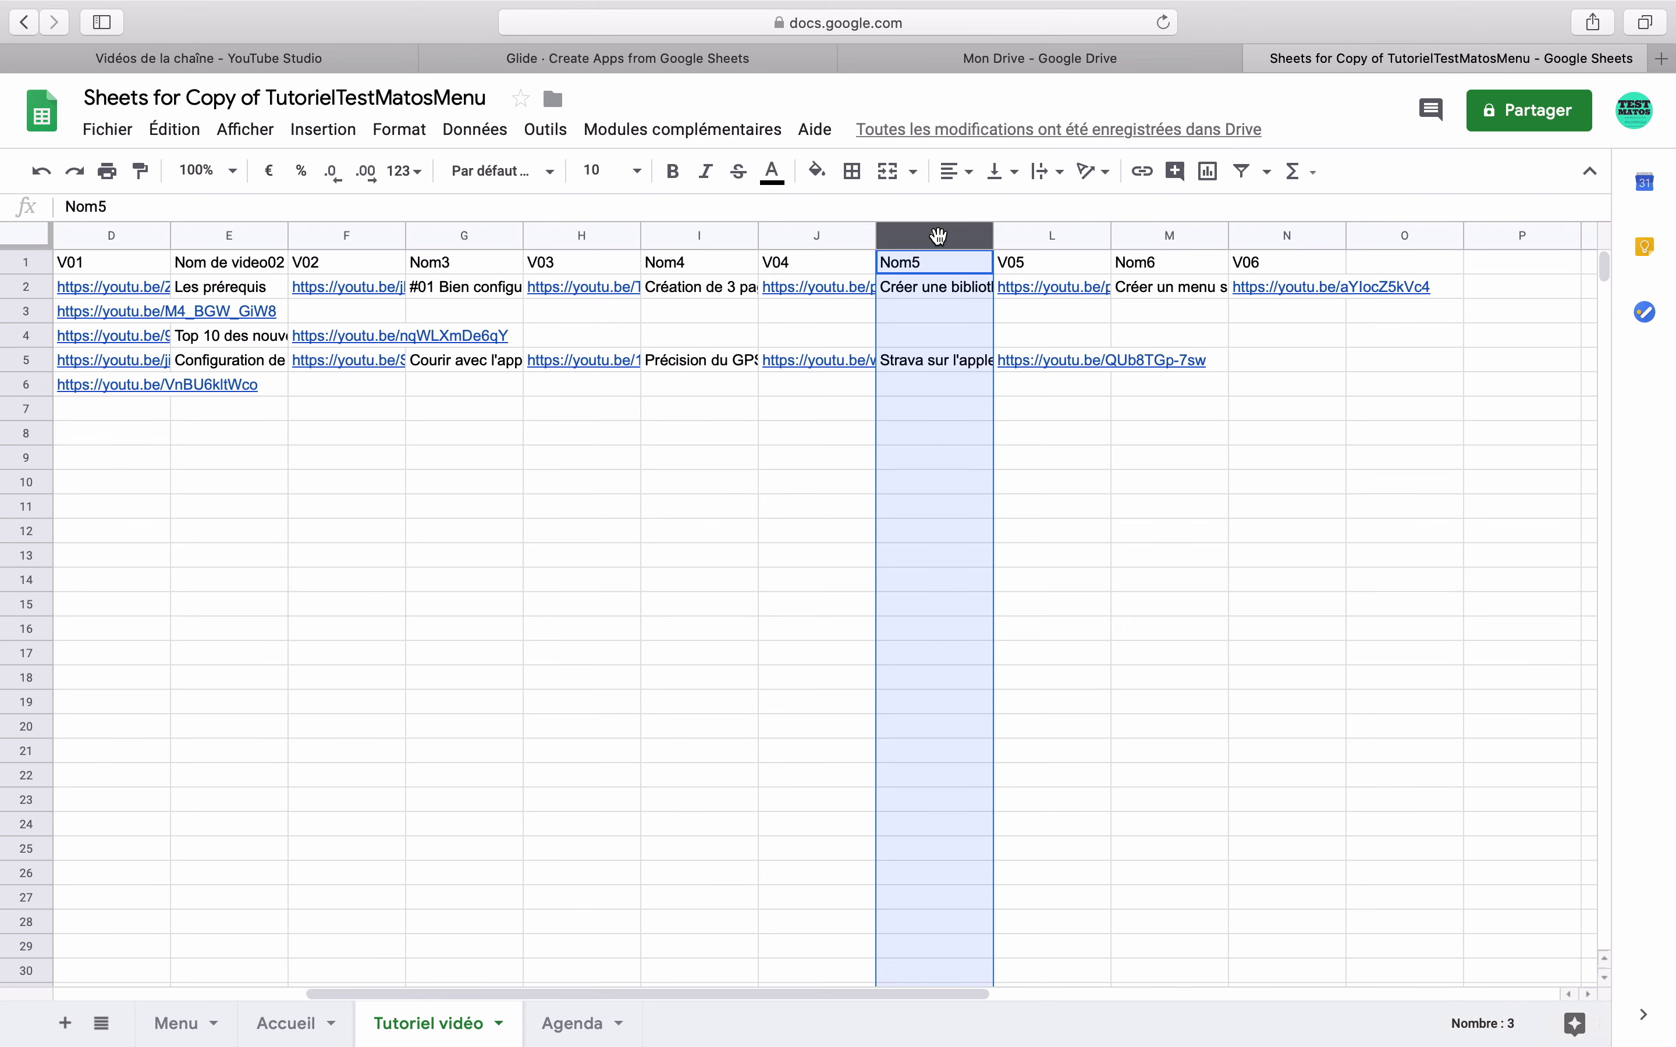
right_click(937, 234)
click(1016, 382)
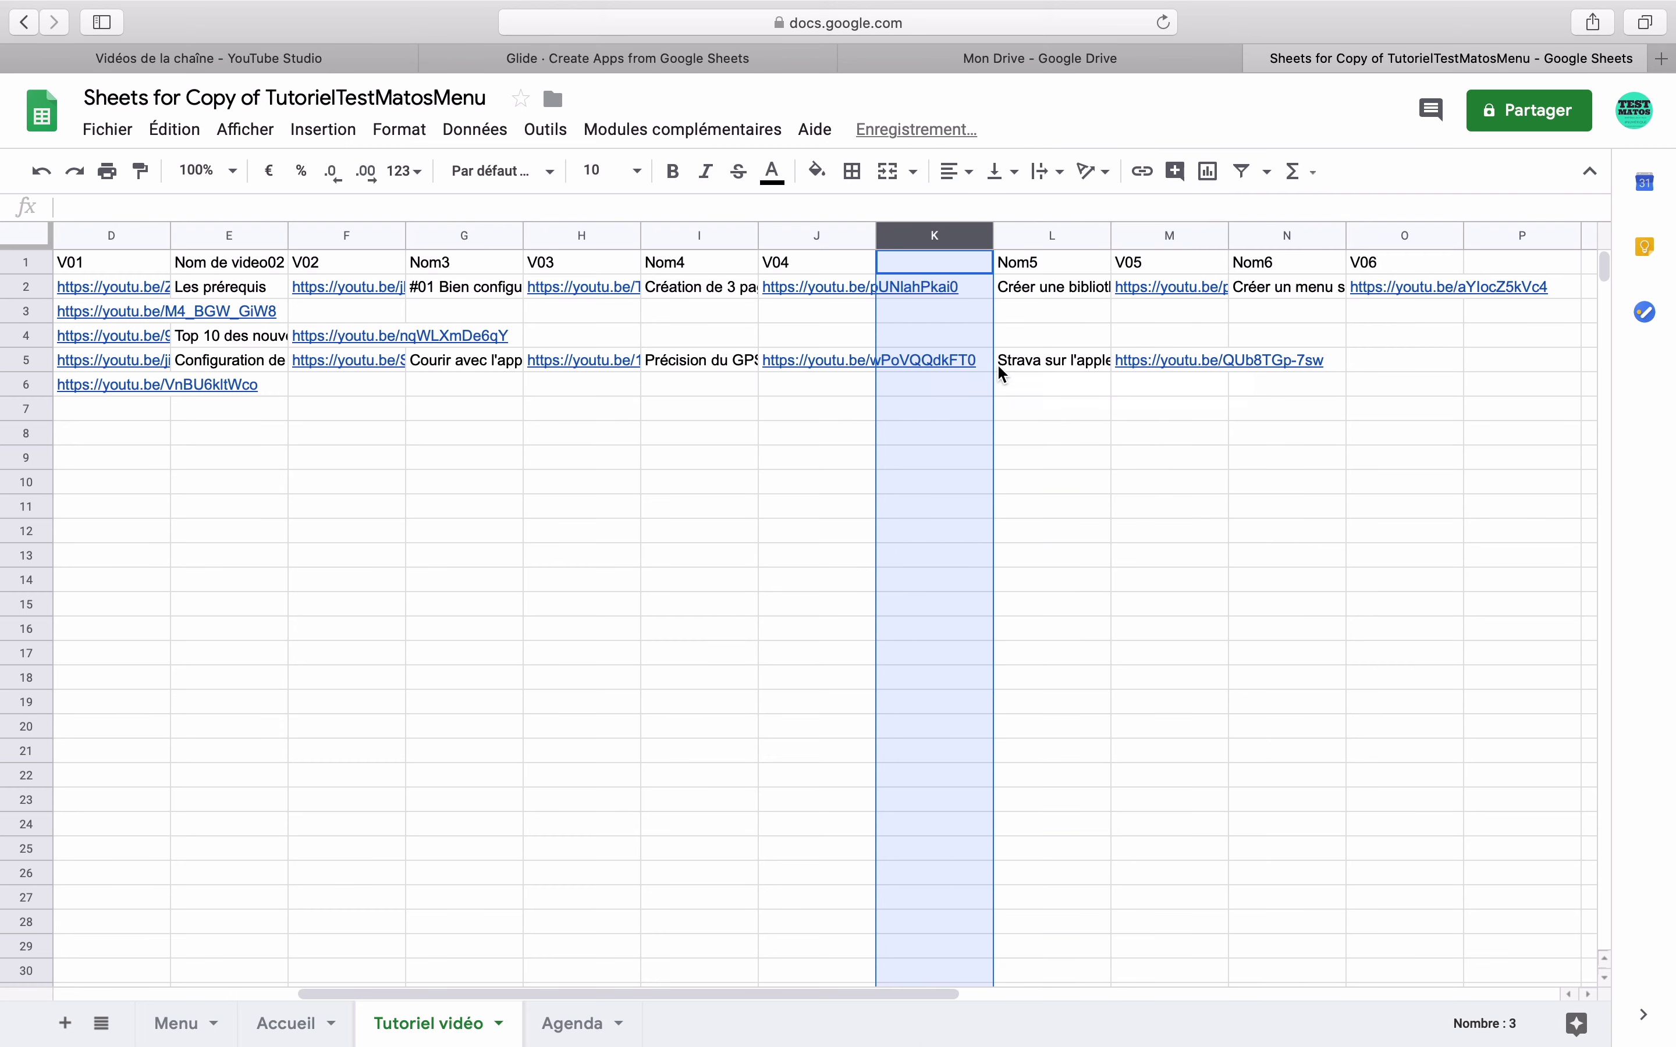
right_click(920, 243)
click(995, 382)
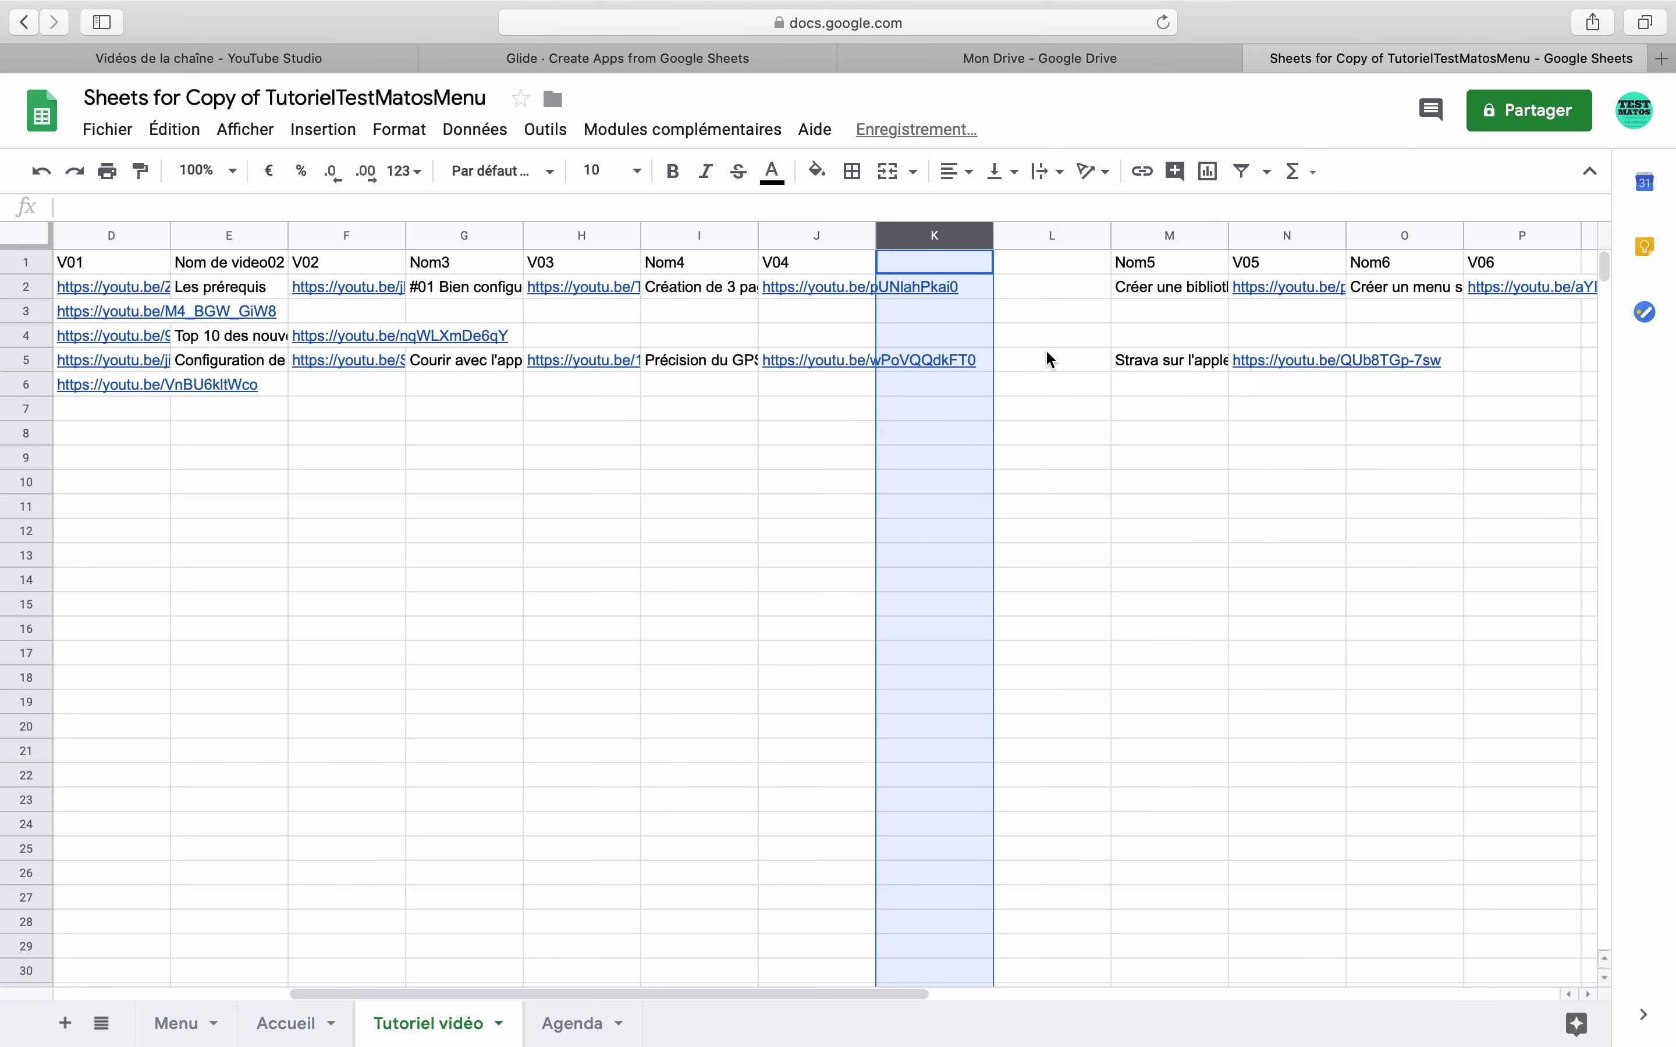
click(1367, 235)
right_click(1367, 236)
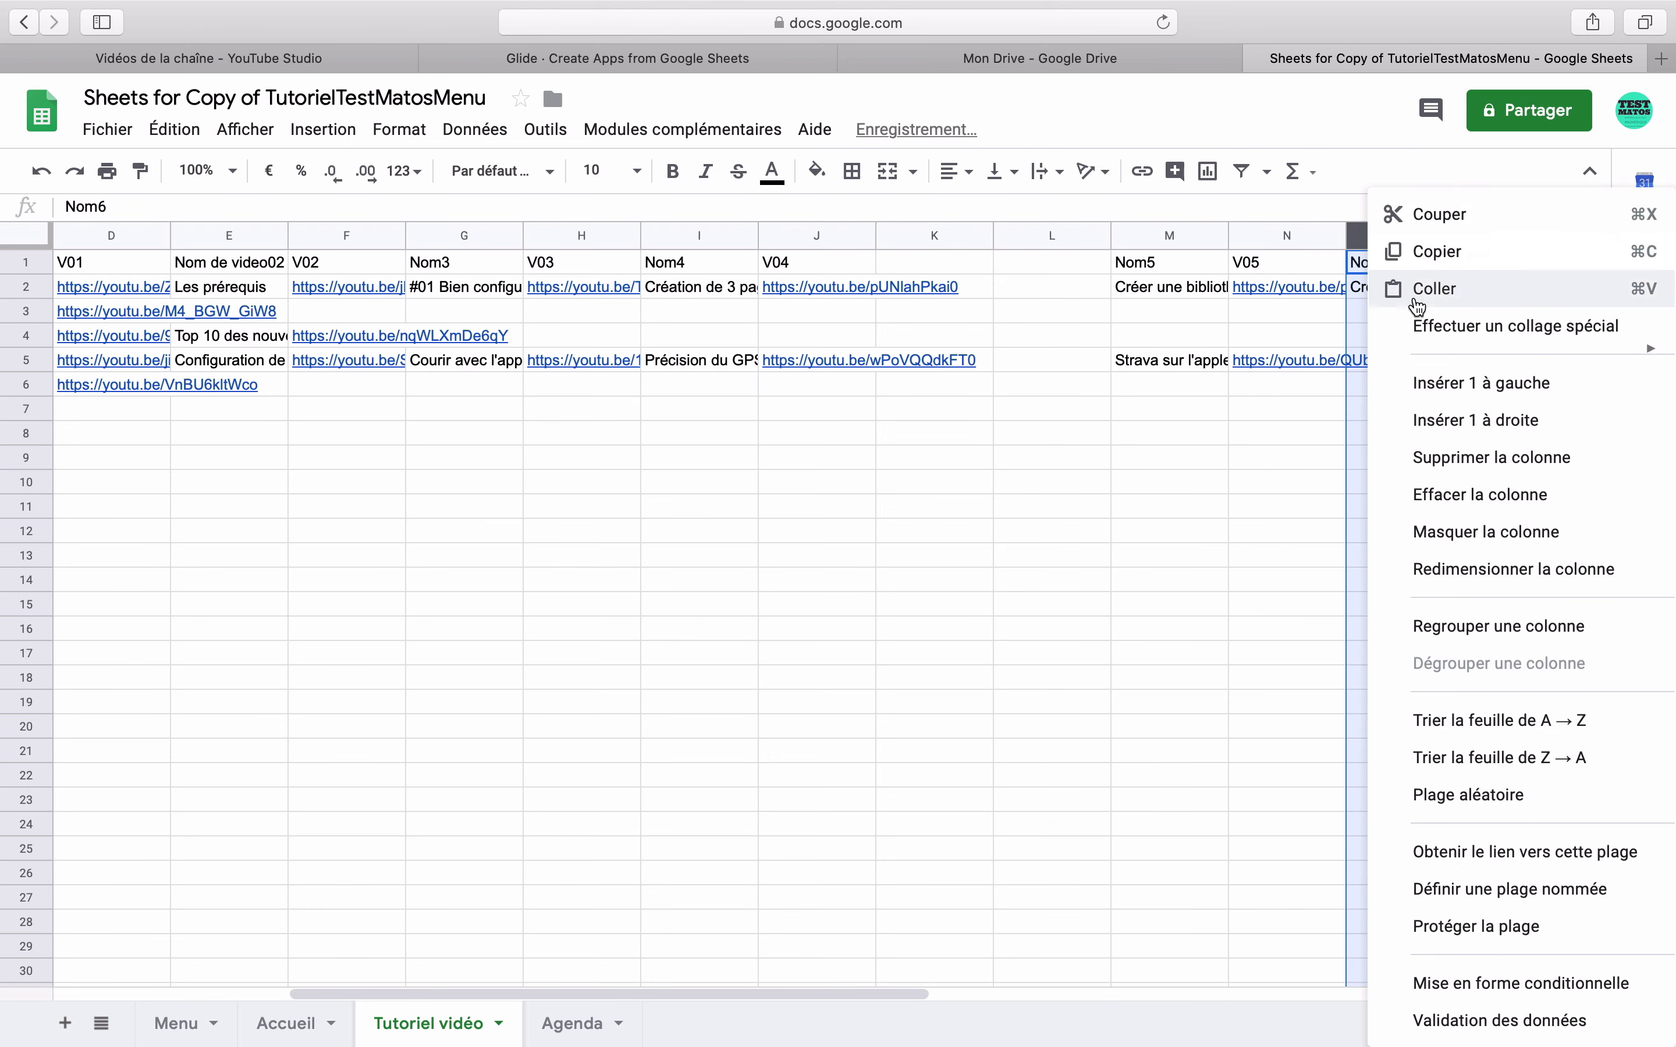
click(1433, 381)
right_click(1420, 240)
click(1489, 382)
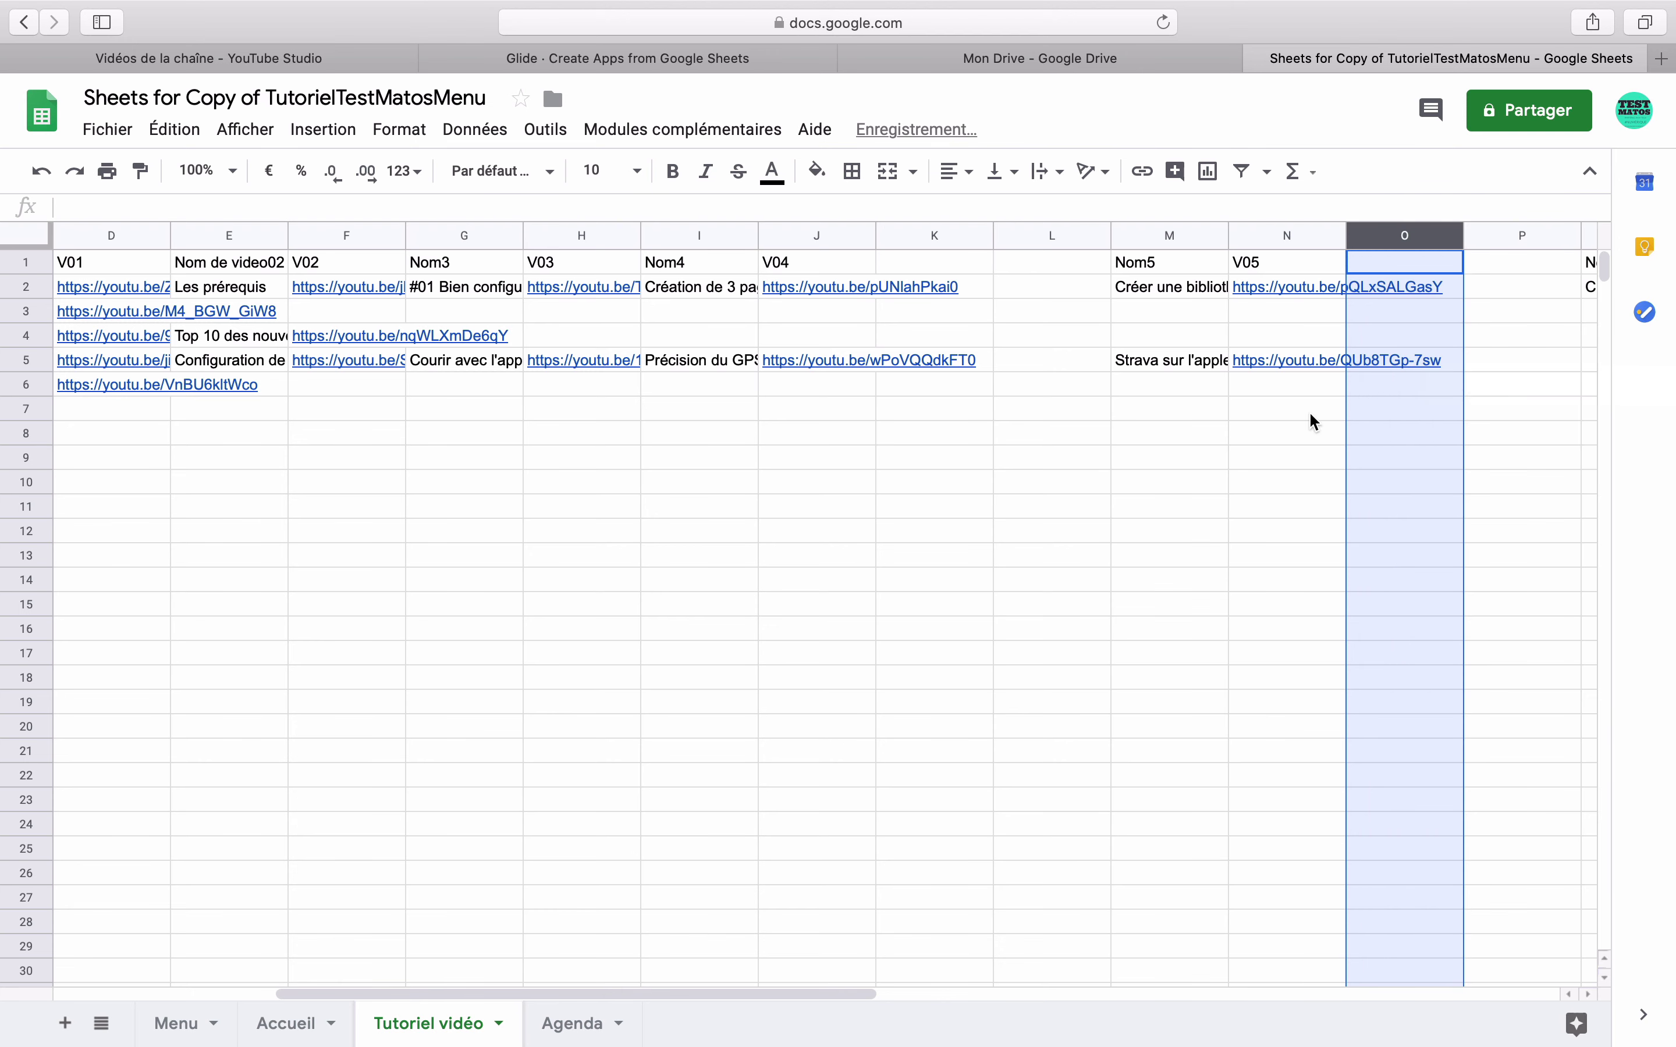
click(1125, 461)
- Add 'Date' and 'Logo' headers in K1–L1 and again in O1–P1
click(914, 254)
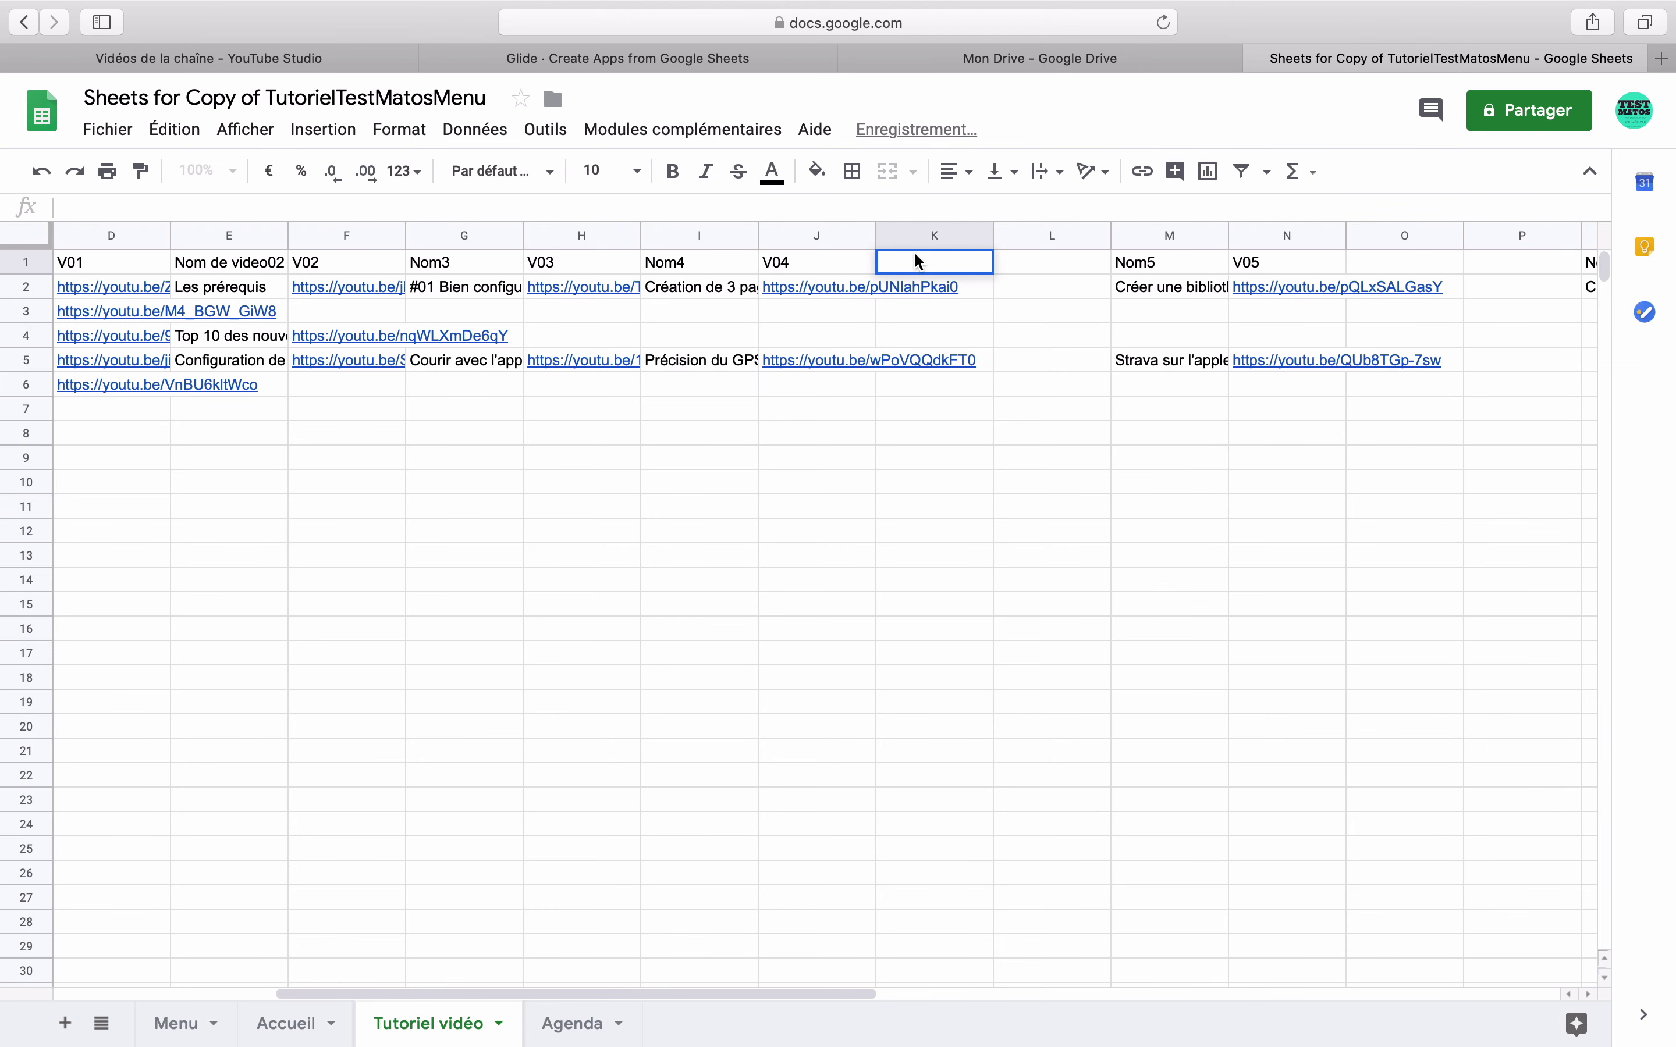
text(Date)
key(Tab)
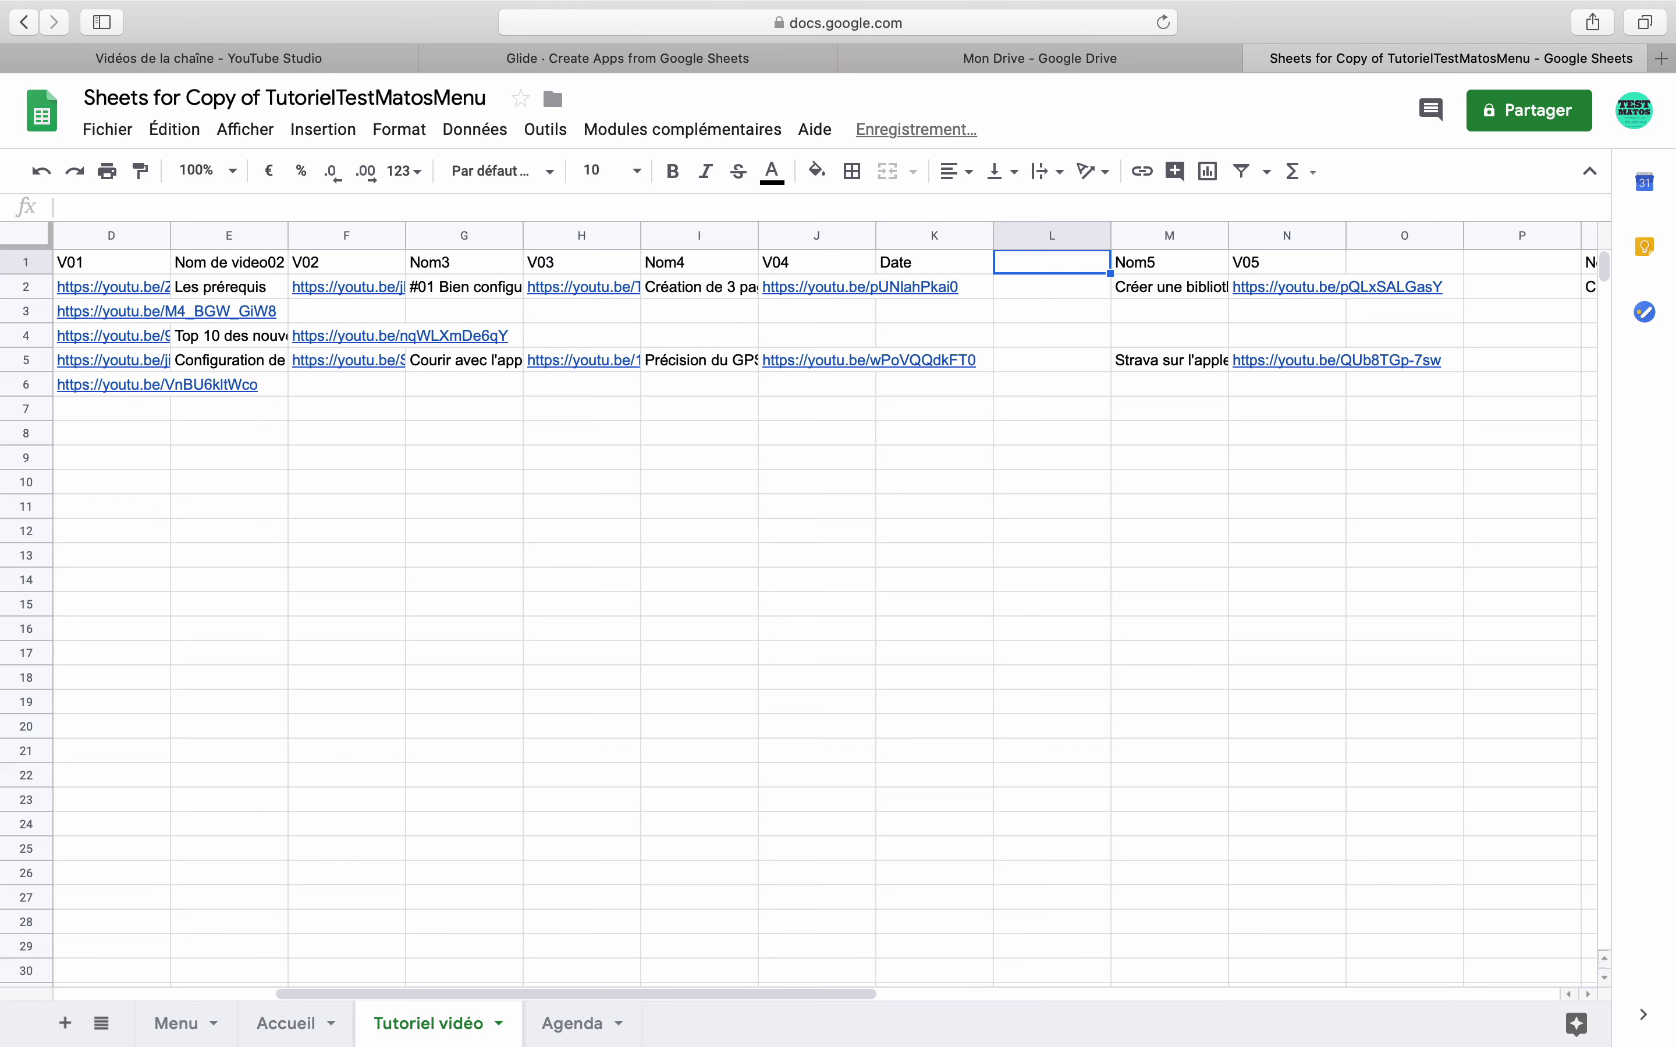
text(Logo)
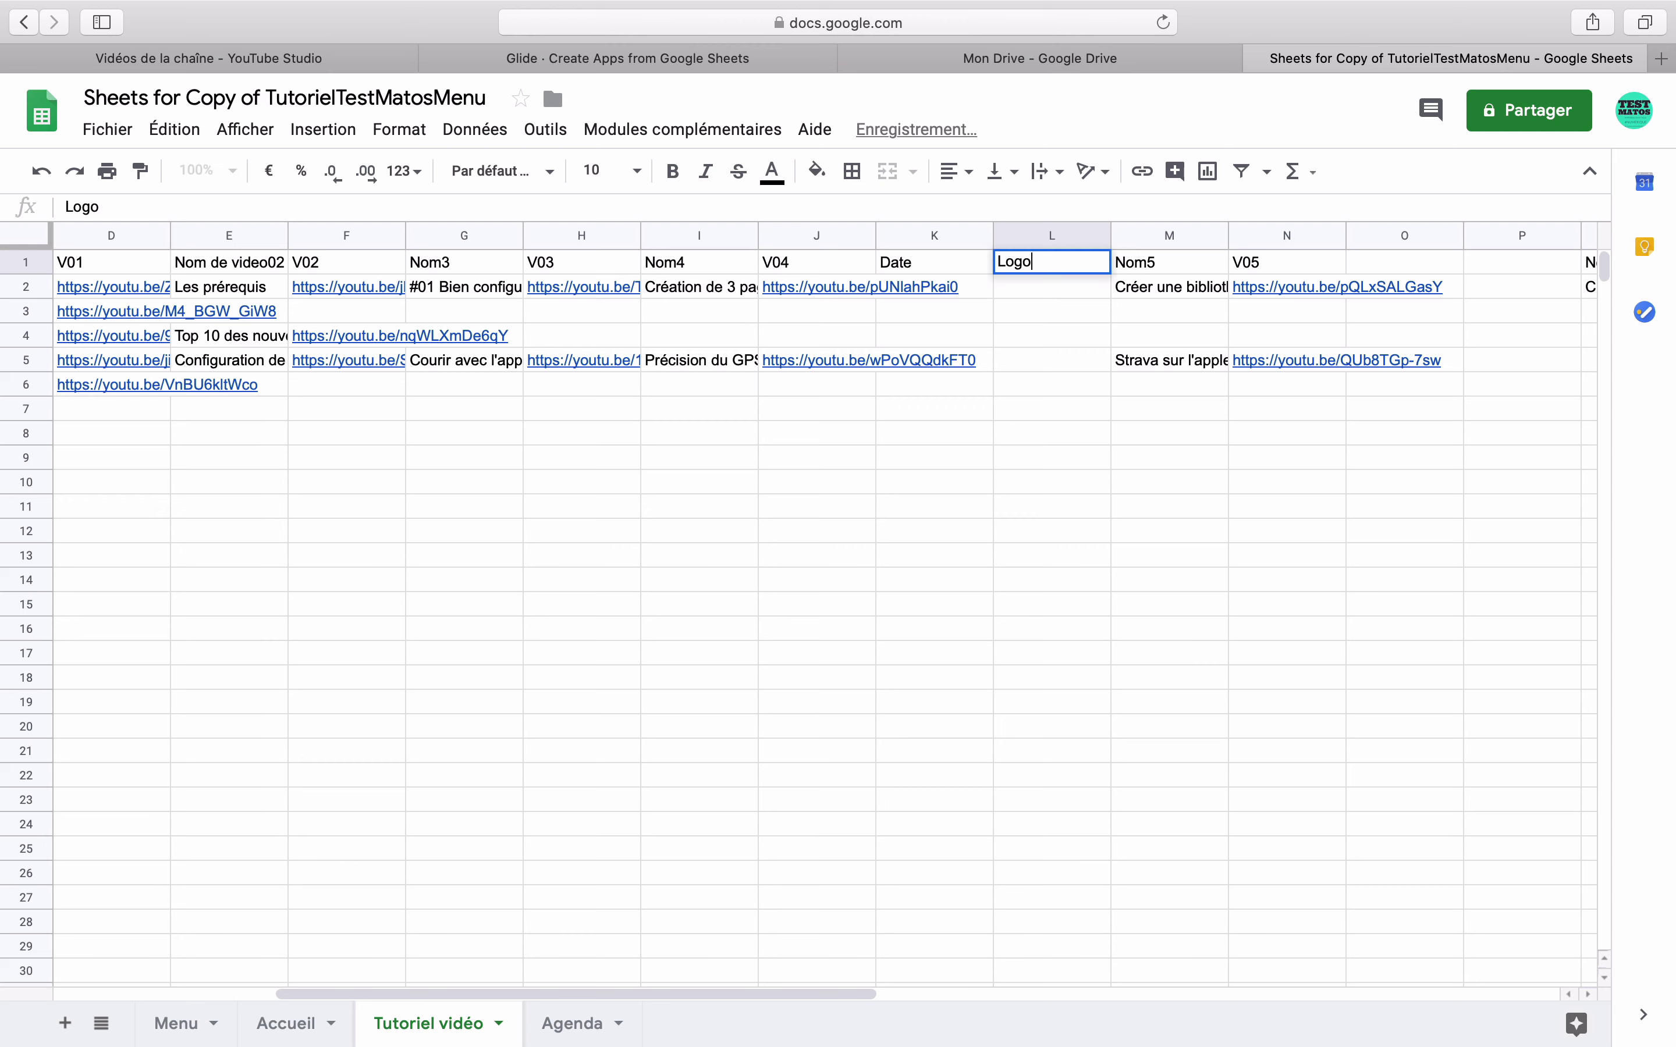
key(Tab)
click(1405, 267)
text(Date)
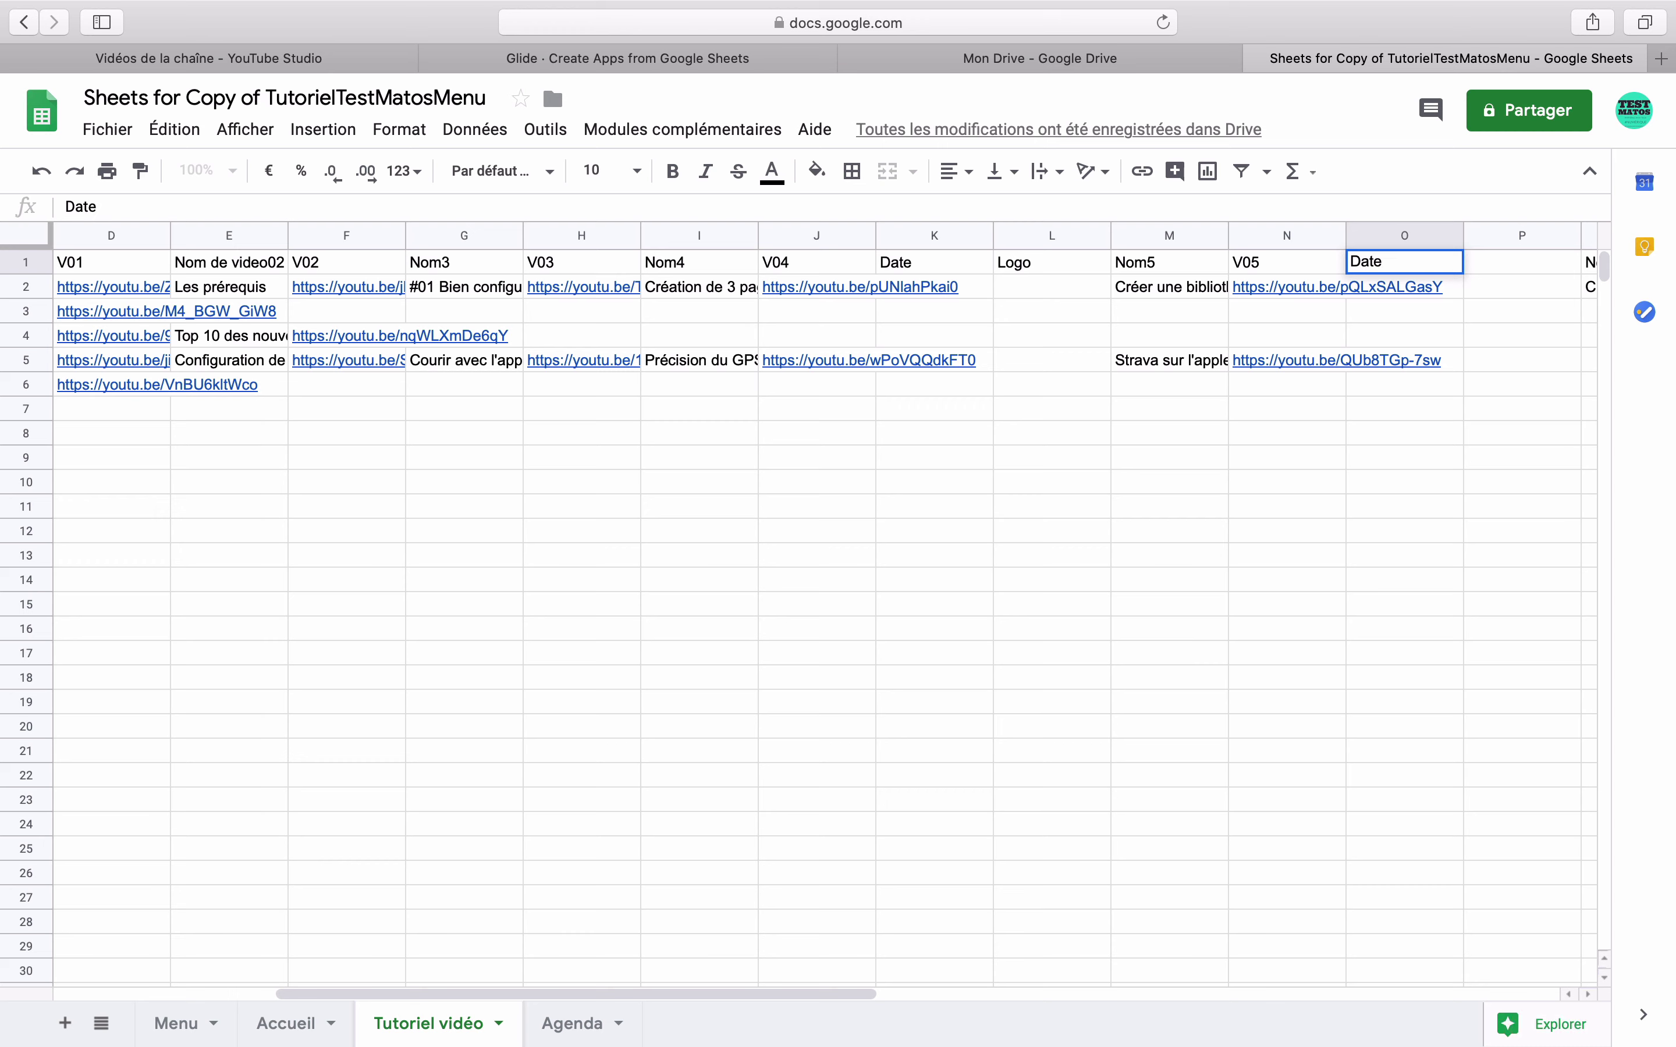
key(Tab)
text(Logo)
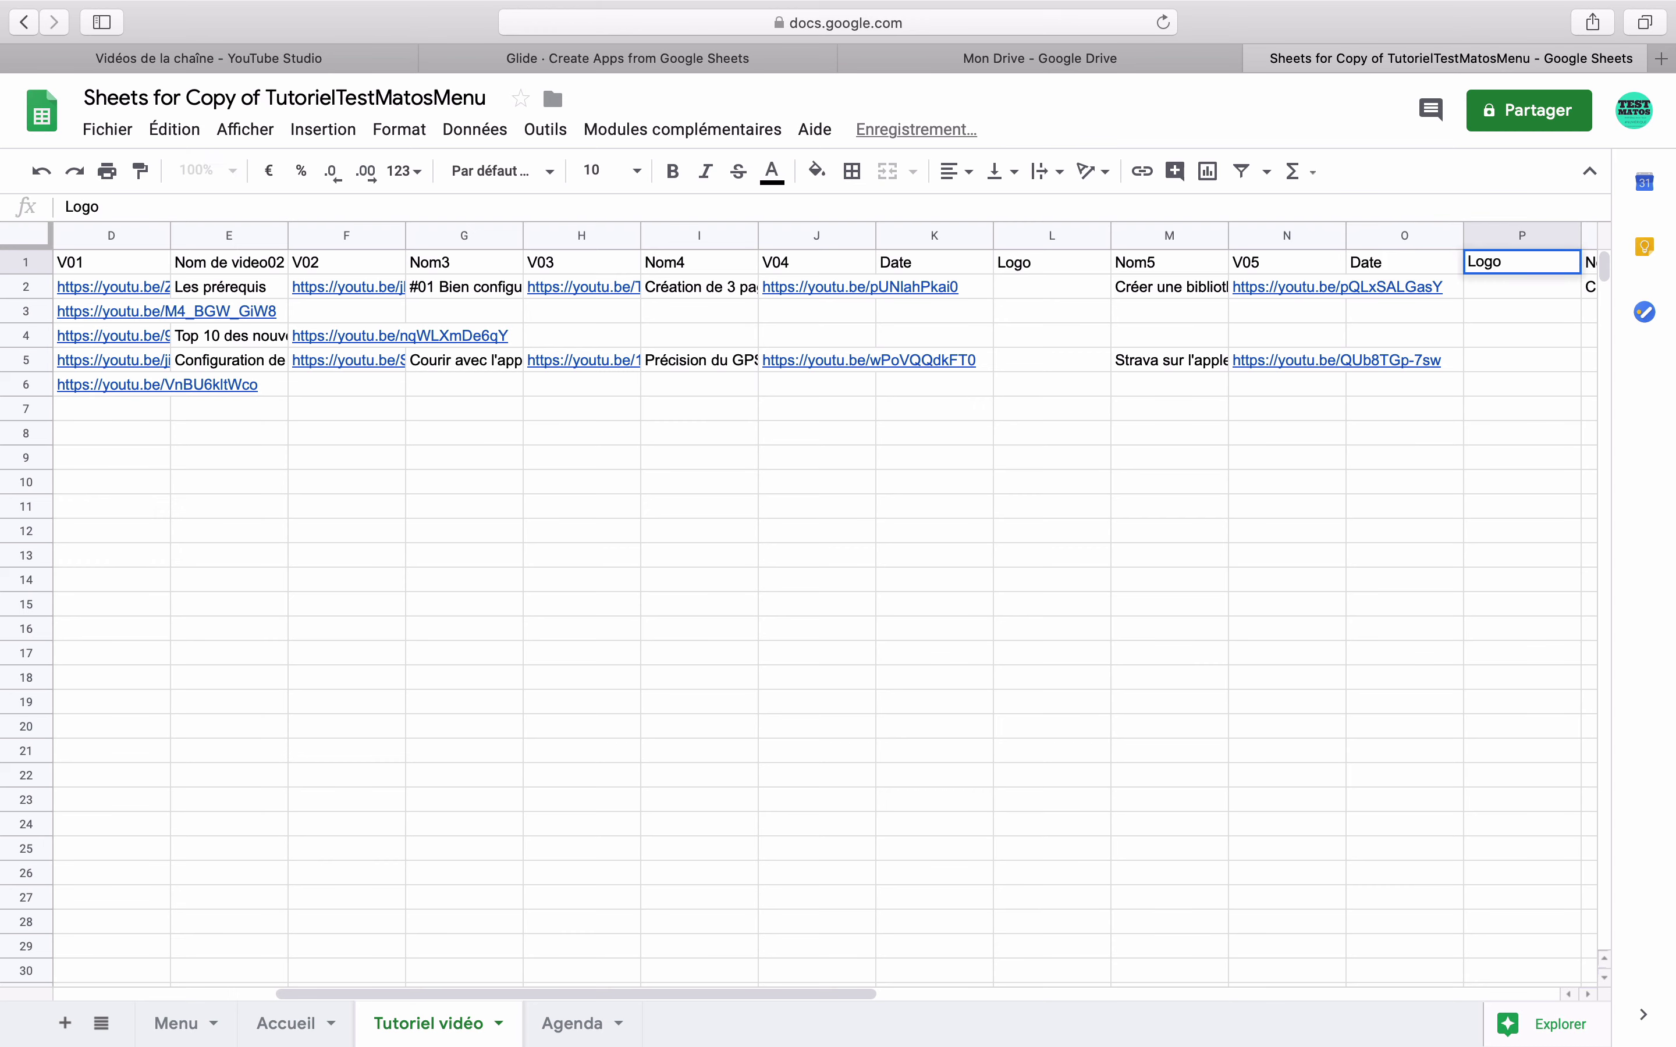
key(Return)
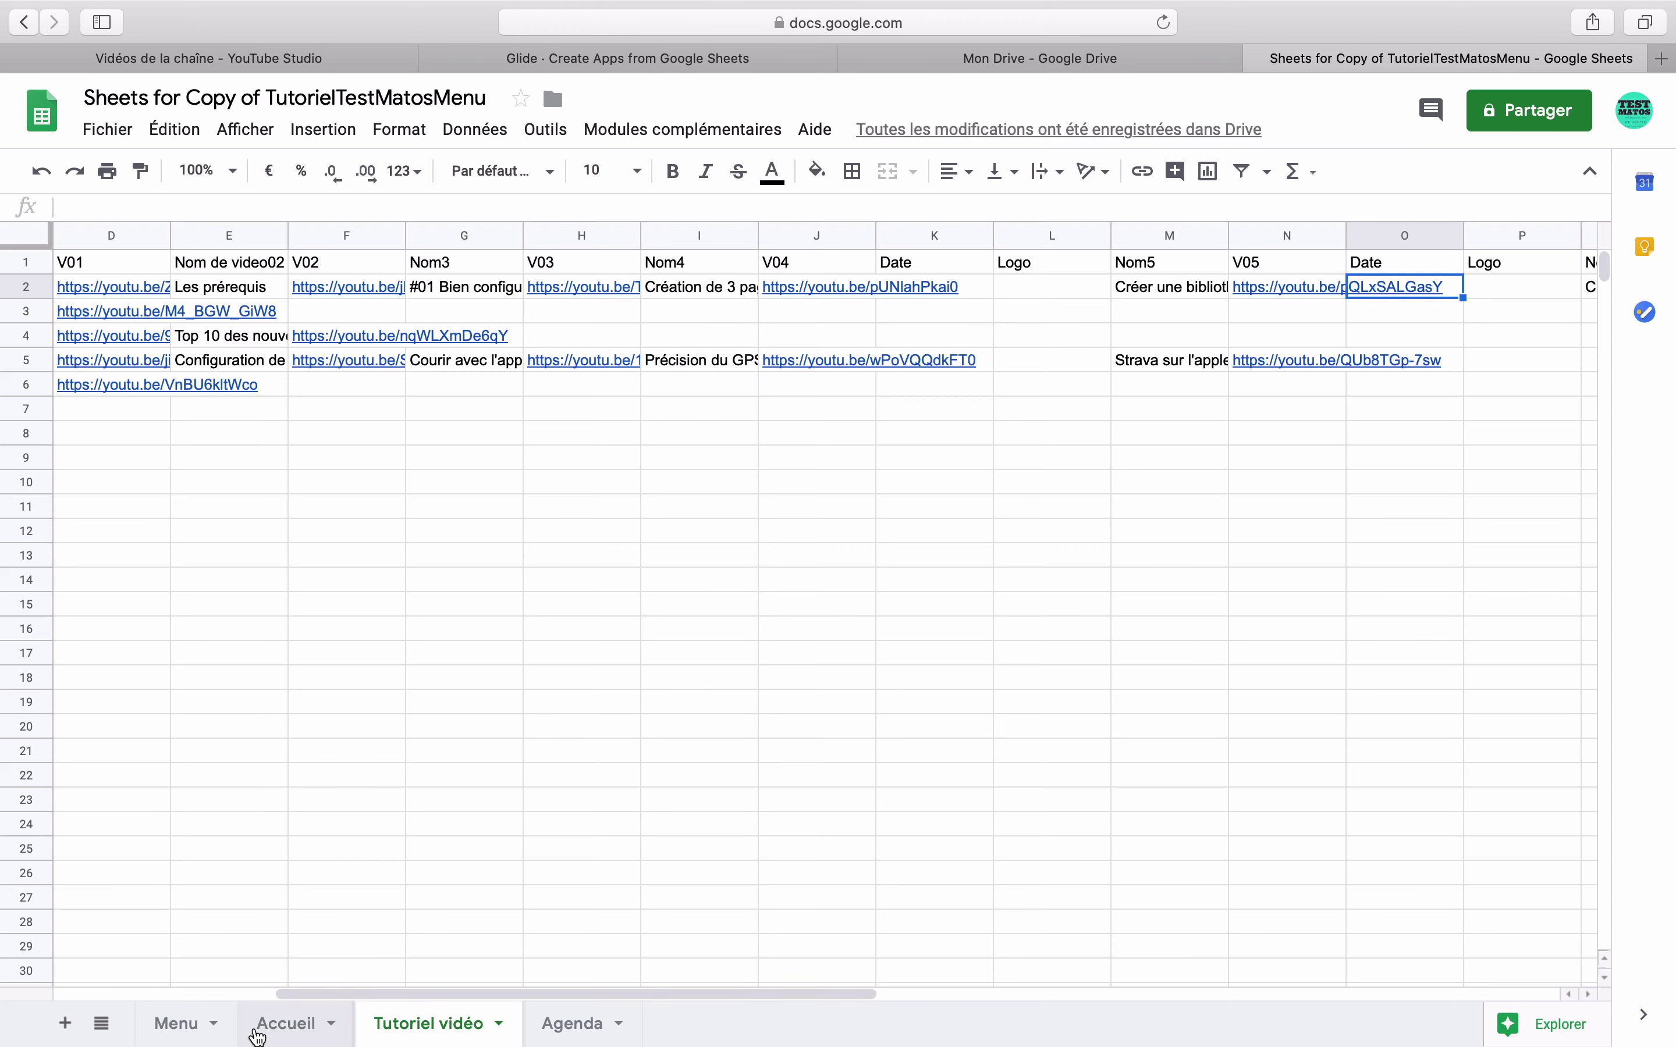
click(205, 1028)
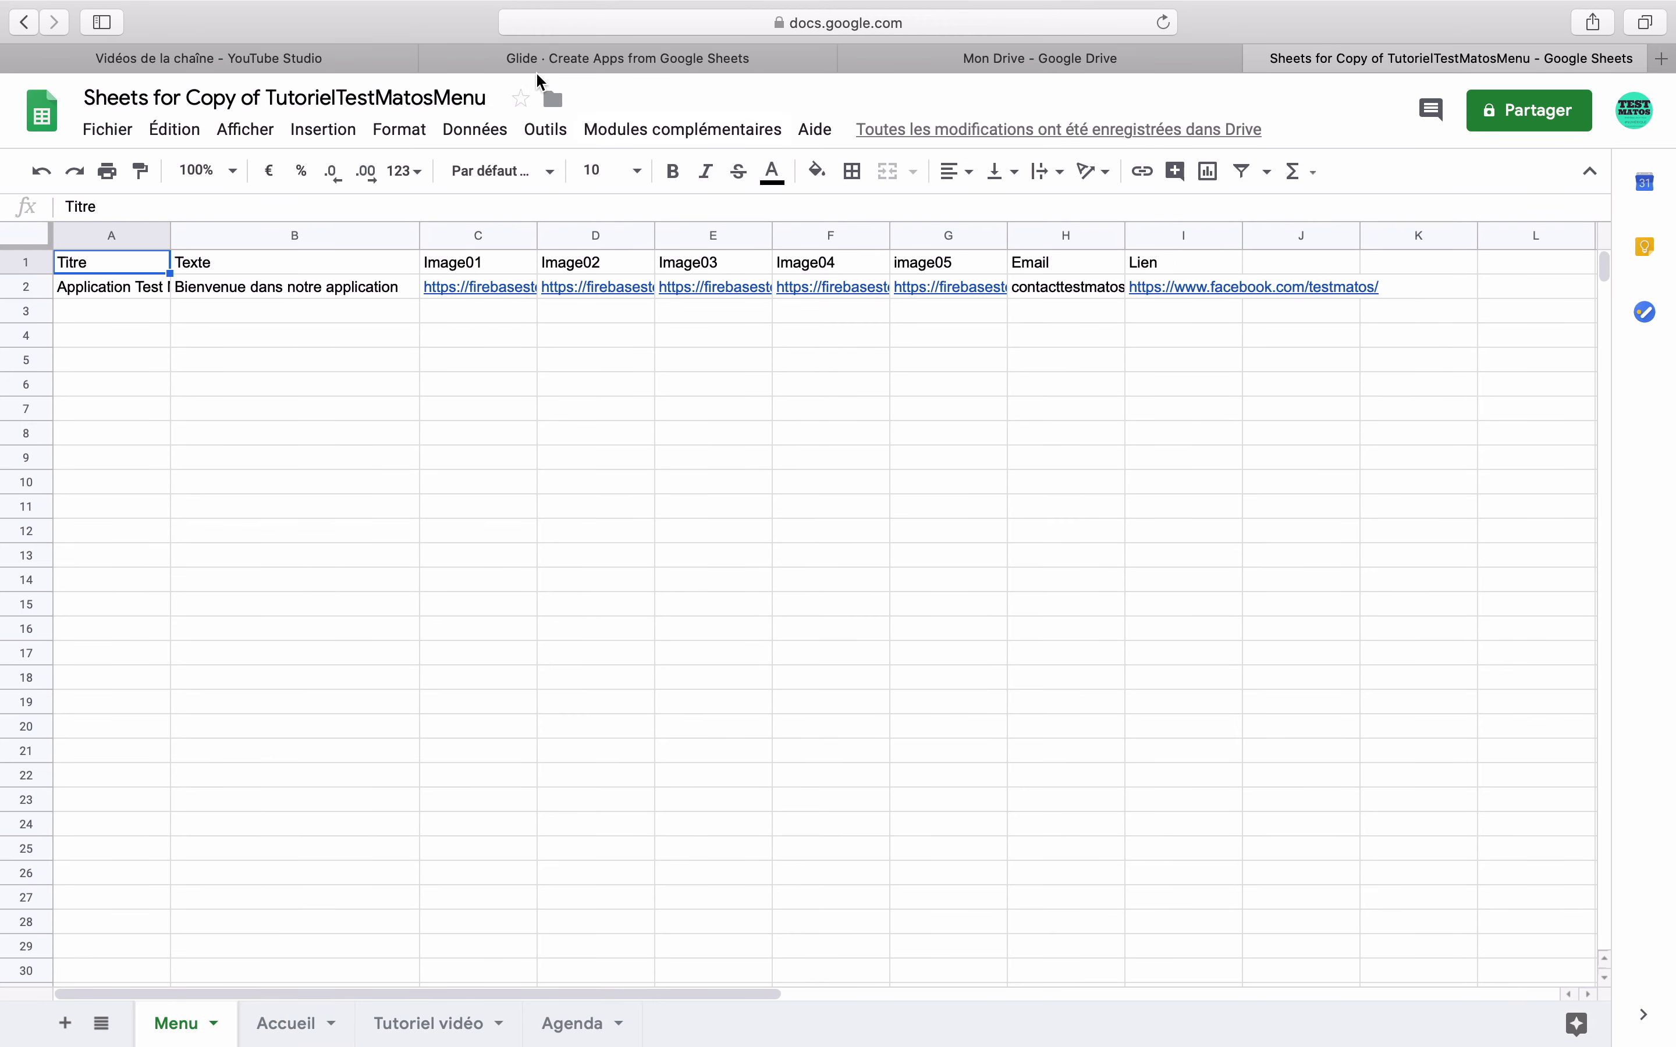
- Look over the app settings and phone preview in Glide, then view Mon Drive in Google Drive
click(550, 70)
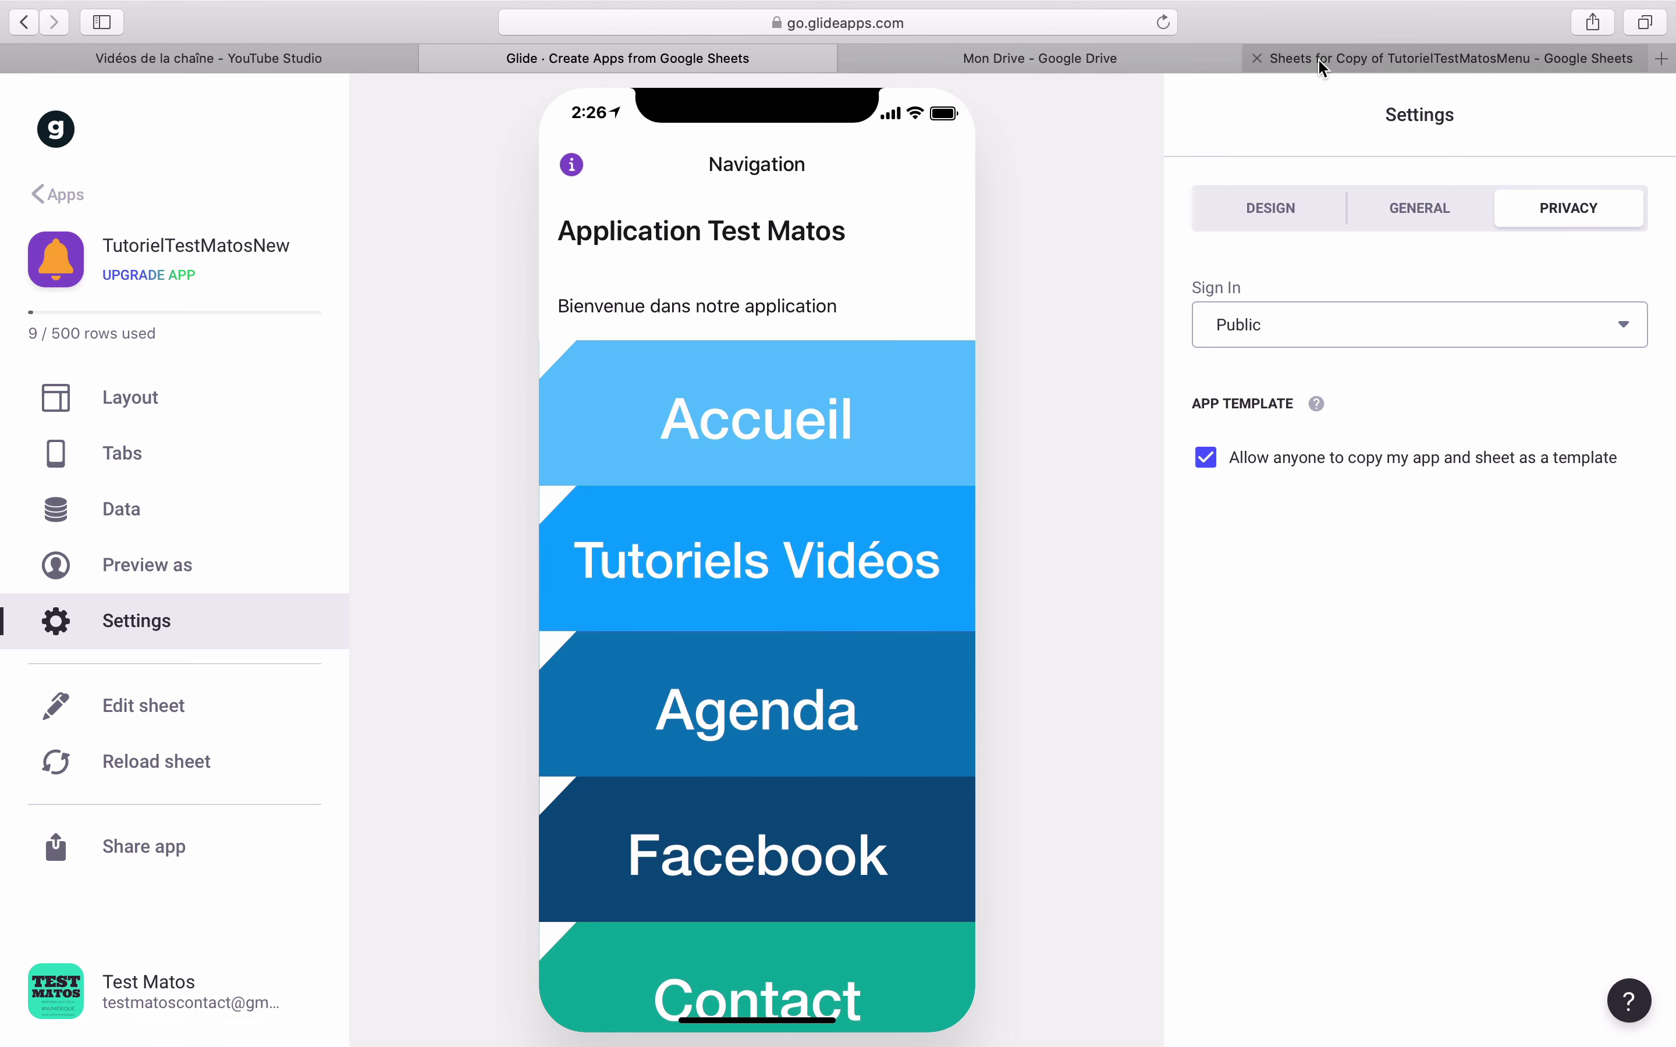
click(1130, 62)
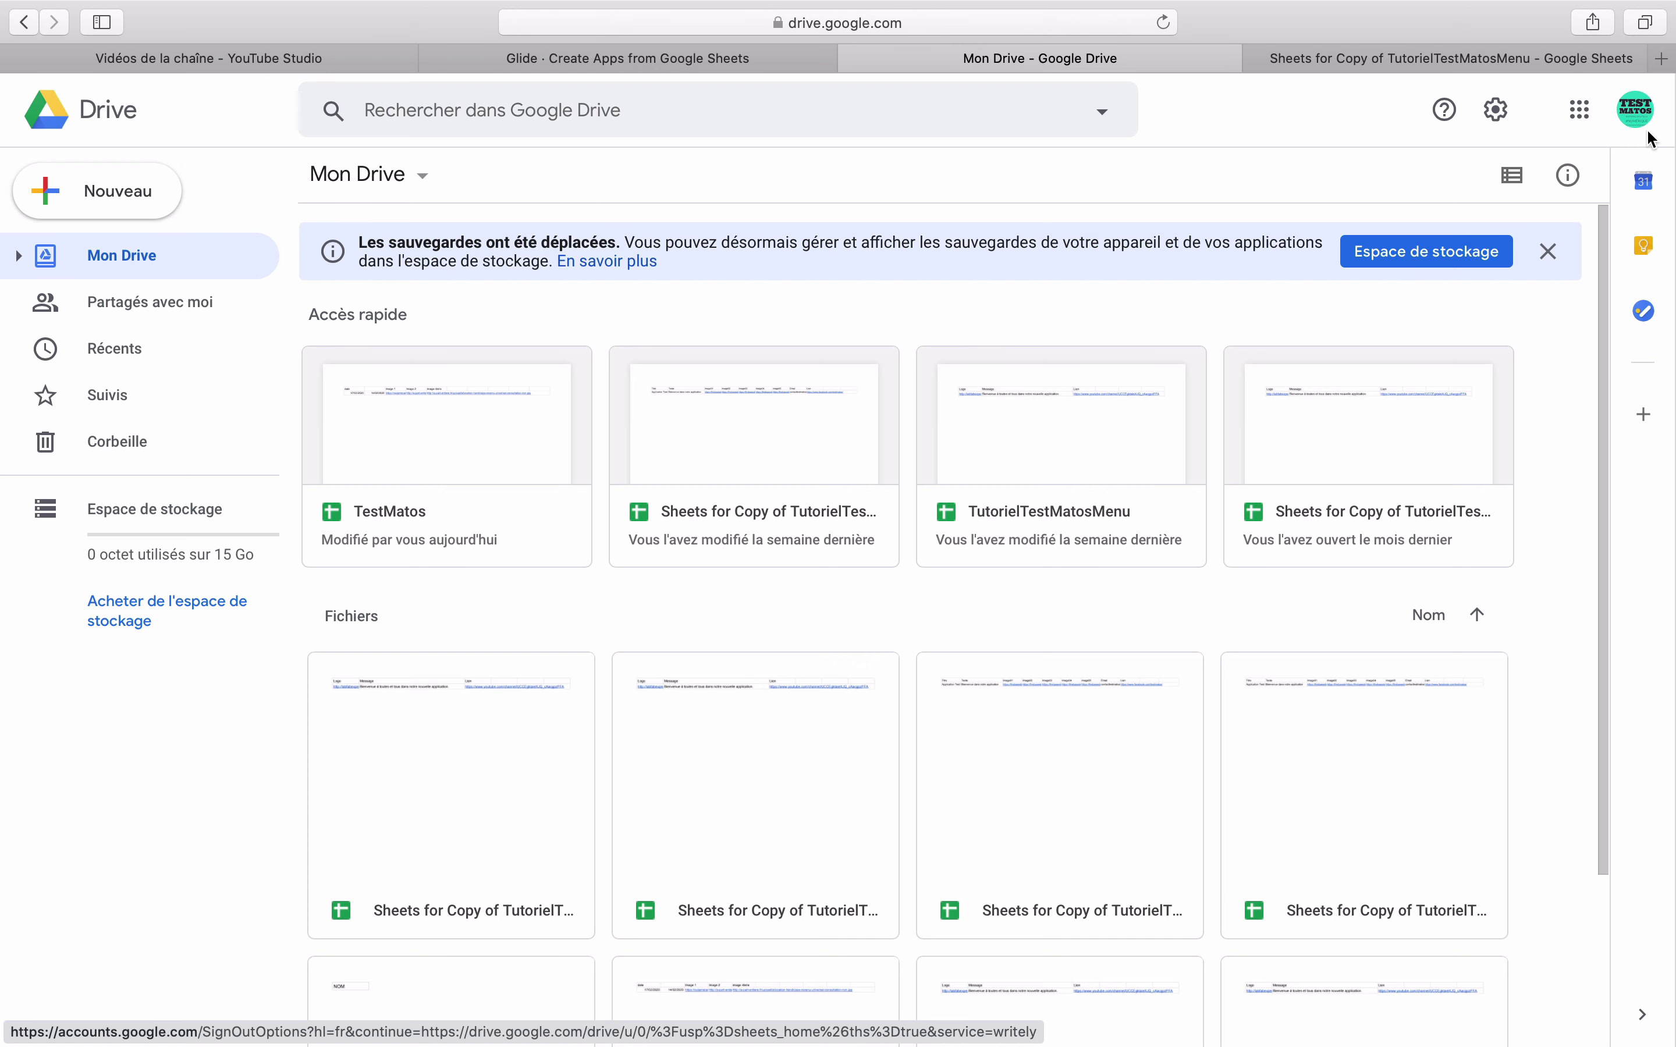
- Create a 'Logos' folder in Drive and upload the two GIF logo files into it
click(129, 195)
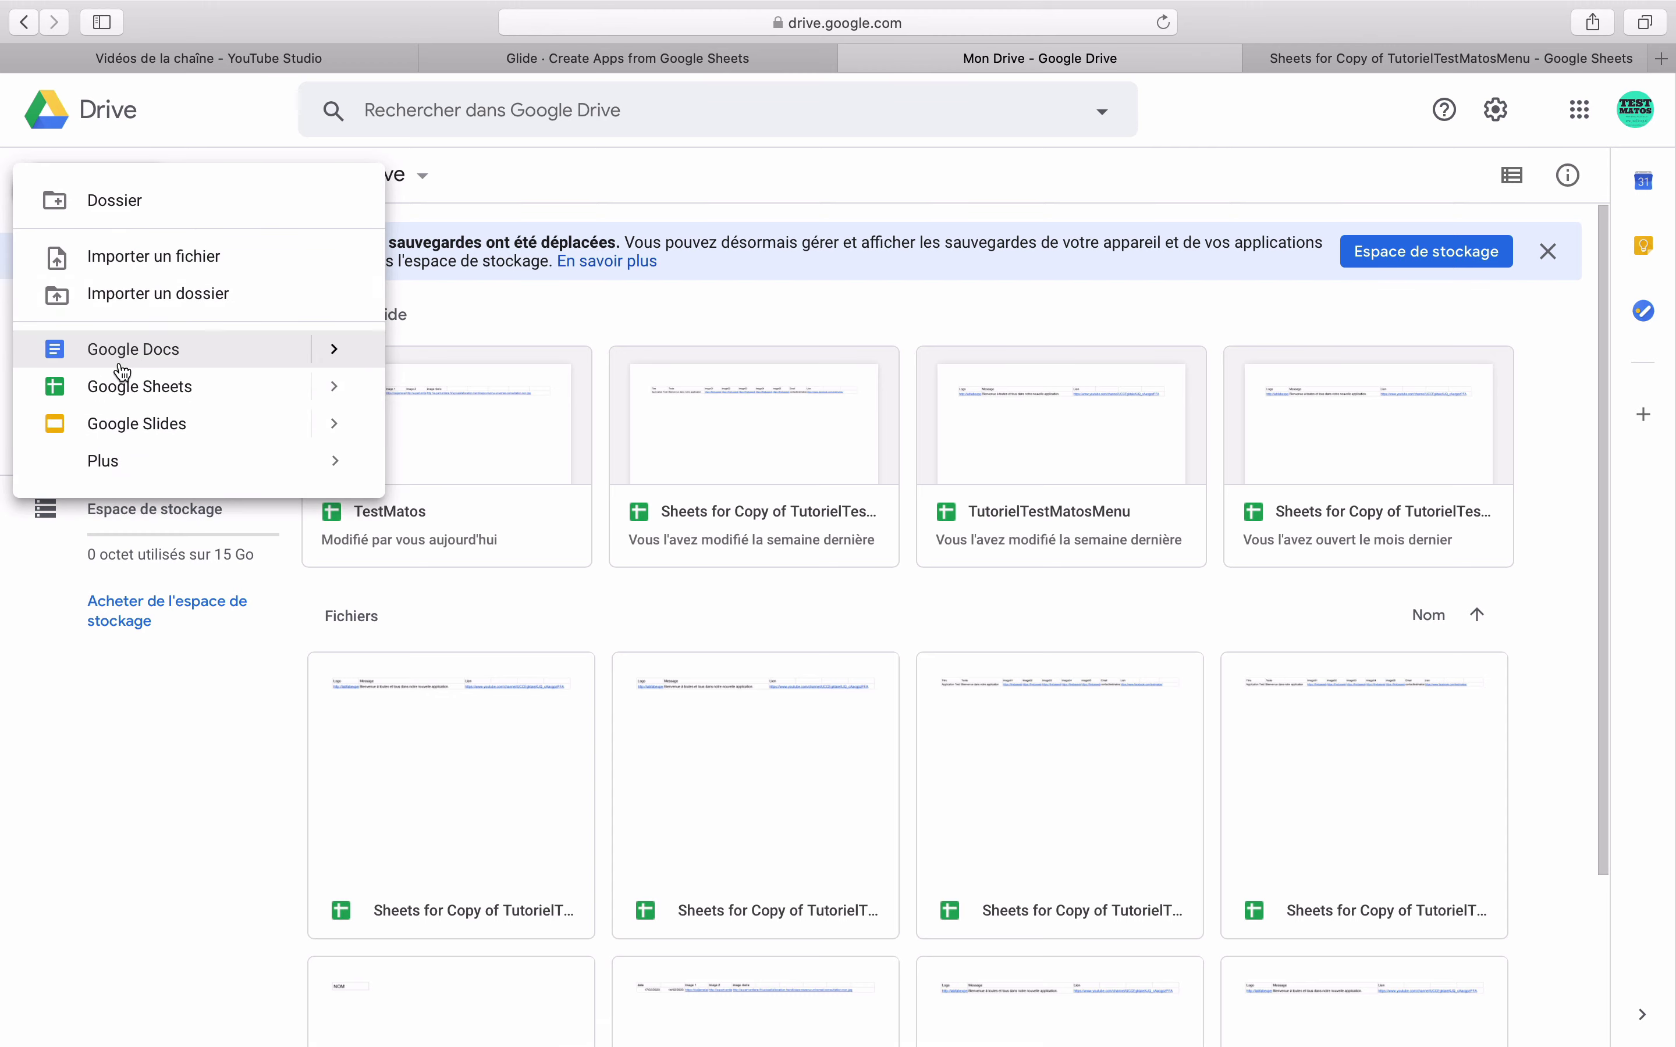
click(145, 203)
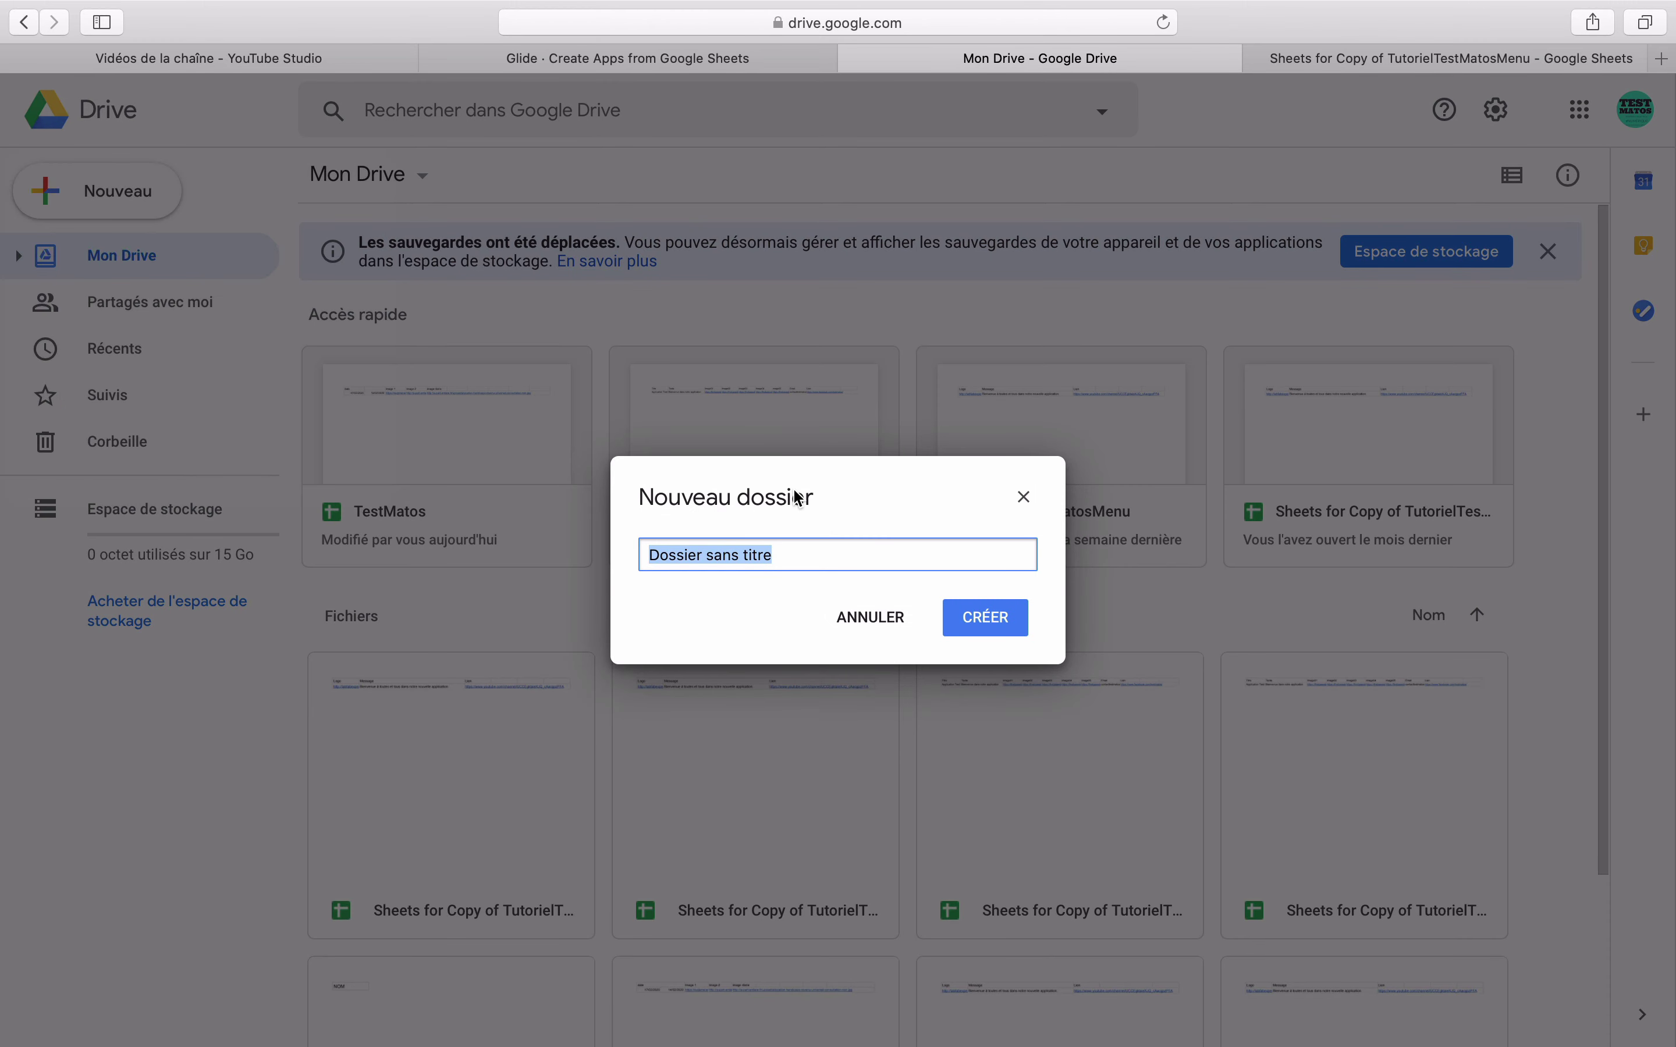
text(Logos)
key(Return)
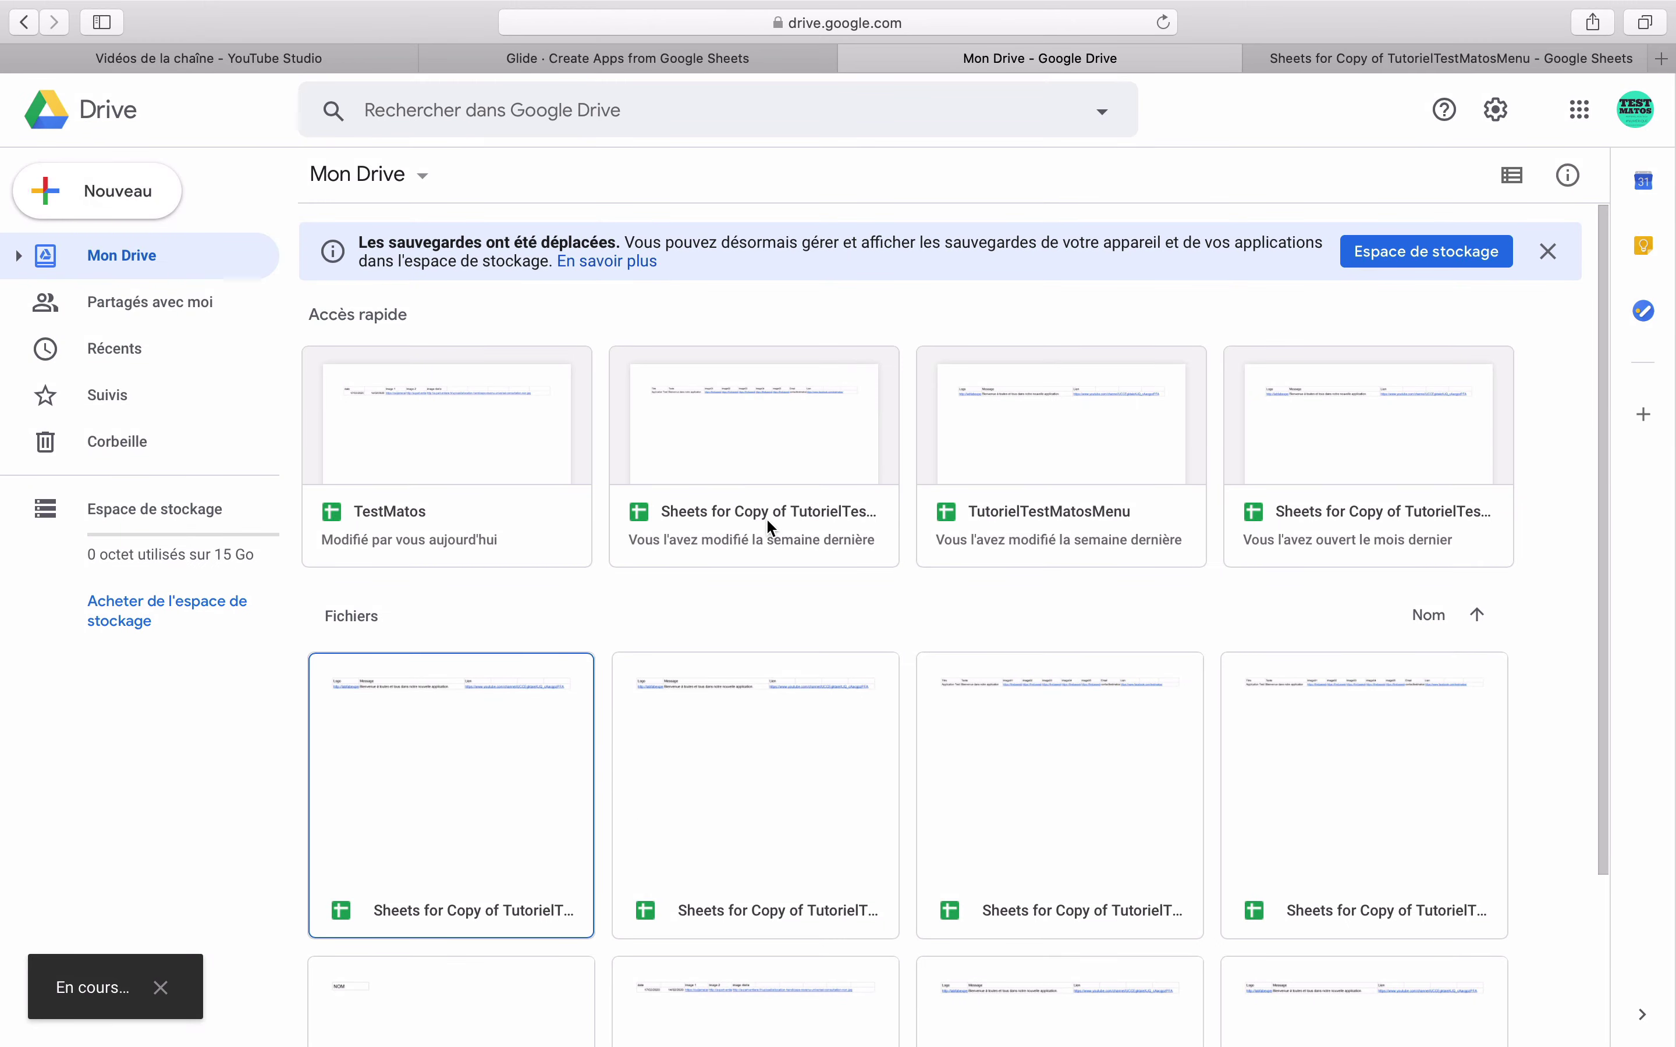
double_click(375, 548)
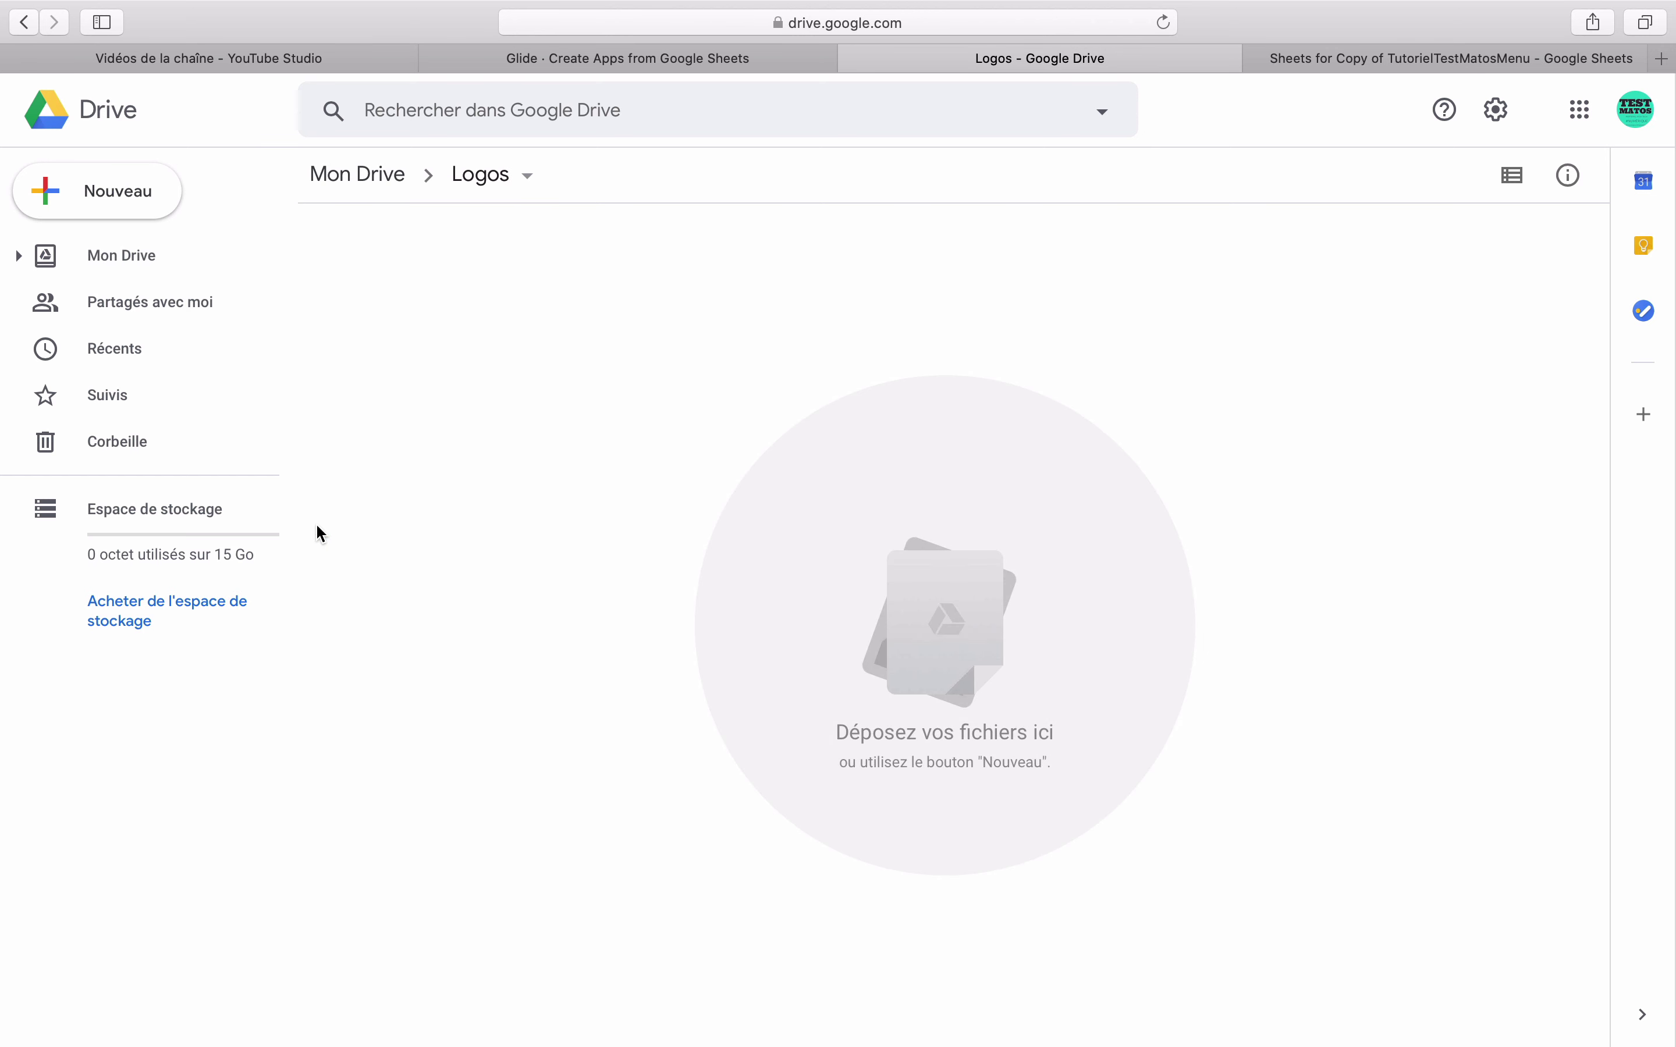
click(60, 1024)
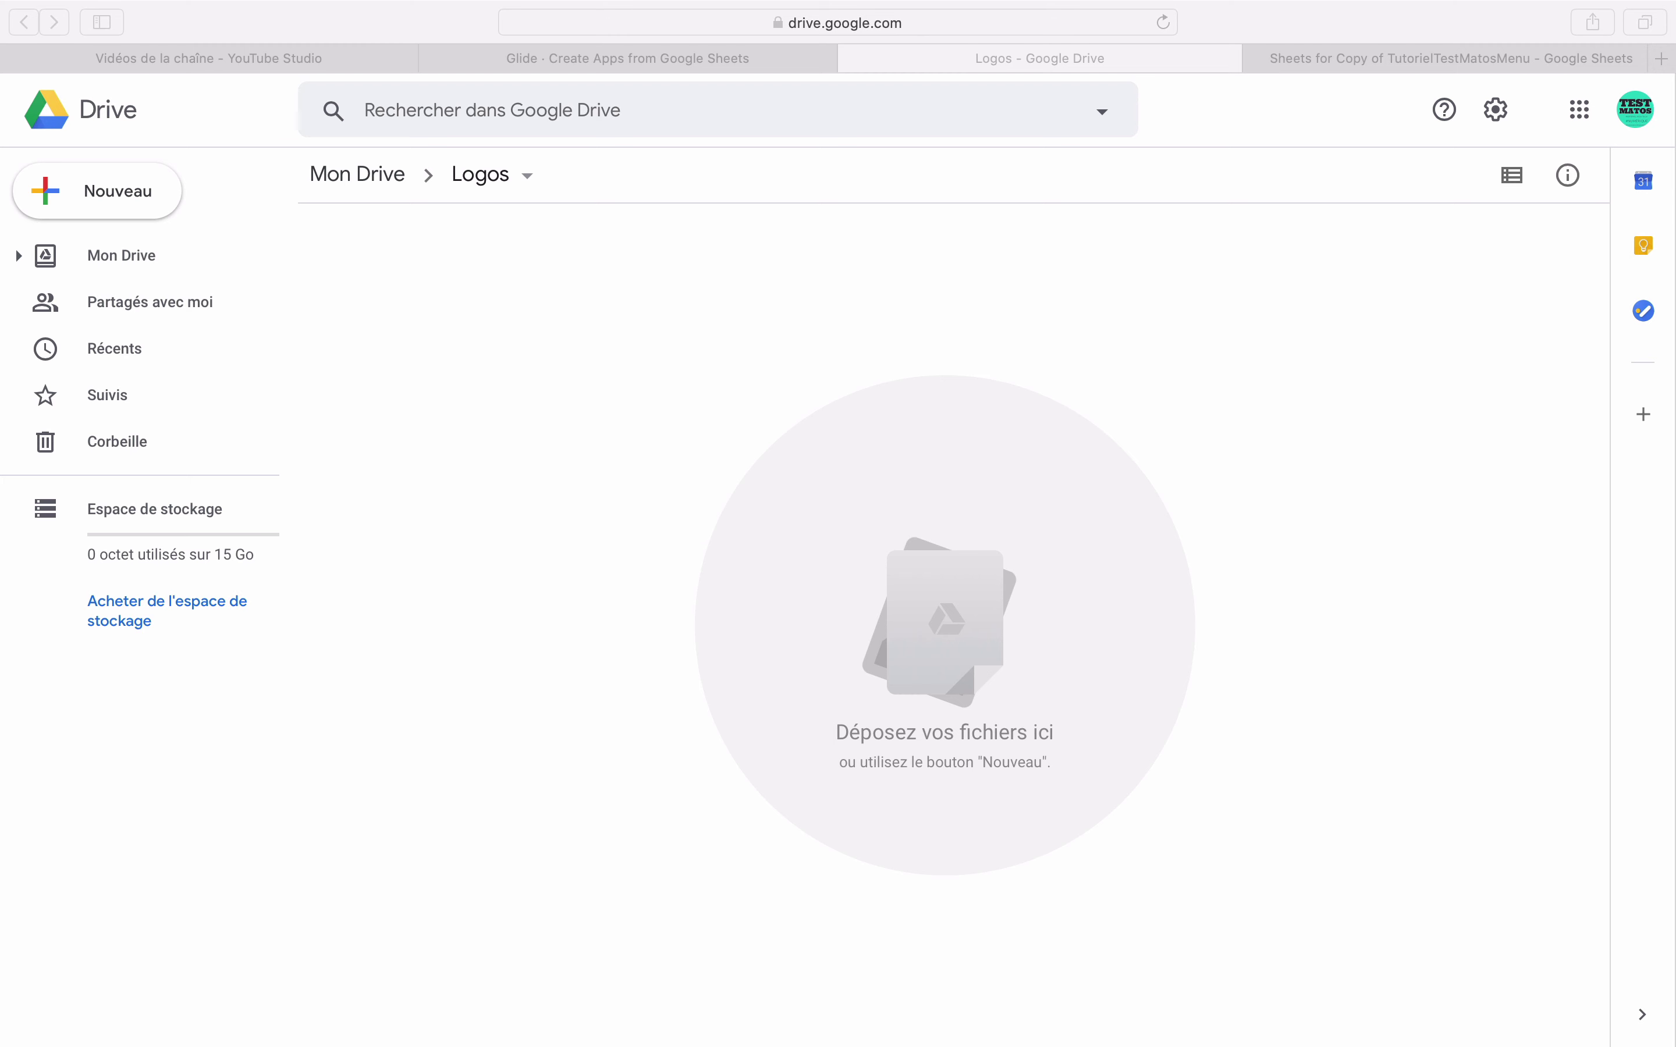
drag(688, 433, 657, 520)
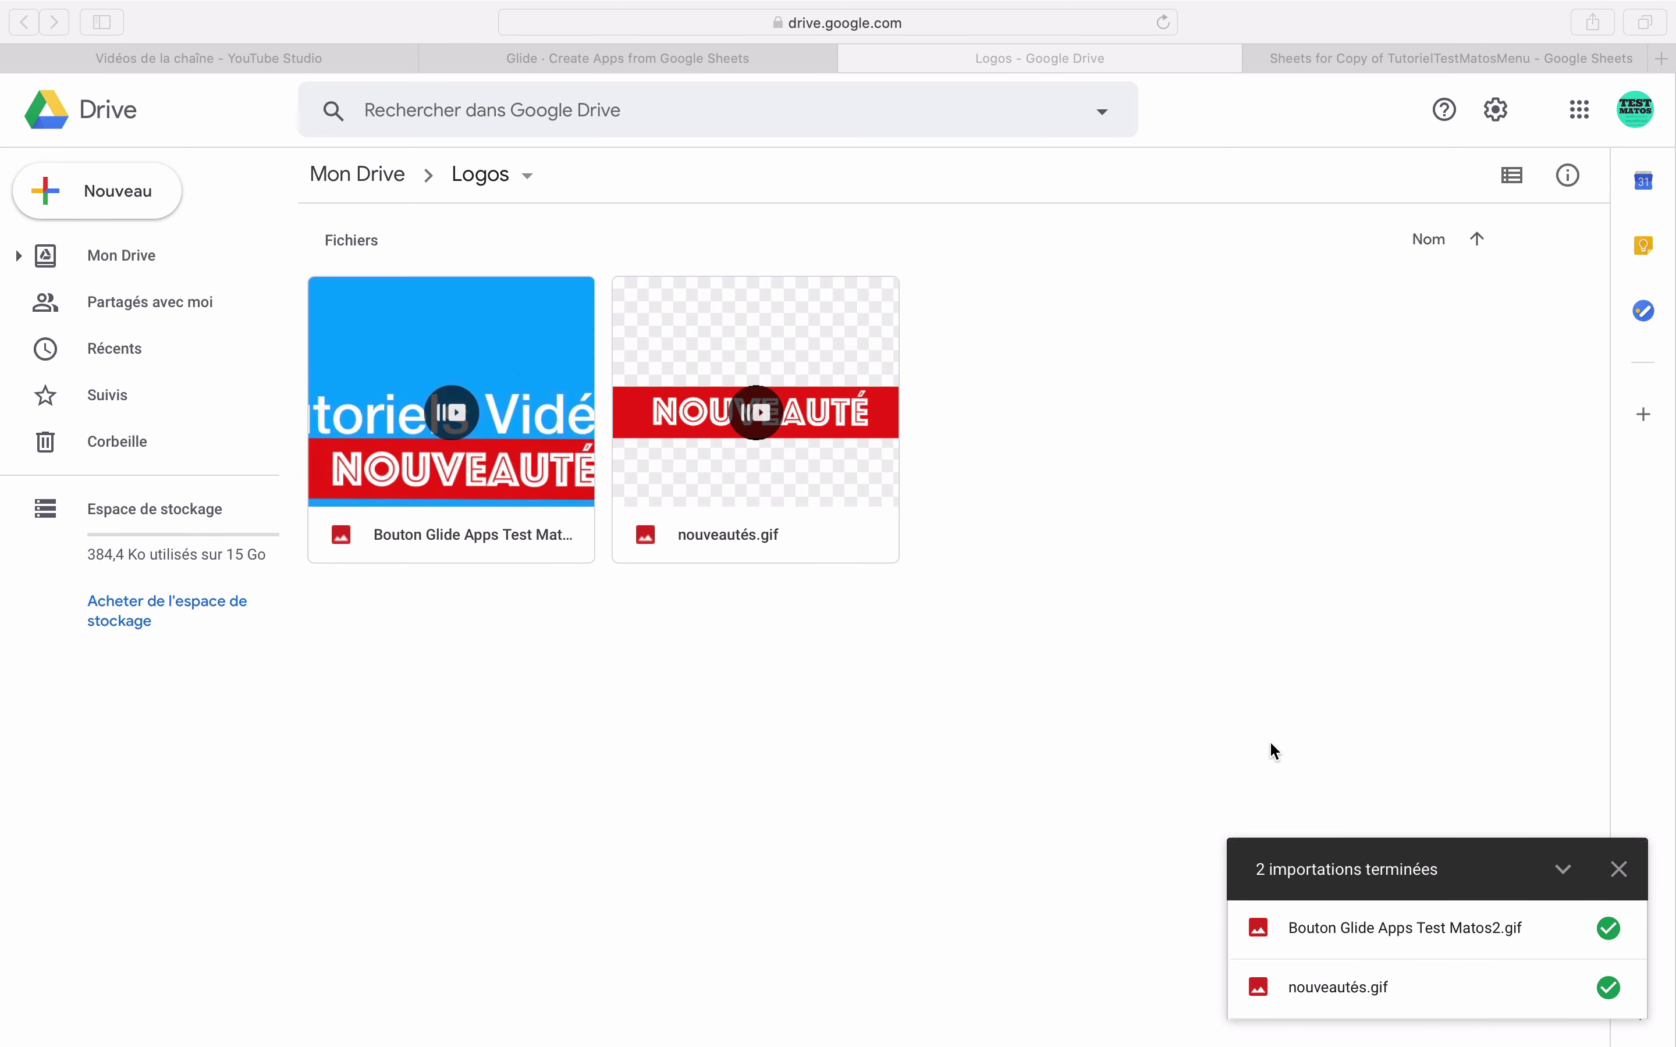
- Turn on link sharing for 'Bouton Glide Apps Test Matos2.gif' and copy its shareable link
click(1250, 659)
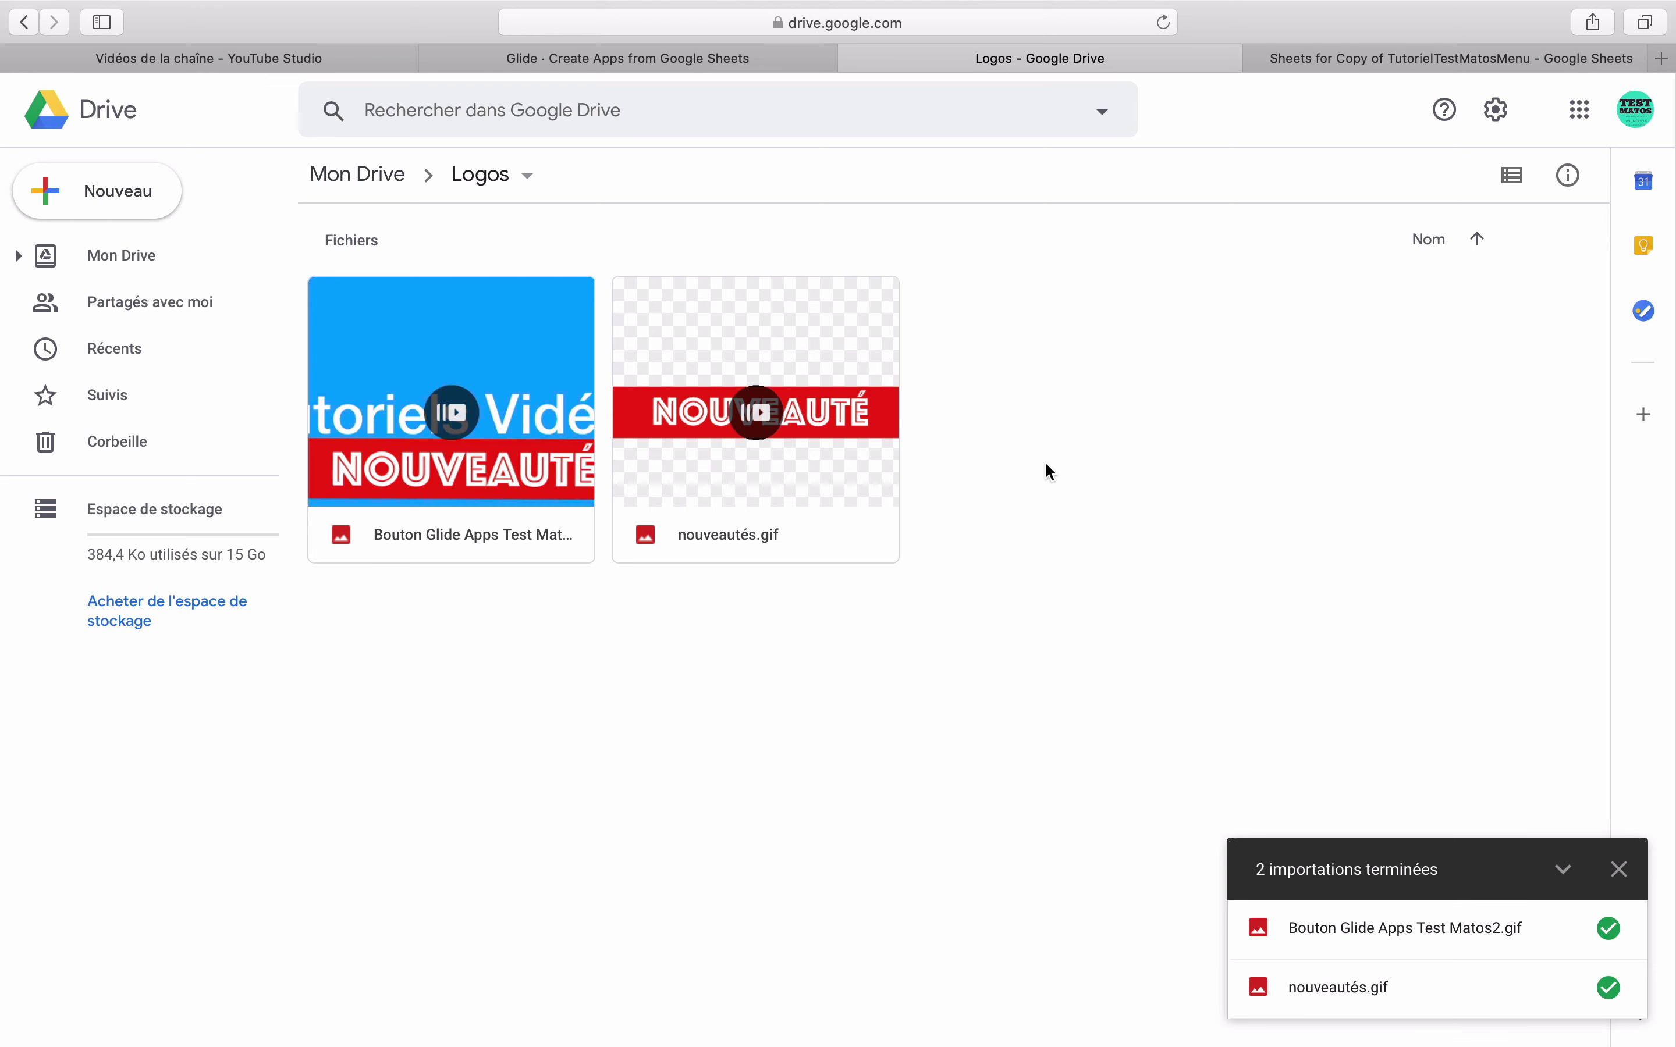
click(1511, 192)
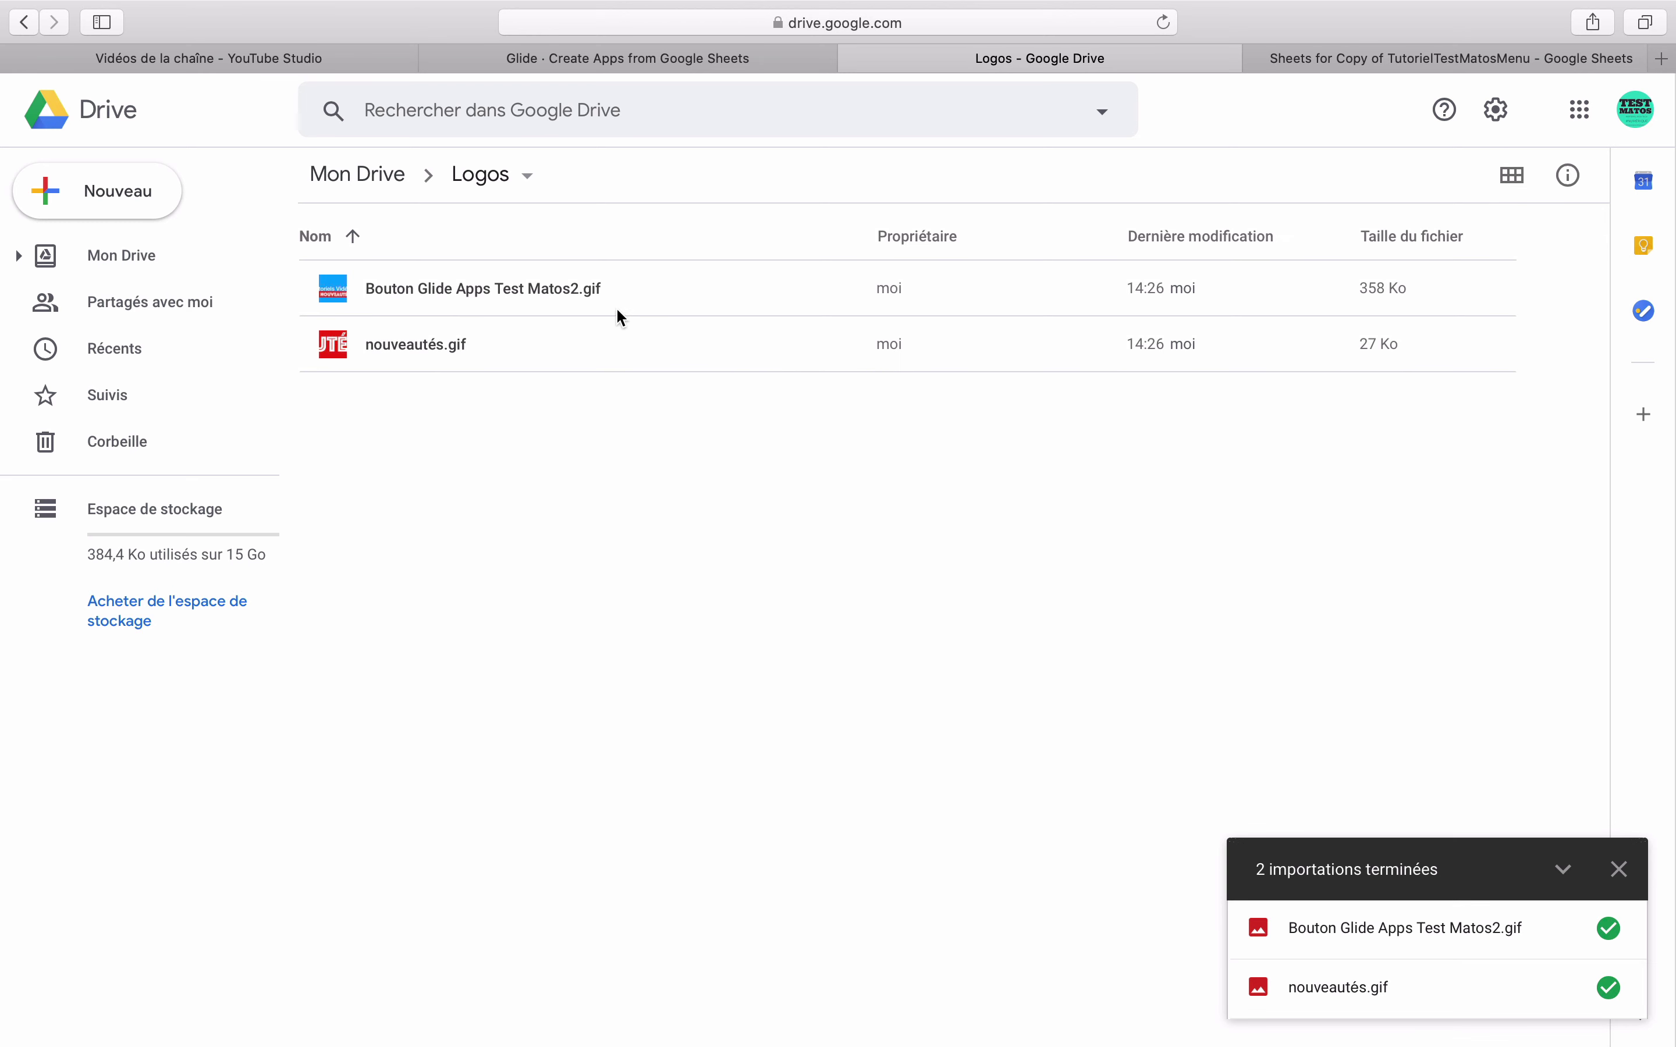
click(491, 288)
right_click(492, 288)
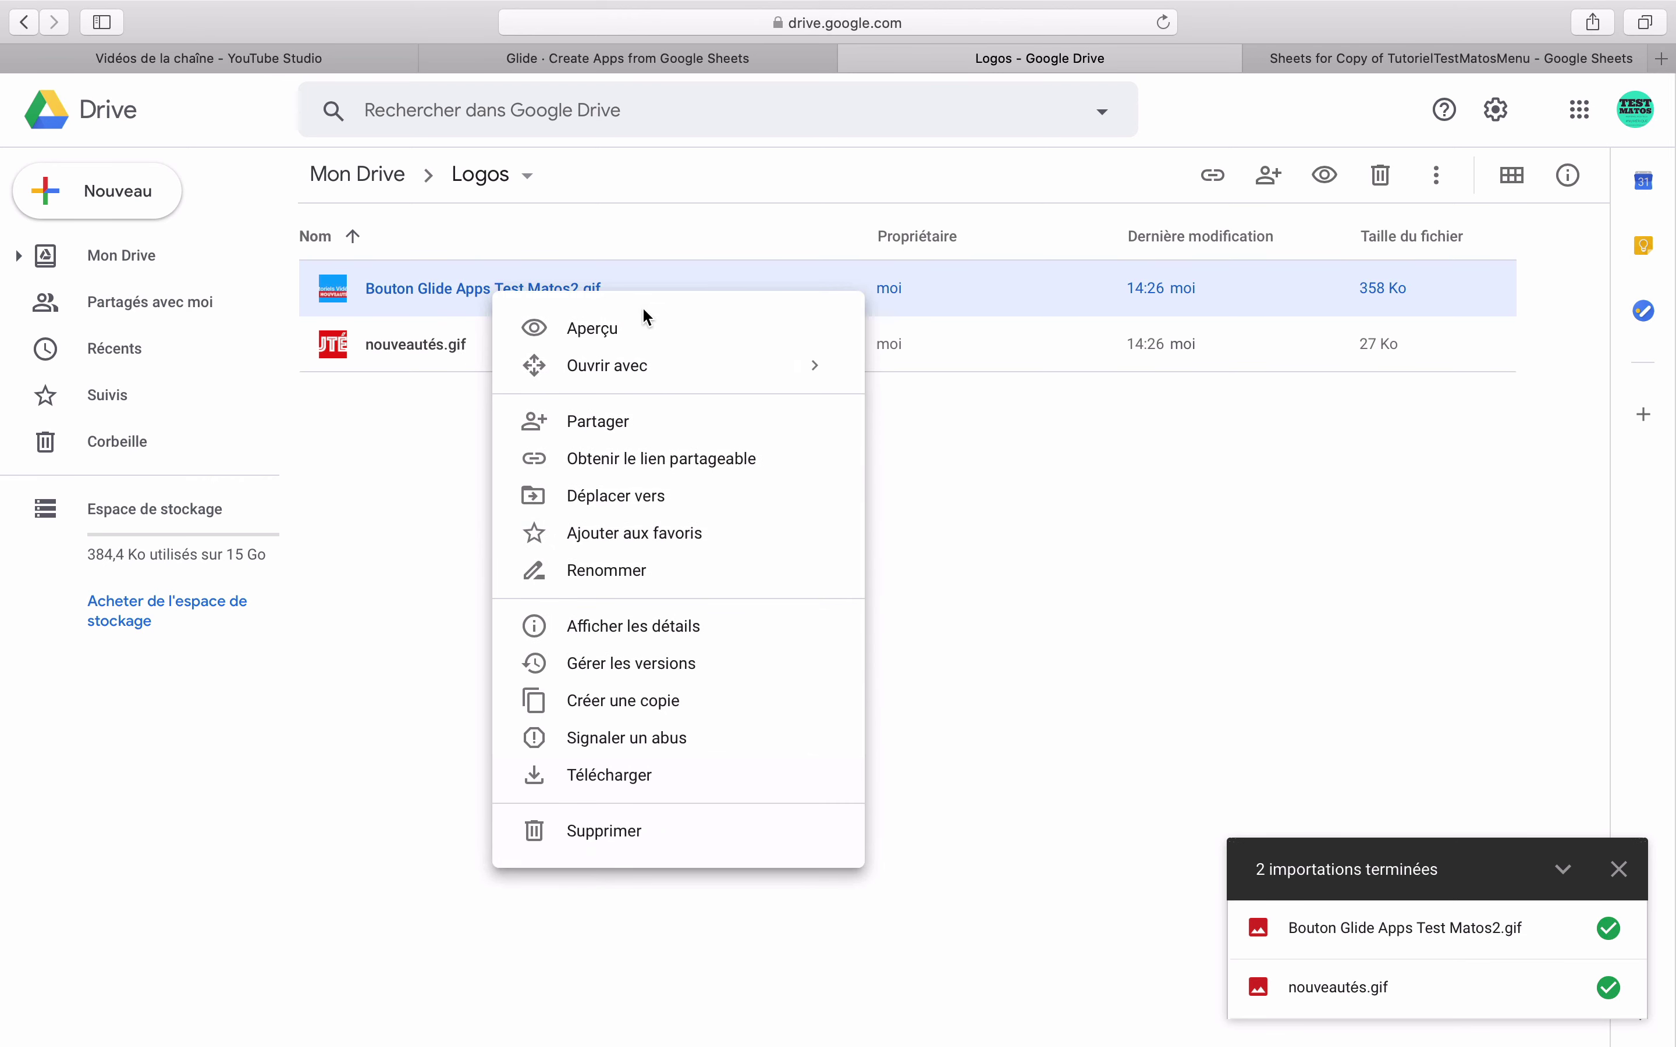
click(643, 472)
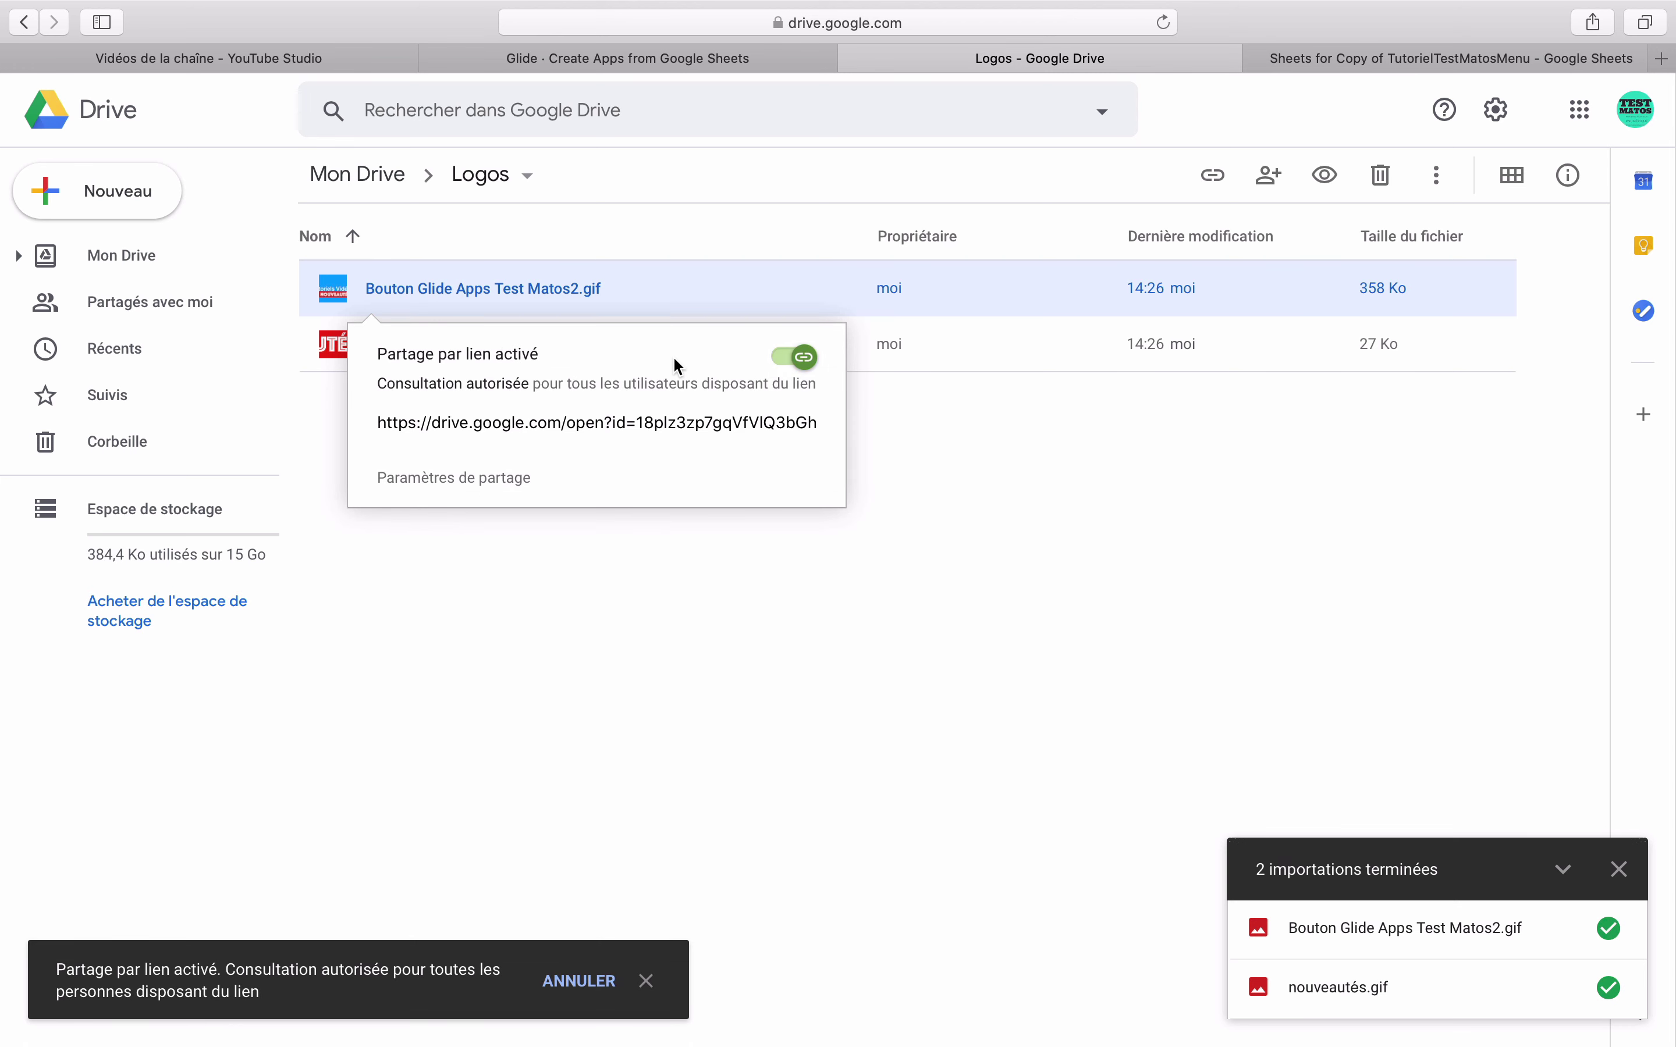
click(636, 447)
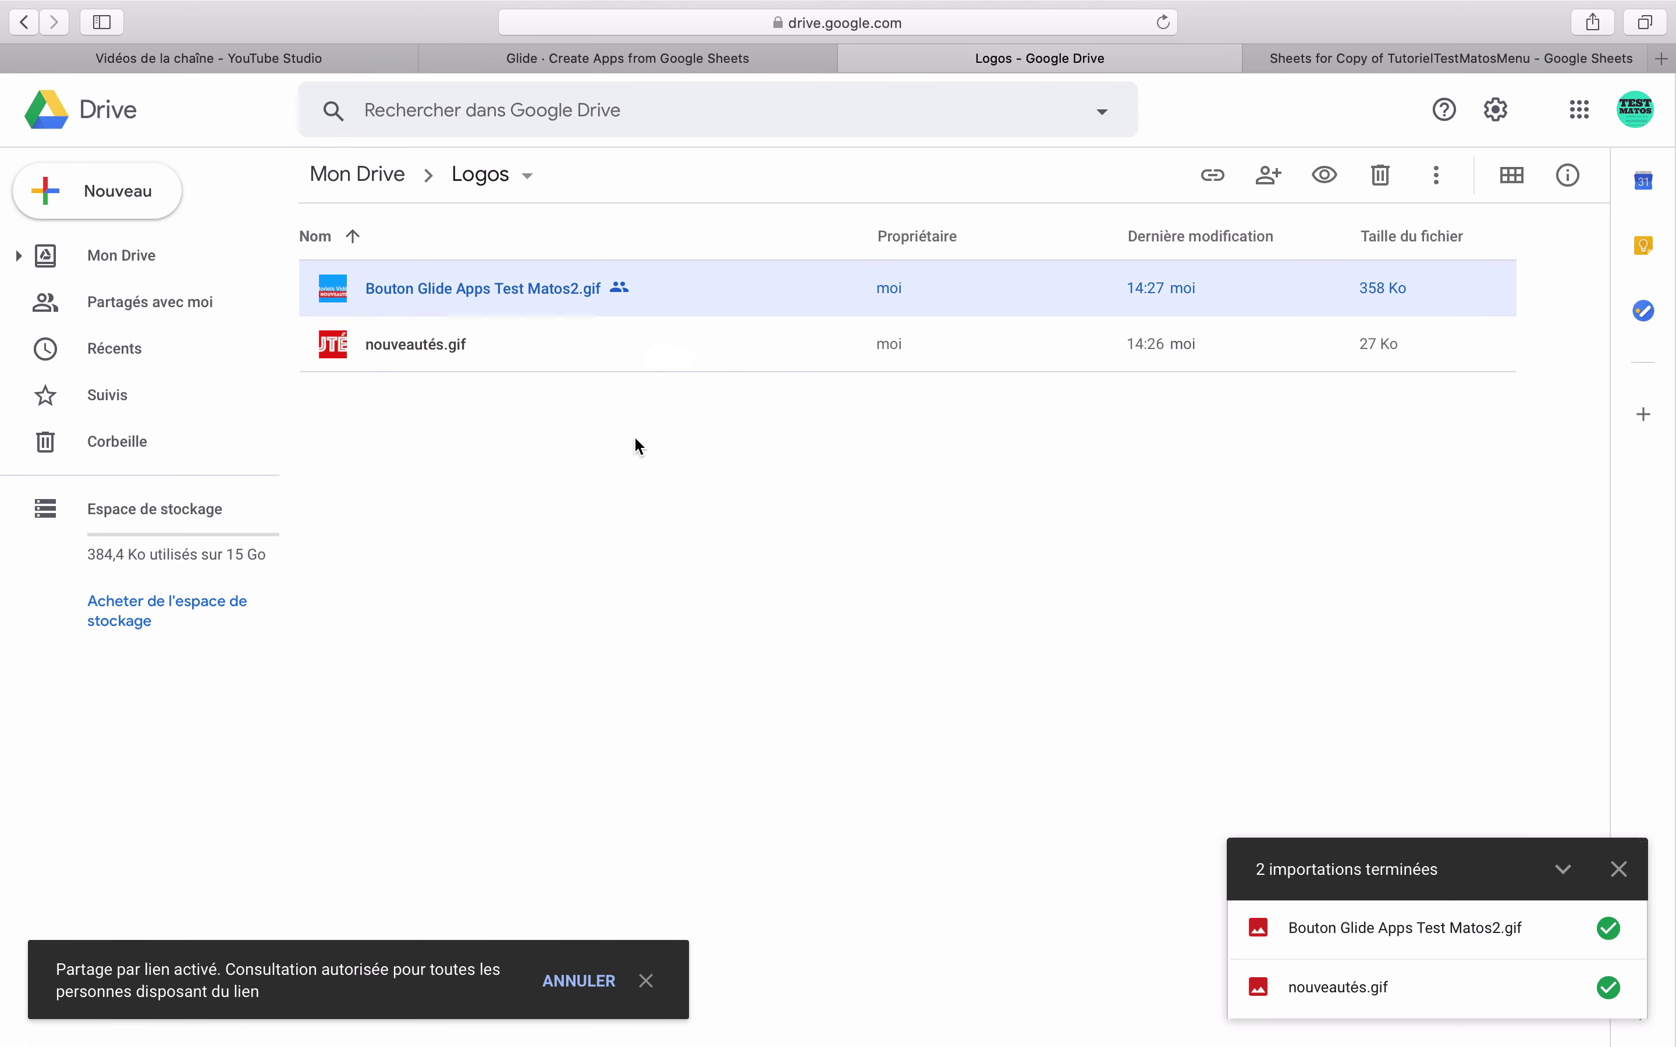
right_click(623, 291)
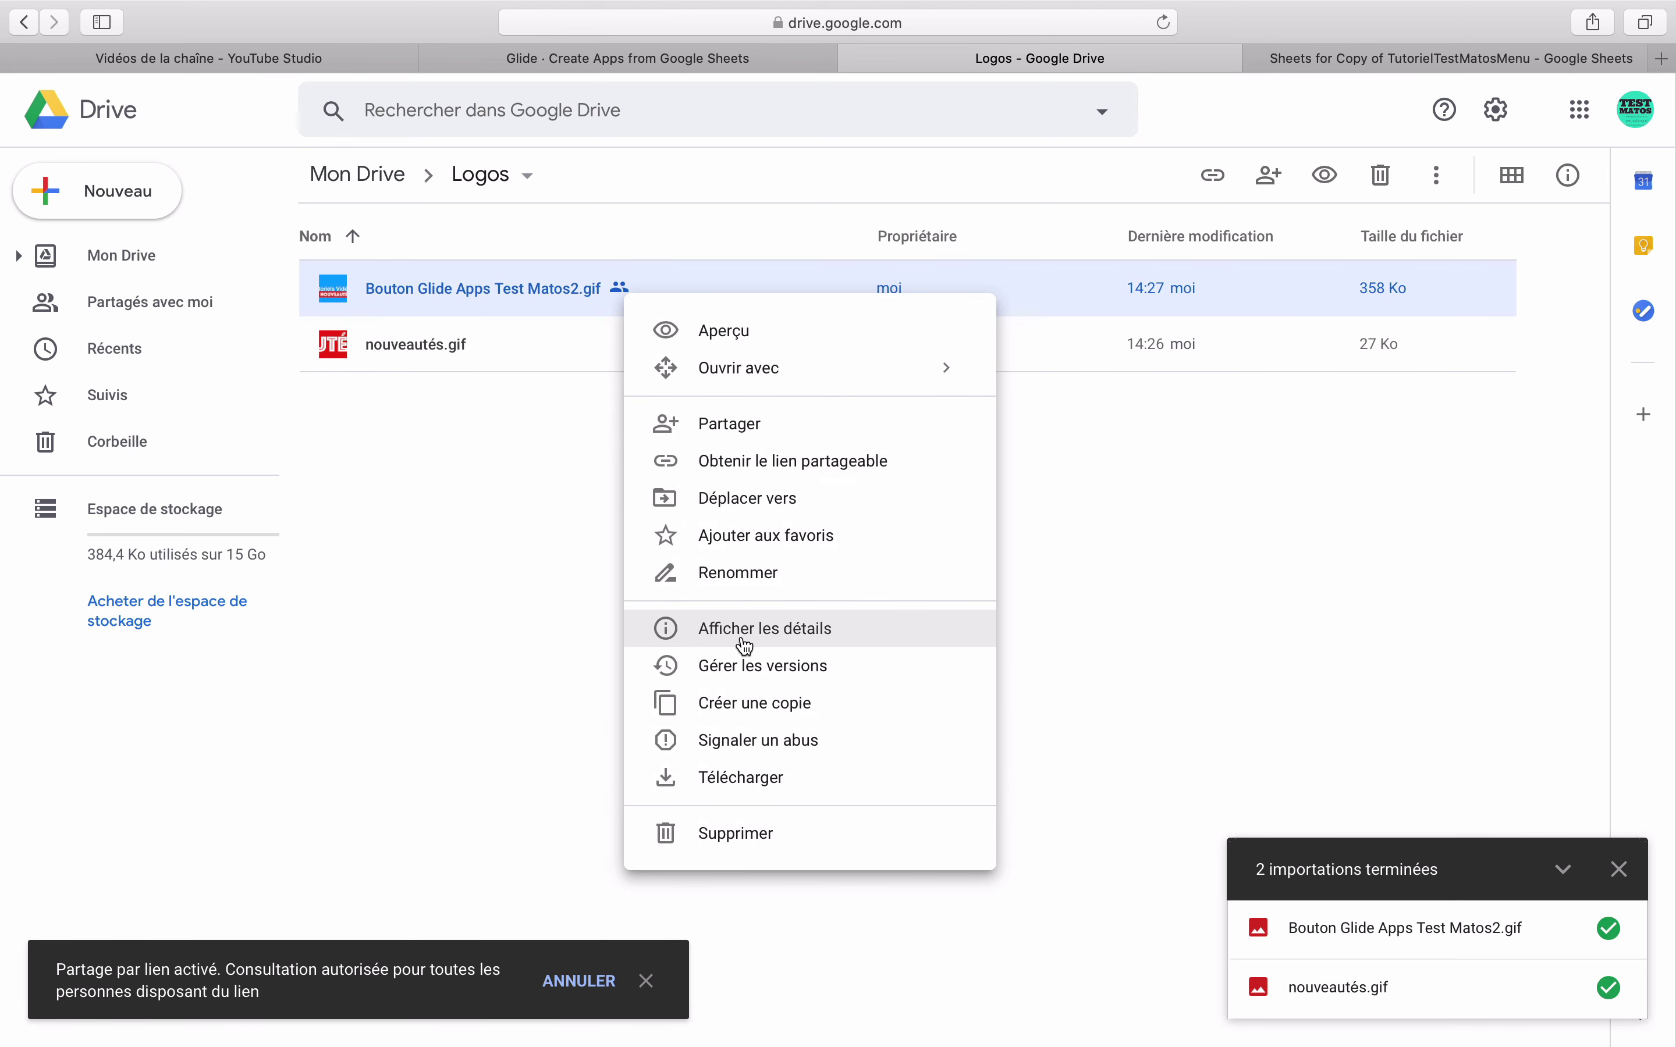
click(764, 463)
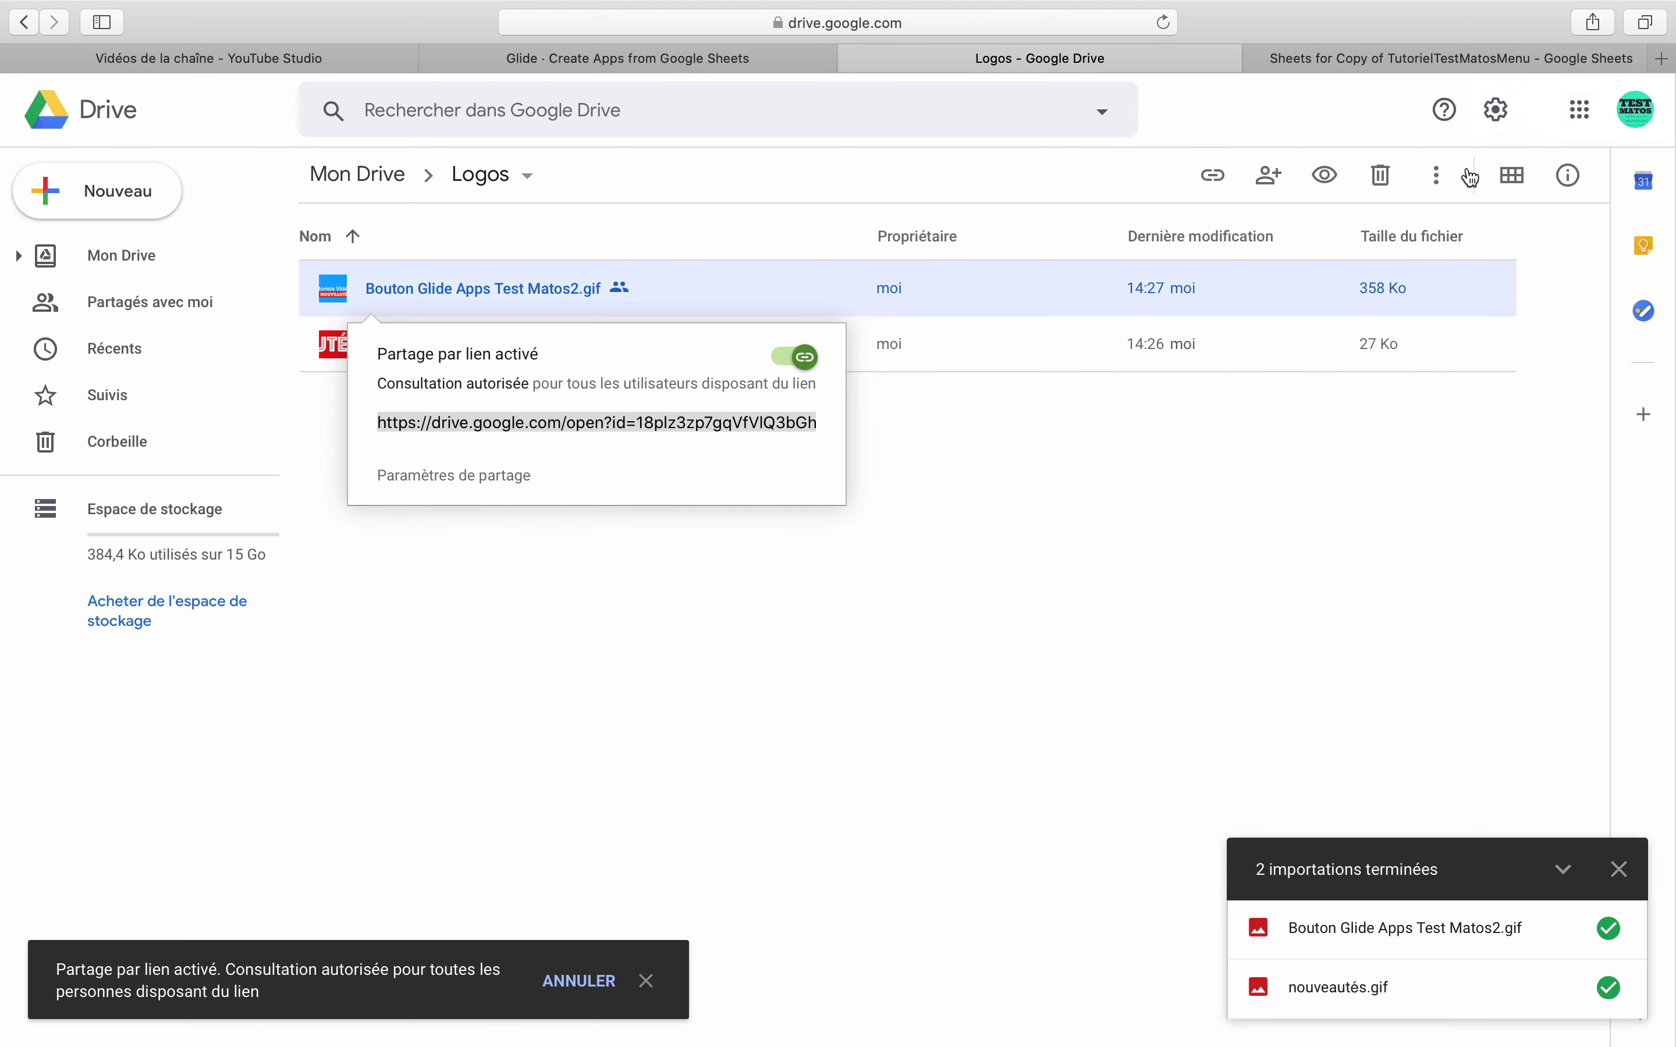
click(503, 432)
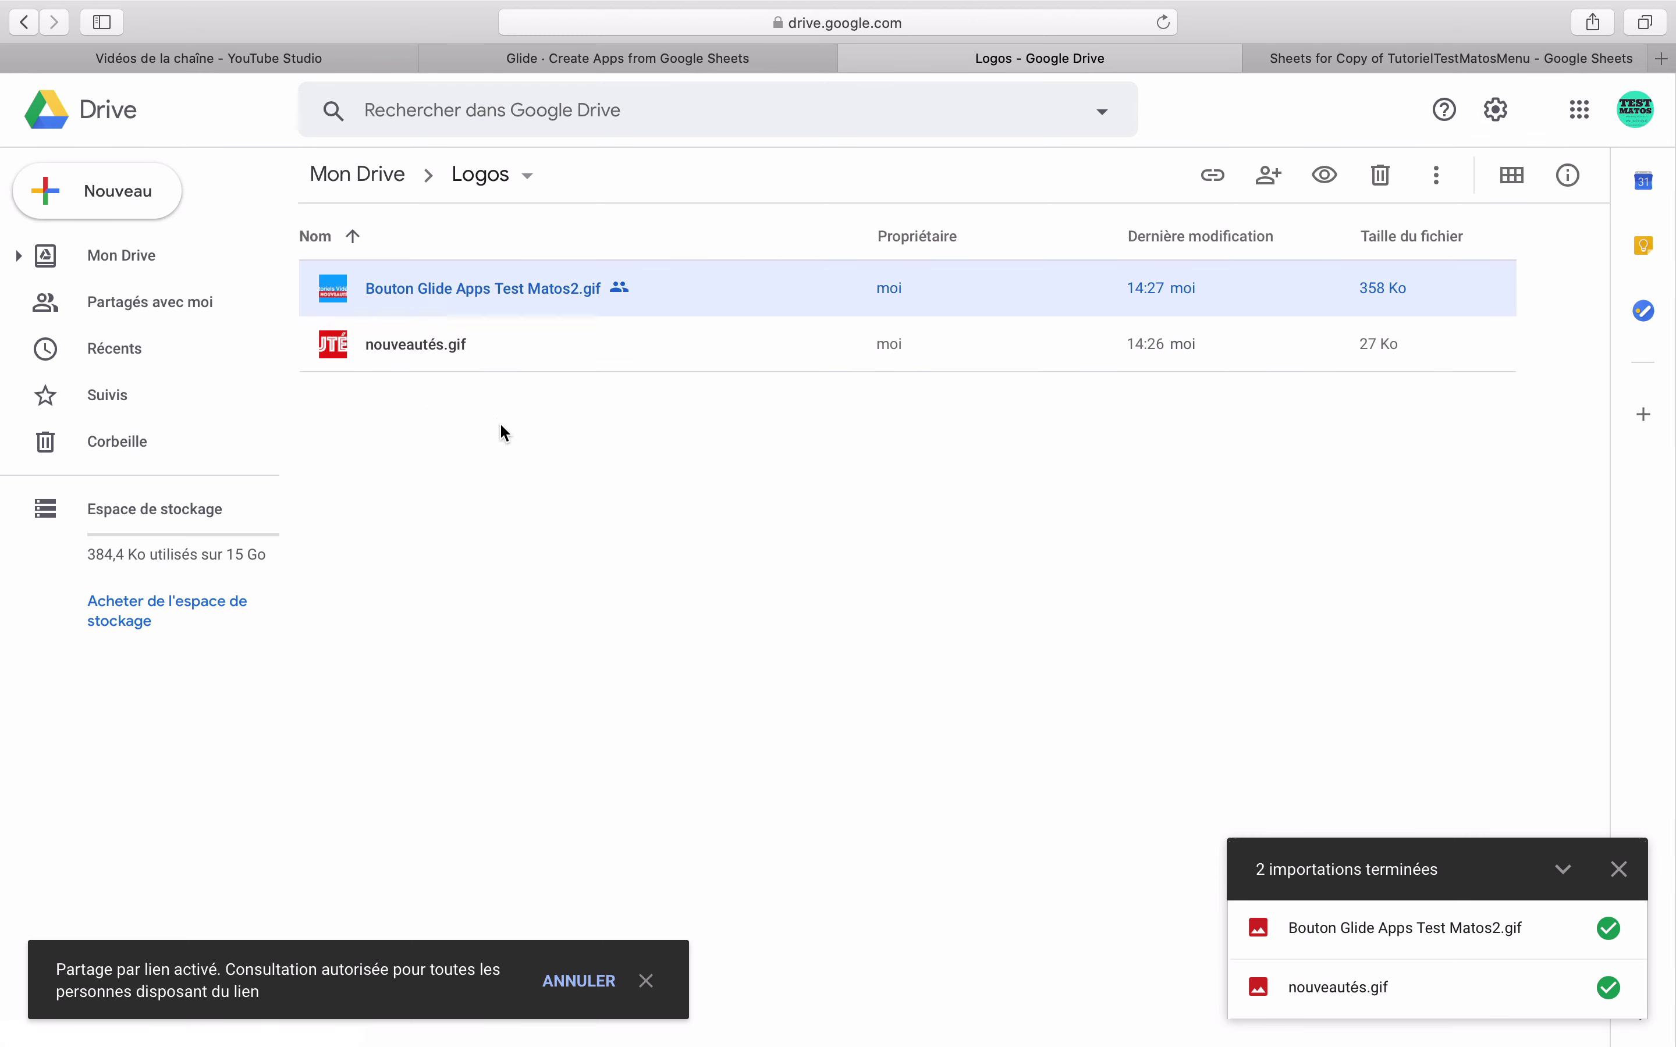
right_click(481, 299)
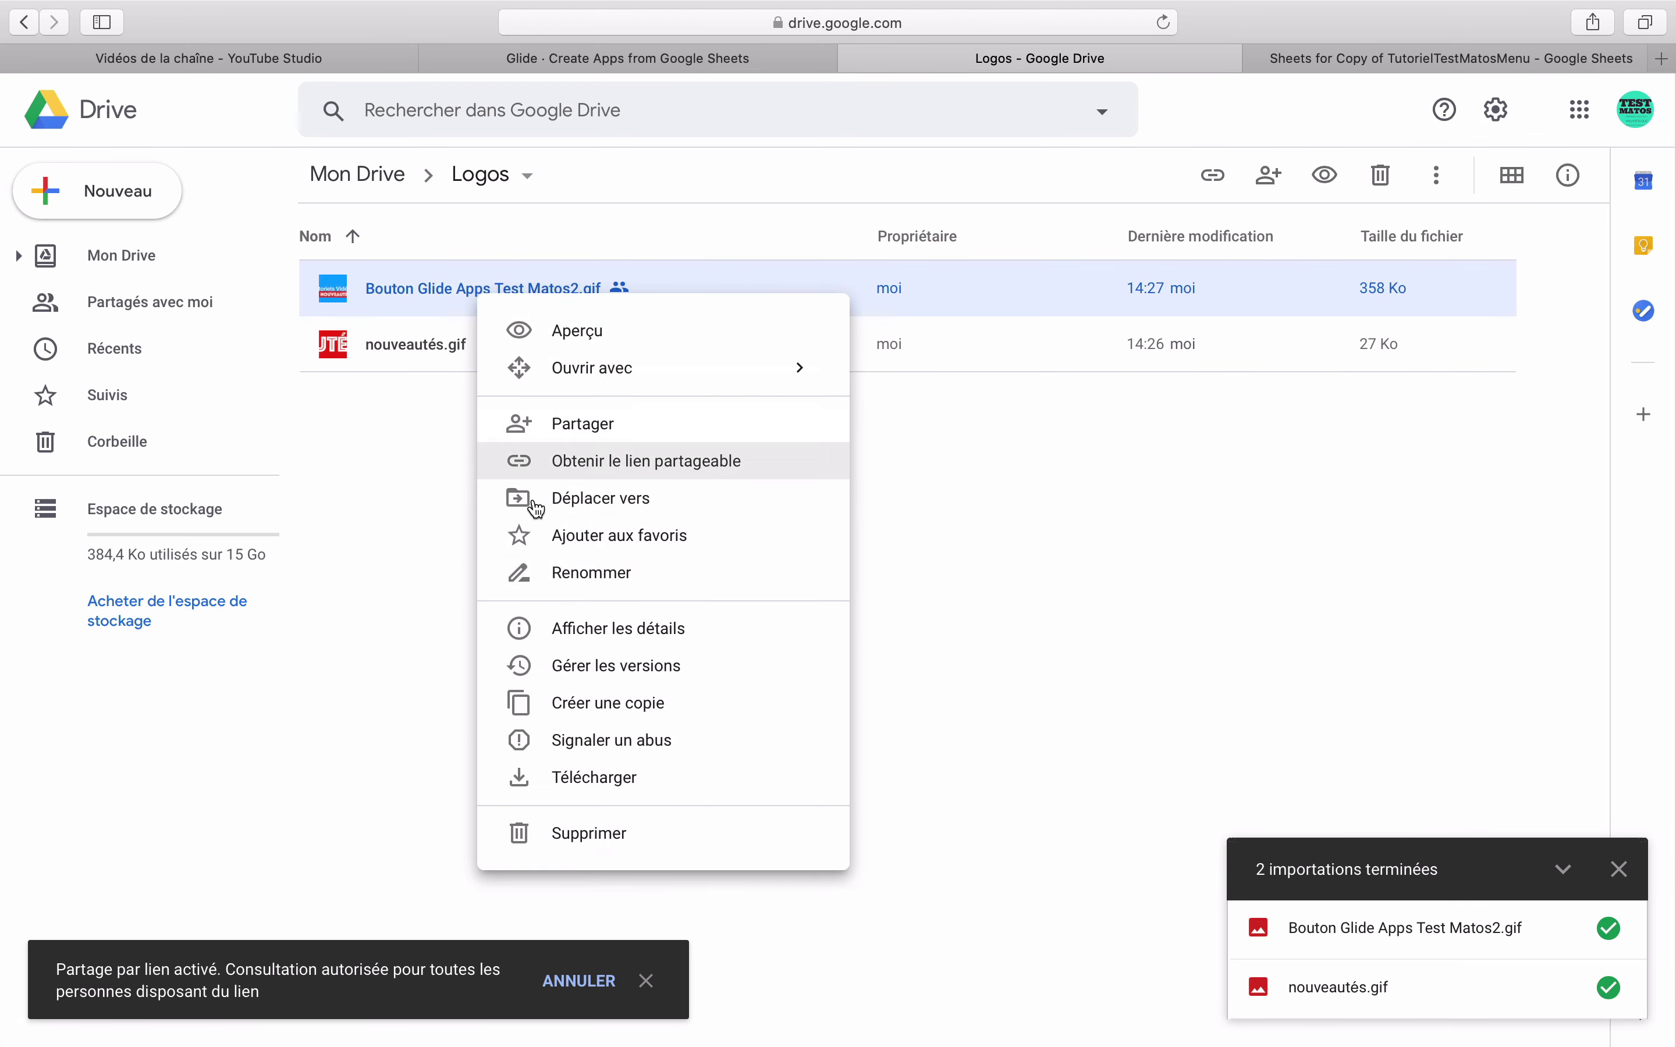
click(613, 464)
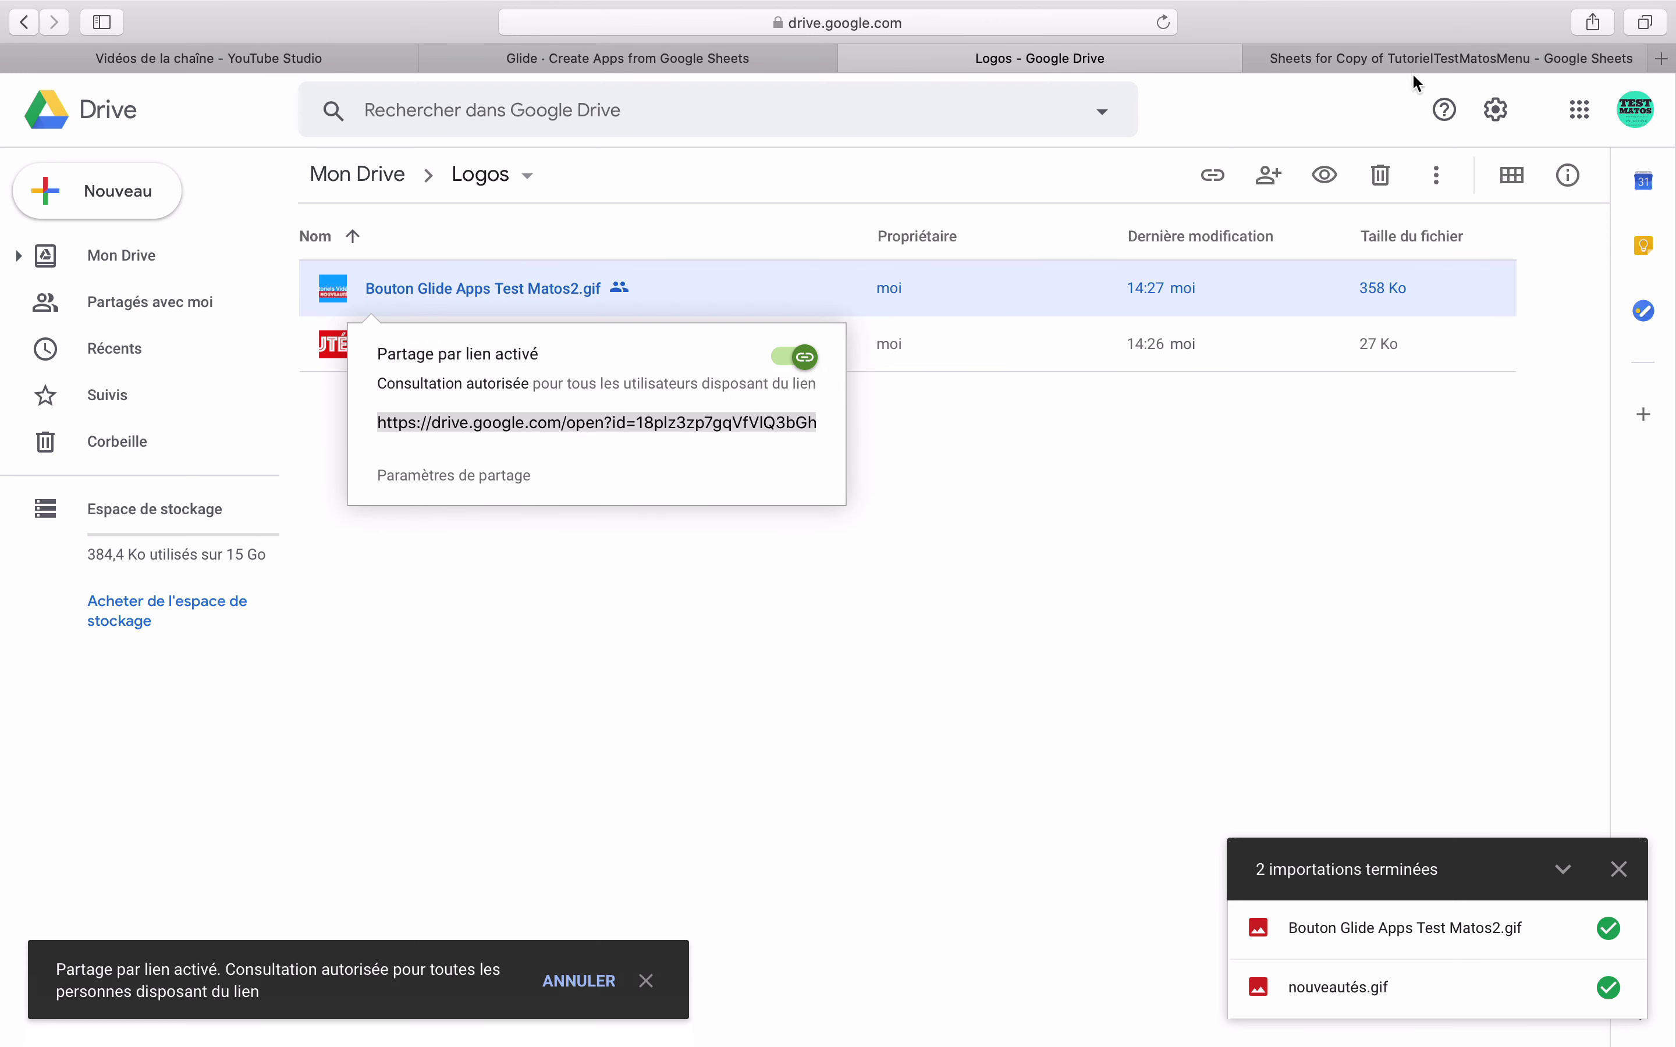
click(741, 63)
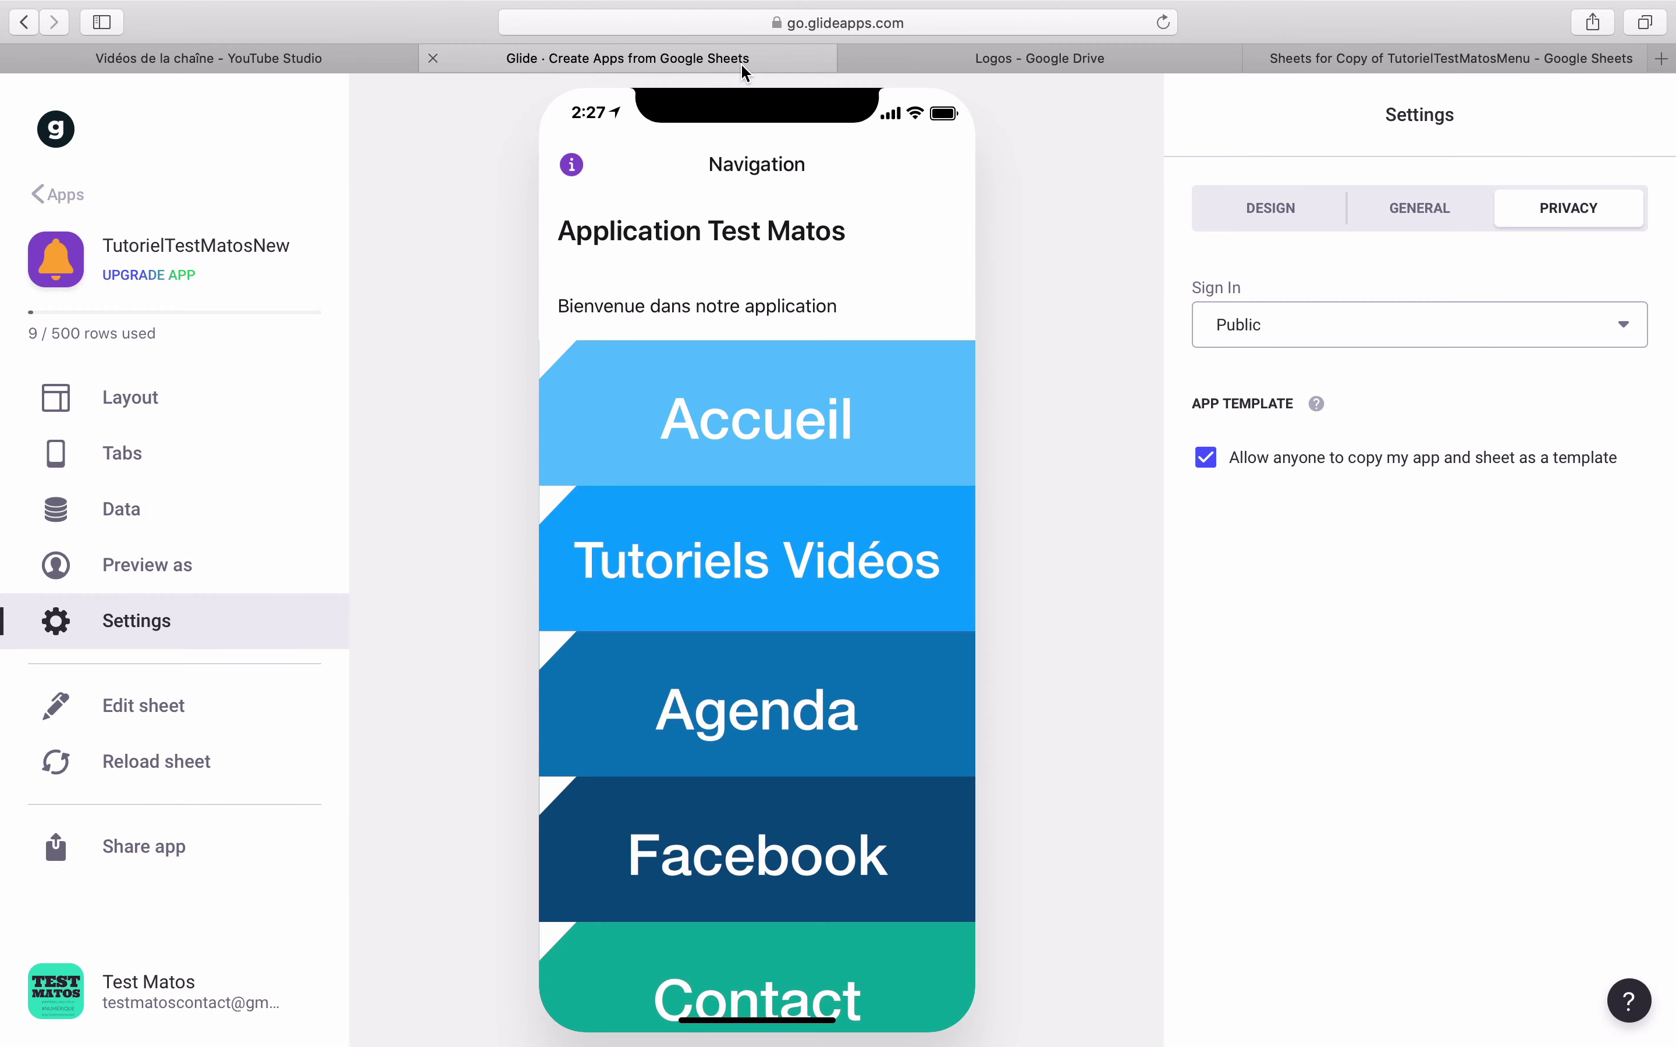
- On the Menu sheet, insert two empty columns before the Image02 column
click(1300, 64)
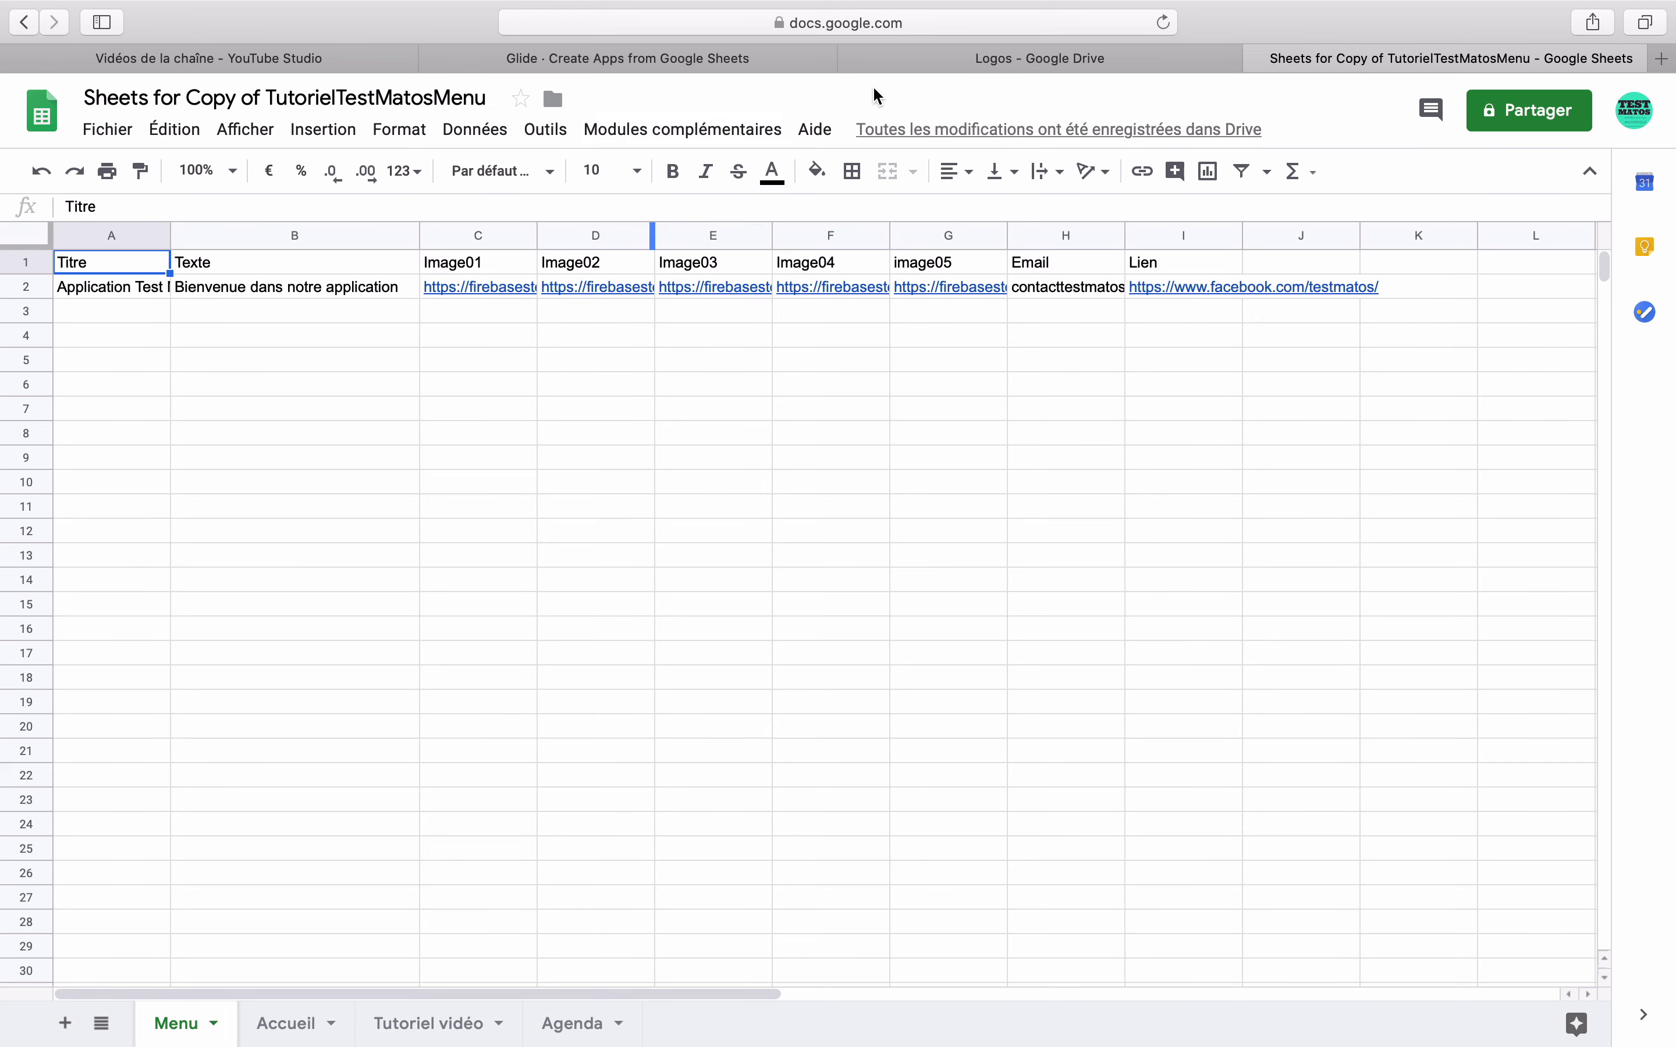
click(747, 58)
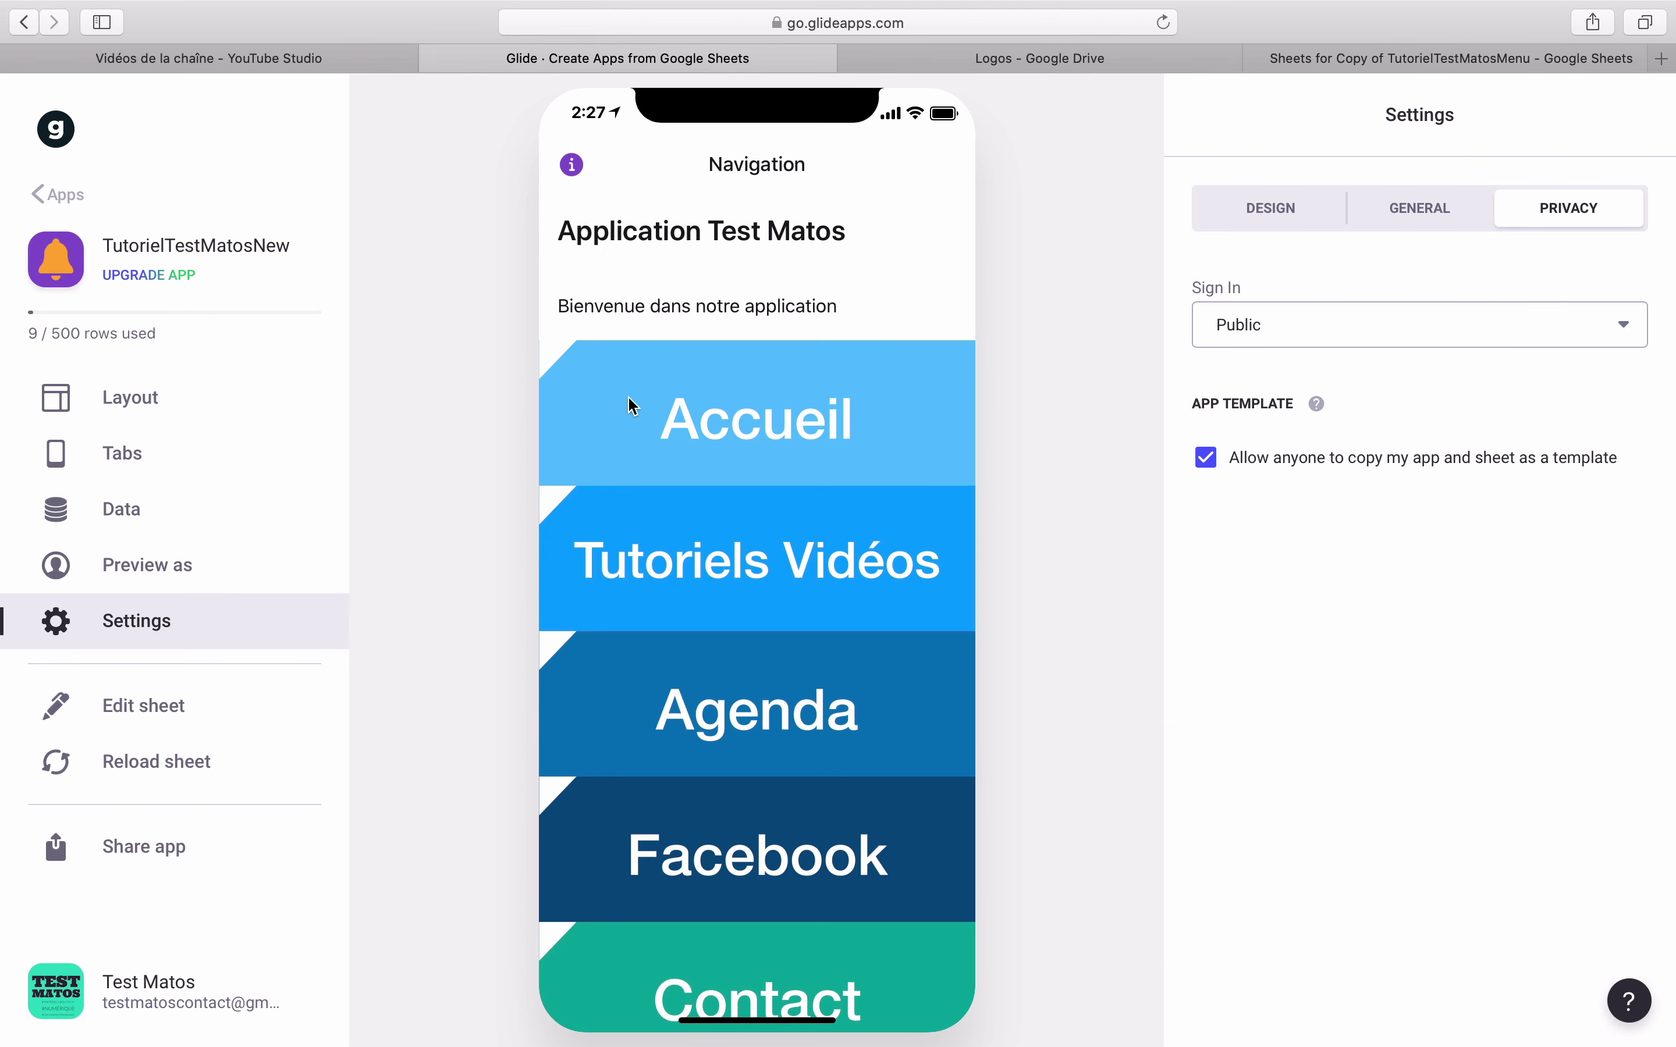
click(1308, 61)
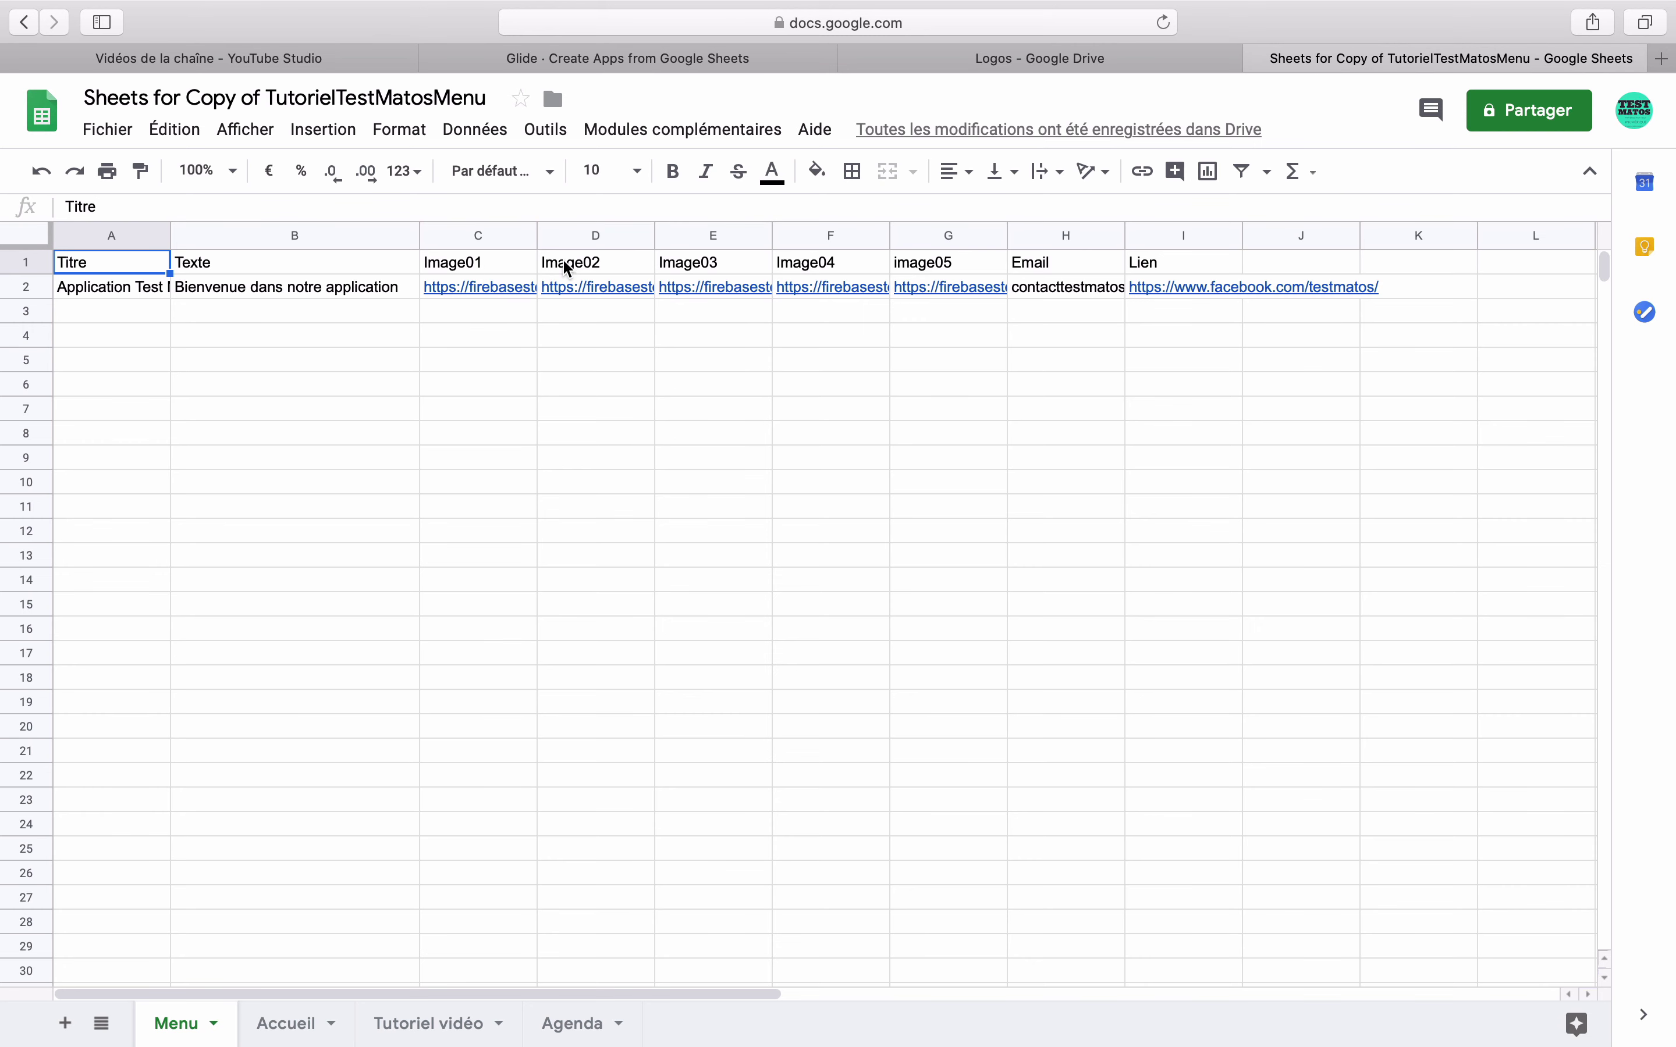
right_click(584, 237)
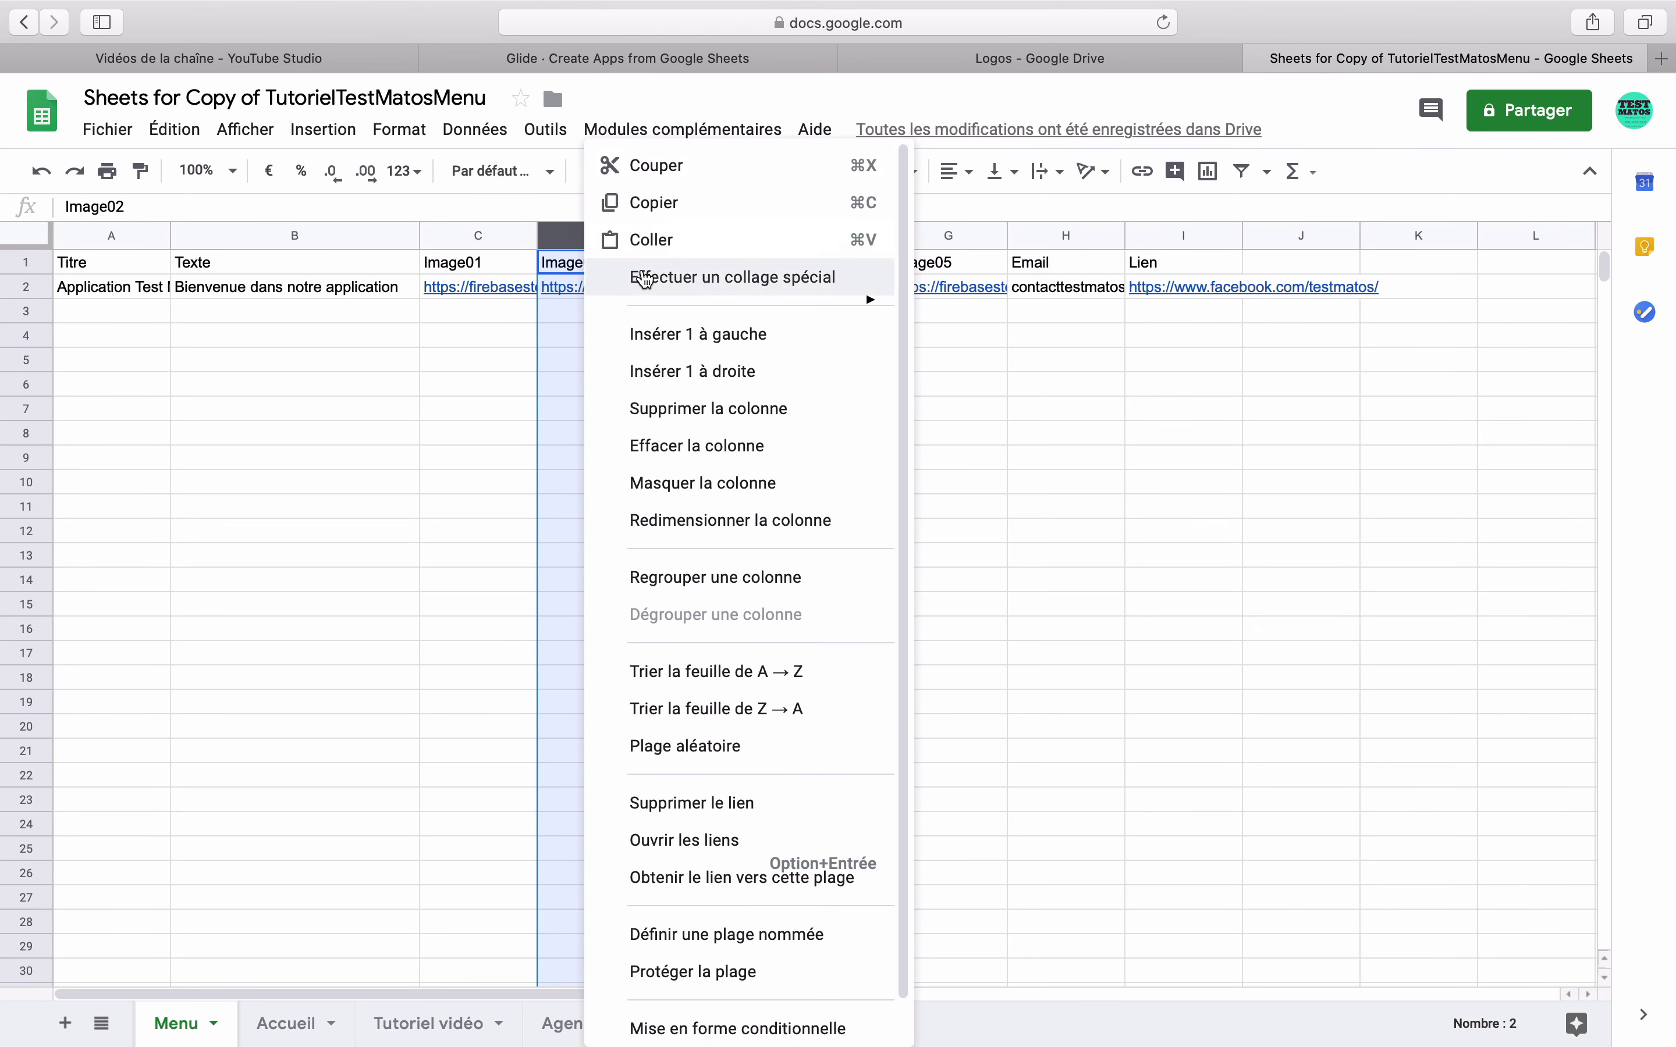
click(682, 335)
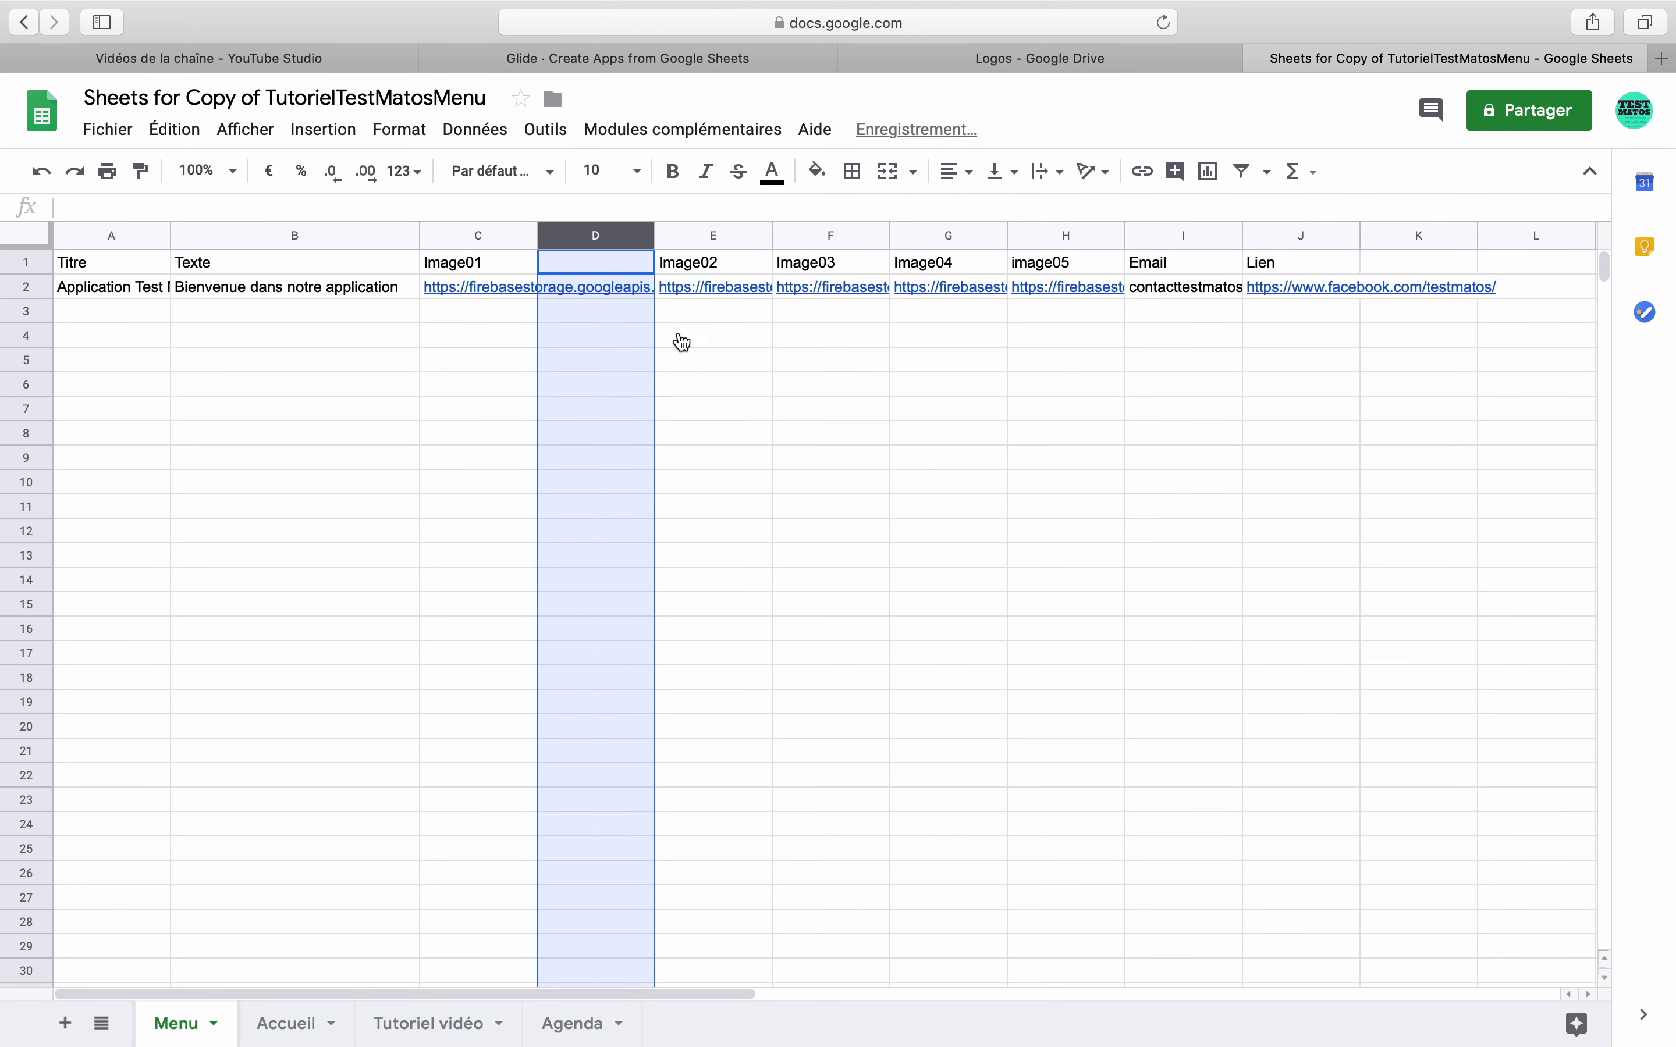
right_click(612, 237)
click(709, 380)
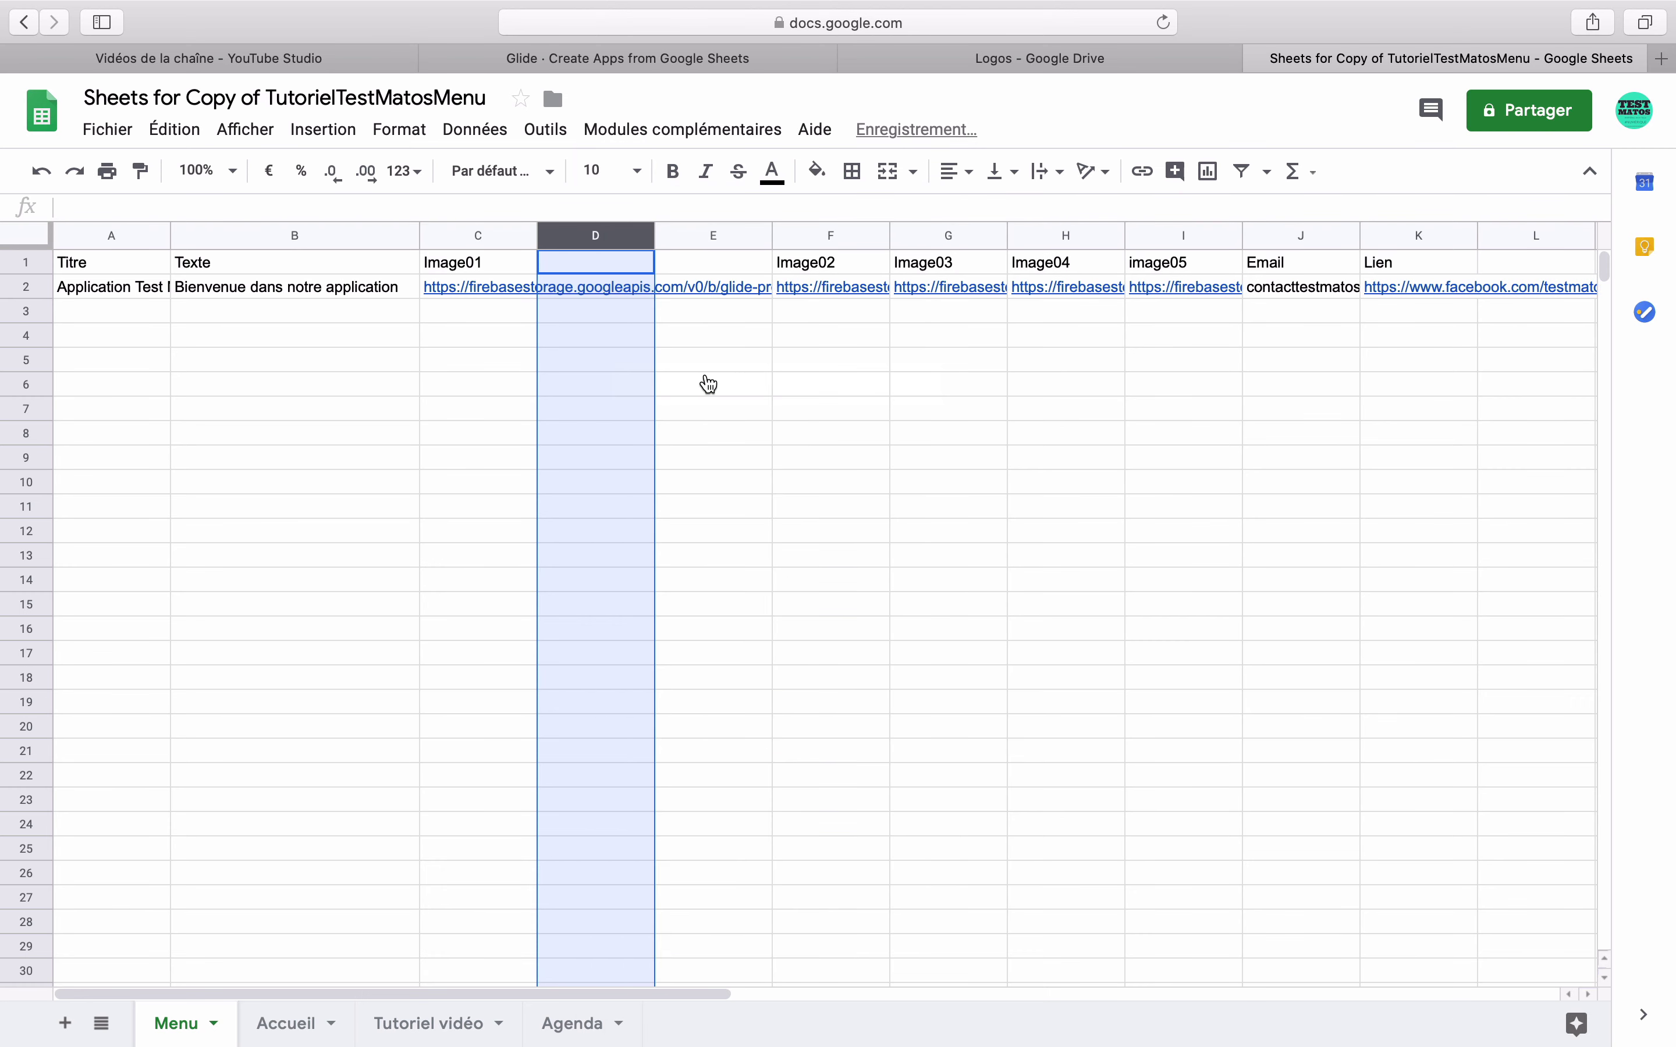
- Enter the headers 'Date' in D1 and 'imagenouveautés' in E1
click(613, 257)
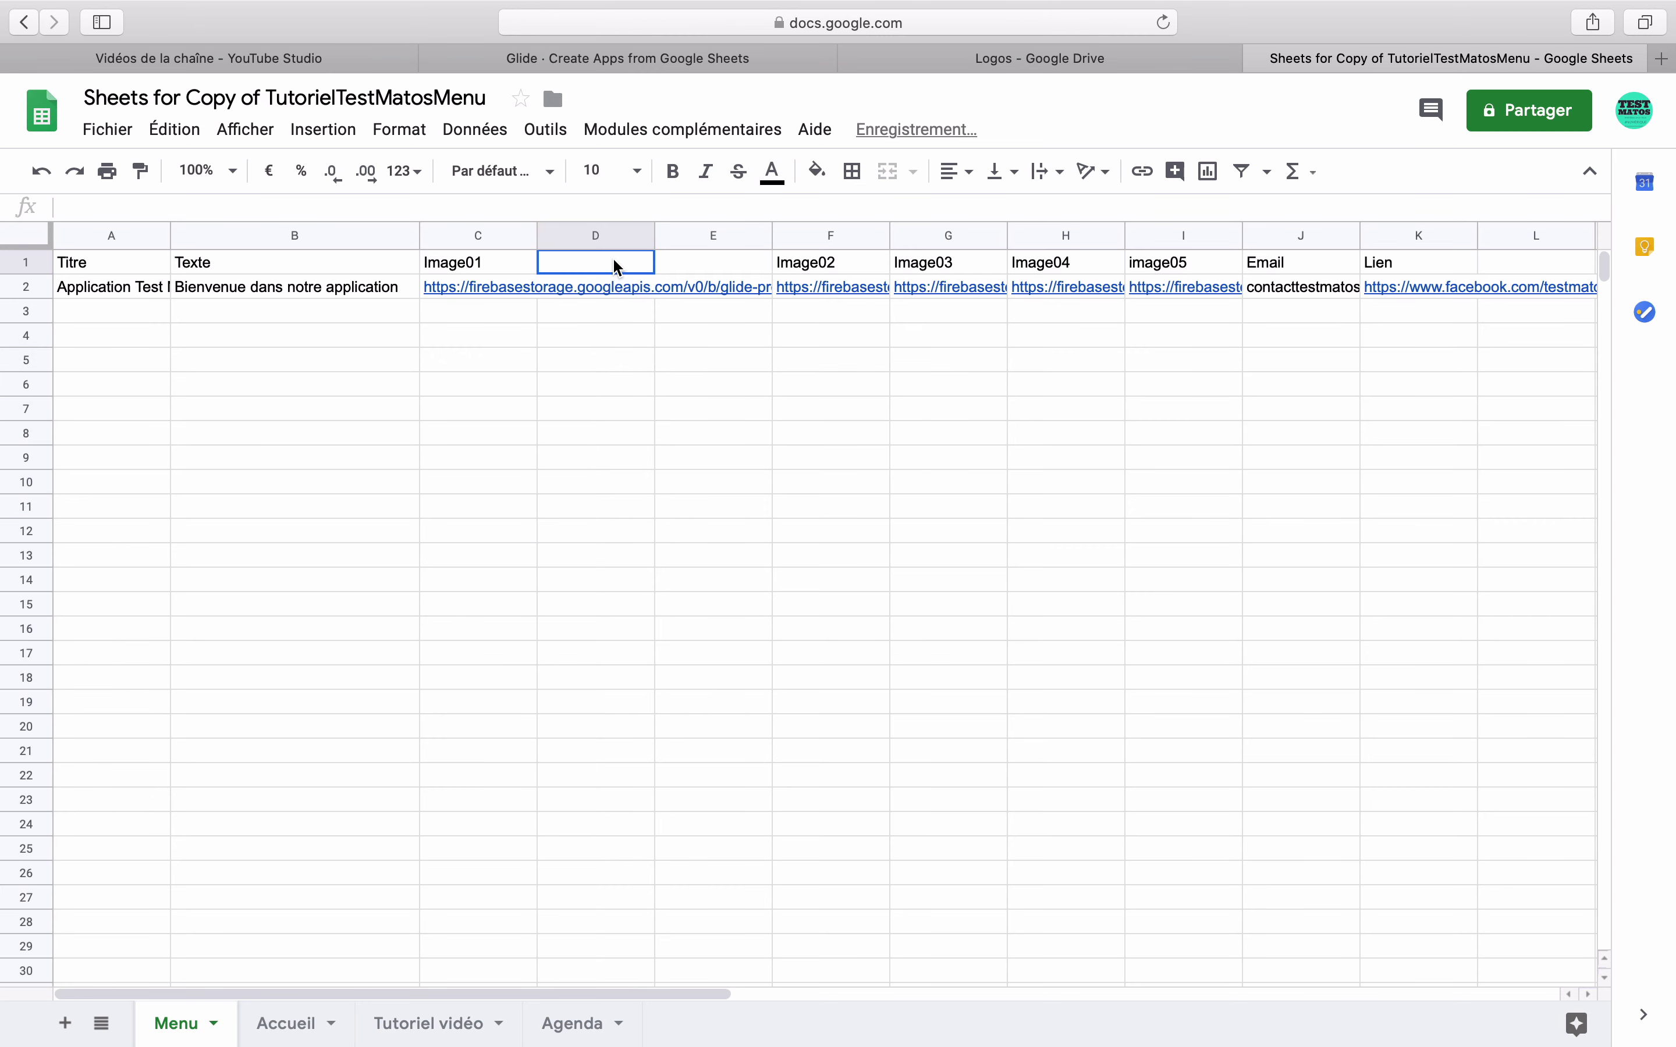
text(Date)
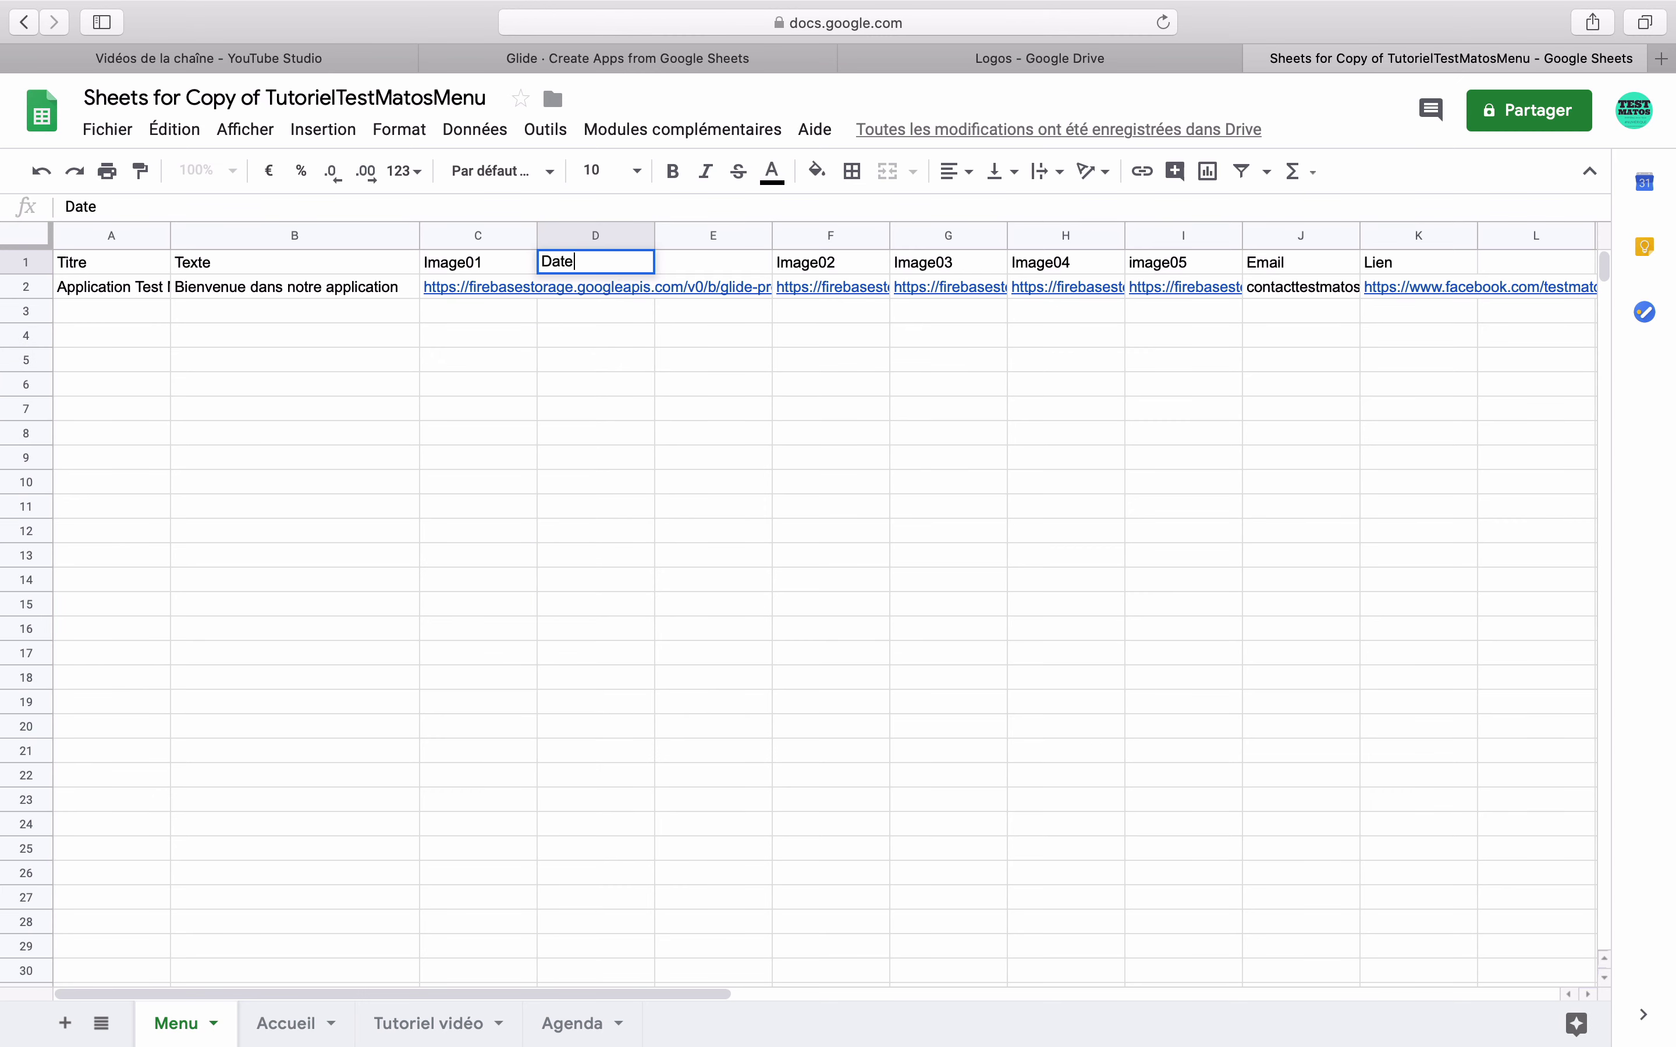
key(Return)
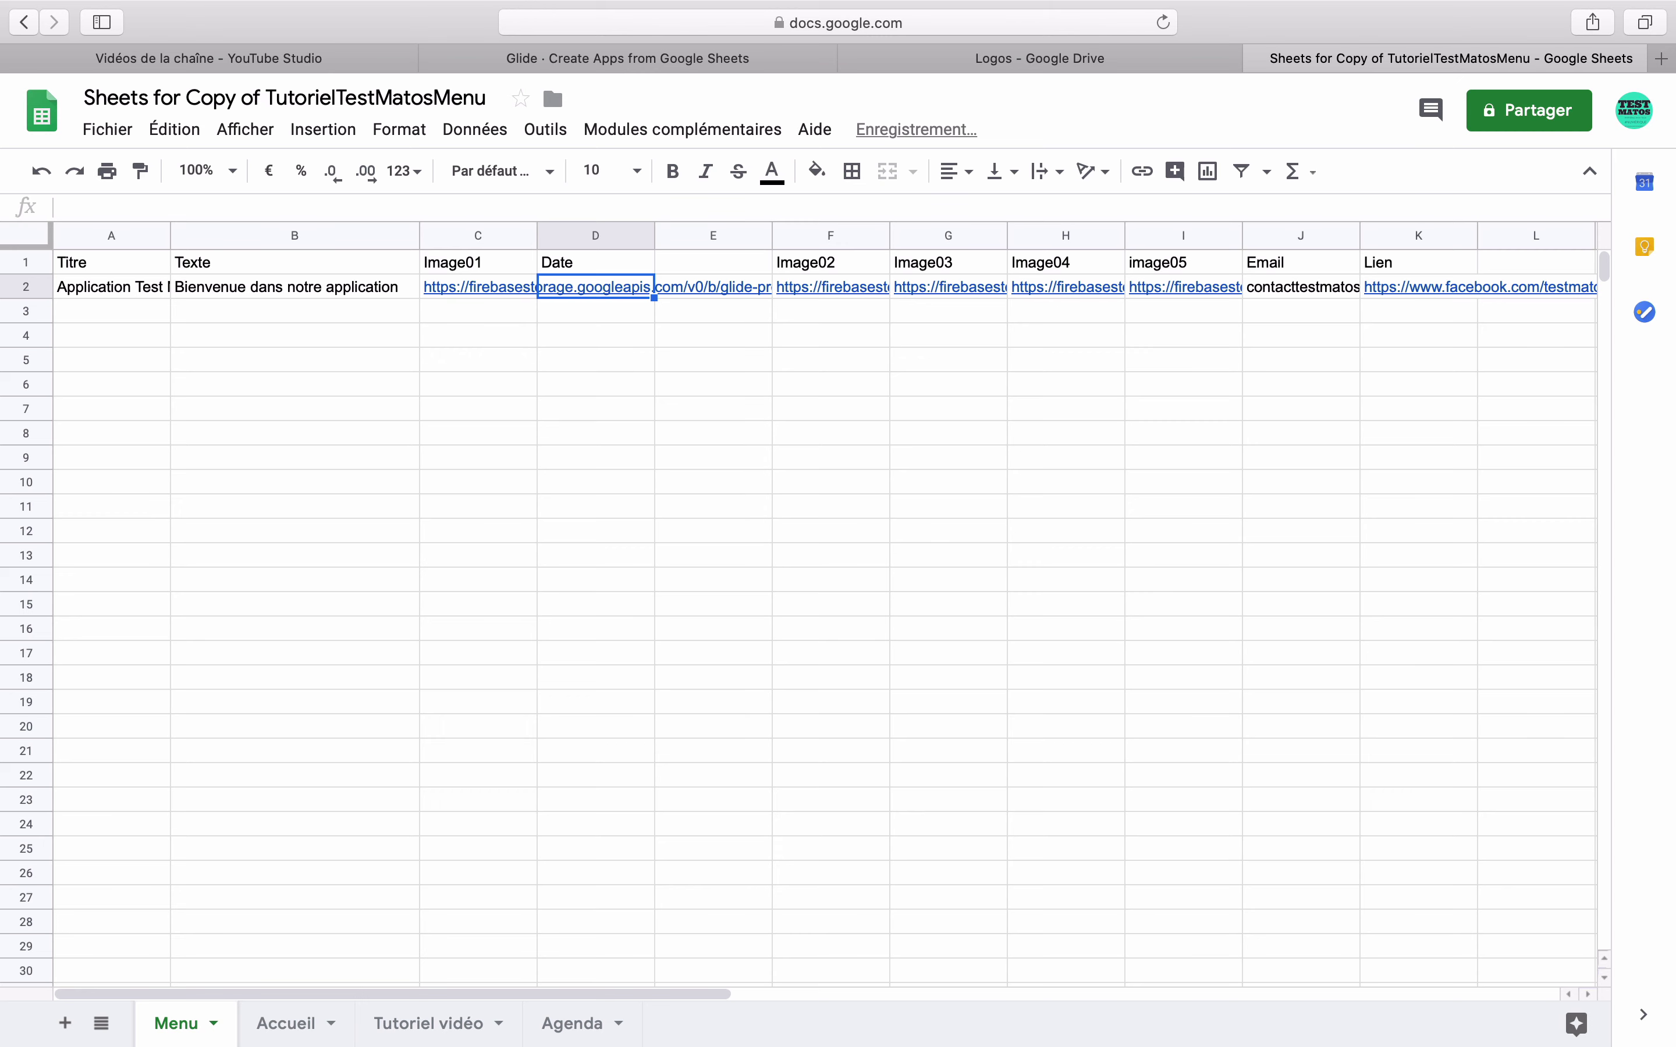
click(595, 262)
click(712, 262)
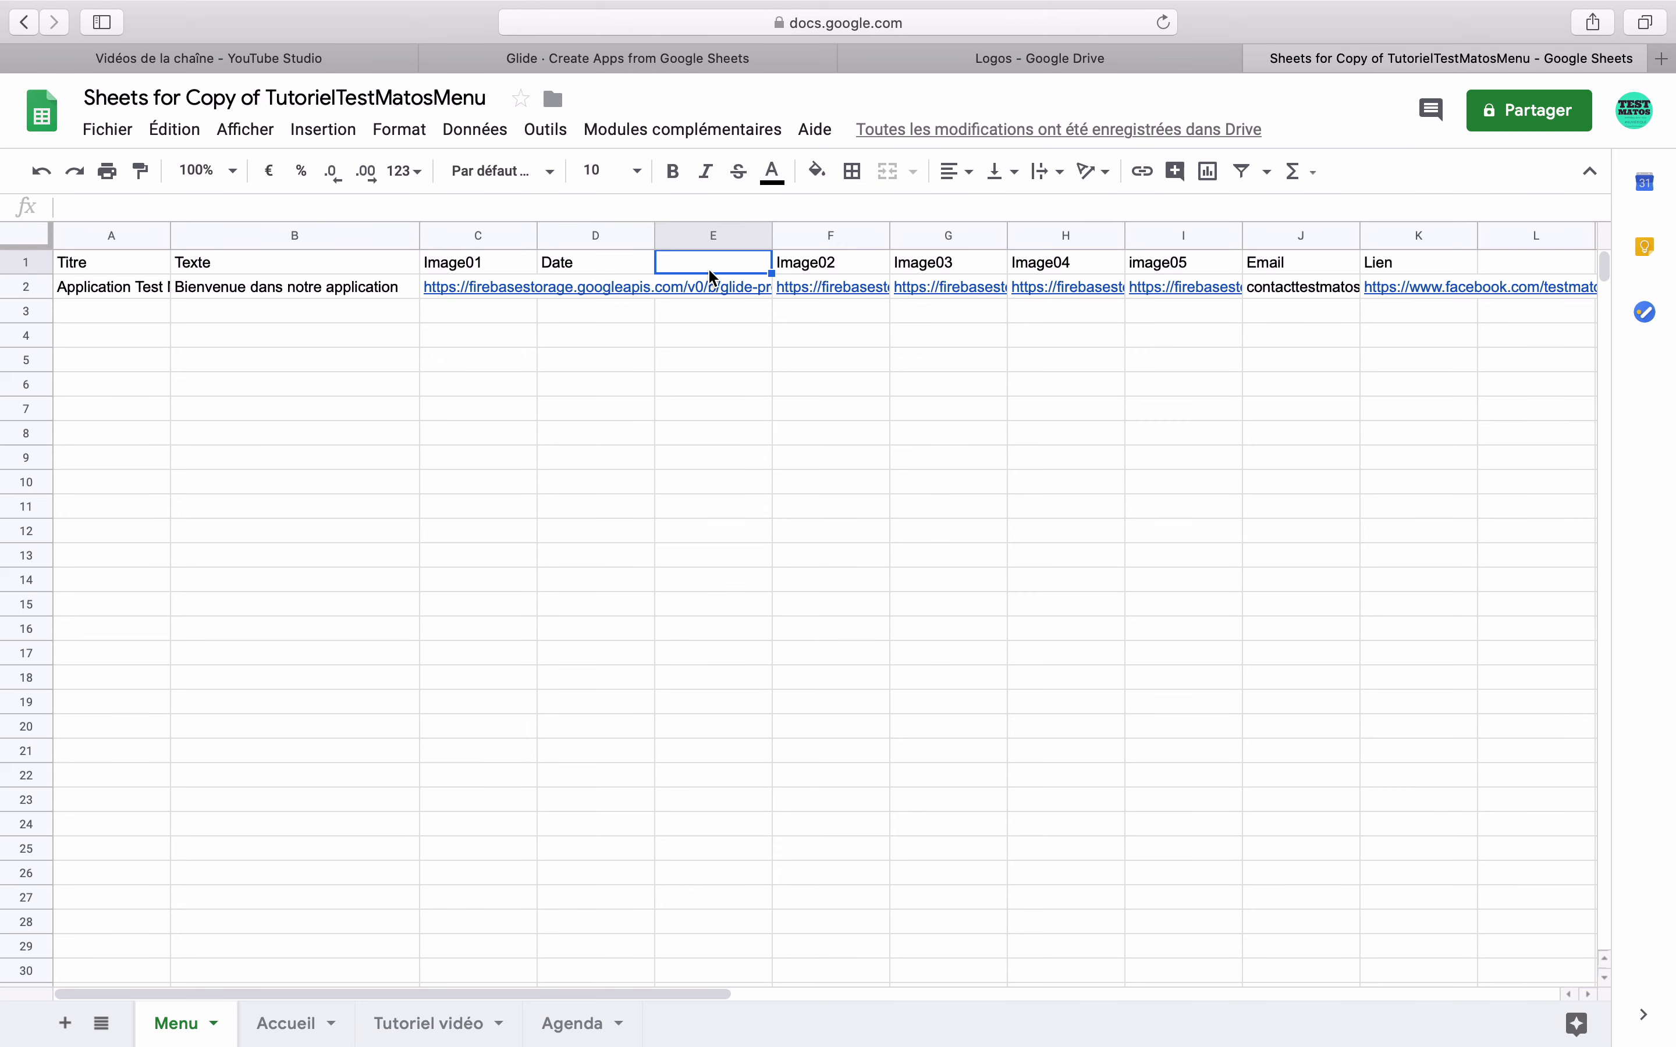
text(image)
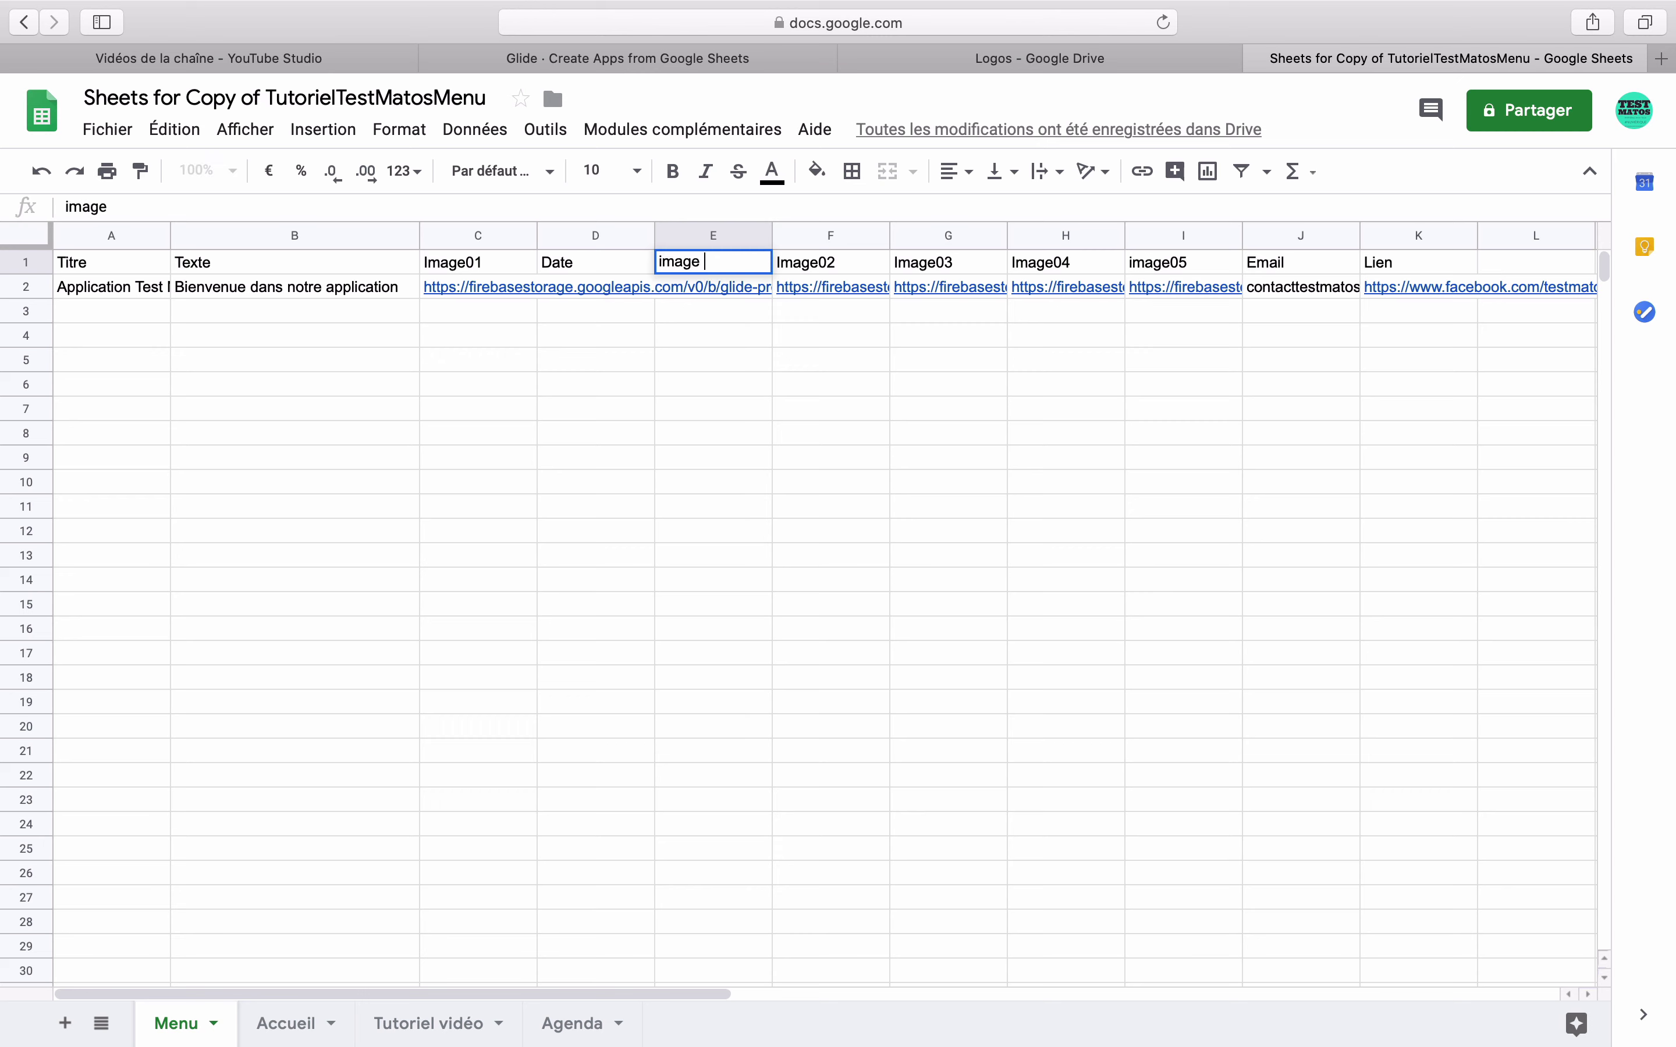
text(nouveau)
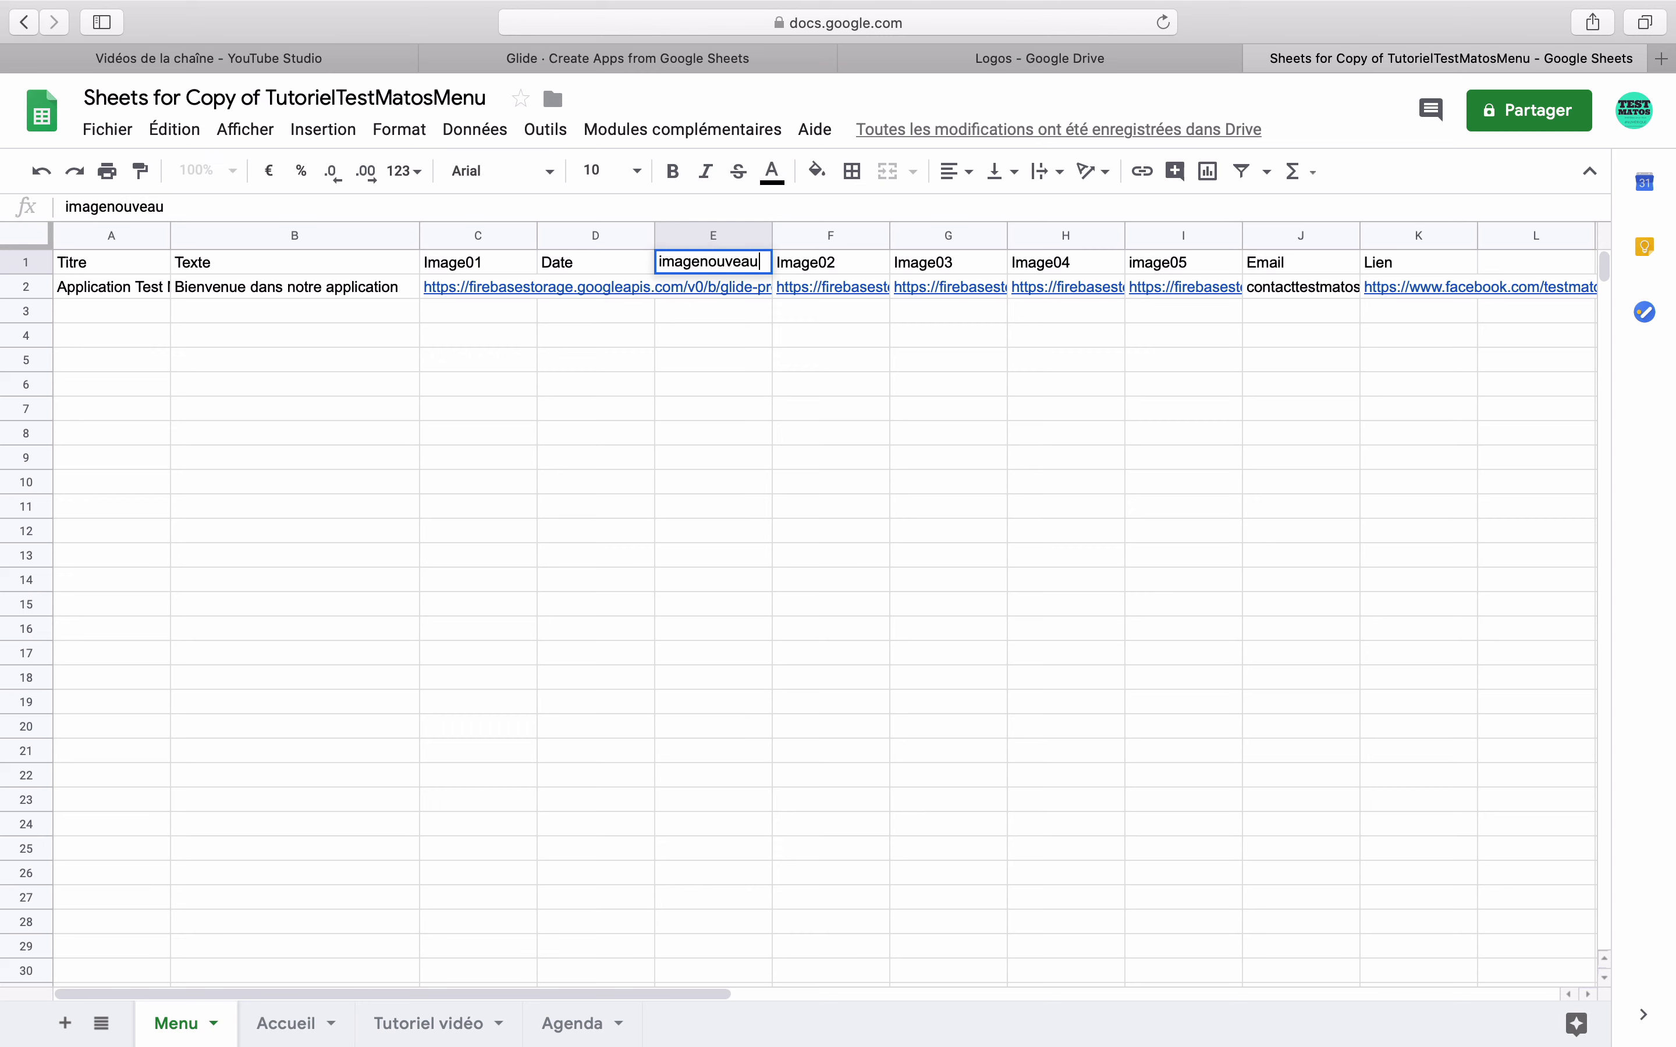
text(tés)
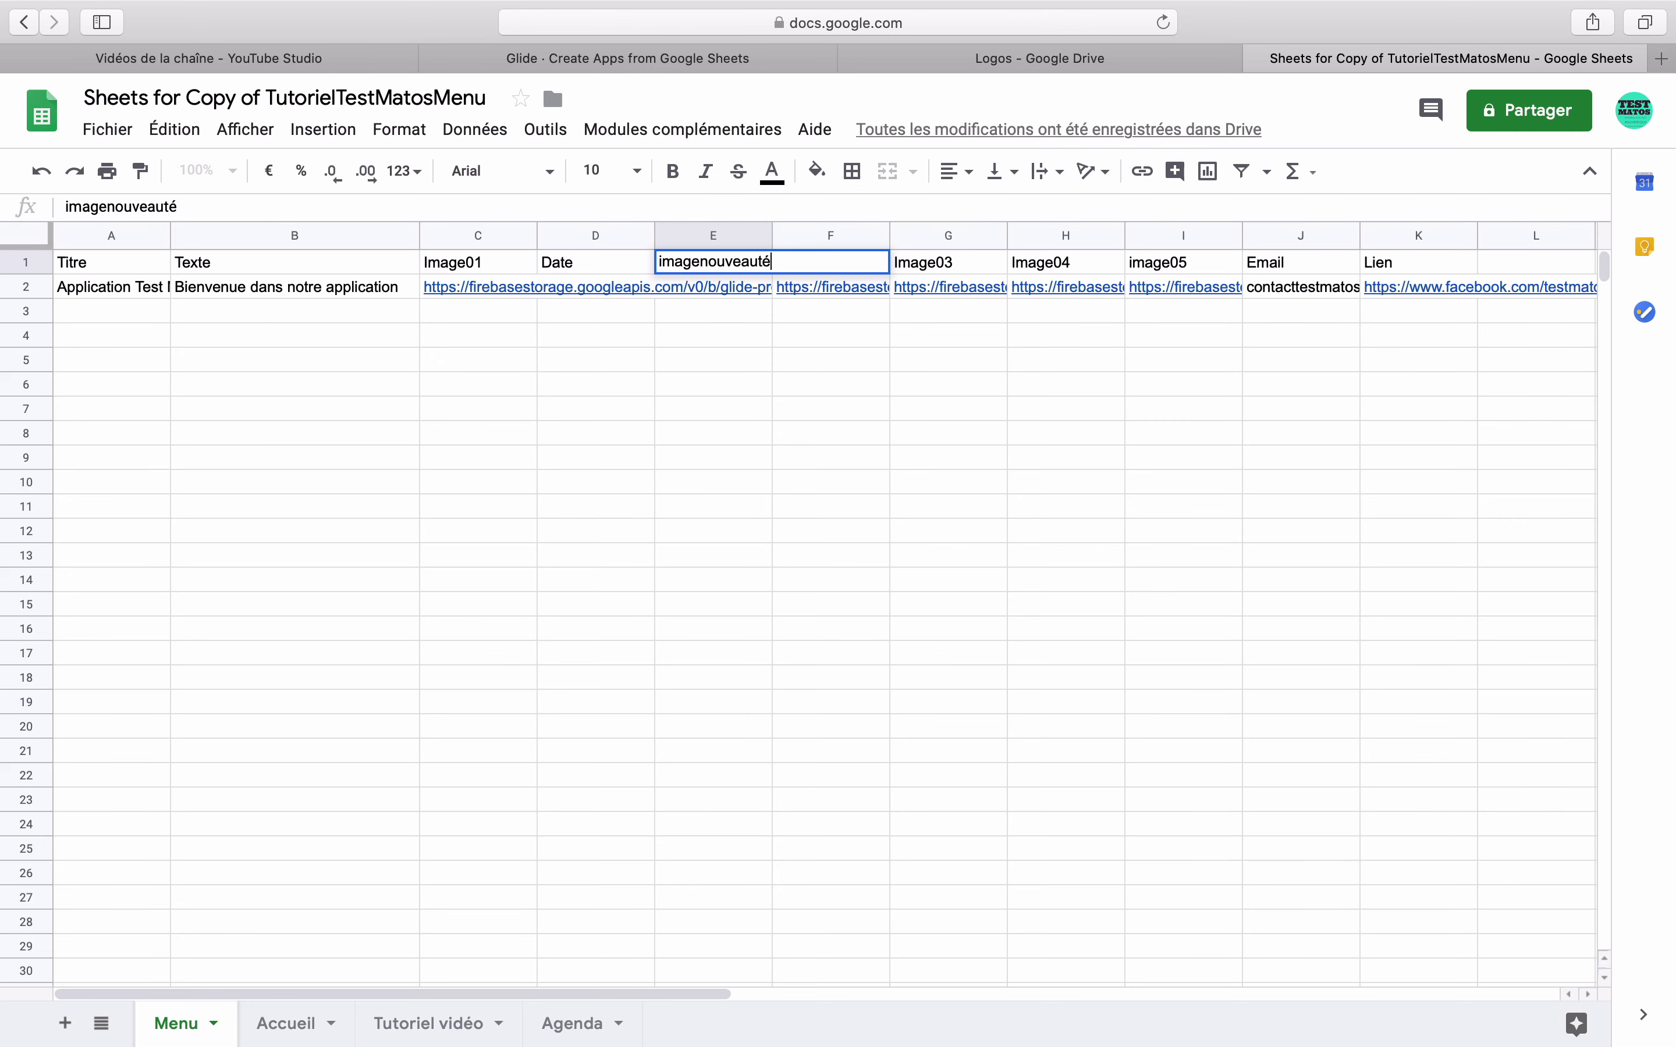
key(Return)
- Insert another column before Image02 and head it 'Image02nonnouveauté' in F1
right_click(802, 239)
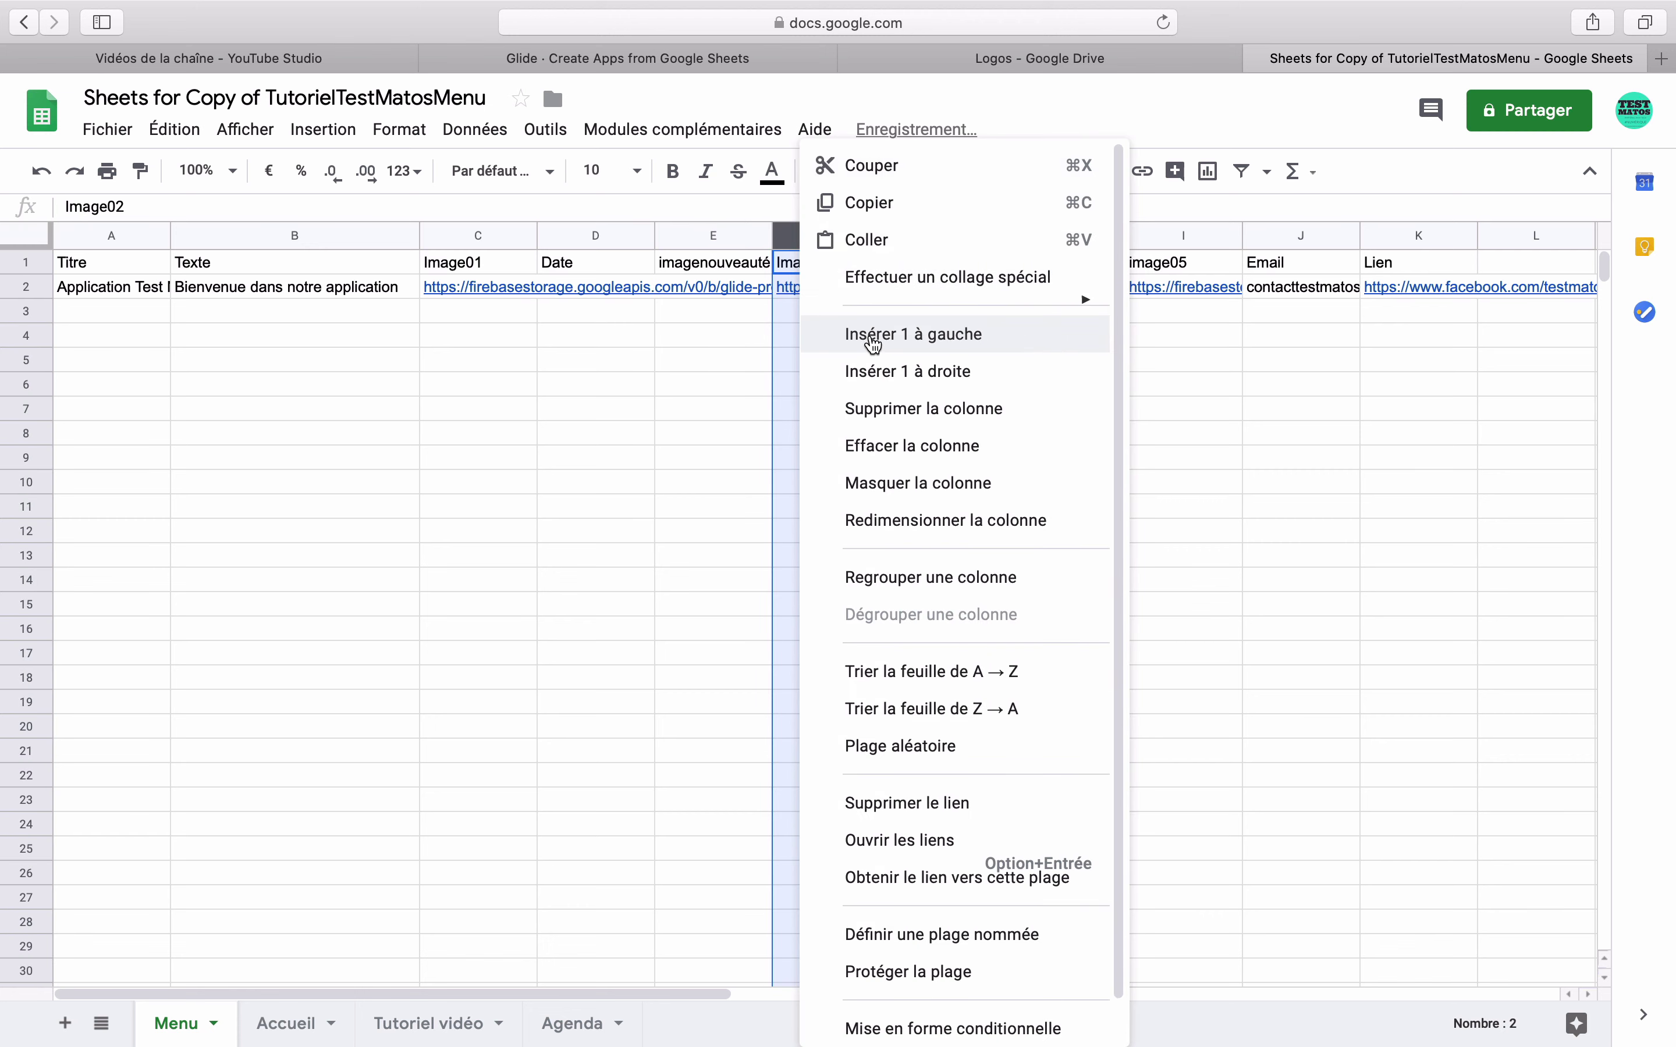
click(872, 339)
click(821, 262)
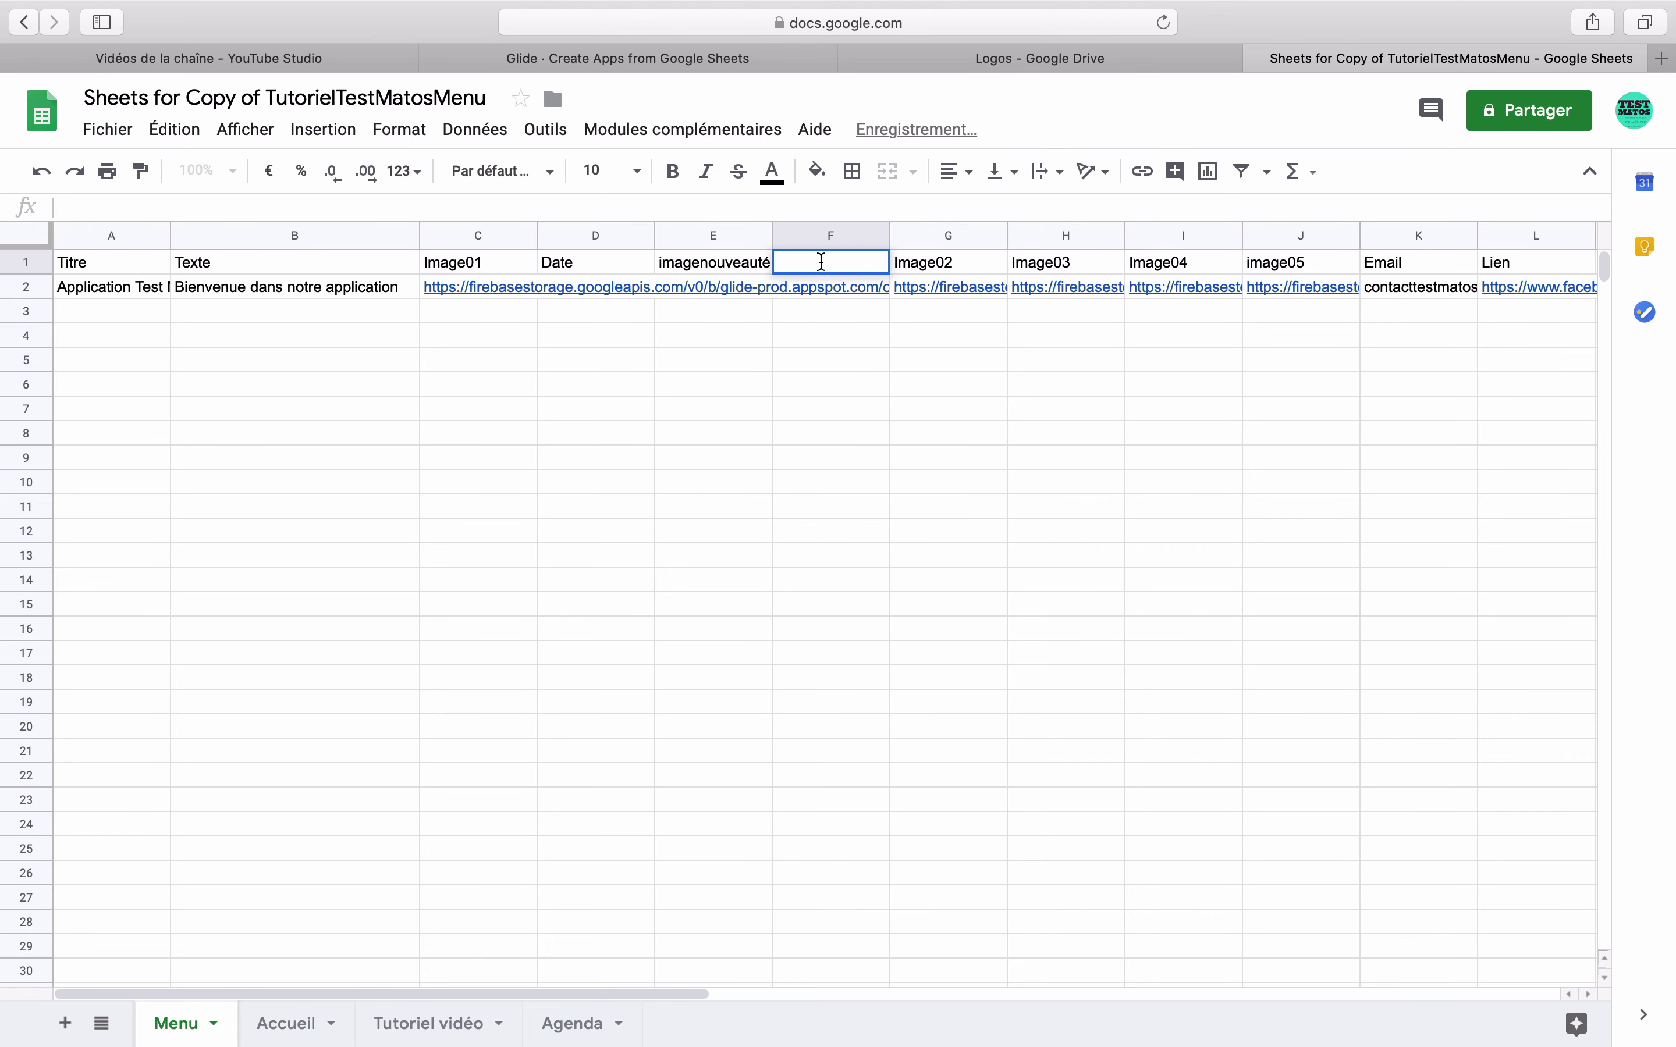
text(Image)
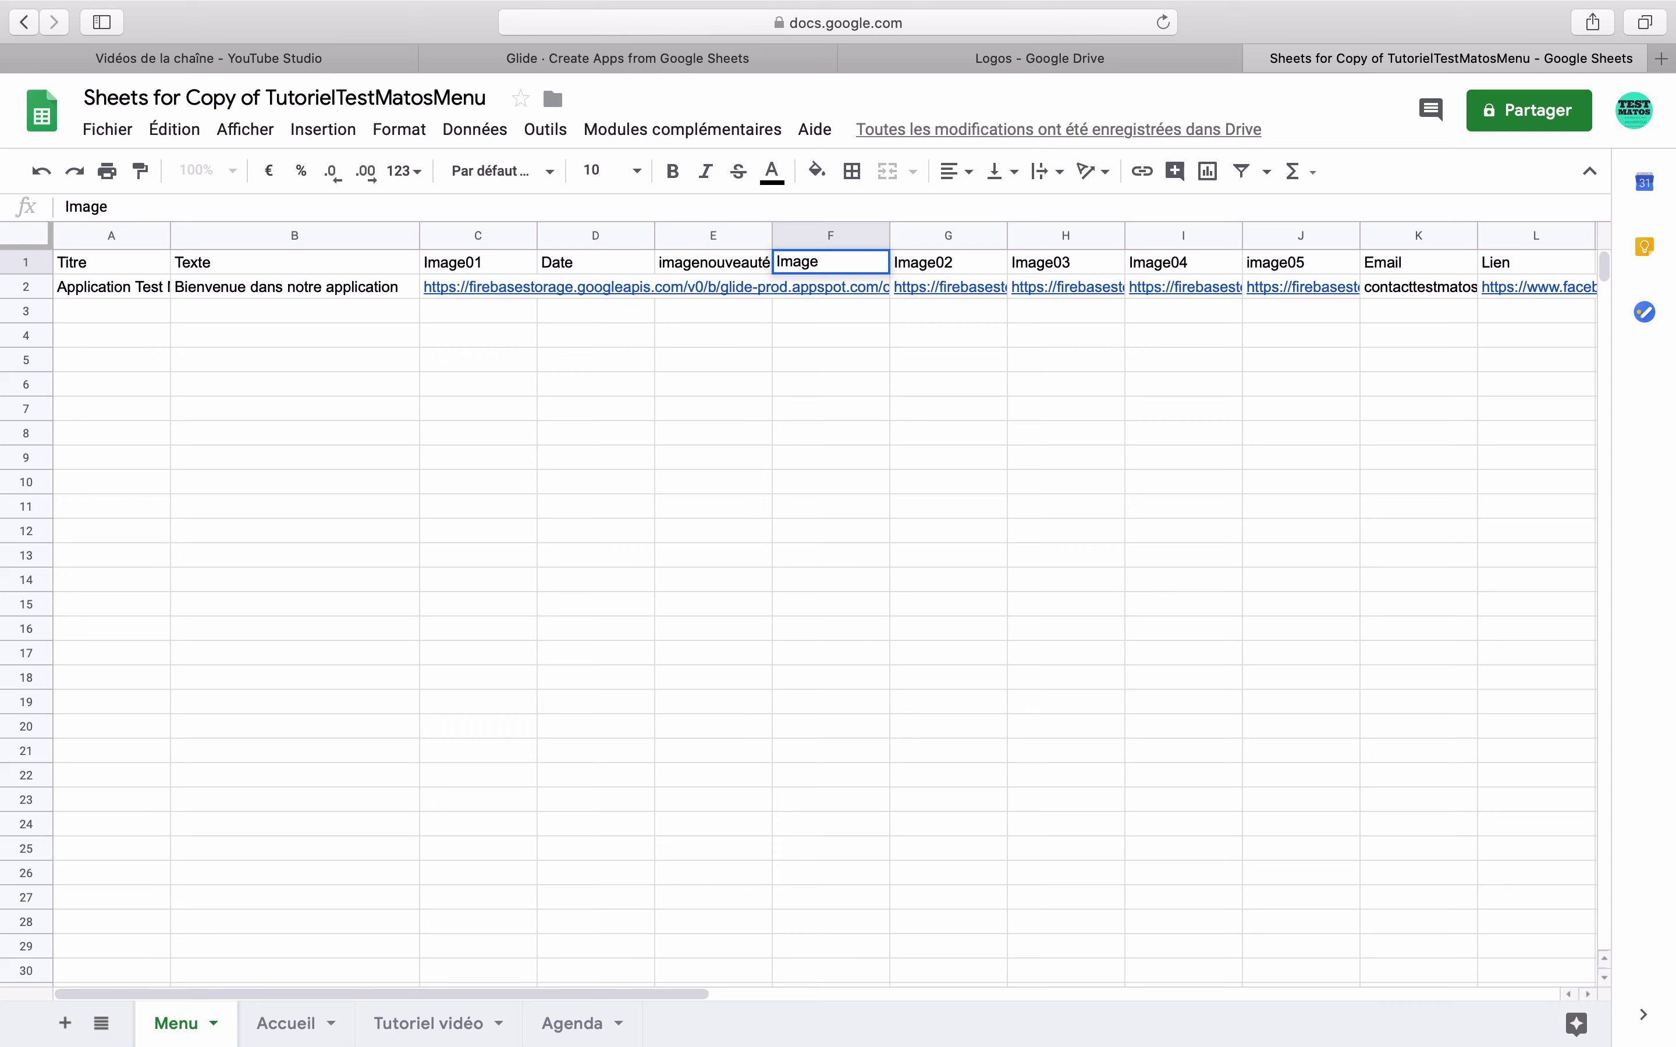
text(02nonnouveautés)
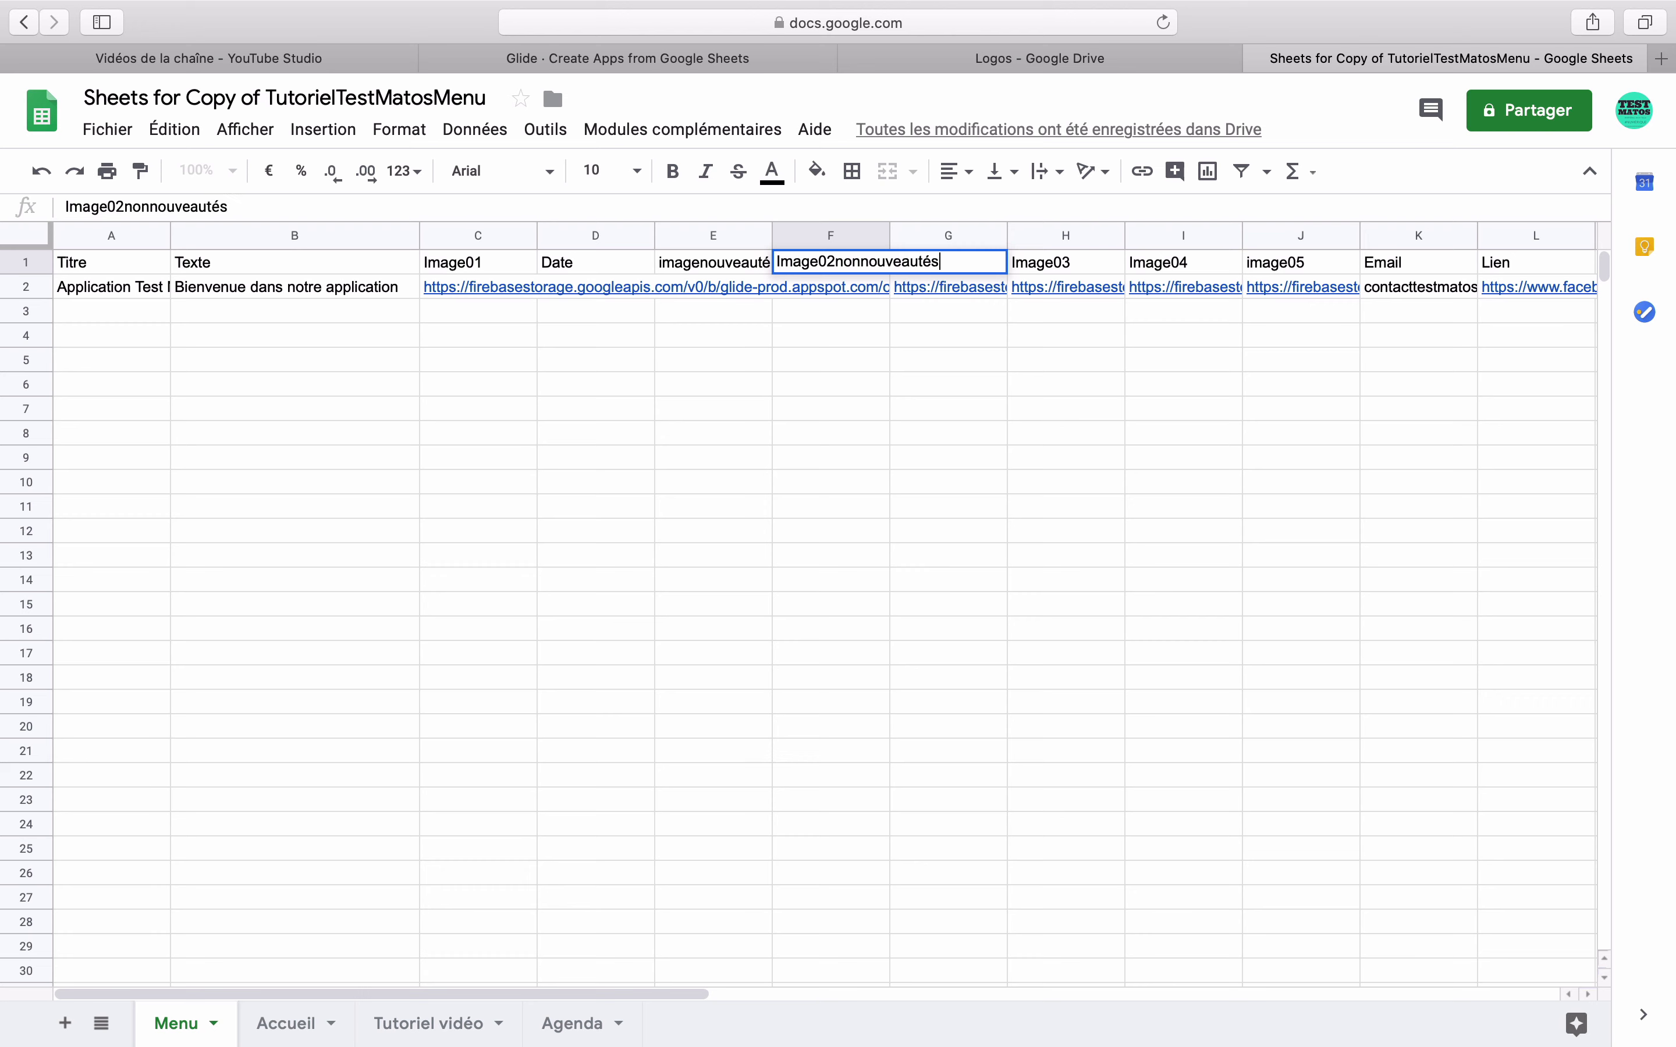
key(Return)
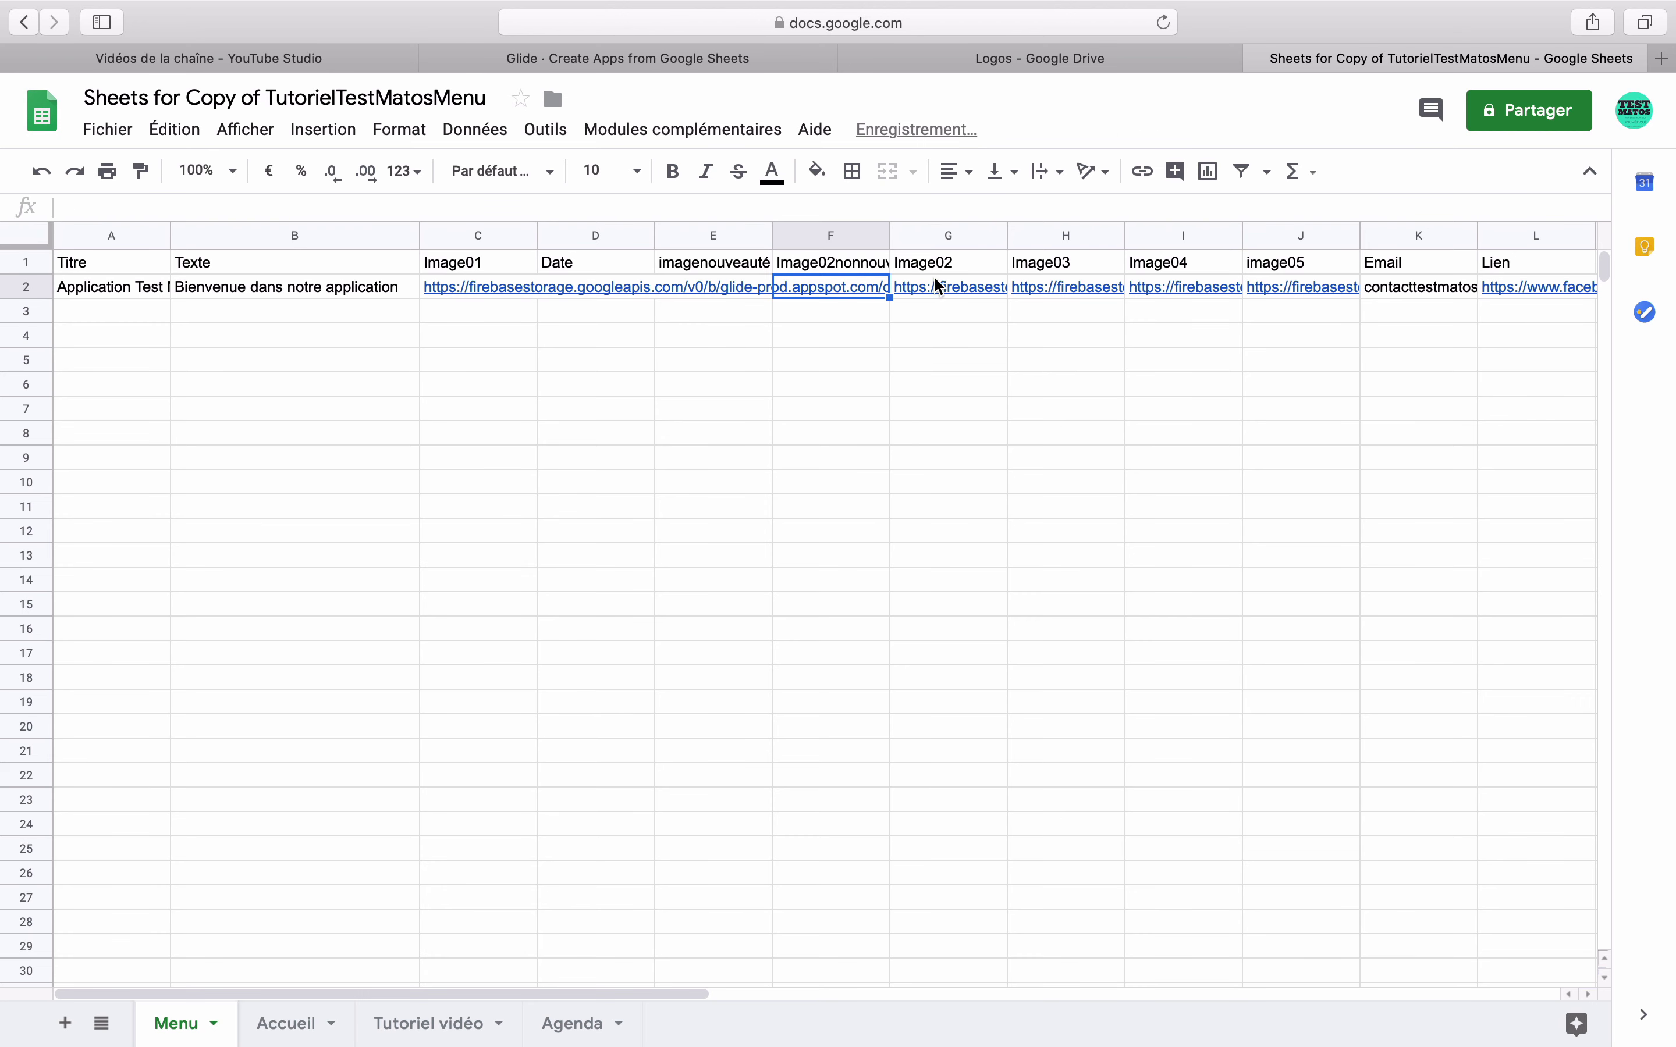
click(939, 287)
click(743, 288)
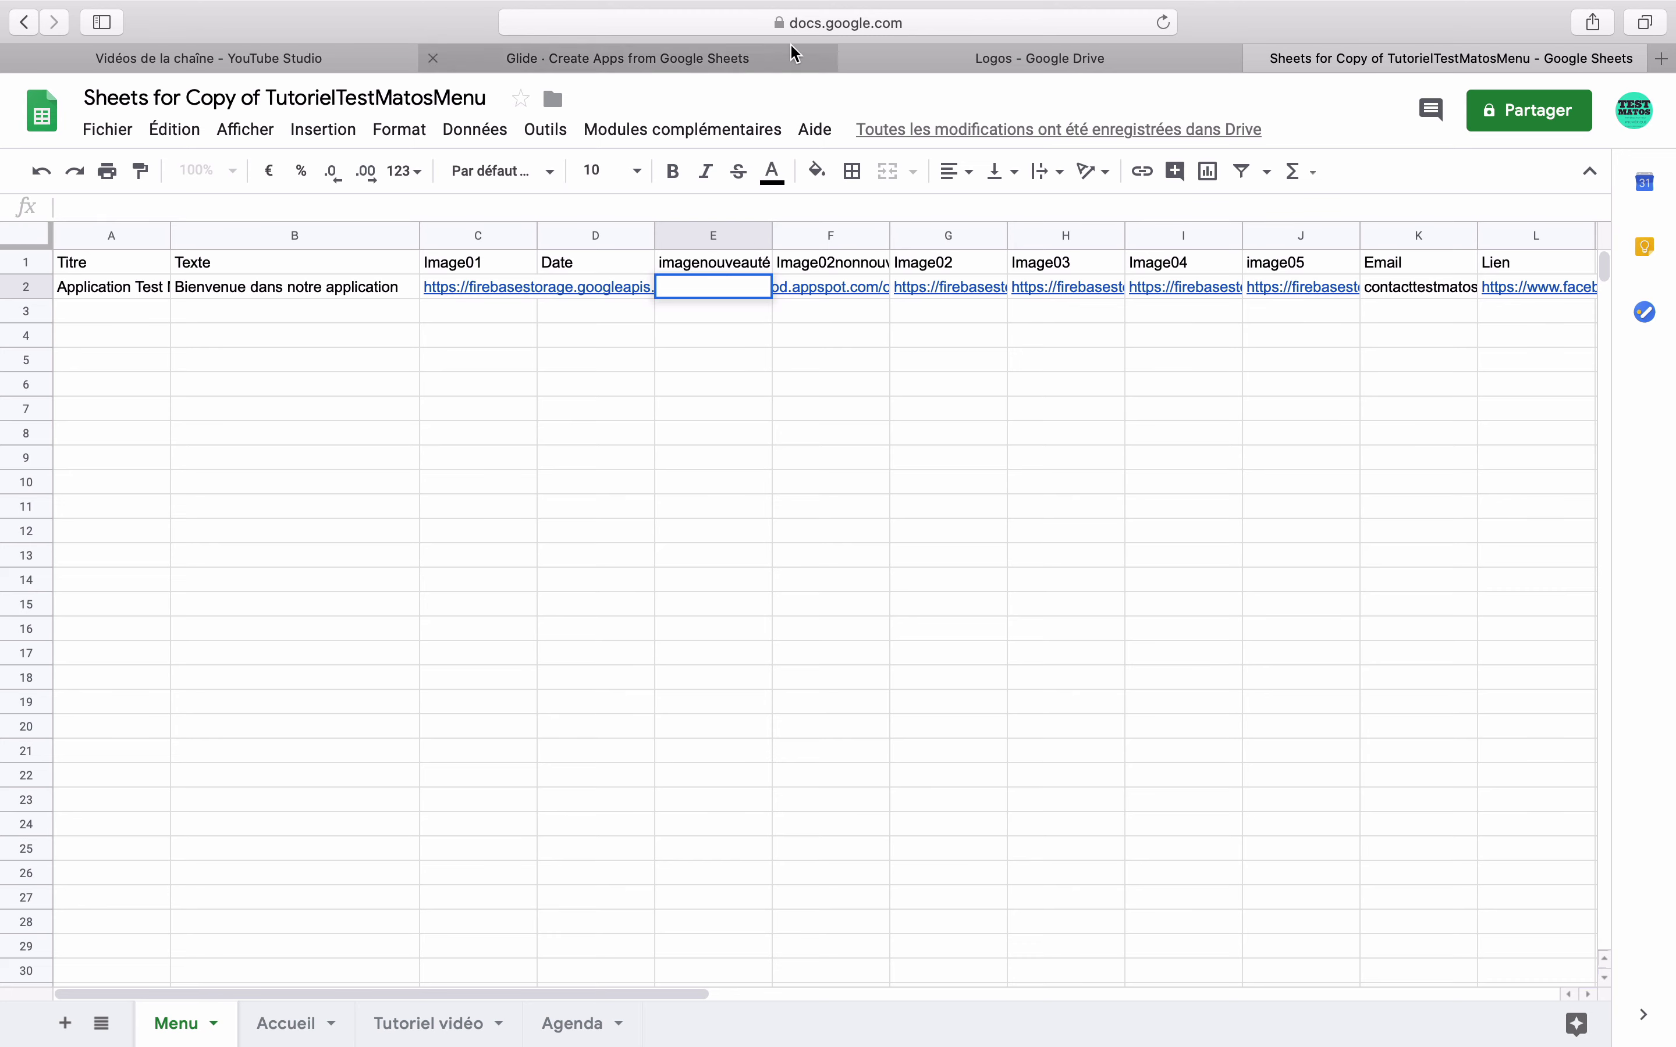
- Paste the copied Google Drive GIF link into cell E2
click(1108, 60)
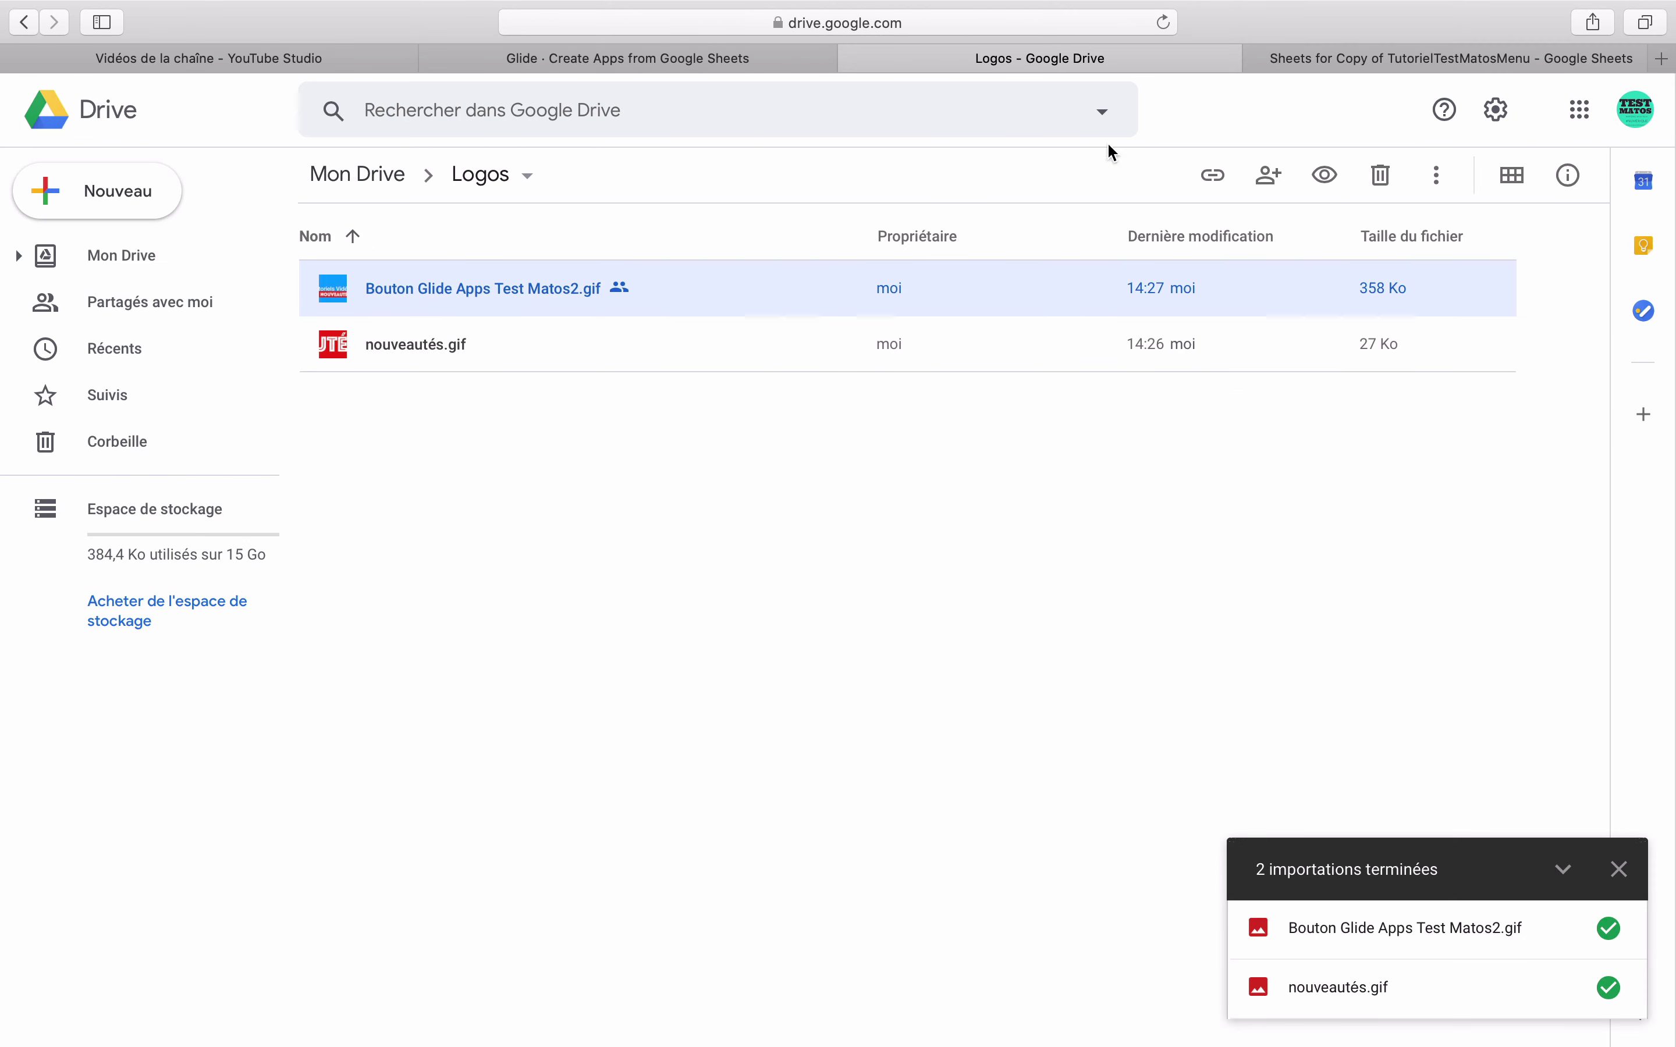
click(1301, 58)
click(683, 291)
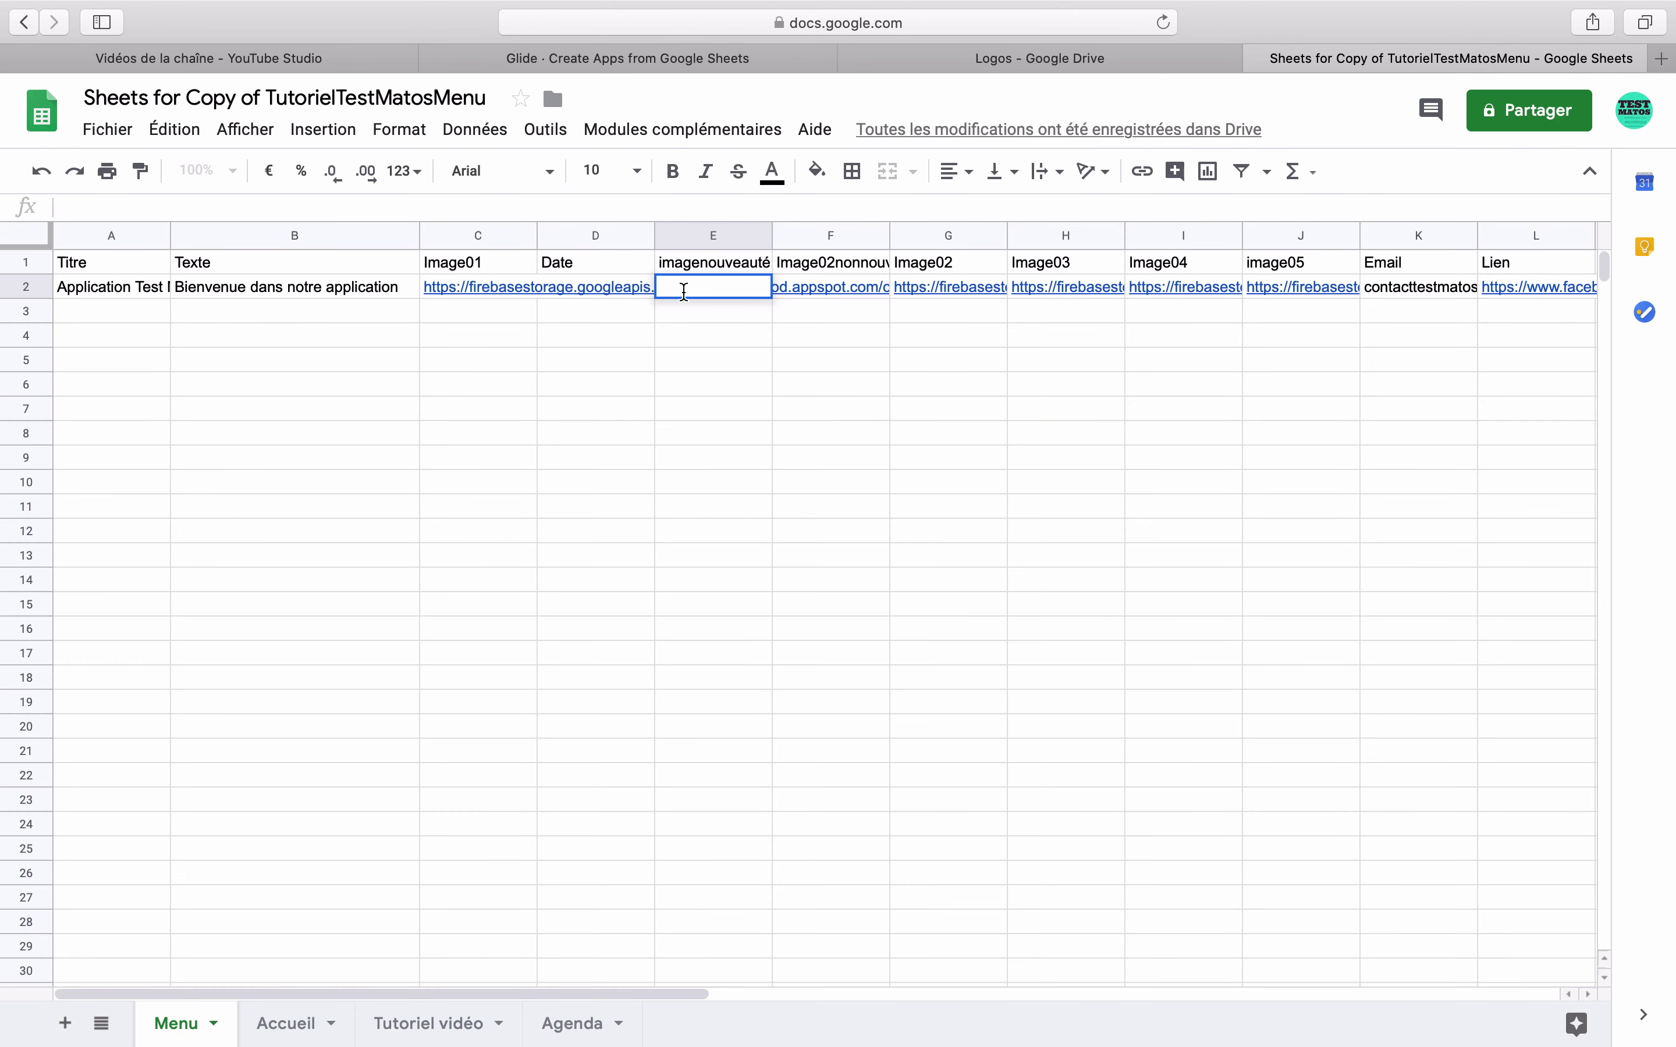
key(Return)
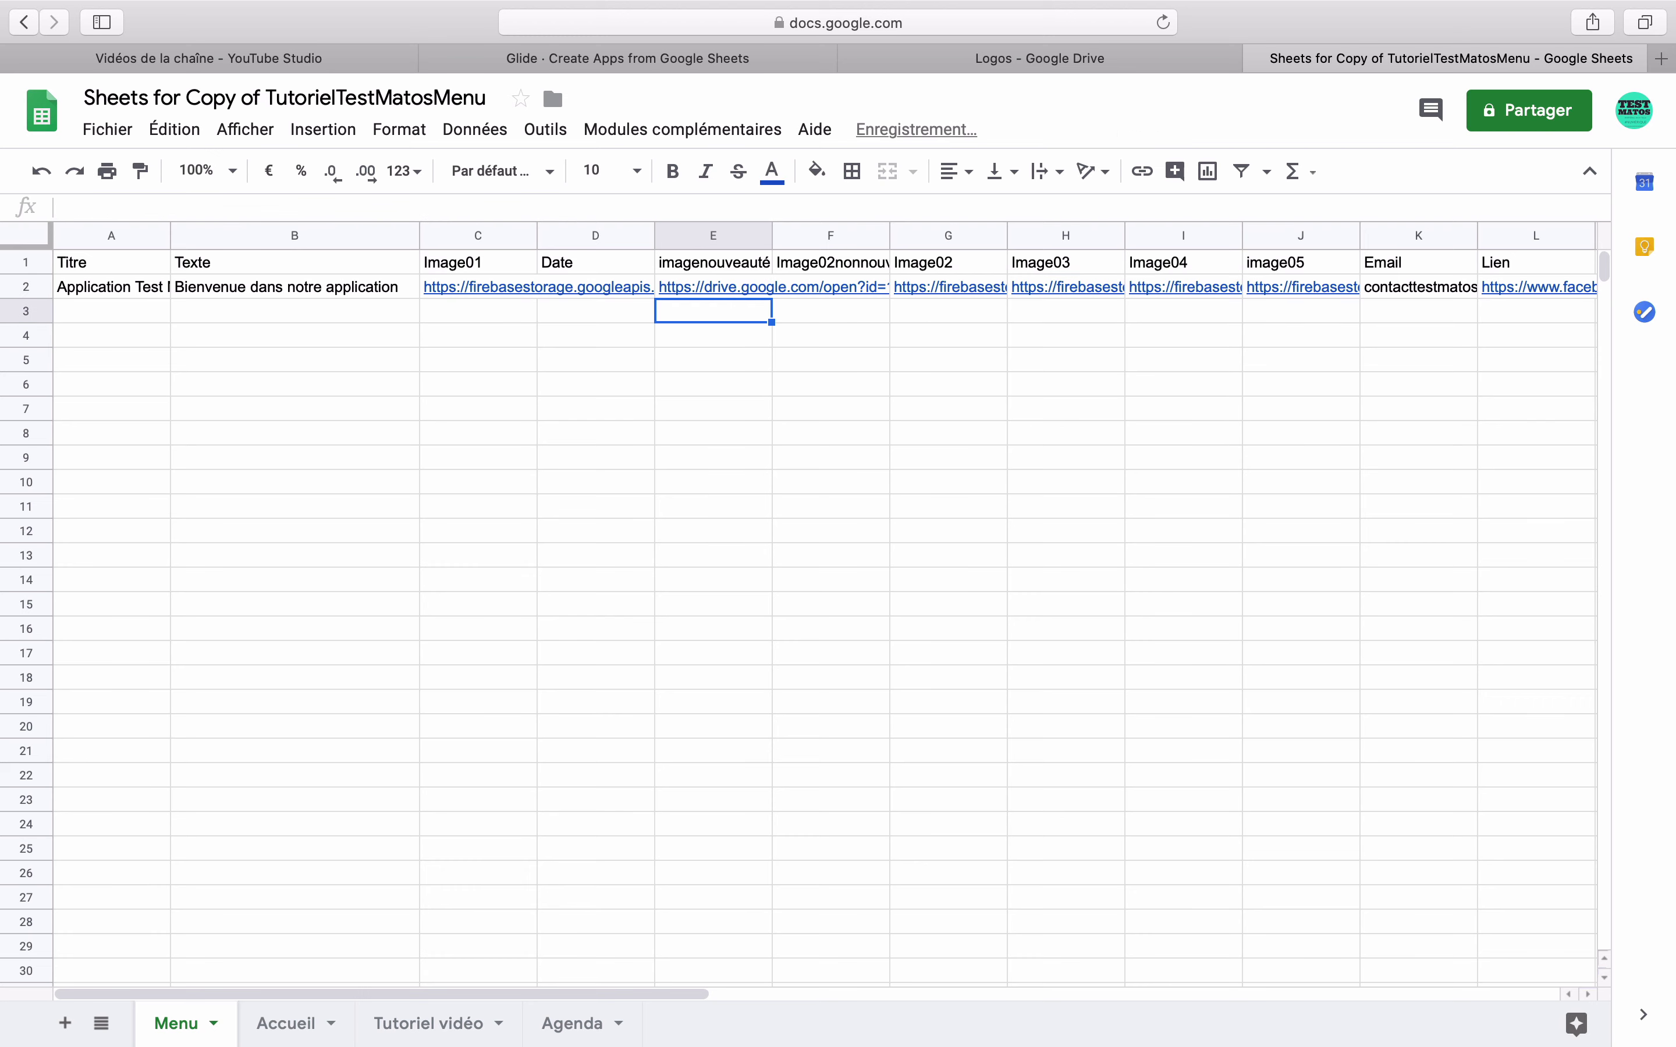
- Copy the Image02 URL from G2 into F2
mouse_move(697, 280)
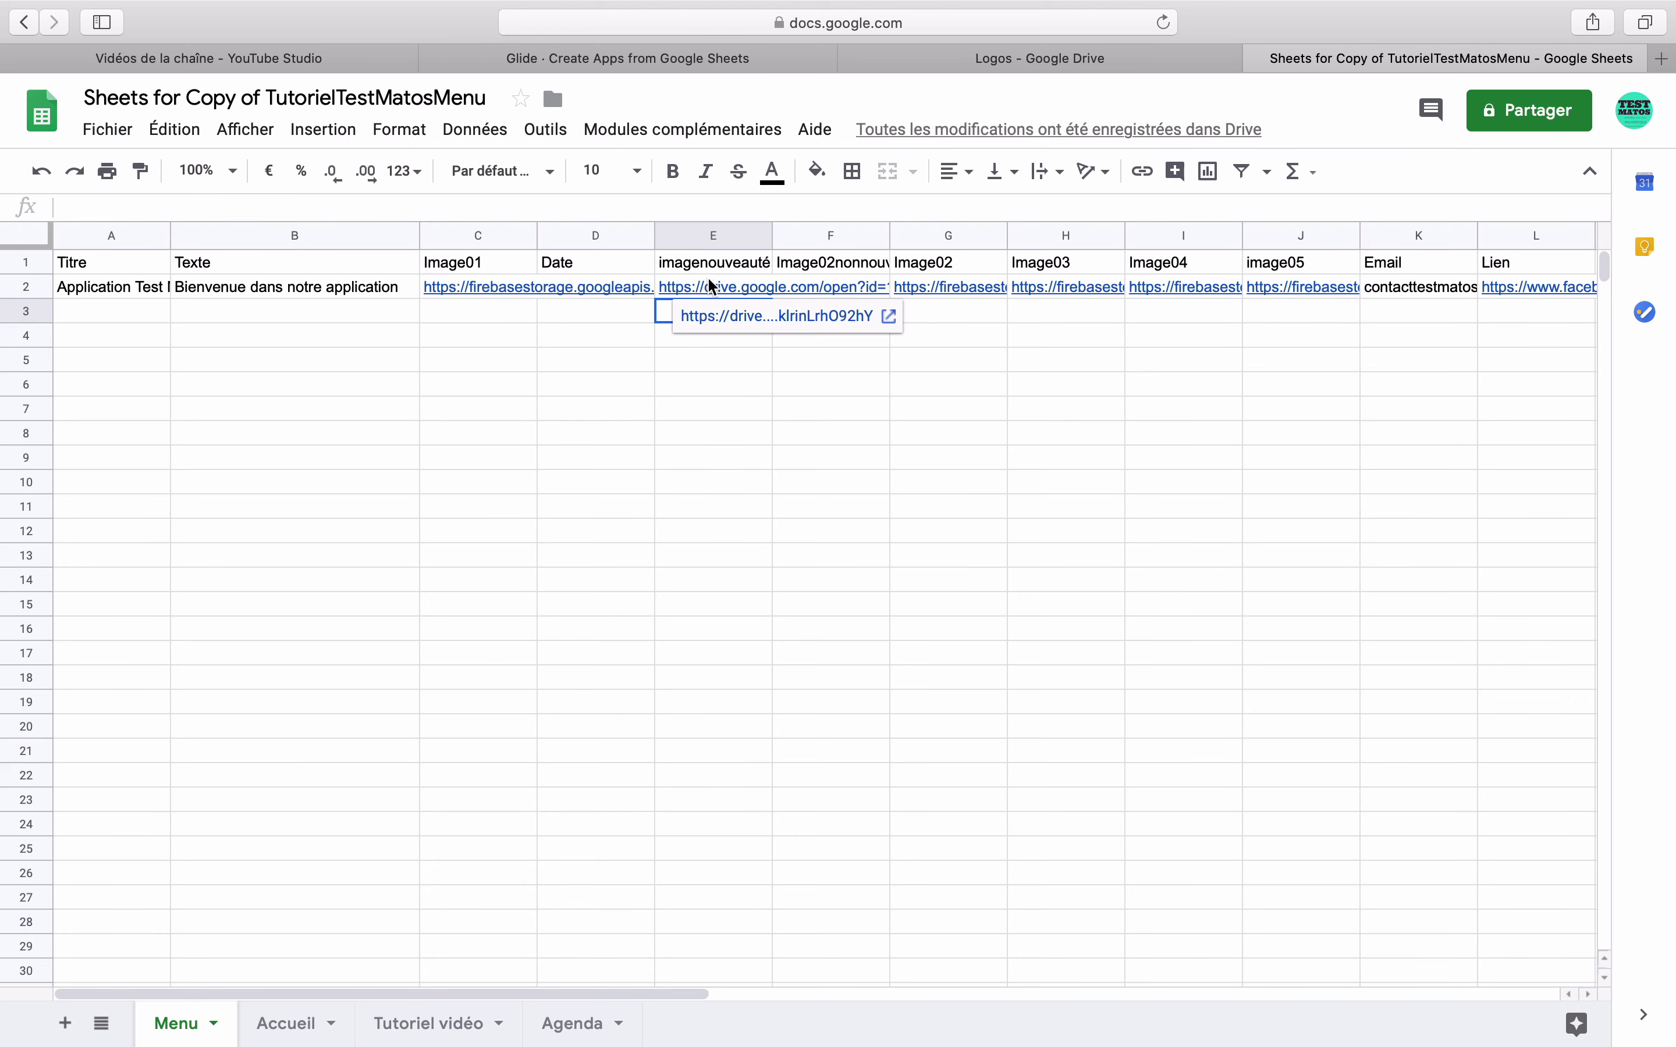
click(844, 277)
click(953, 285)
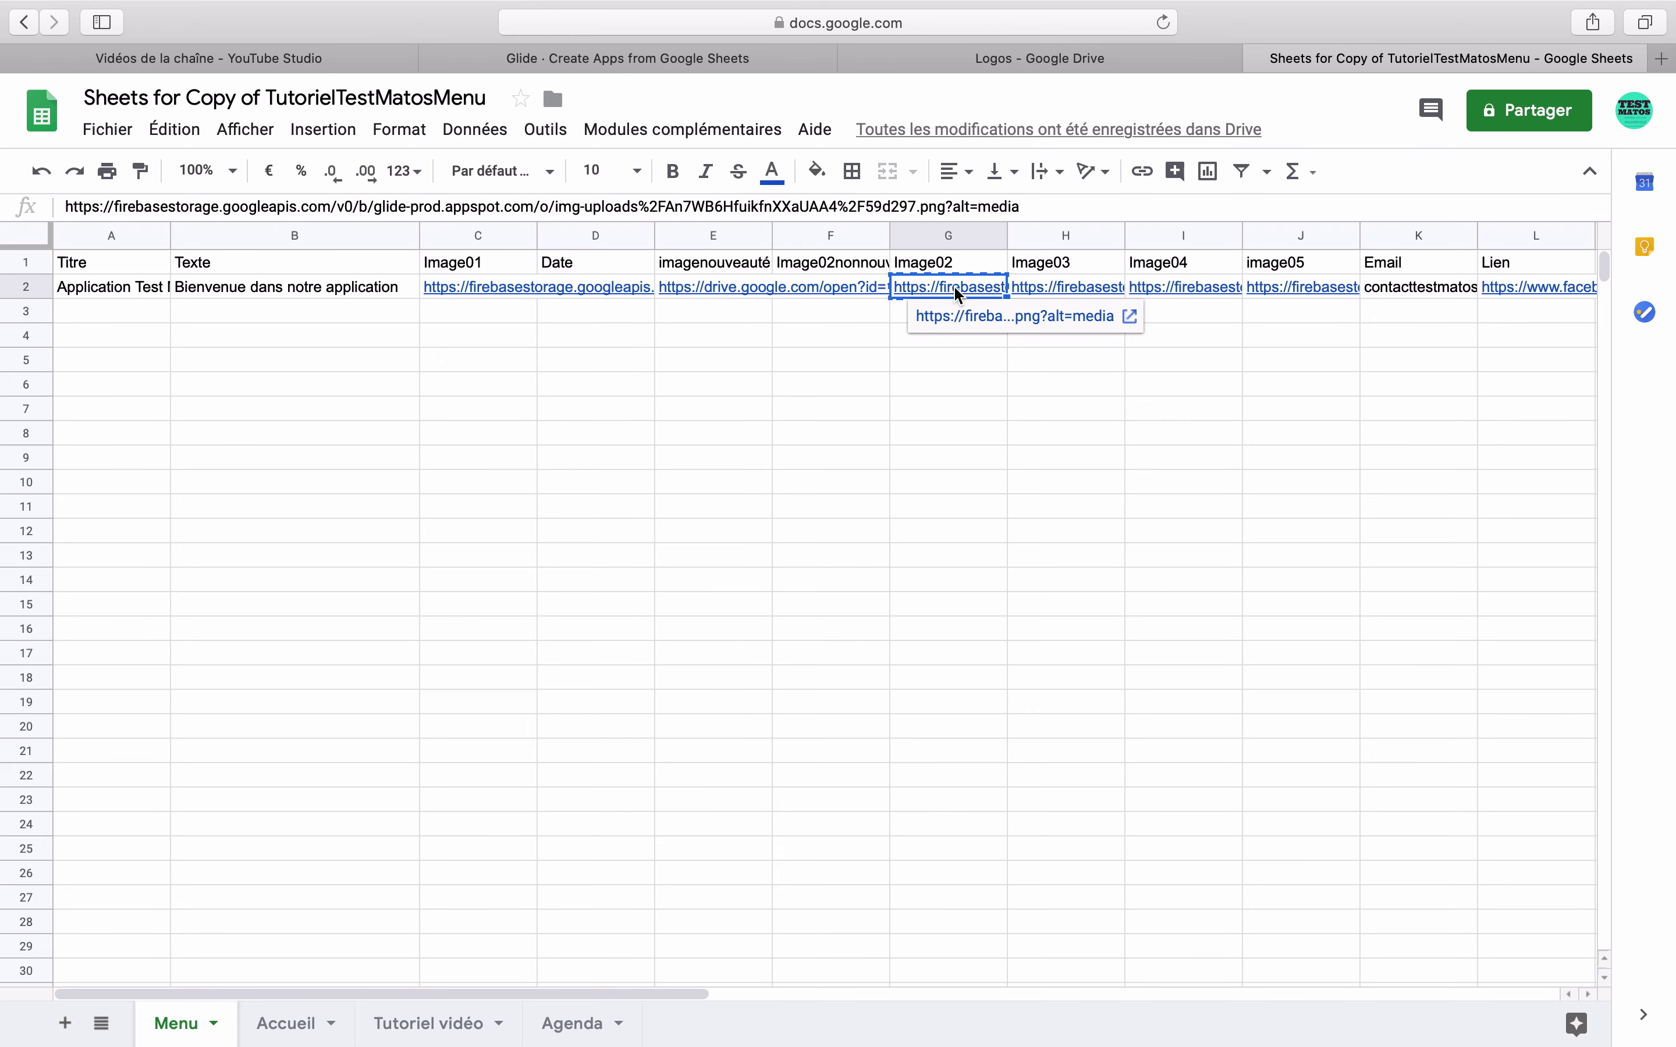
key(super+c)
click(855, 291)
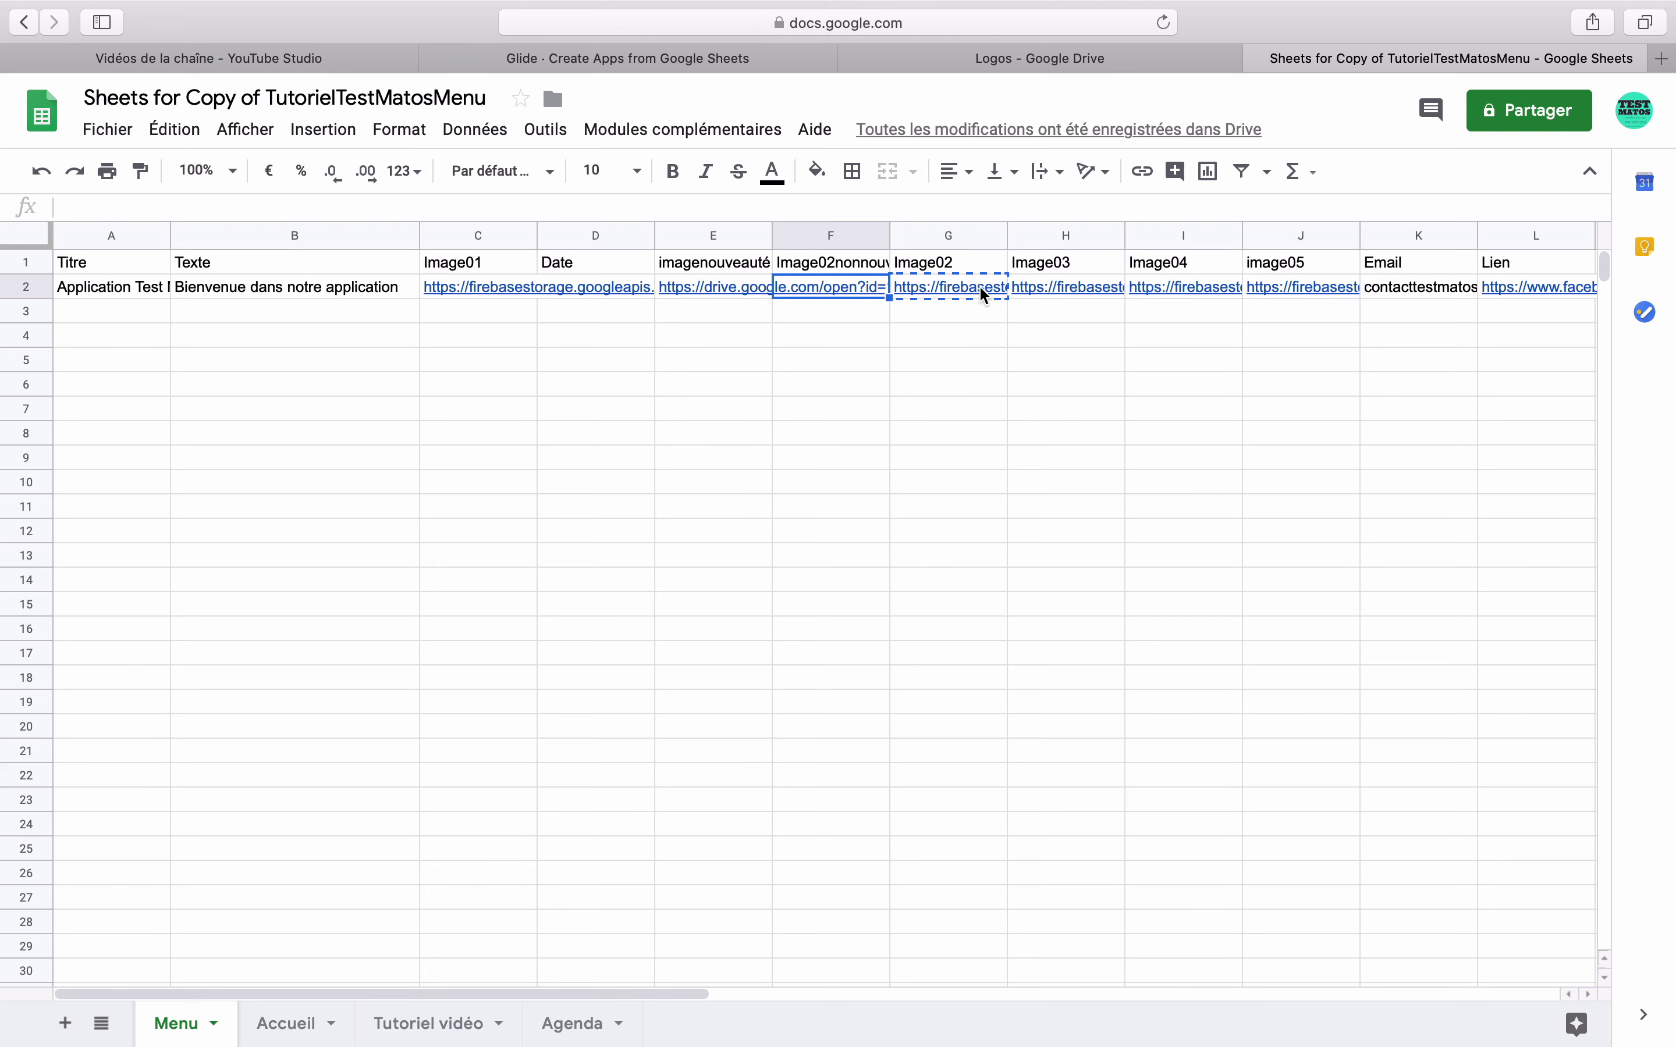
click(943, 284)
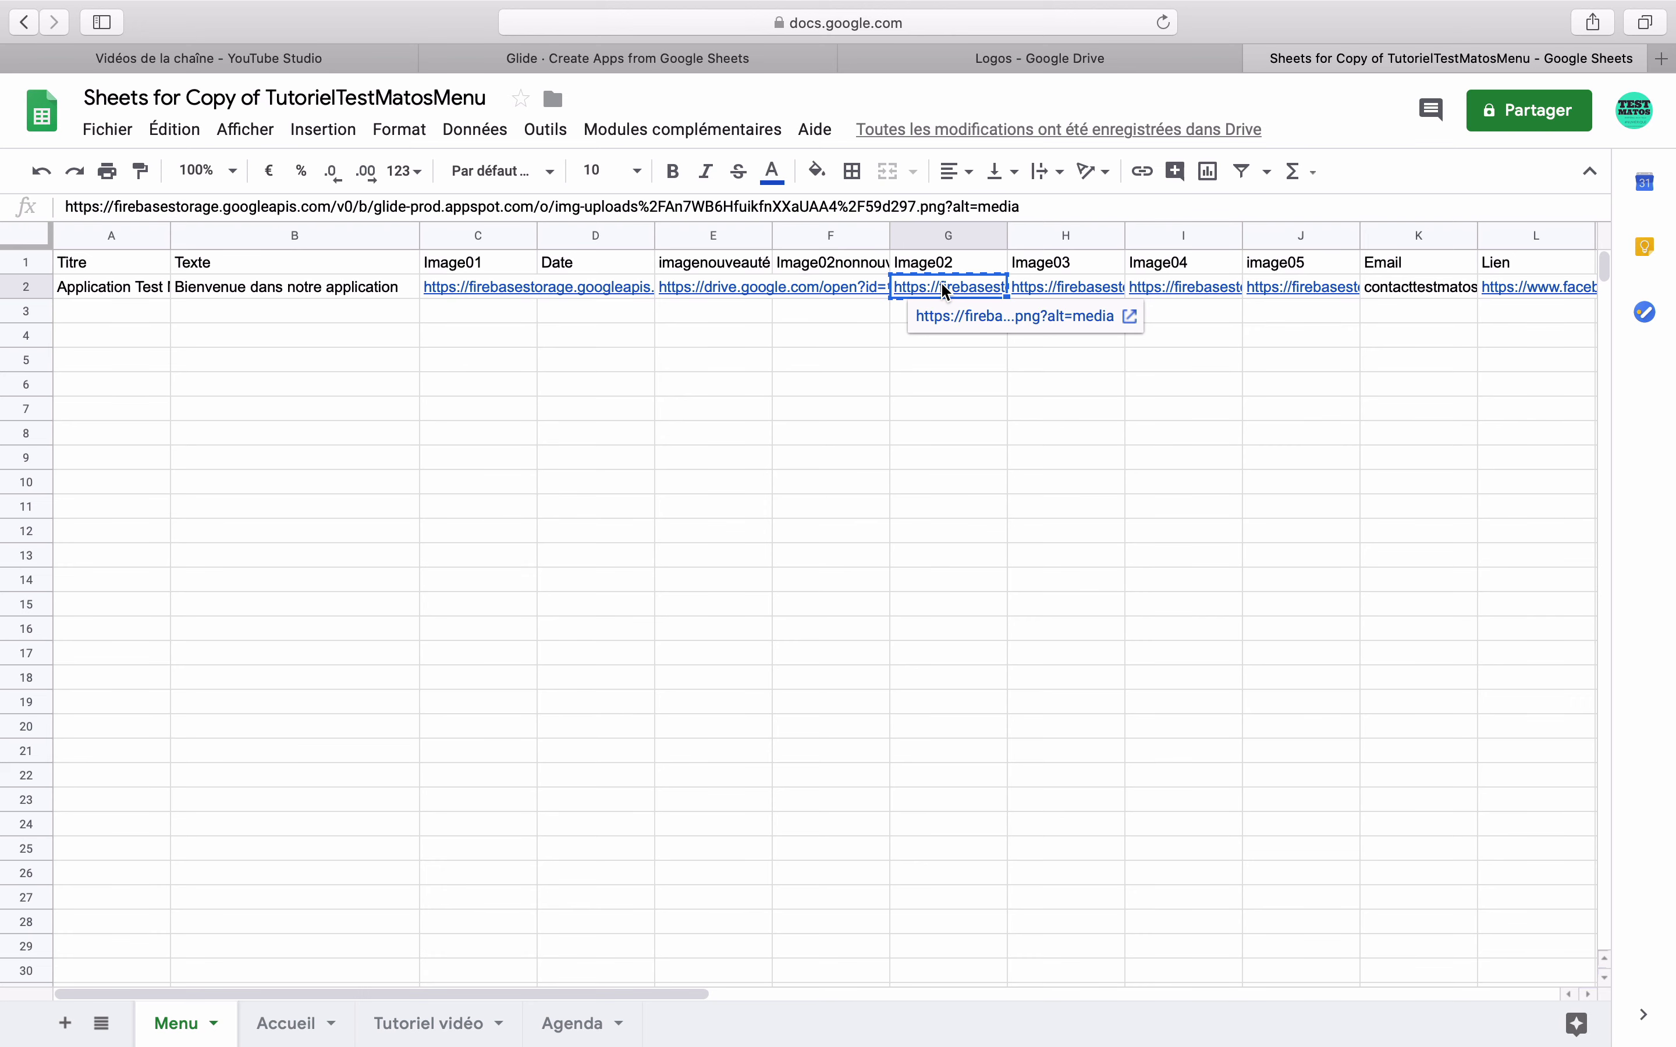
click(851, 285)
key(super+v)
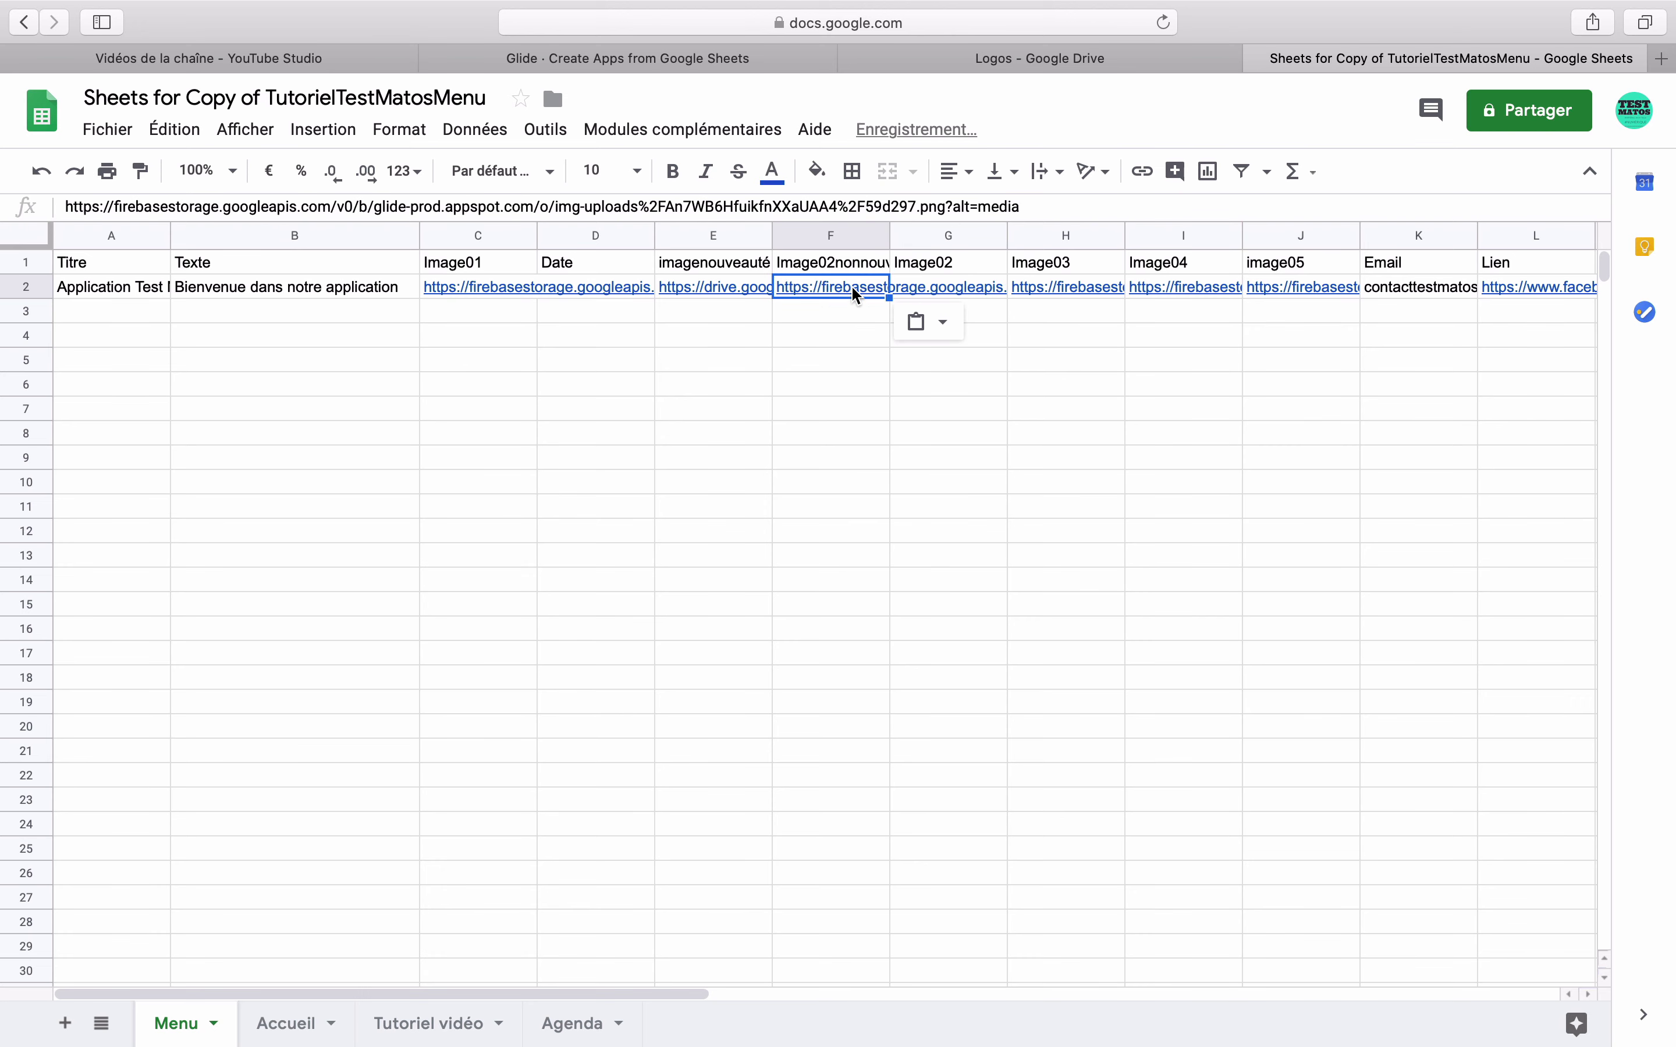
click(1003, 59)
- Reload the sheet in Glide, accept the new columns, and review the Navigation screen's layout components
click(750, 66)
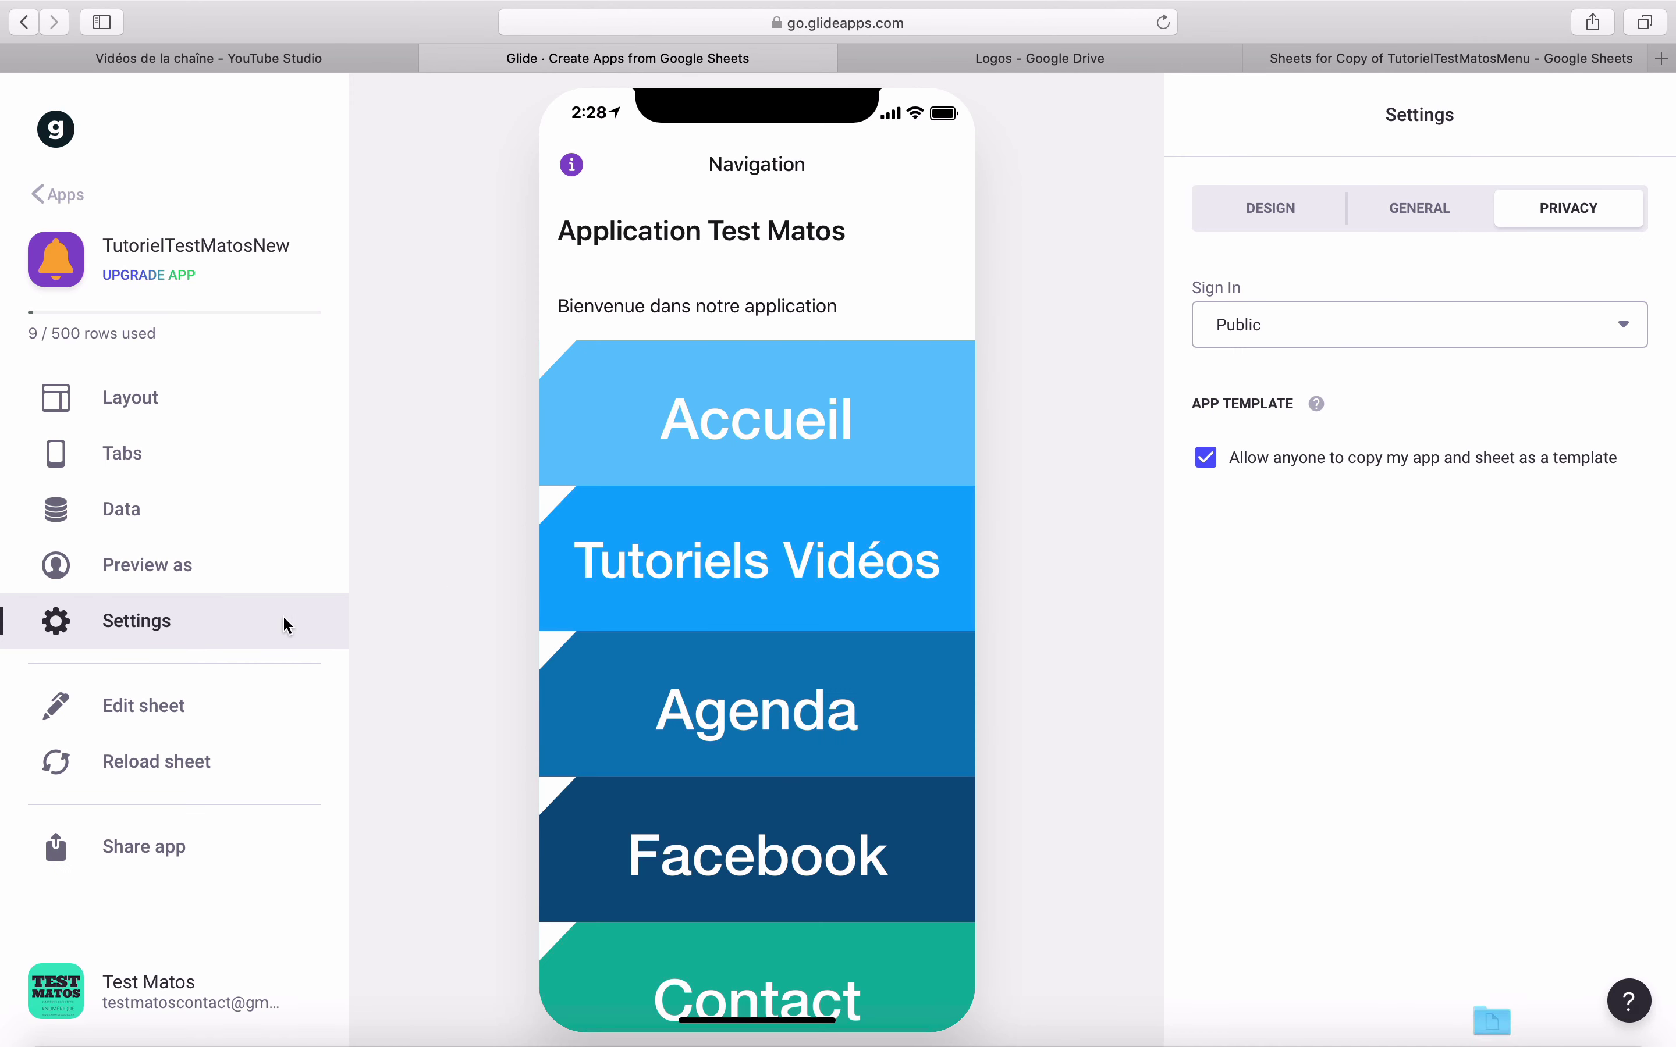
click(162, 774)
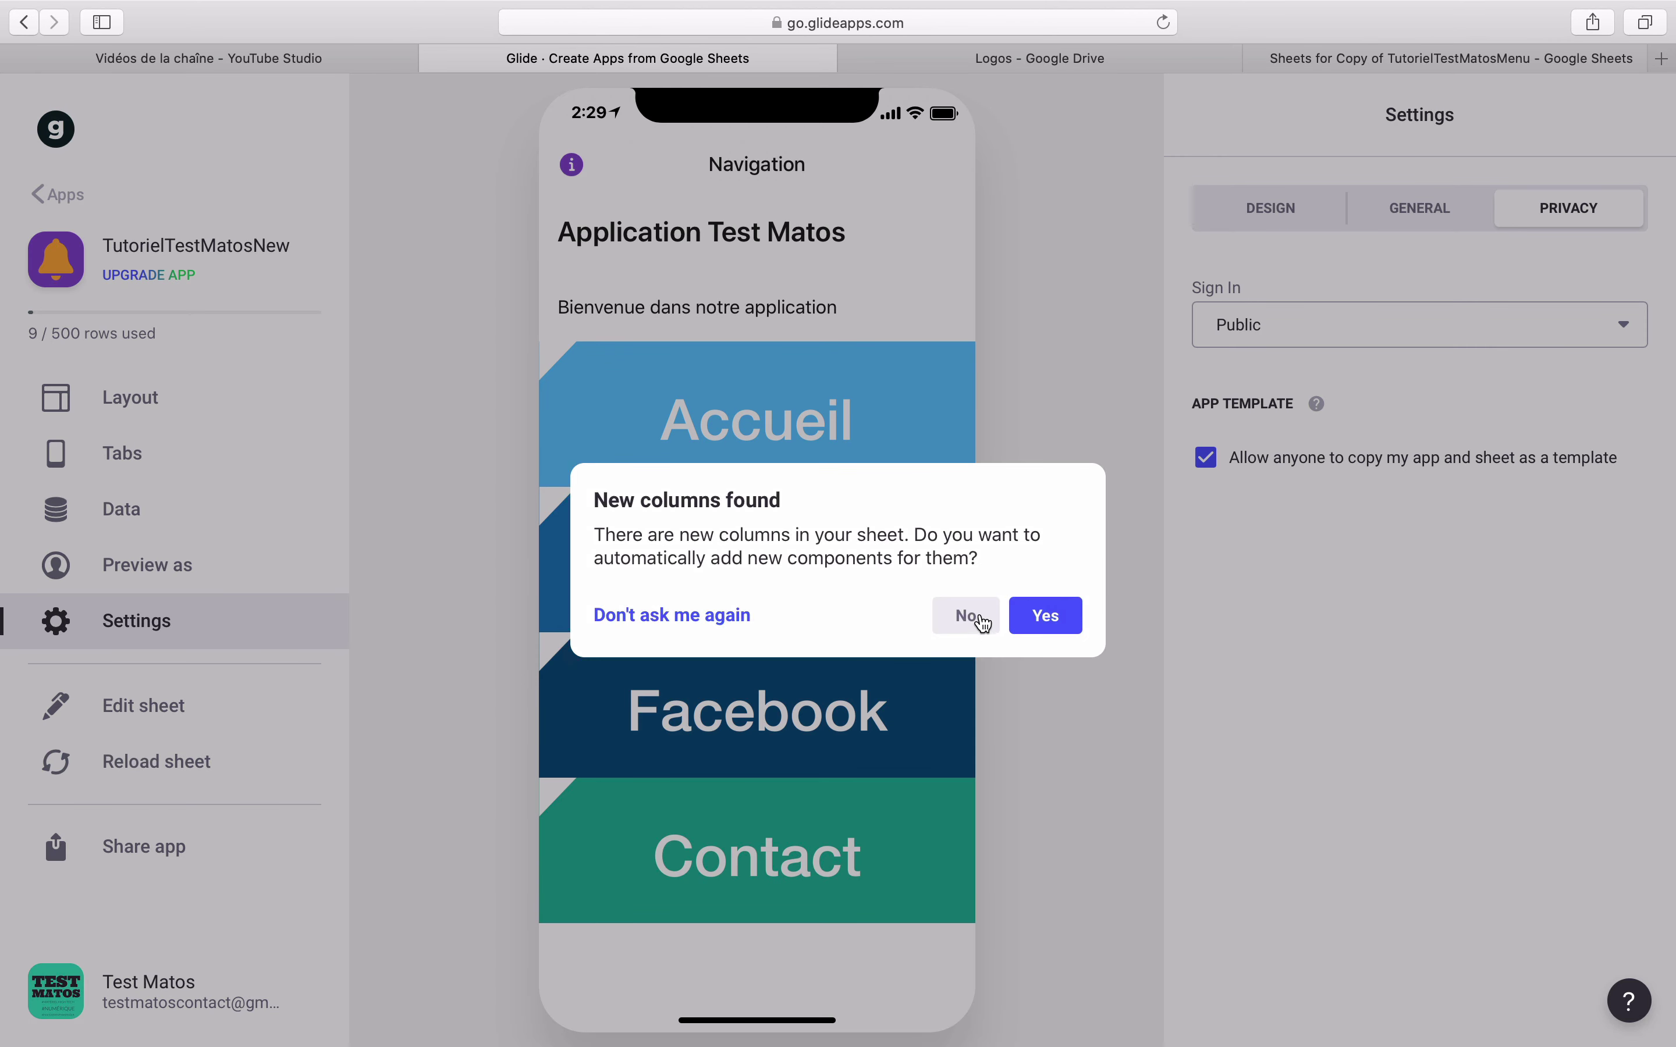
click(1046, 619)
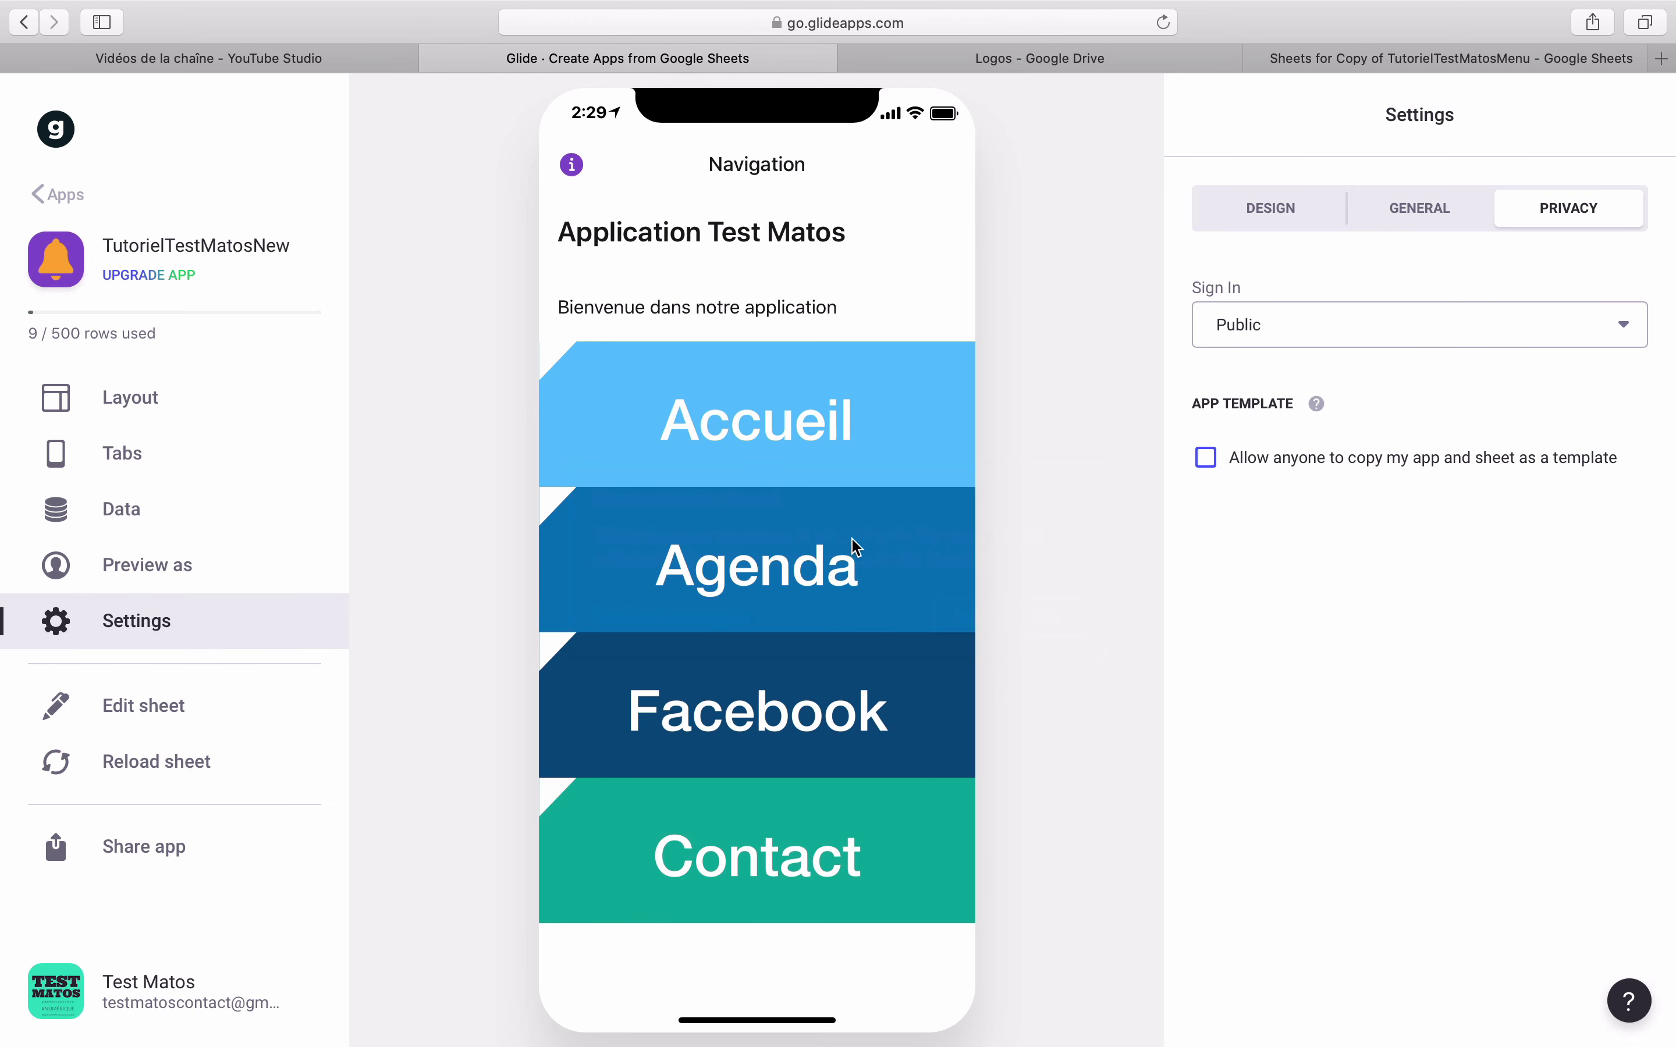
click(787, 471)
click(603, 174)
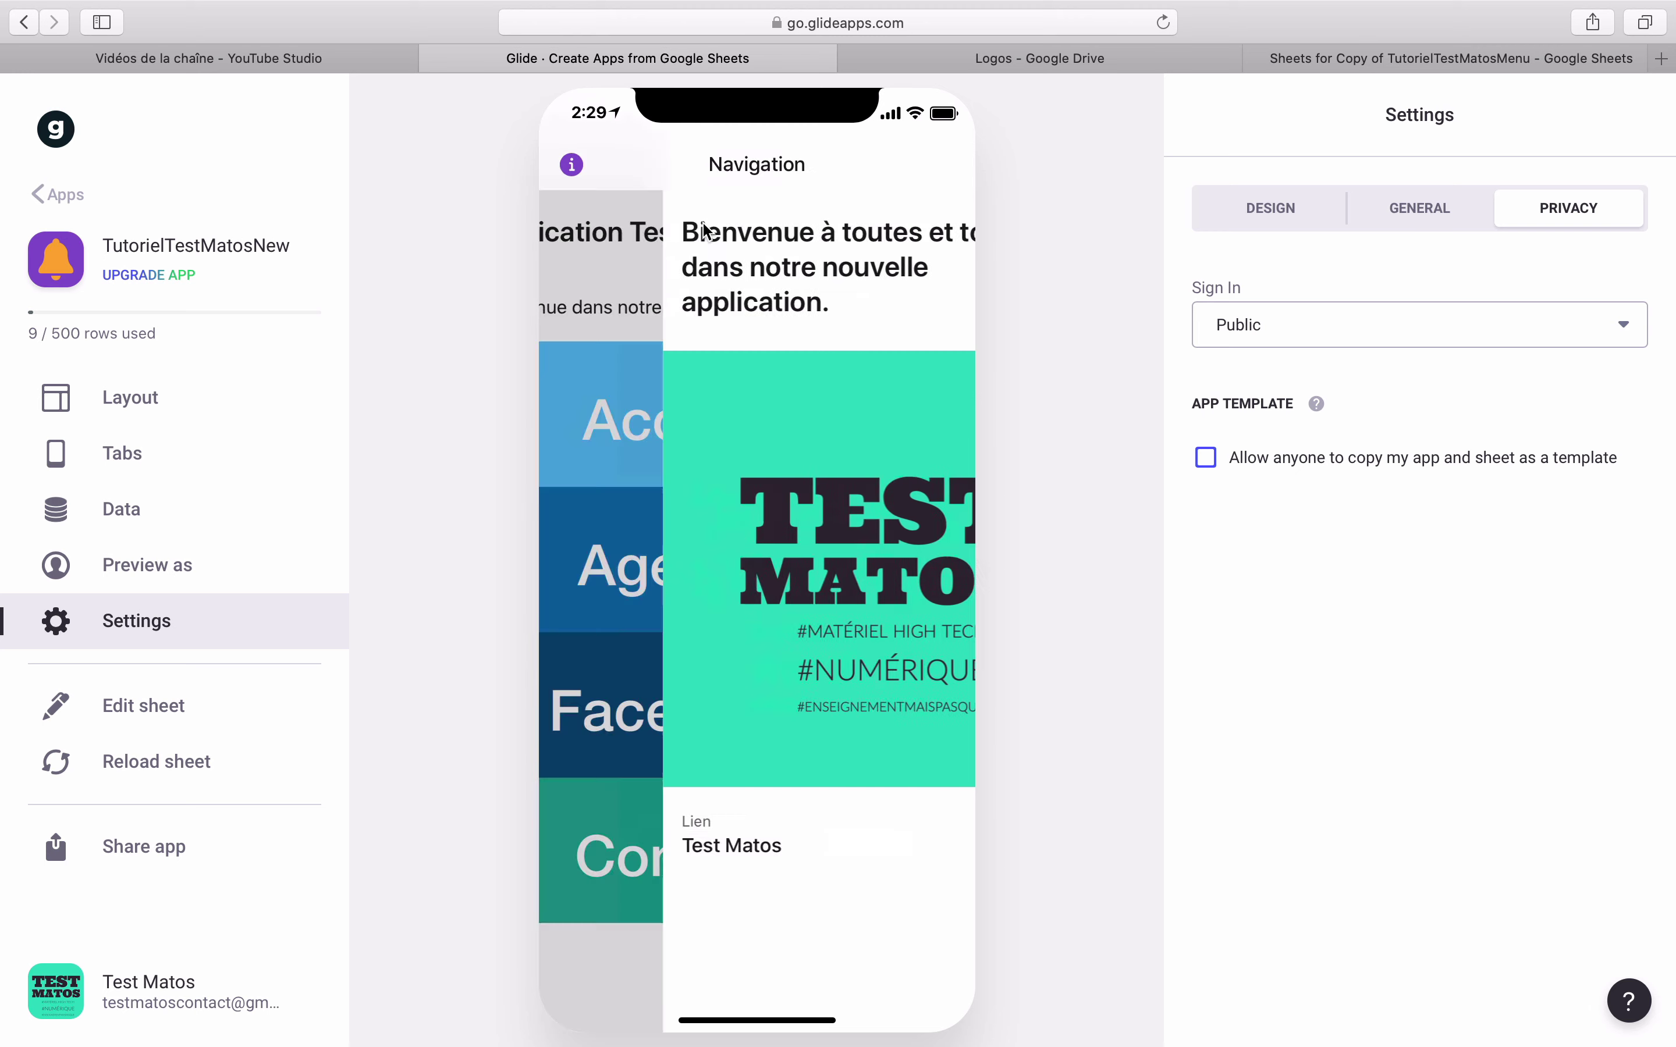
click(167, 409)
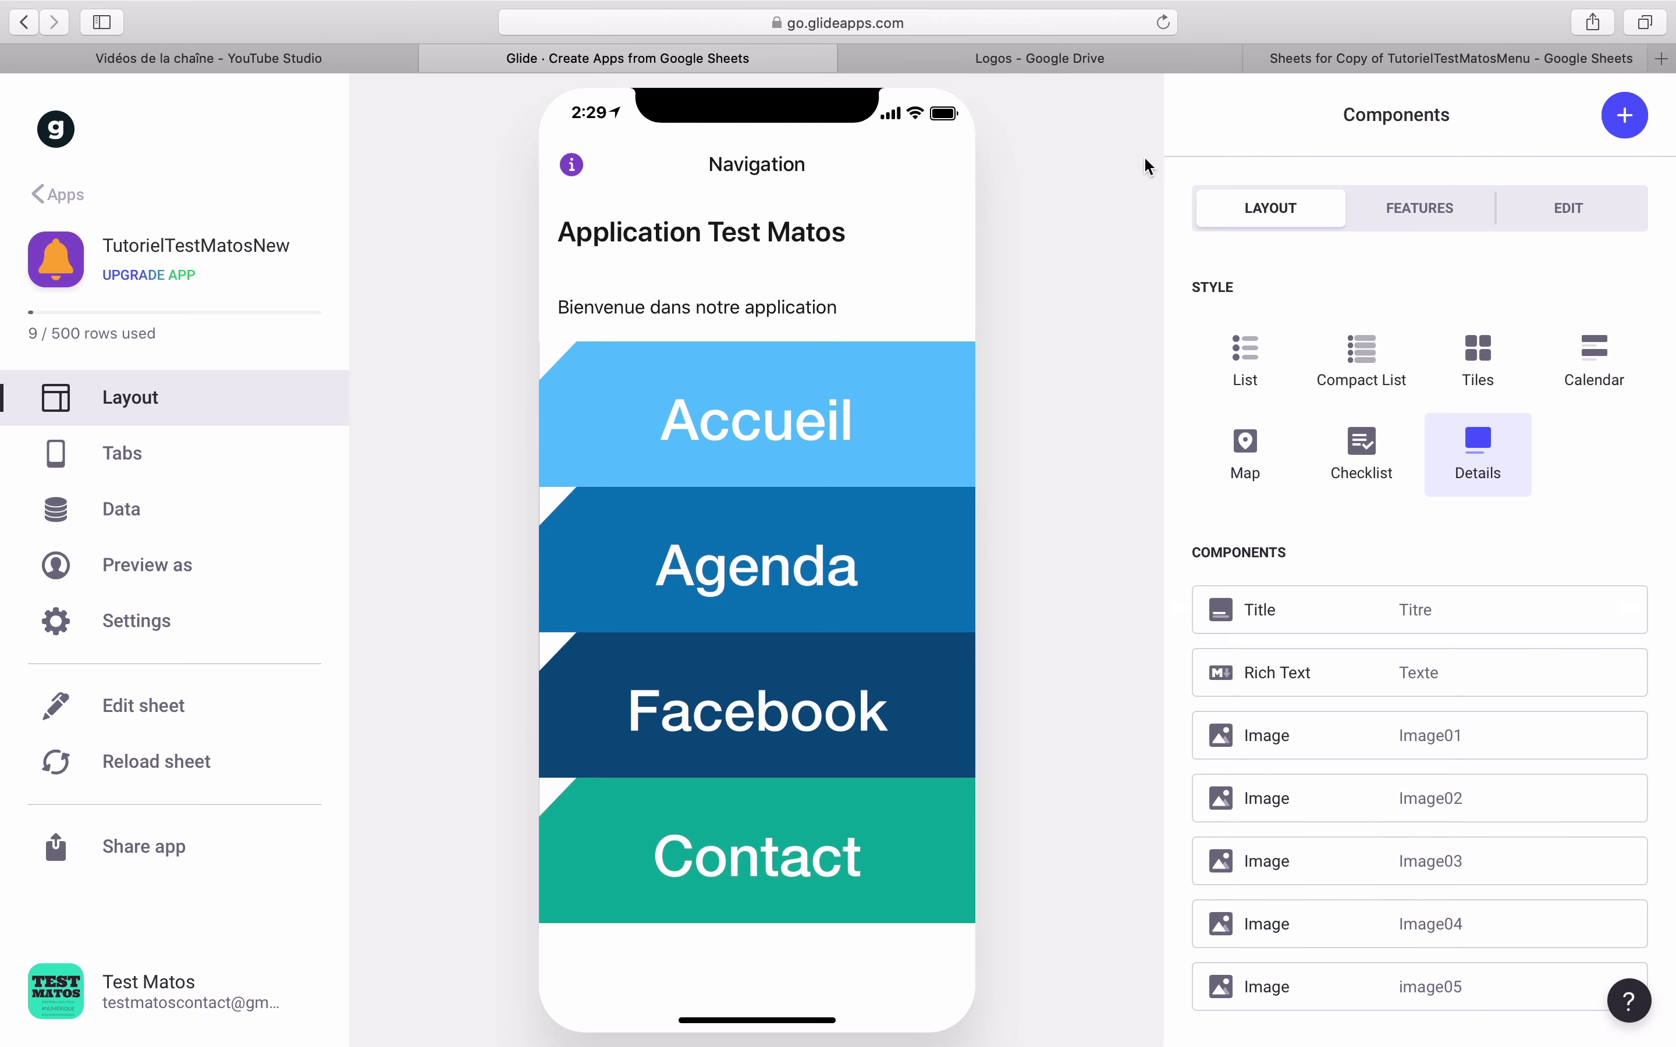
click(1282, 58)
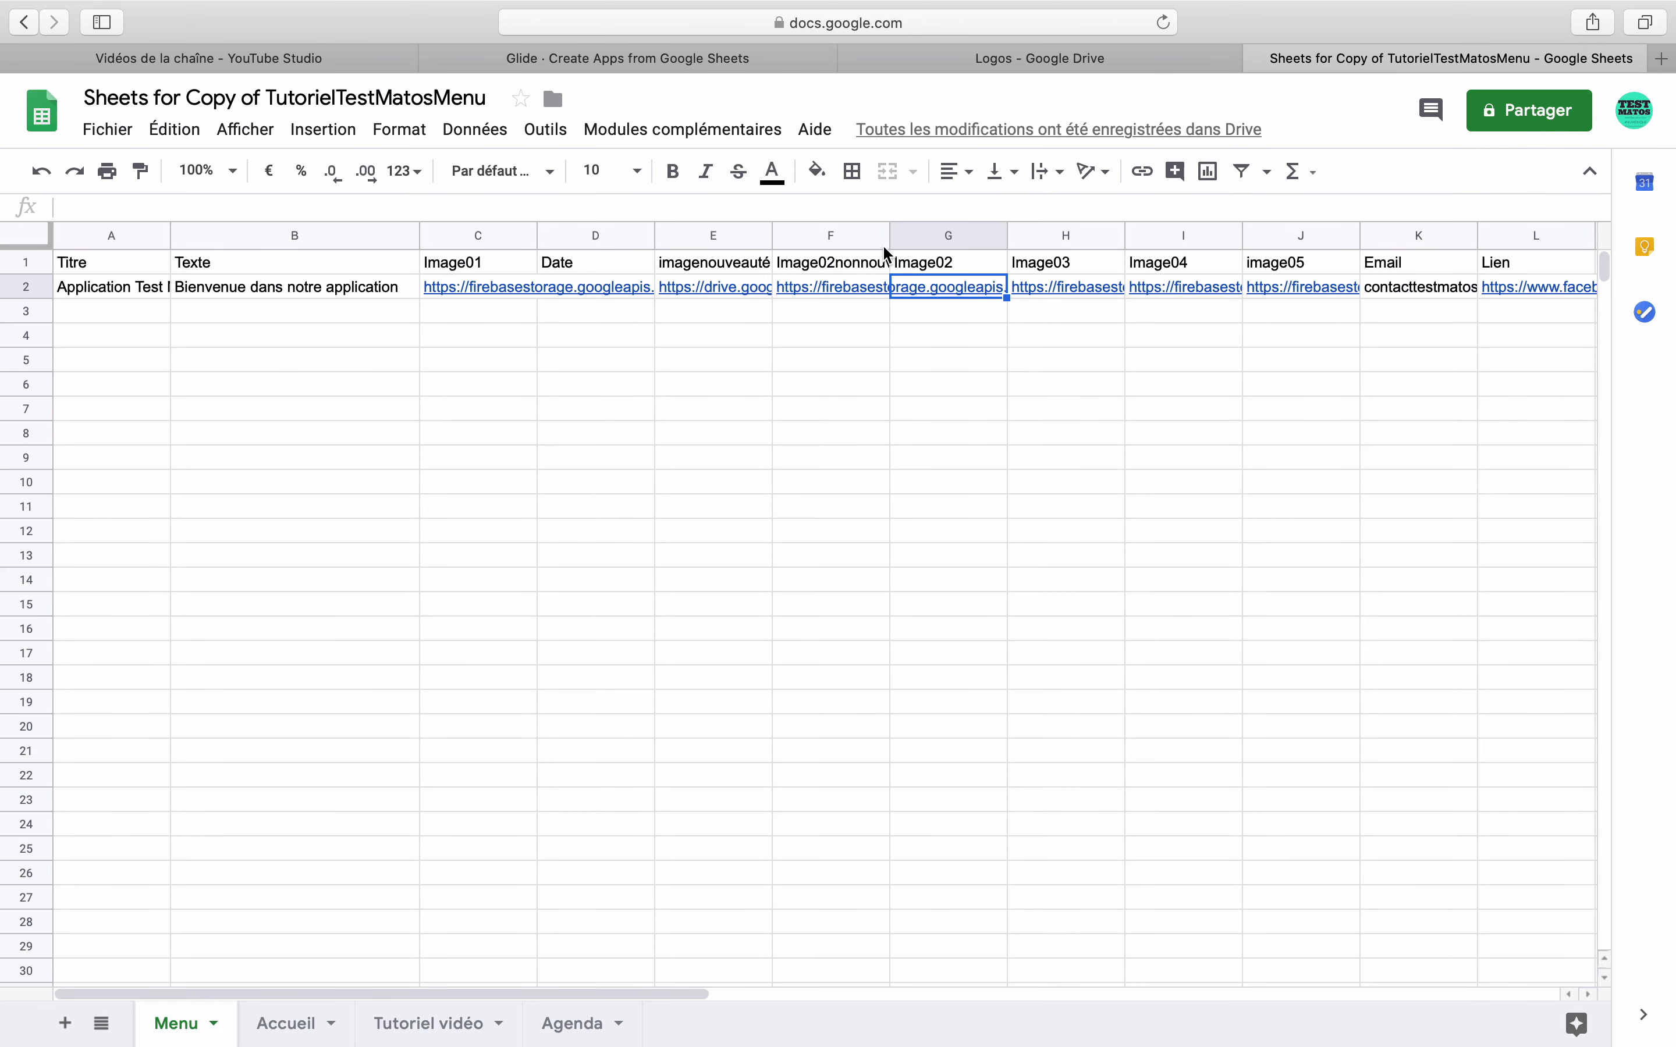
- Widen column F until the full Image02nonnouveautés image URL is readable
drag(890, 236, 1164, 237)
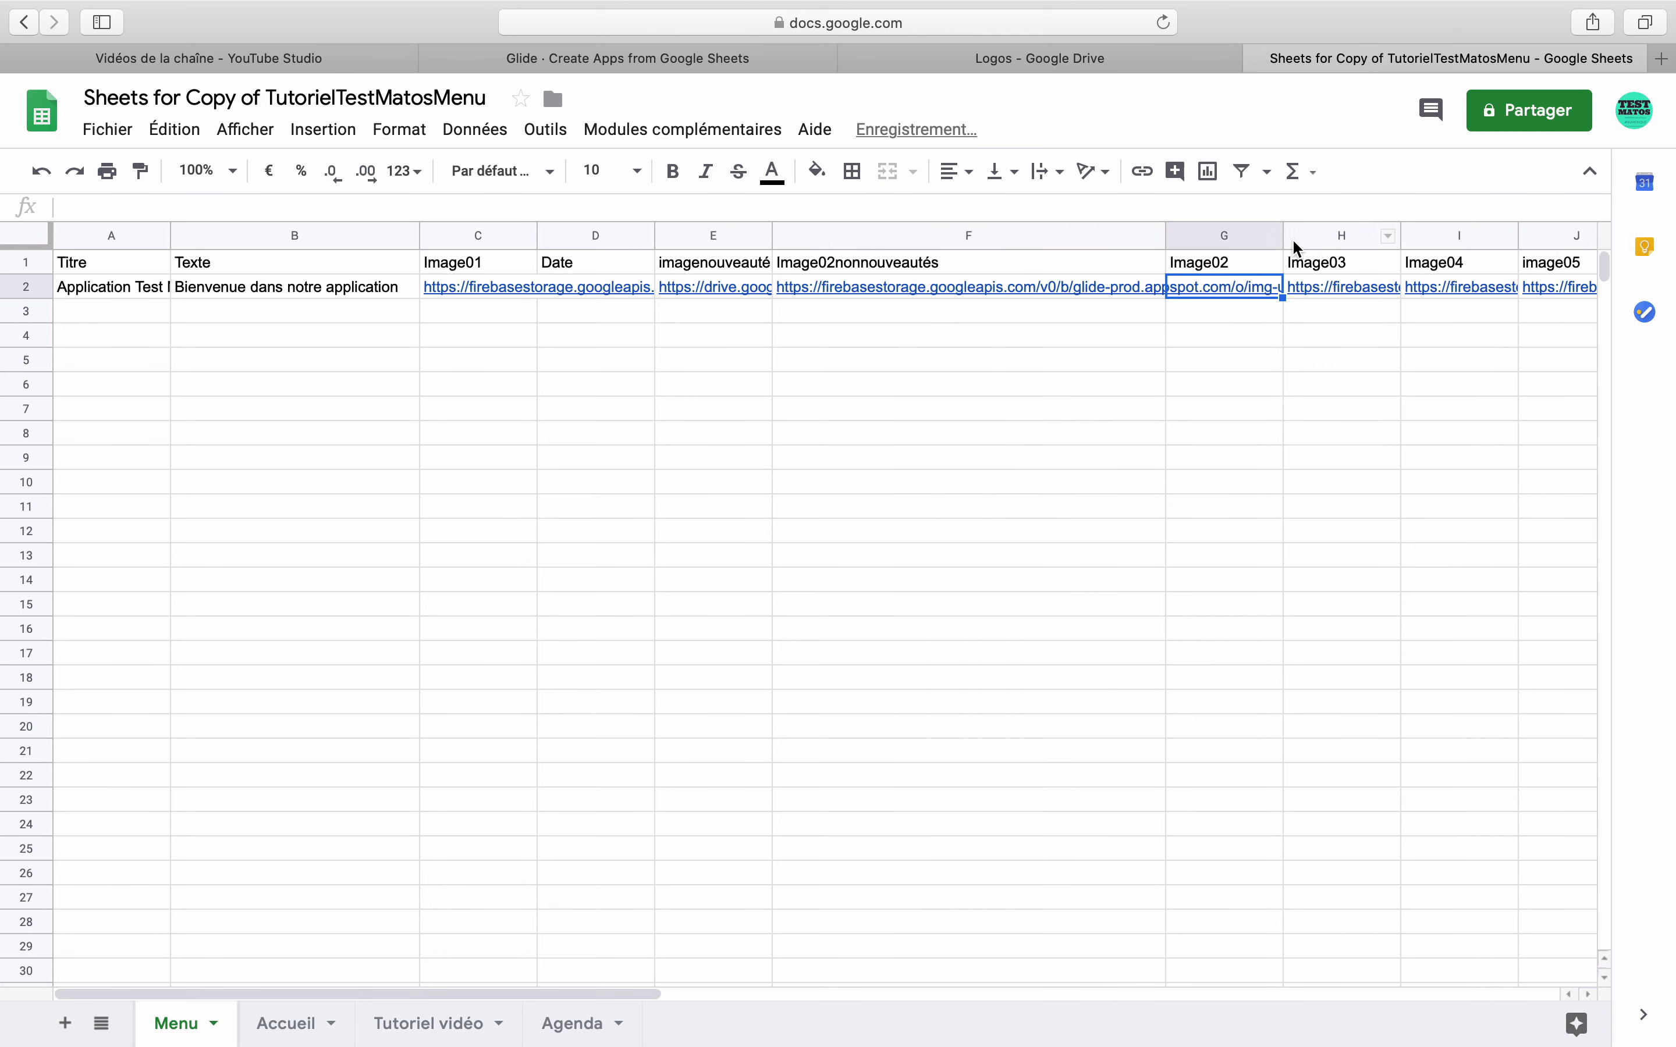
click(1162, 236)
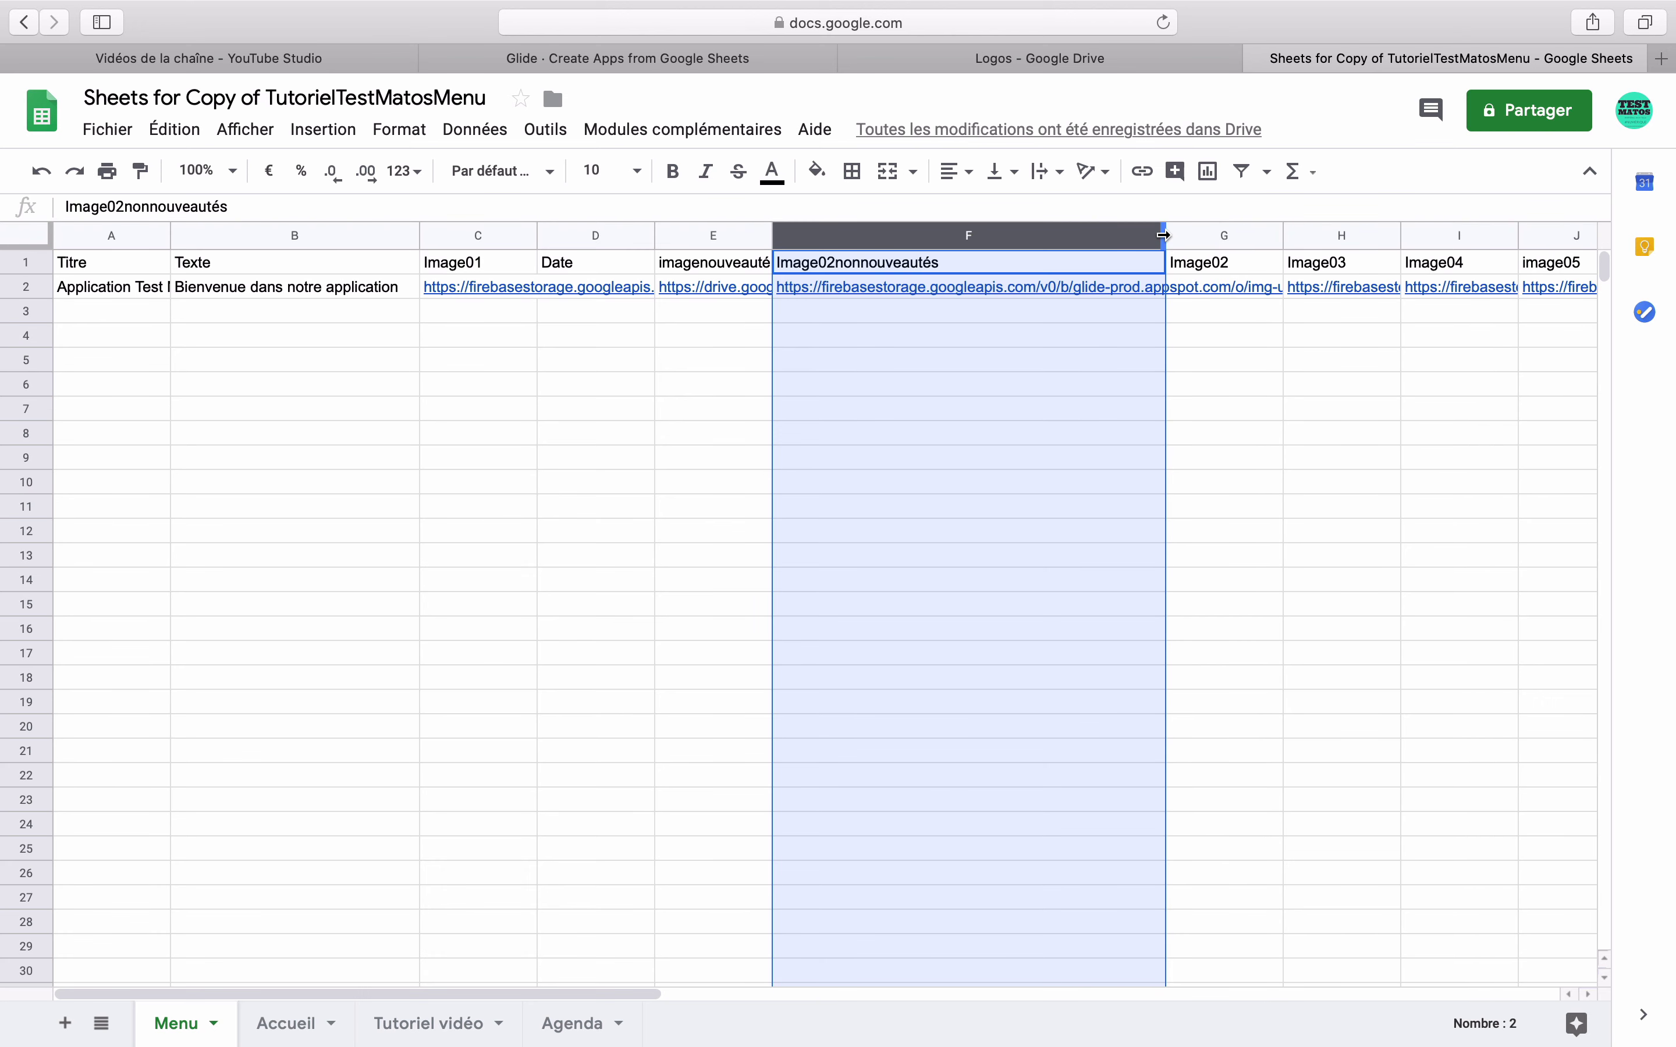
drag(1169, 239, 1502, 236)
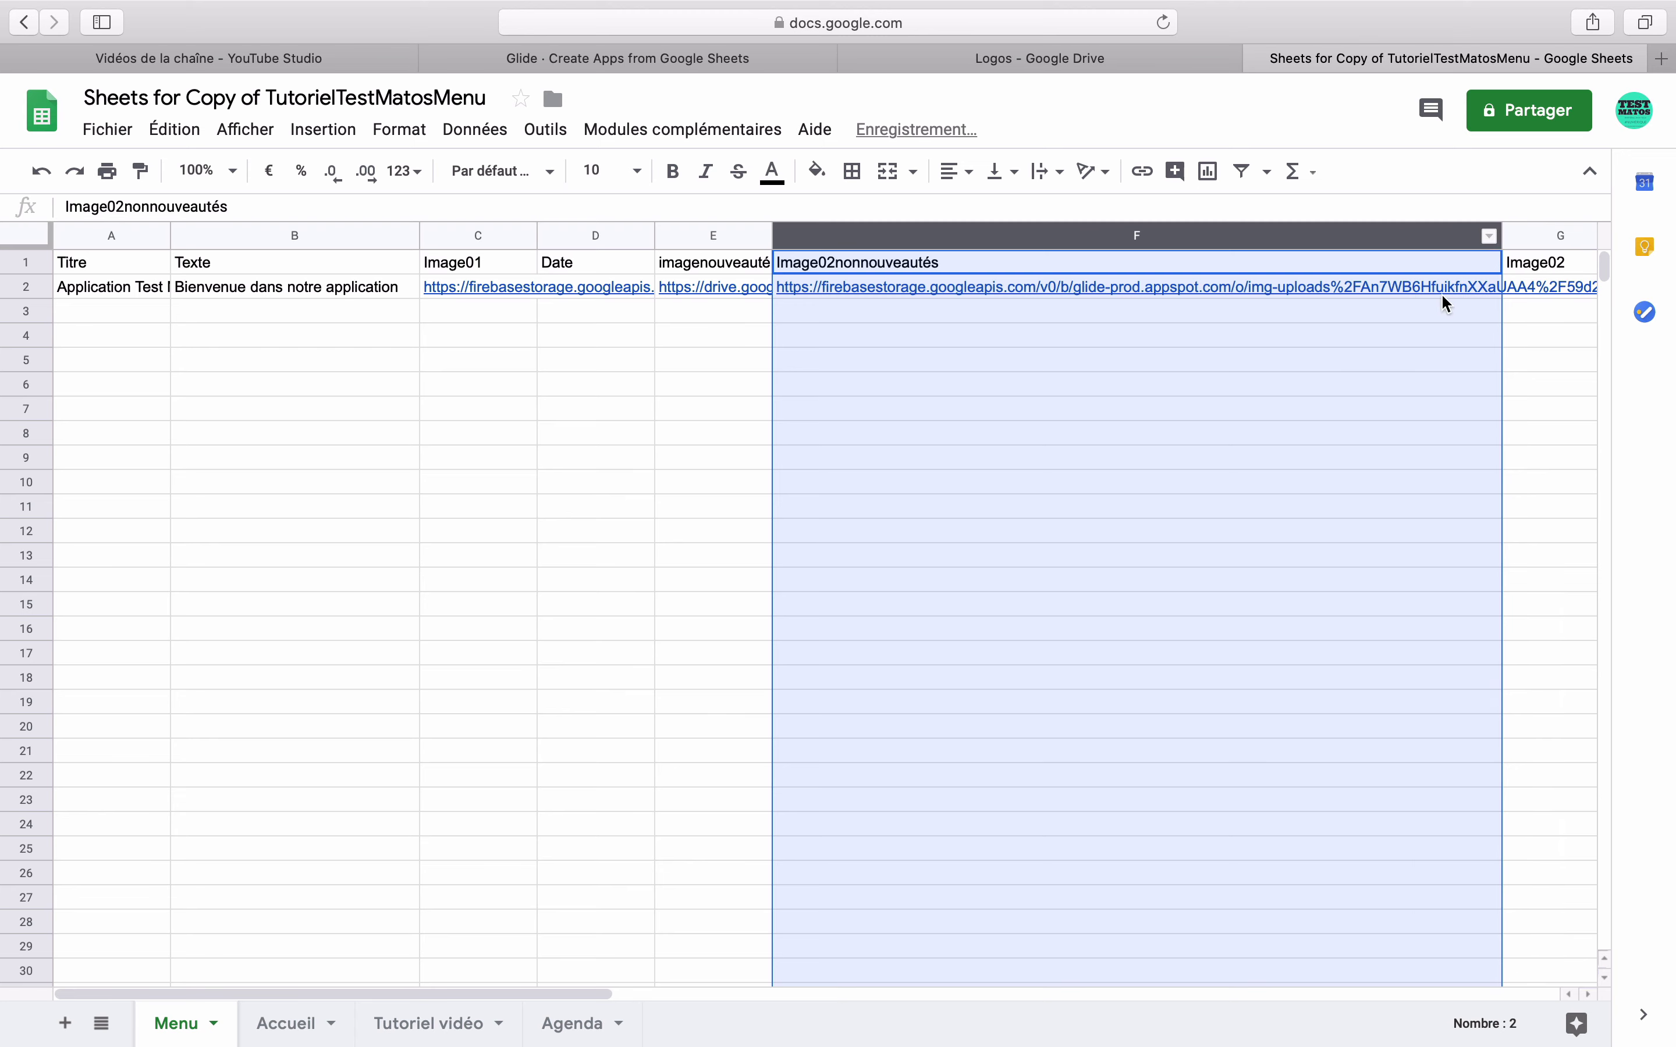
drag(594, 993, 980, 983)
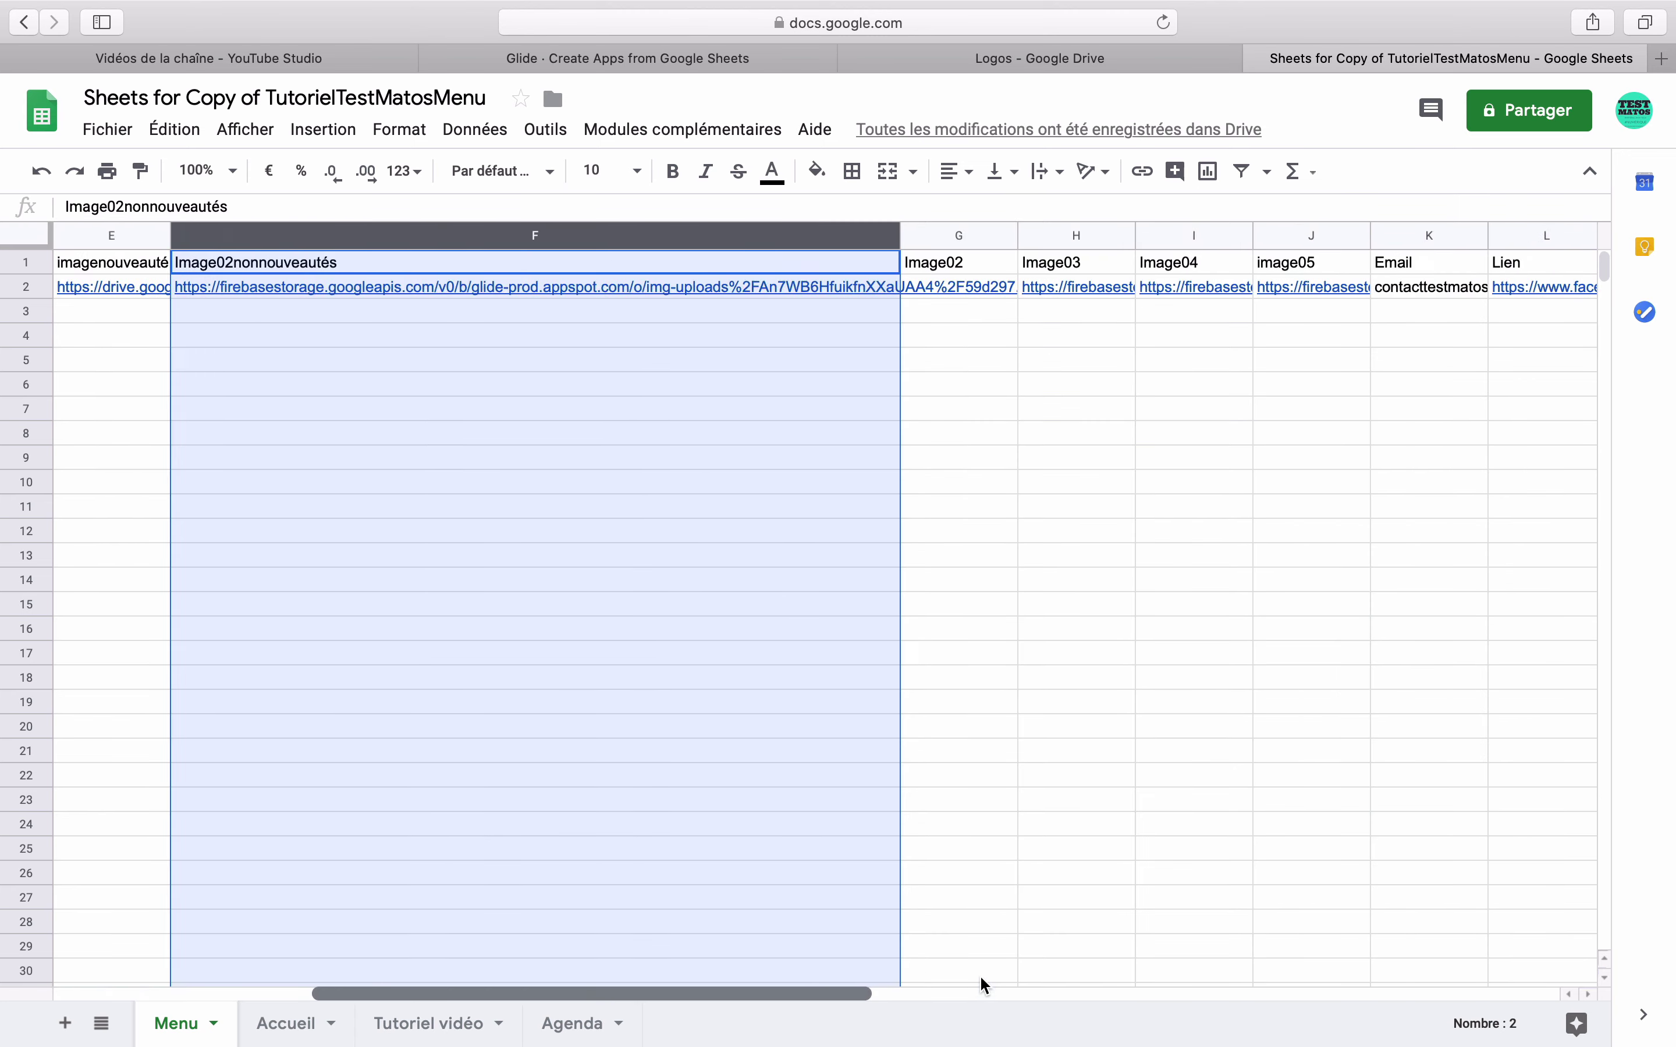
drag(835, 995, 645, 997)
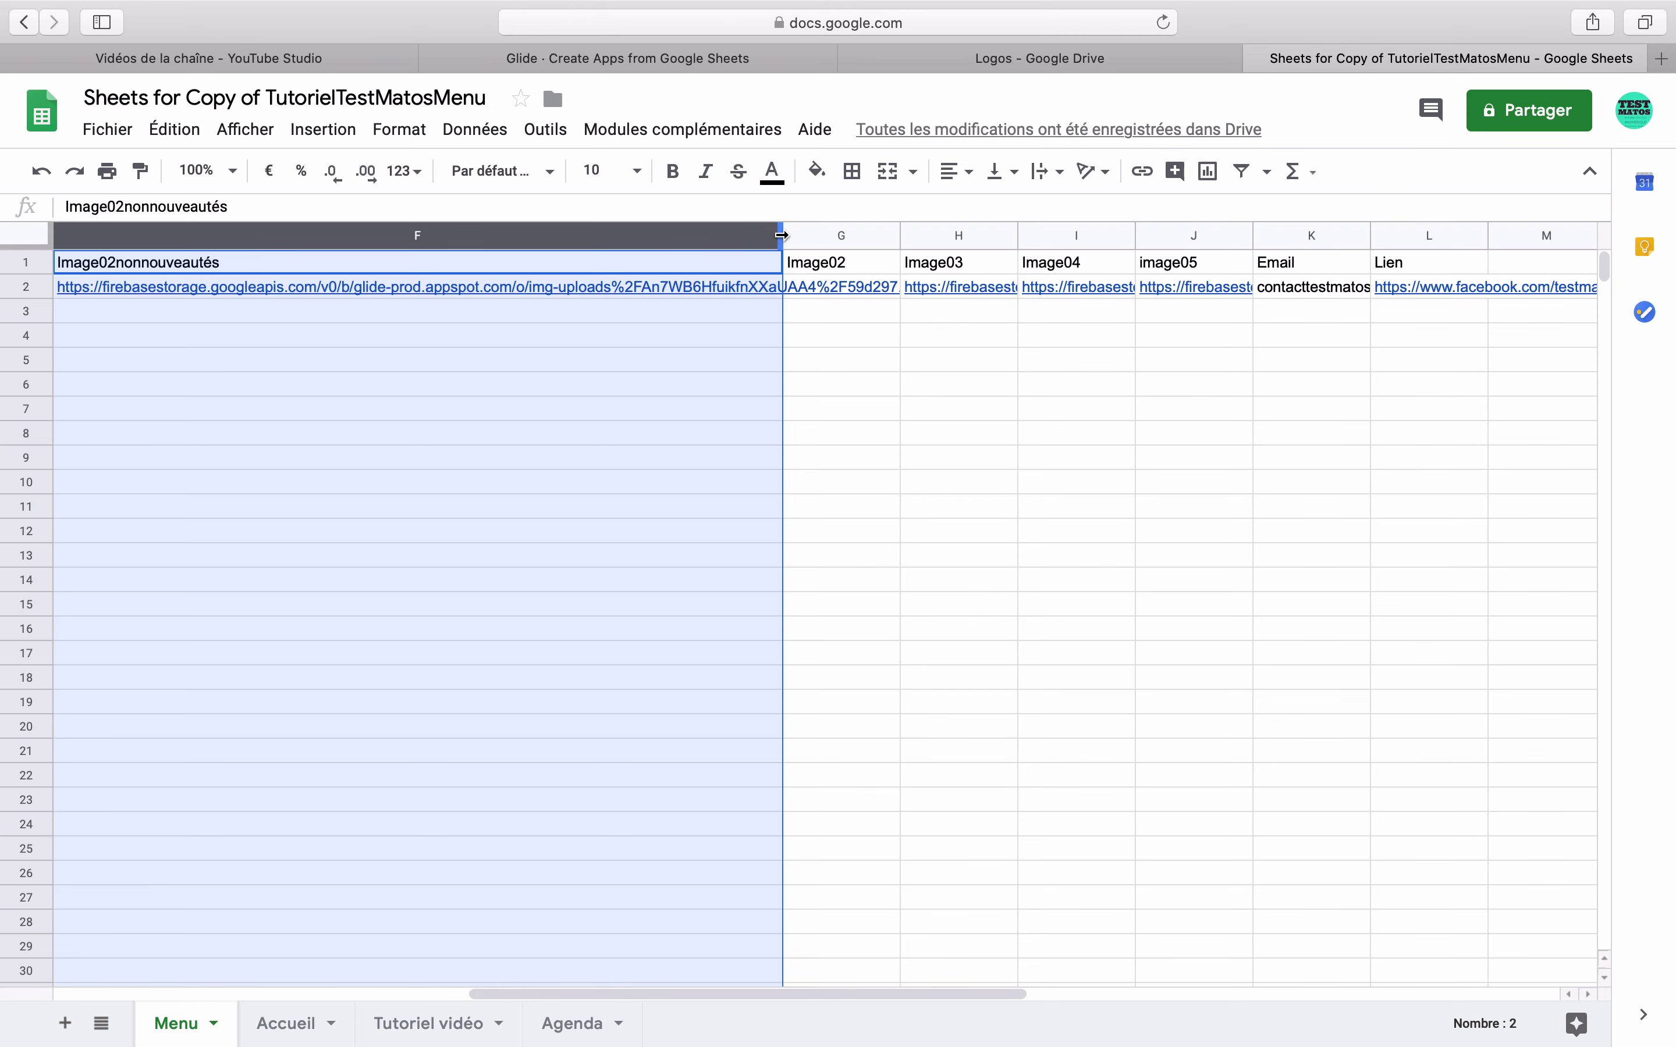
drag(784, 235, 1223, 235)
click(1248, 279)
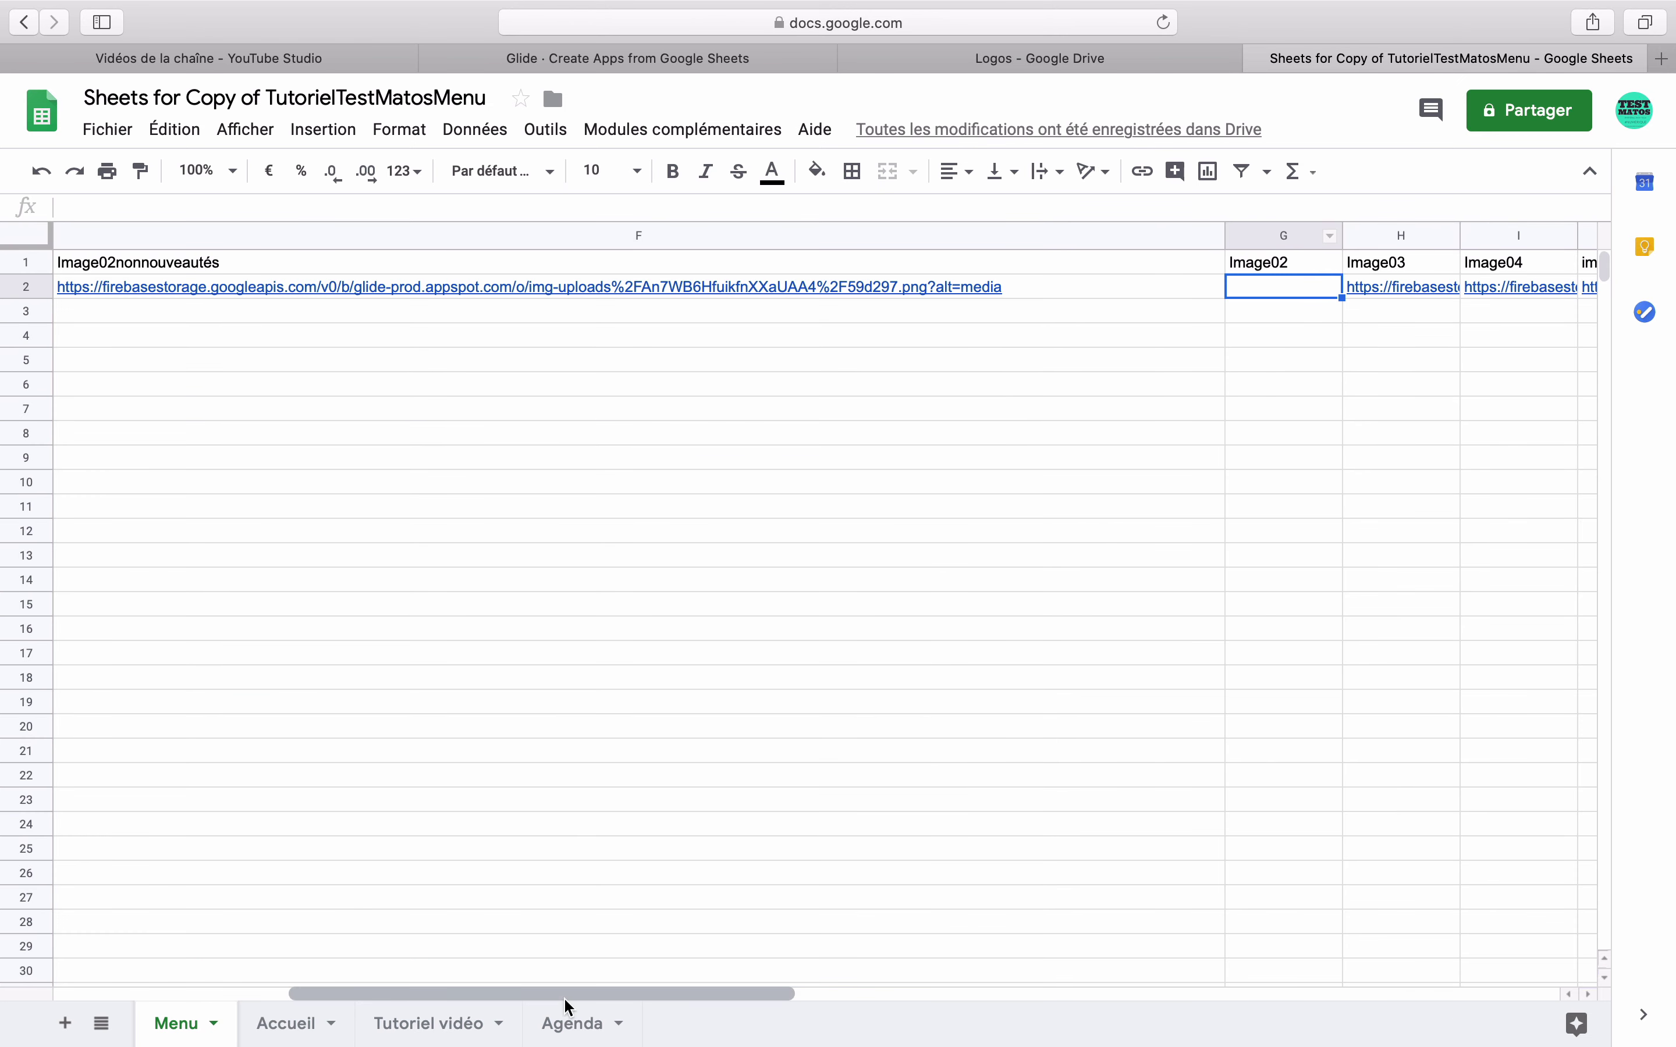
drag(569, 996, 443, 988)
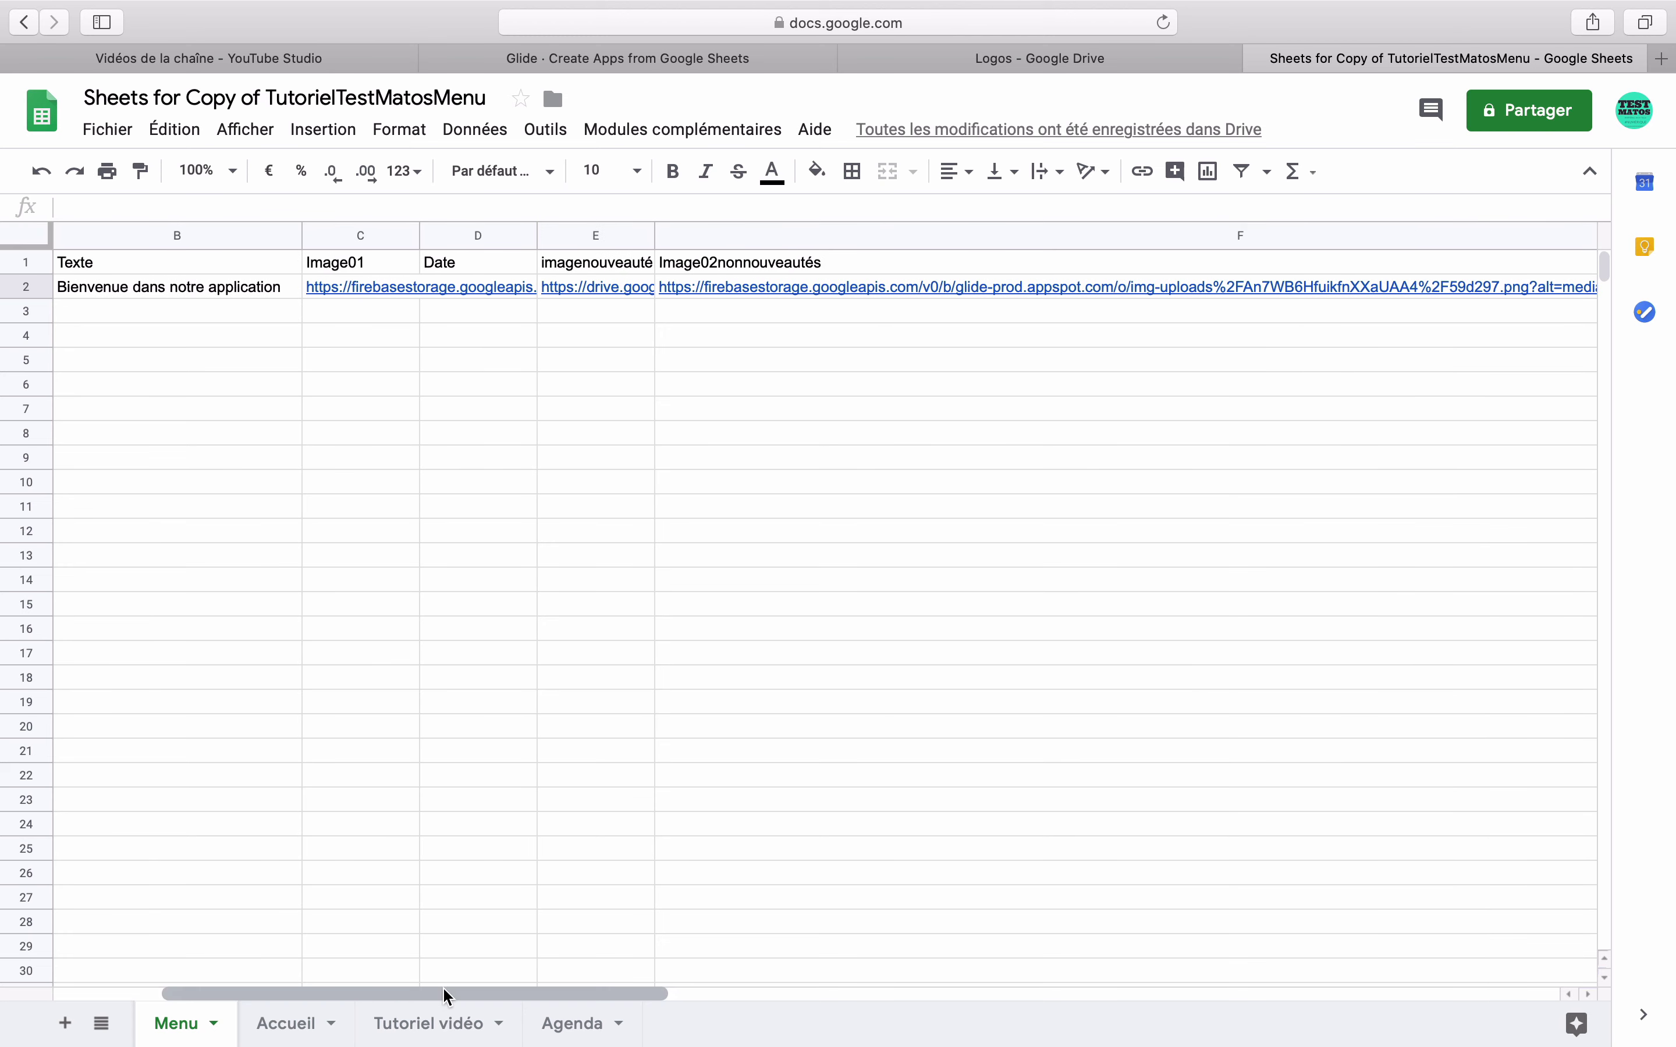
click(484, 236)
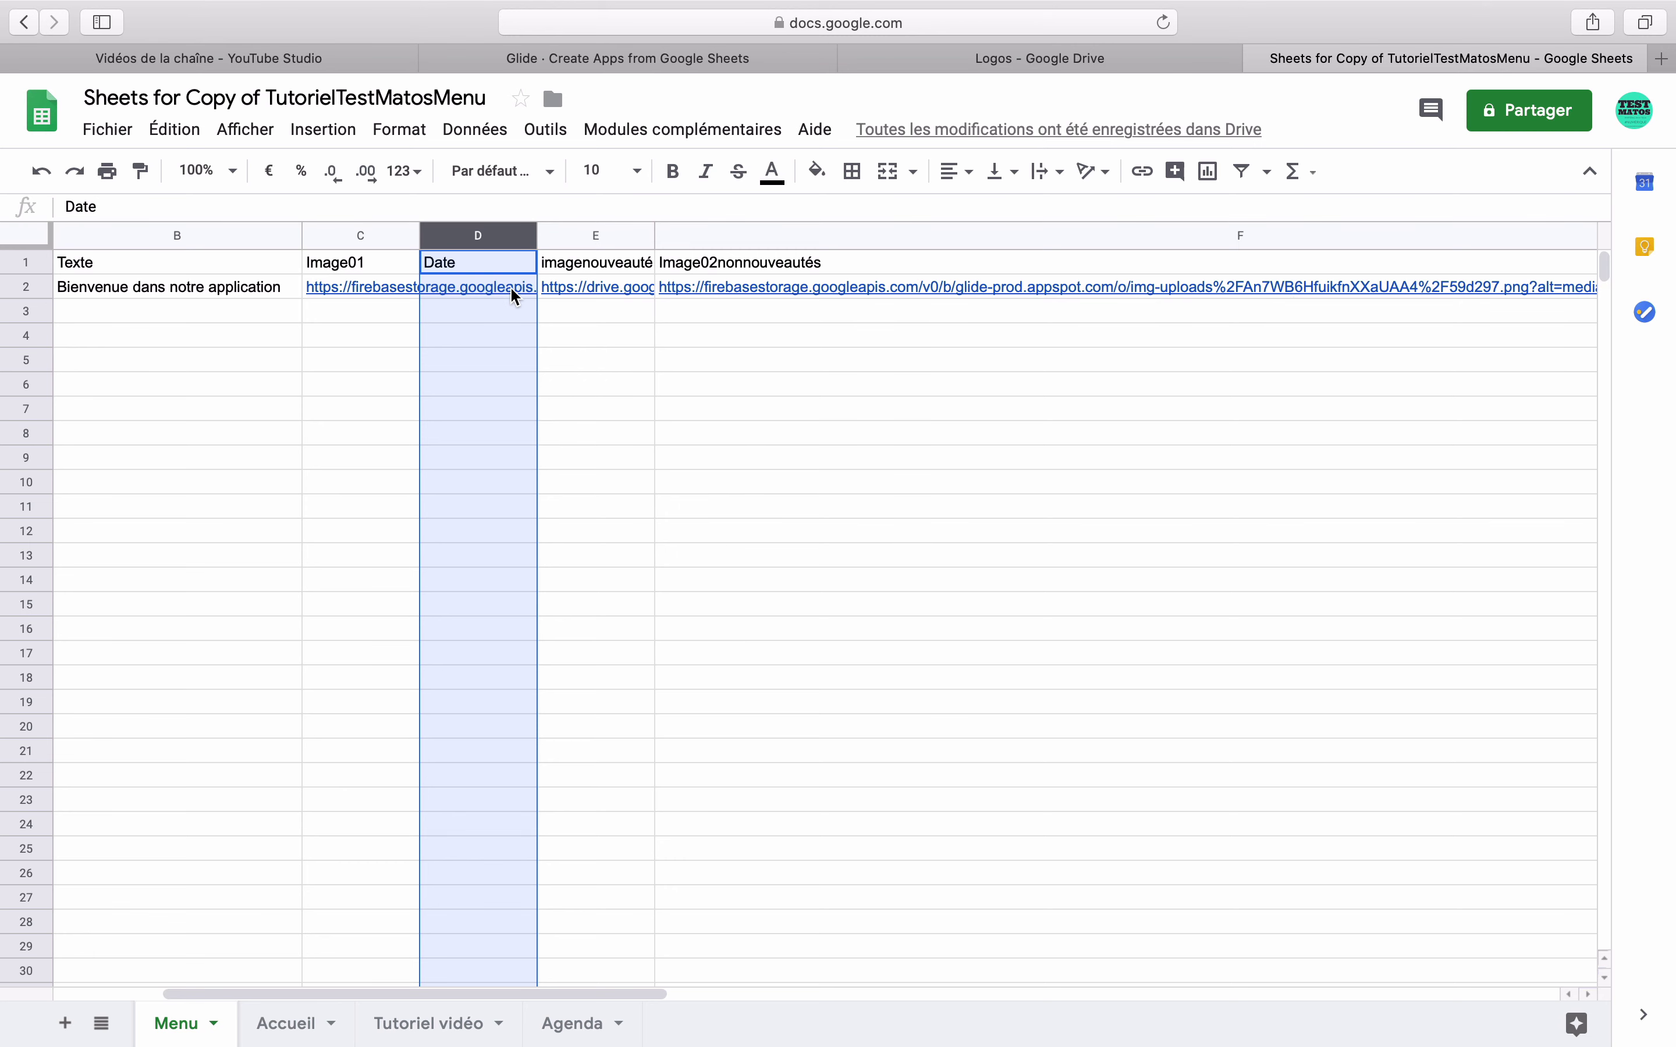
- Apply the Date number format to the whole Date column D
mouse_move(508, 294)
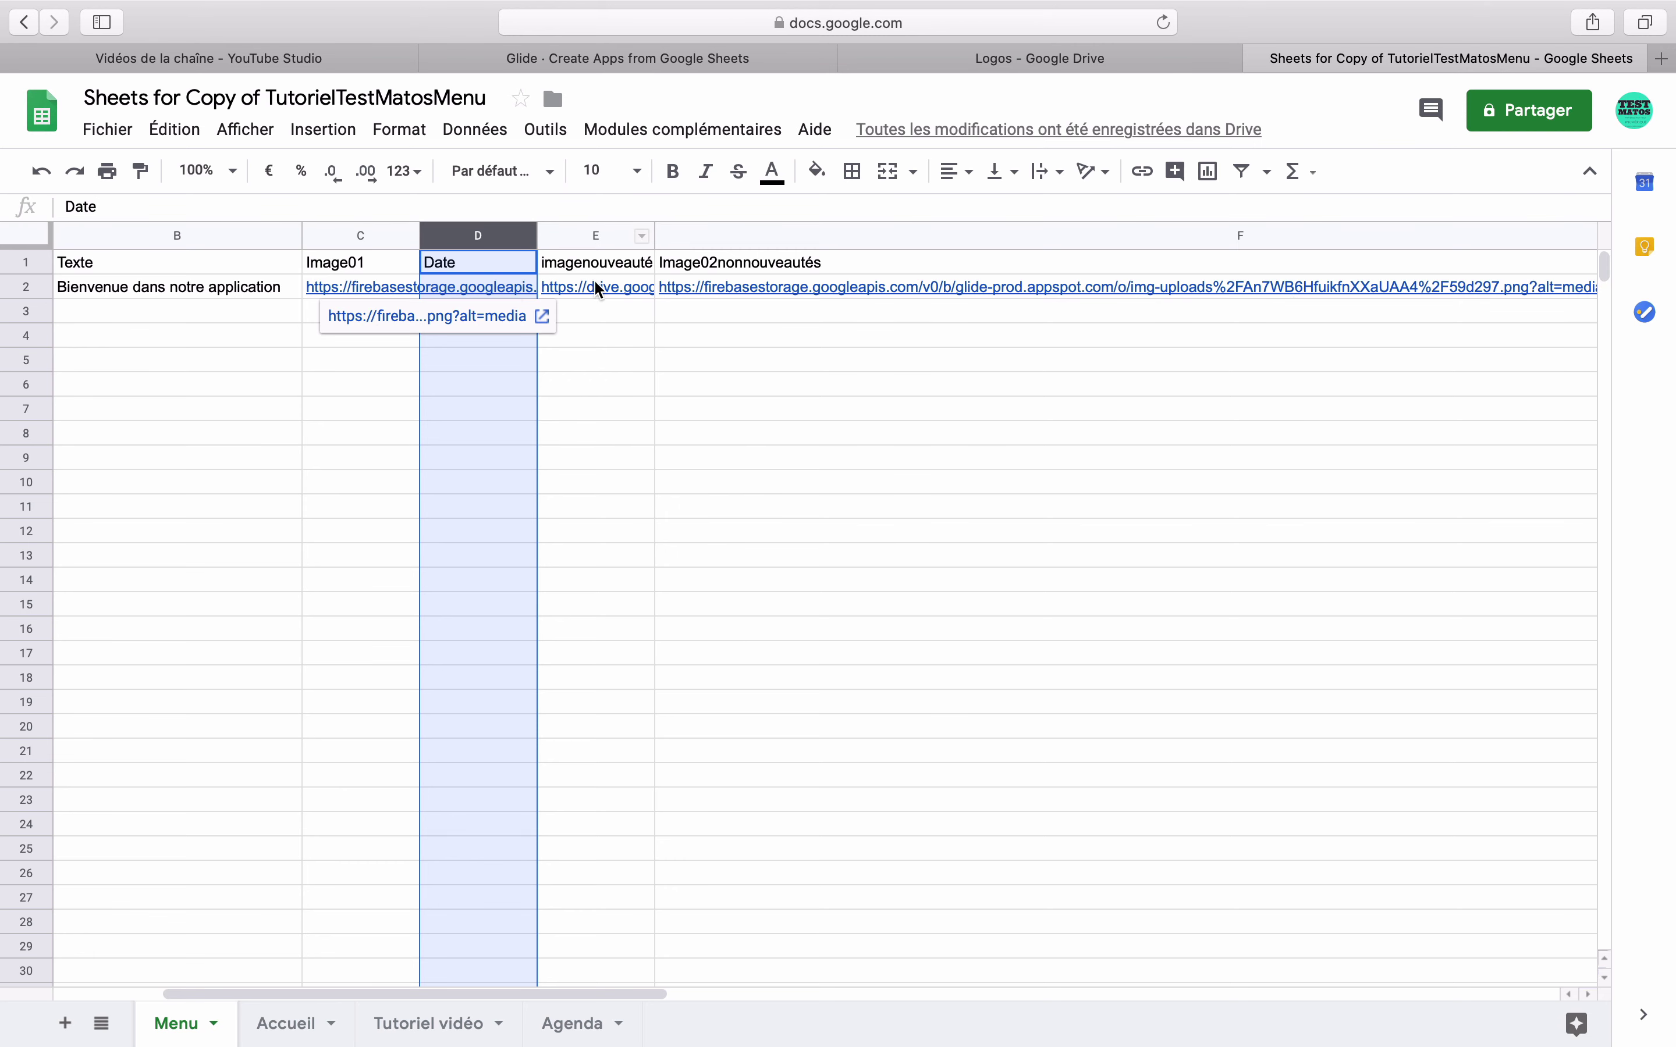
mouse_move(598, 289)
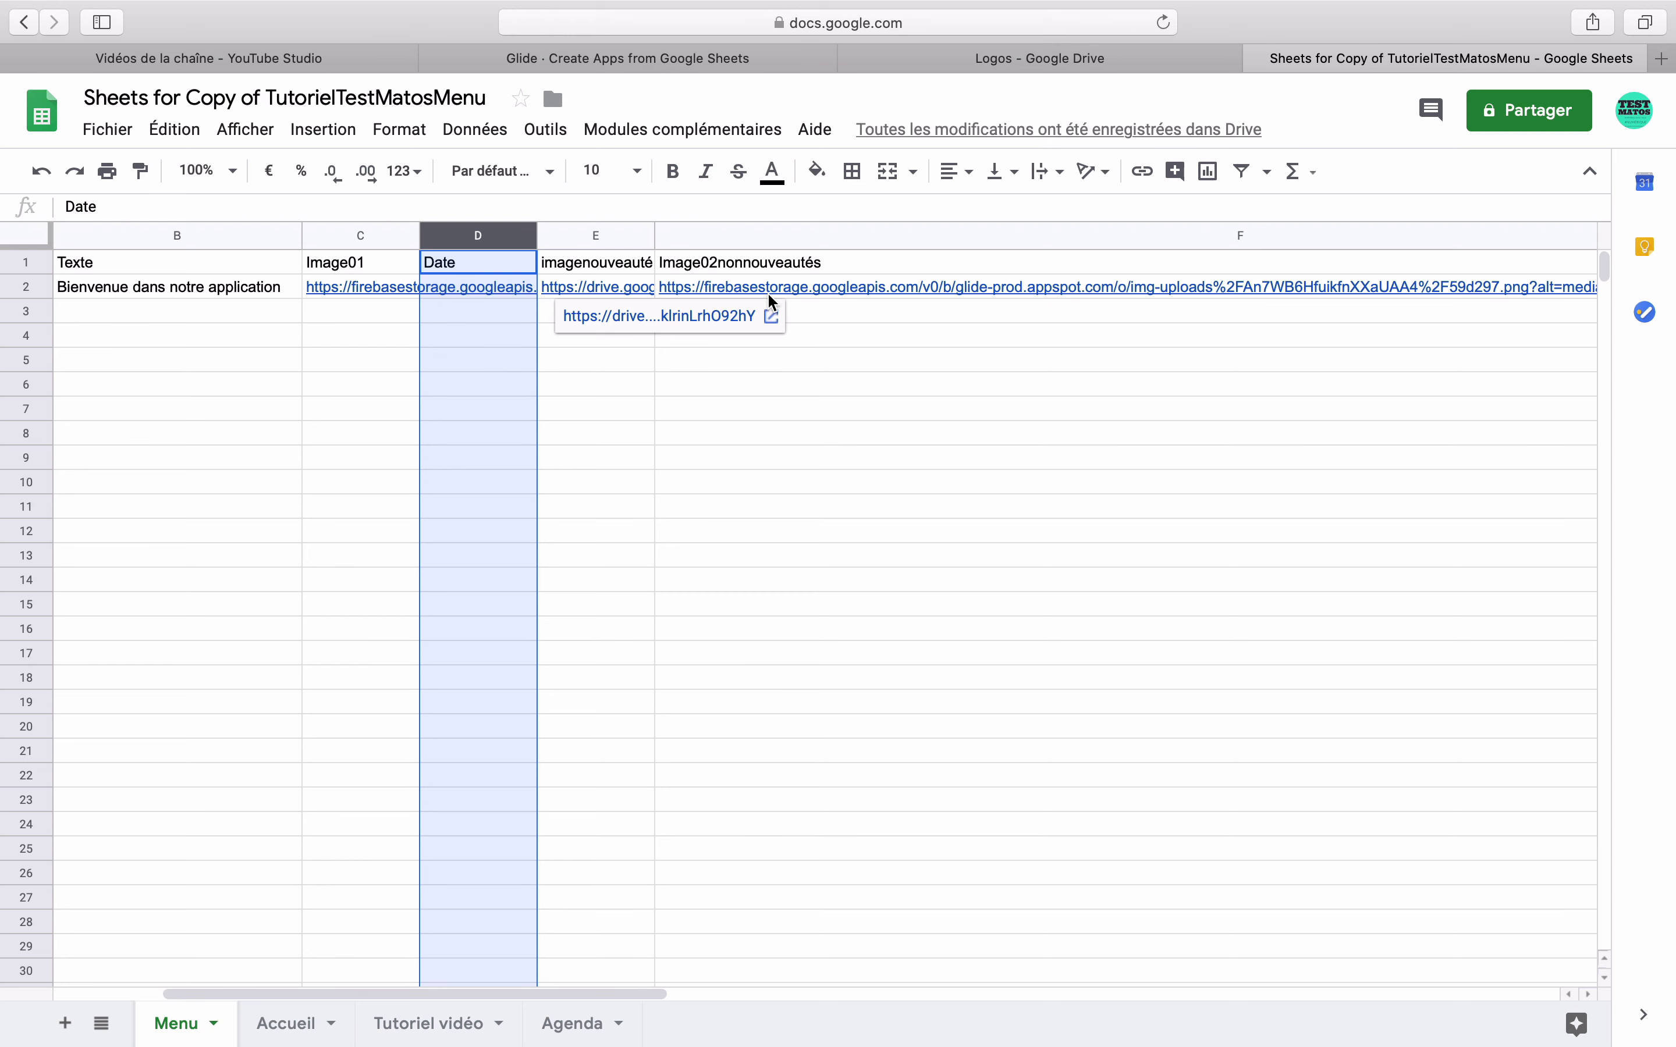
click(503, 287)
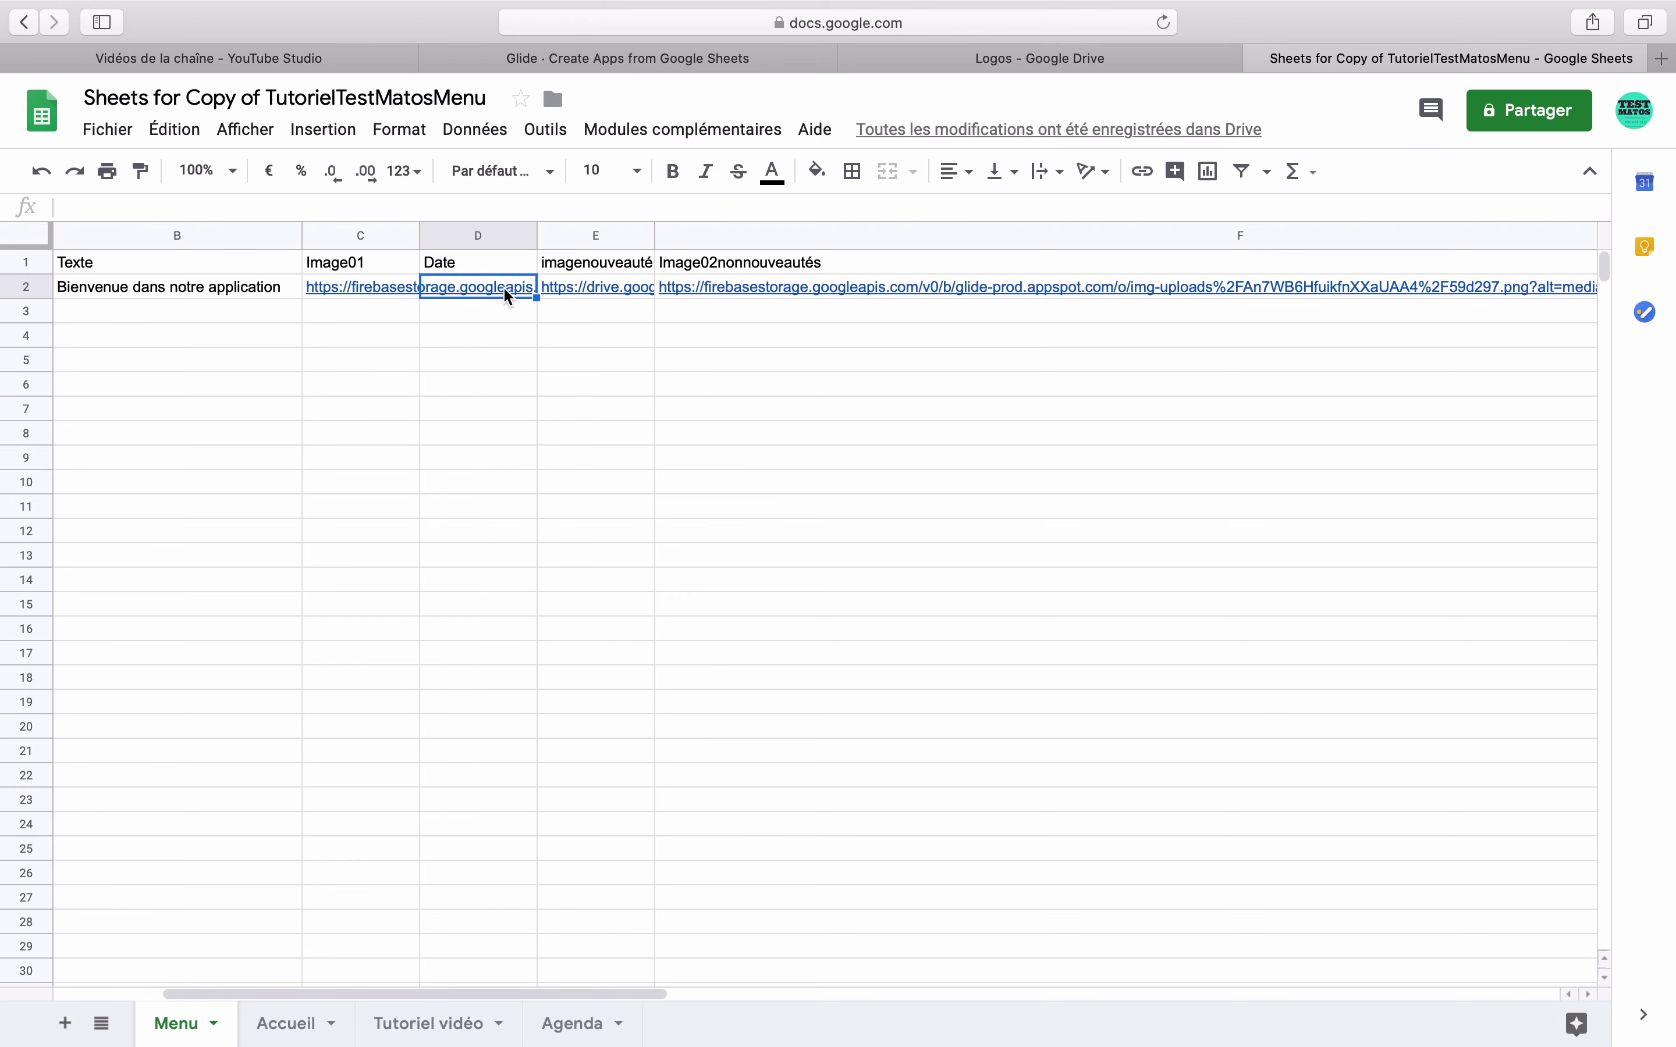
click(489, 233)
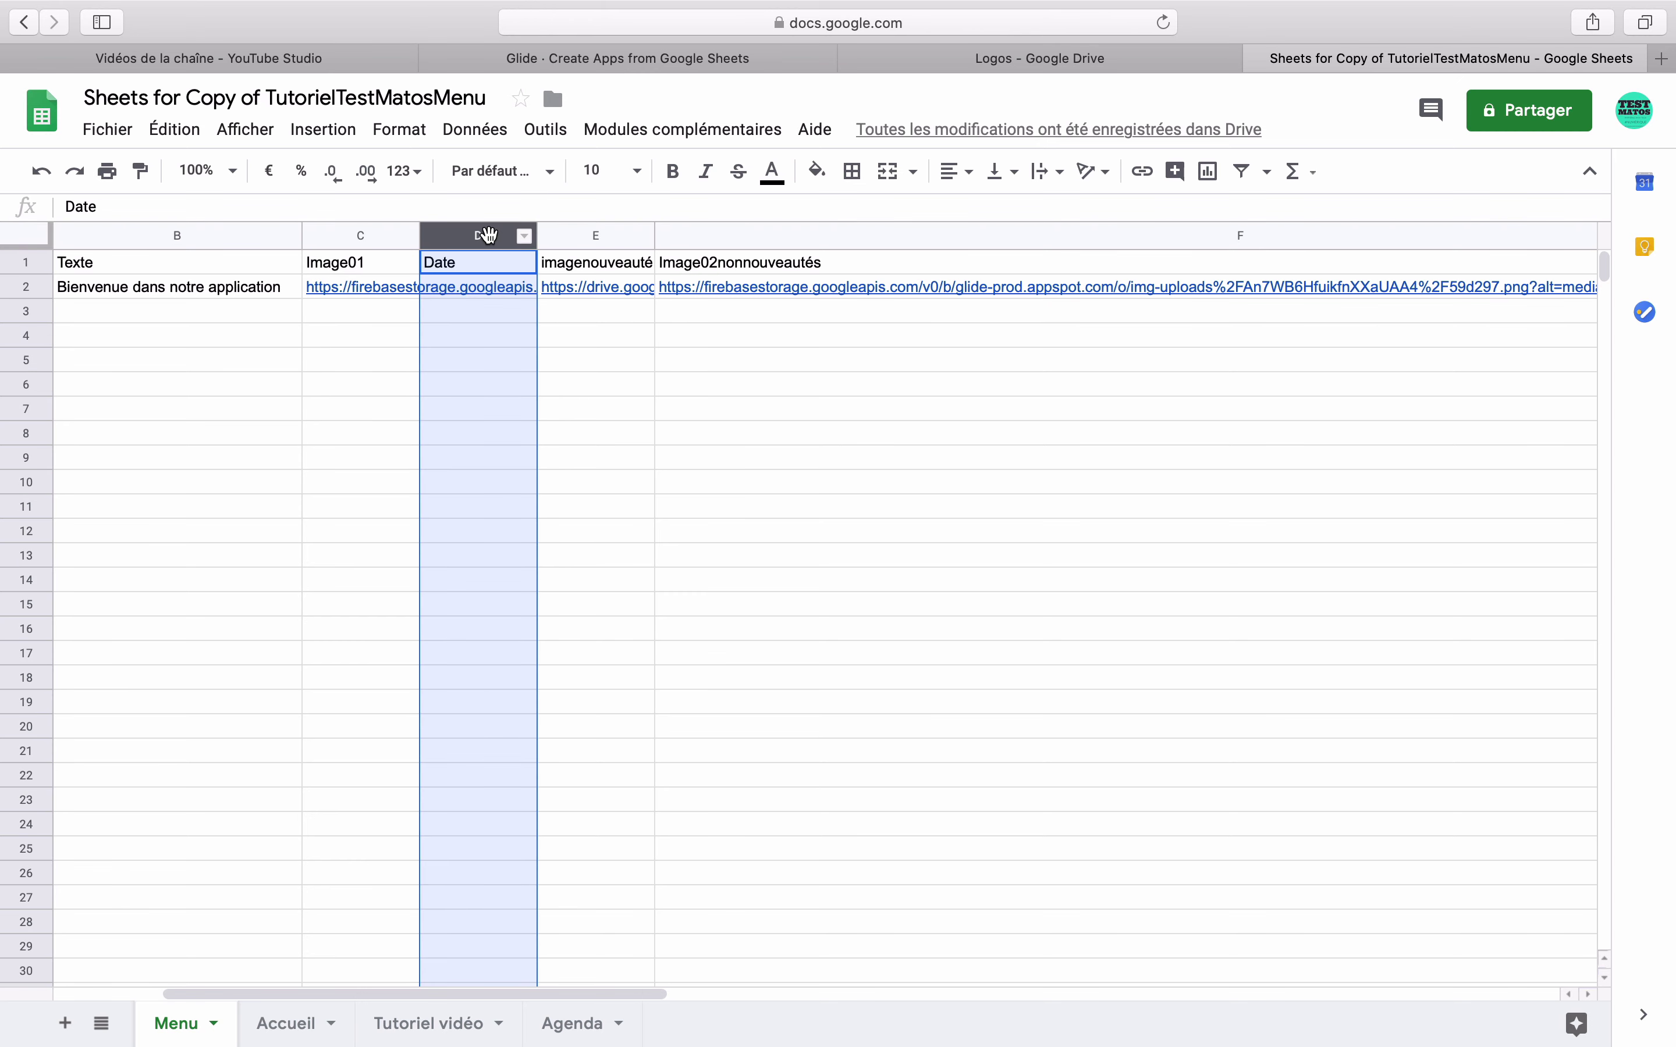
click(412, 135)
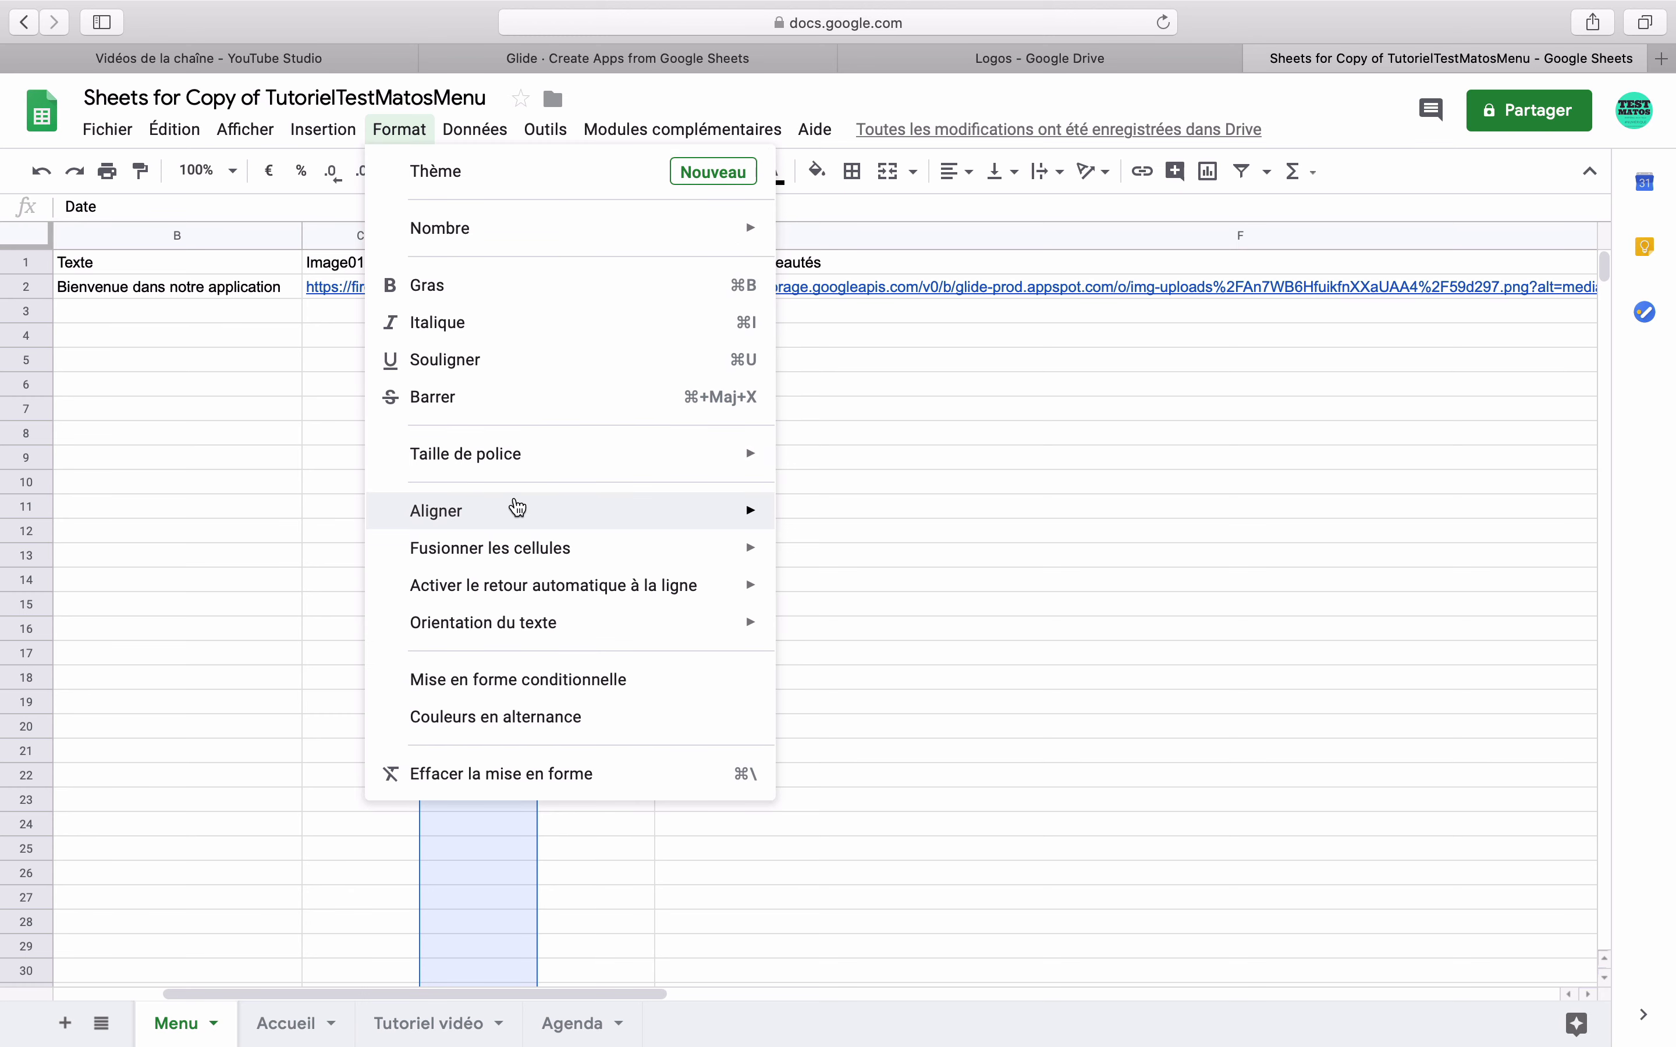
mouse_move(764, 228)
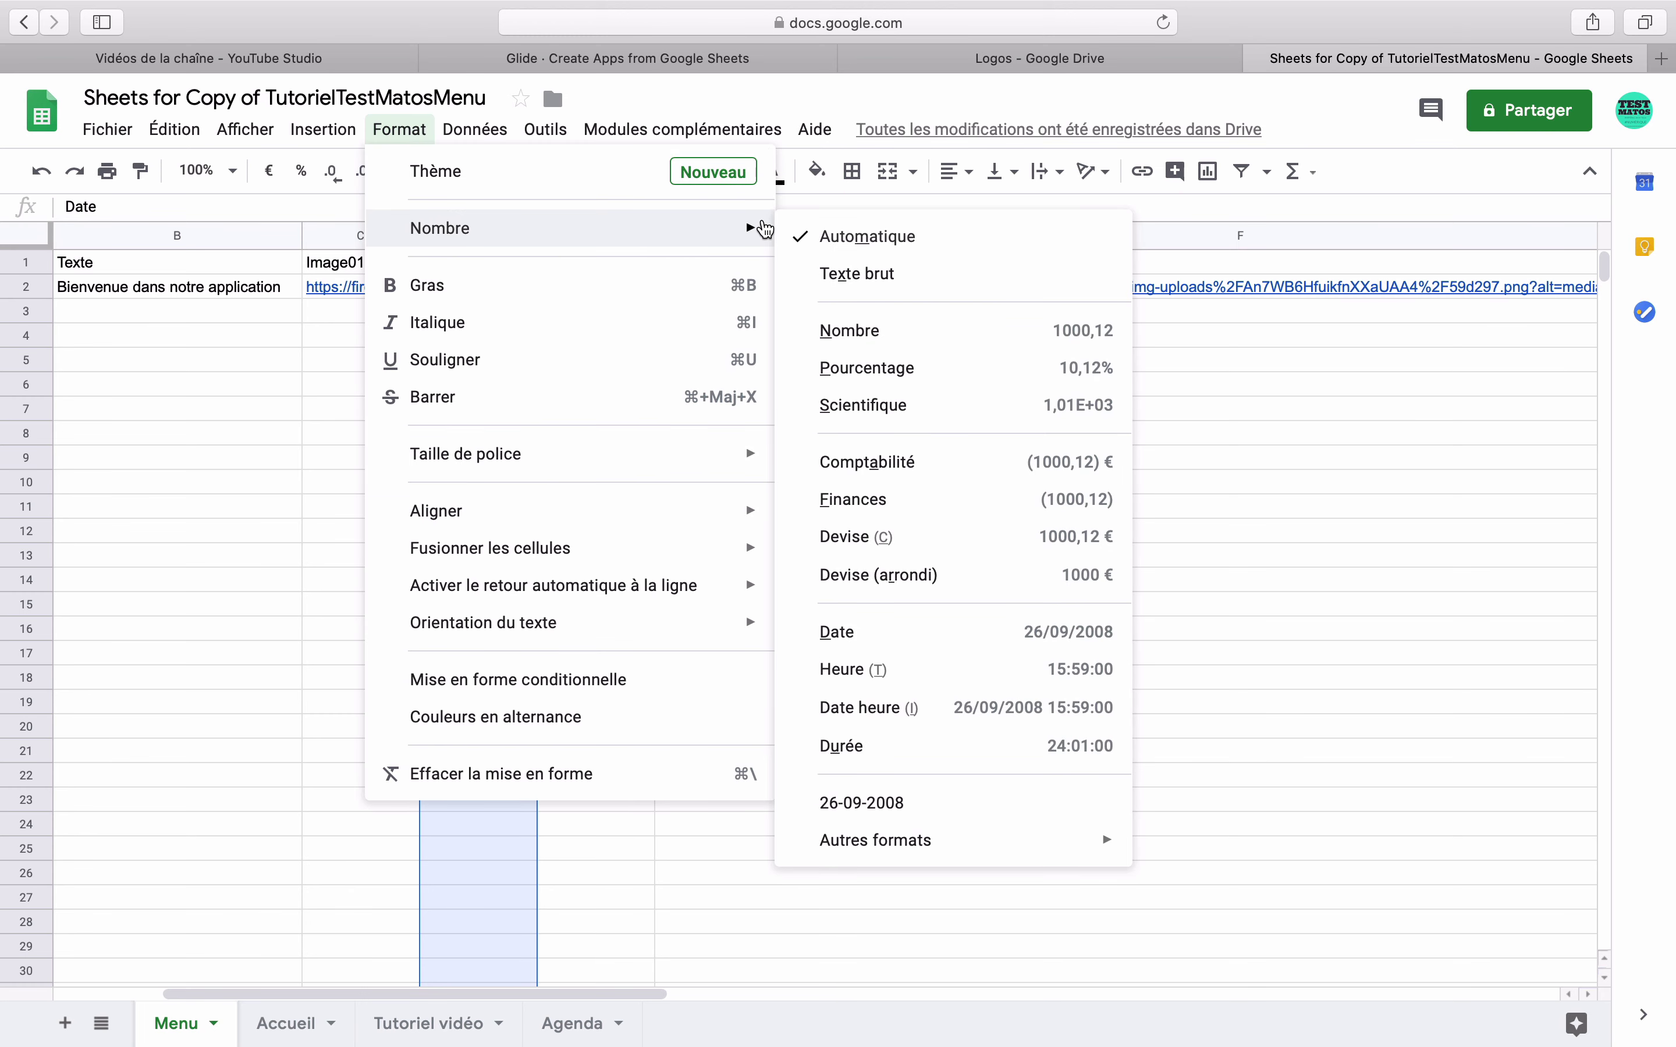
click(888, 641)
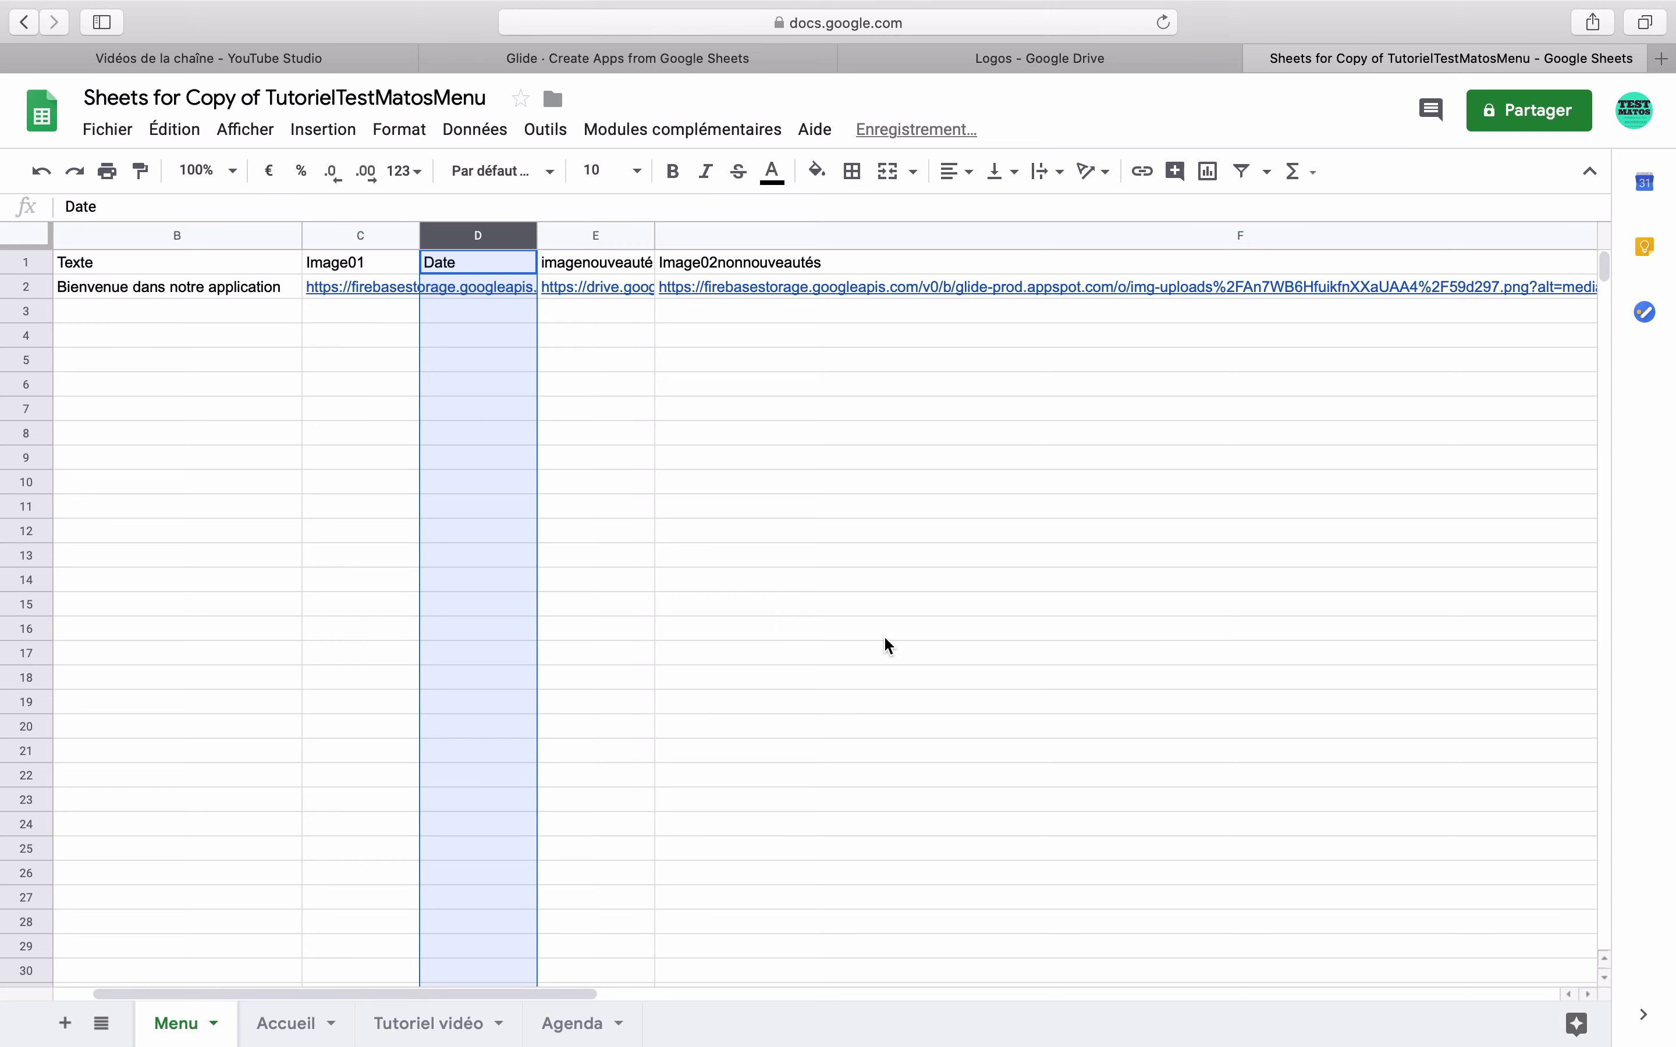
- Enter the date 20/02/2020 in cell D2
click(593, 309)
click(501, 284)
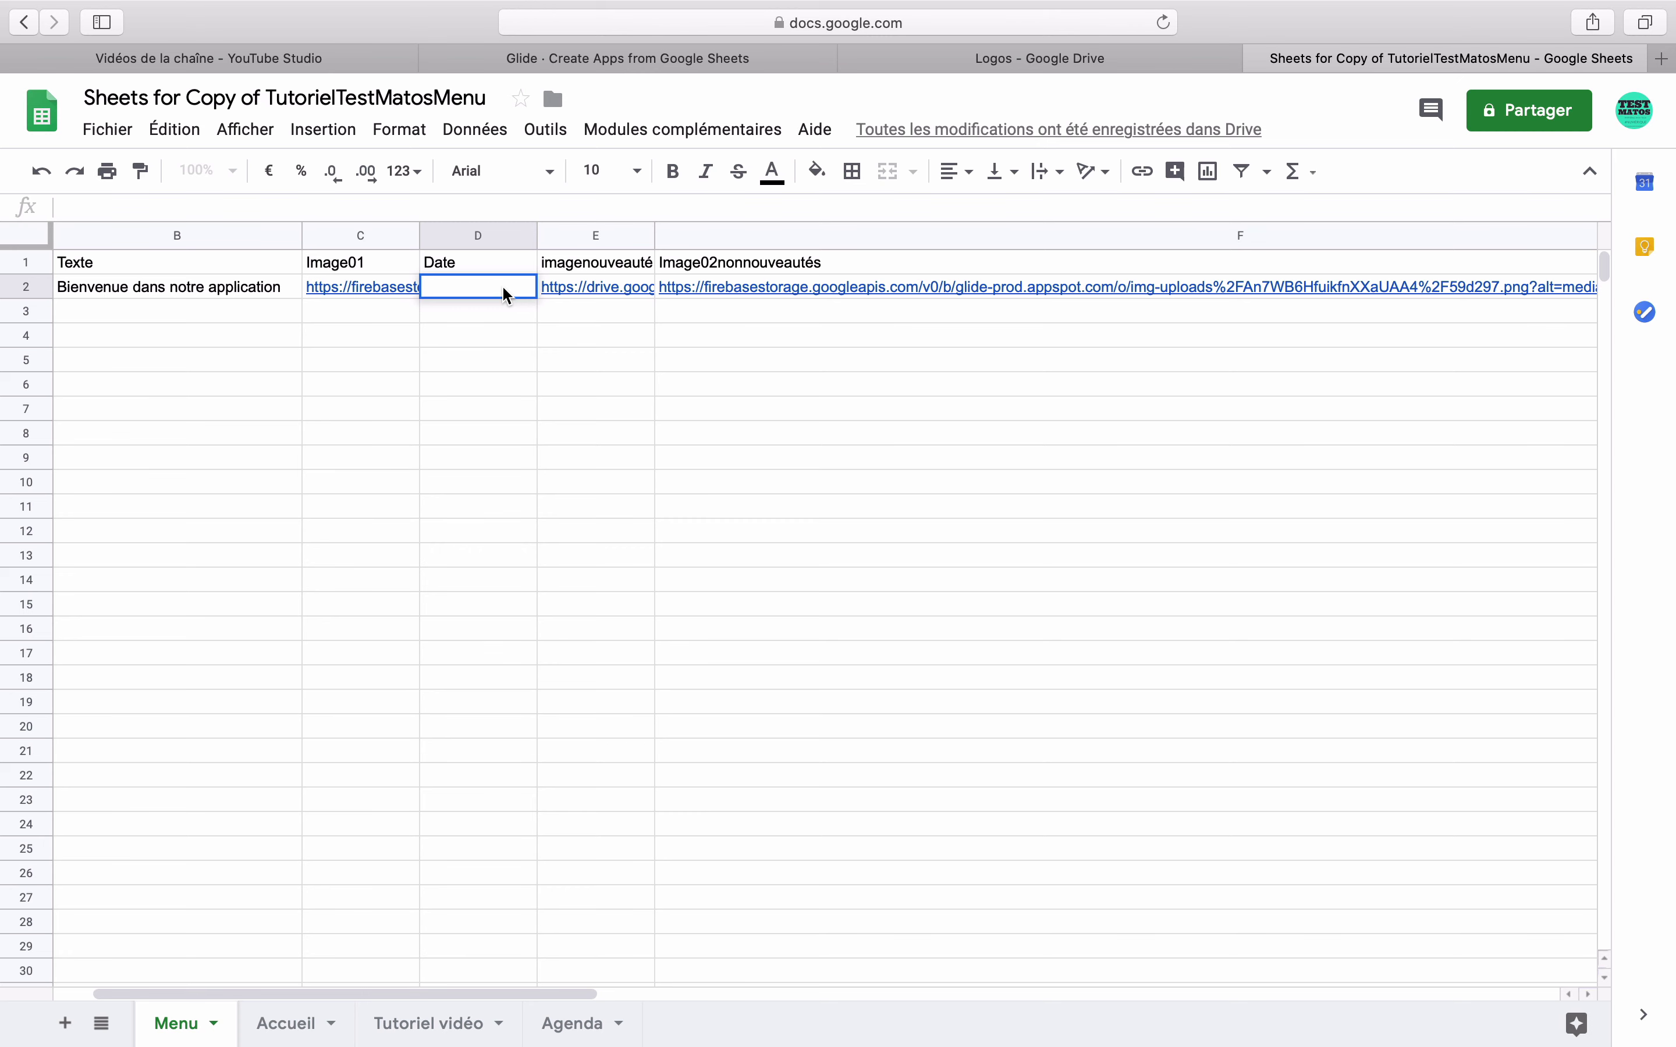
text(20/02/2020)
key(Return)
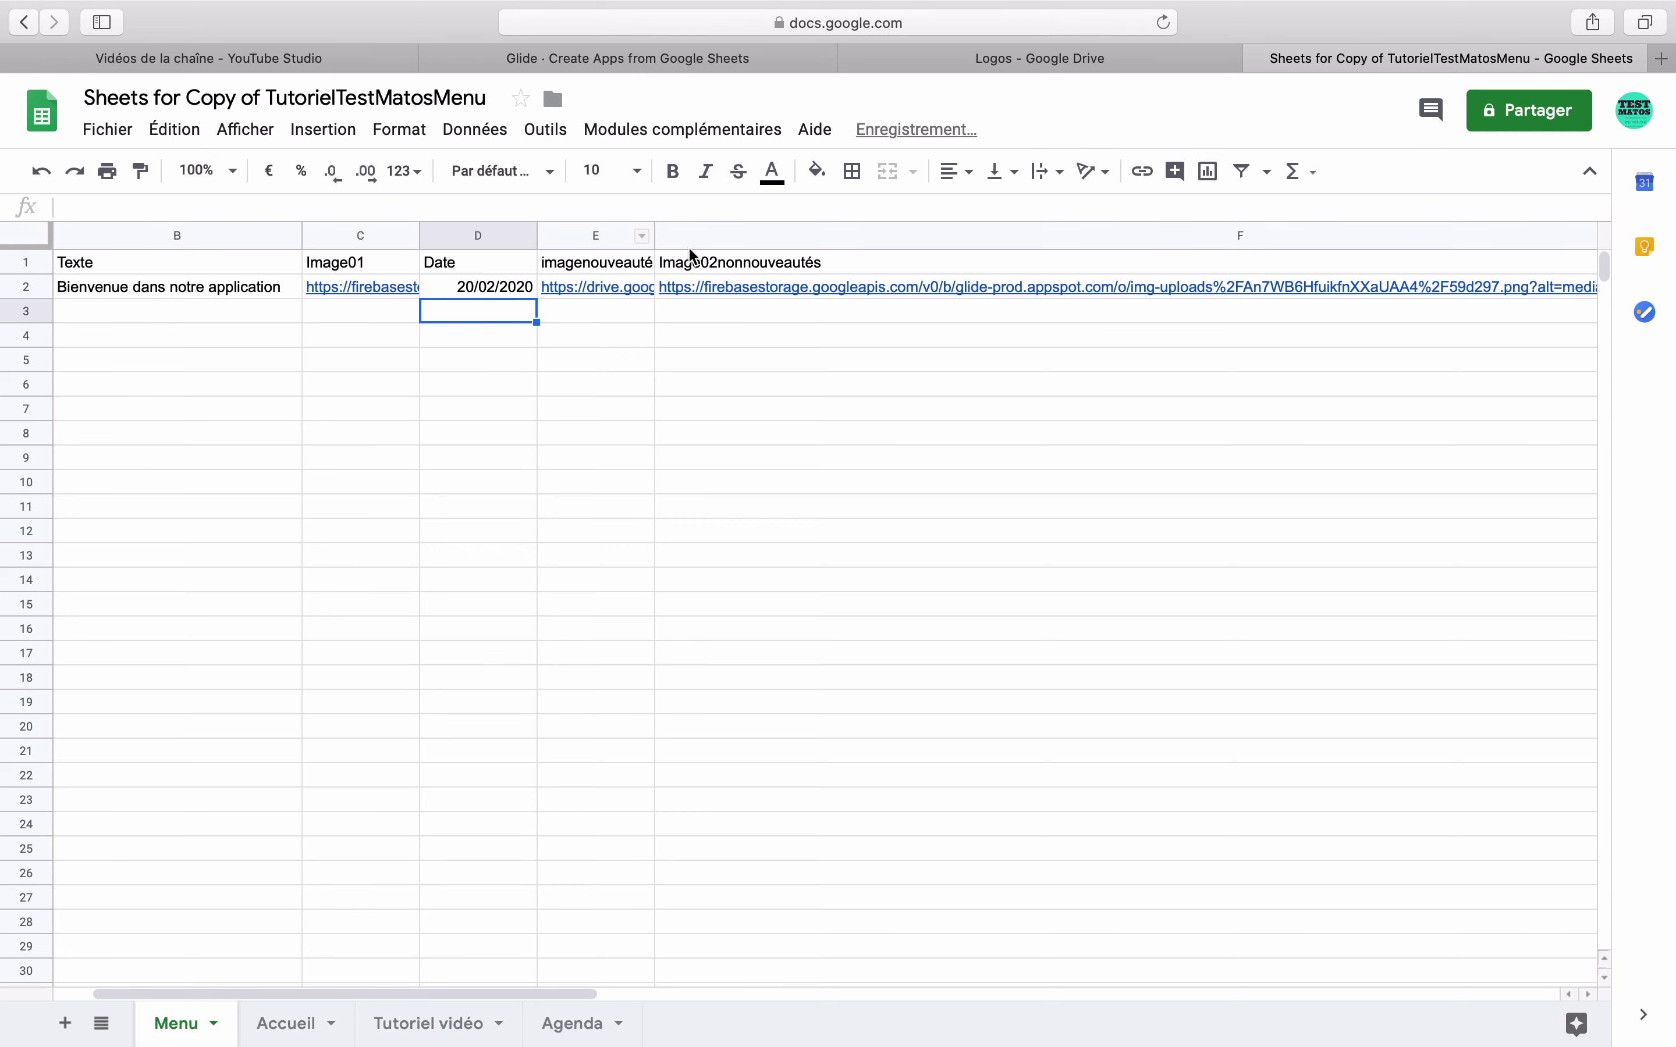
- Replace G2 with =SI(D2>today();E2;F2) so the image link depends on D2's date
click(1597, 236)
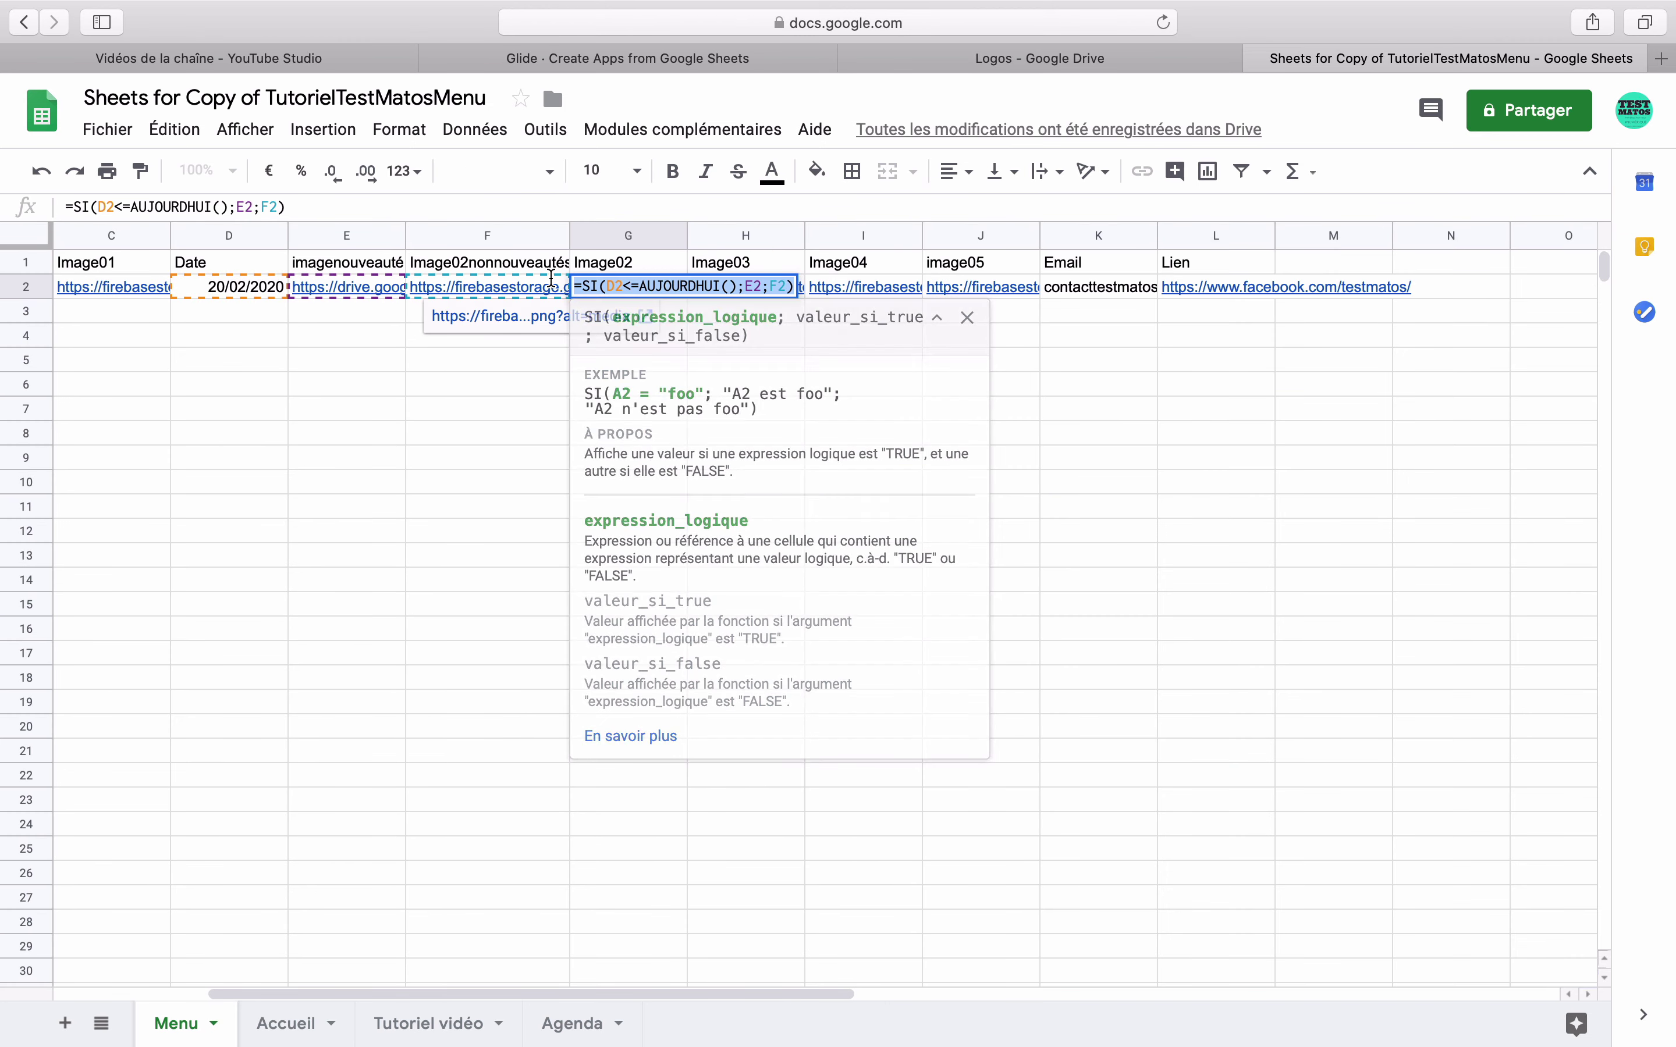
key(BackSpace)
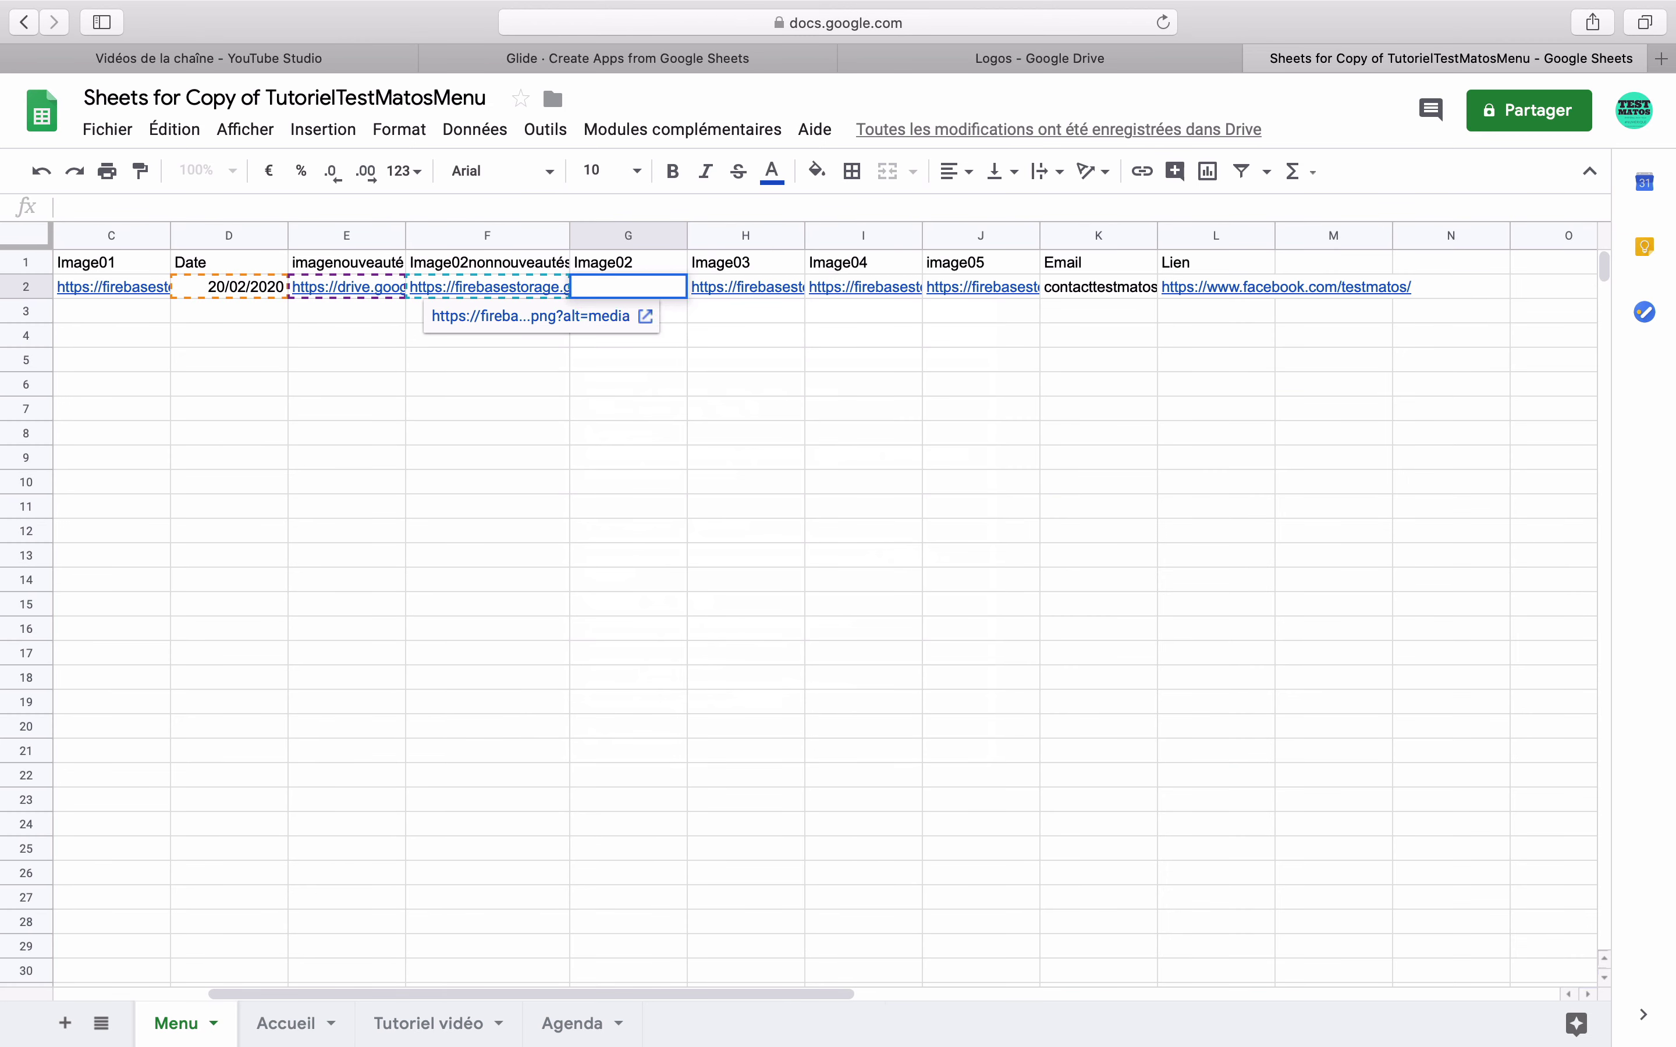
text(=)
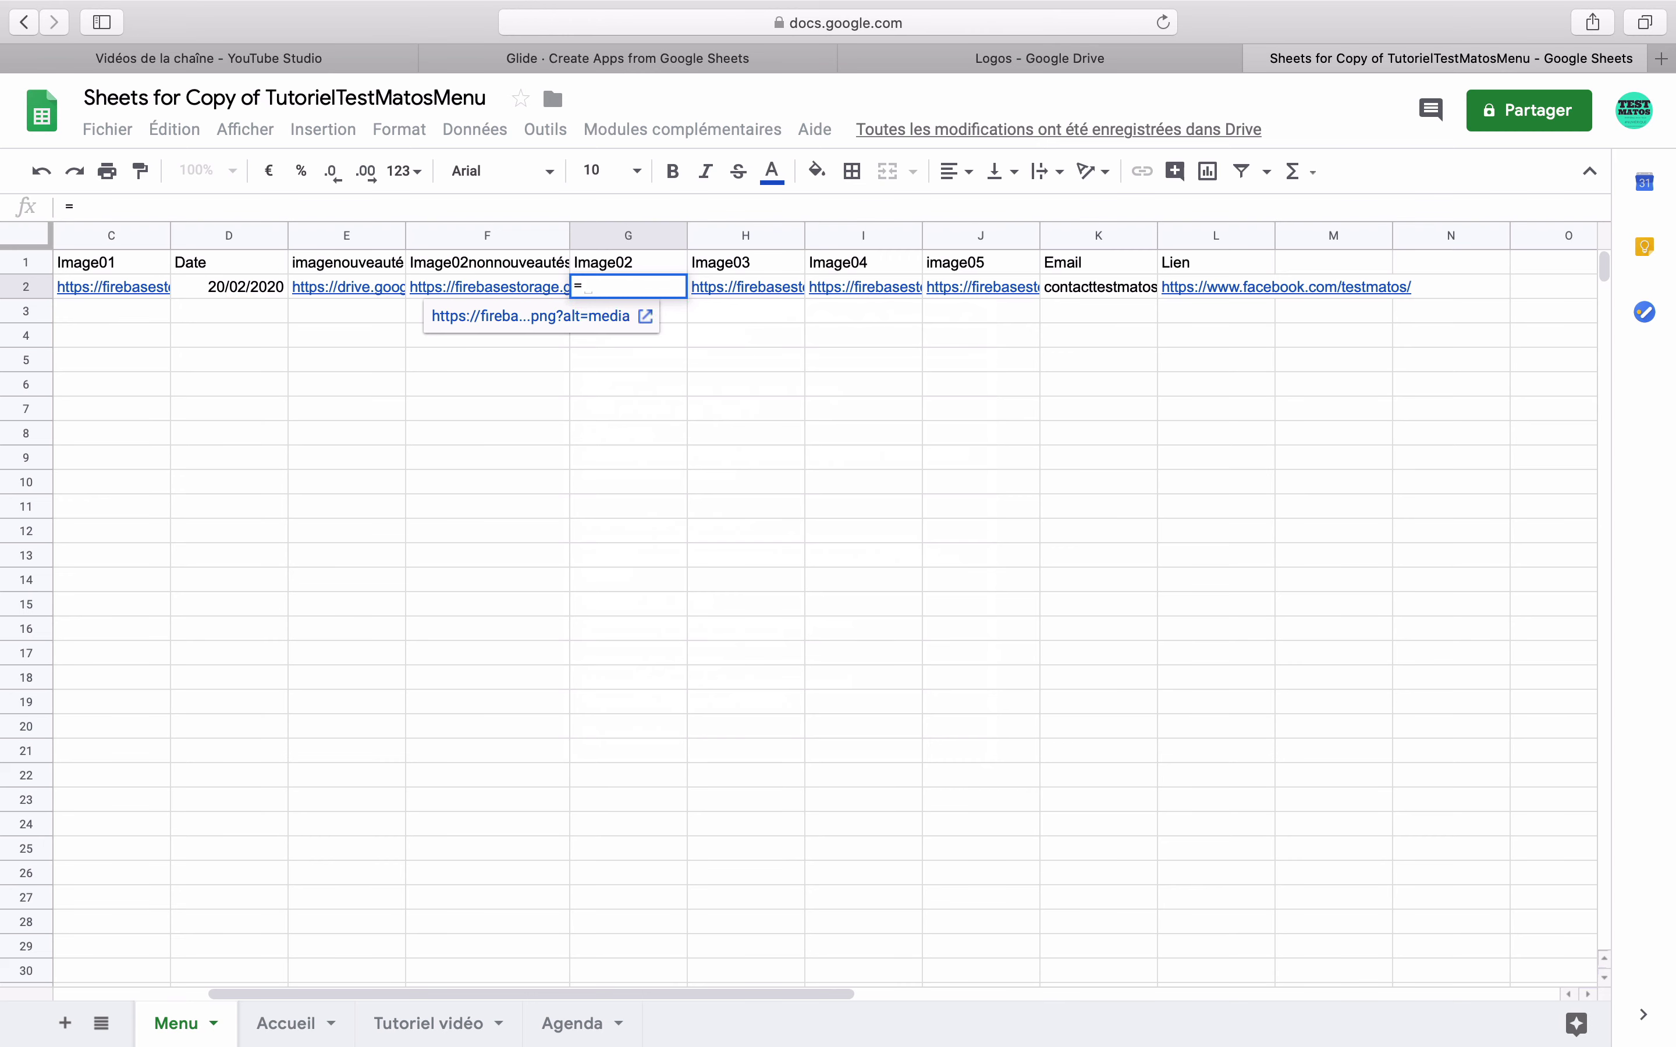
text(SI()
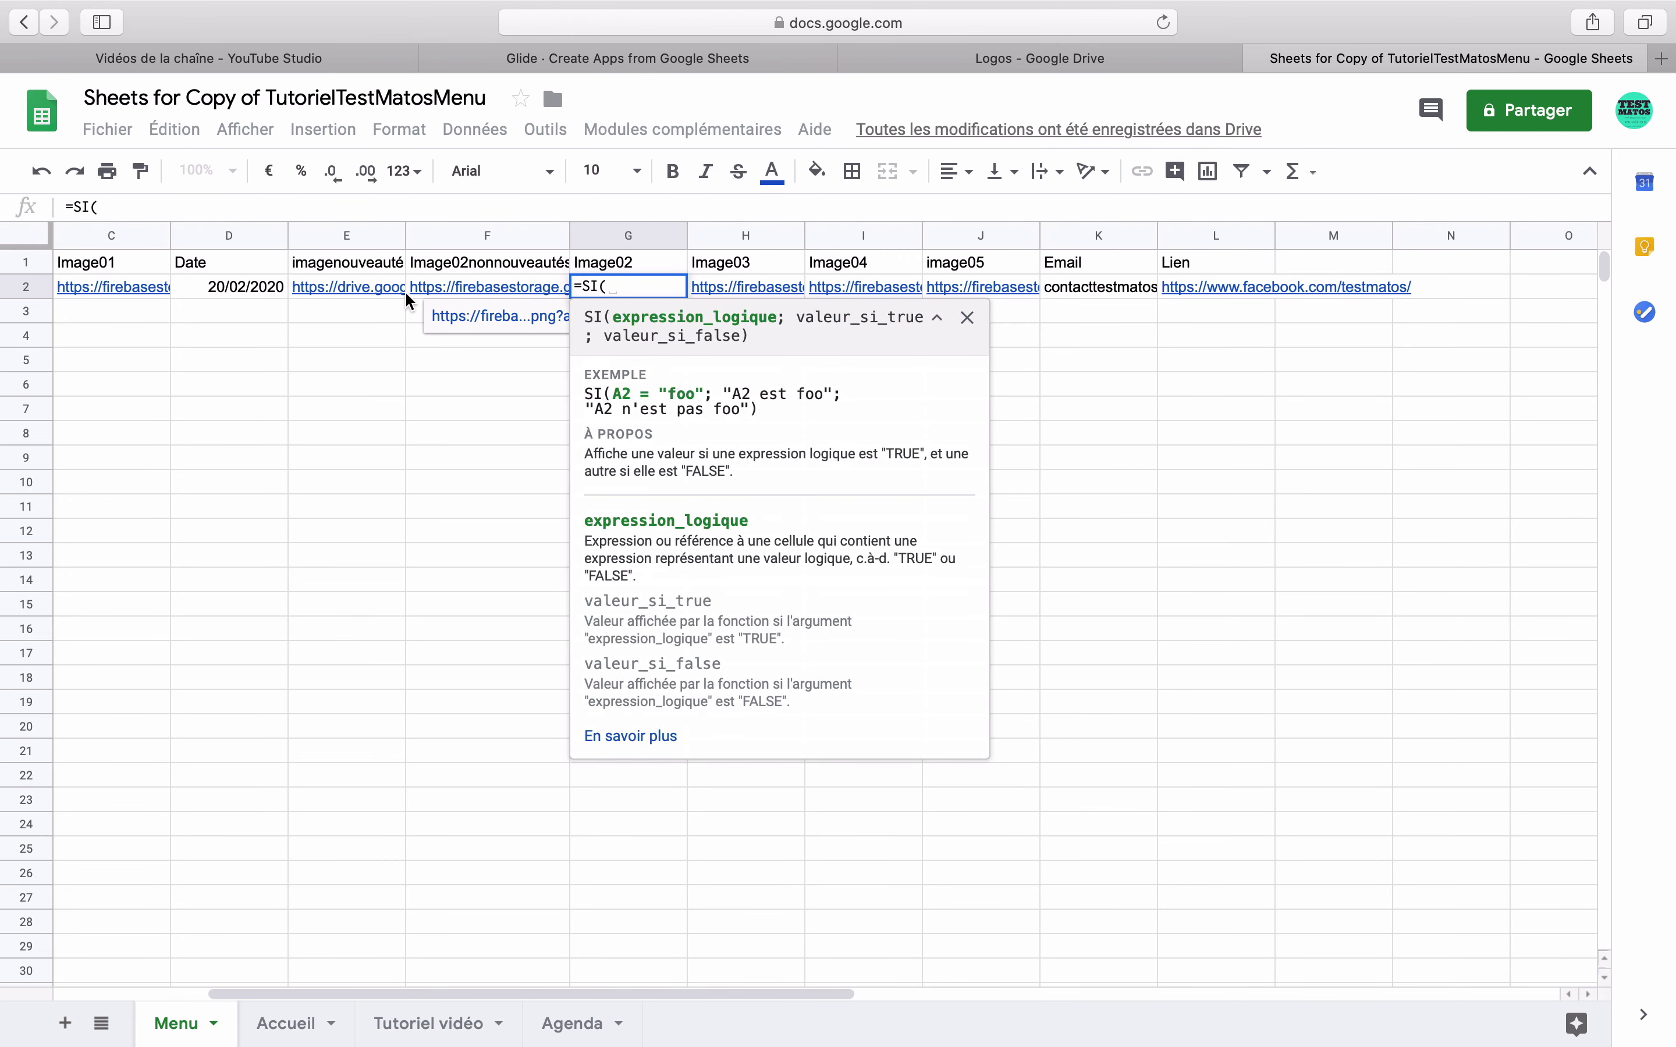
click(251, 286)
text(>)
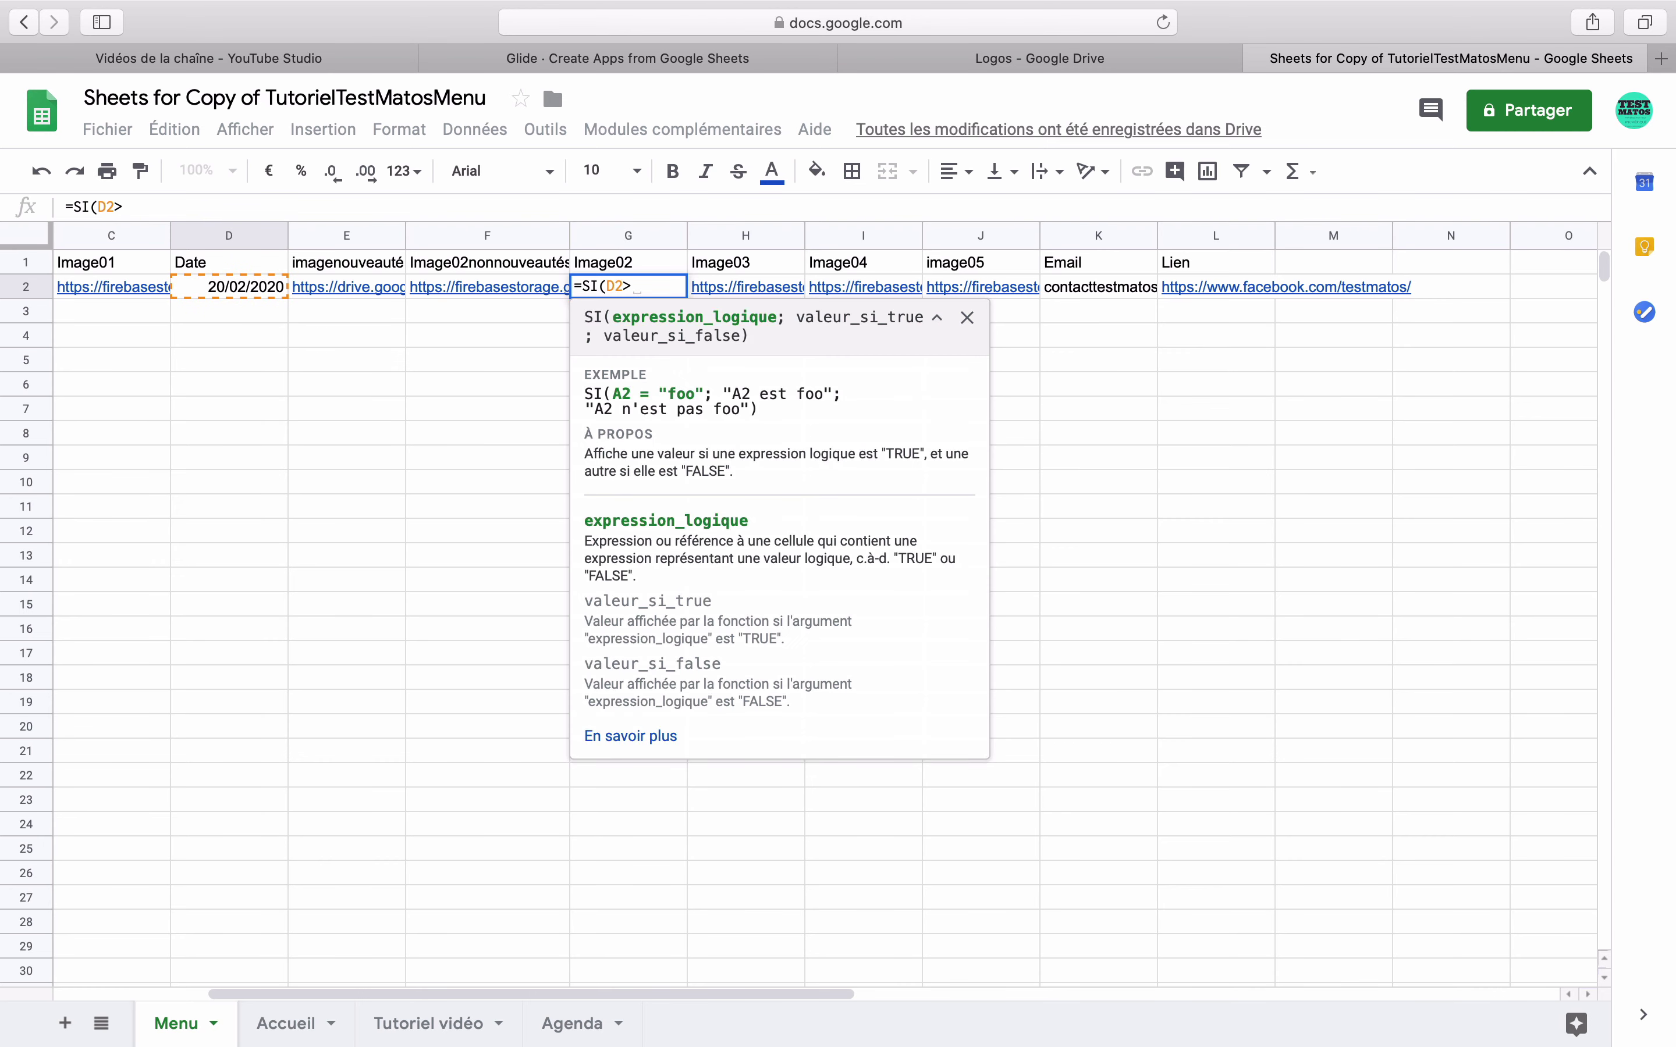
text(today())
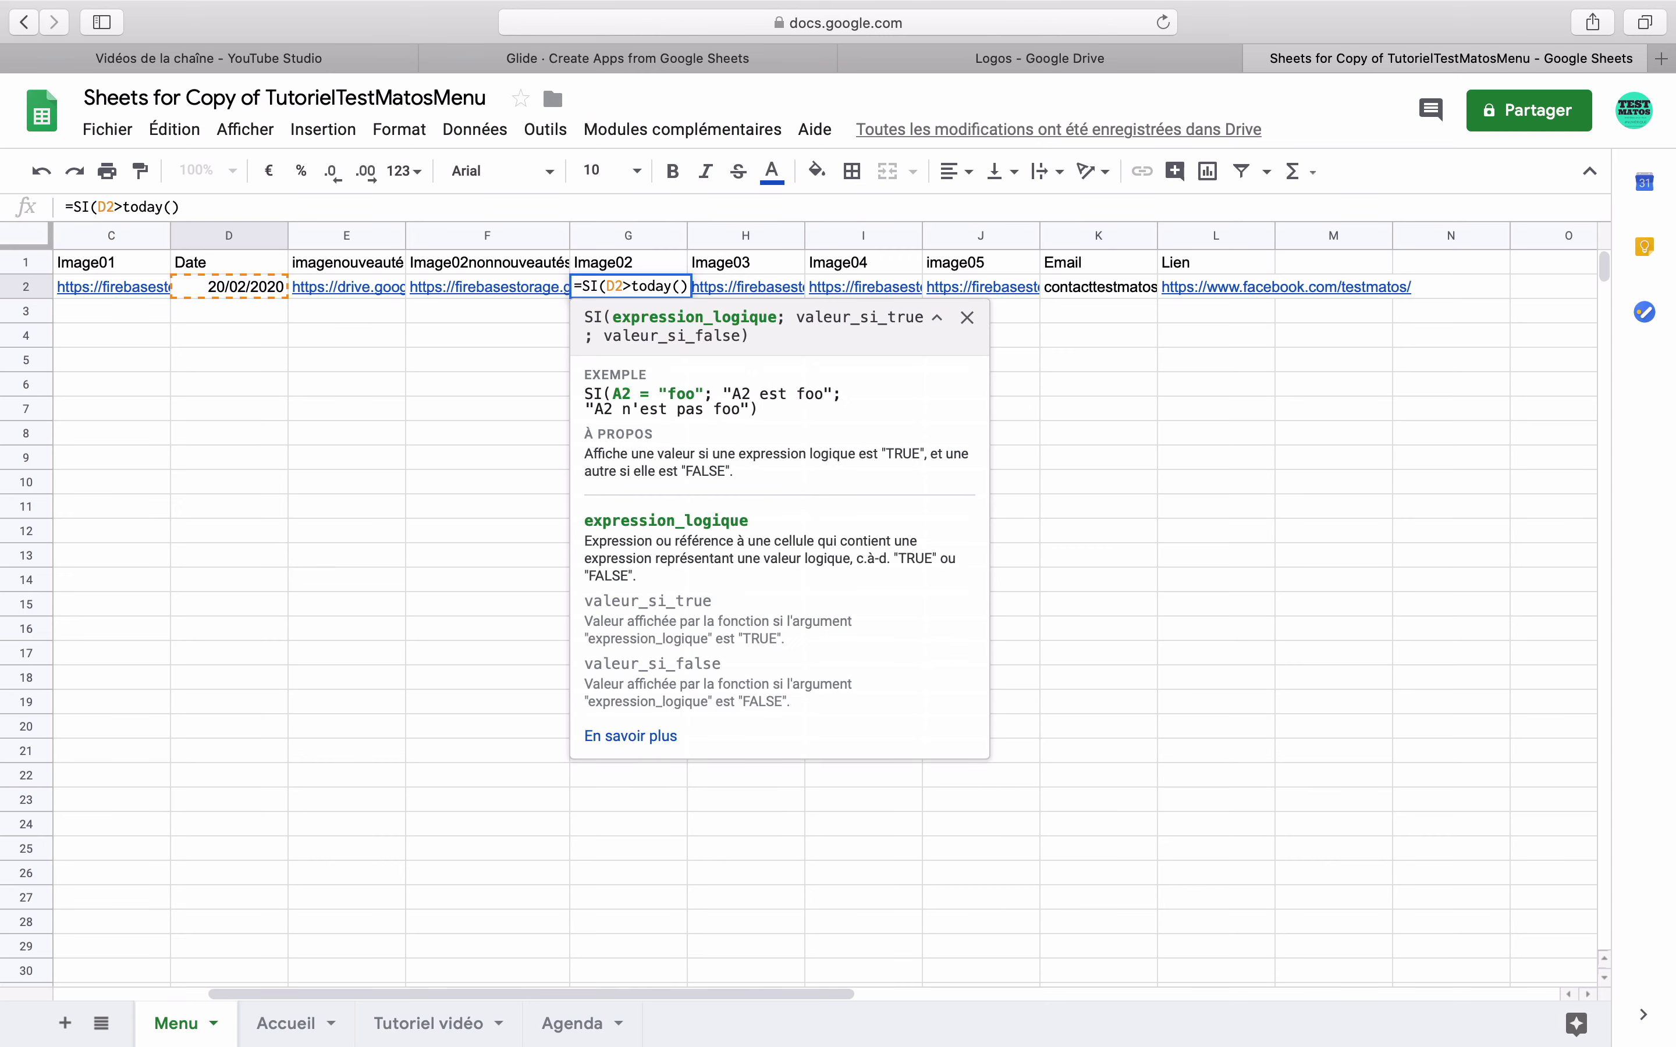
text(;)
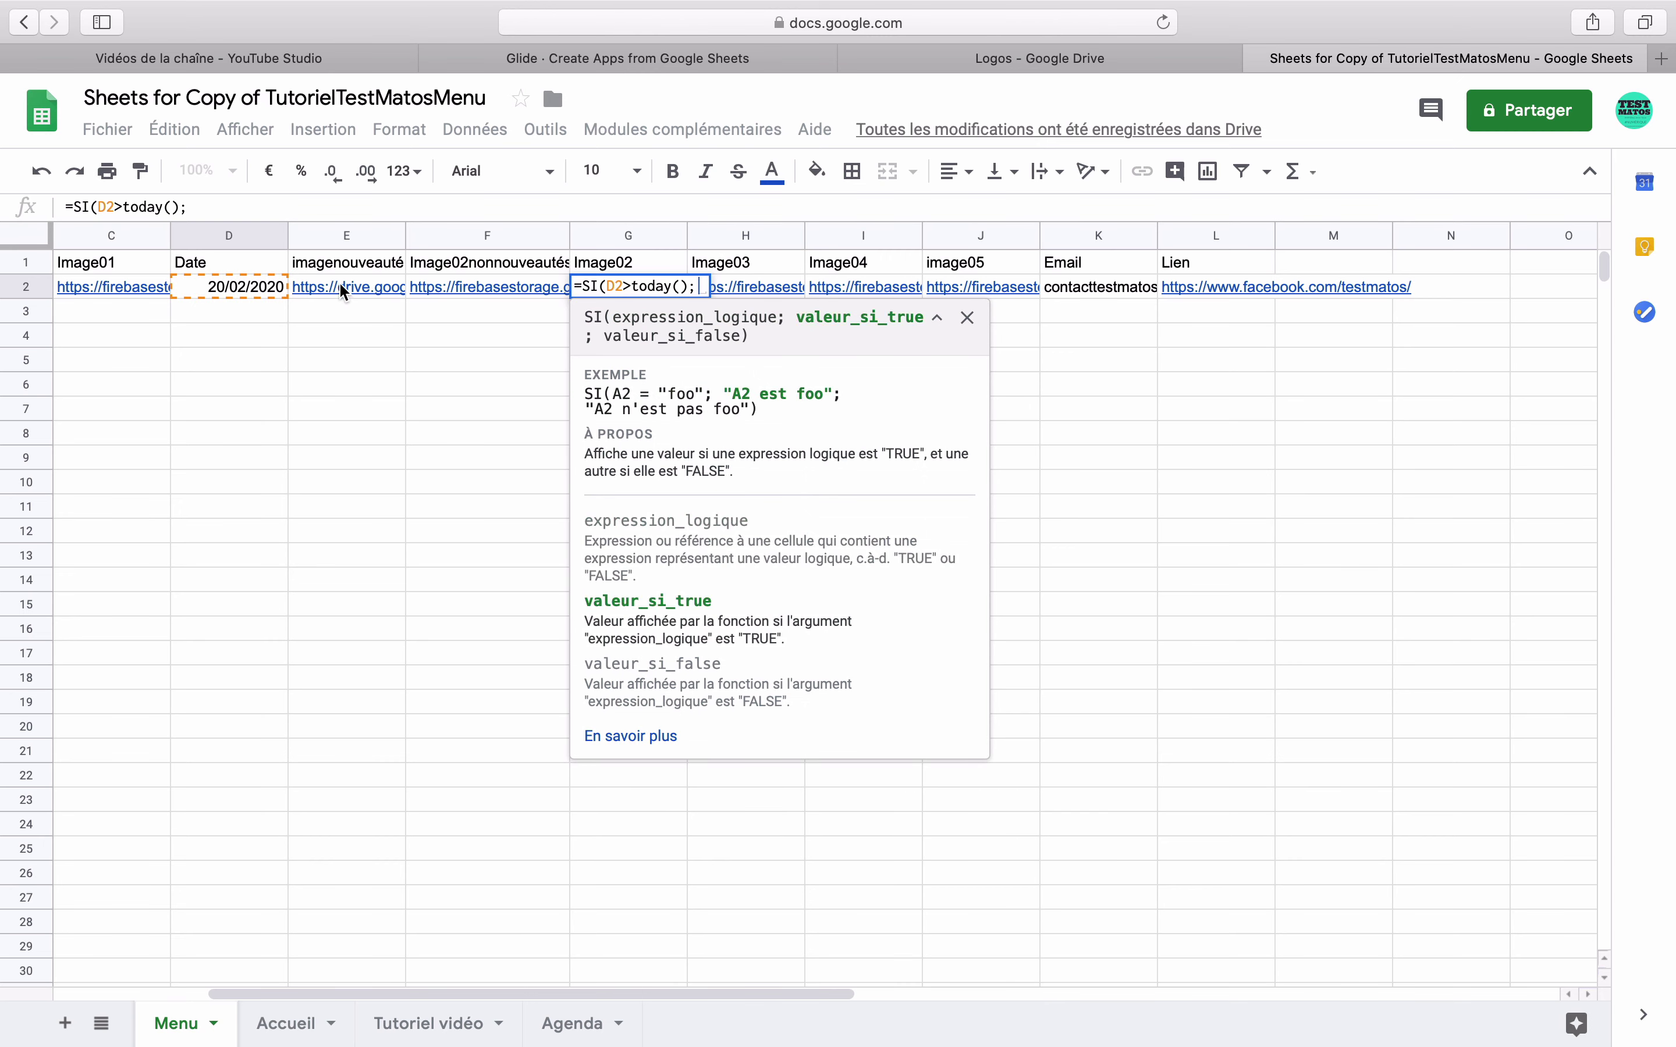
click(340, 287)
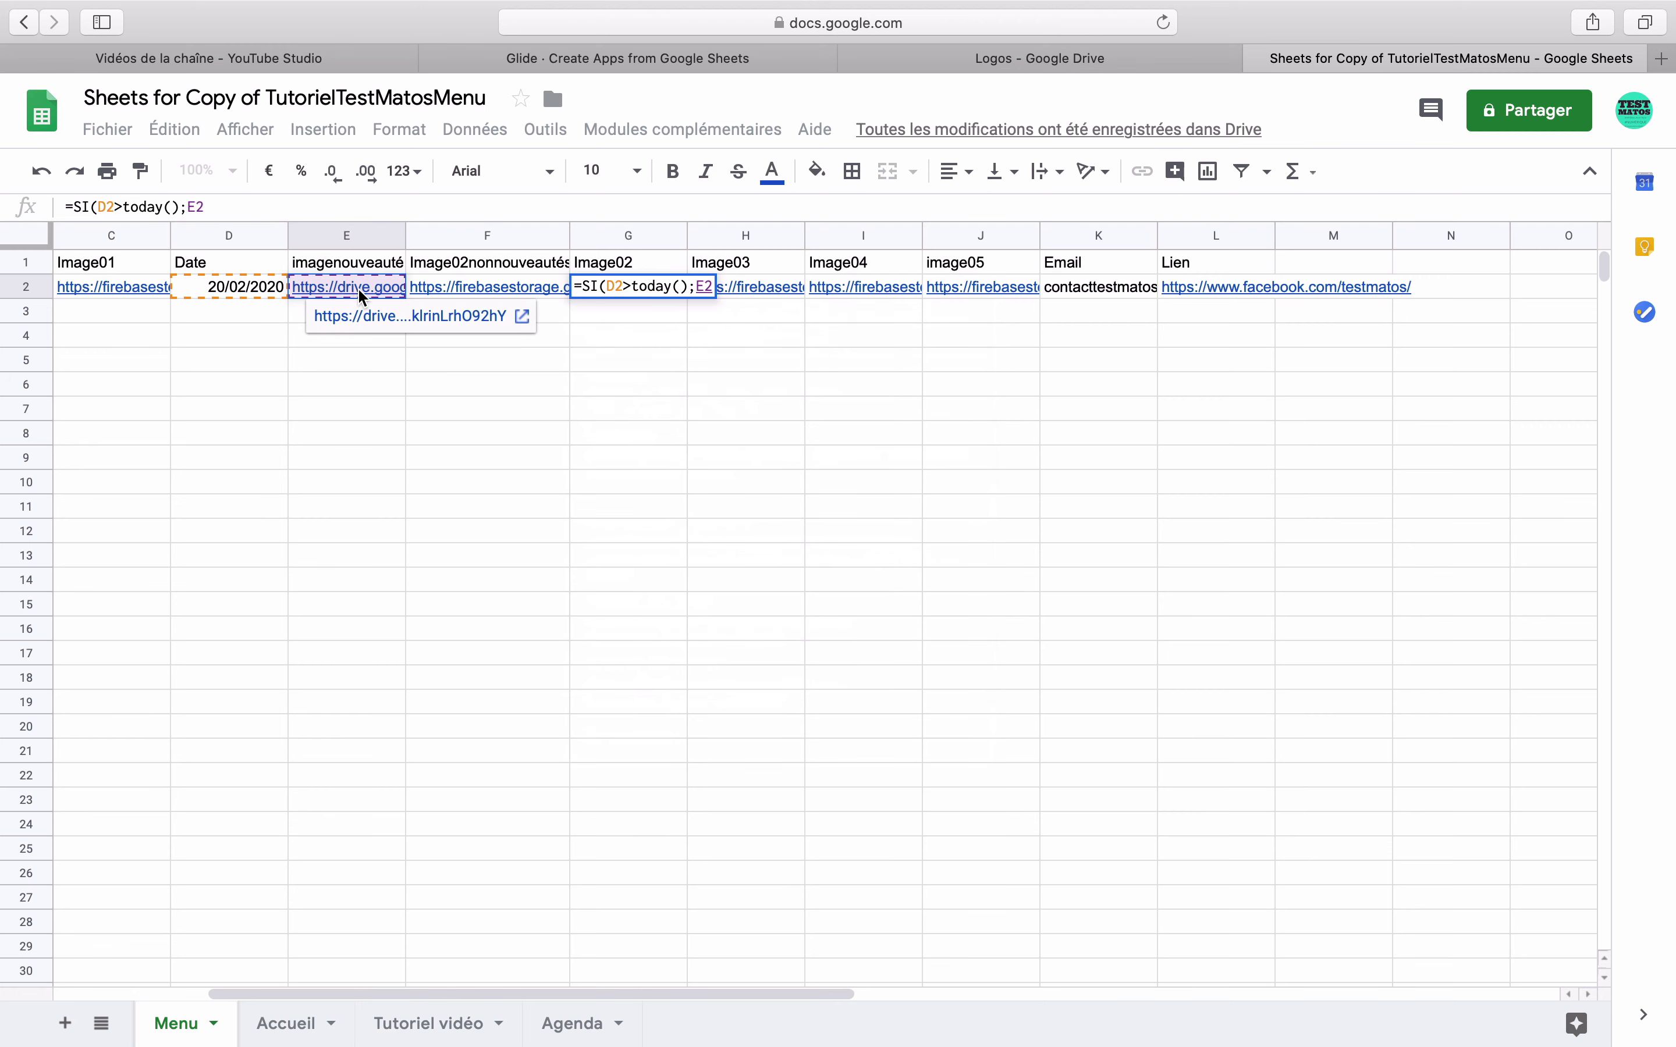
text(;)
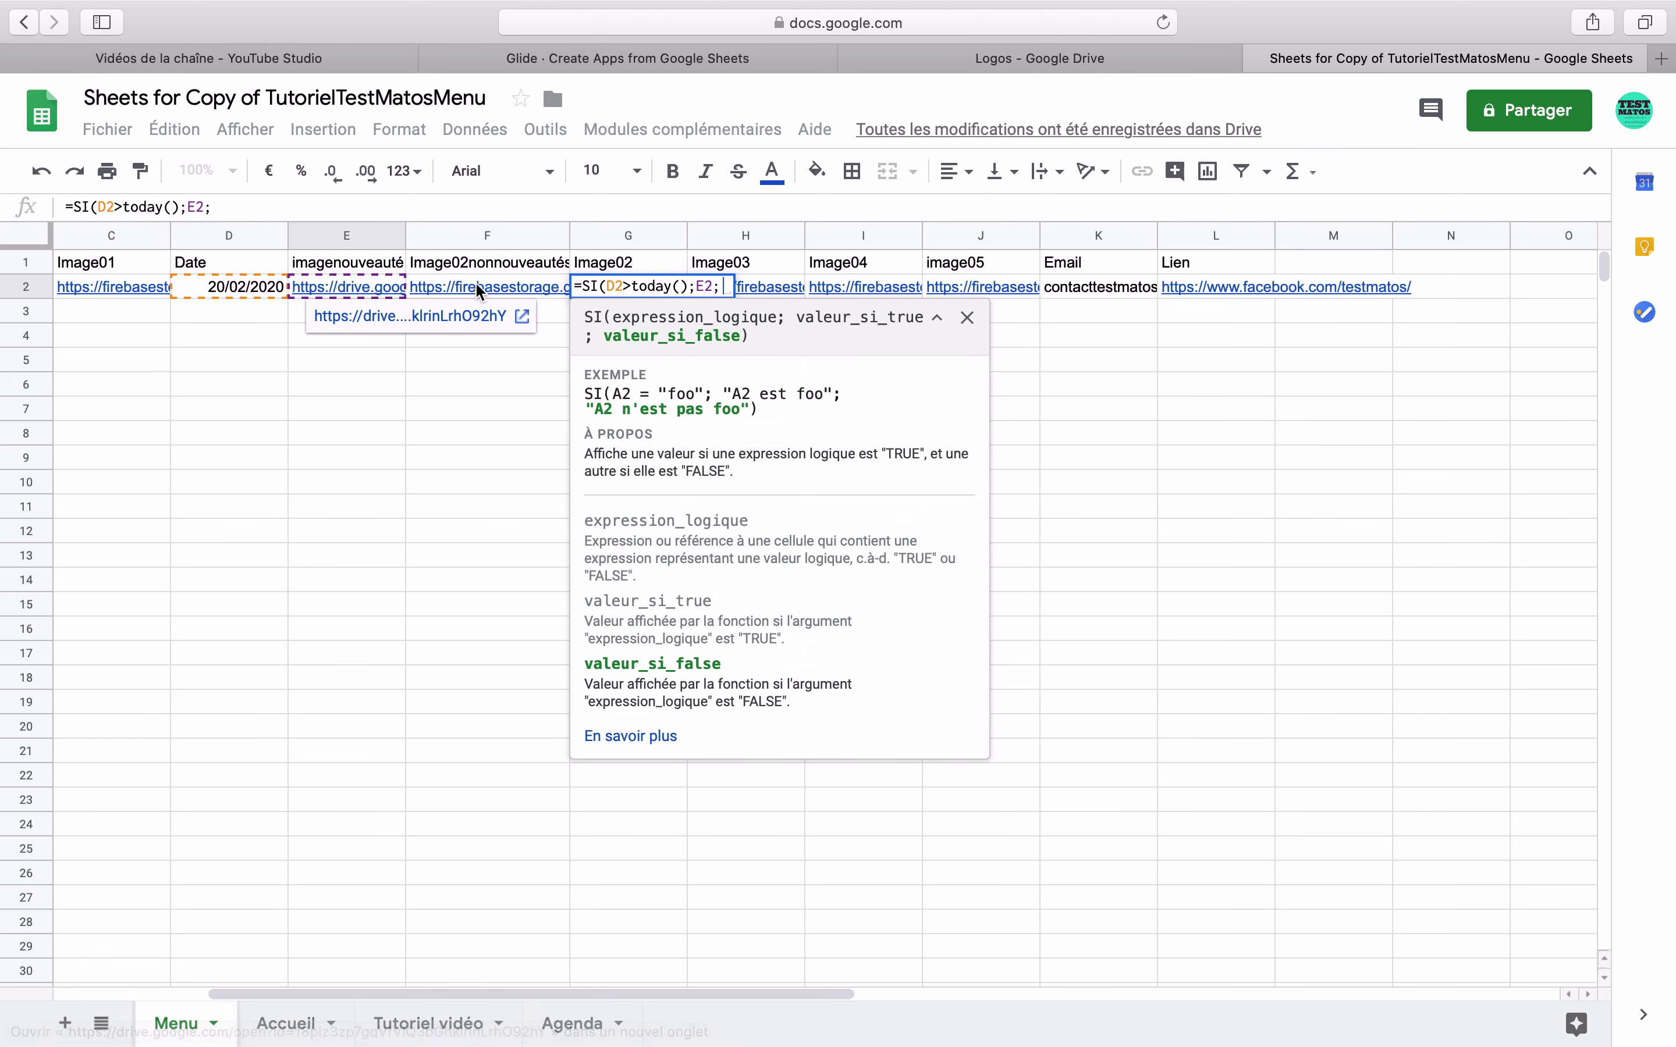
click(475, 281)
text())
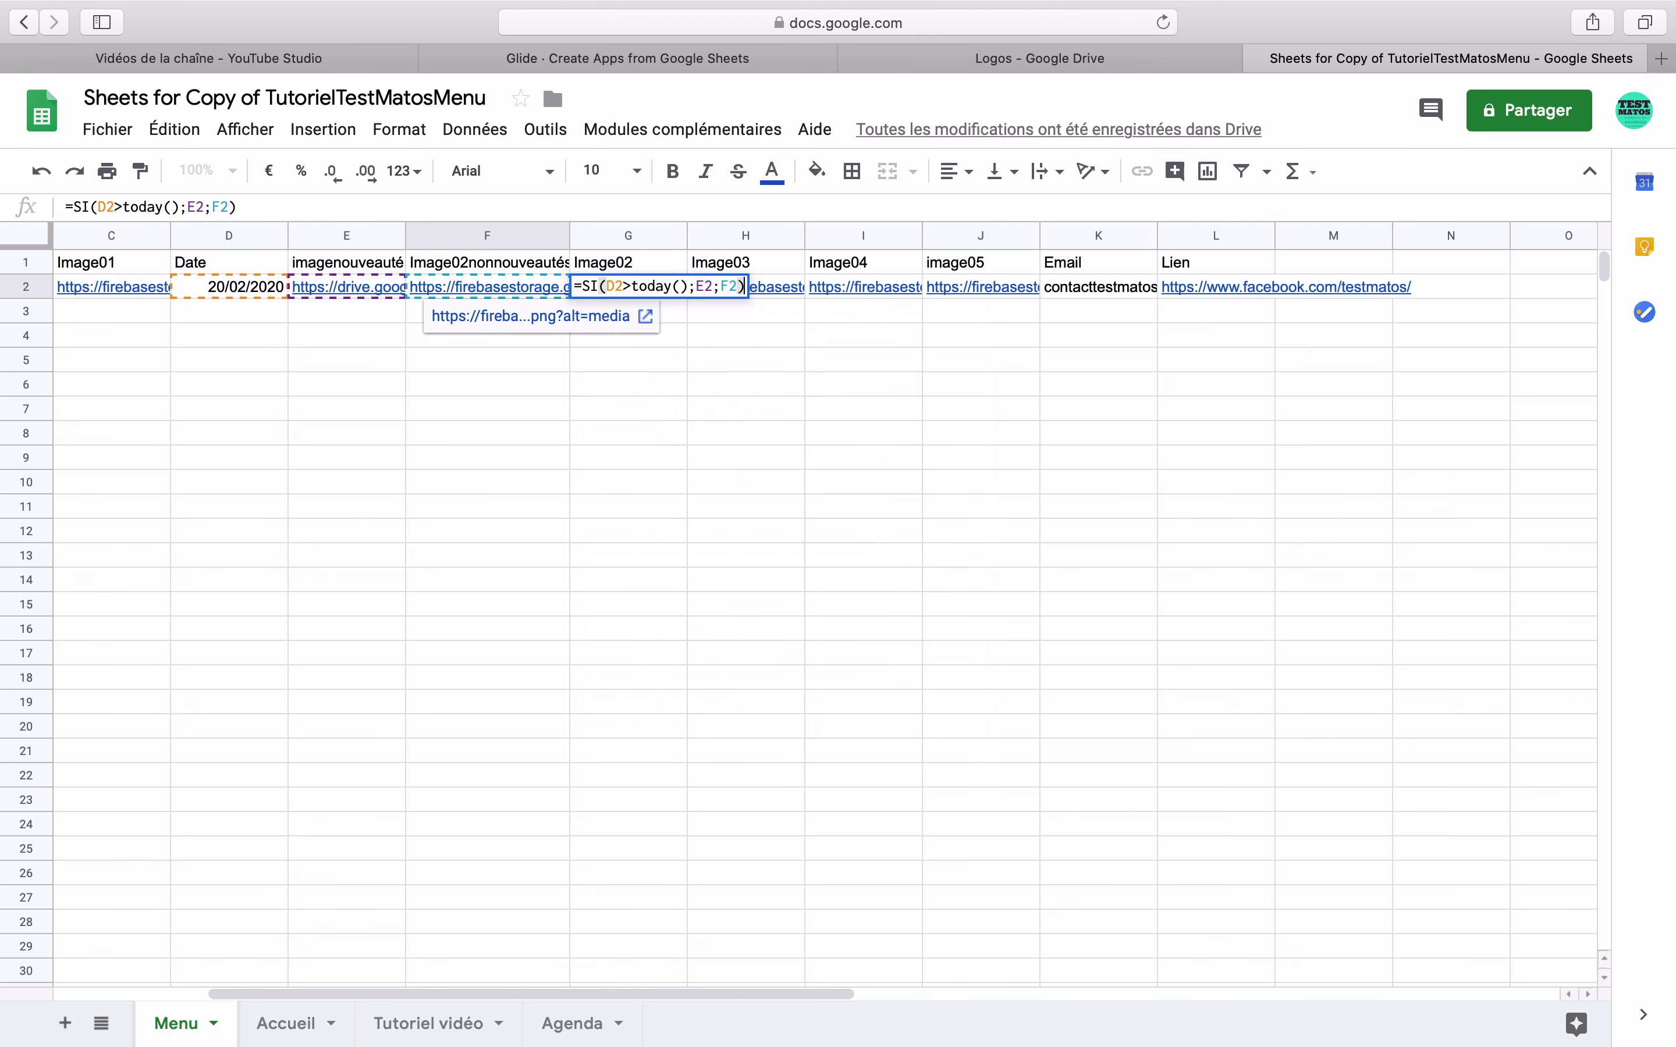
key(Return)
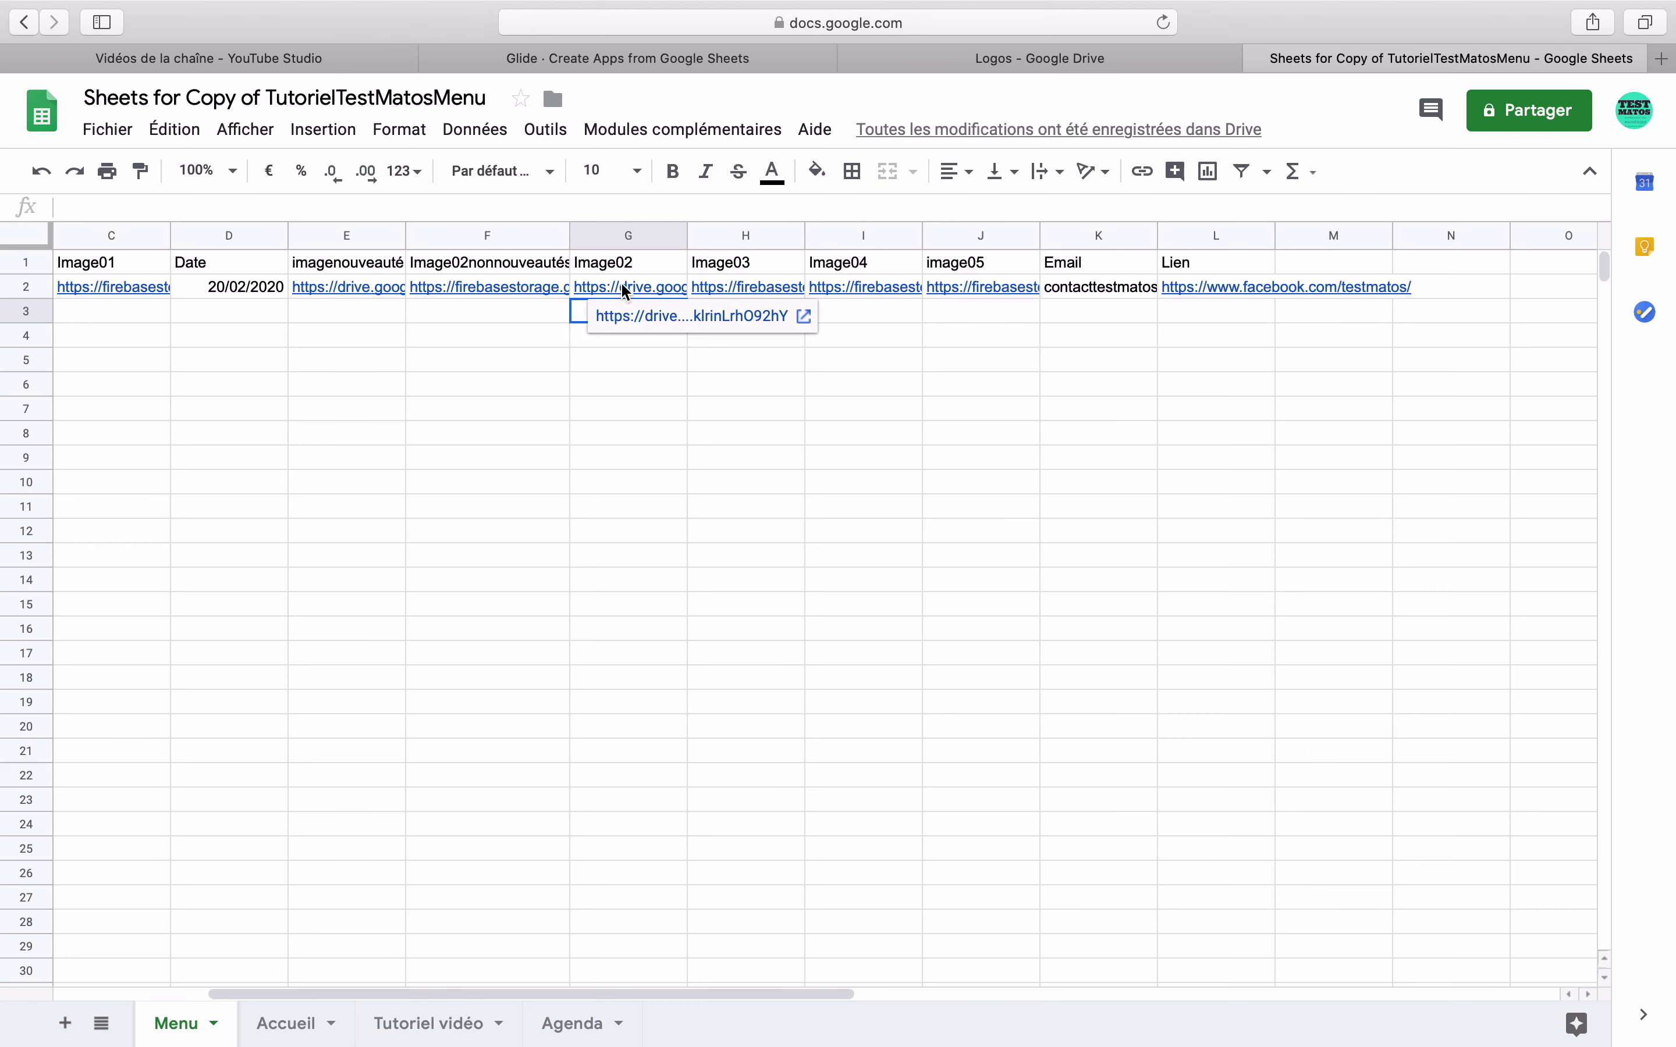
- Change D2's date to 14 February 2020, then set it back to 20/02/2020
click(248, 287)
double_click(247, 287)
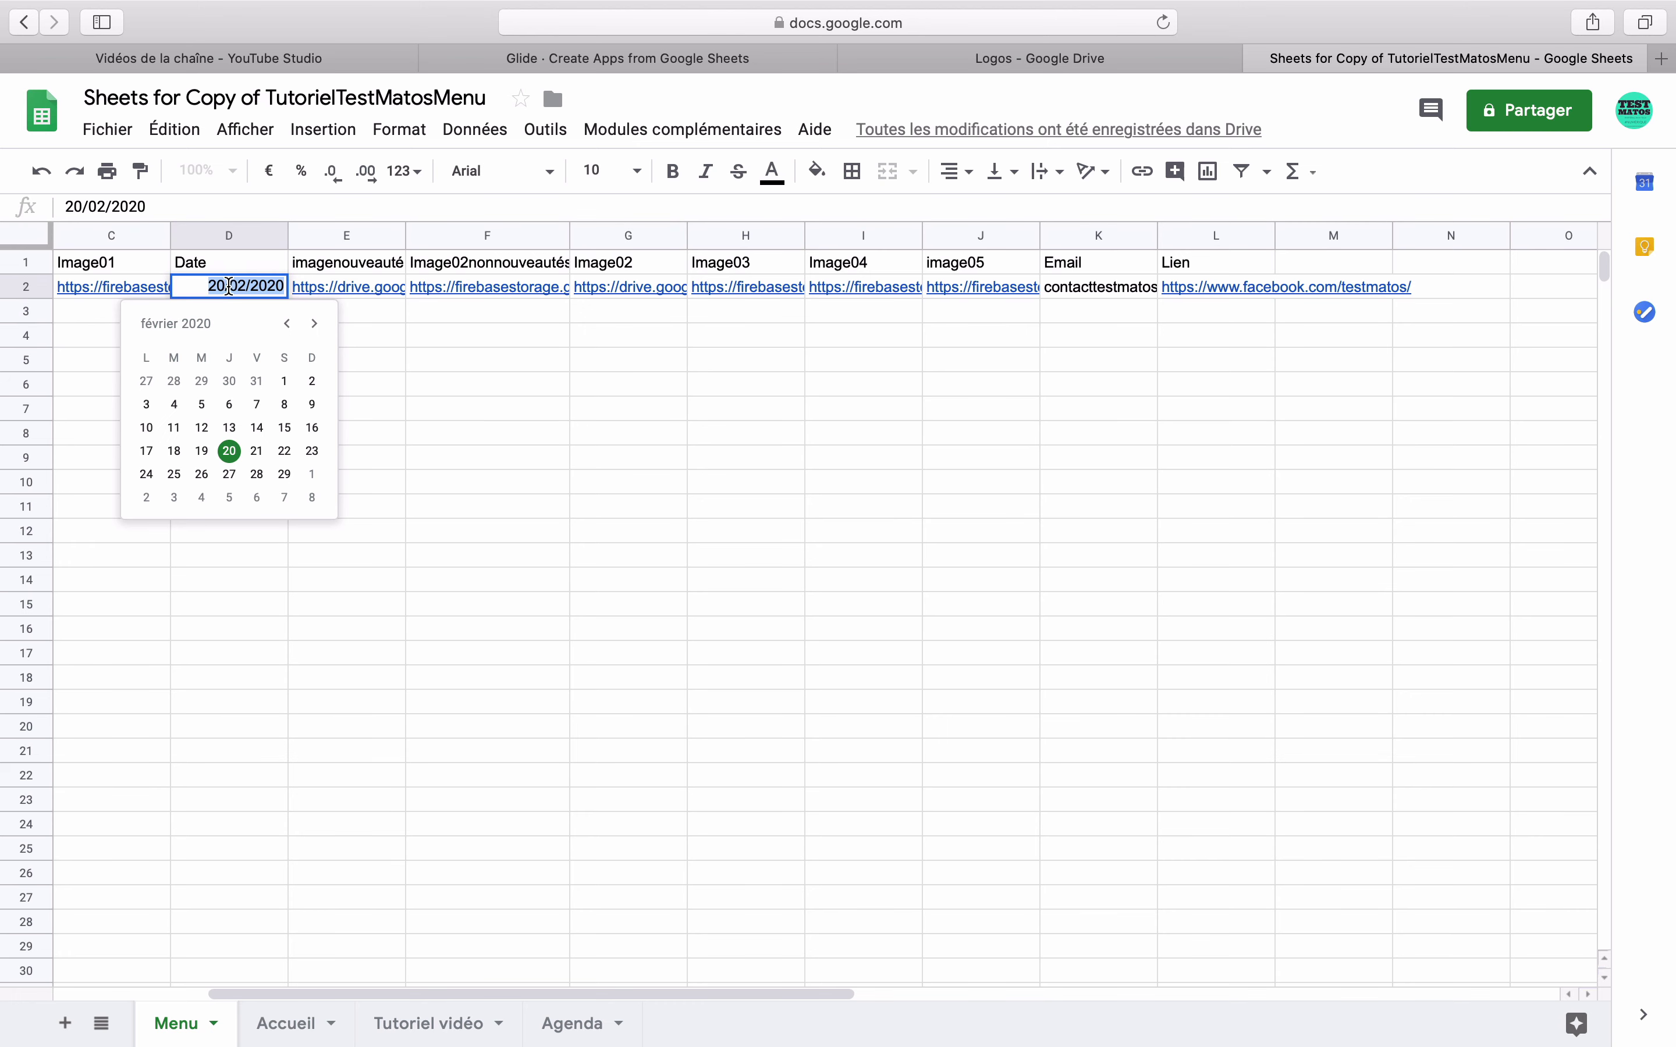
click(258, 429)
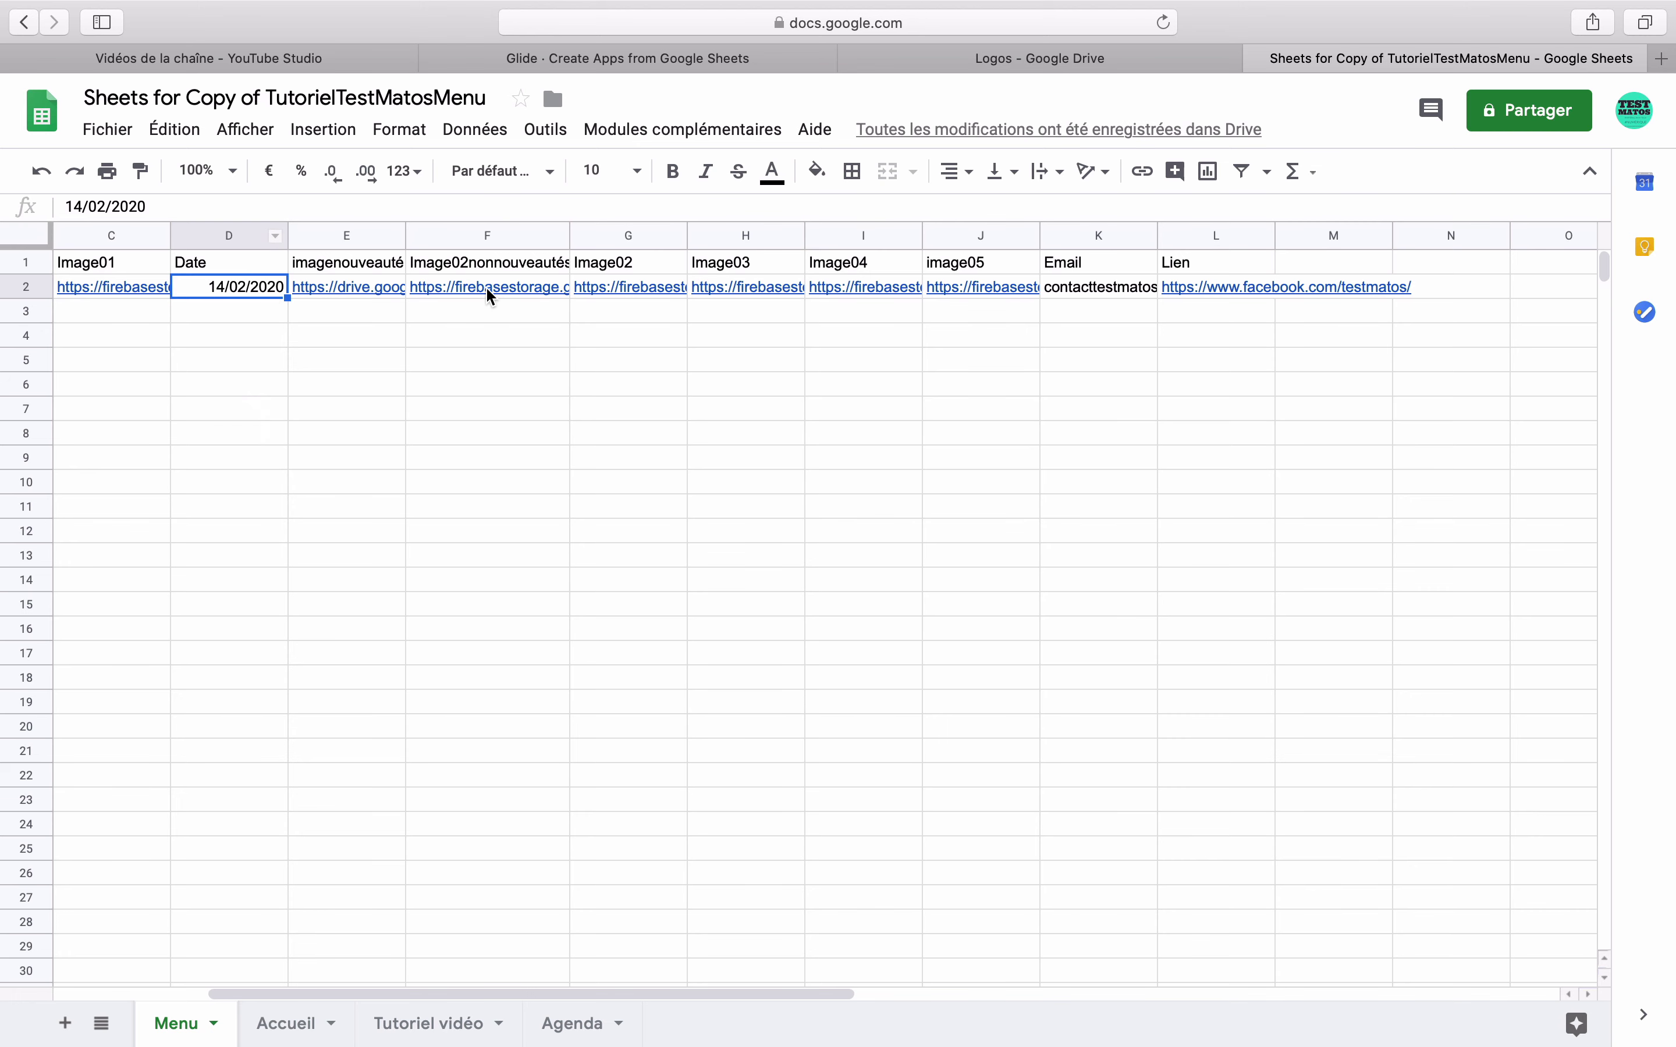
double_click(227, 281)
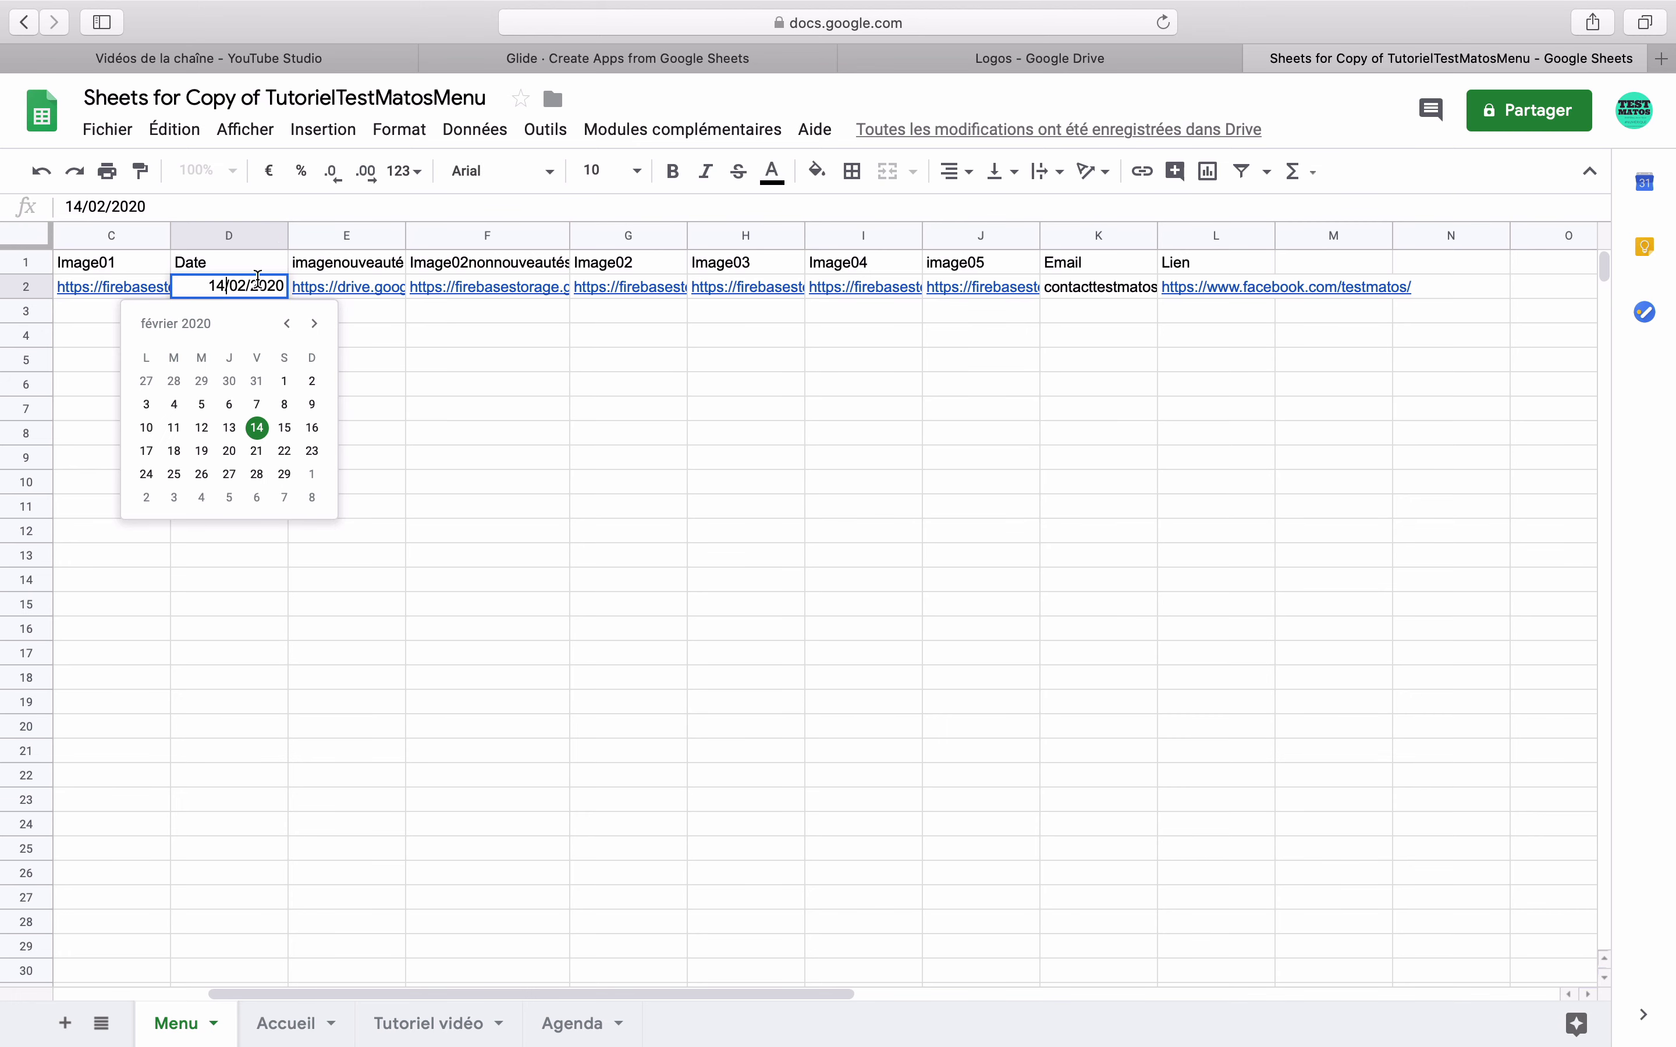
key(BackSpace)
key(BackSpace)
text(20)
key(Return)
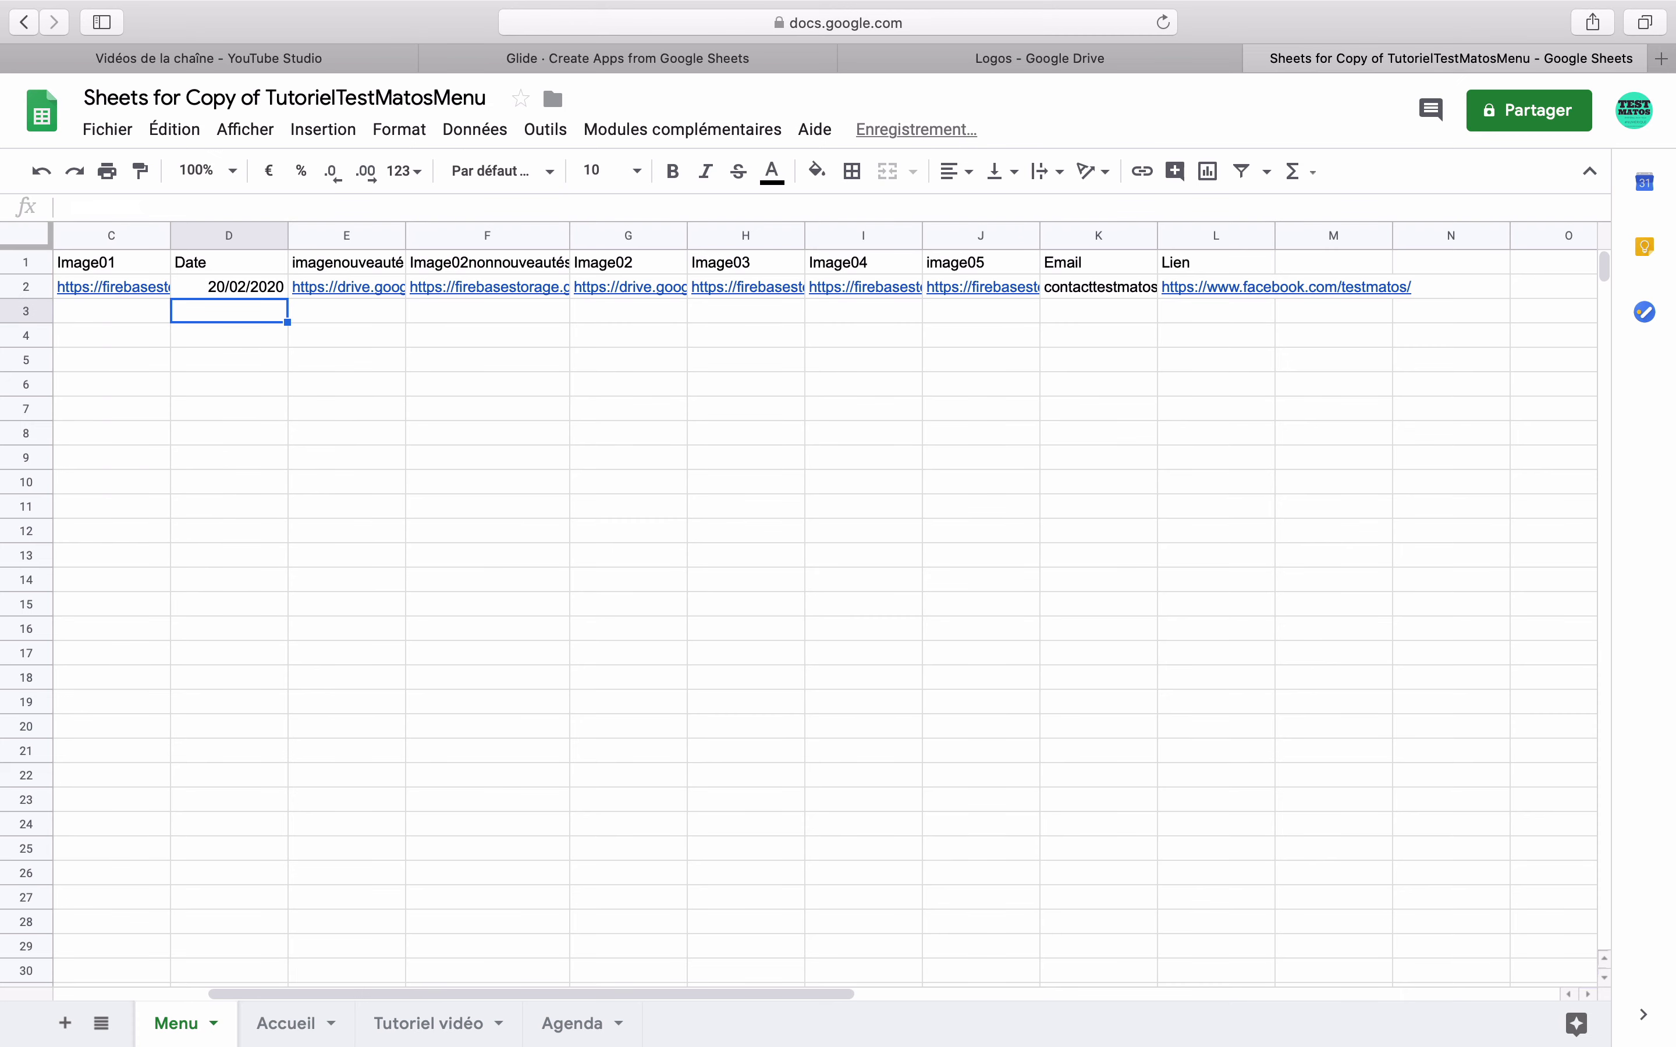
- Reload the sheet in Glide and preview the new Tutoriels Vidéos entry, then return to Drive
click(1058, 58)
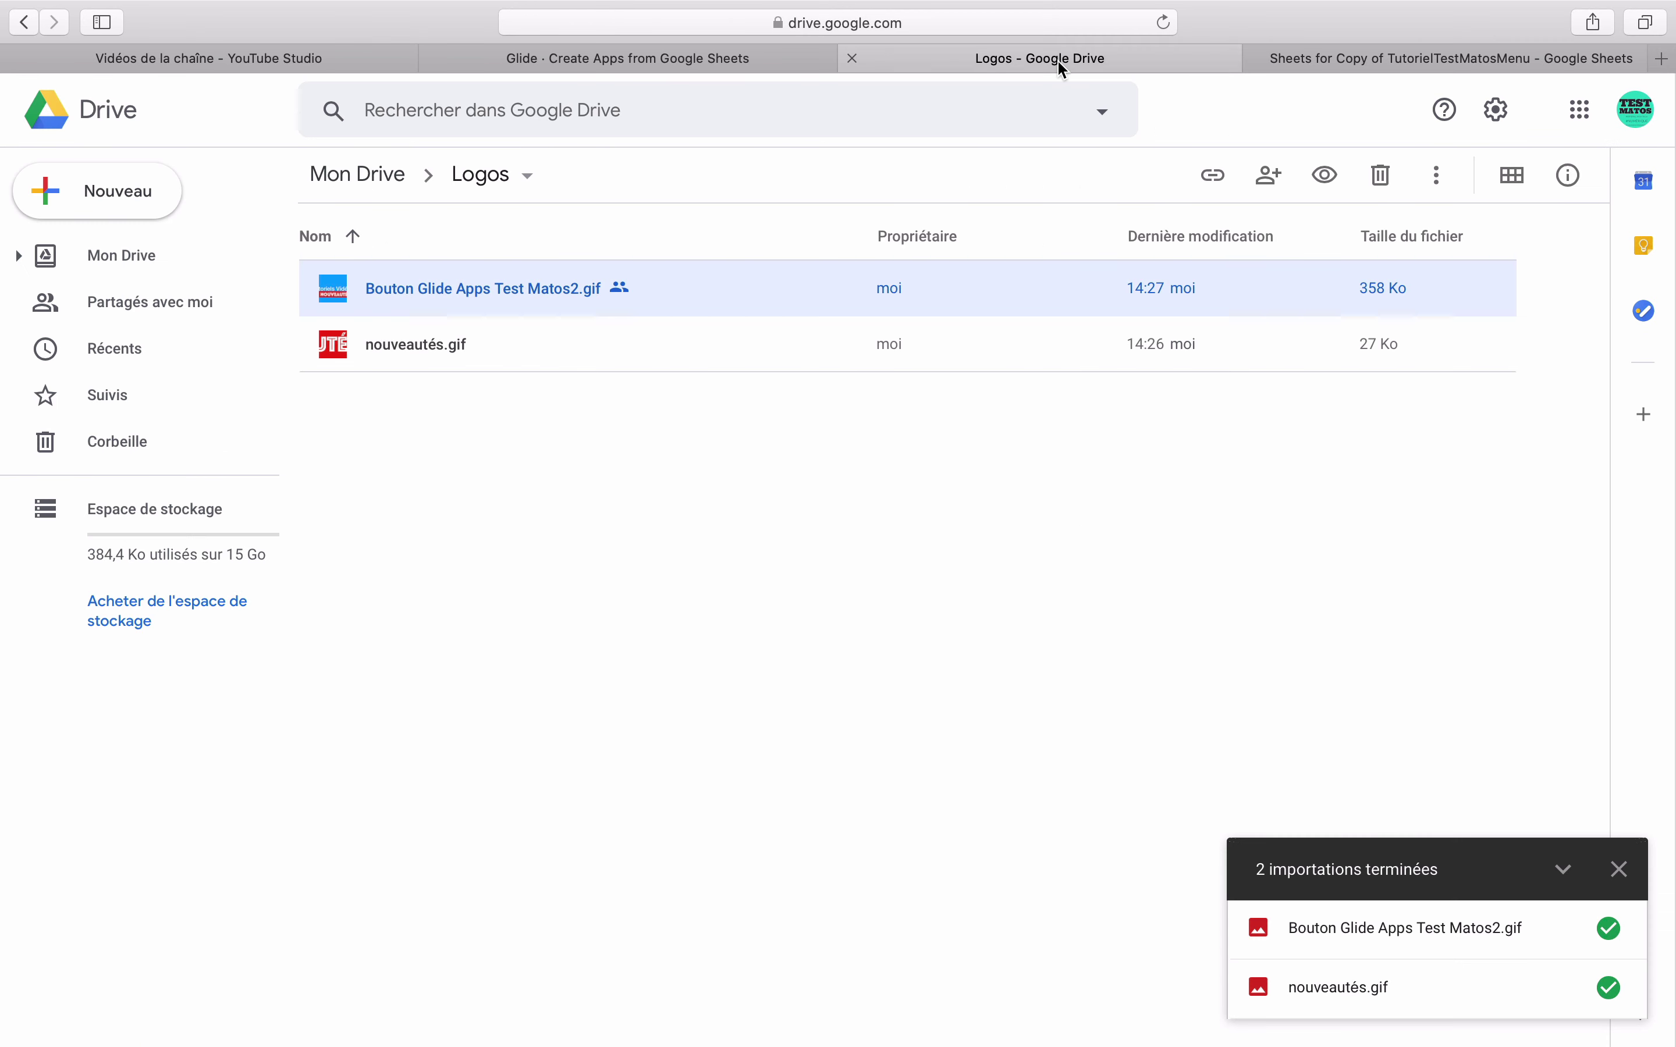
click(704, 61)
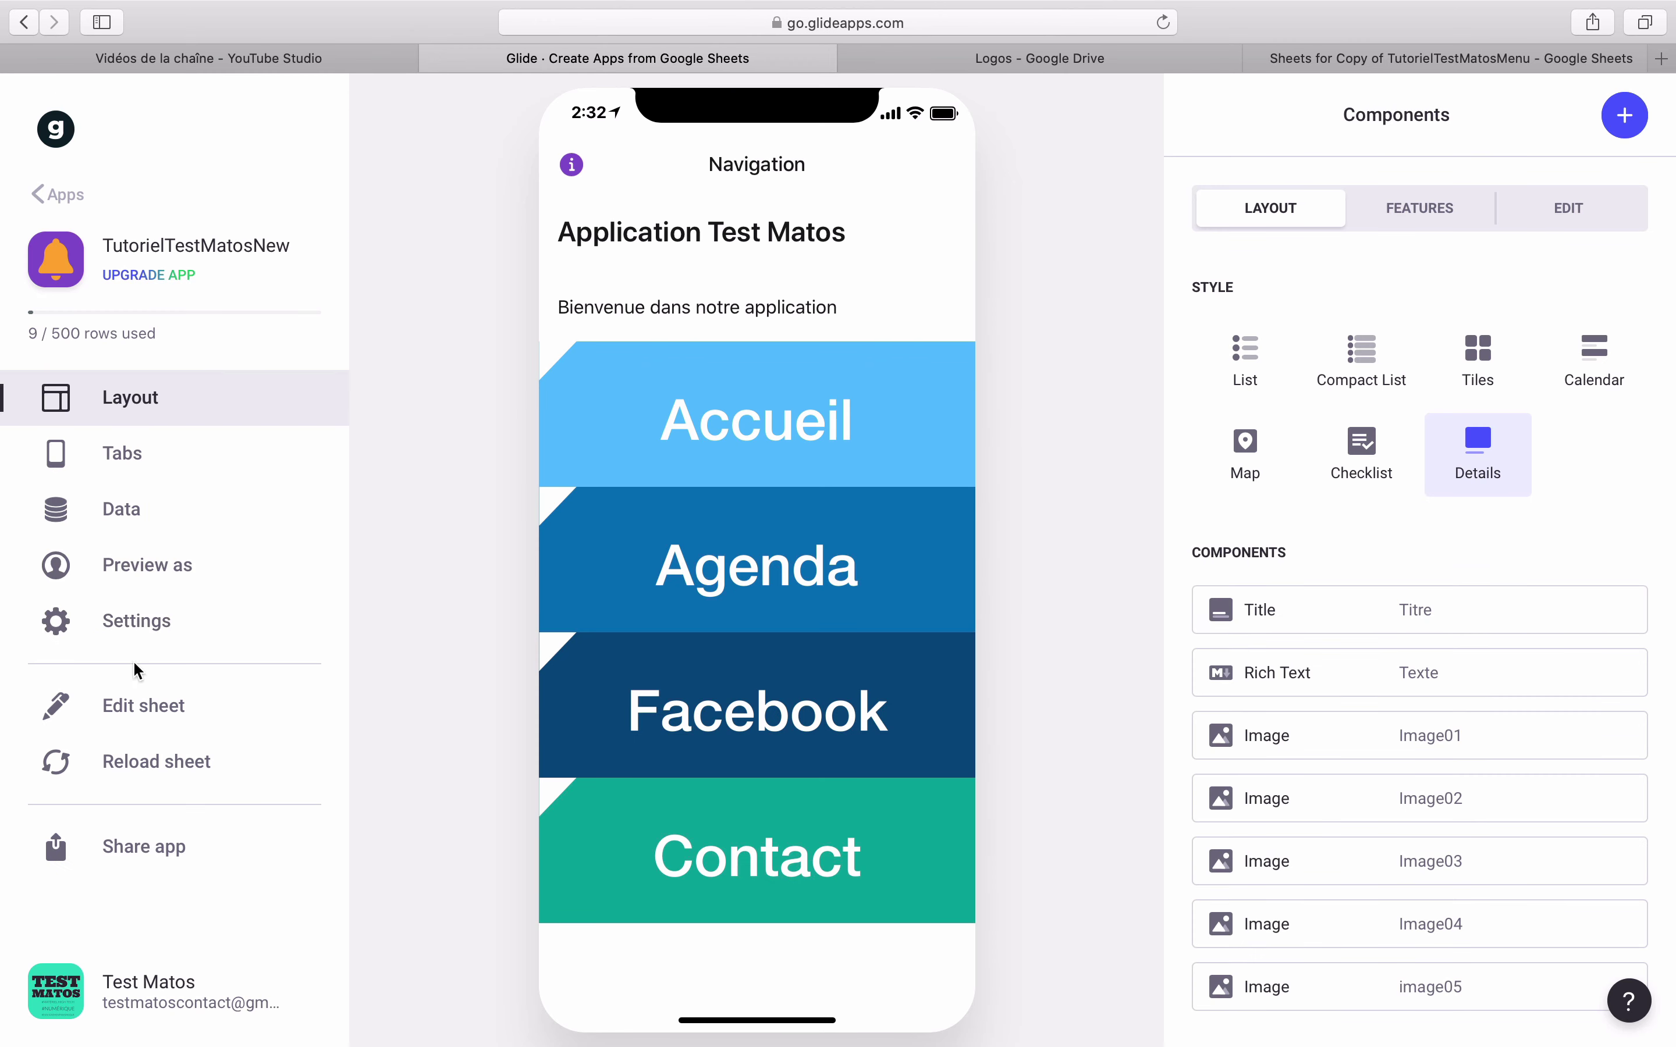
click(151, 763)
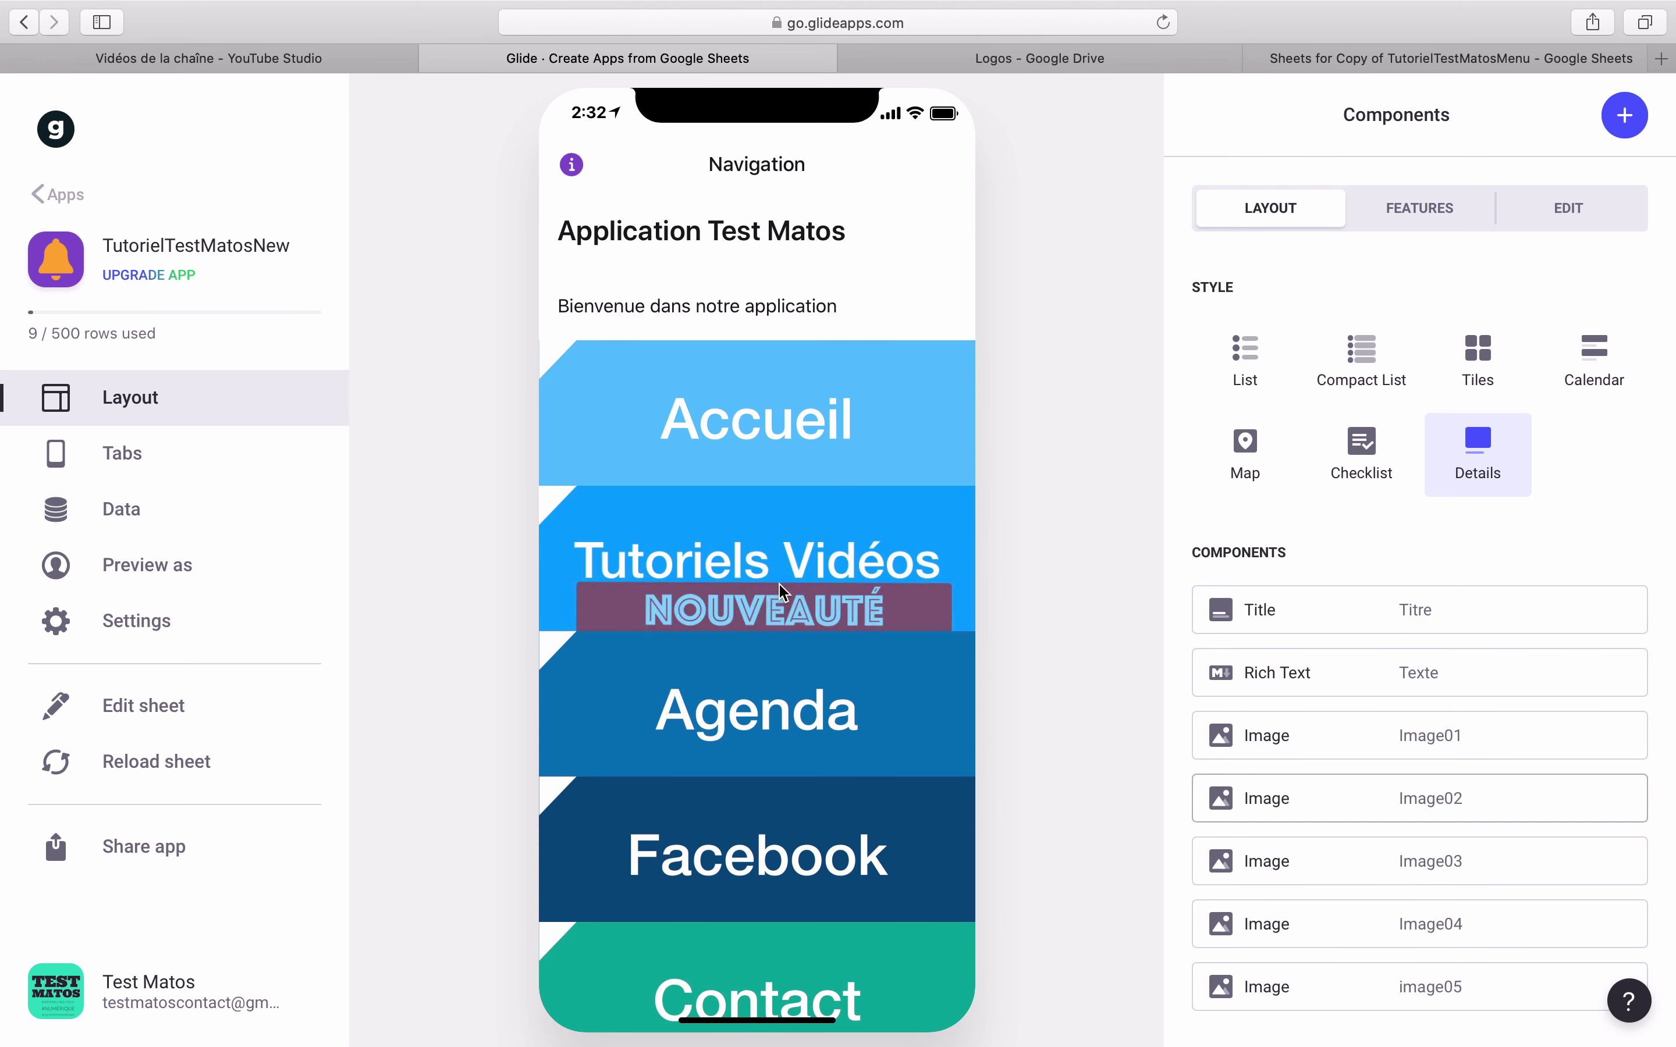
click(740, 581)
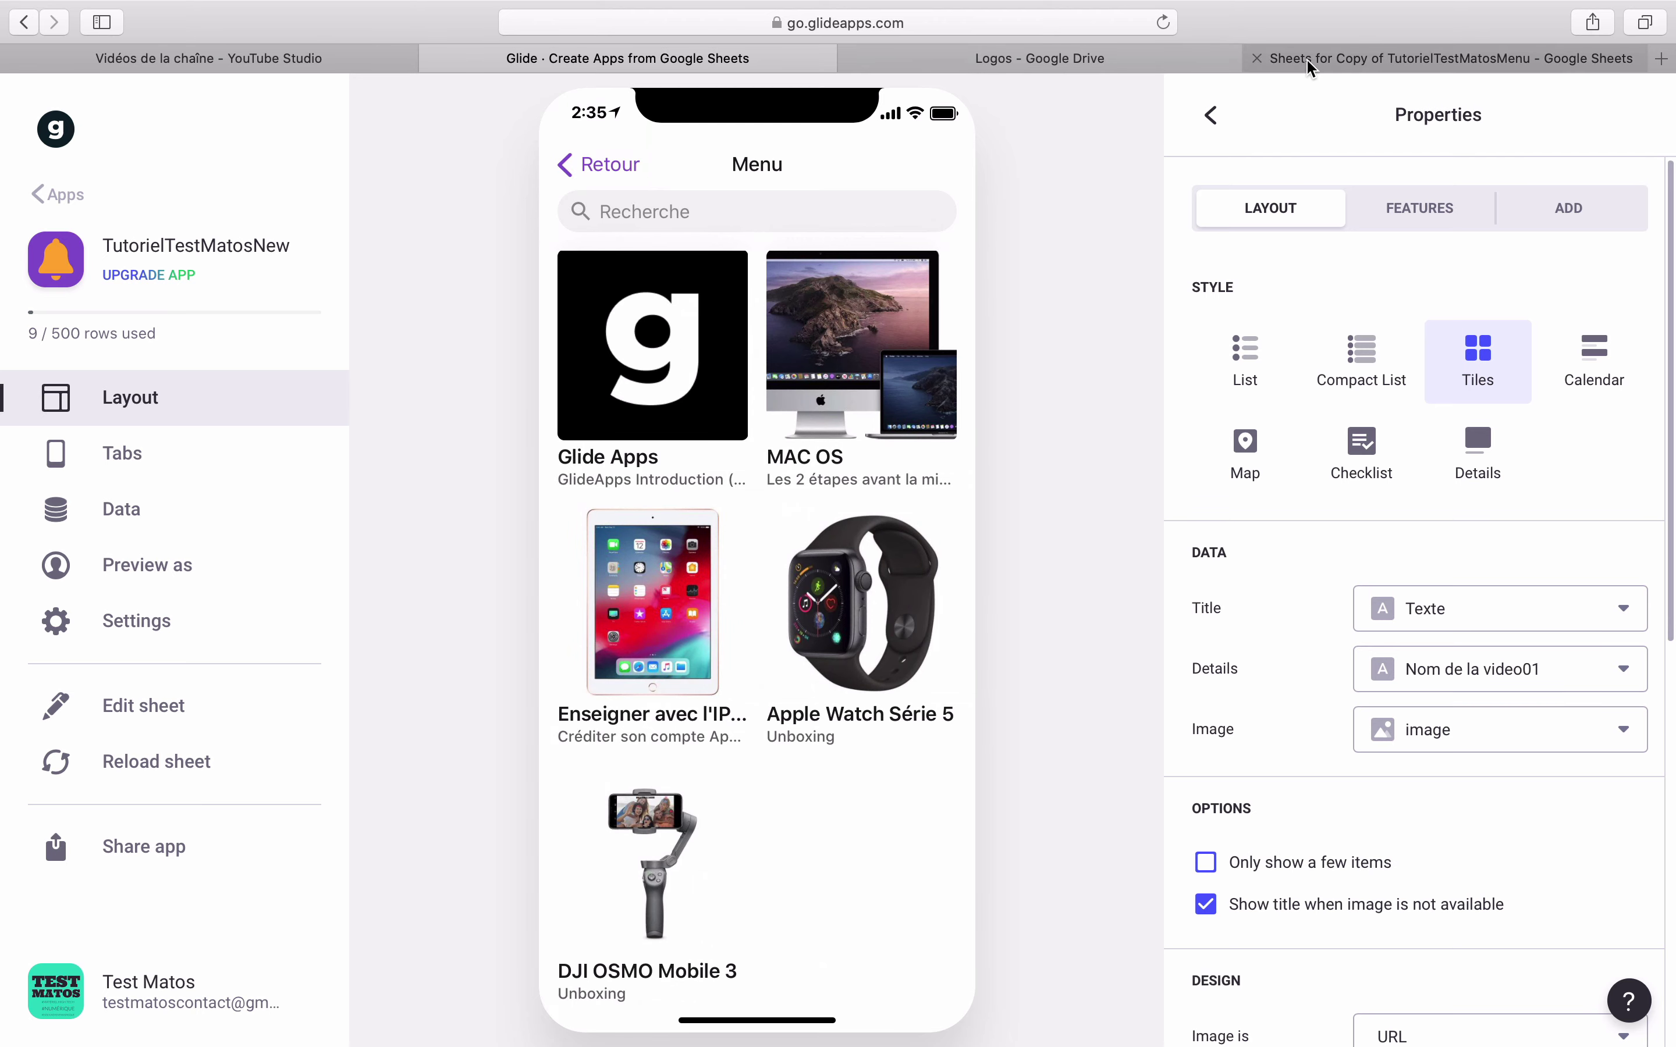
click(1307, 58)
click(1095, 62)
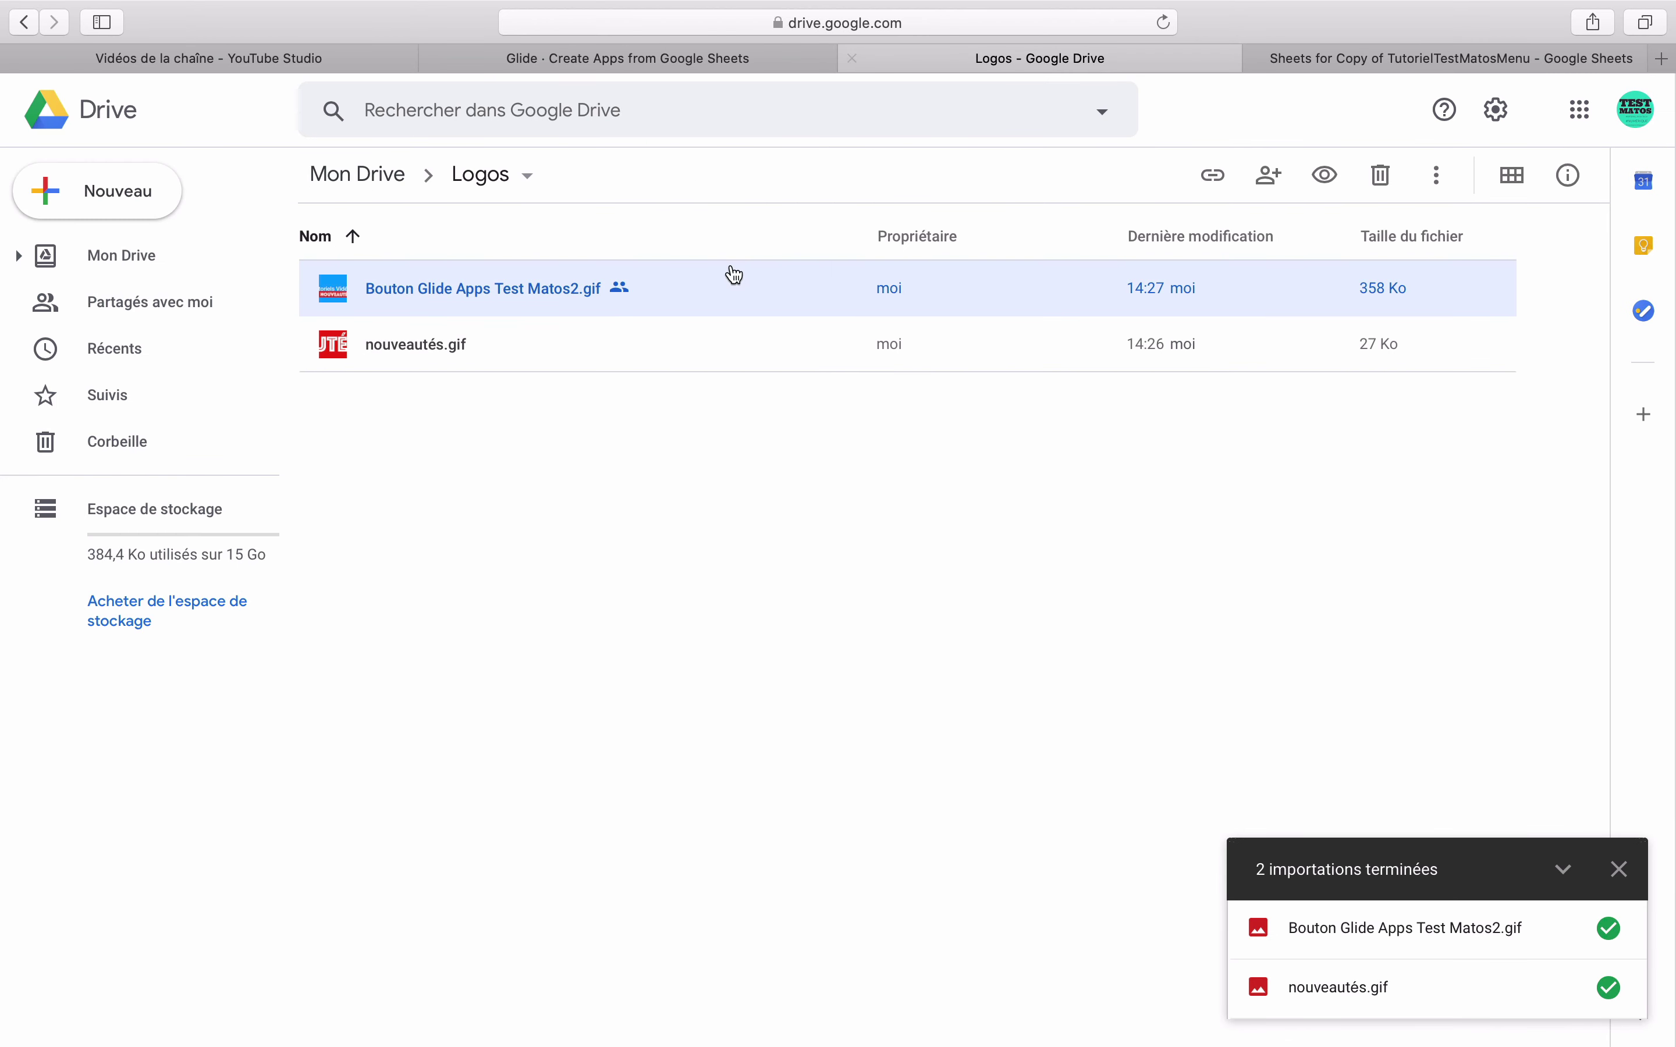
- Upload GlideNouveautés.gif into the Logos folder and turn on its link sharing
click(624, 440)
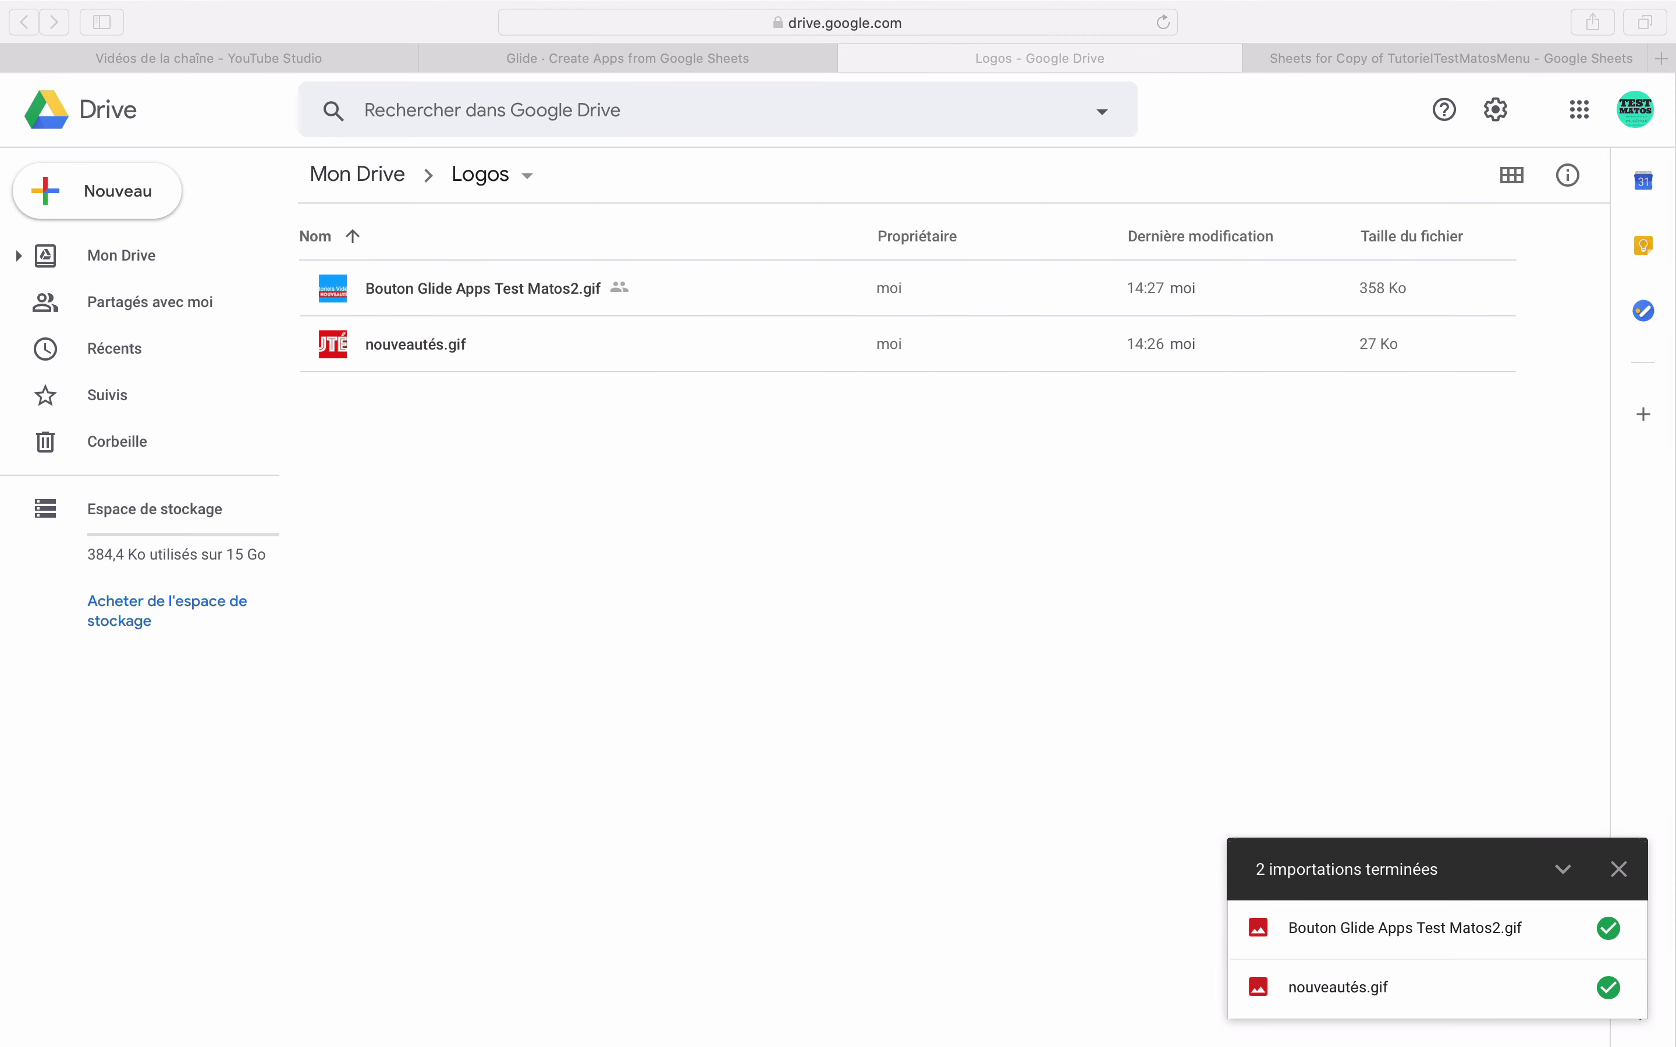
drag(1675, 554, 650, 487)
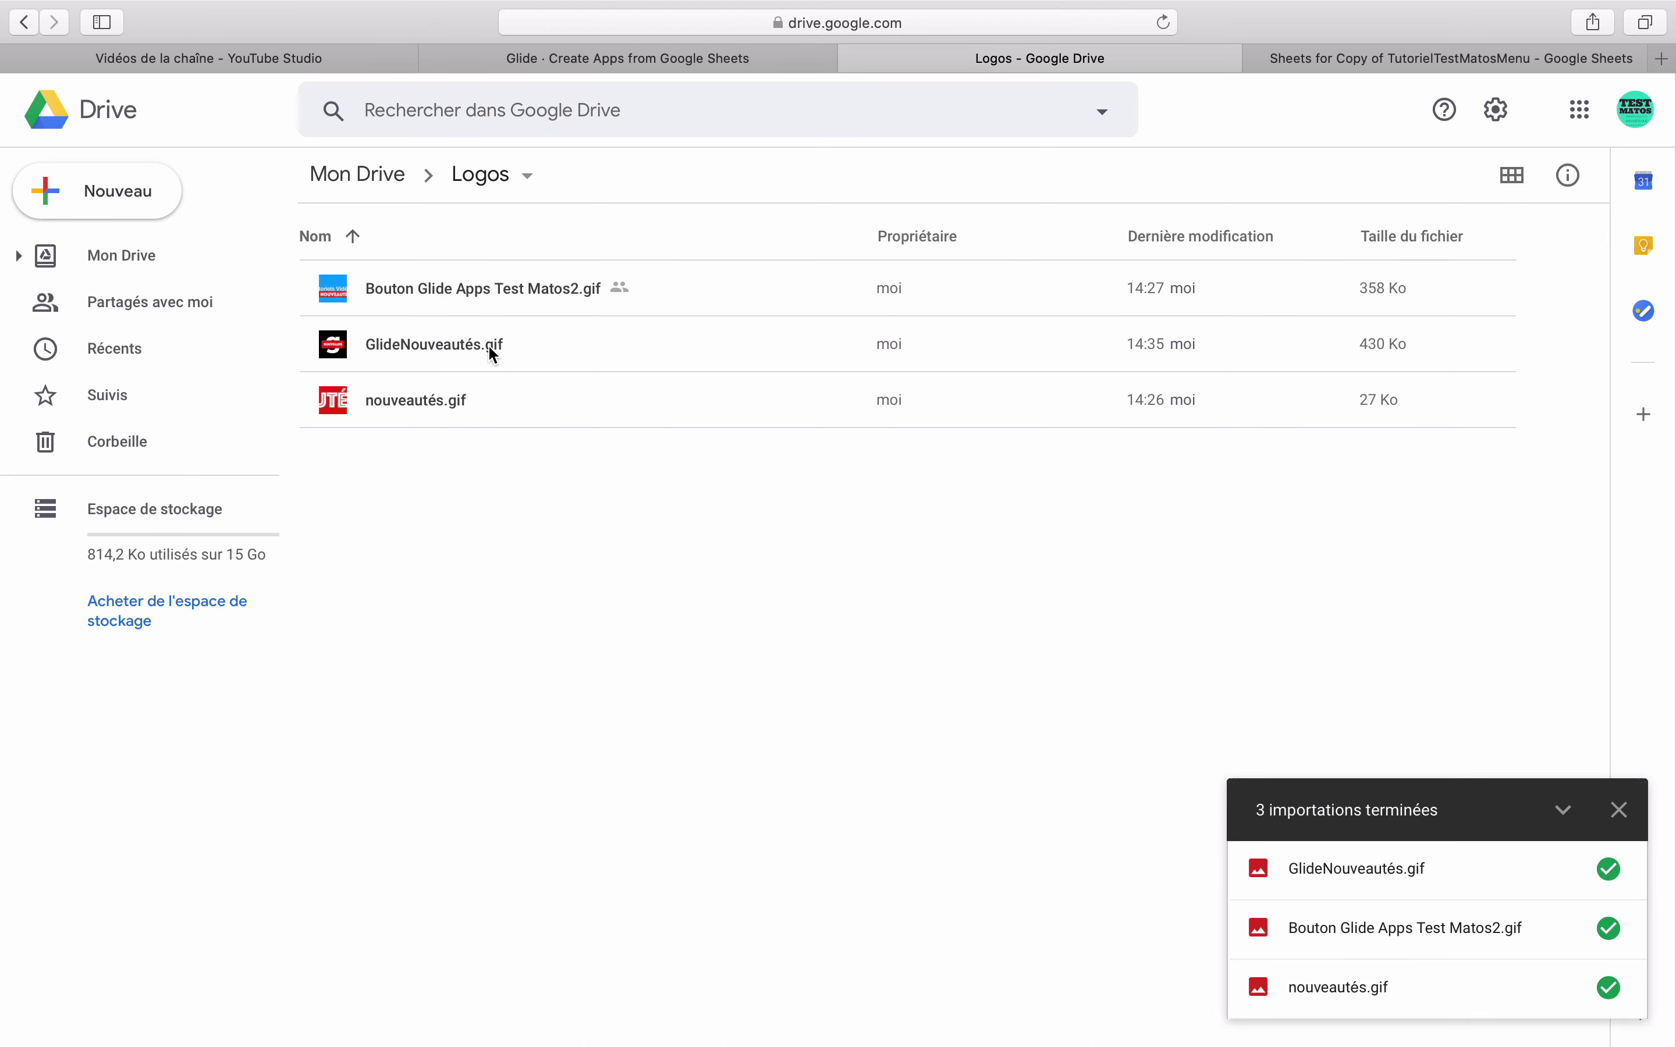
right_click(500, 351)
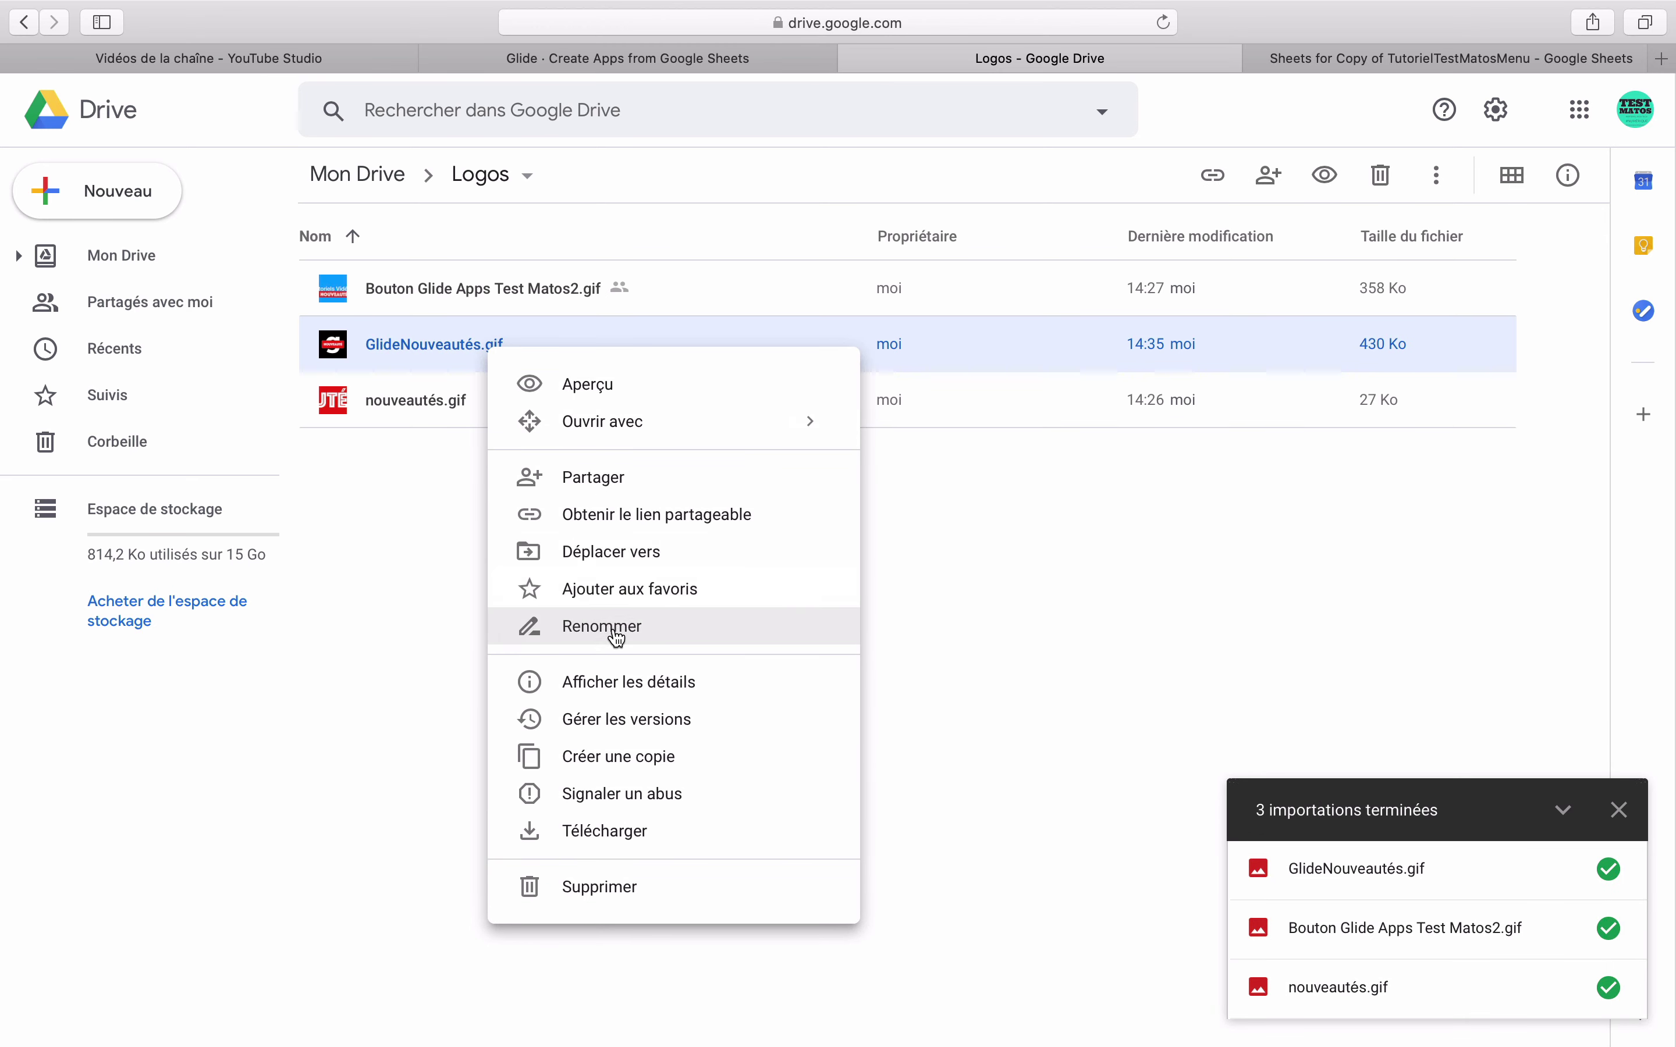
click(658, 514)
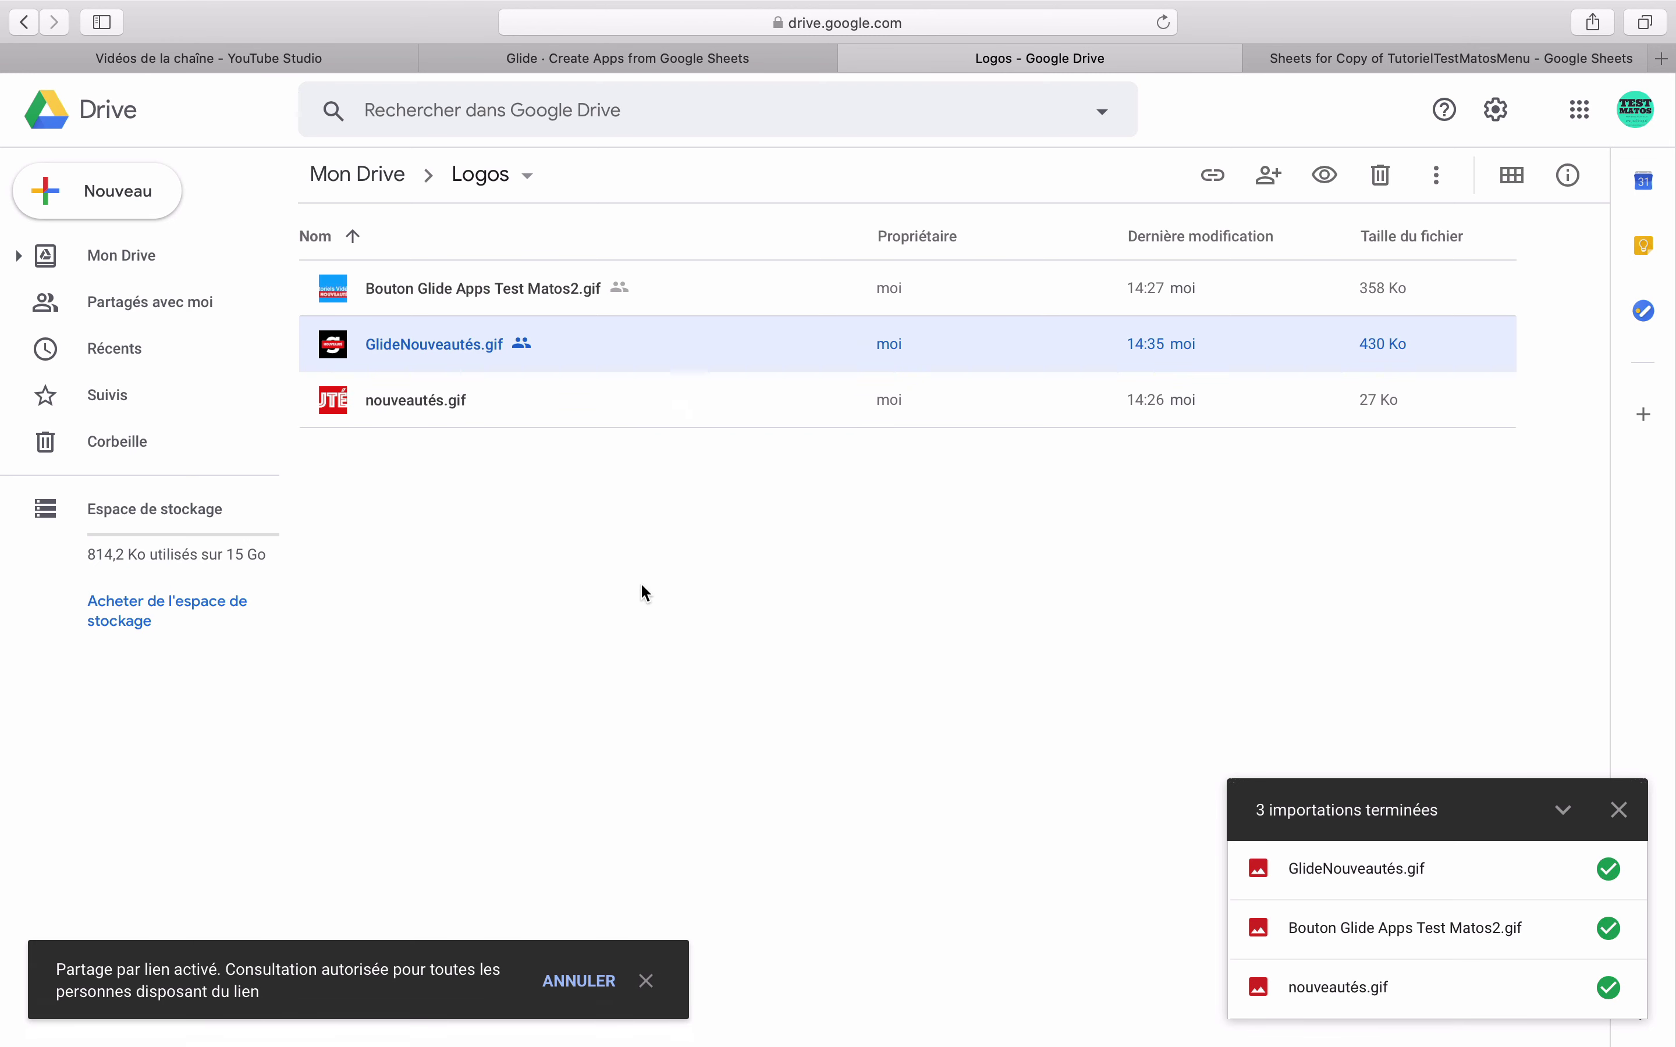
- Copy GlideNouveautés.gif's shareable link and go back to the Glide editor
right_click(523, 346)
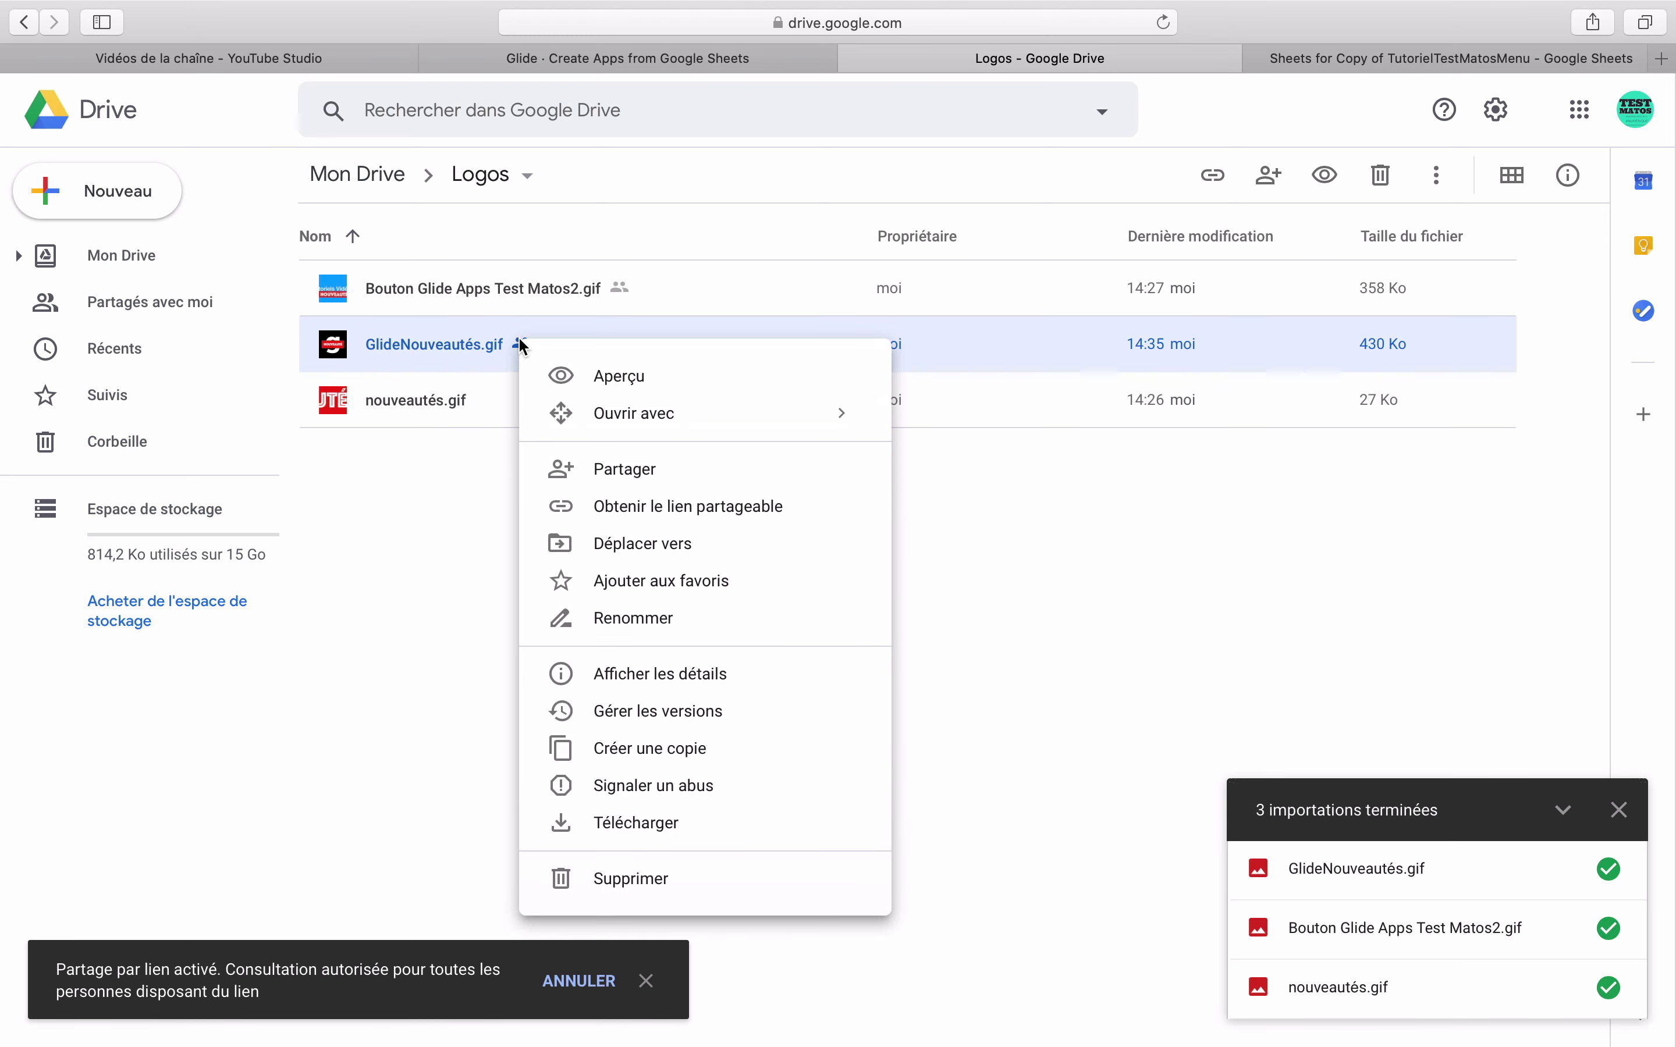
click(605, 506)
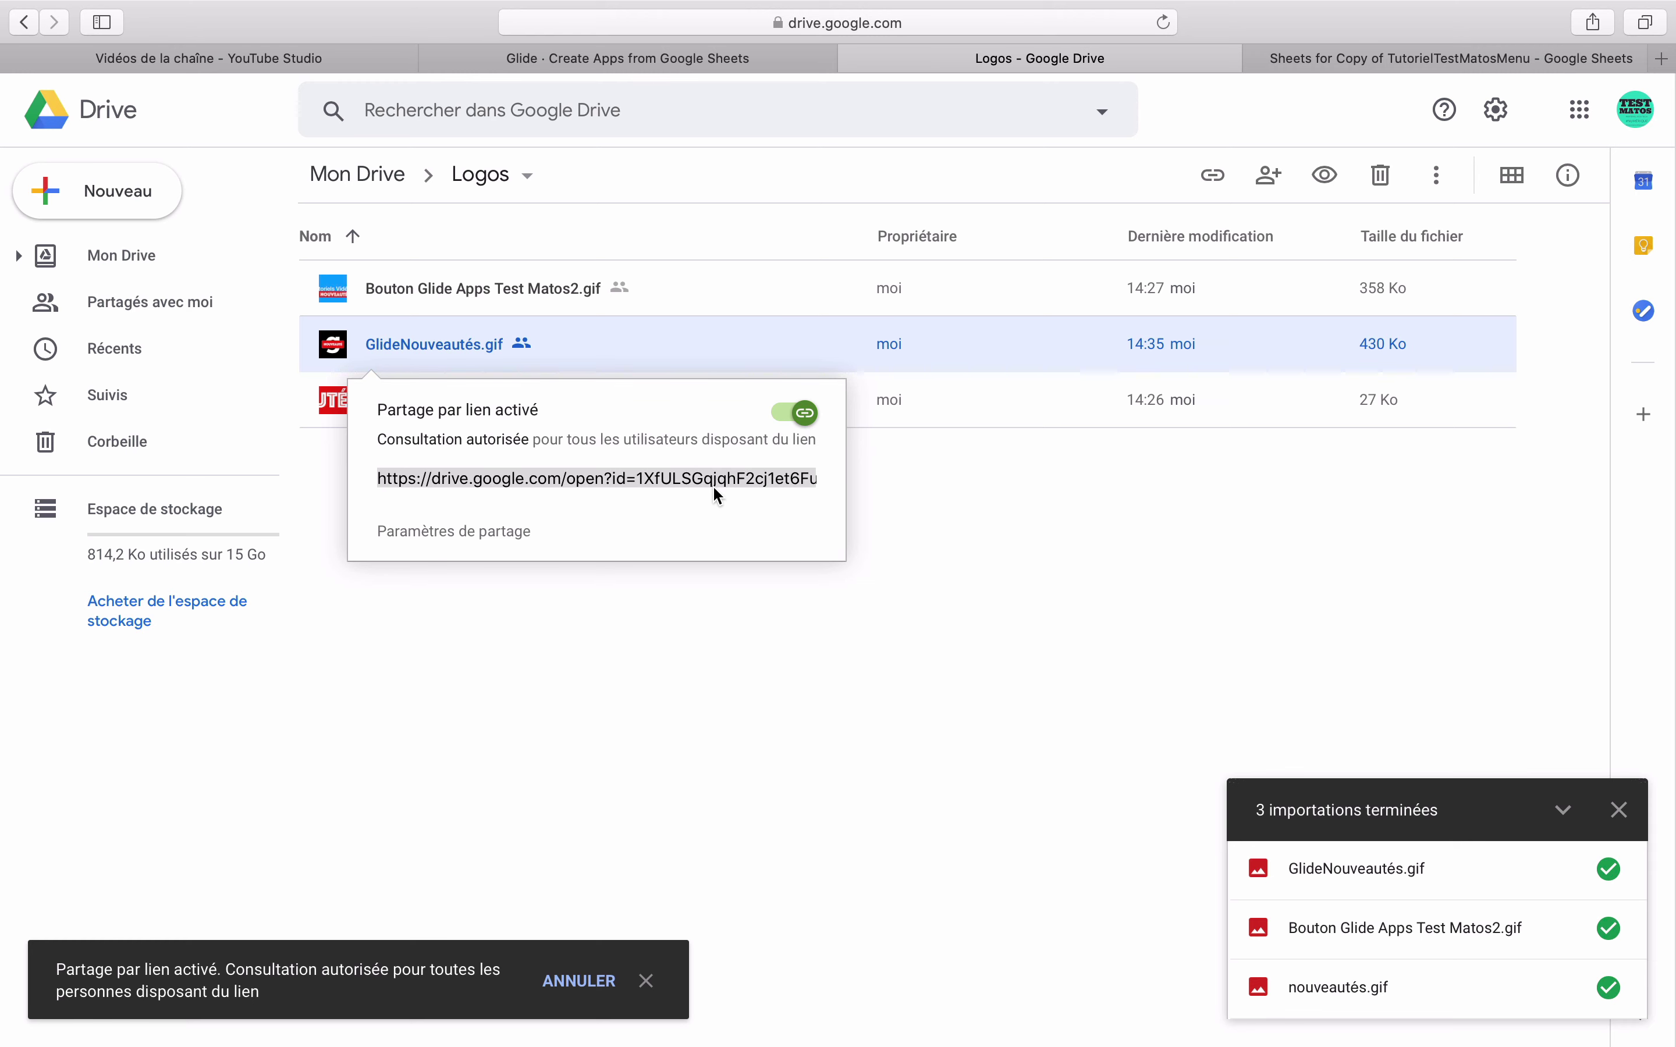
key(super+c)
click(928, 555)
click(778, 69)
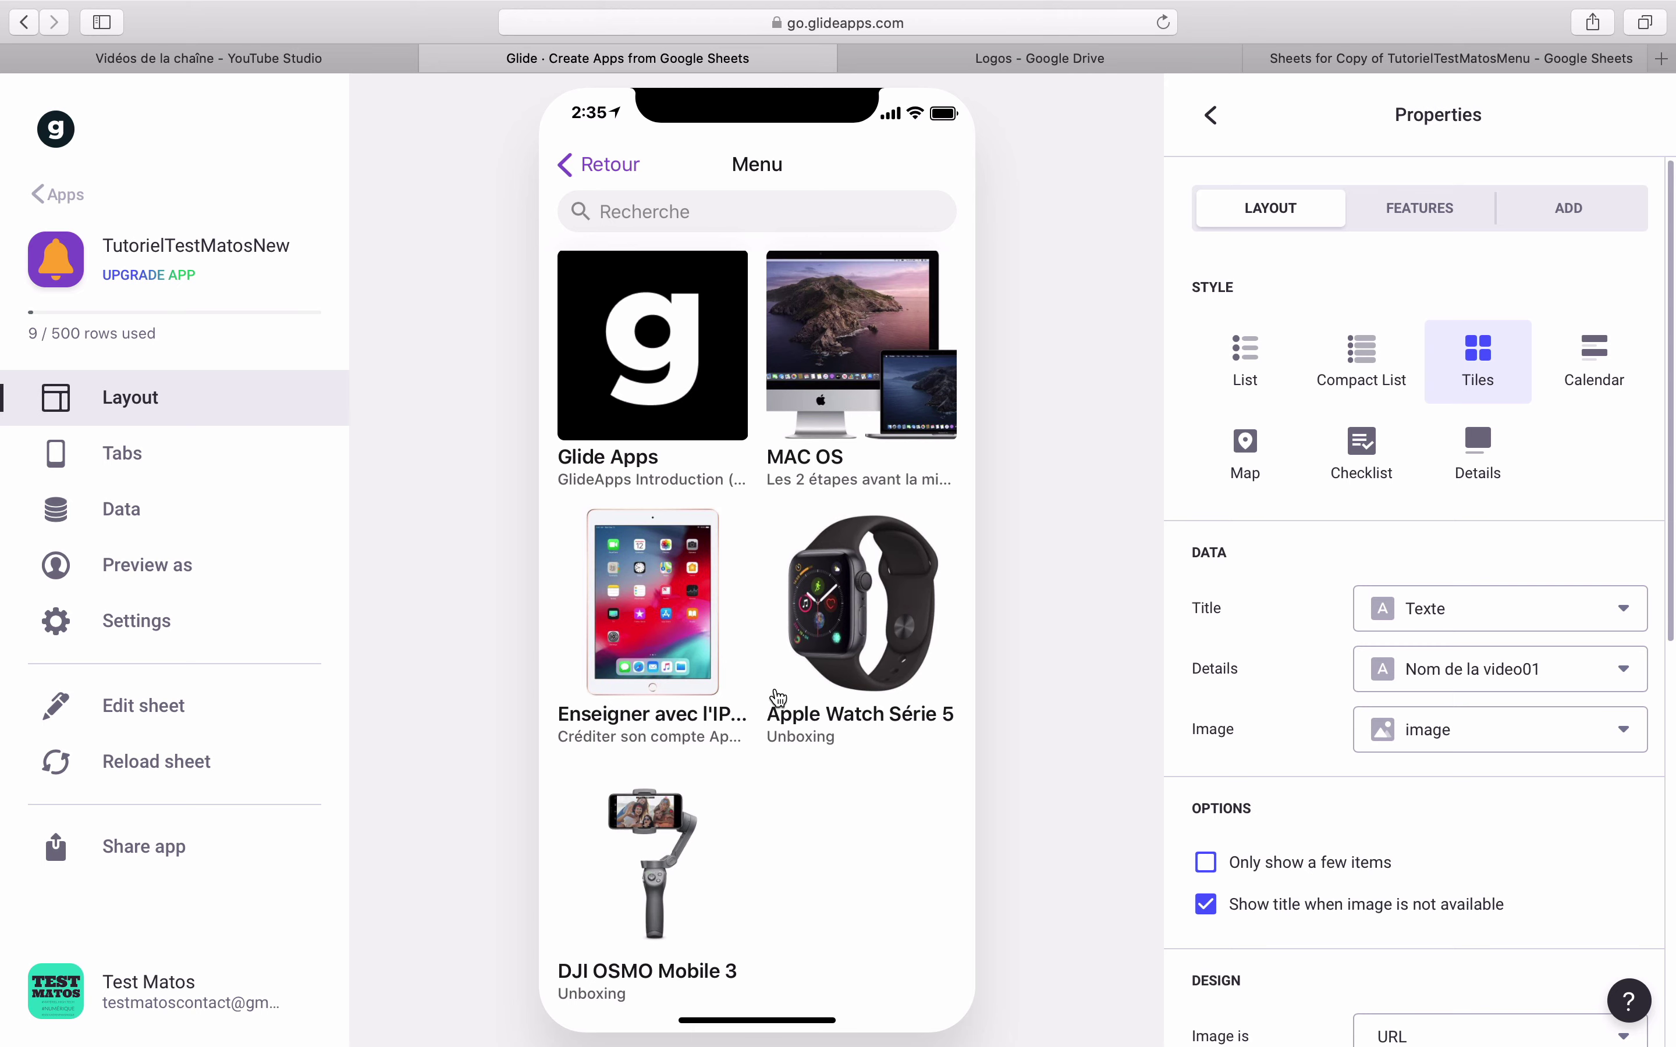
- In the Tutoriel vidéo sheet, insert three empty columns before the image column
click(1333, 61)
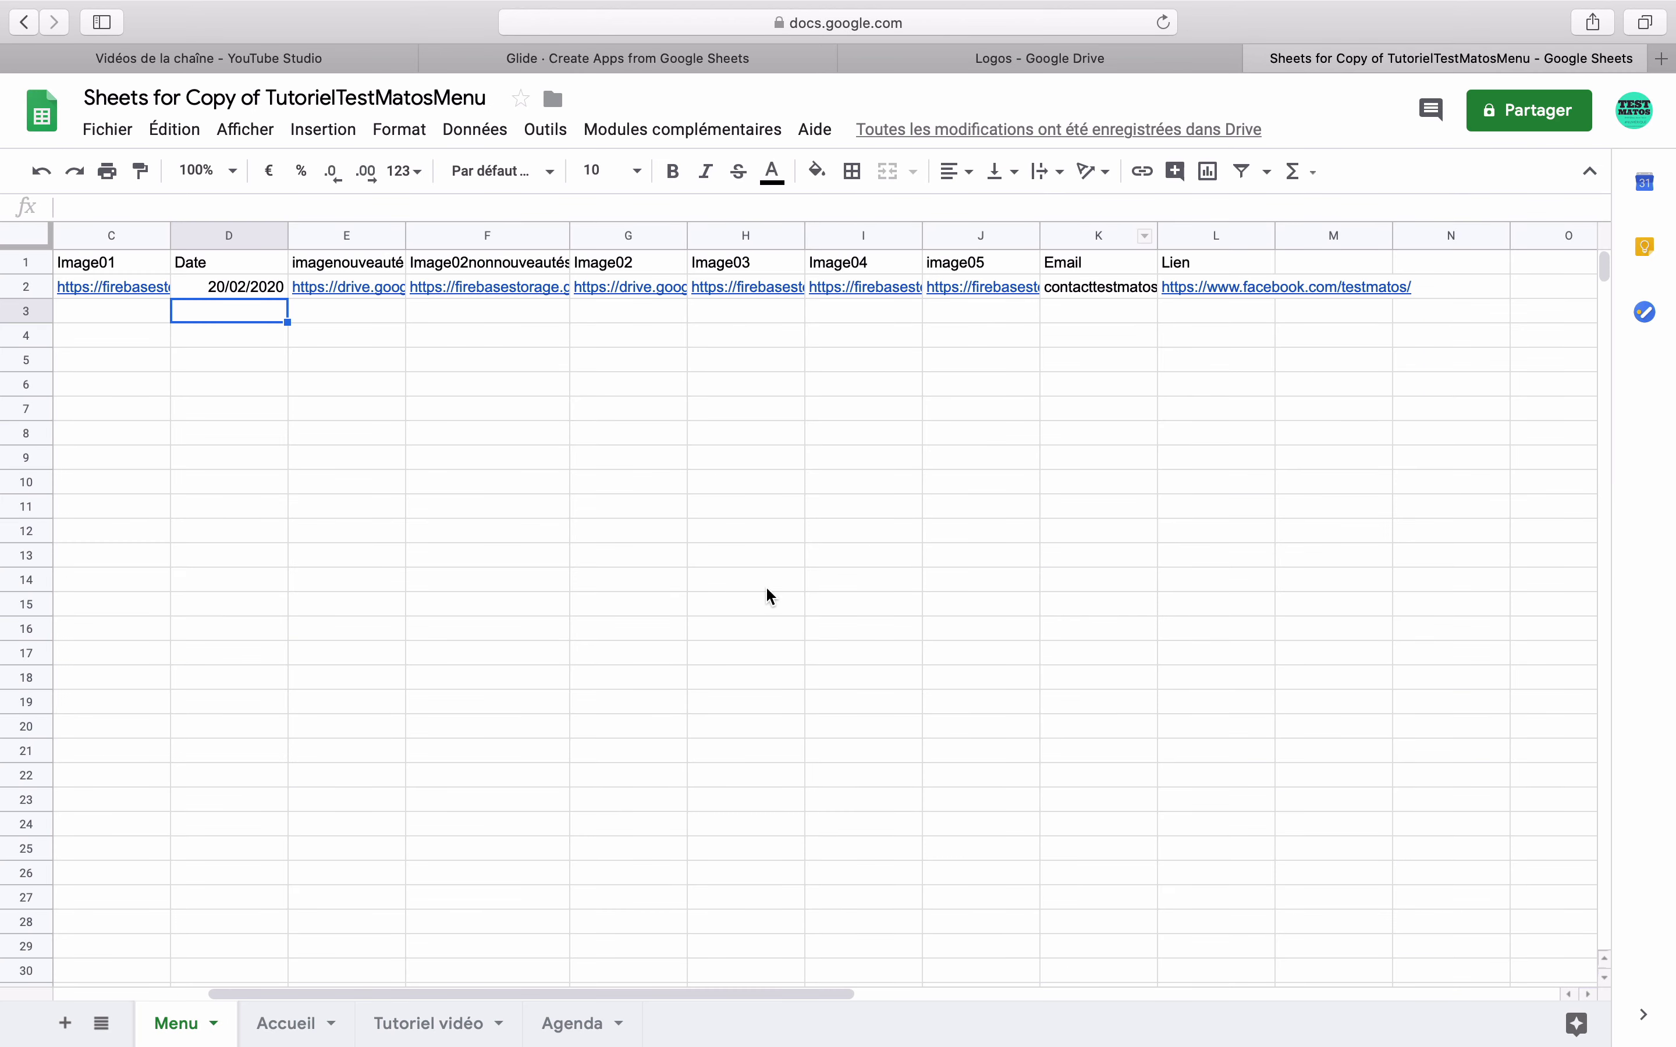
click(378, 1031)
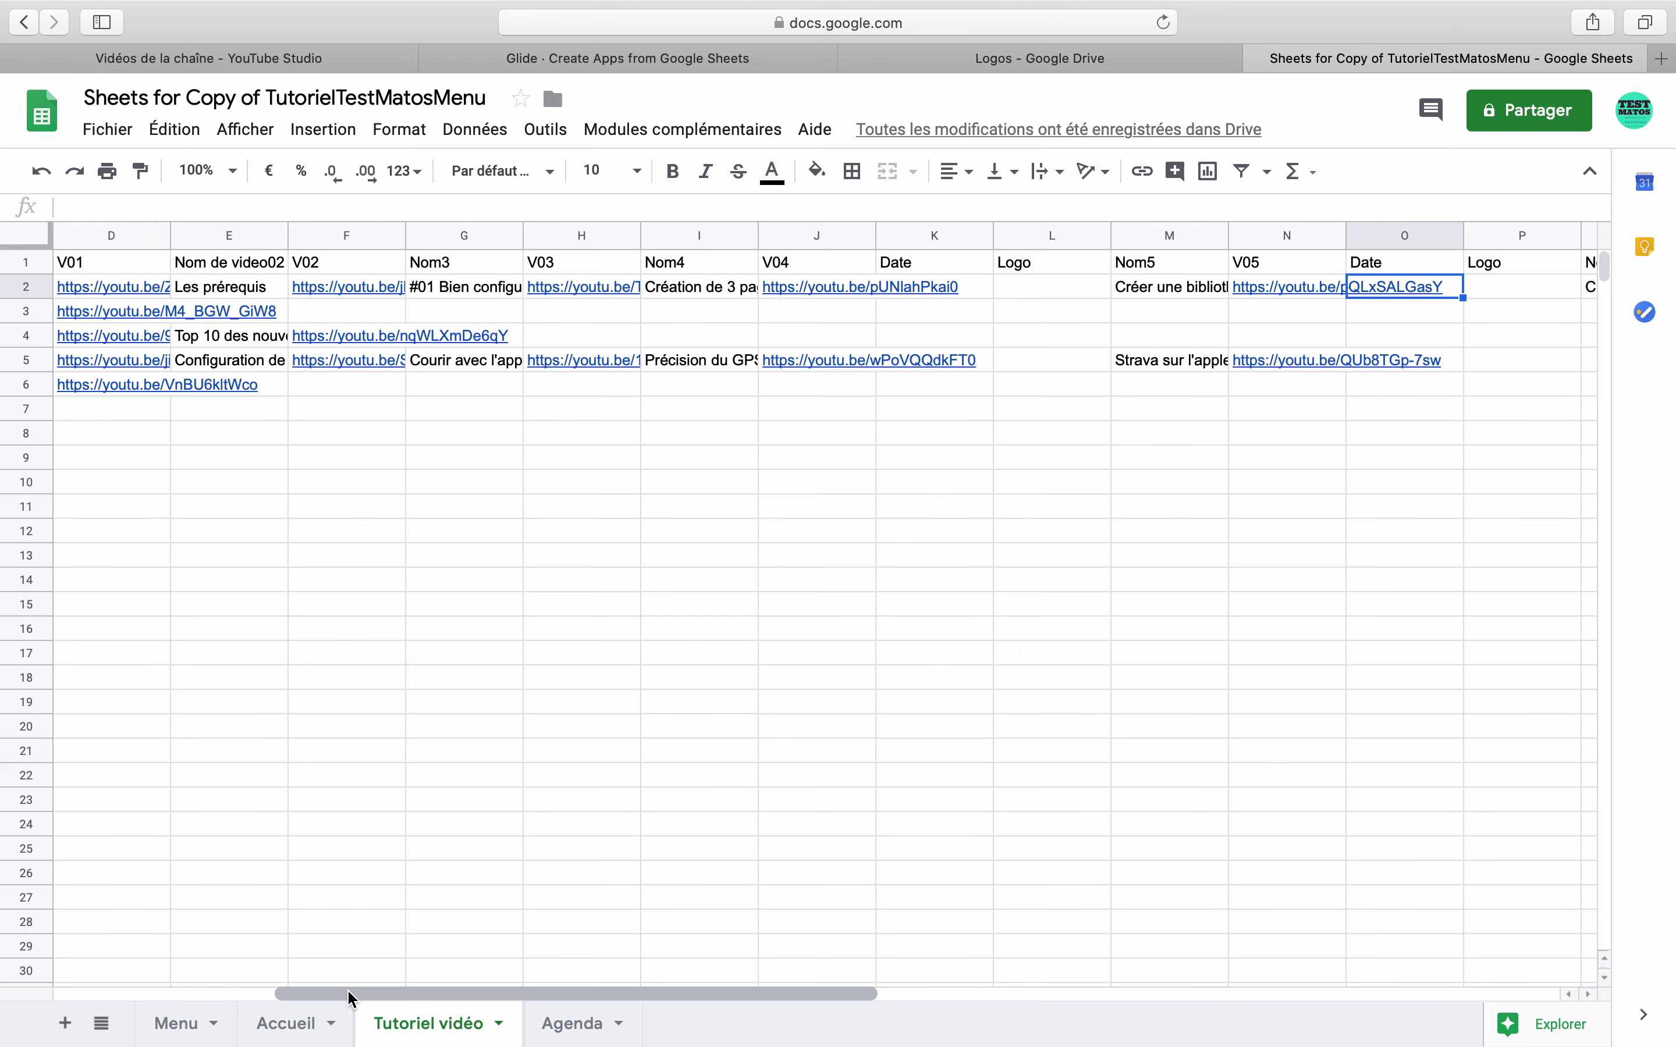
drag(348, 995, 82, 983)
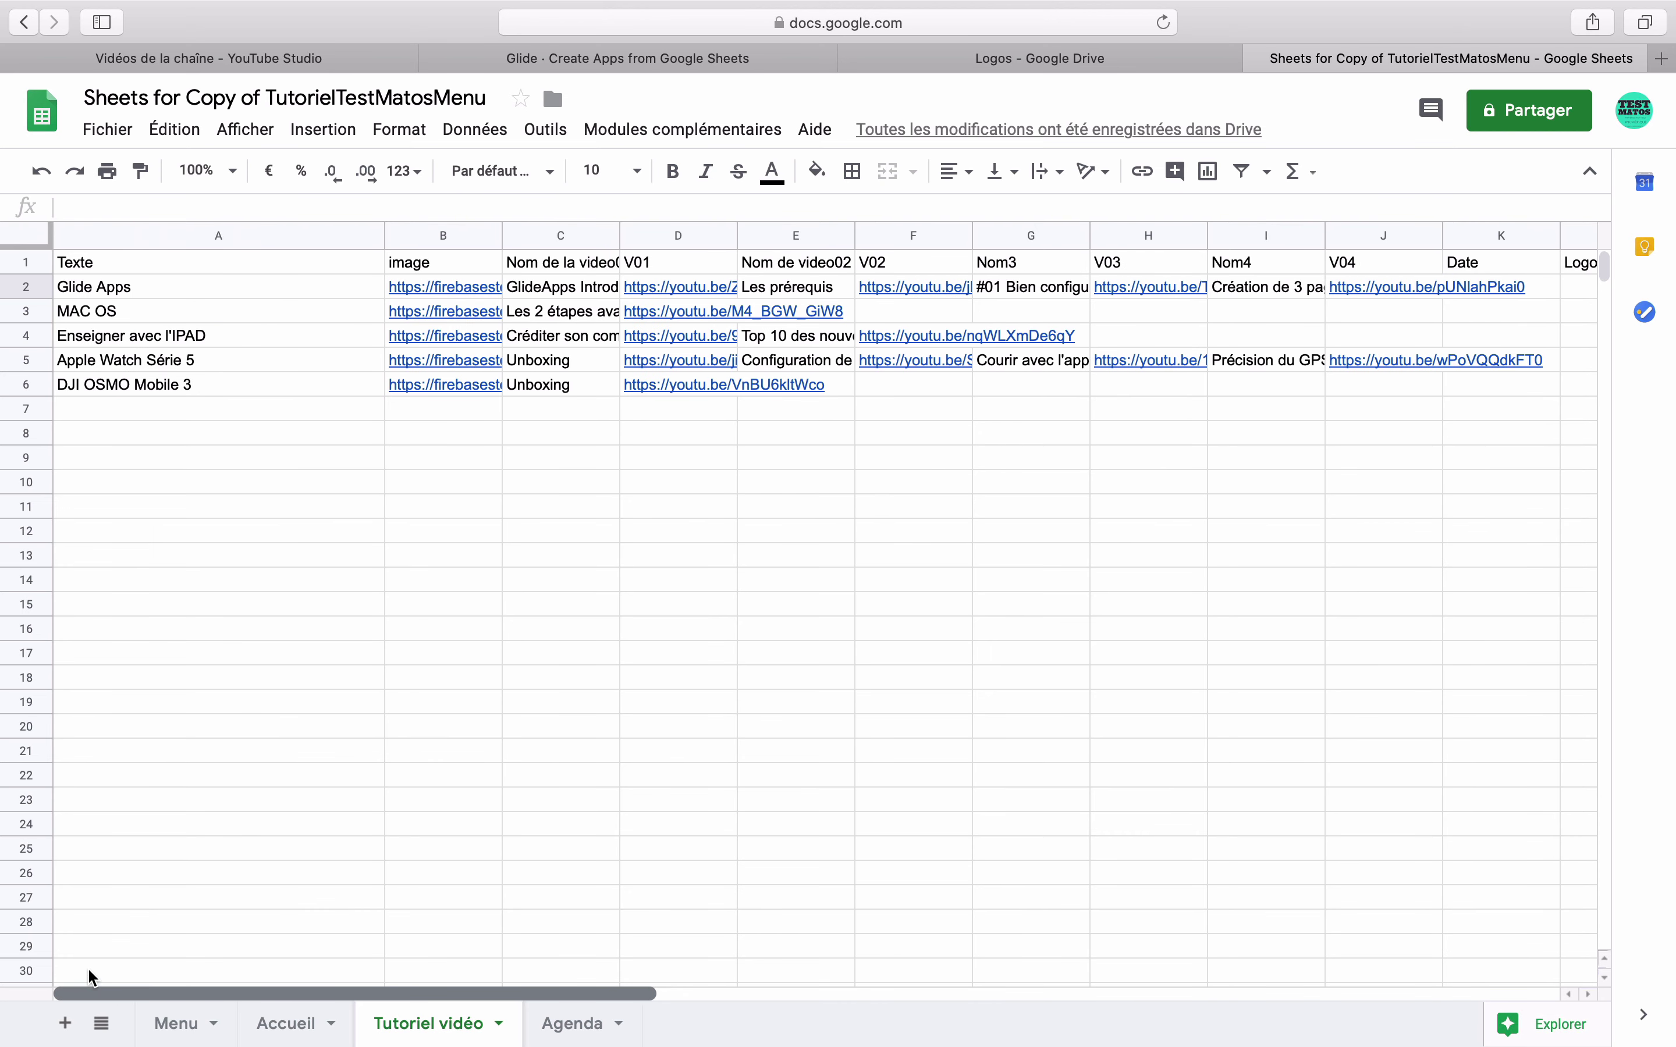
click(405, 291)
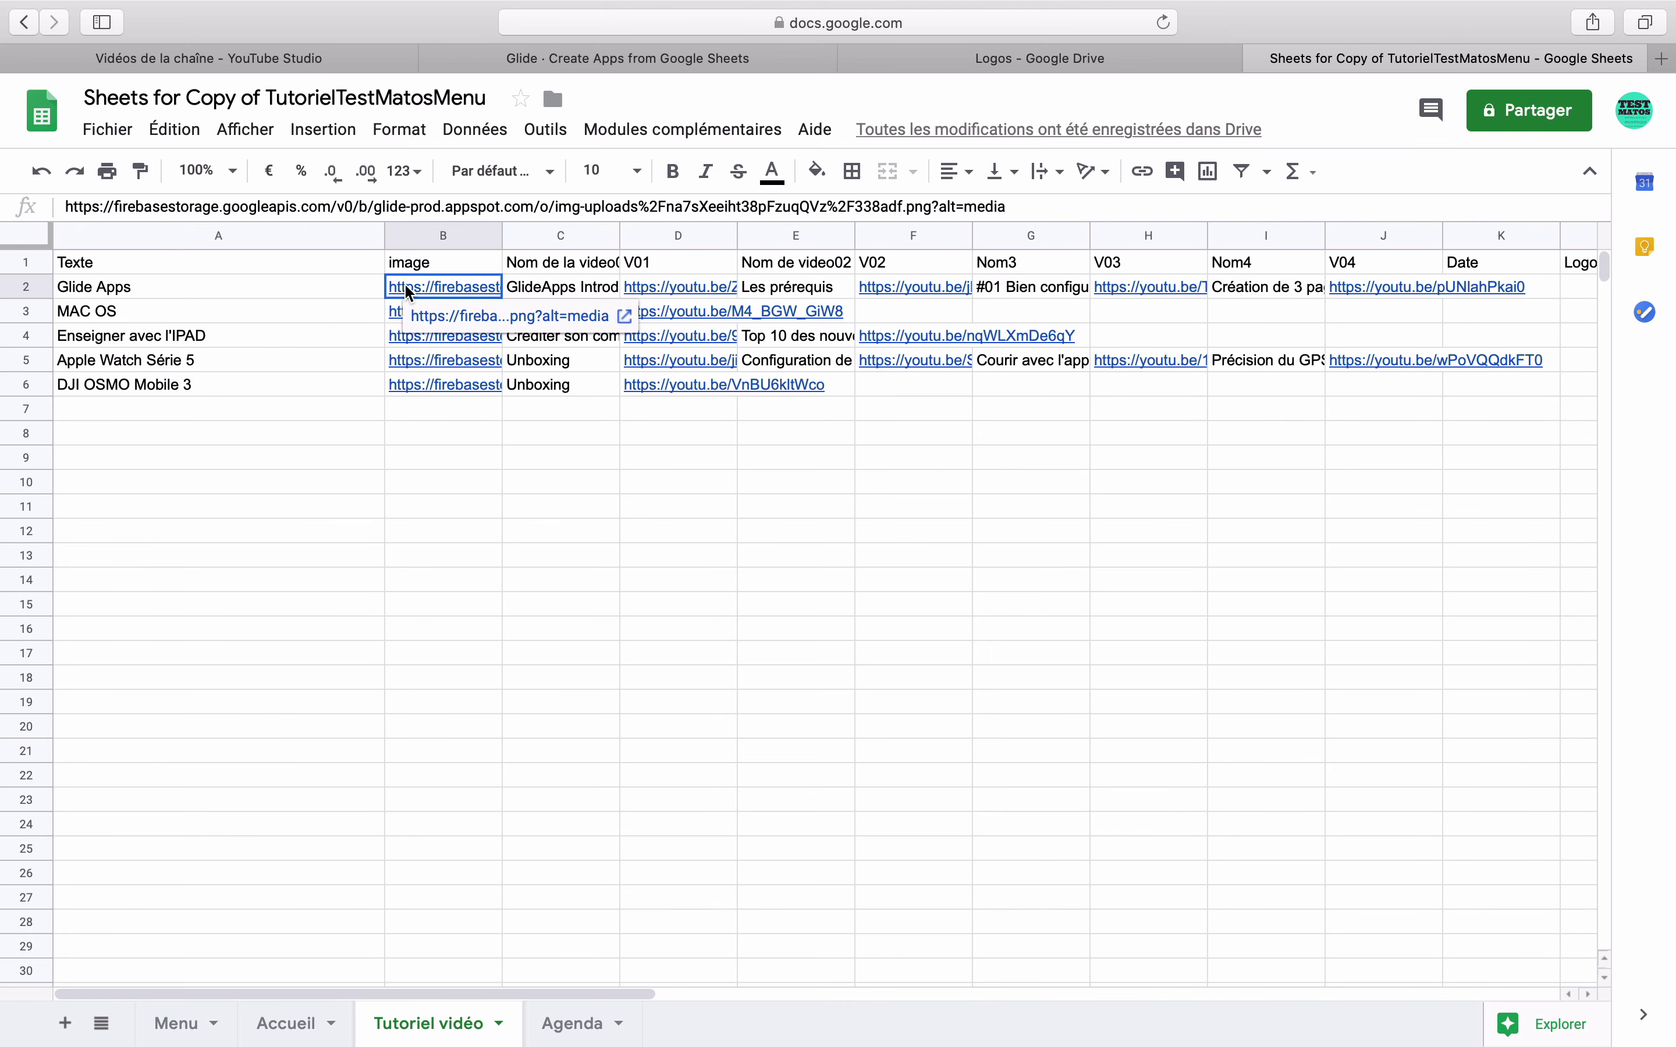
click(393, 236)
right_click(393, 235)
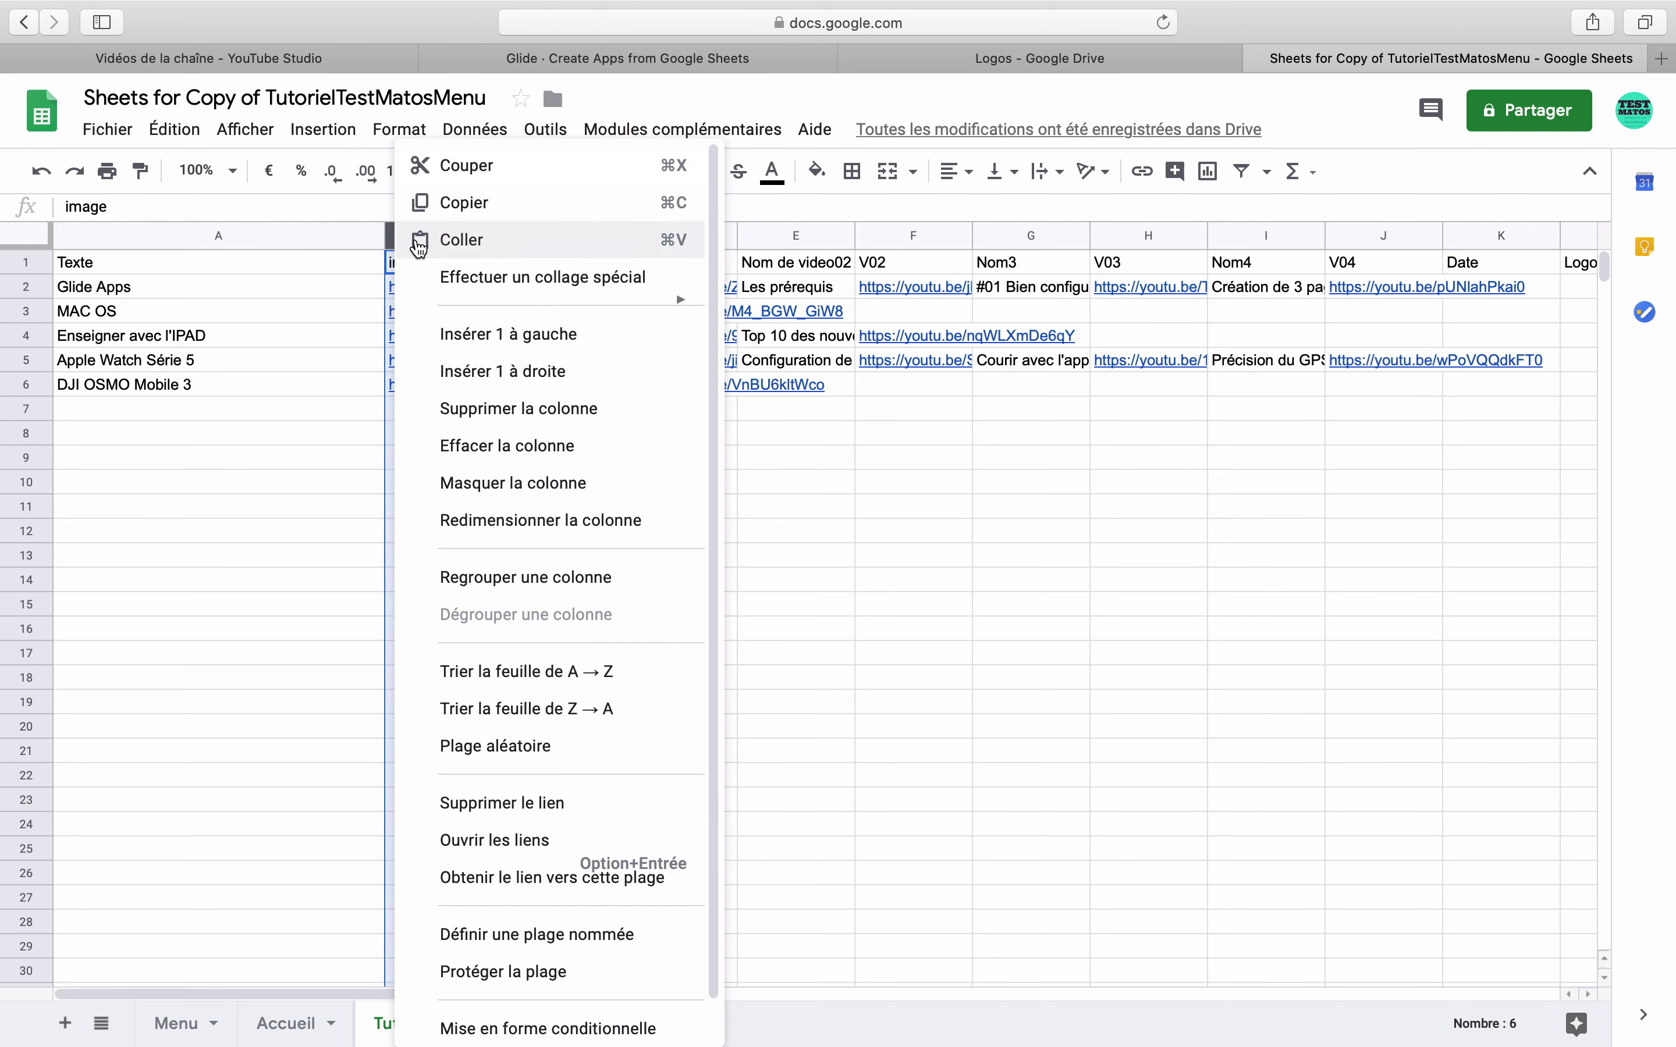
click(452, 331)
right_click(433, 239)
click(505, 383)
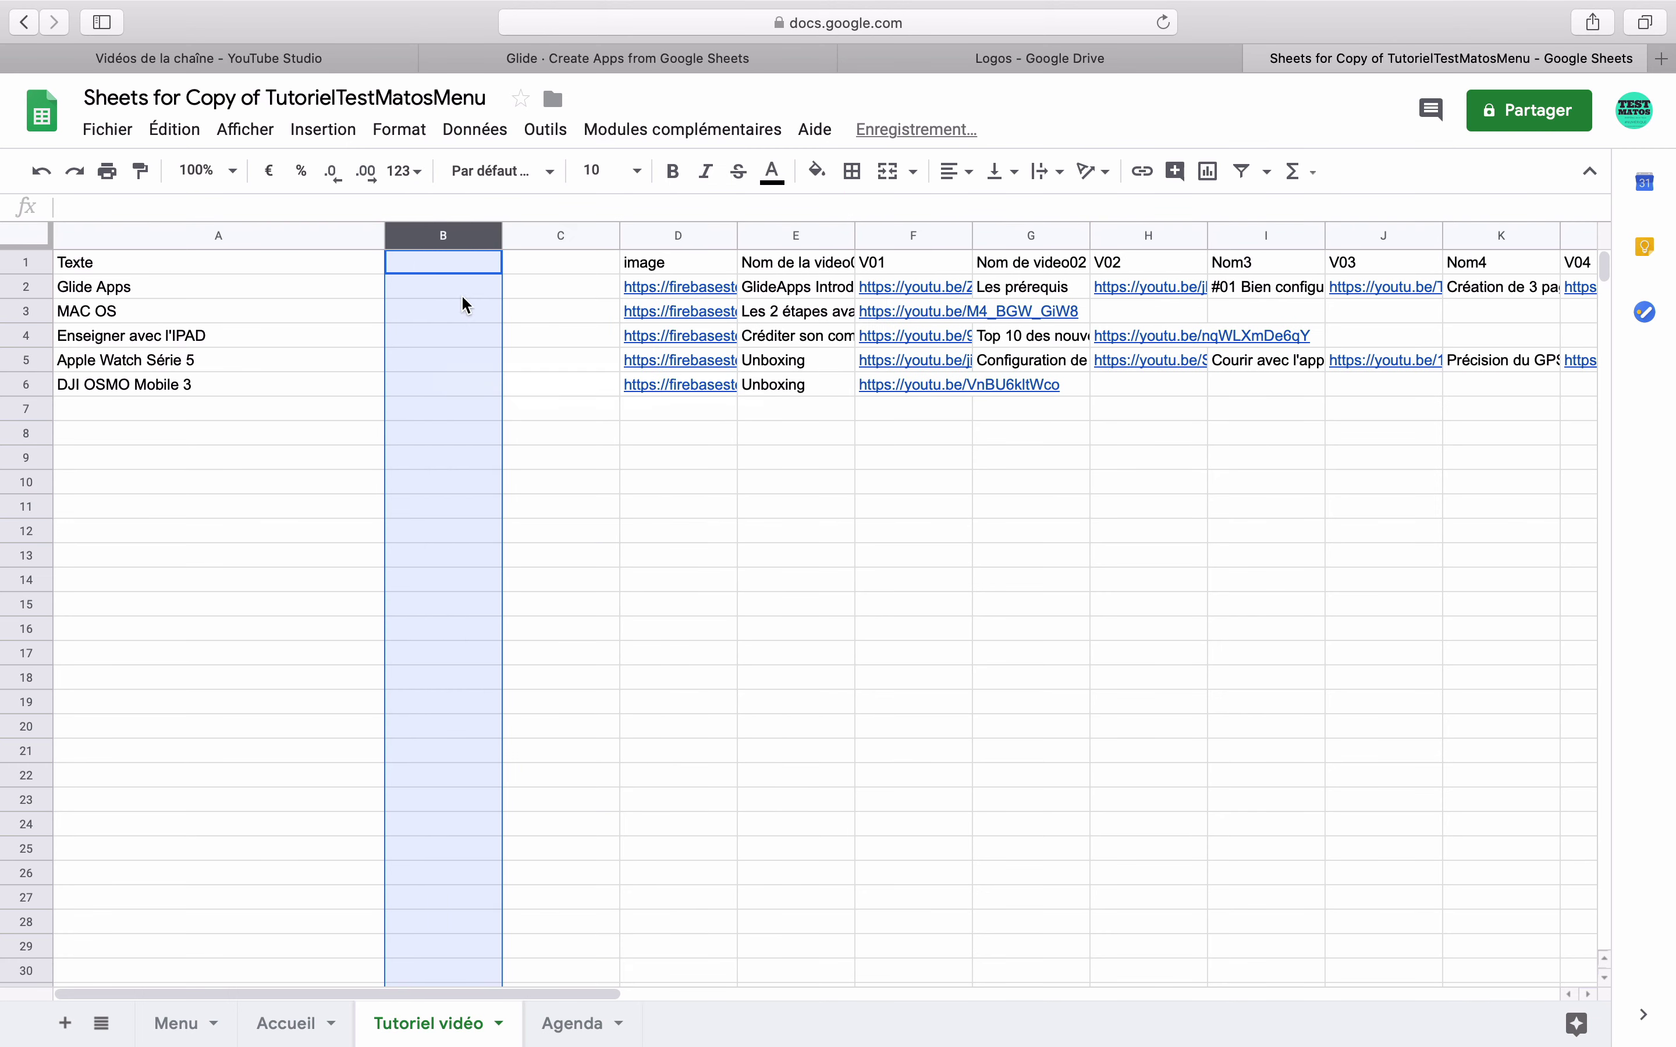
right_click(445, 236)
click(535, 383)
- Head the new columns date, ImageNouveauté and Imagenonnouveautés
click(453, 263)
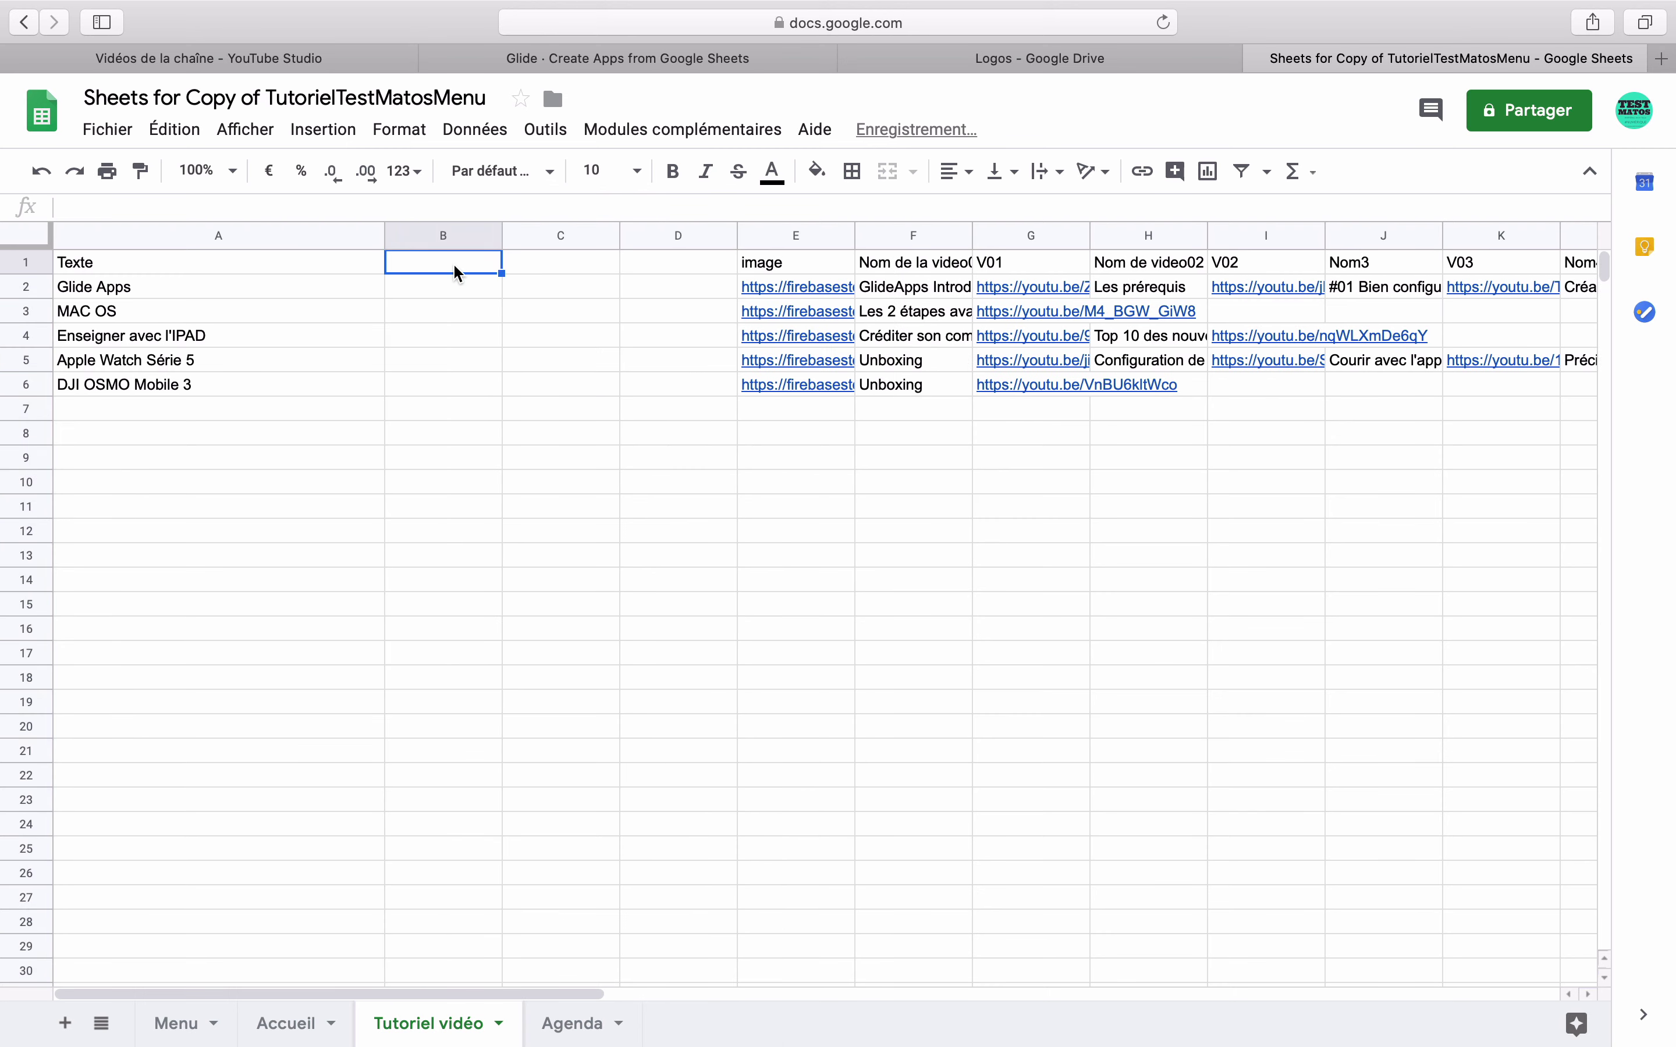
text(date)
key(Tab)
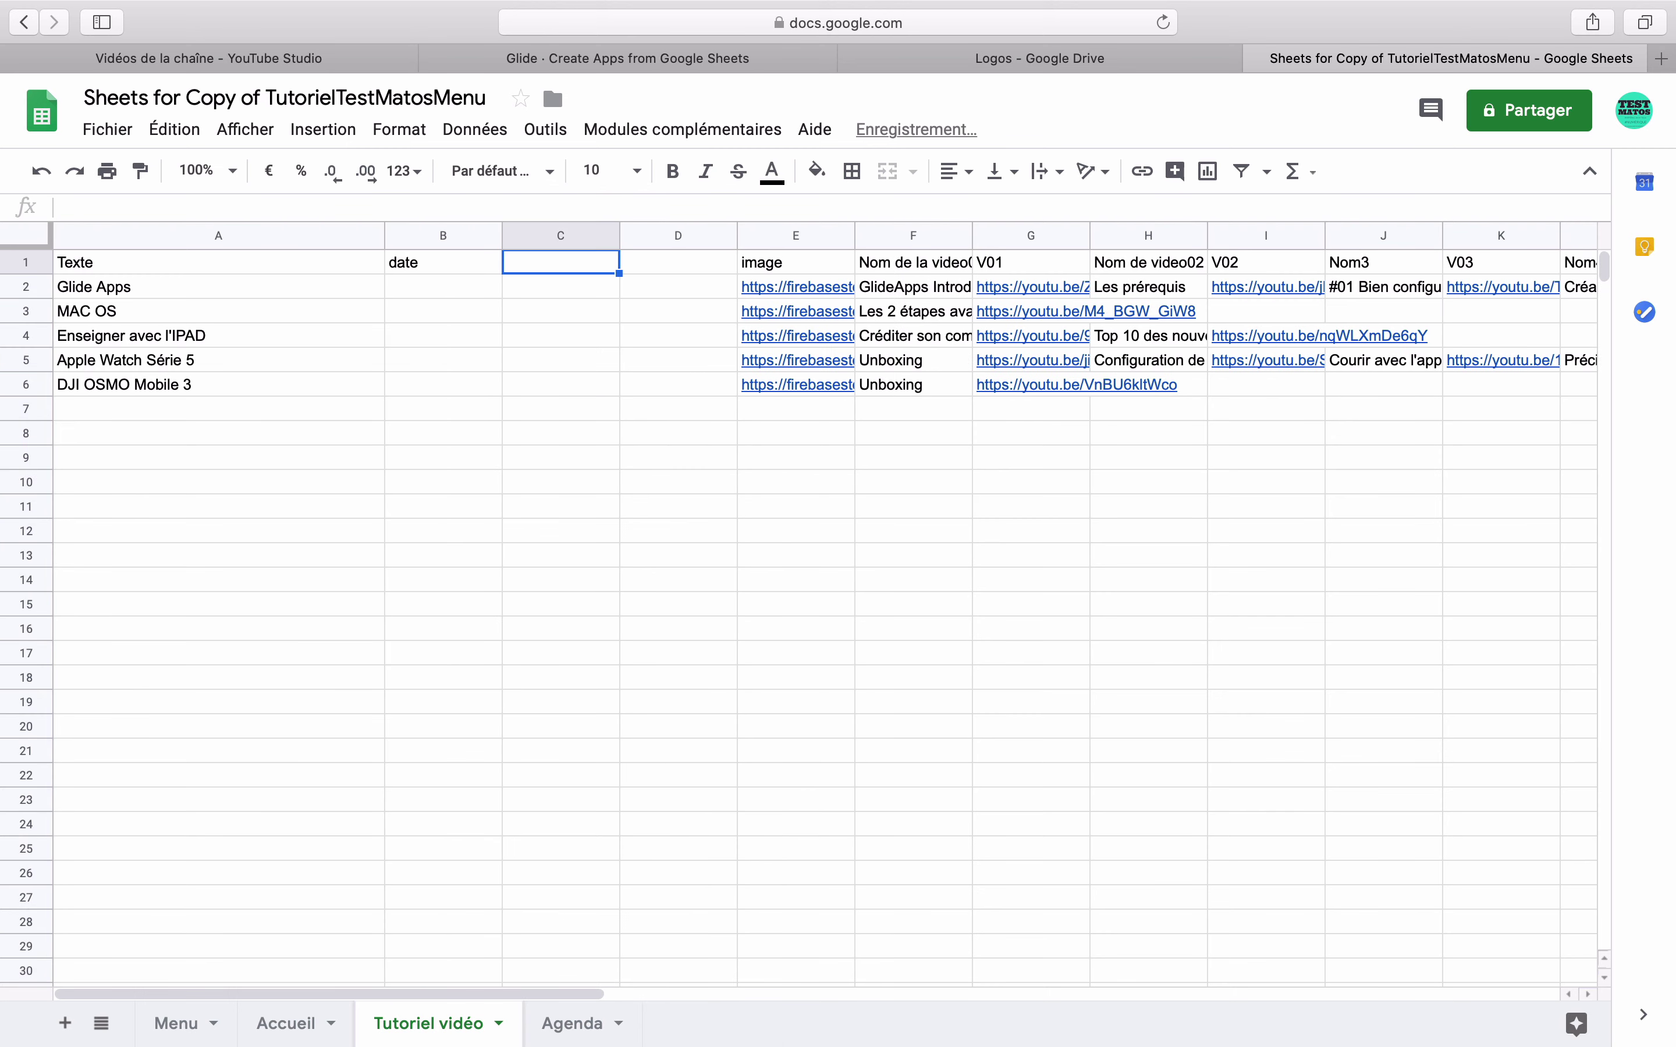
text(ImageNouveauté)
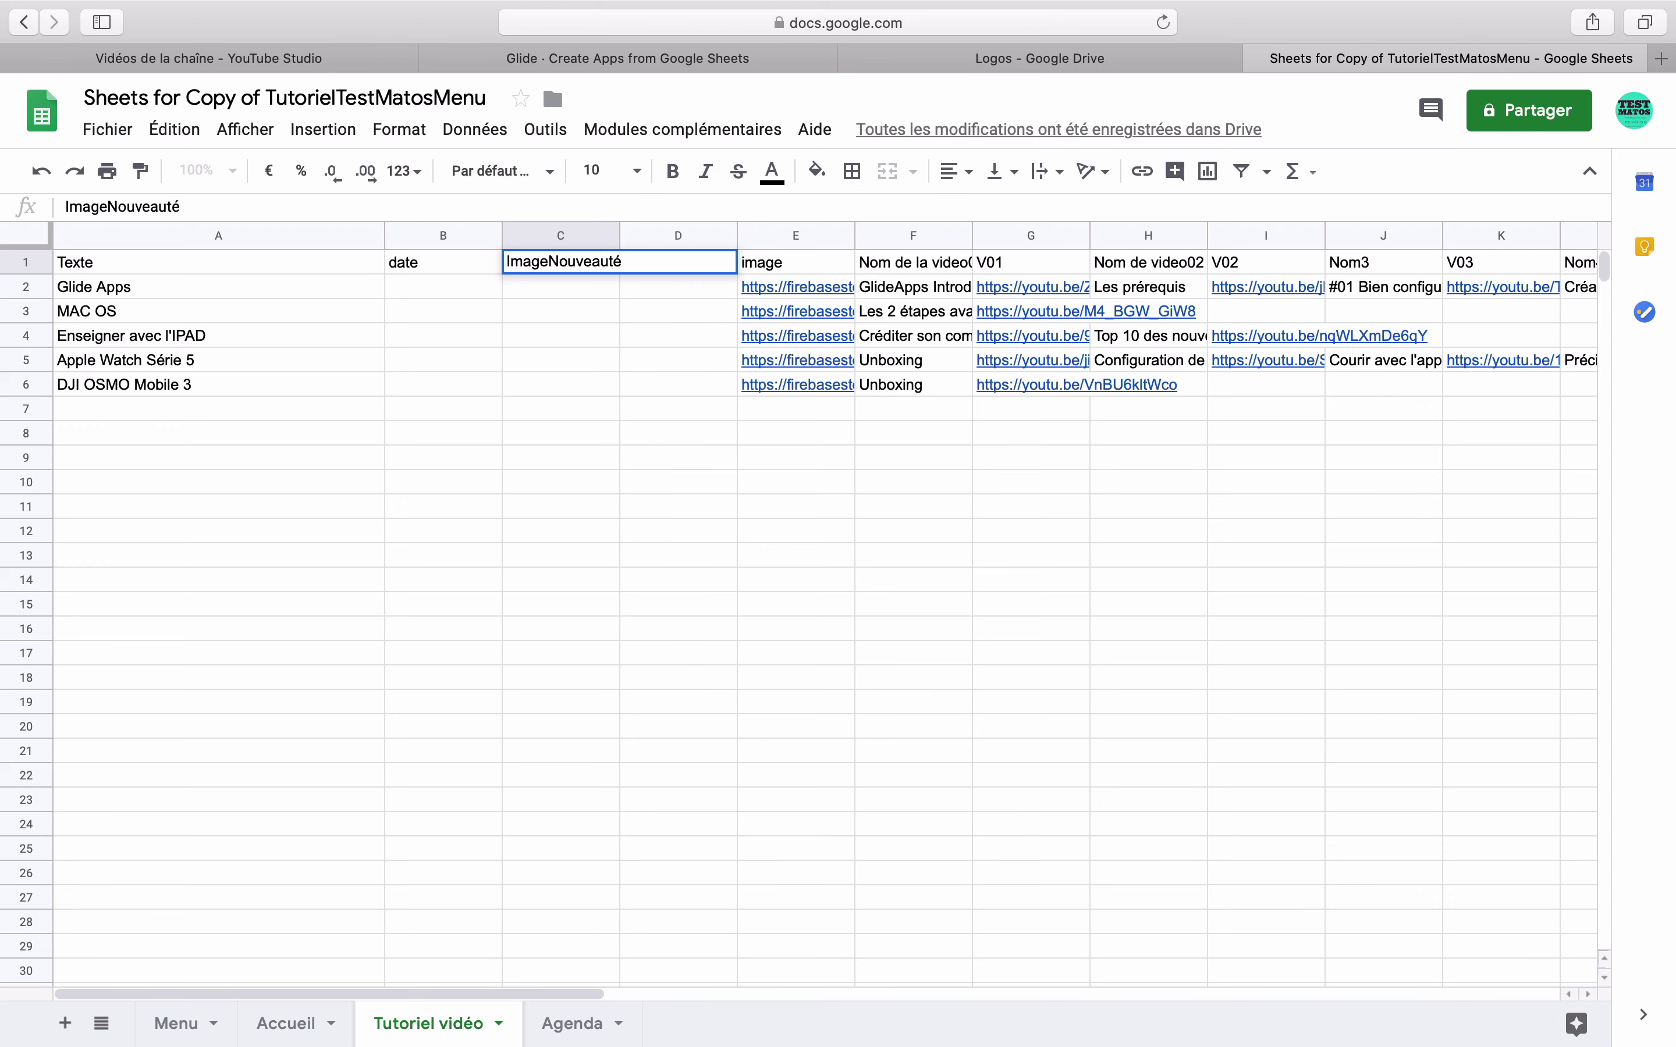
key(Tab)
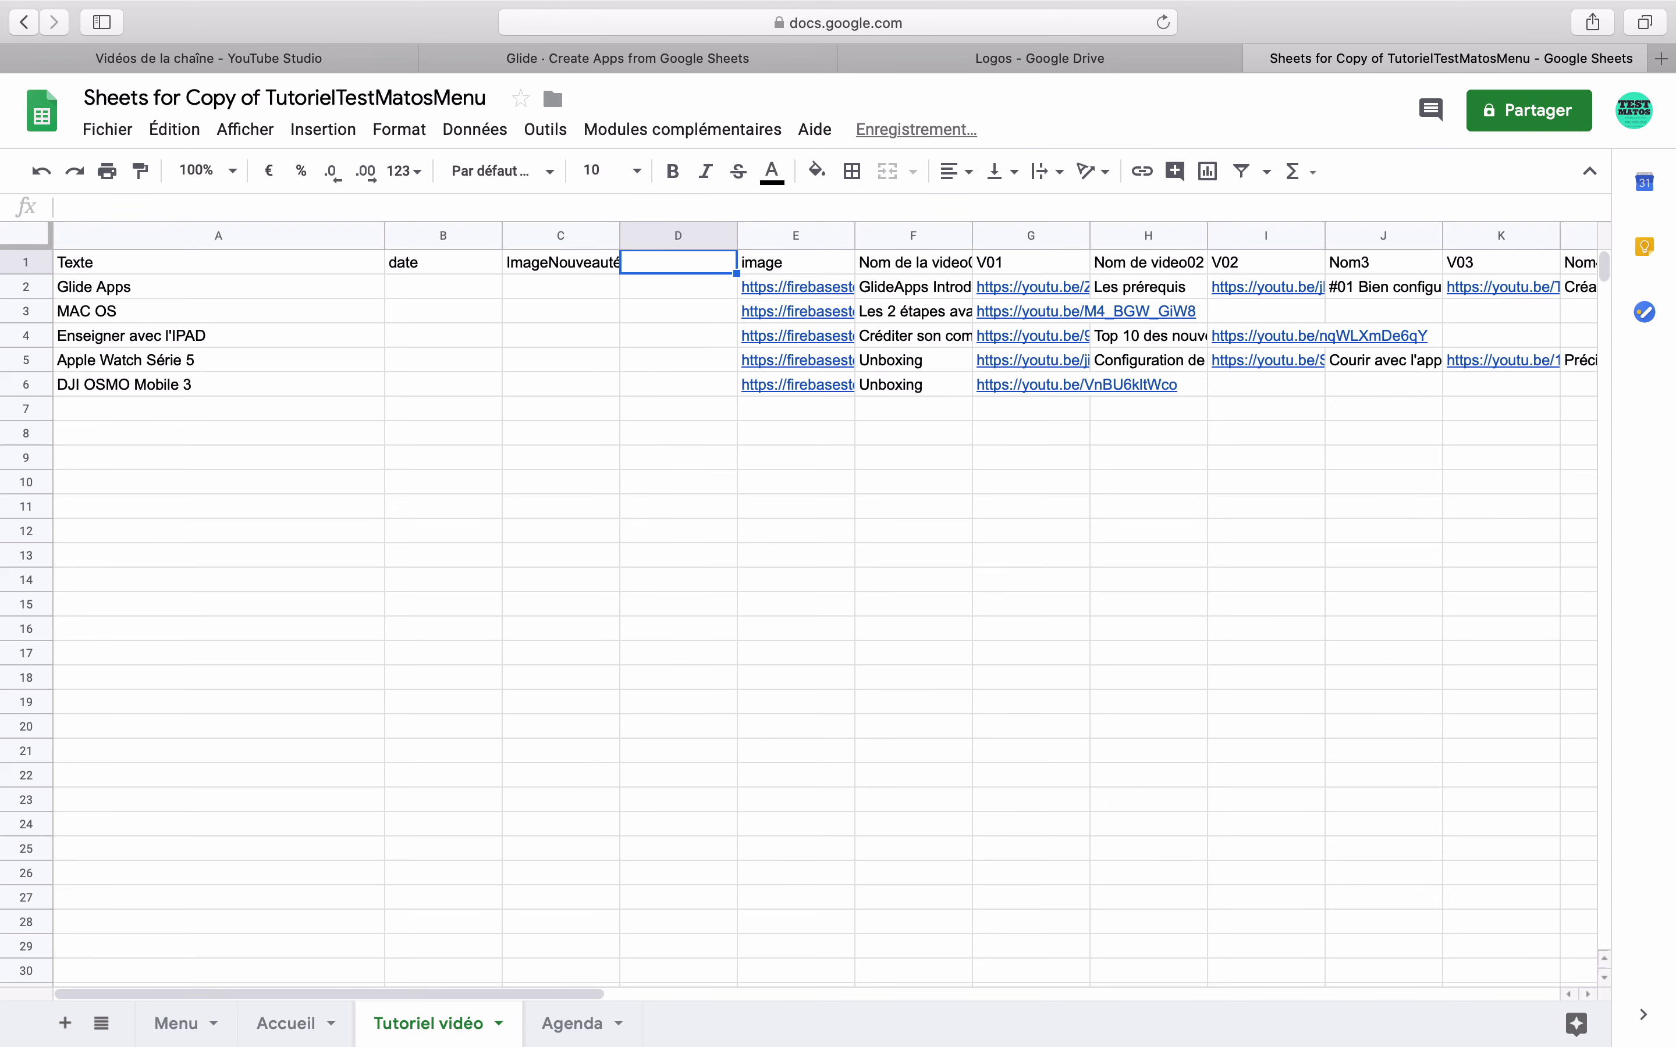
text(Imagenonnouveautés)
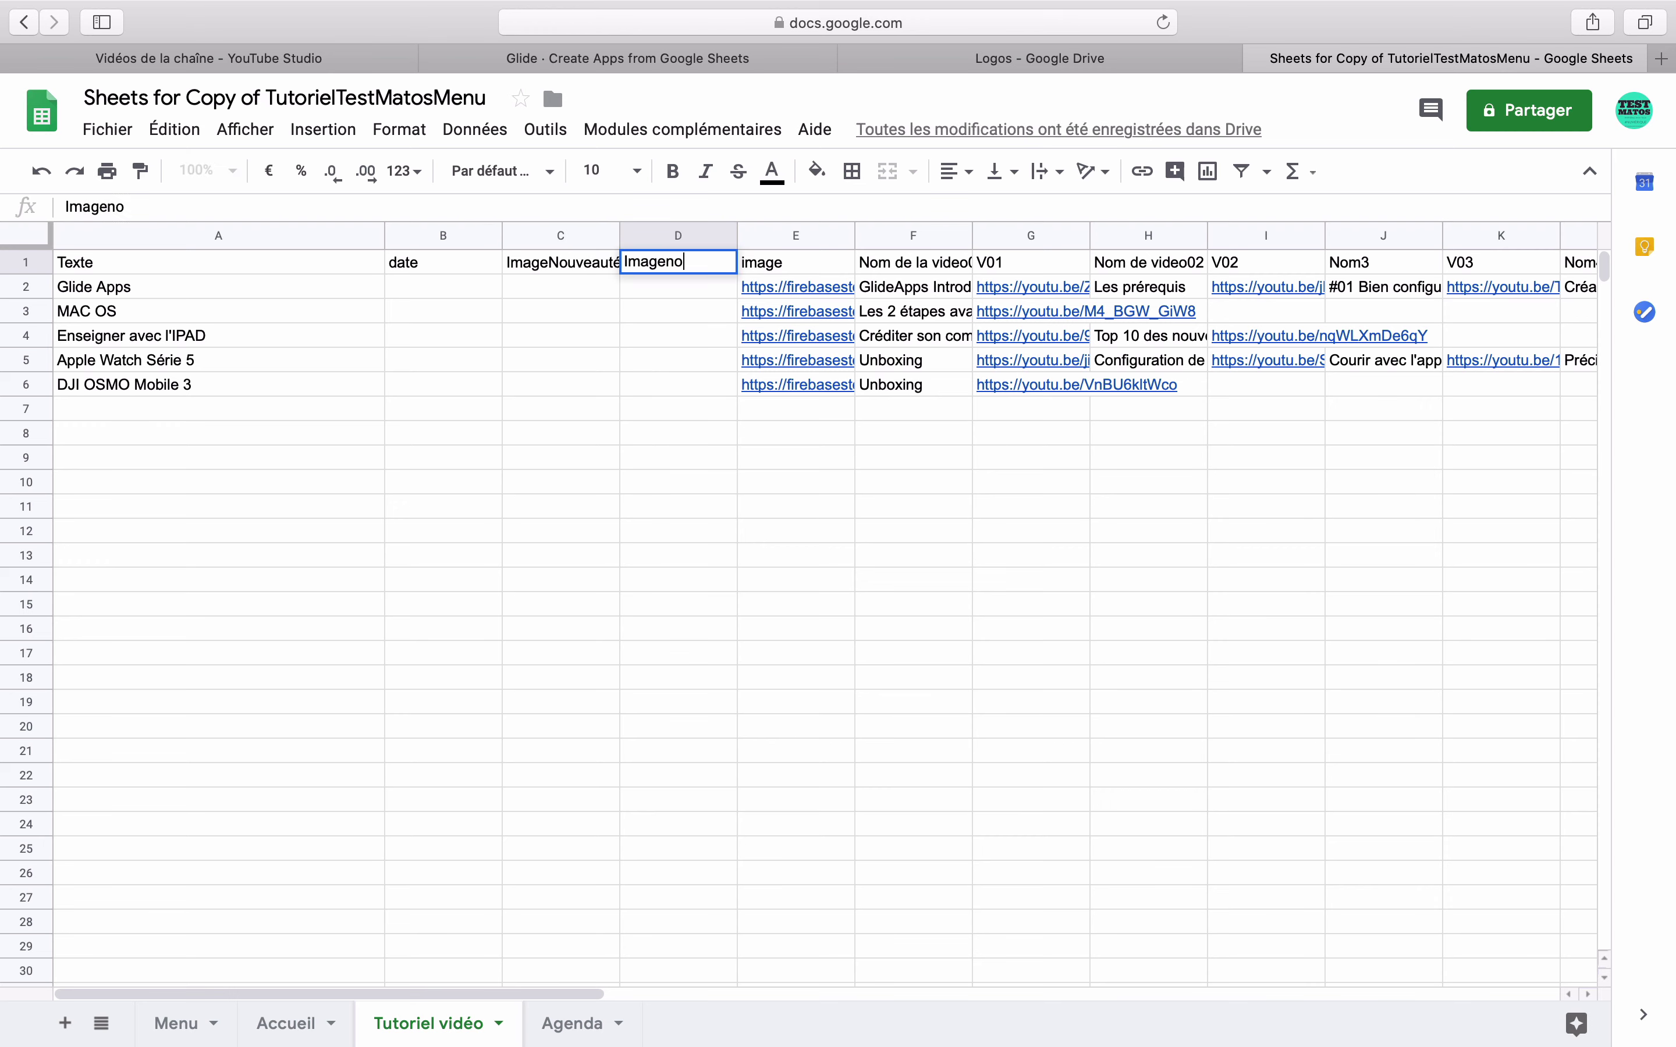
click(444, 287)
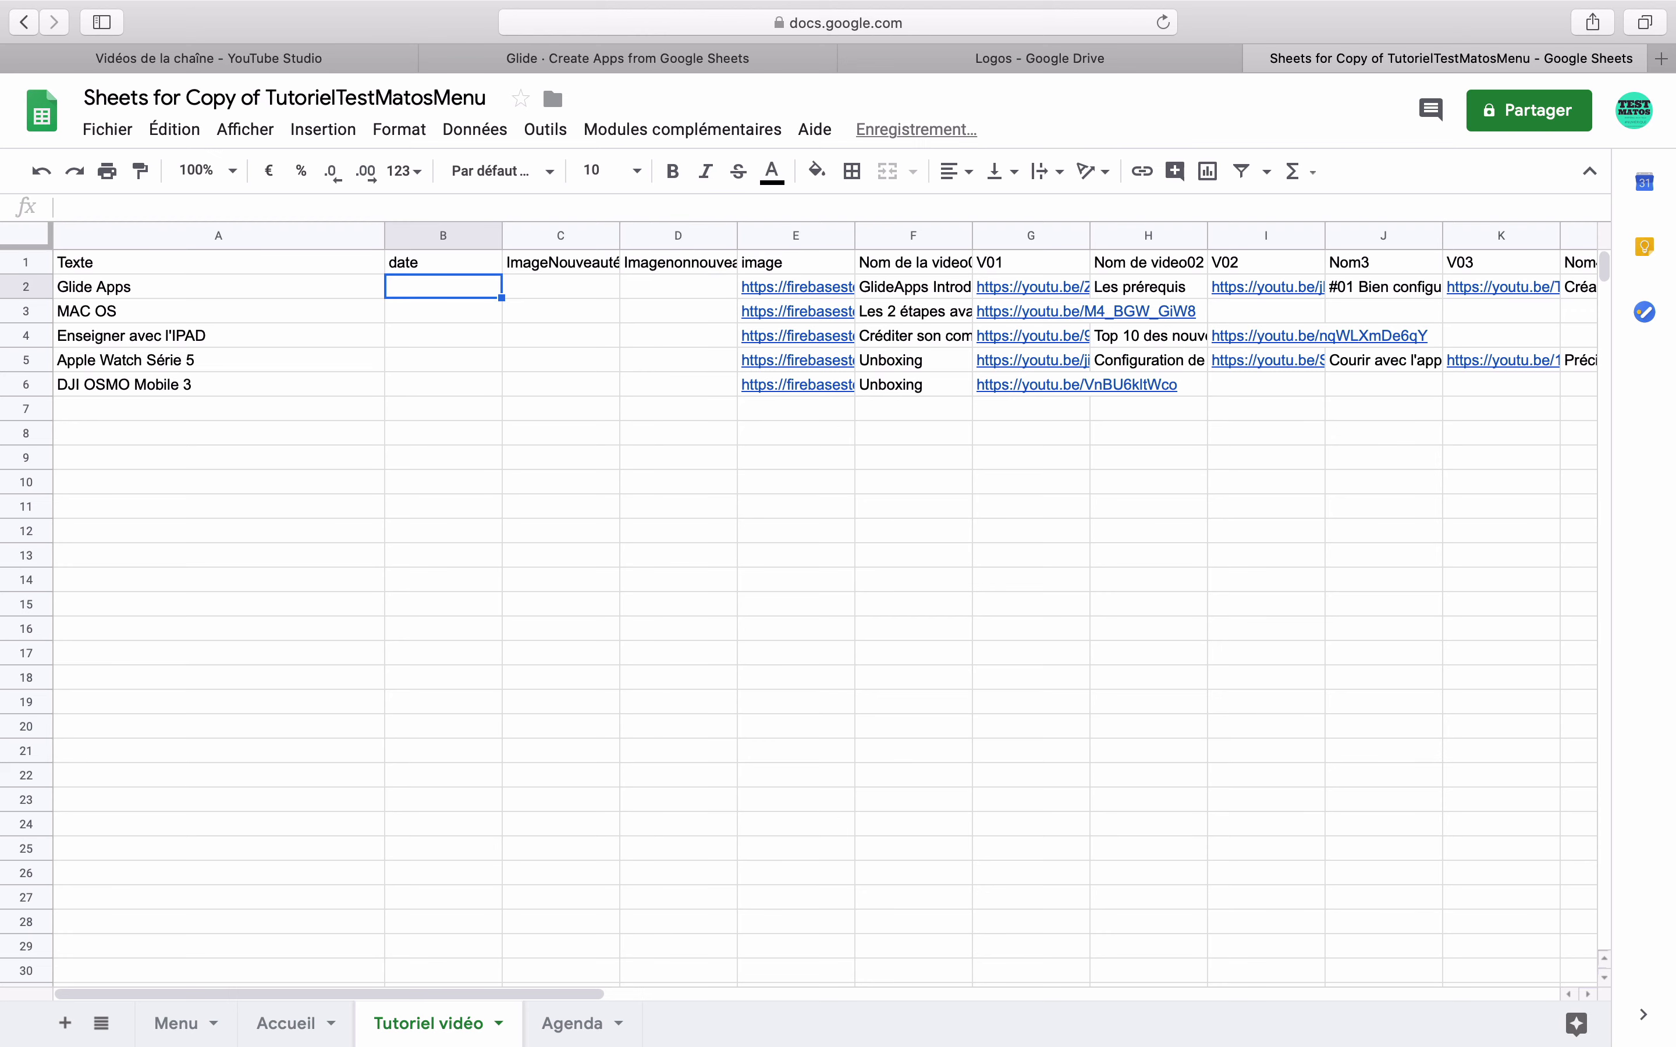
- Paste the gif's shareable link into C2 and copy E2's image link into D2
click(533, 286)
key(super+v)
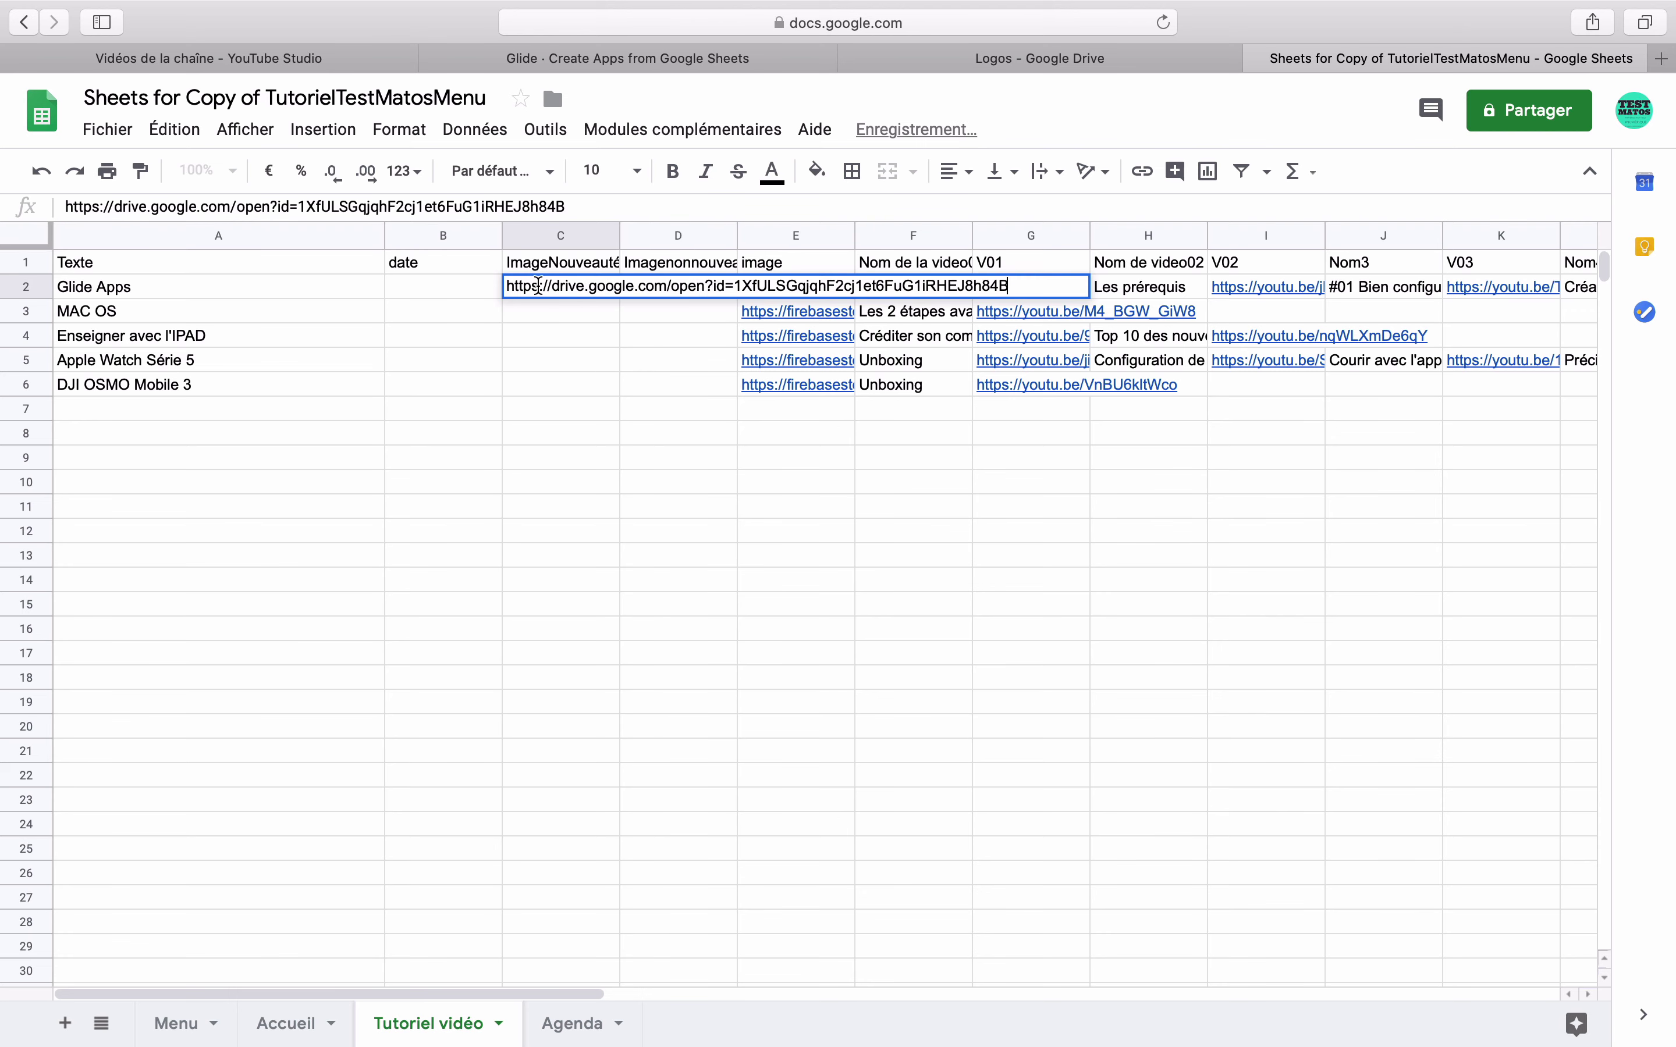
key(Return)
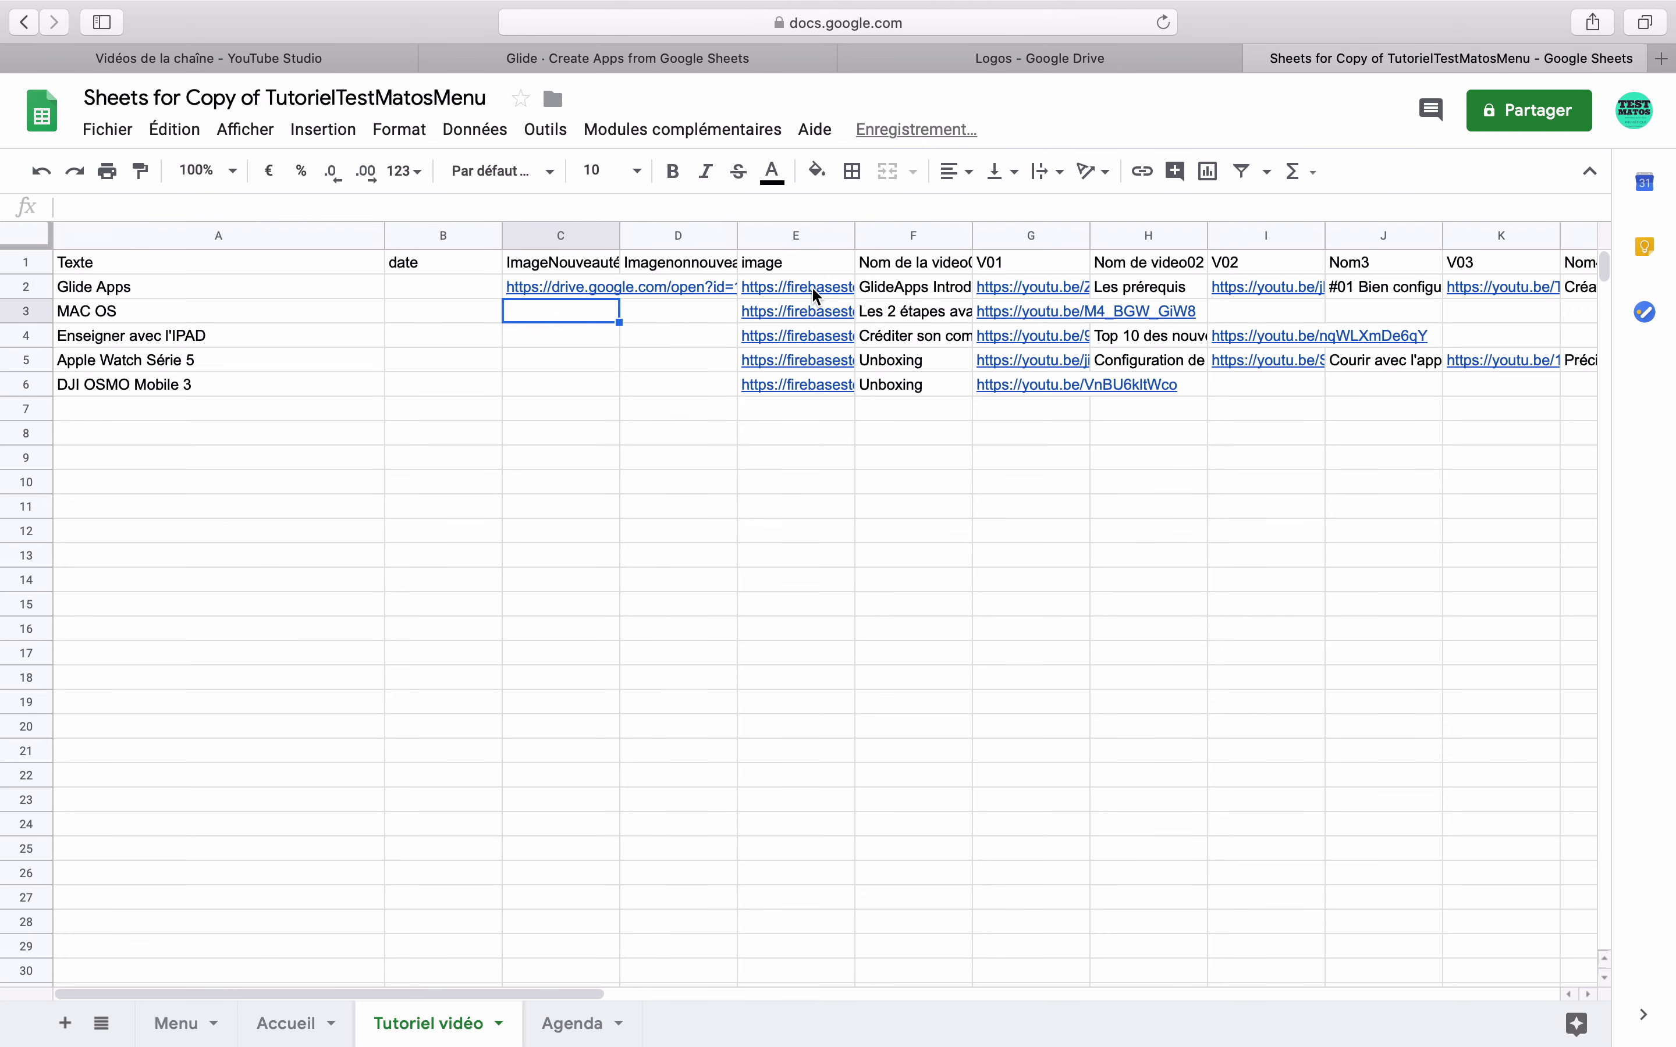
click(812, 286)
key(super+c)
click(703, 284)
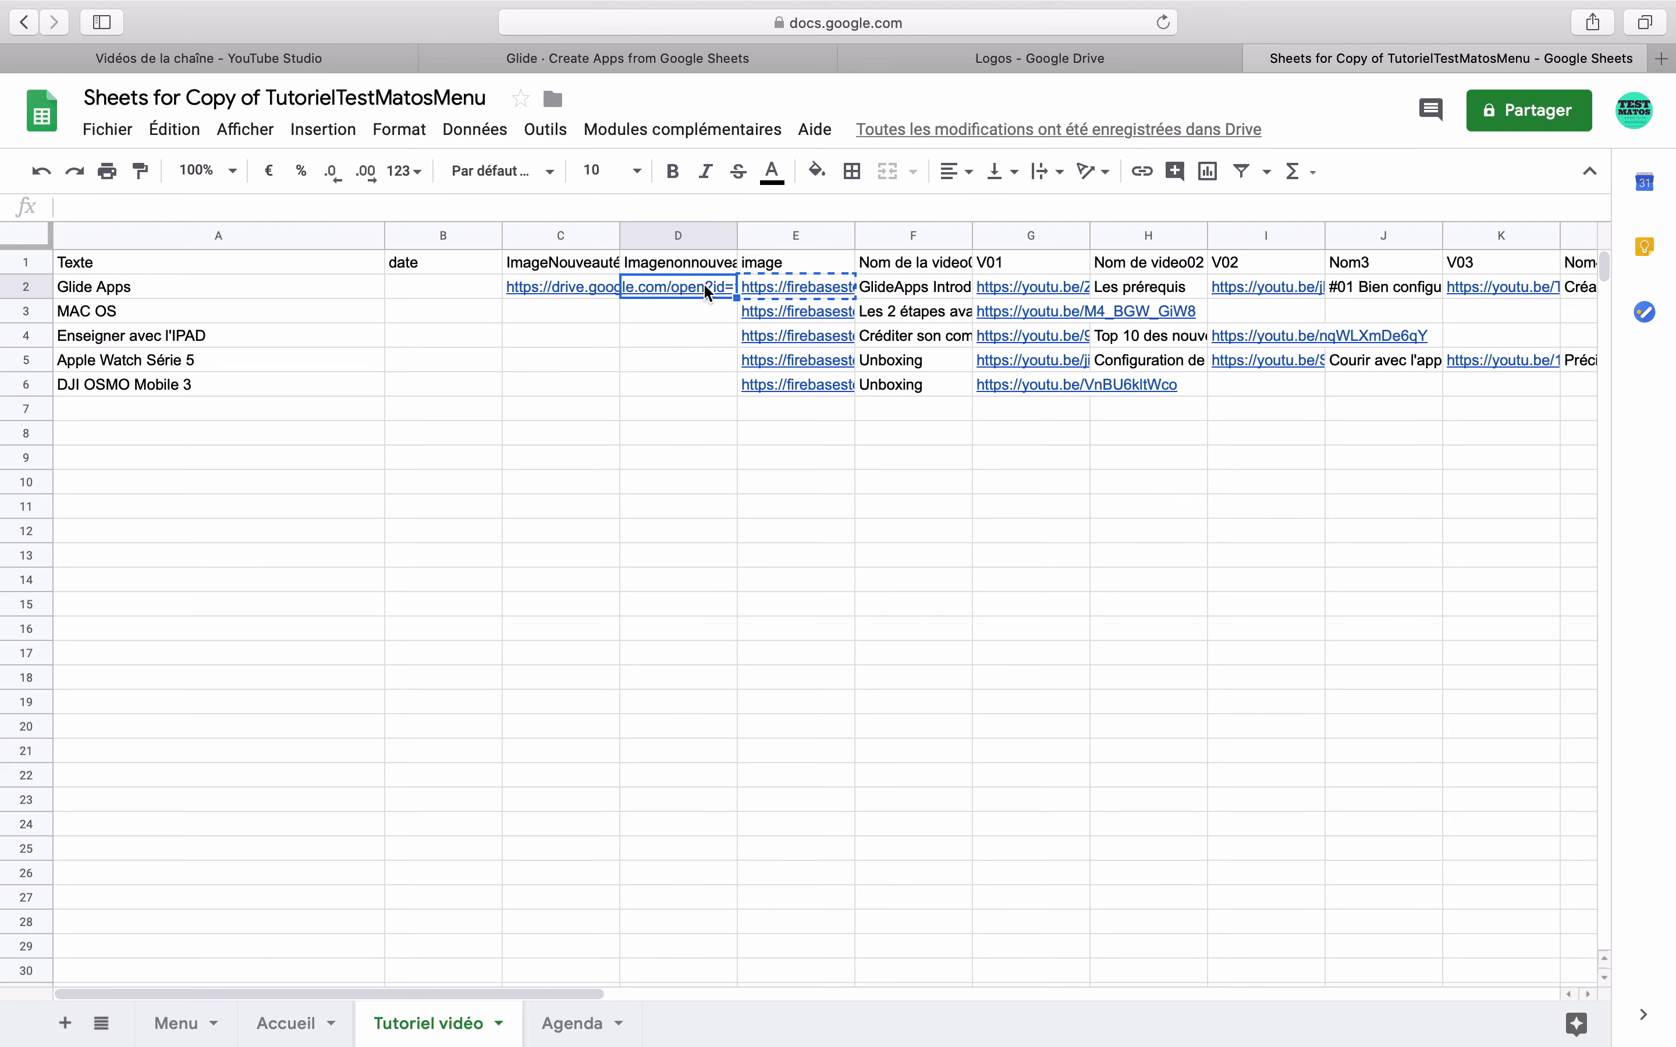
key(super+v)
- Format the date column B as dates
click(451, 287)
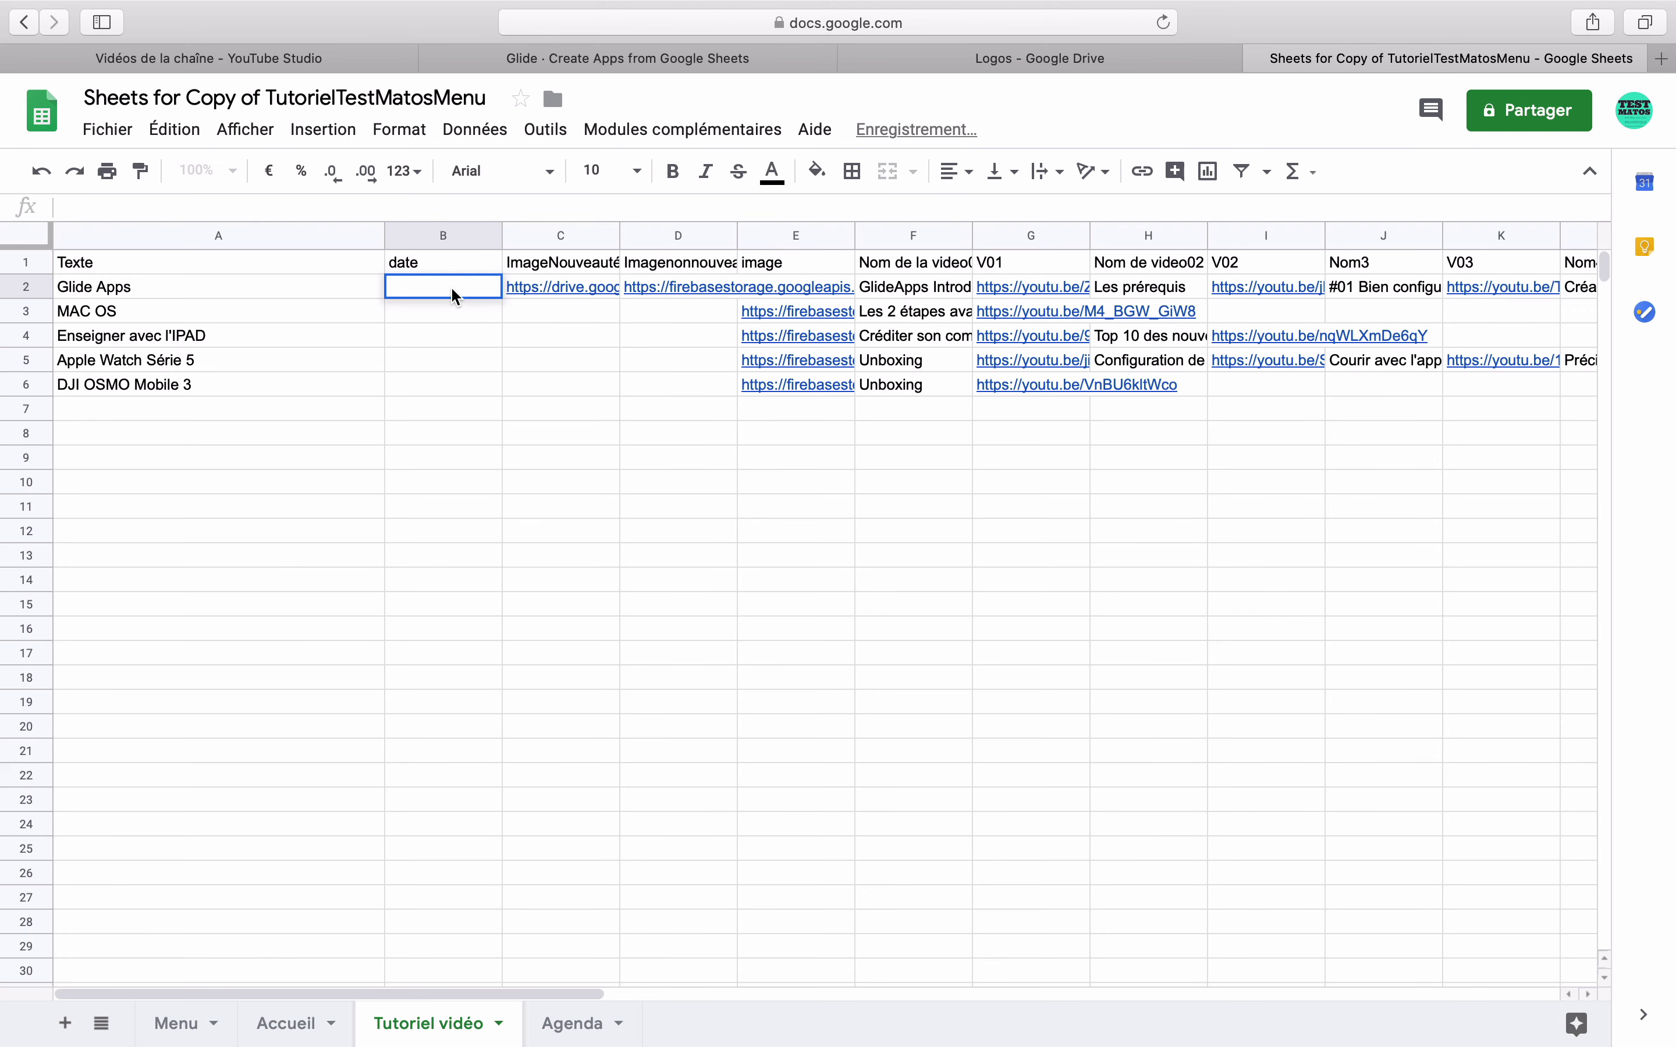
right_click(450, 286)
key(Escape)
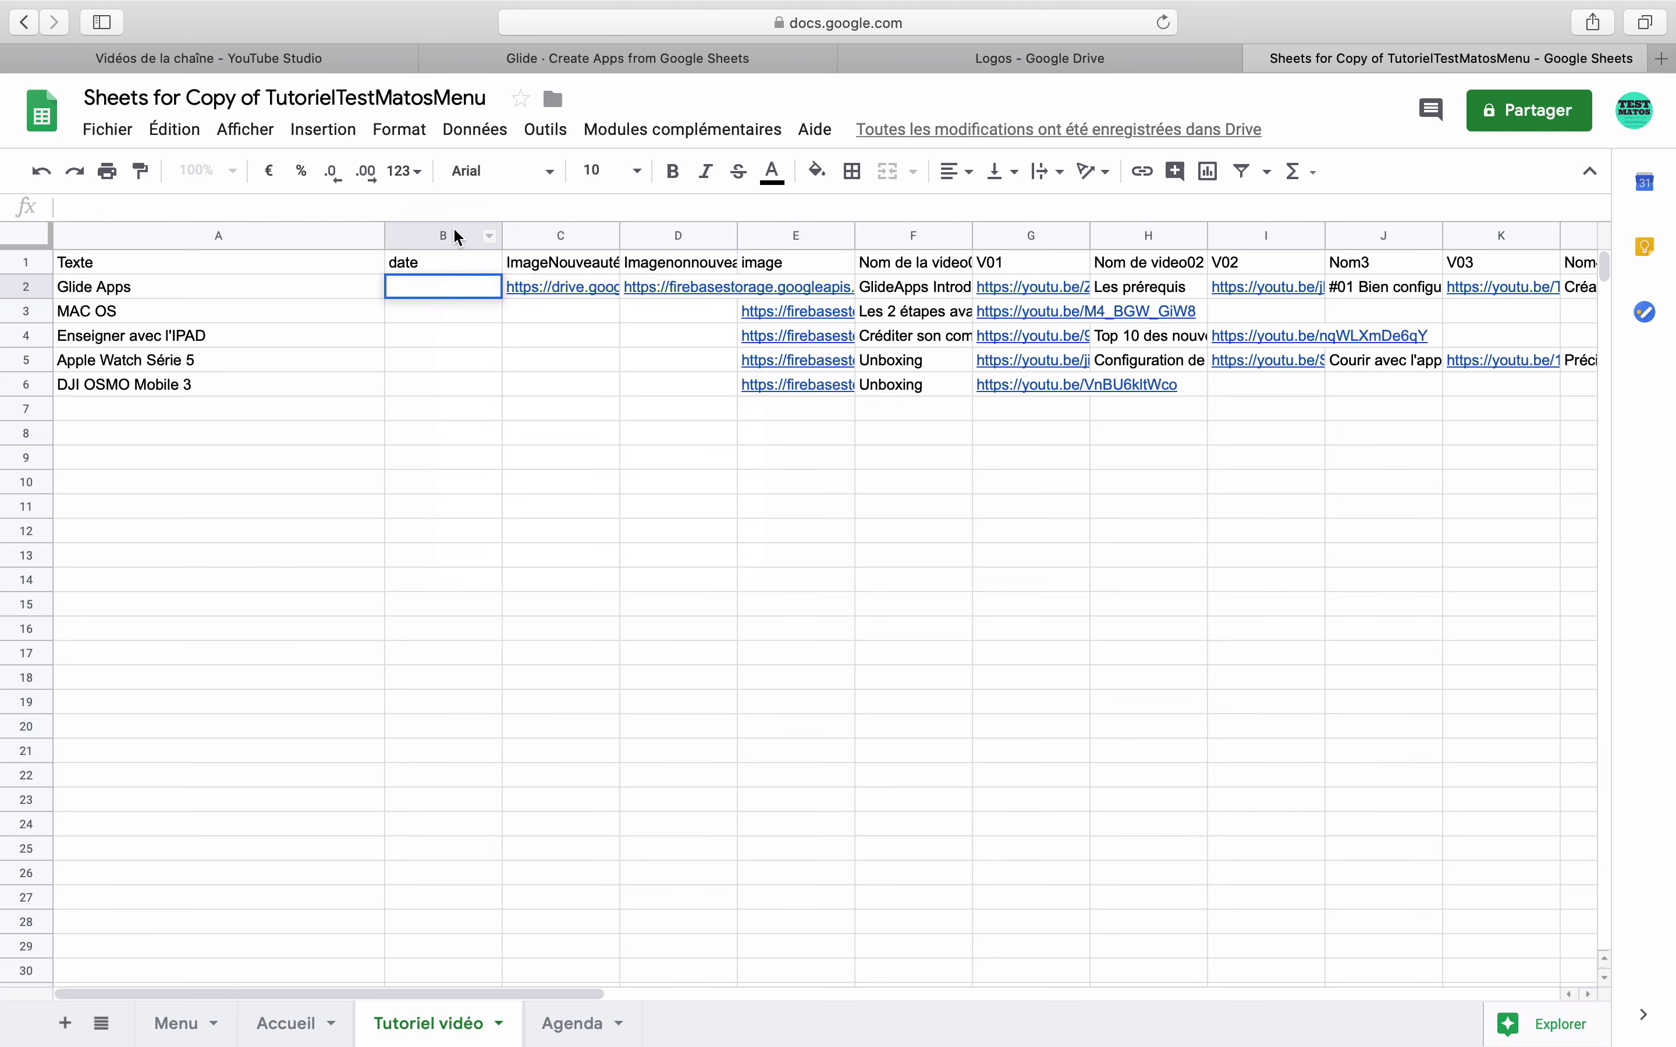
click(452, 226)
click(475, 129)
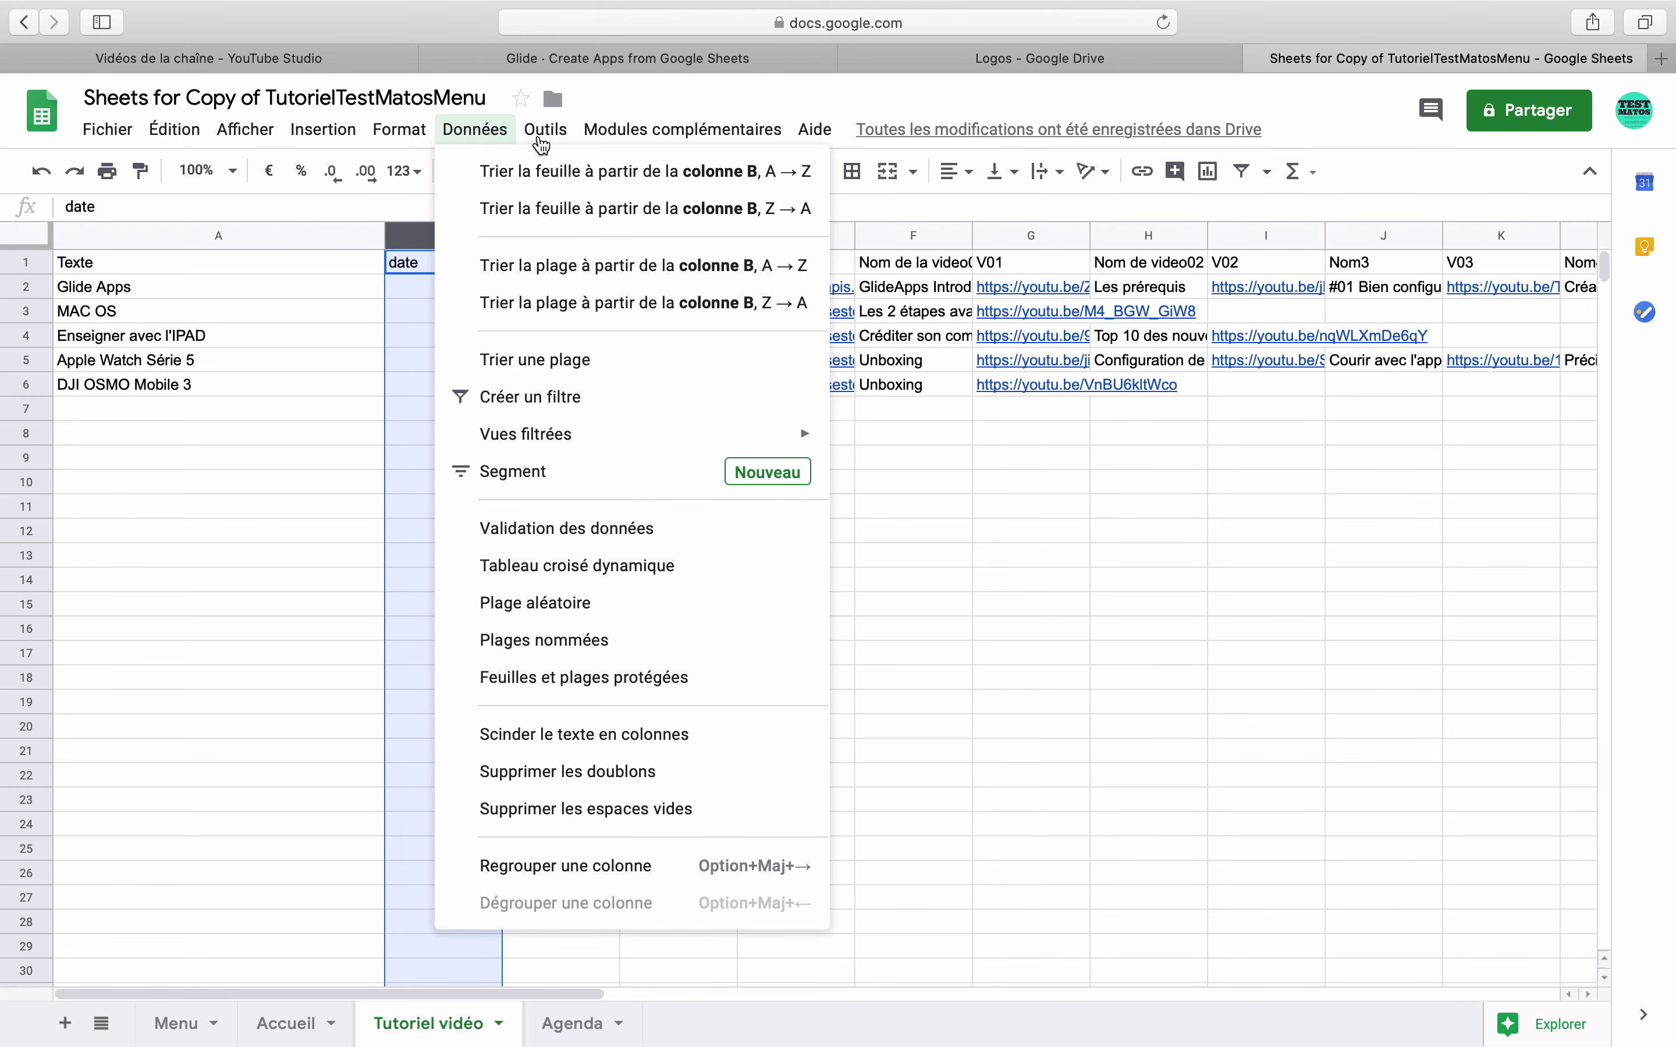
mouse_move(400, 132)
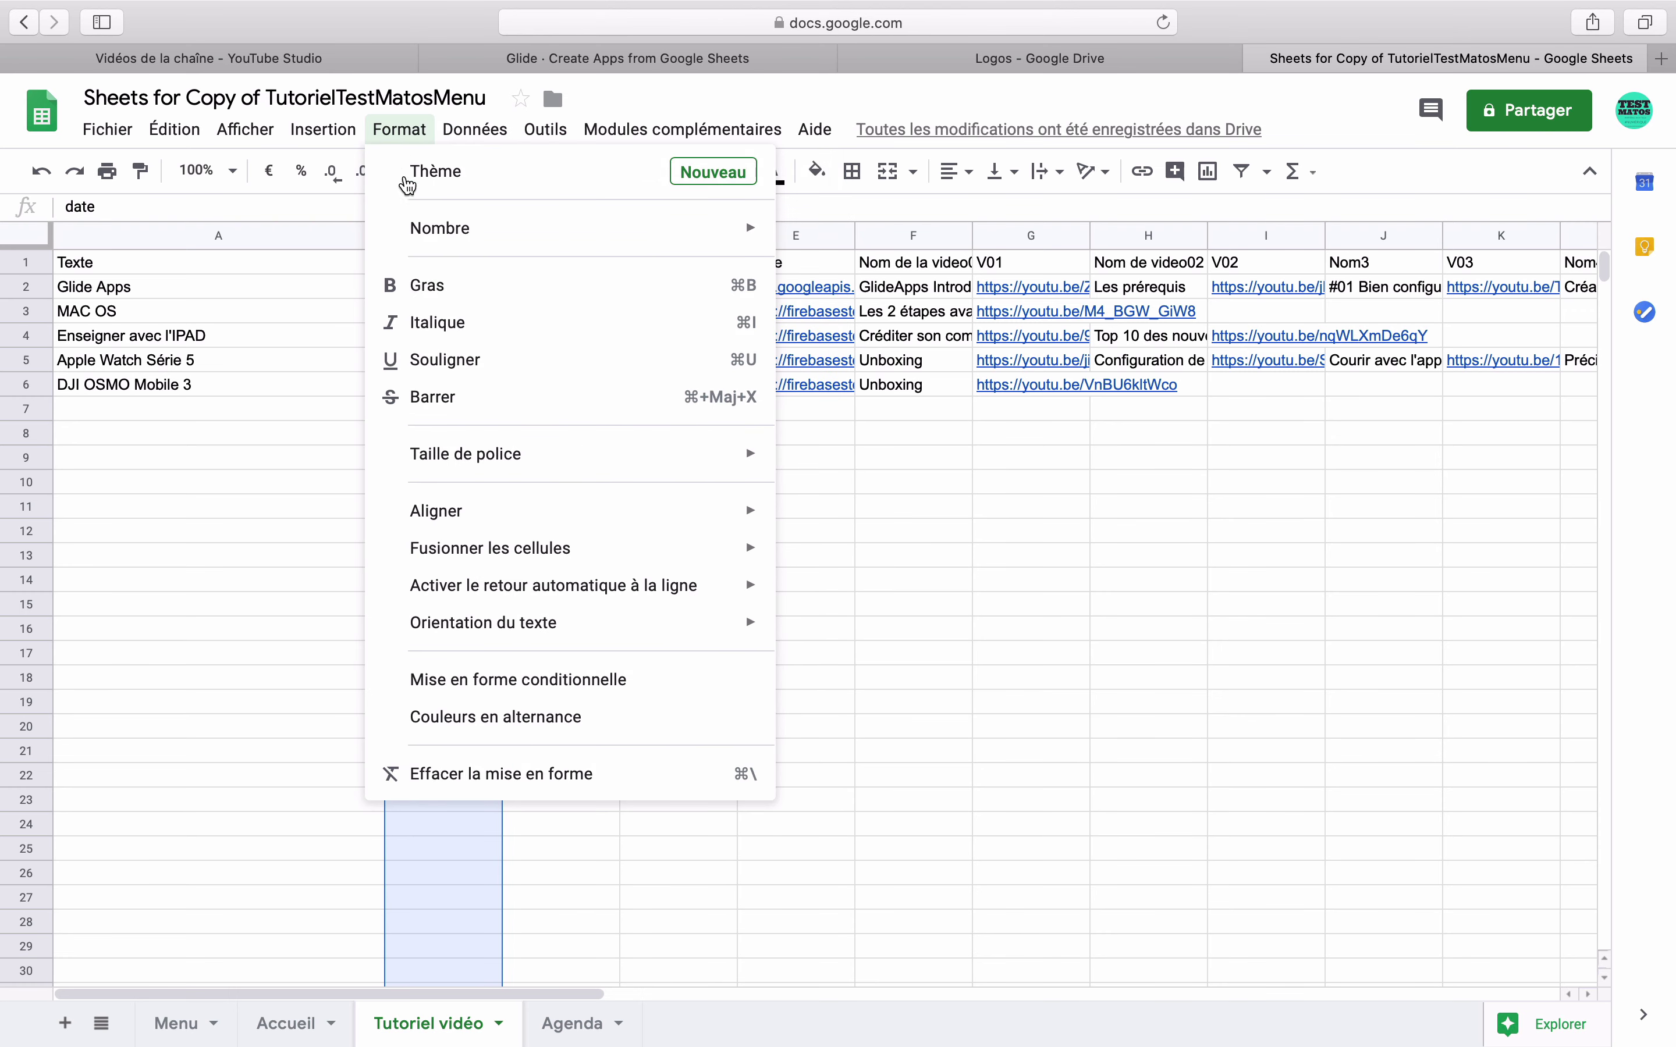
mouse_move(497, 230)
click(897, 629)
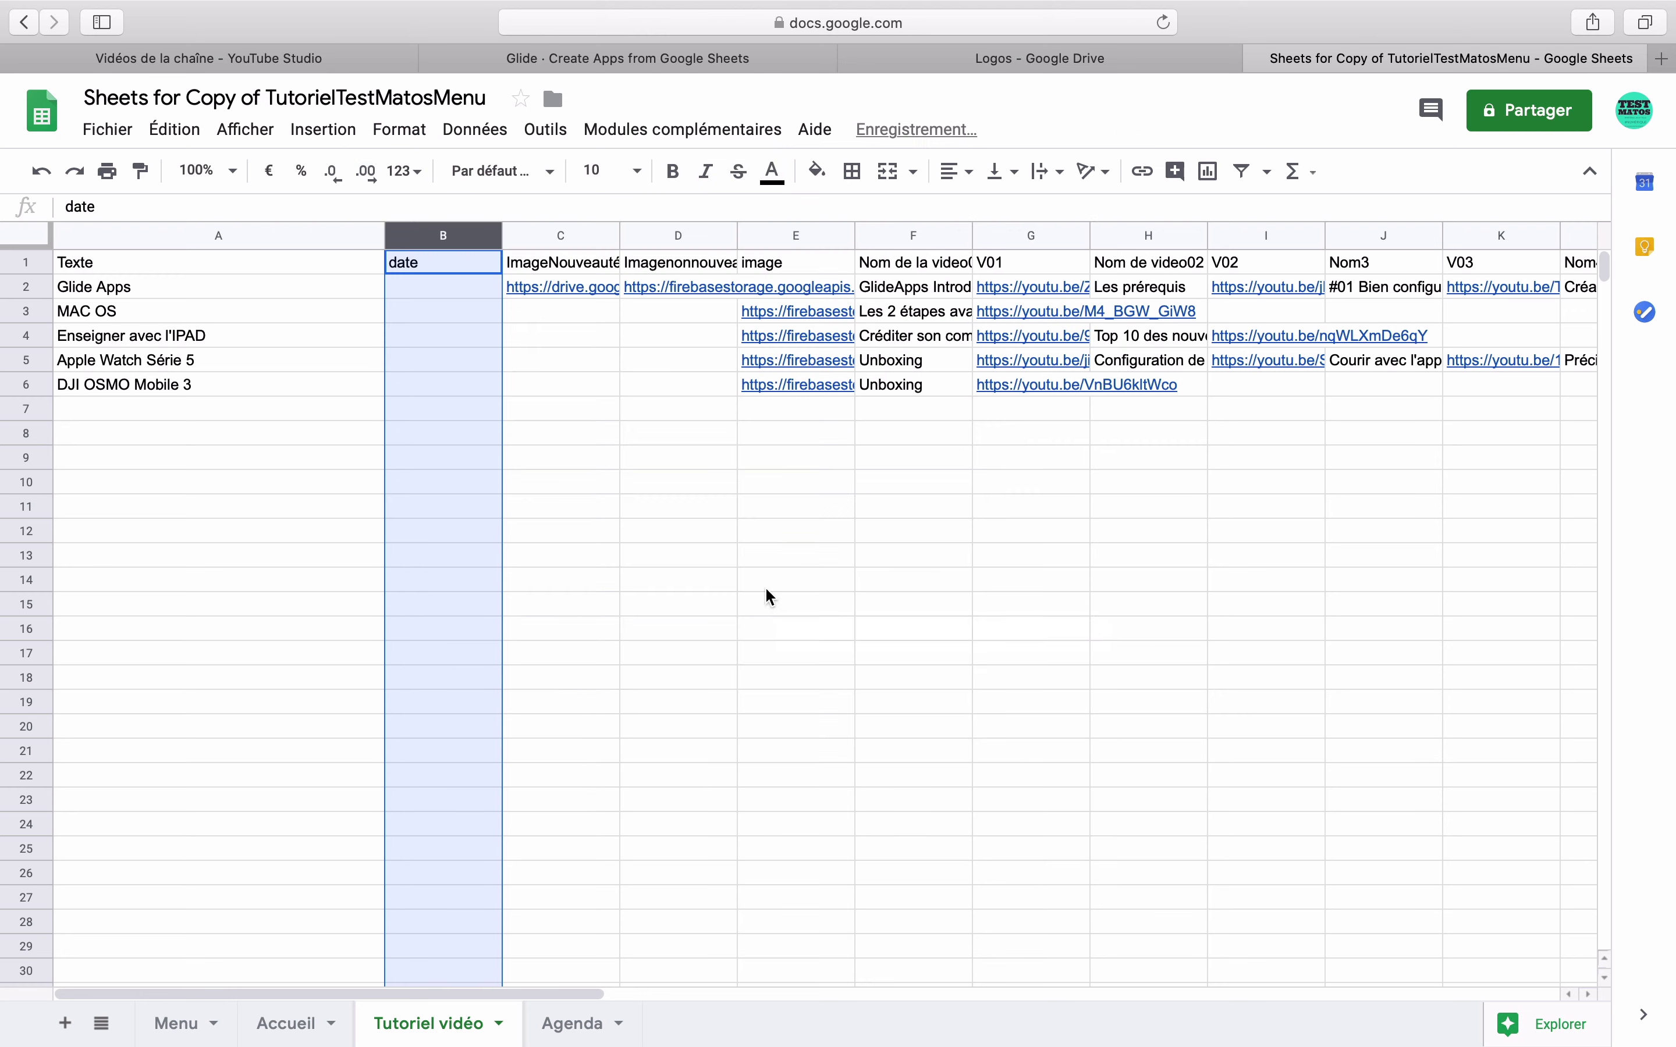
click(394, 400)
- Enter 20/02/2020 as the Glide Apps date in B2
click(415, 284)
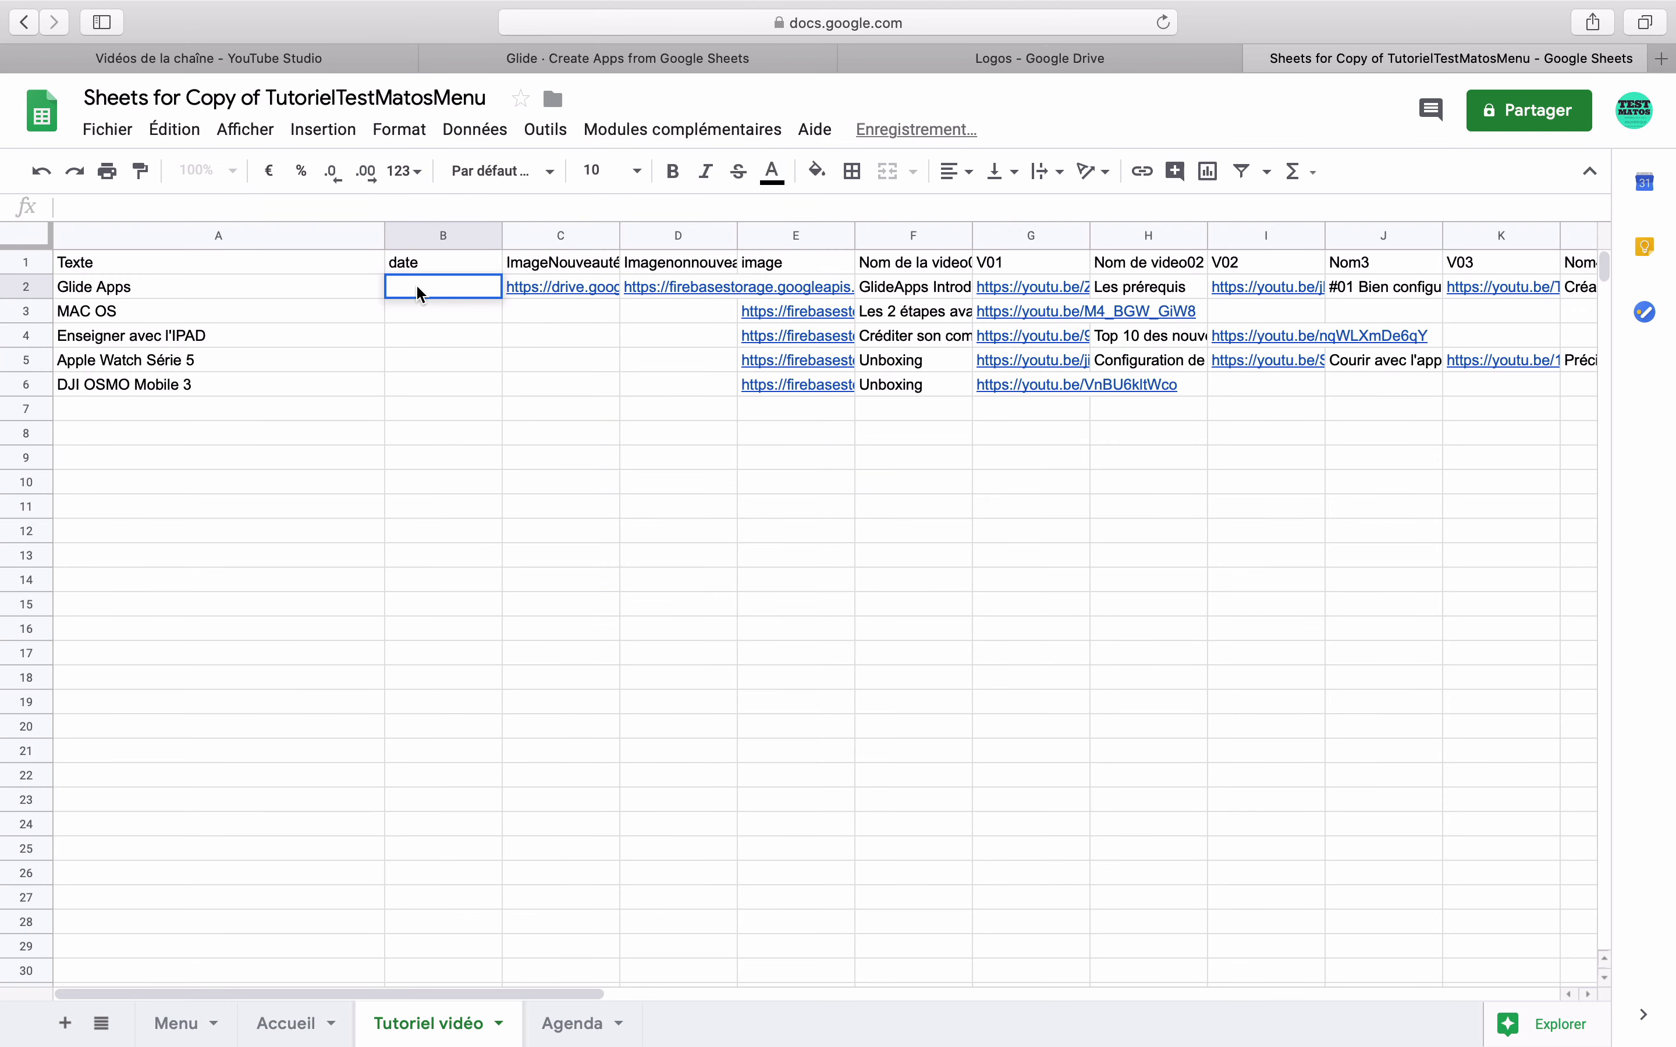
text(20)
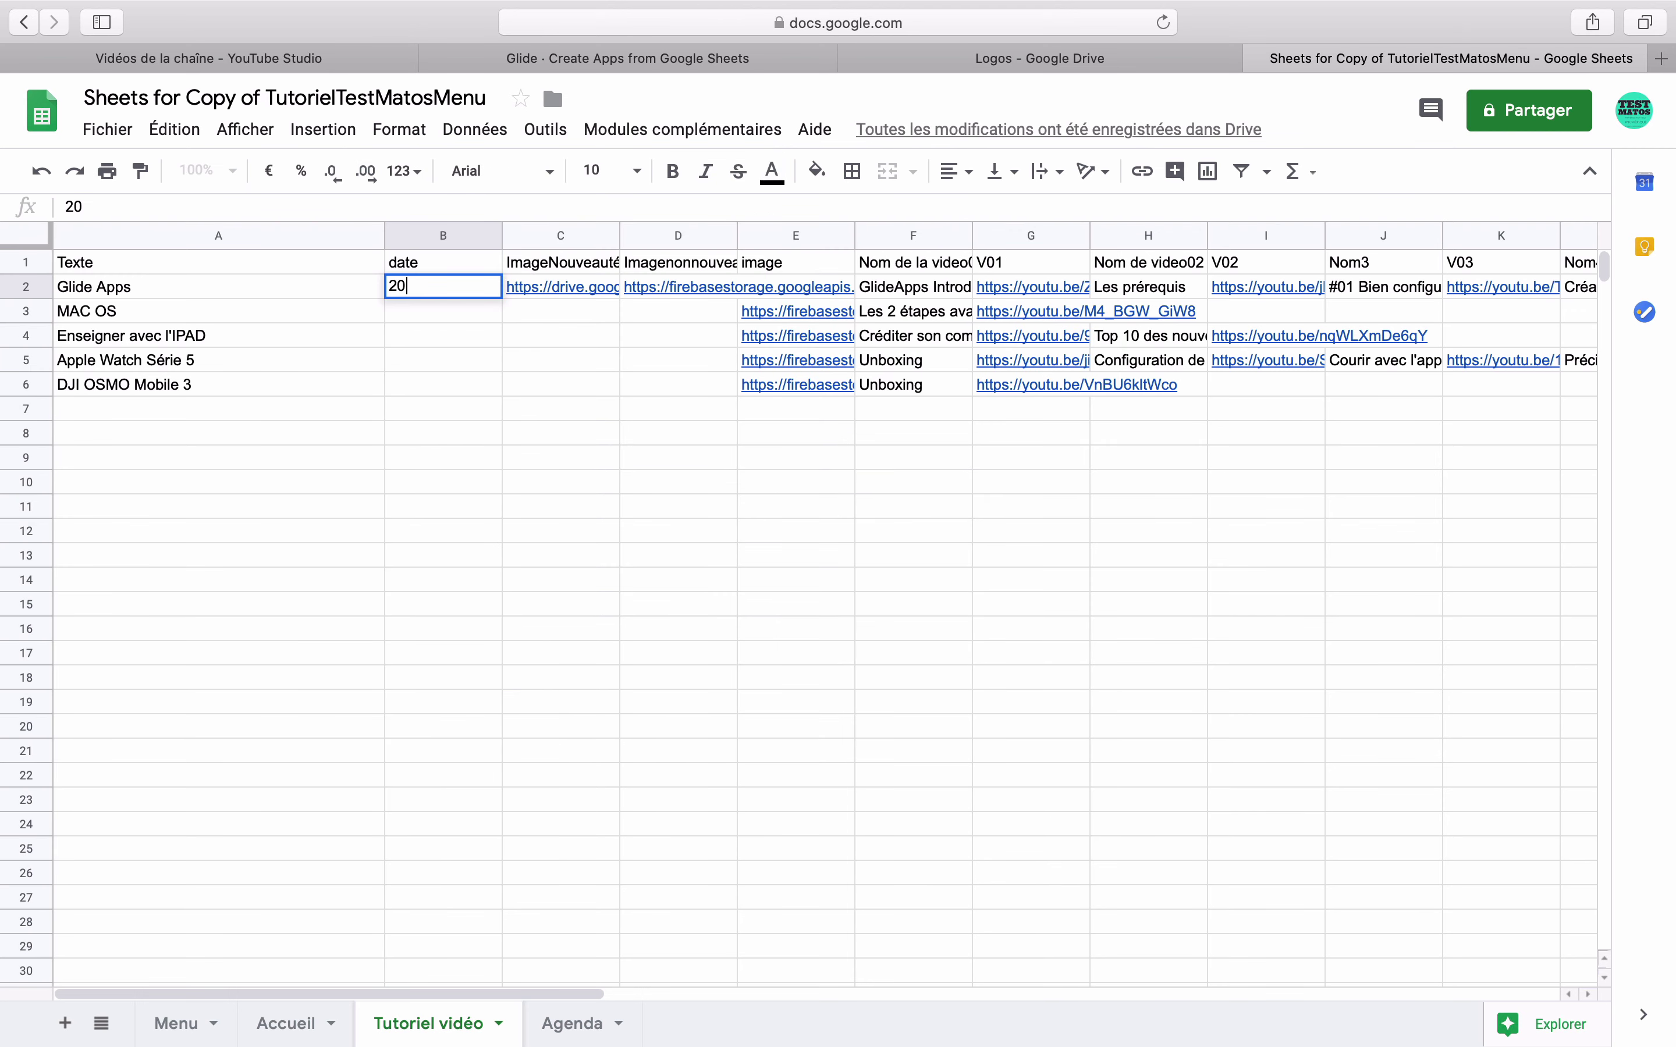
text(/02/2020)
key(Return)
click(437, 288)
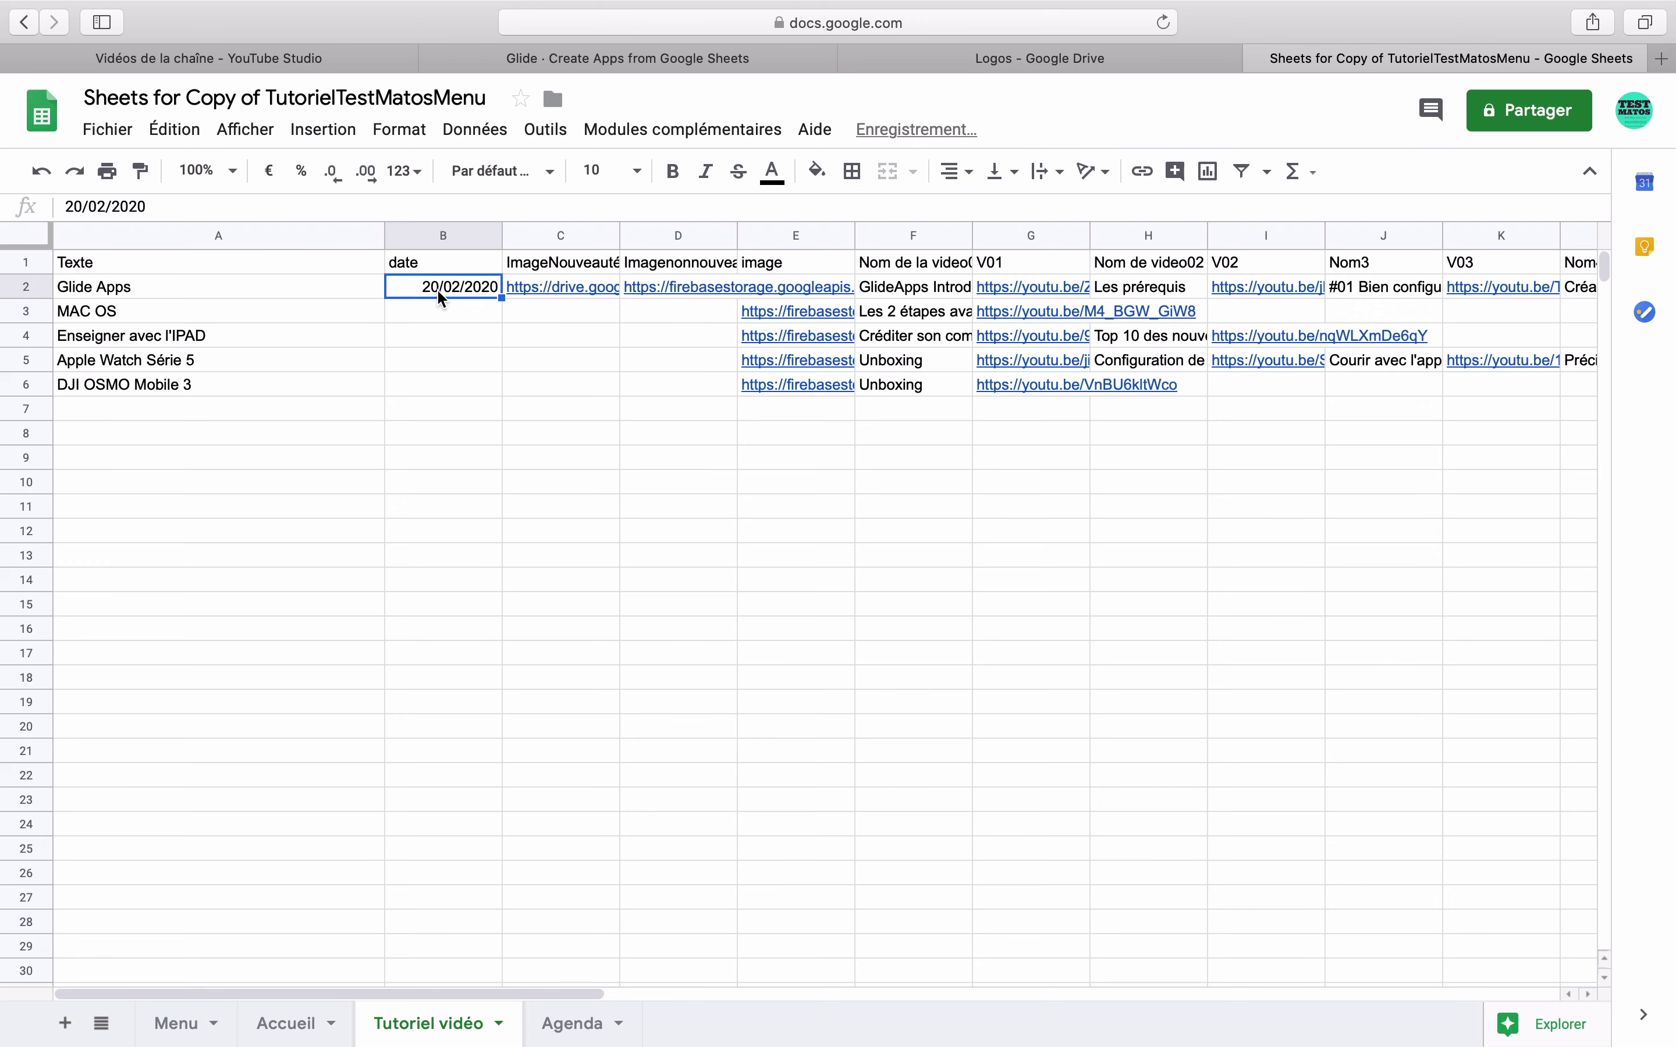
click(806, 284)
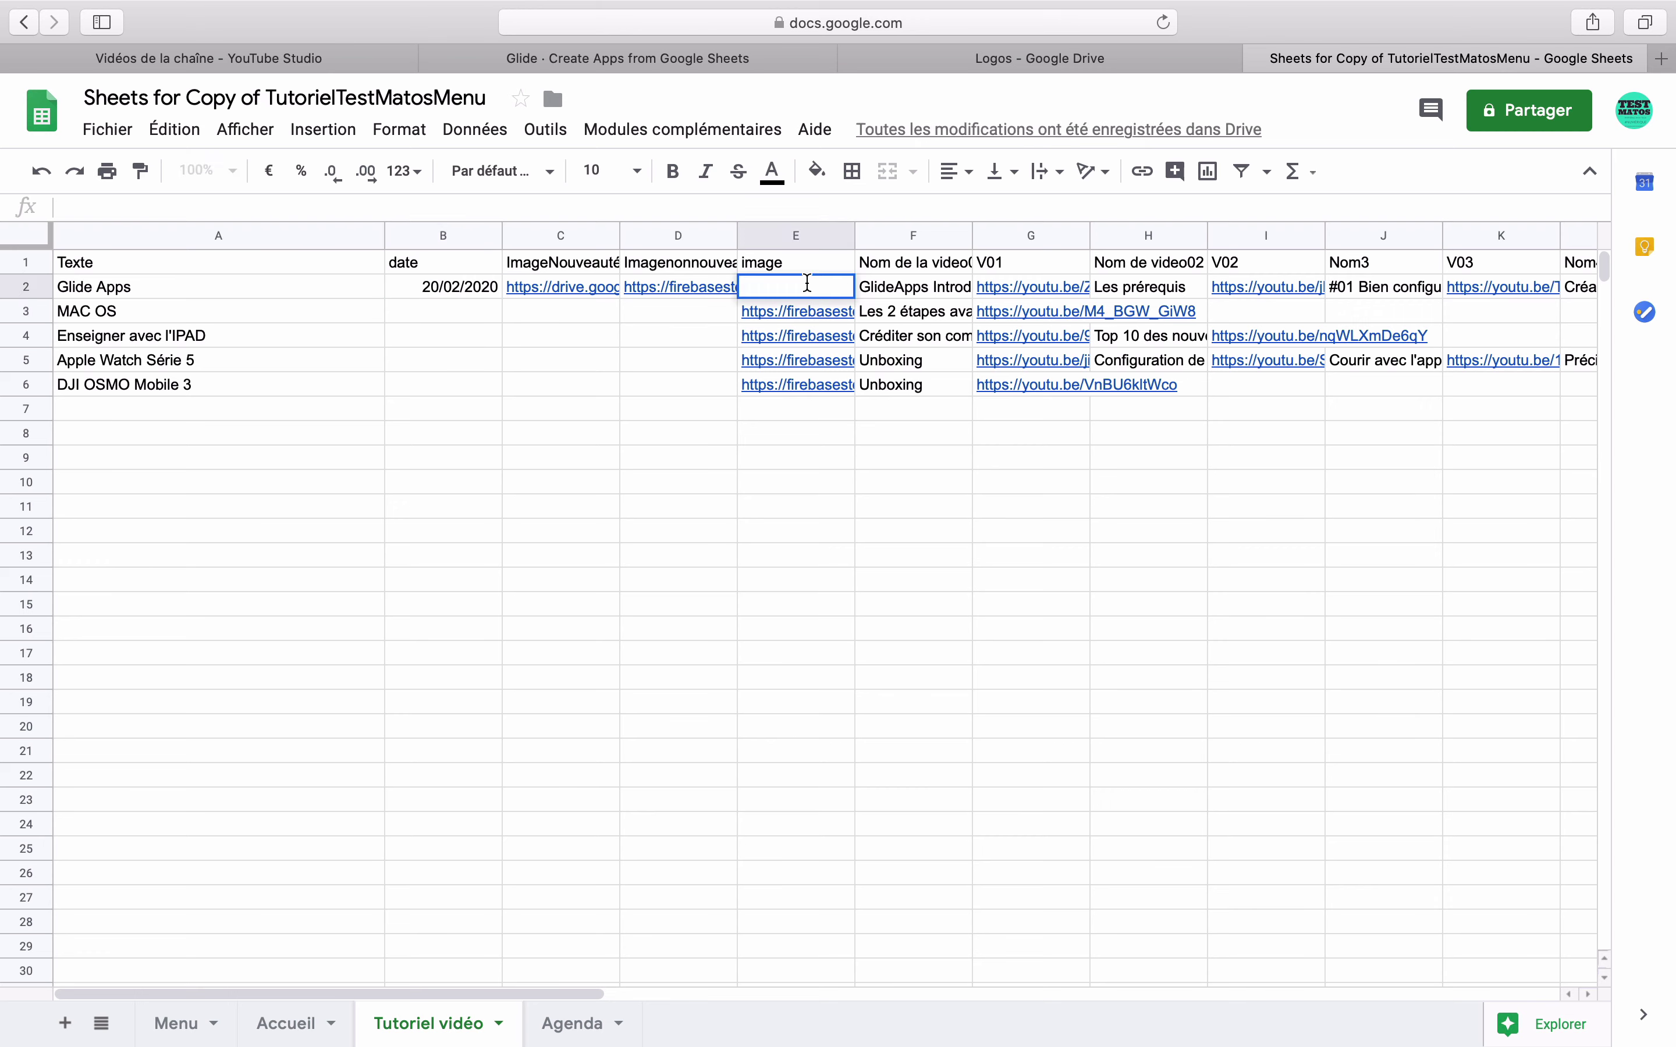
- Enter =SI(B2>today();C2;D2) in E2
text(=SI)
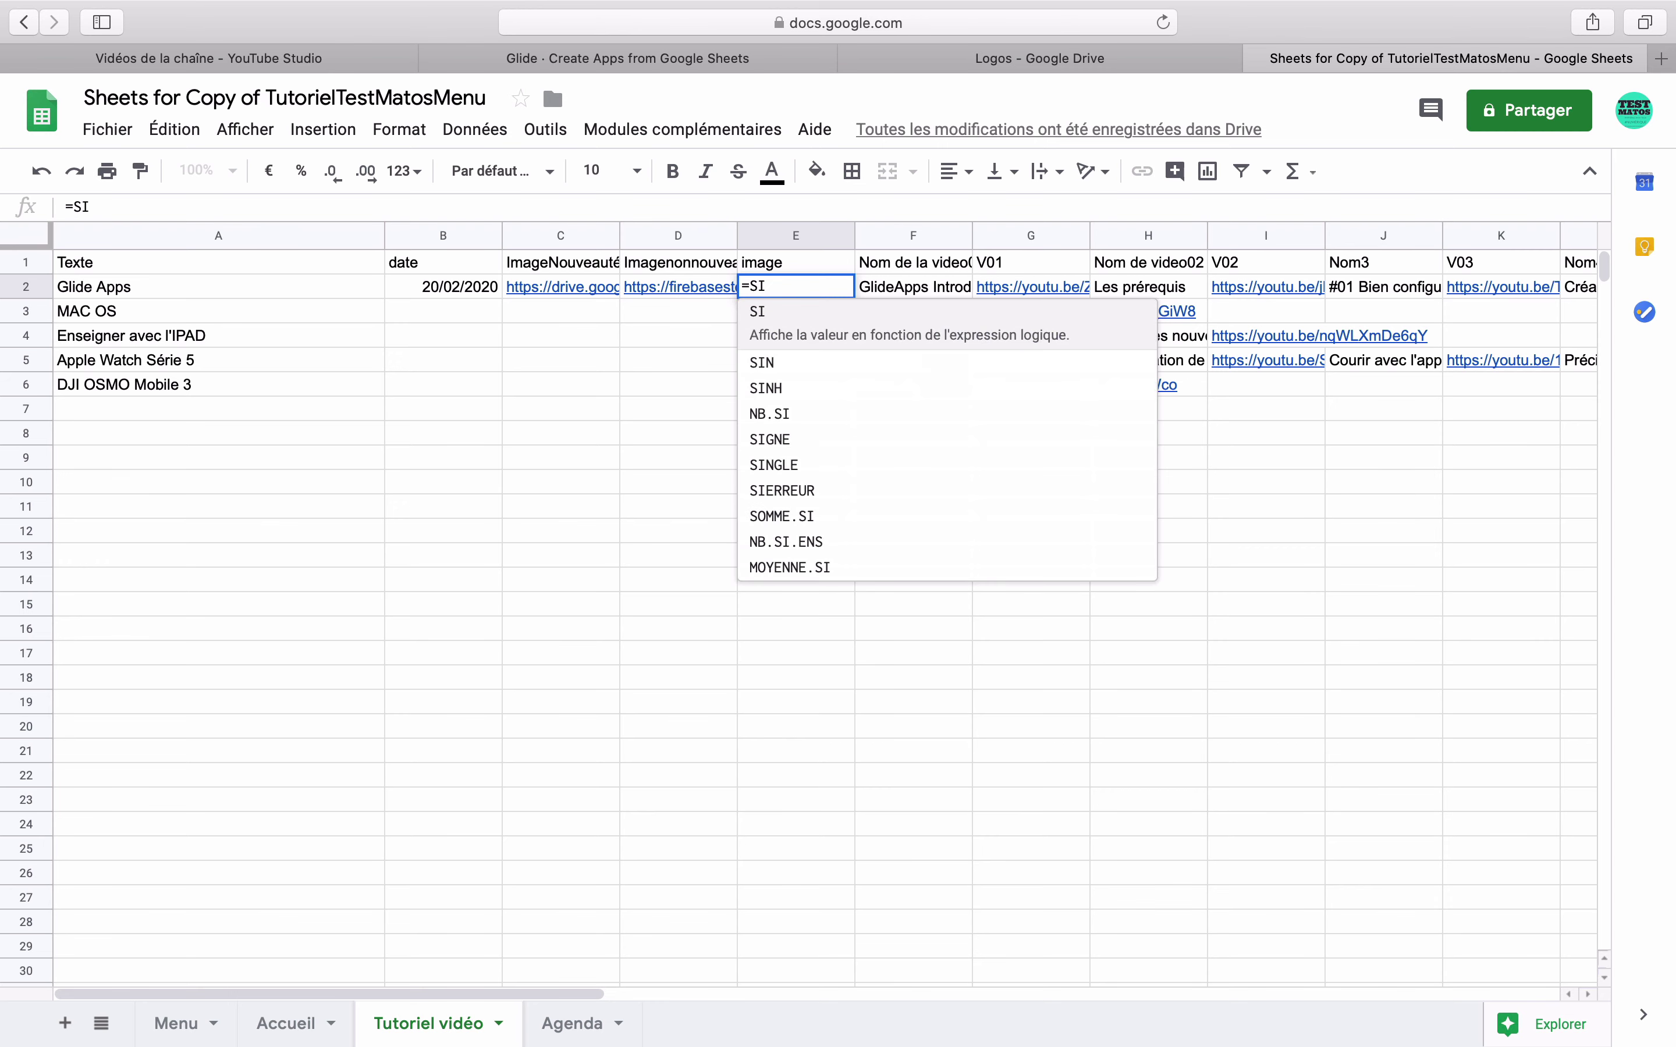
text(()
click(471, 288)
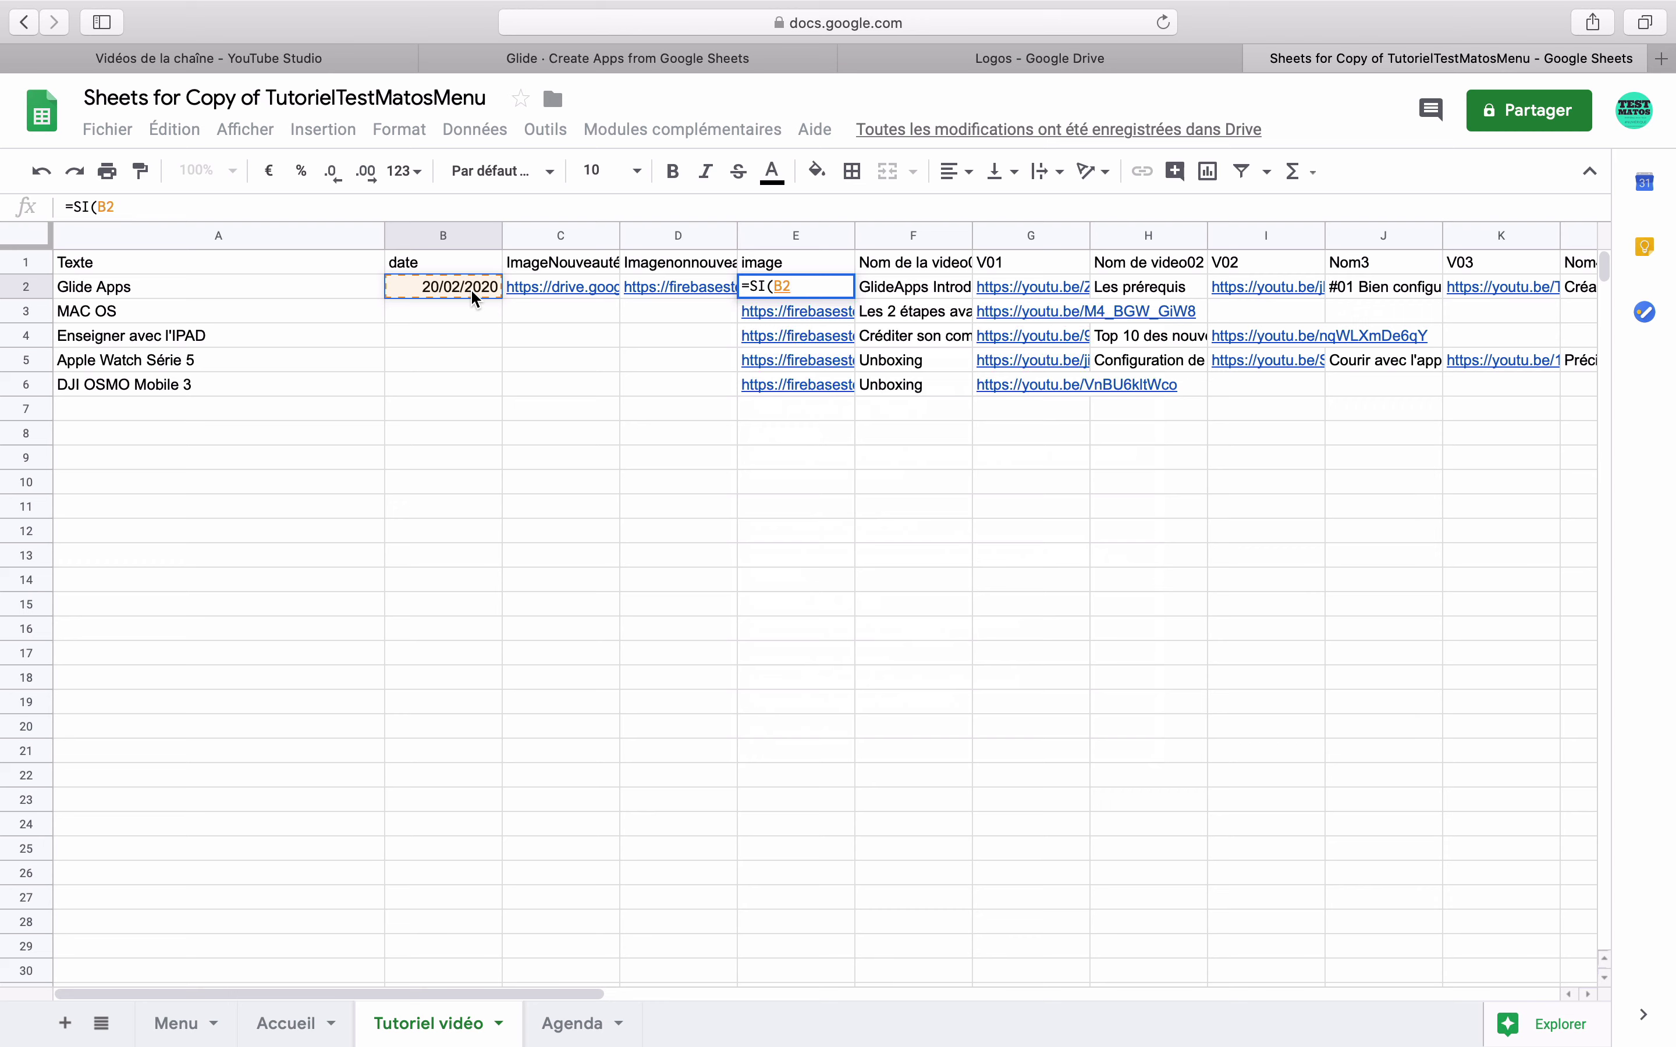
text(>)
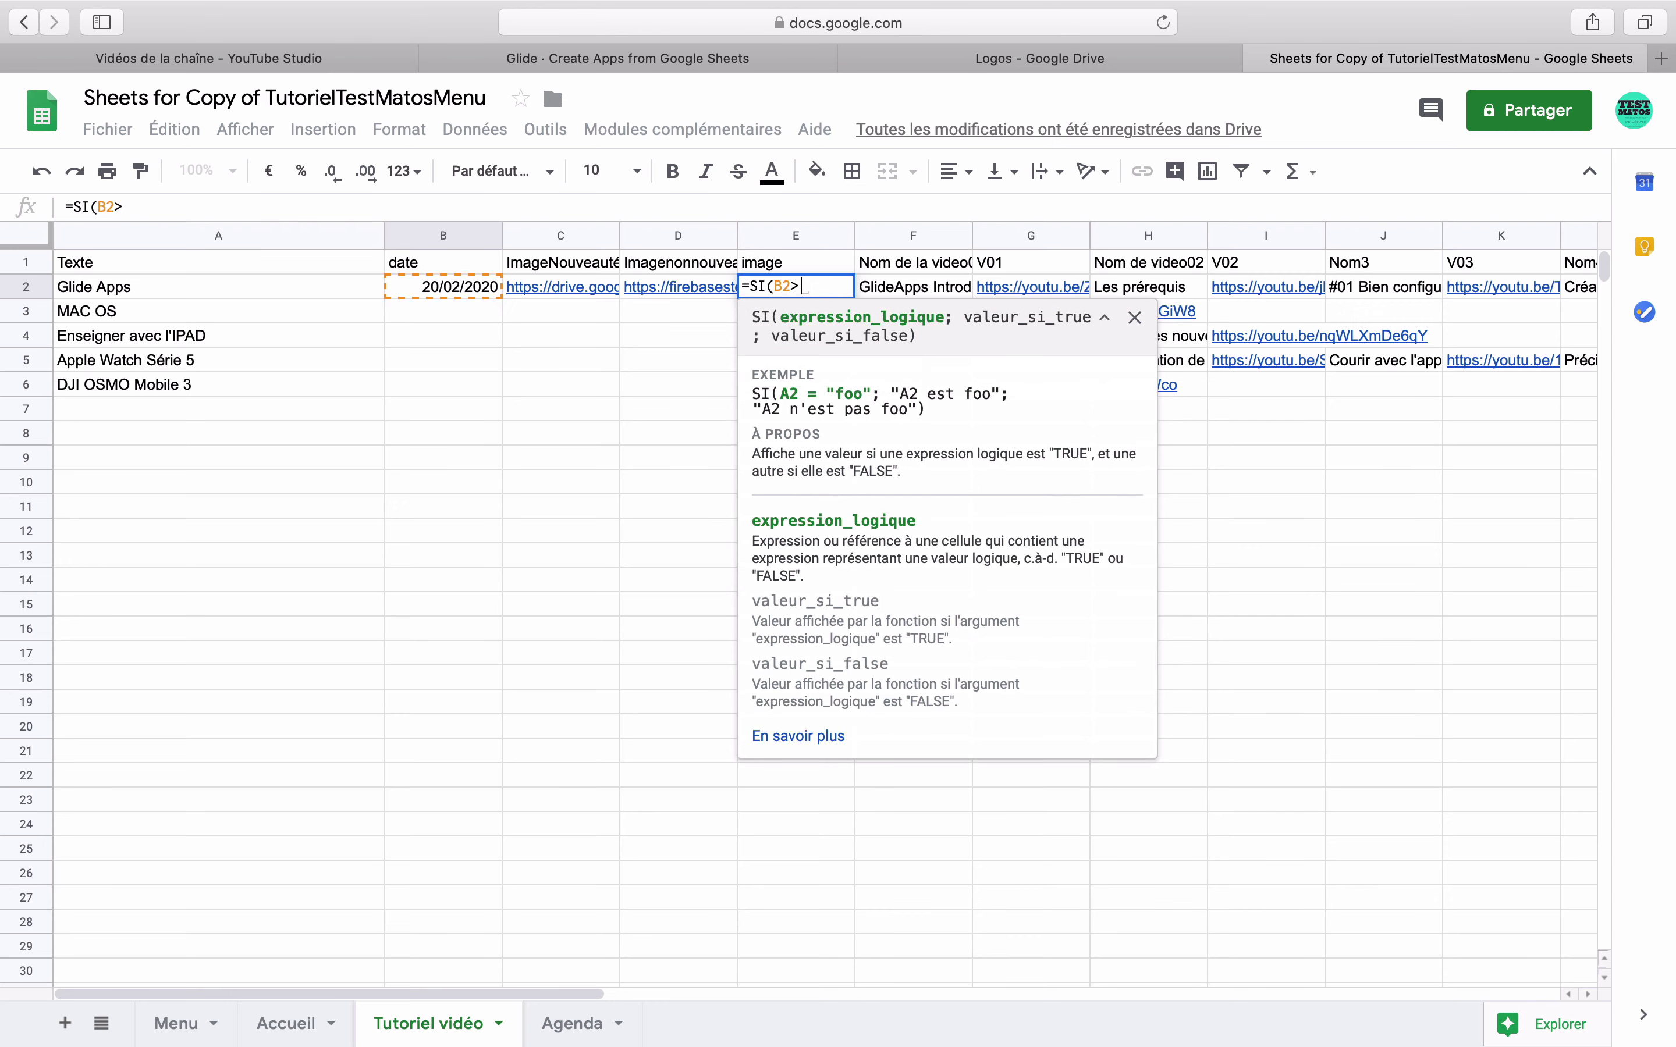
text(to)
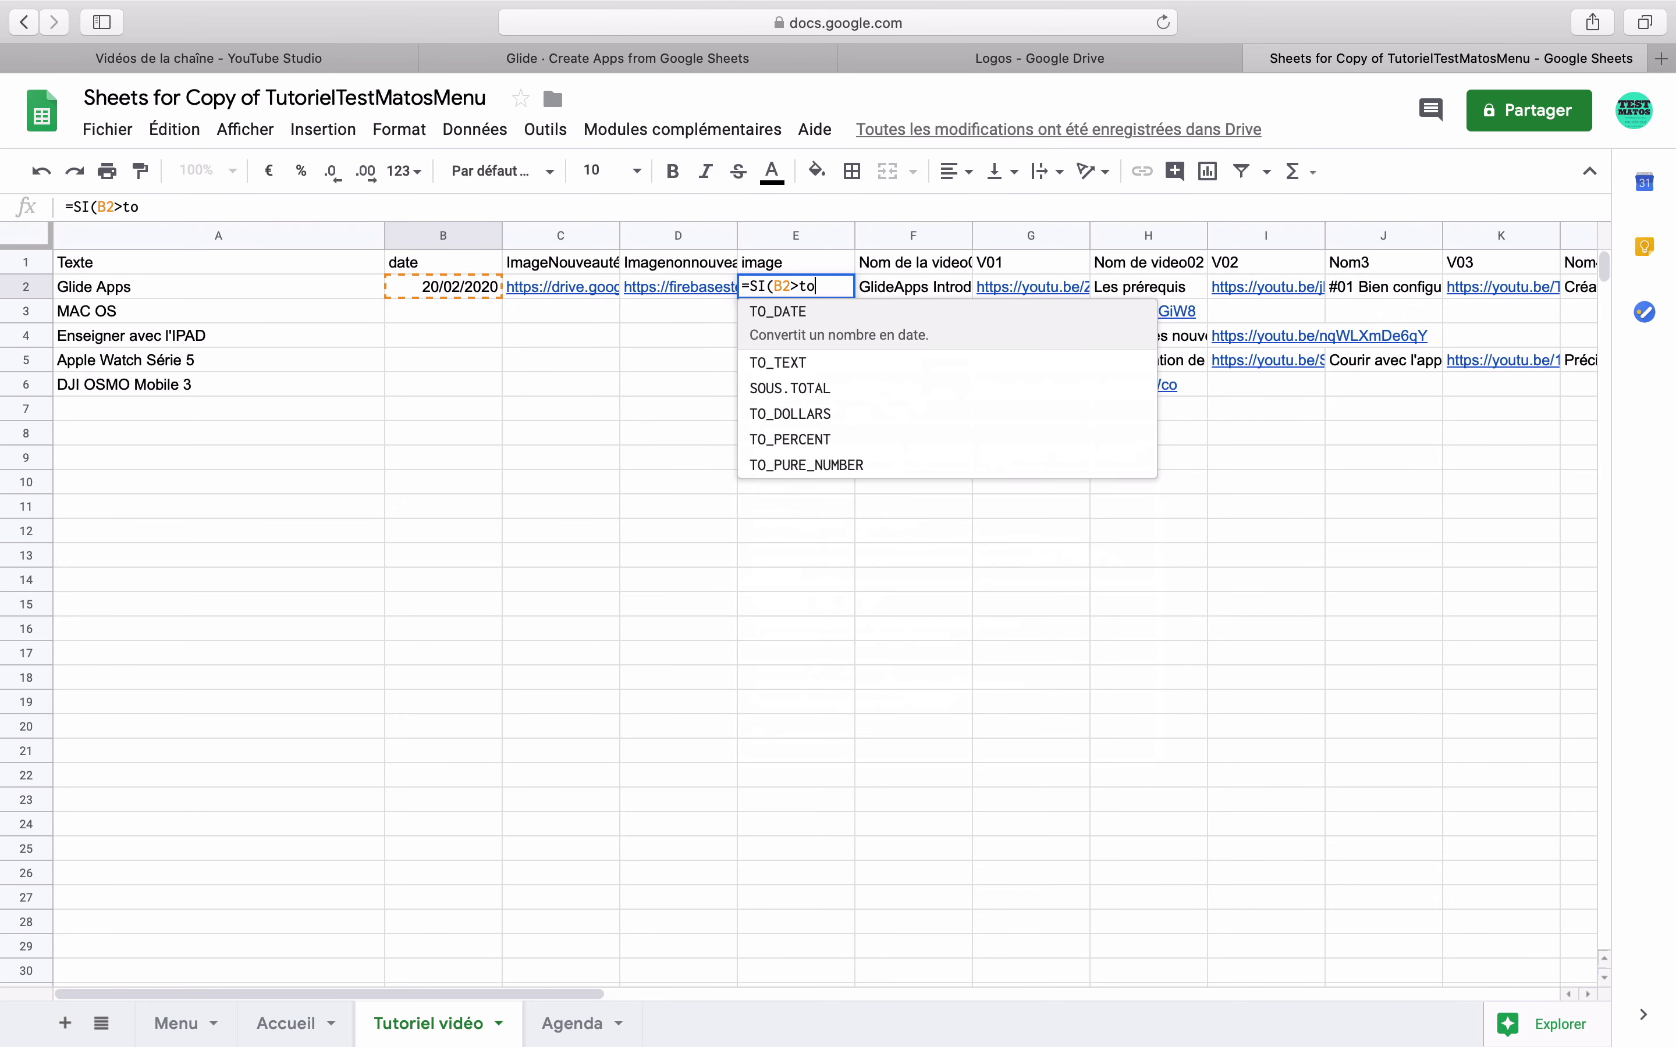
text(day();)
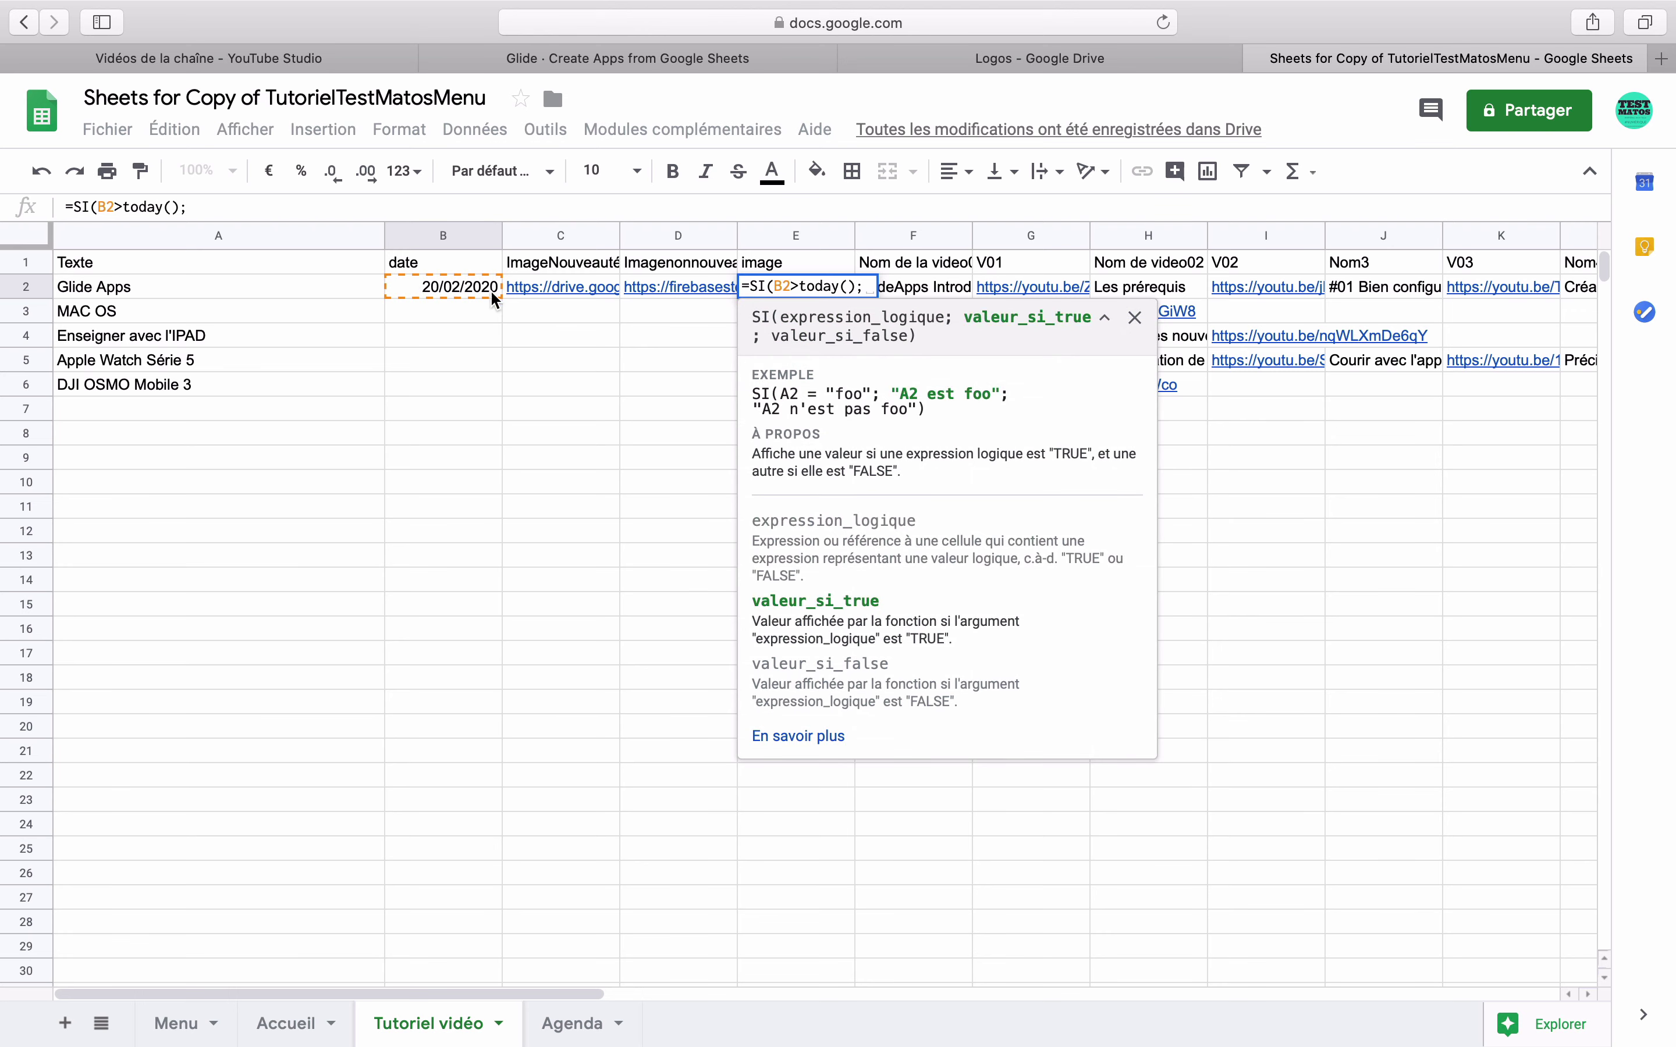
click(527, 280)
text(;)
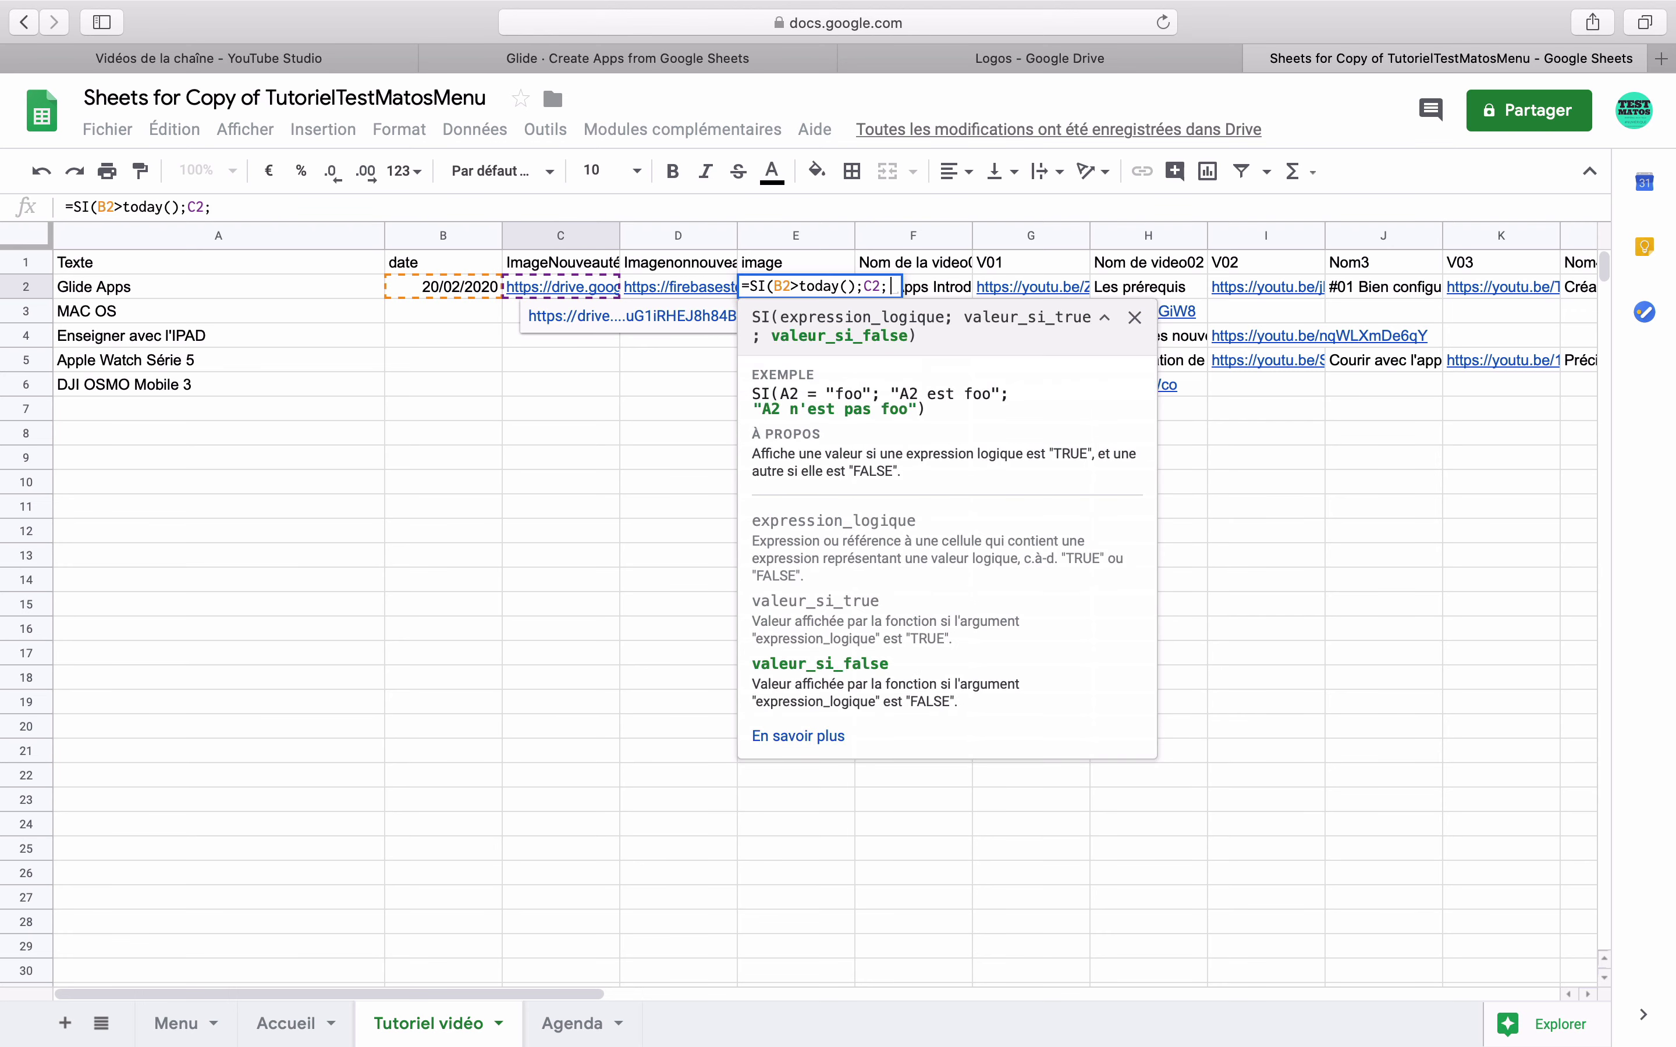
click(718, 288)
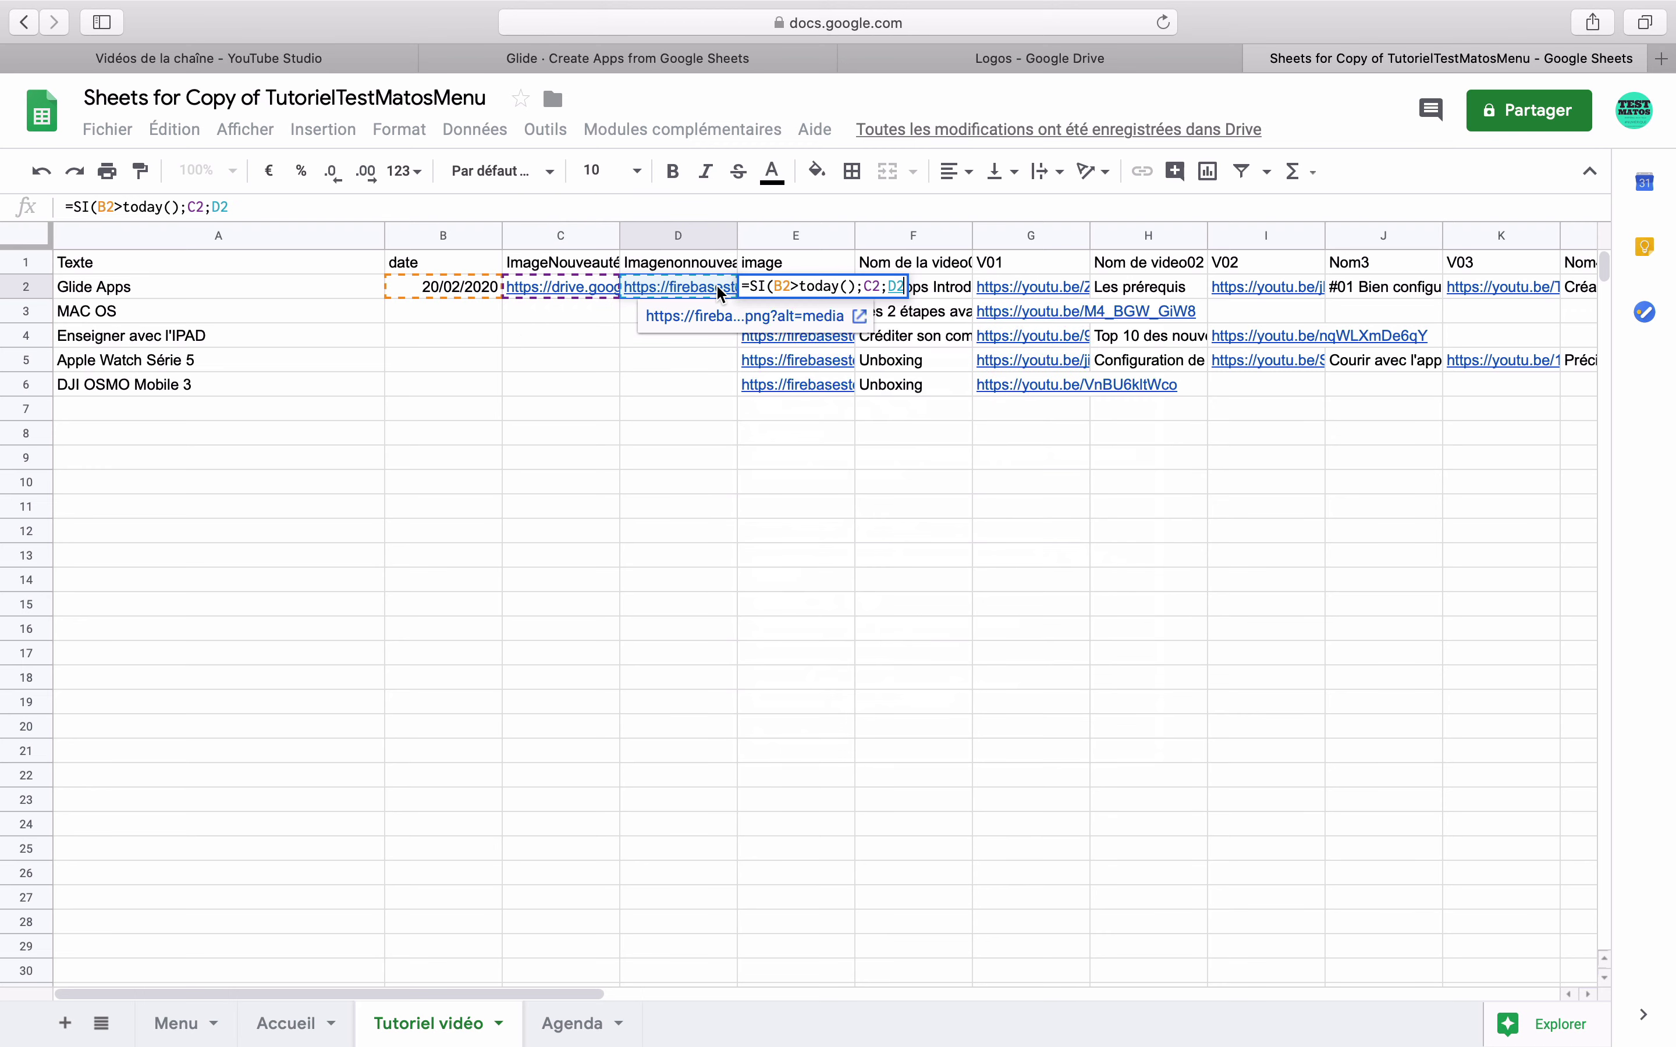
key(Return)
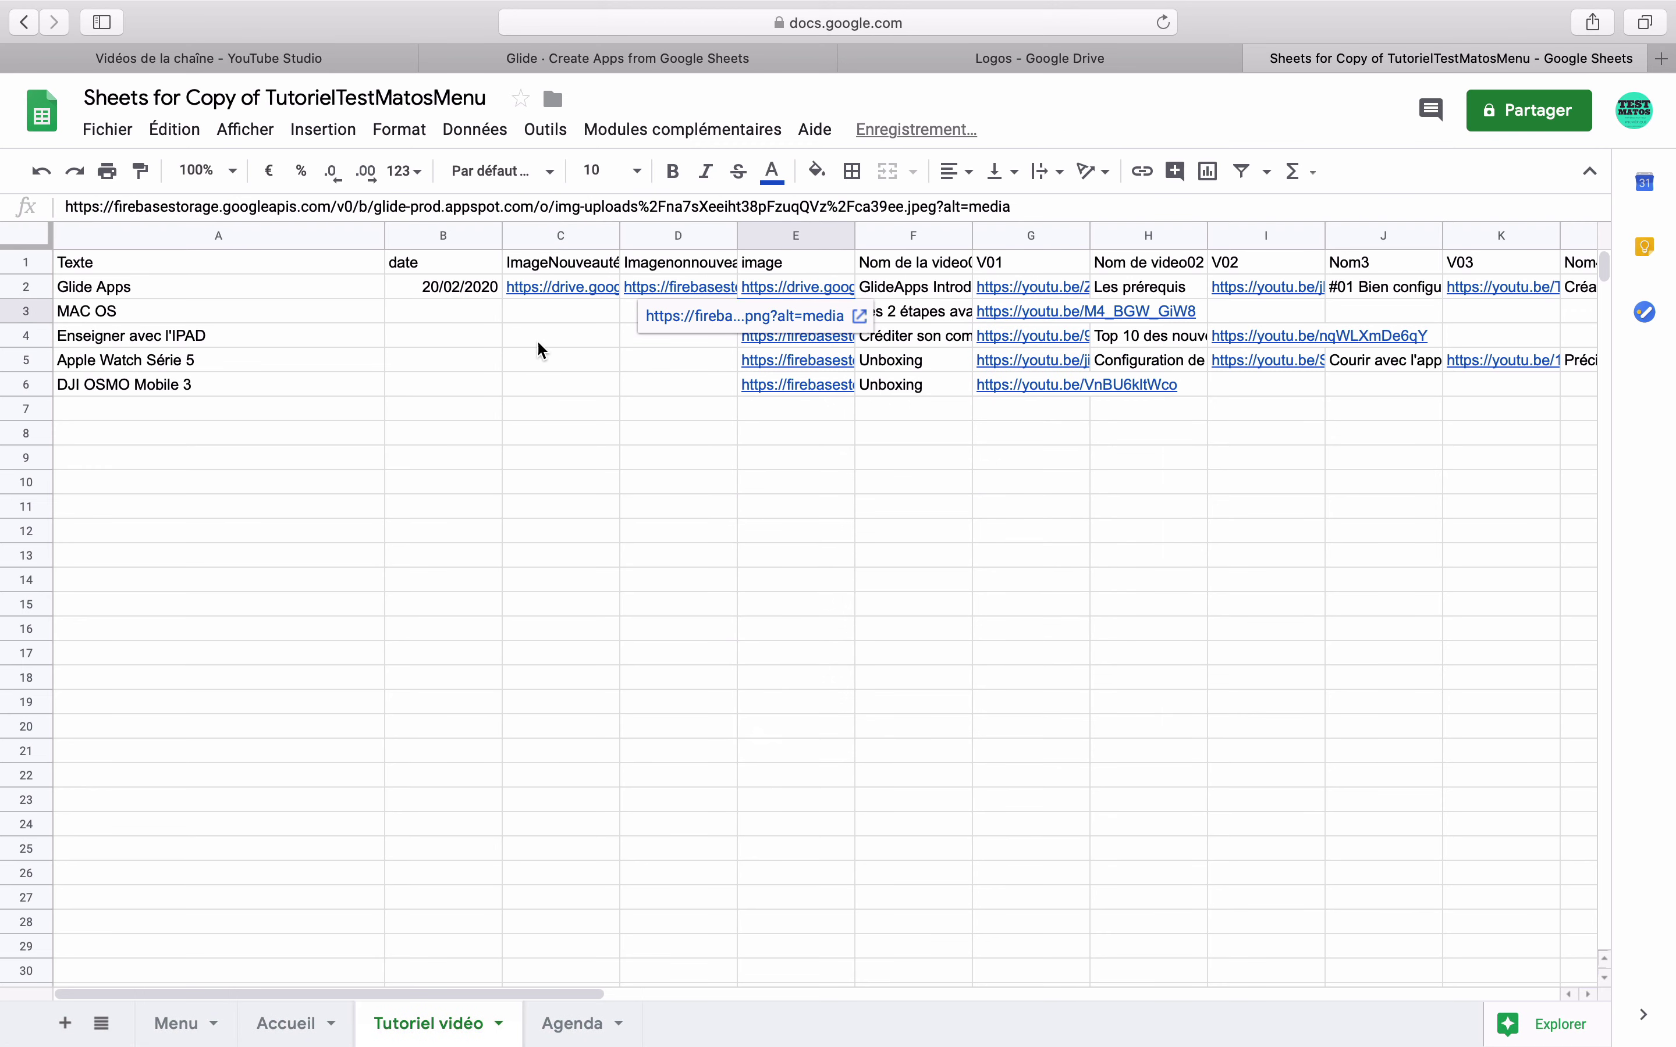
click(719, 453)
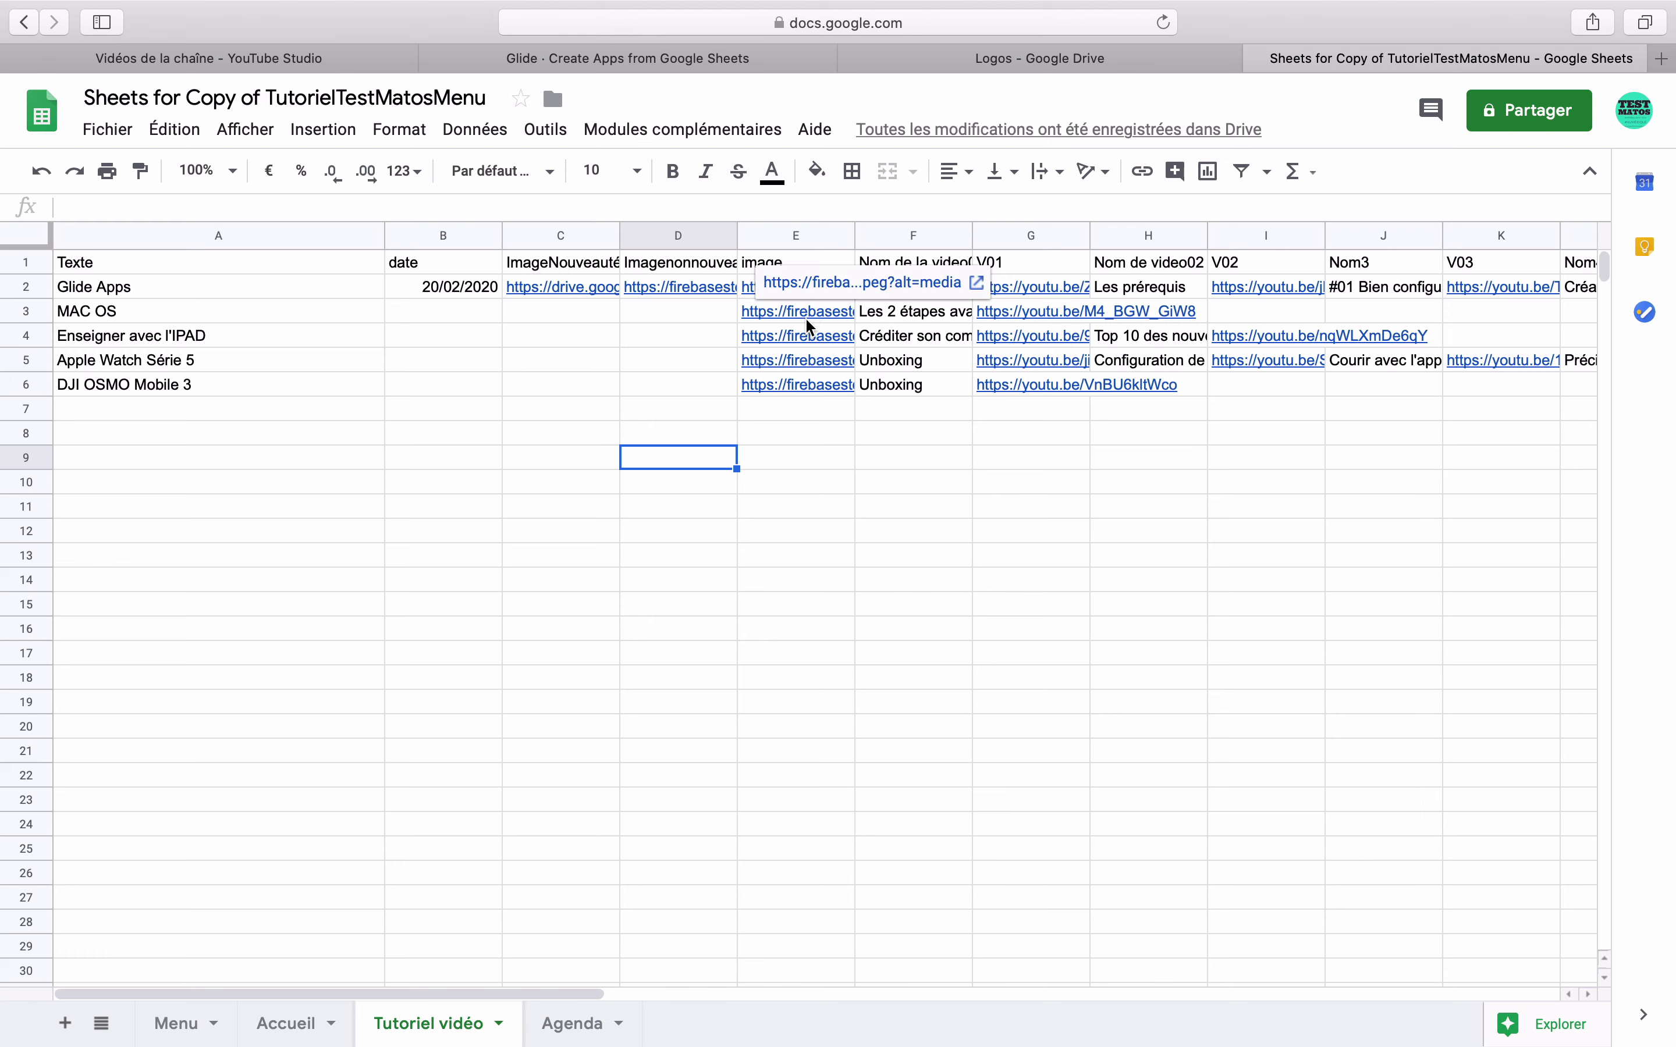
- Move the image links from E3:E6 into D3:D6
click(804, 312)
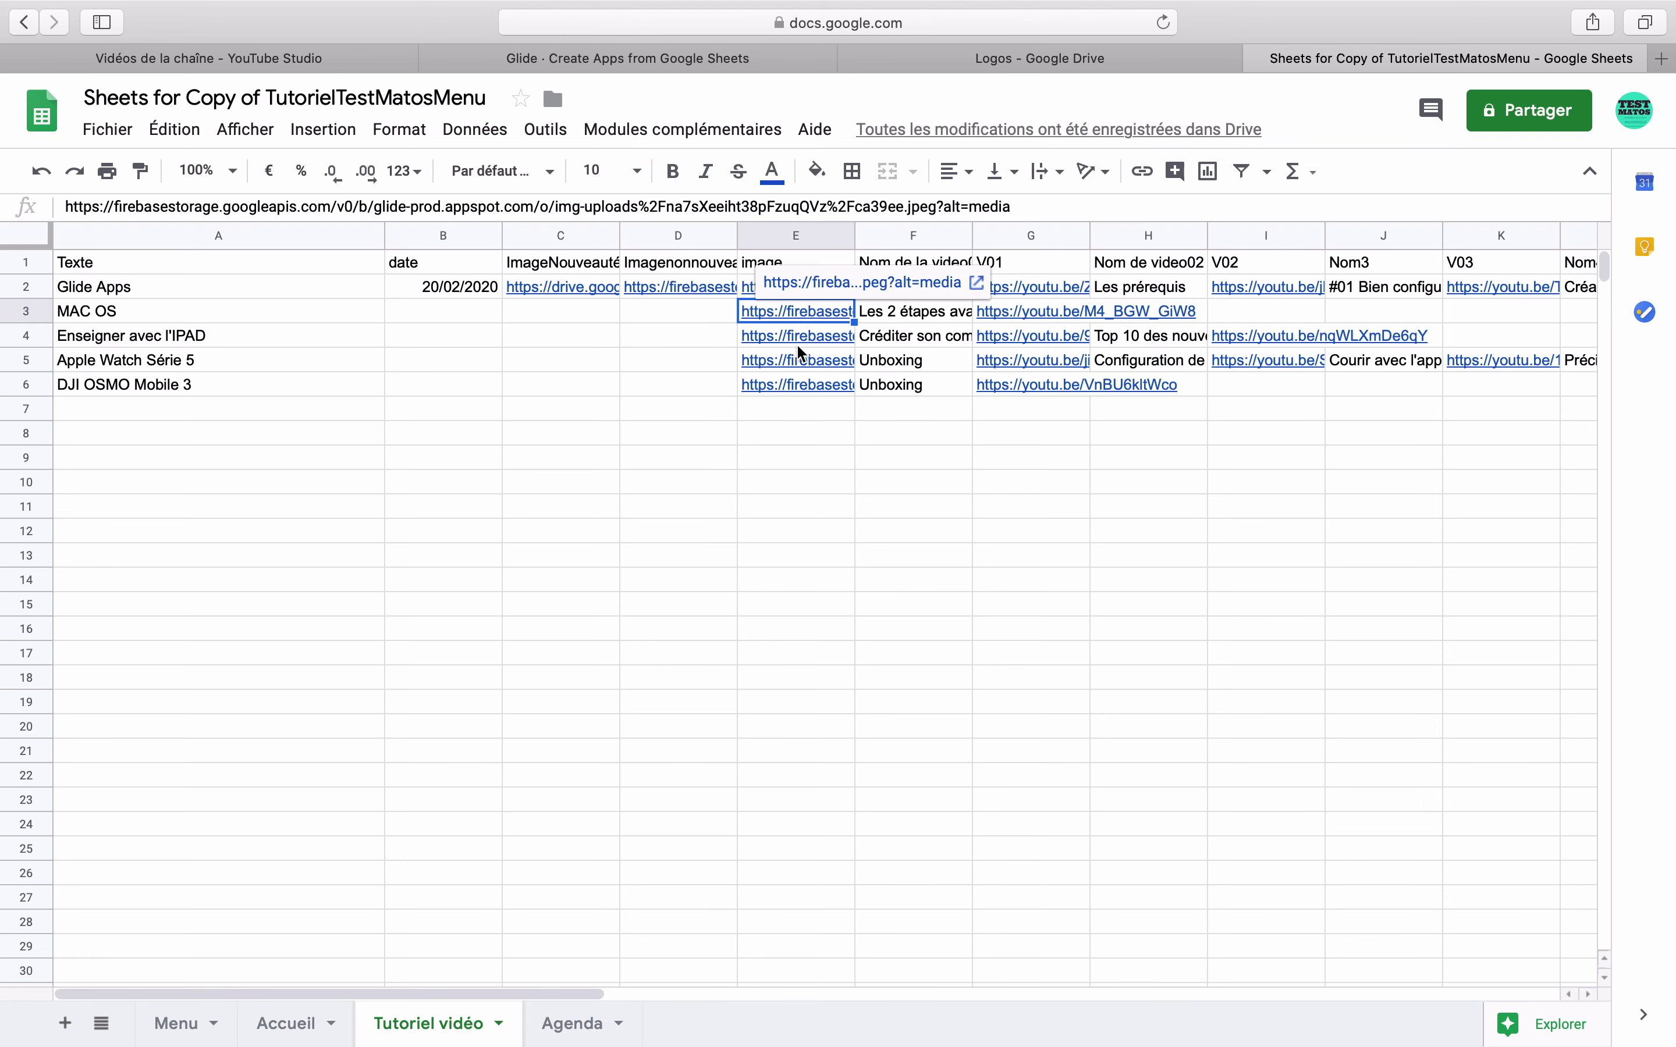
shift+click(792, 379)
key(ctrl+c)
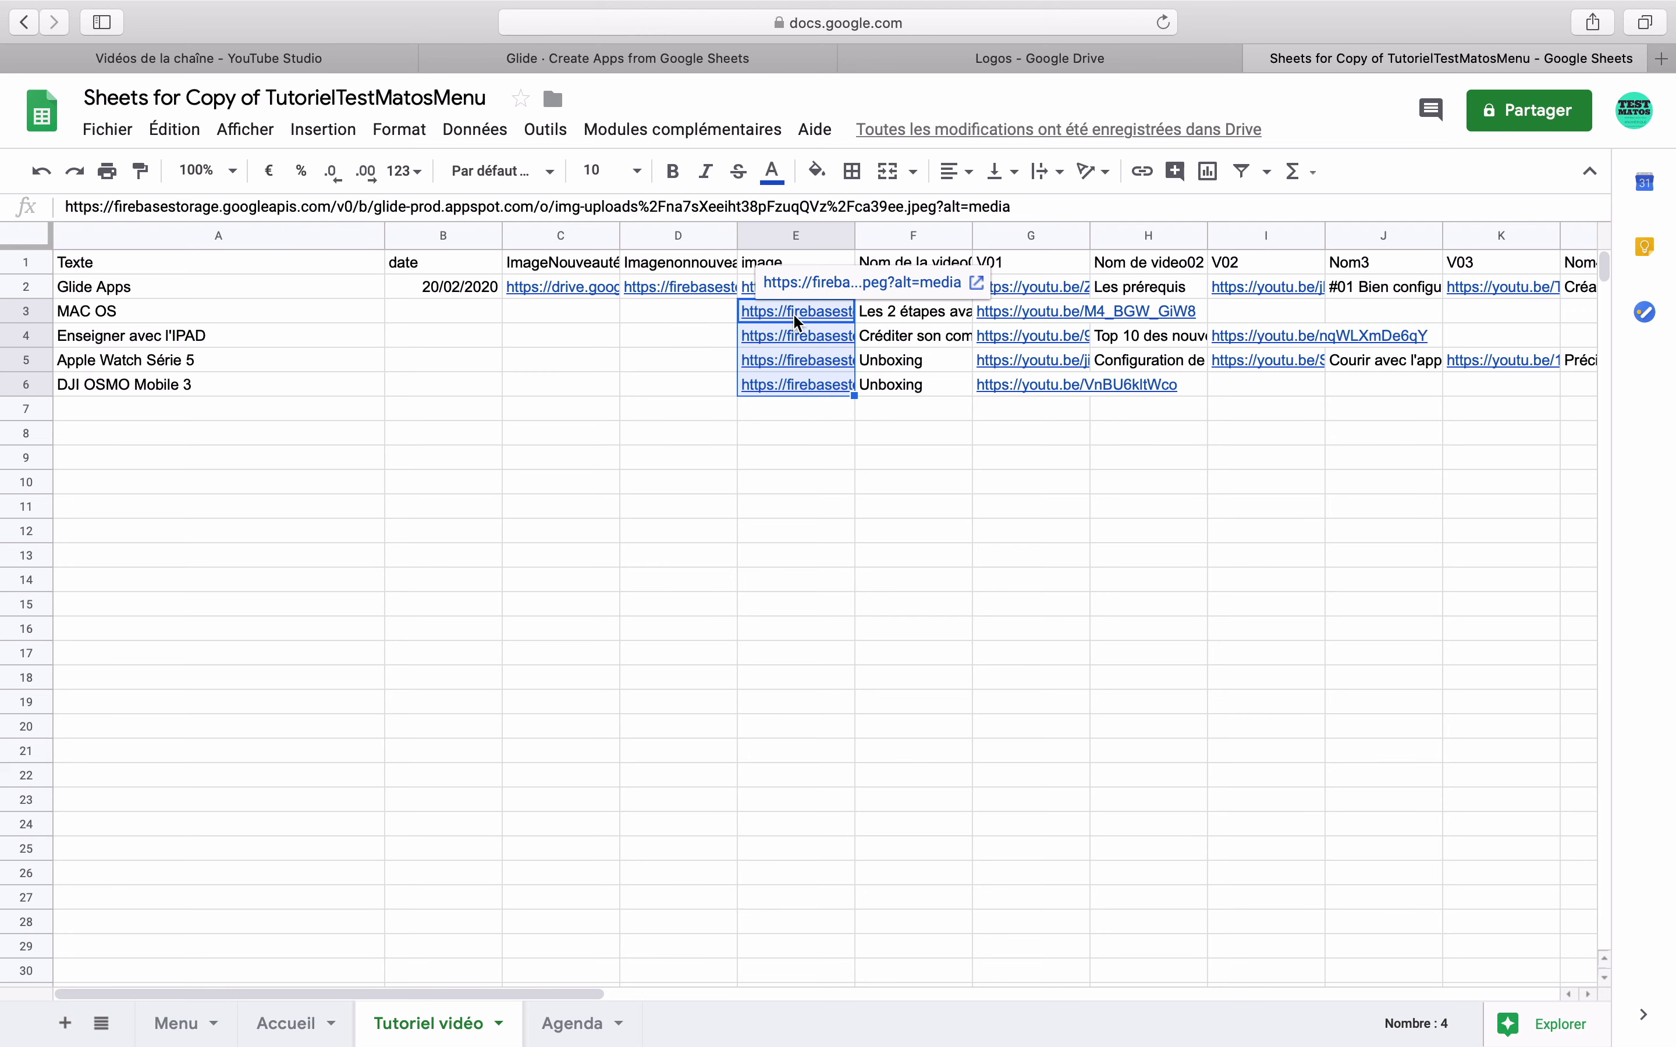
click(692, 307)
key(ctrl+v)
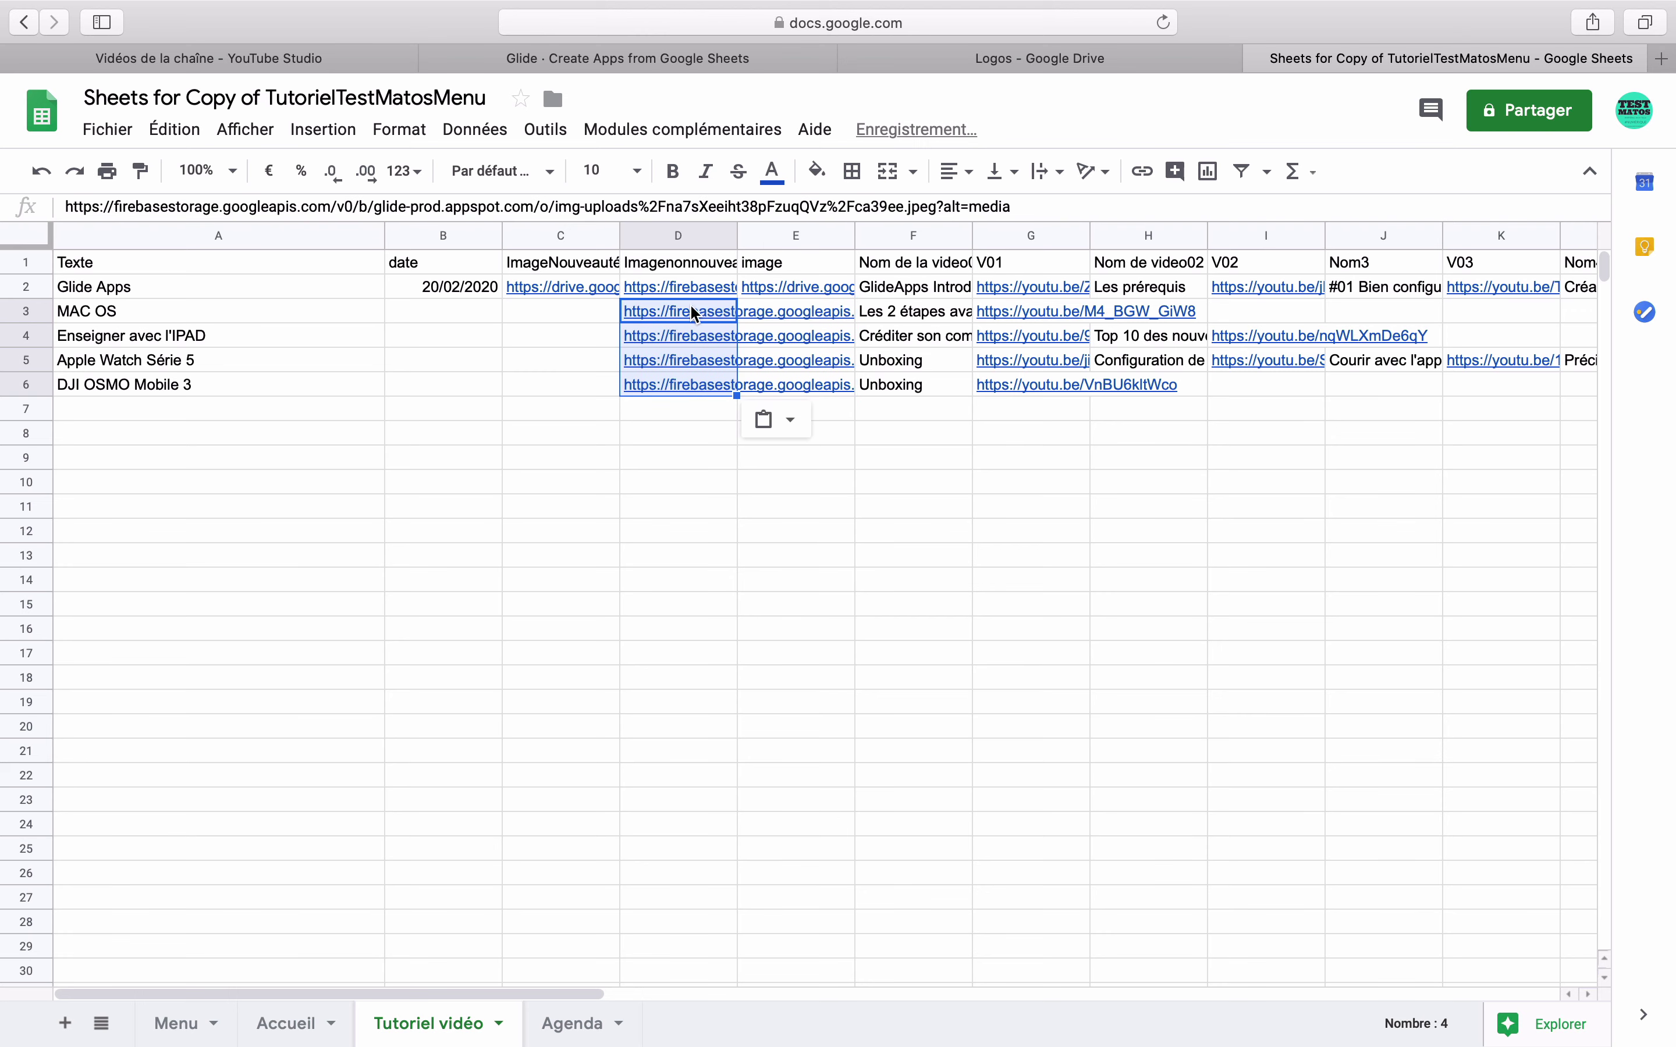
click(740, 476)
- Fill E2's formula down to E6 and check E3's references
click(794, 292)
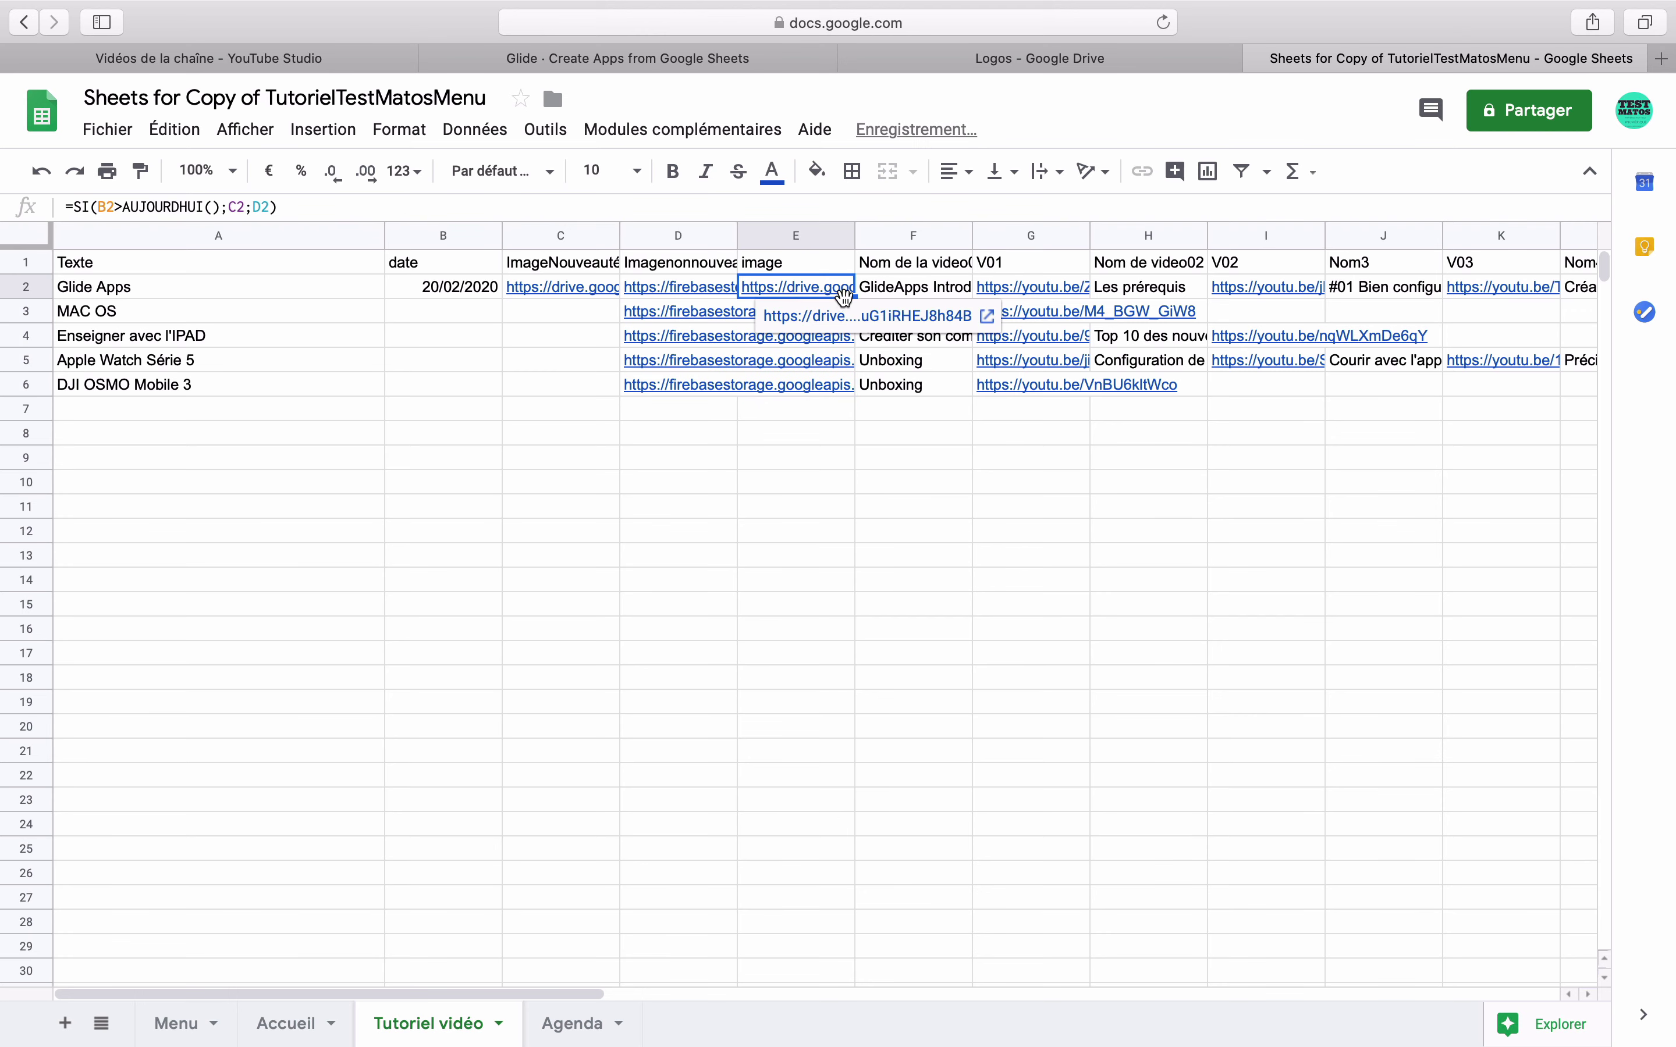
drag(854, 297, 846, 393)
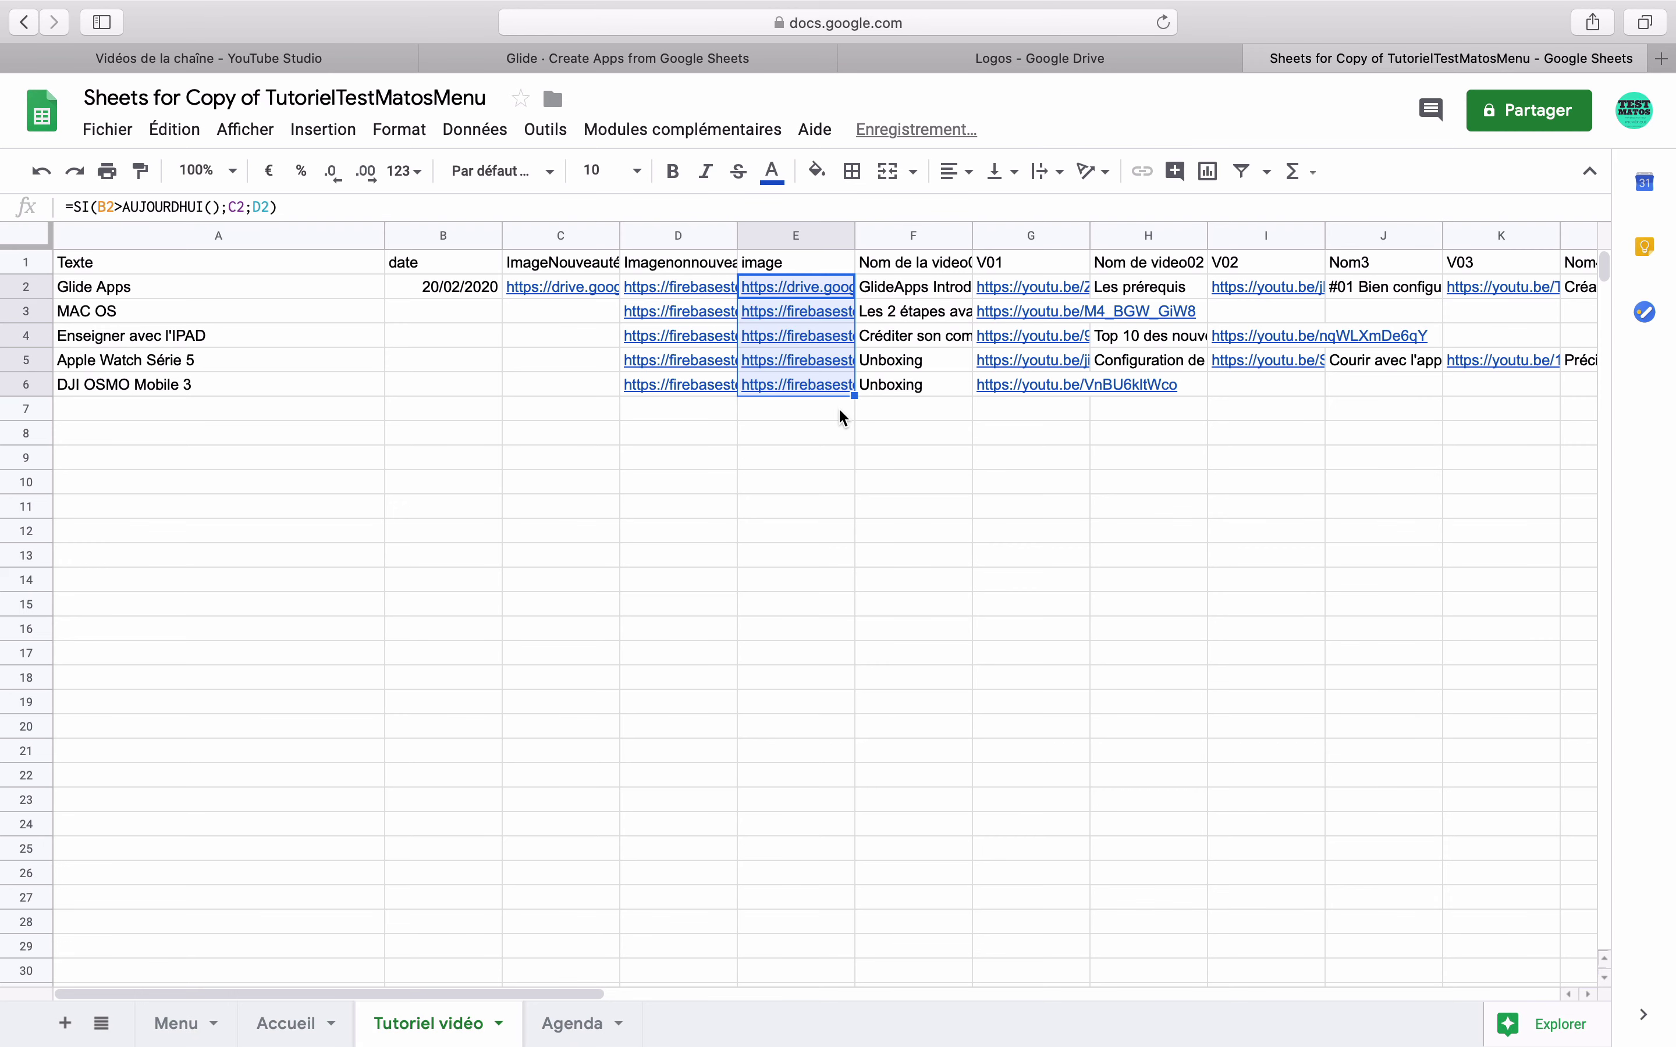
click(835, 408)
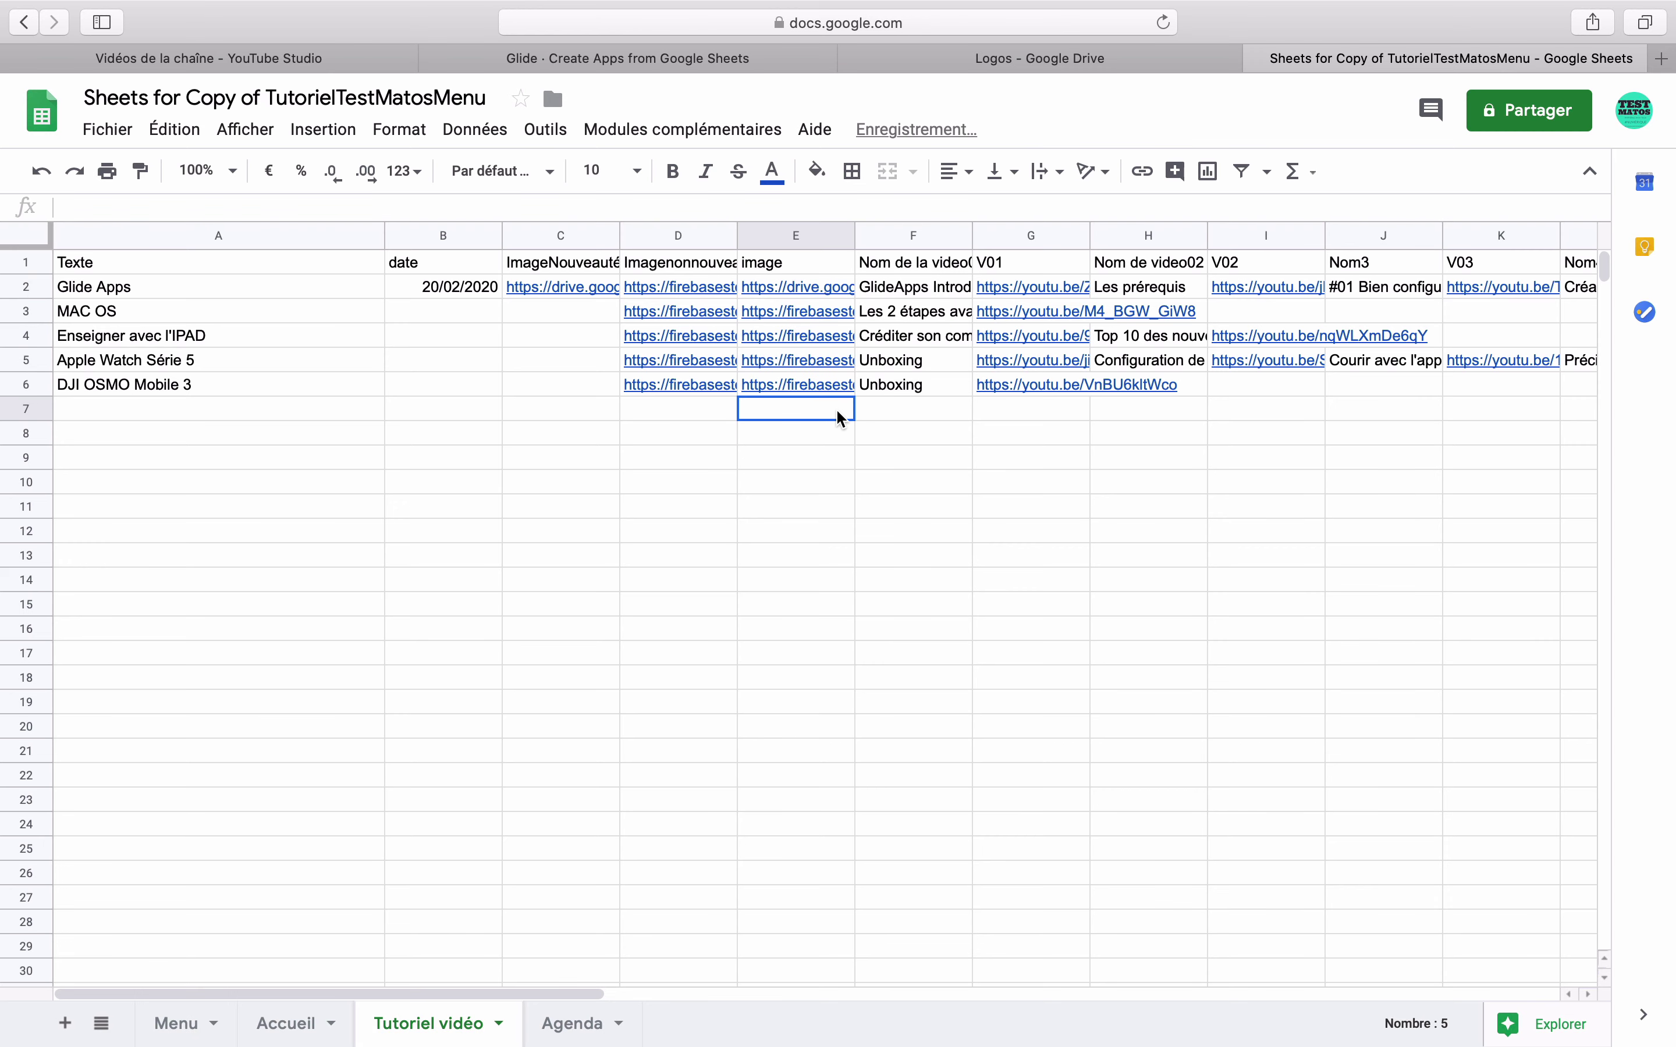
click(824, 310)
double_click(823, 310)
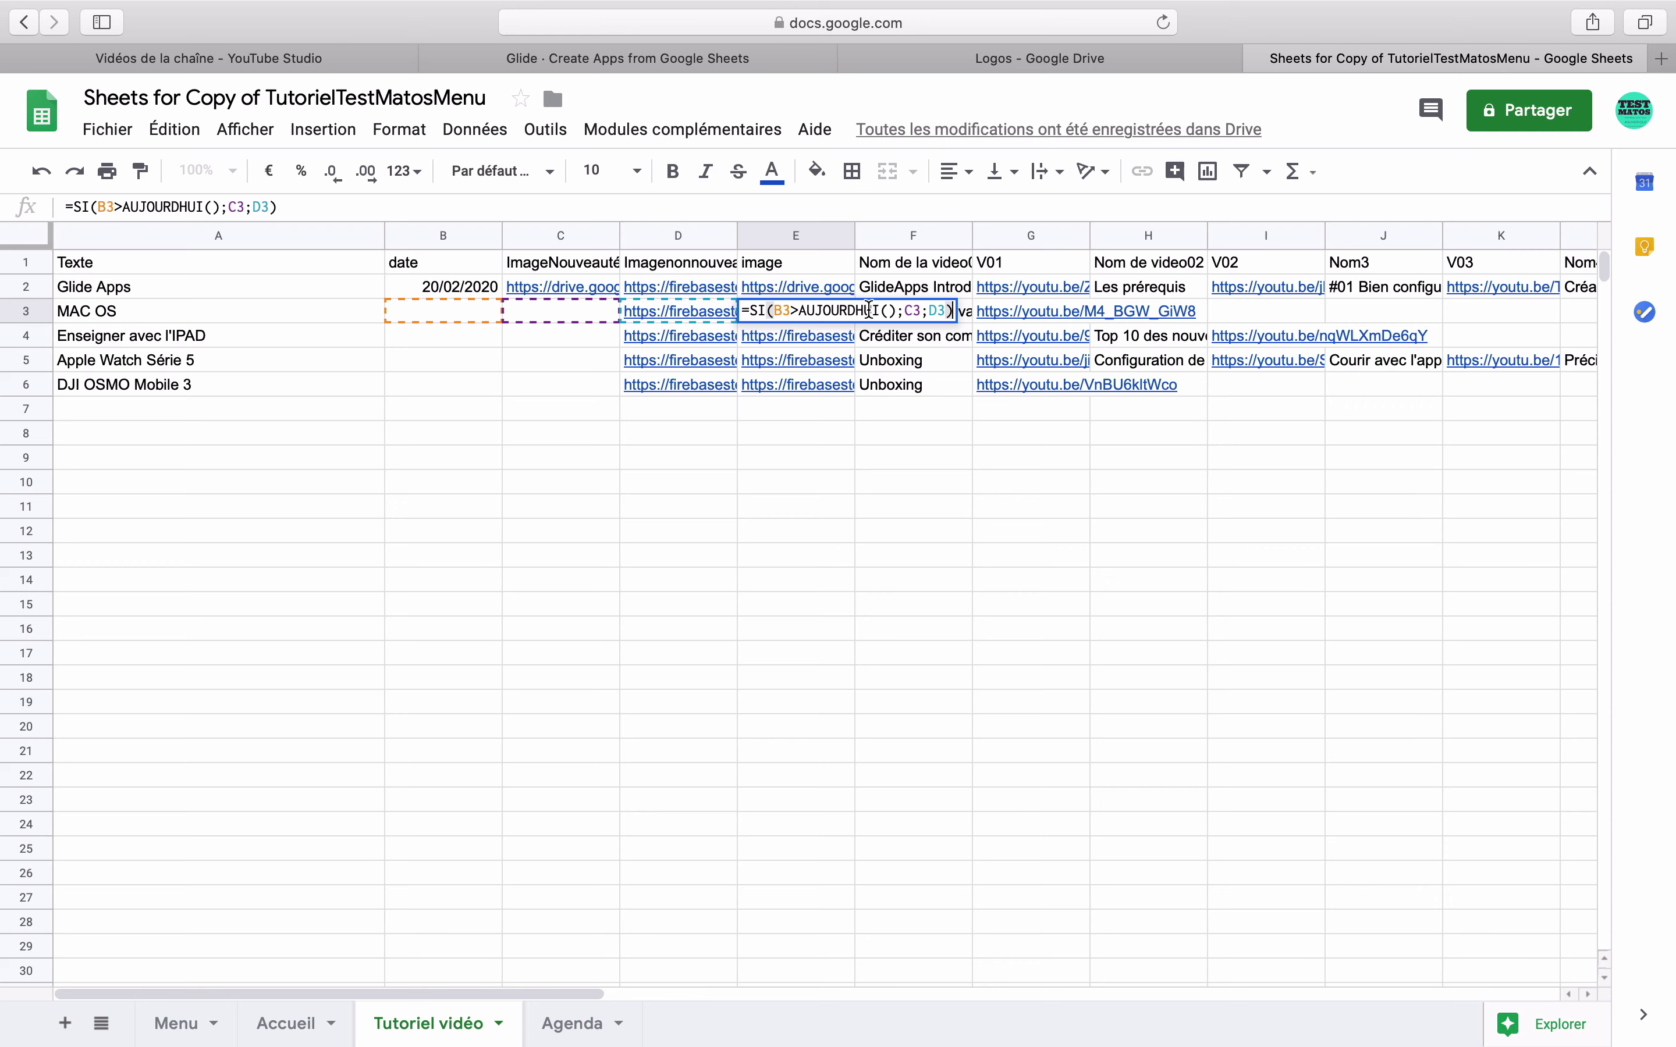
click(767, 407)
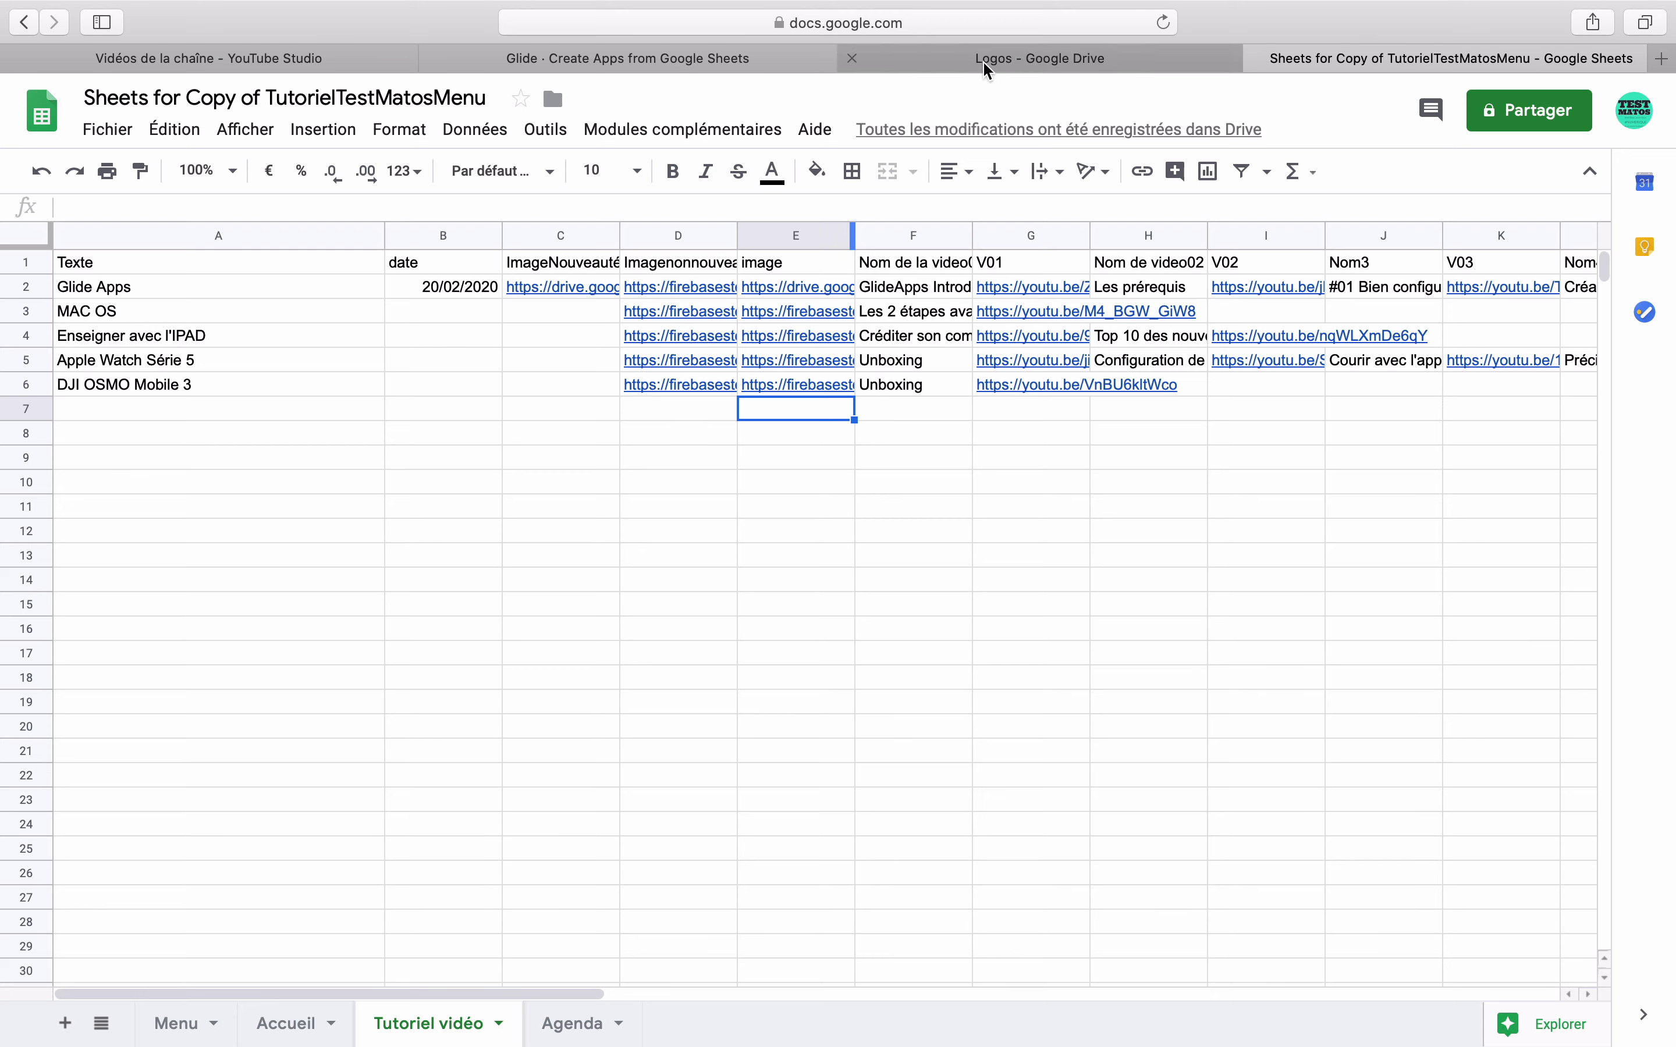
click(713, 57)
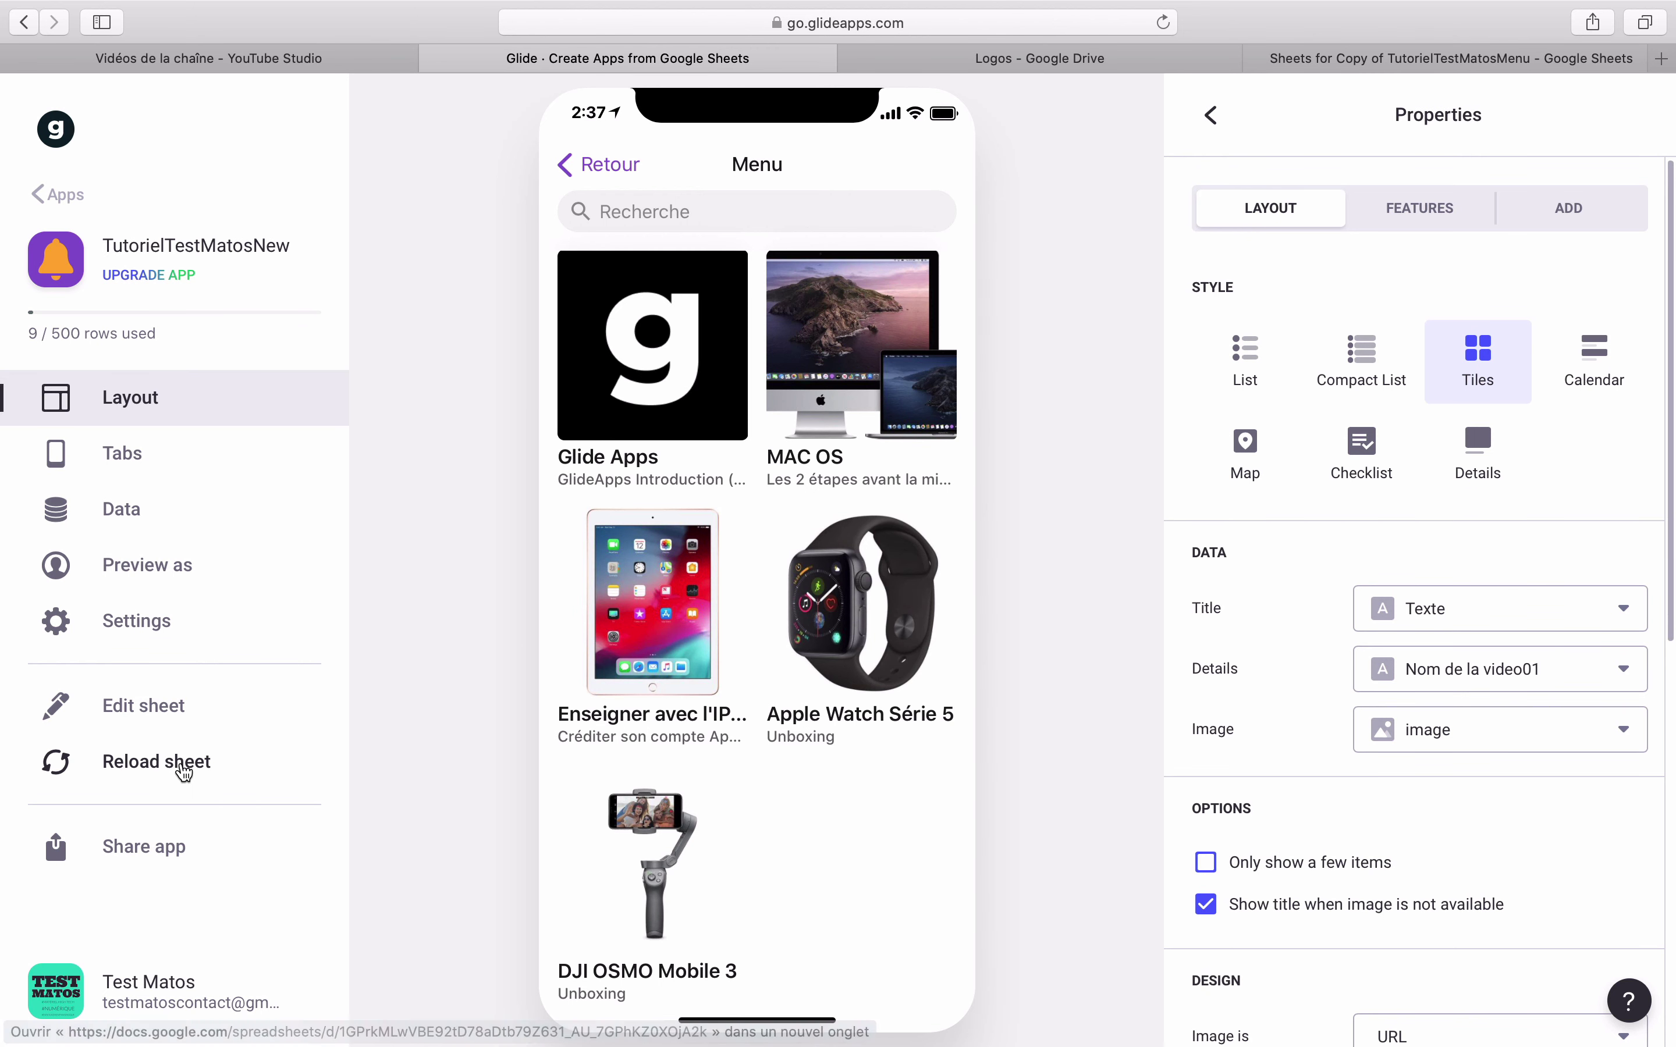
- Reload the sheet without adding the new columns, then check the Glide Apps tile in Tutoriels Vidéos
click(156, 762)
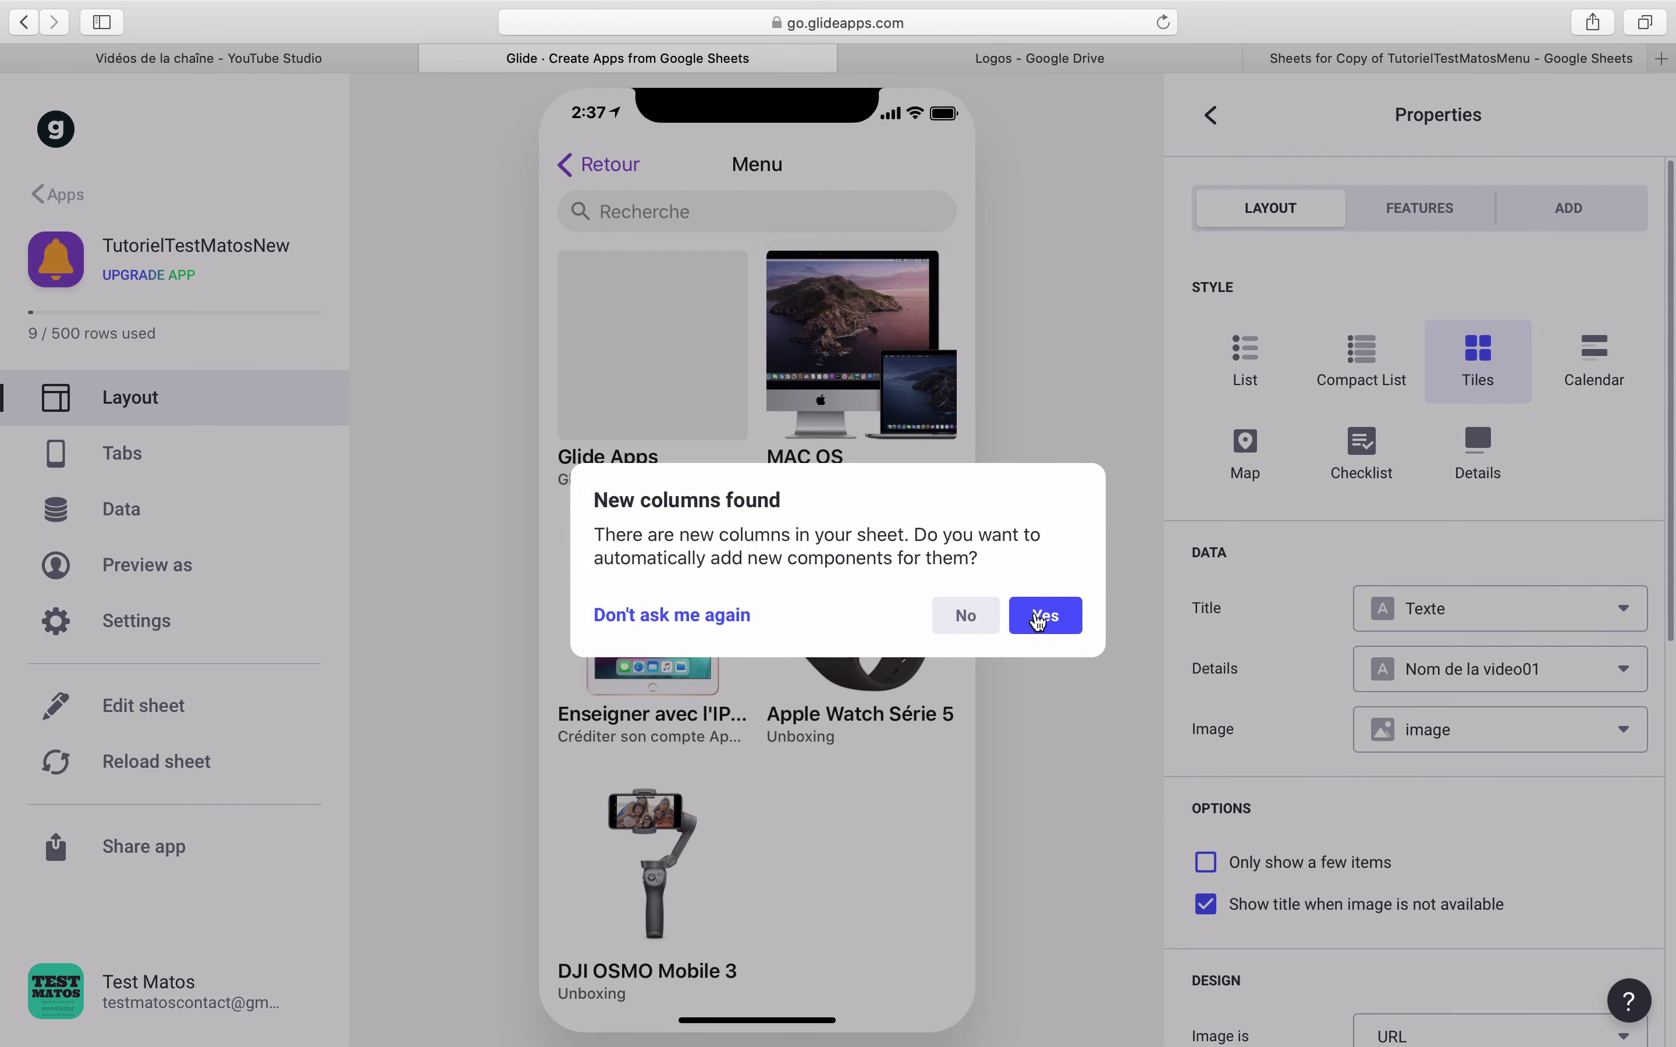
click(966, 615)
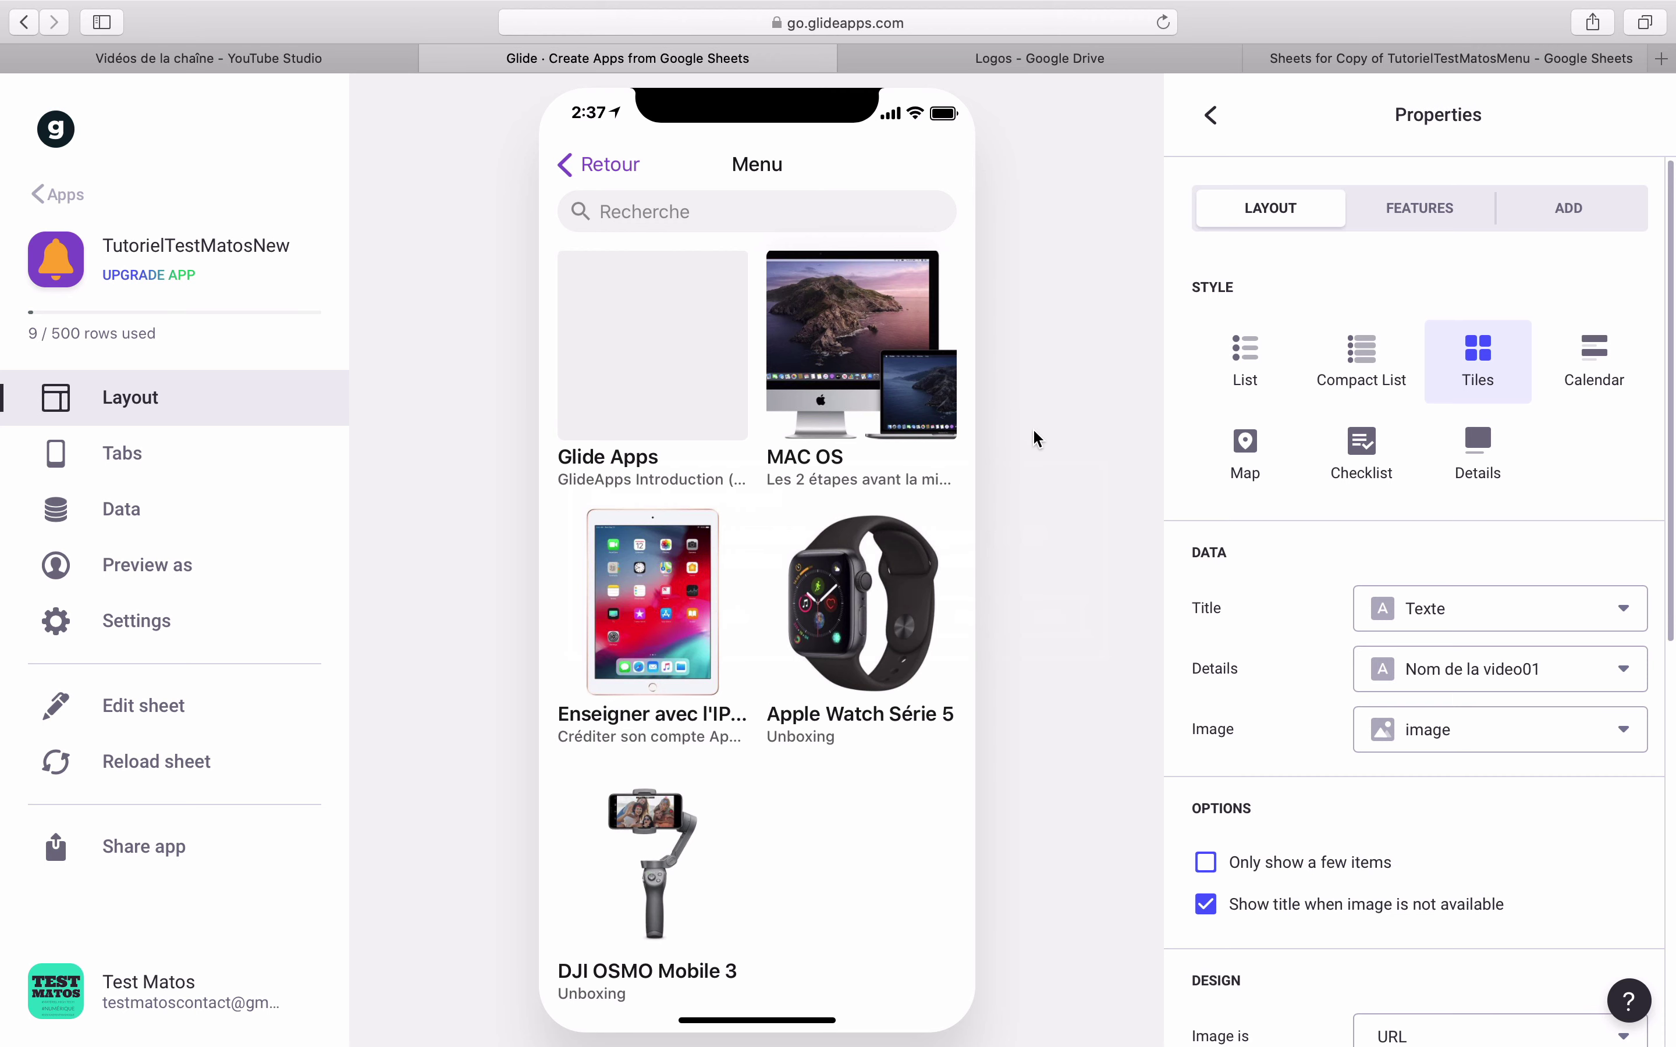
click(608, 166)
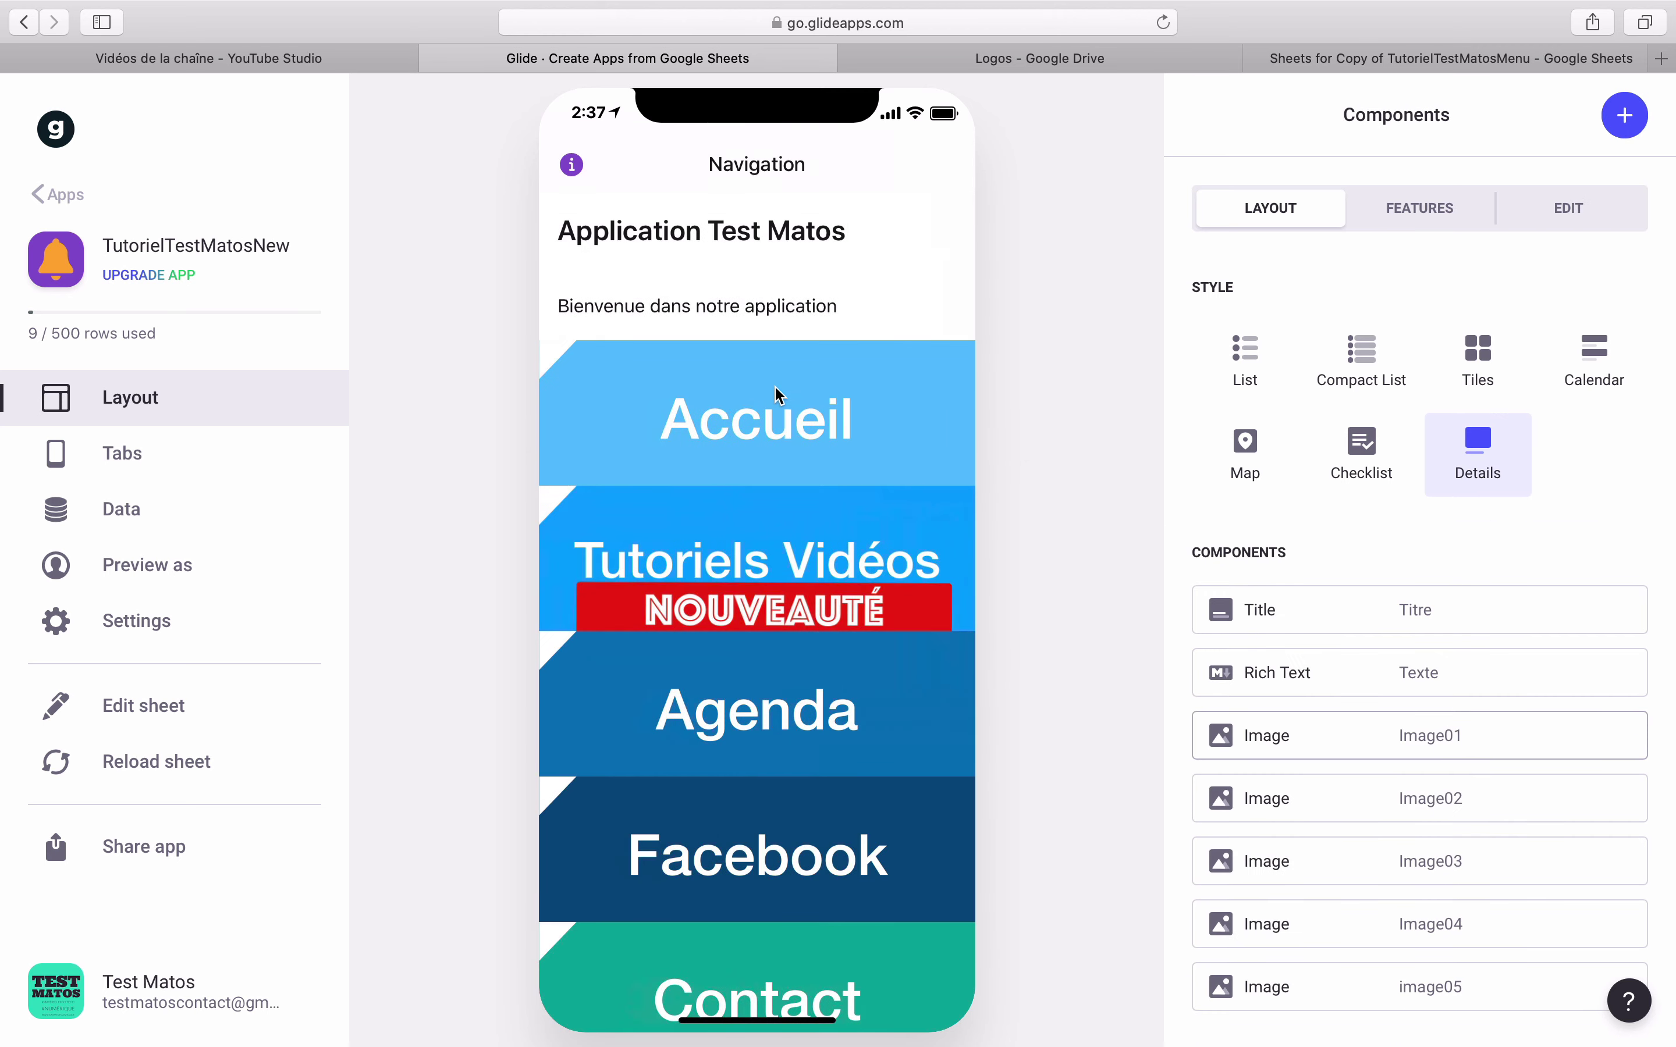
click(762, 568)
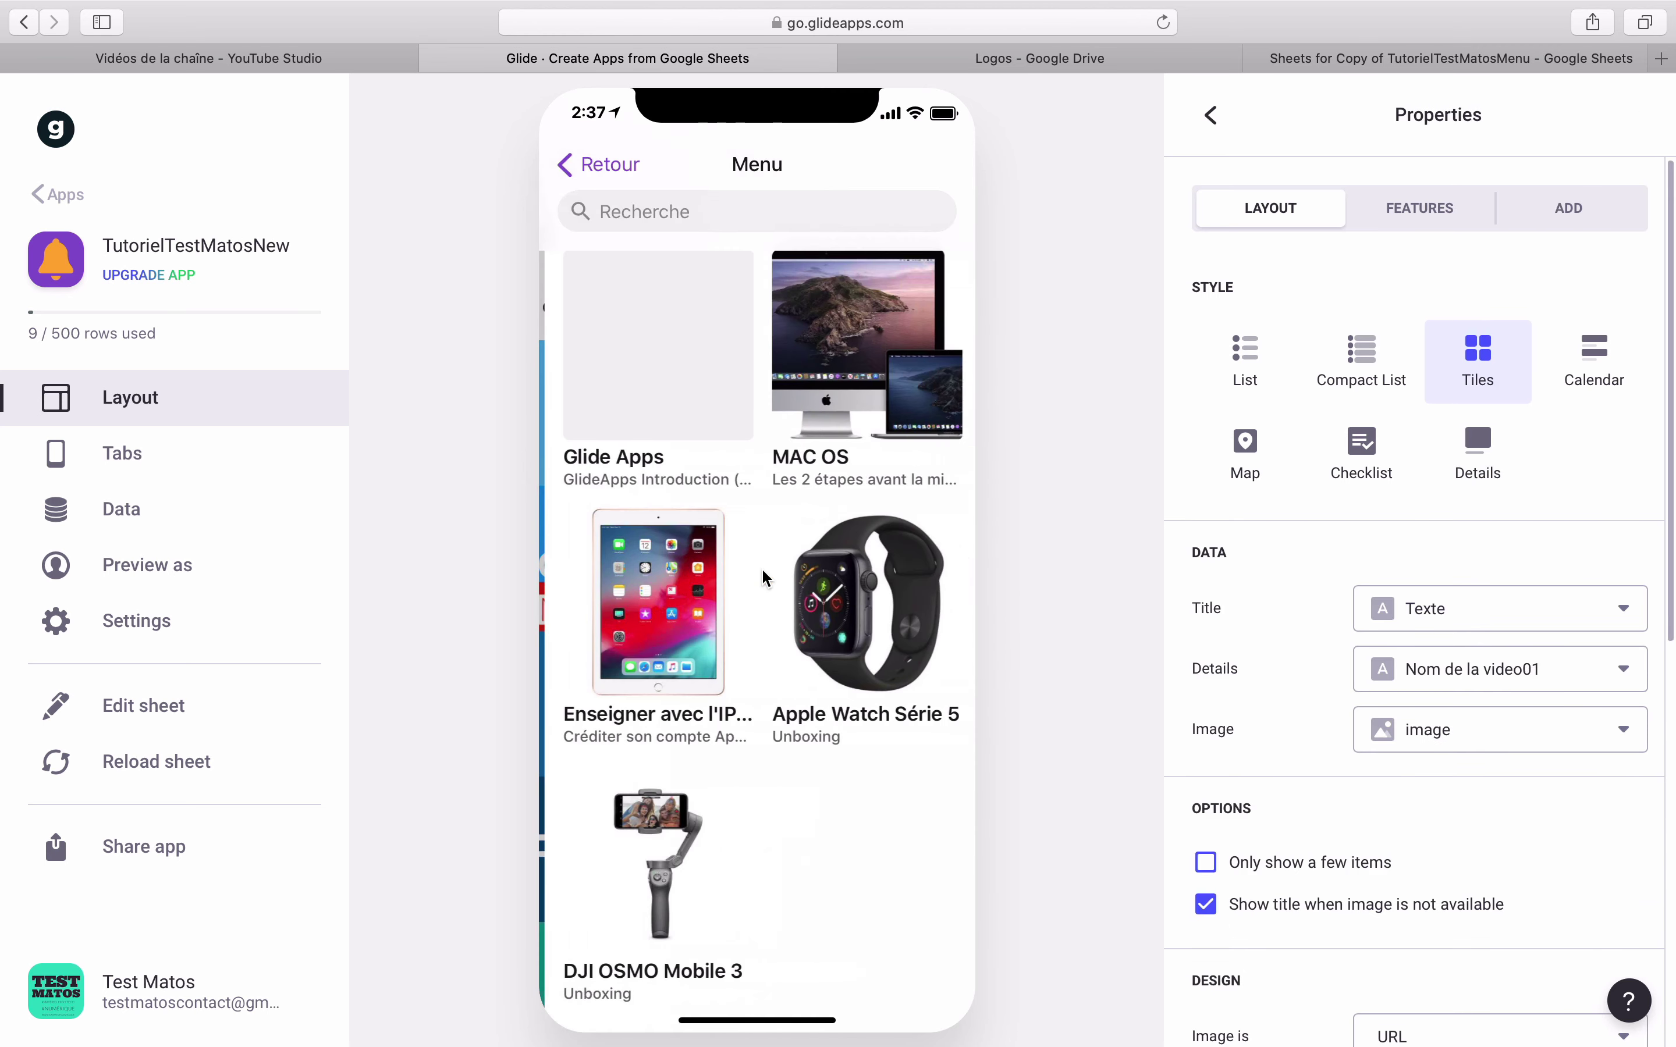
click(685, 375)
click(608, 167)
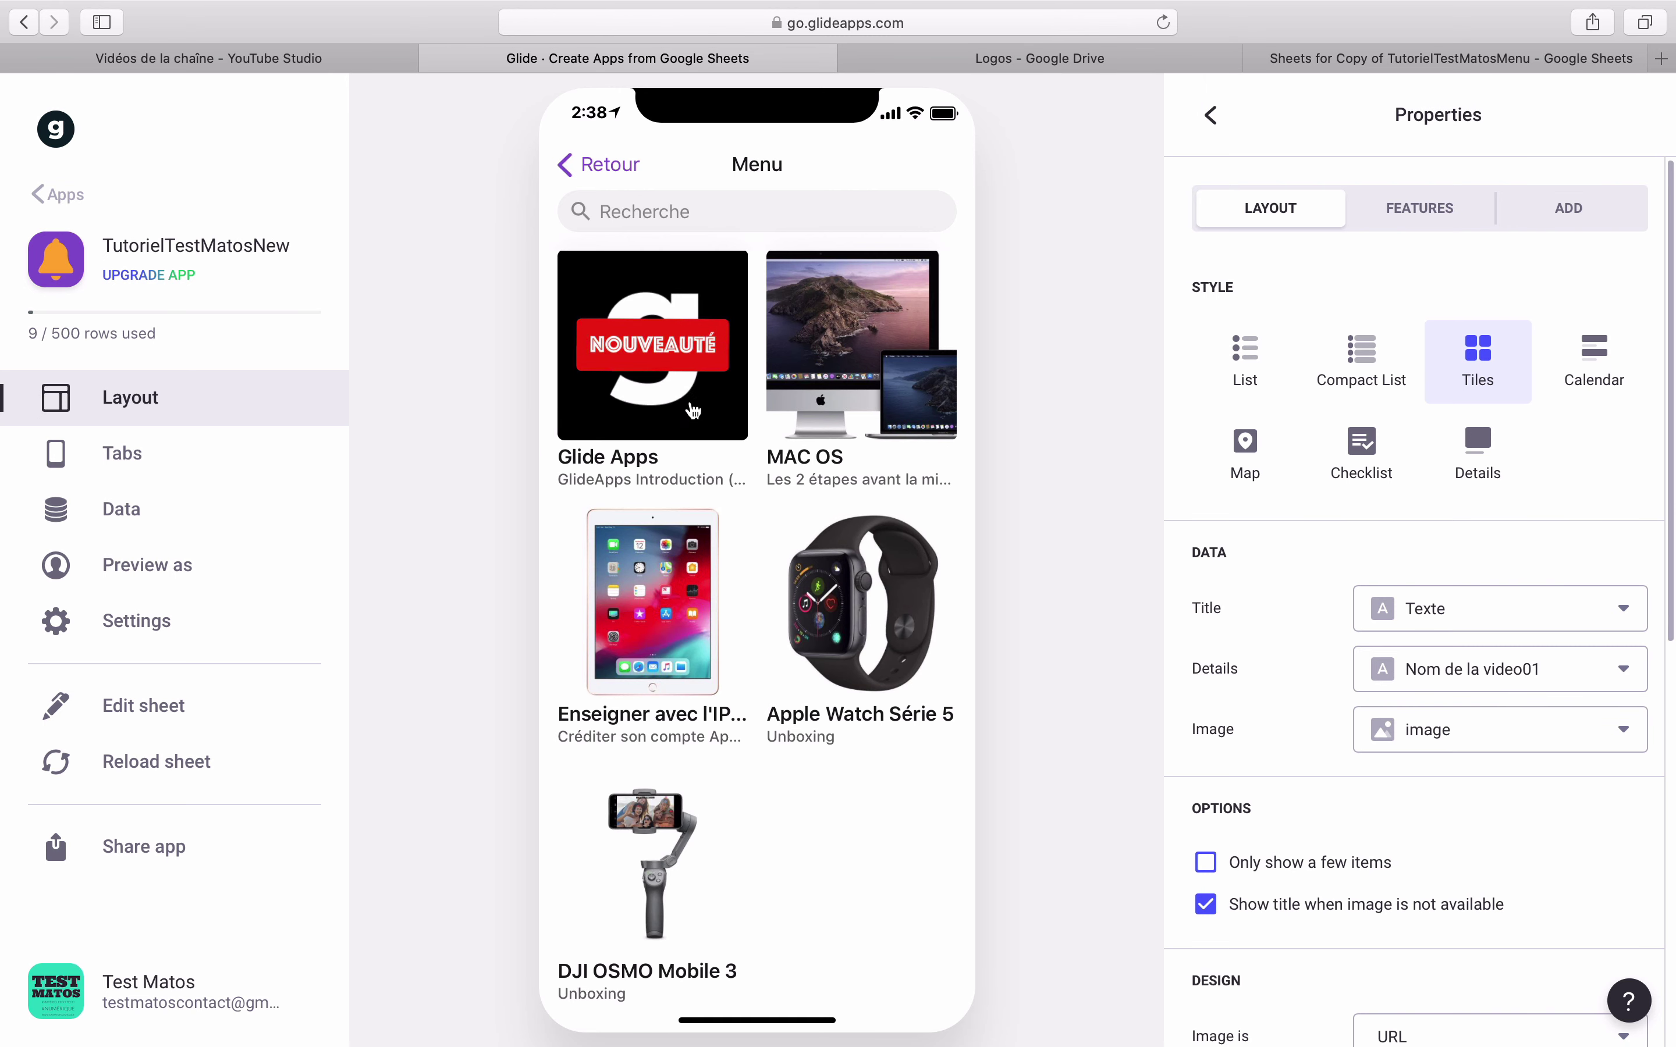
- Open the Glide Apps detail screen and scroll through its tutorial videos
click(662, 392)
scroll(682, 666, down, 5)
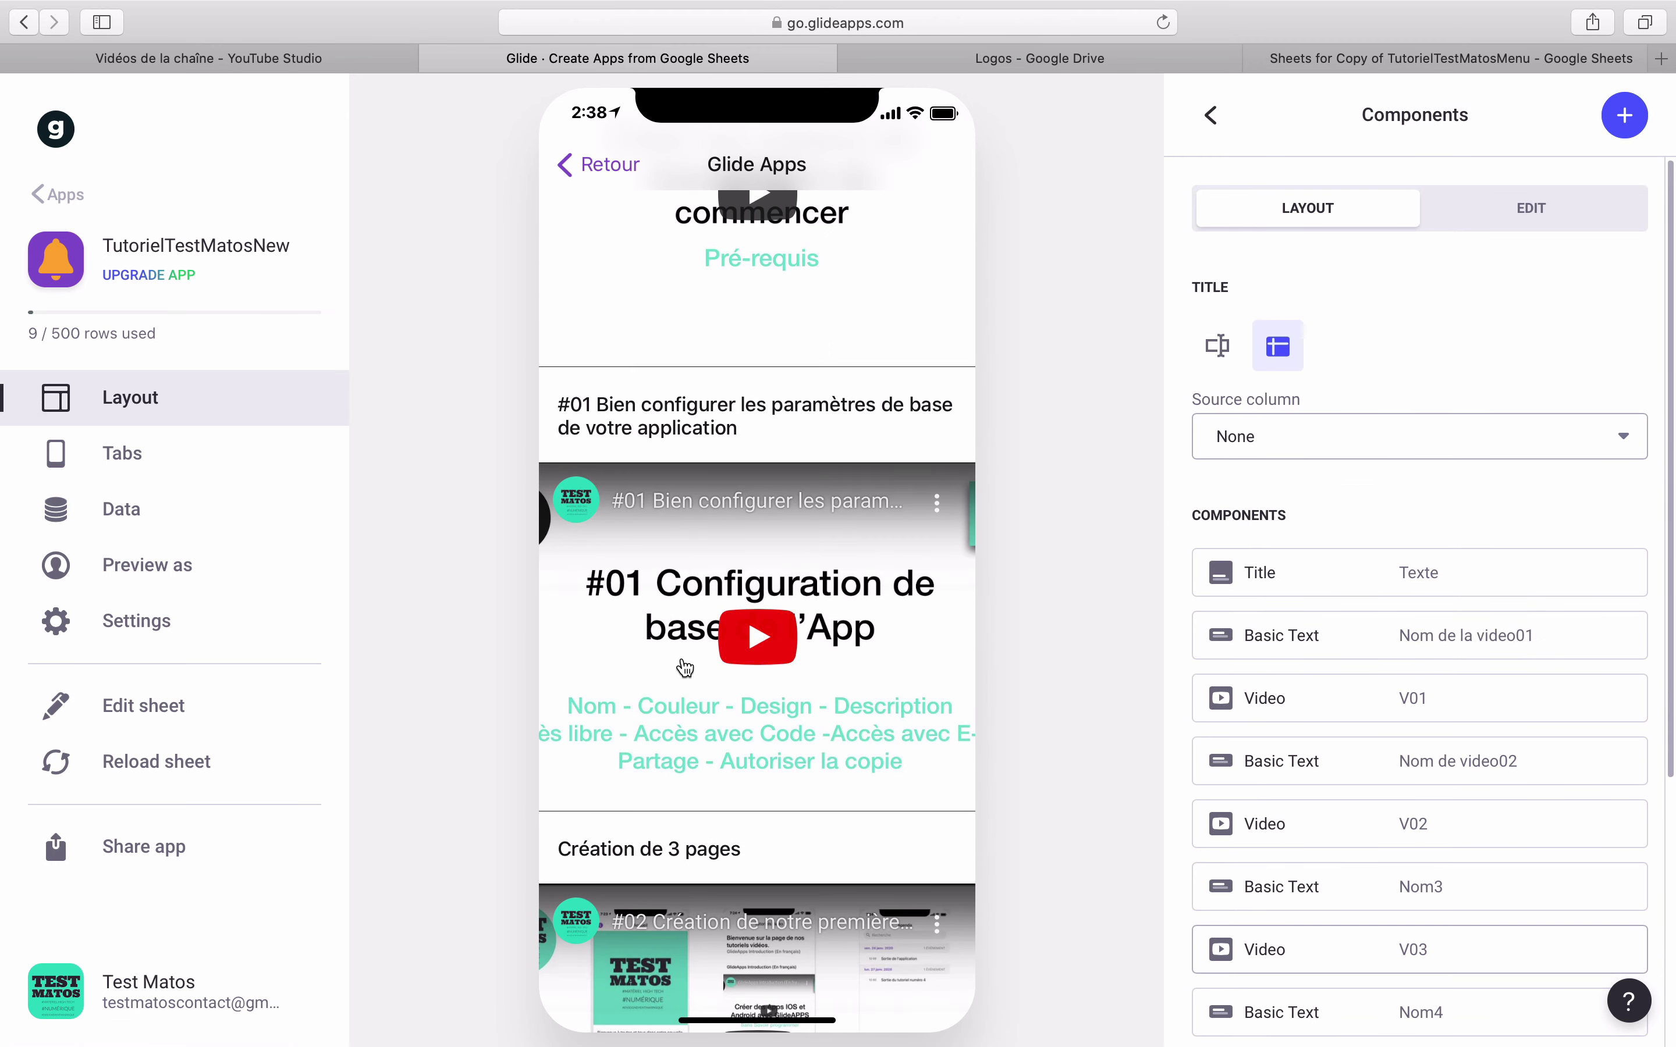
scroll(684, 667, down, 10)
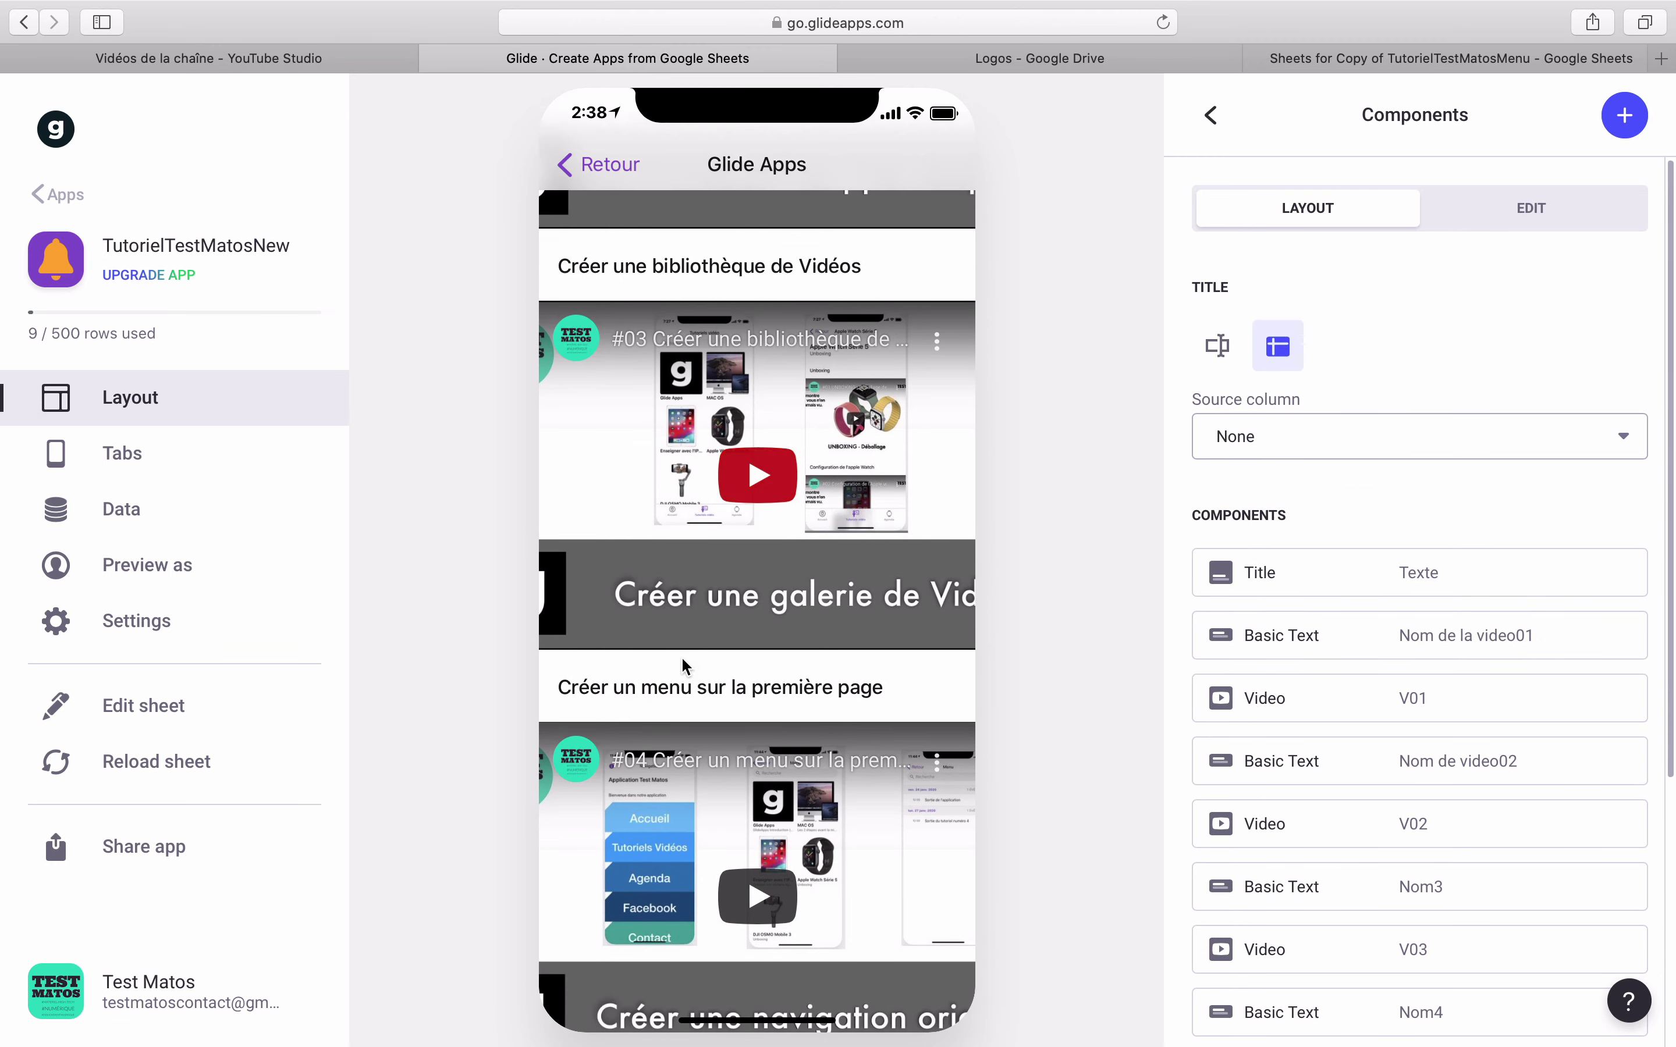
scroll(682, 665, down, 2)
scroll(602, 589, up, 4)
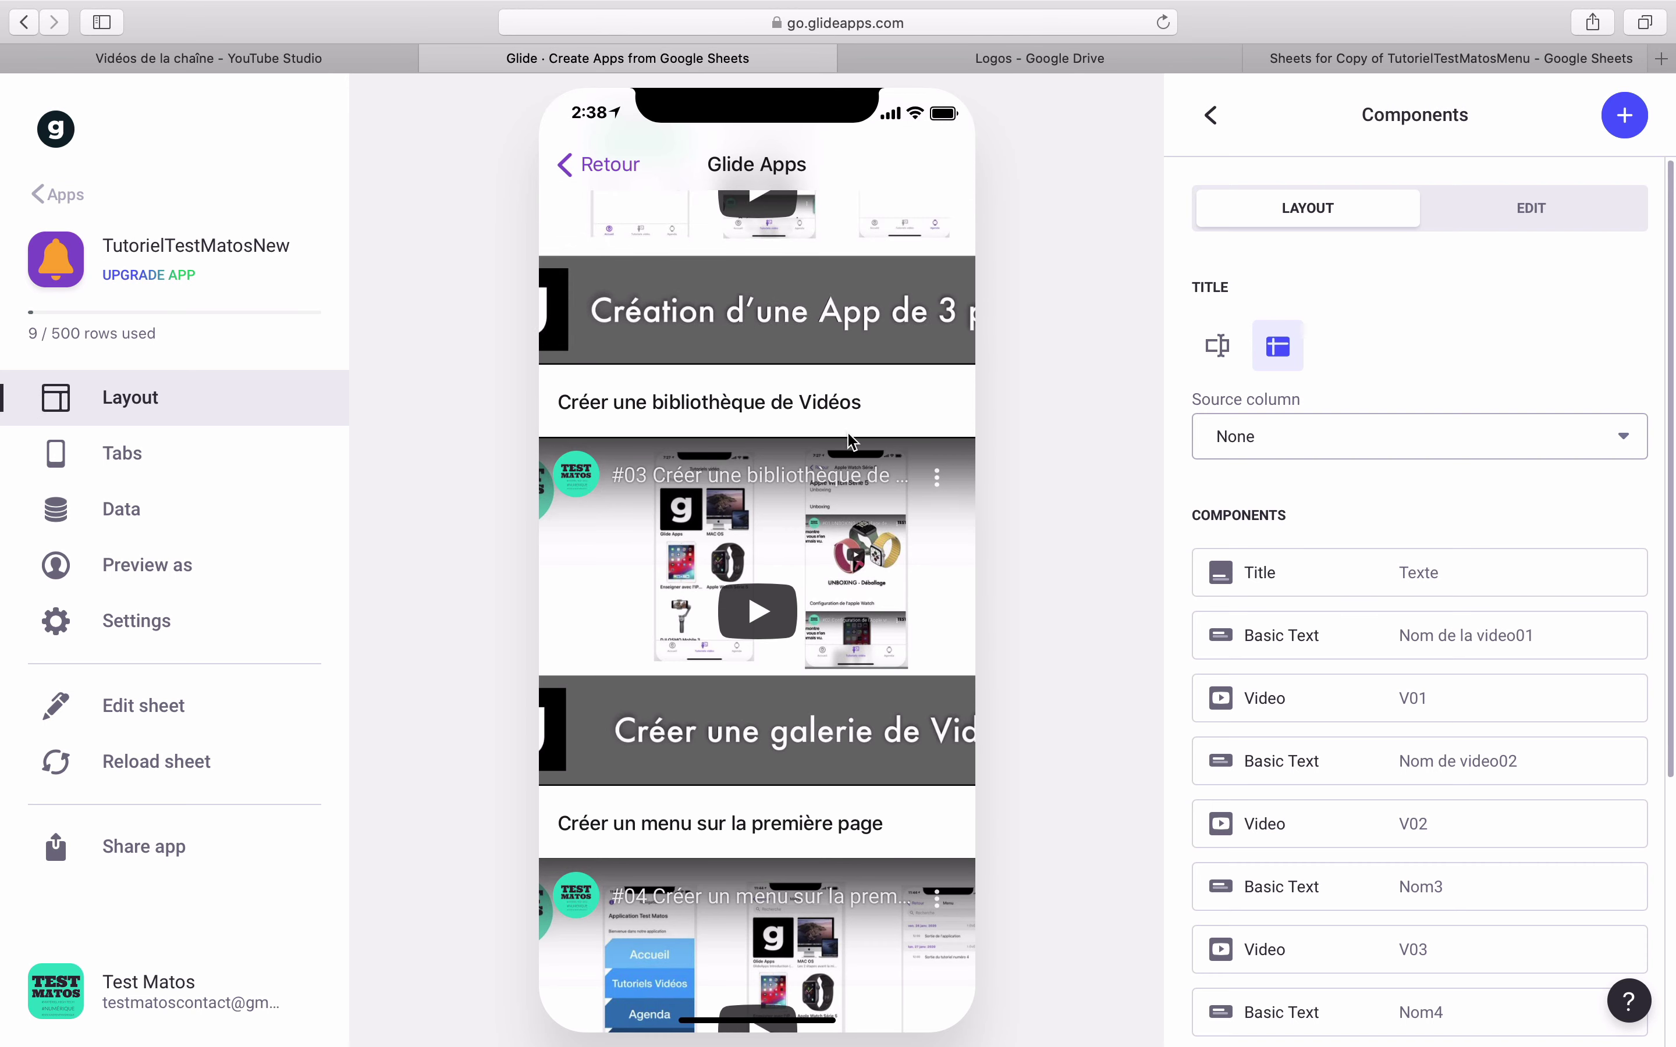
scroll(894, 828, down, 1)
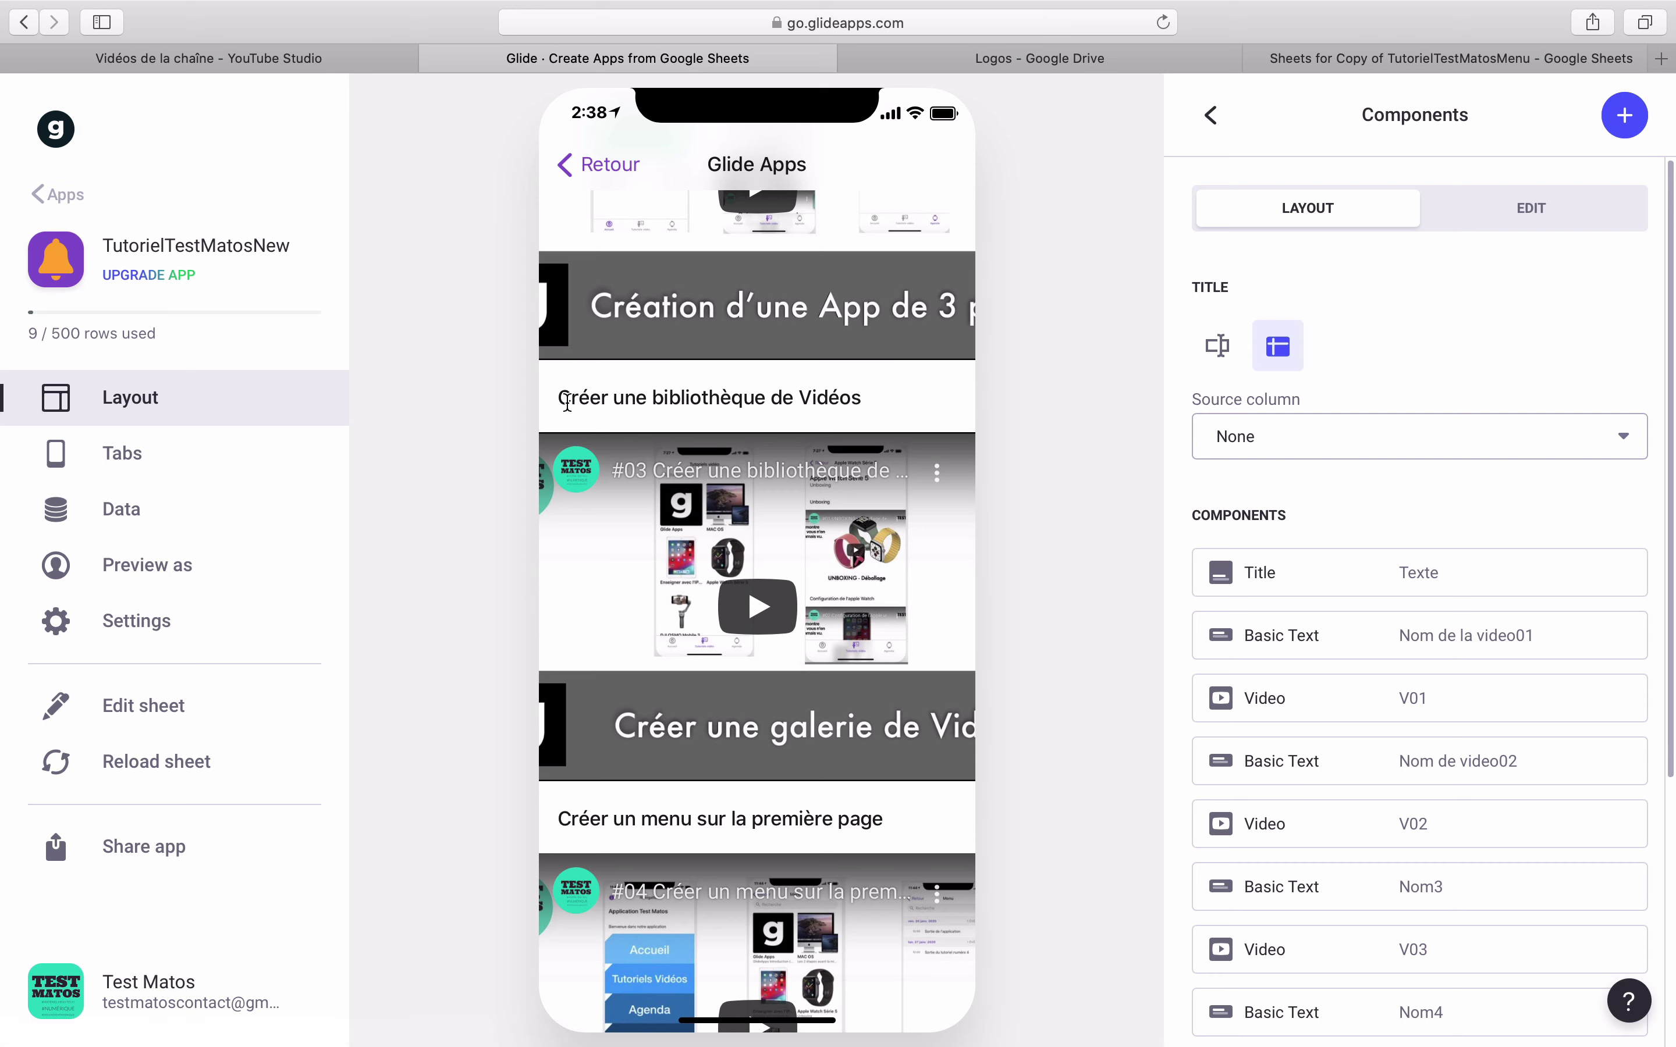
click(1322, 58)
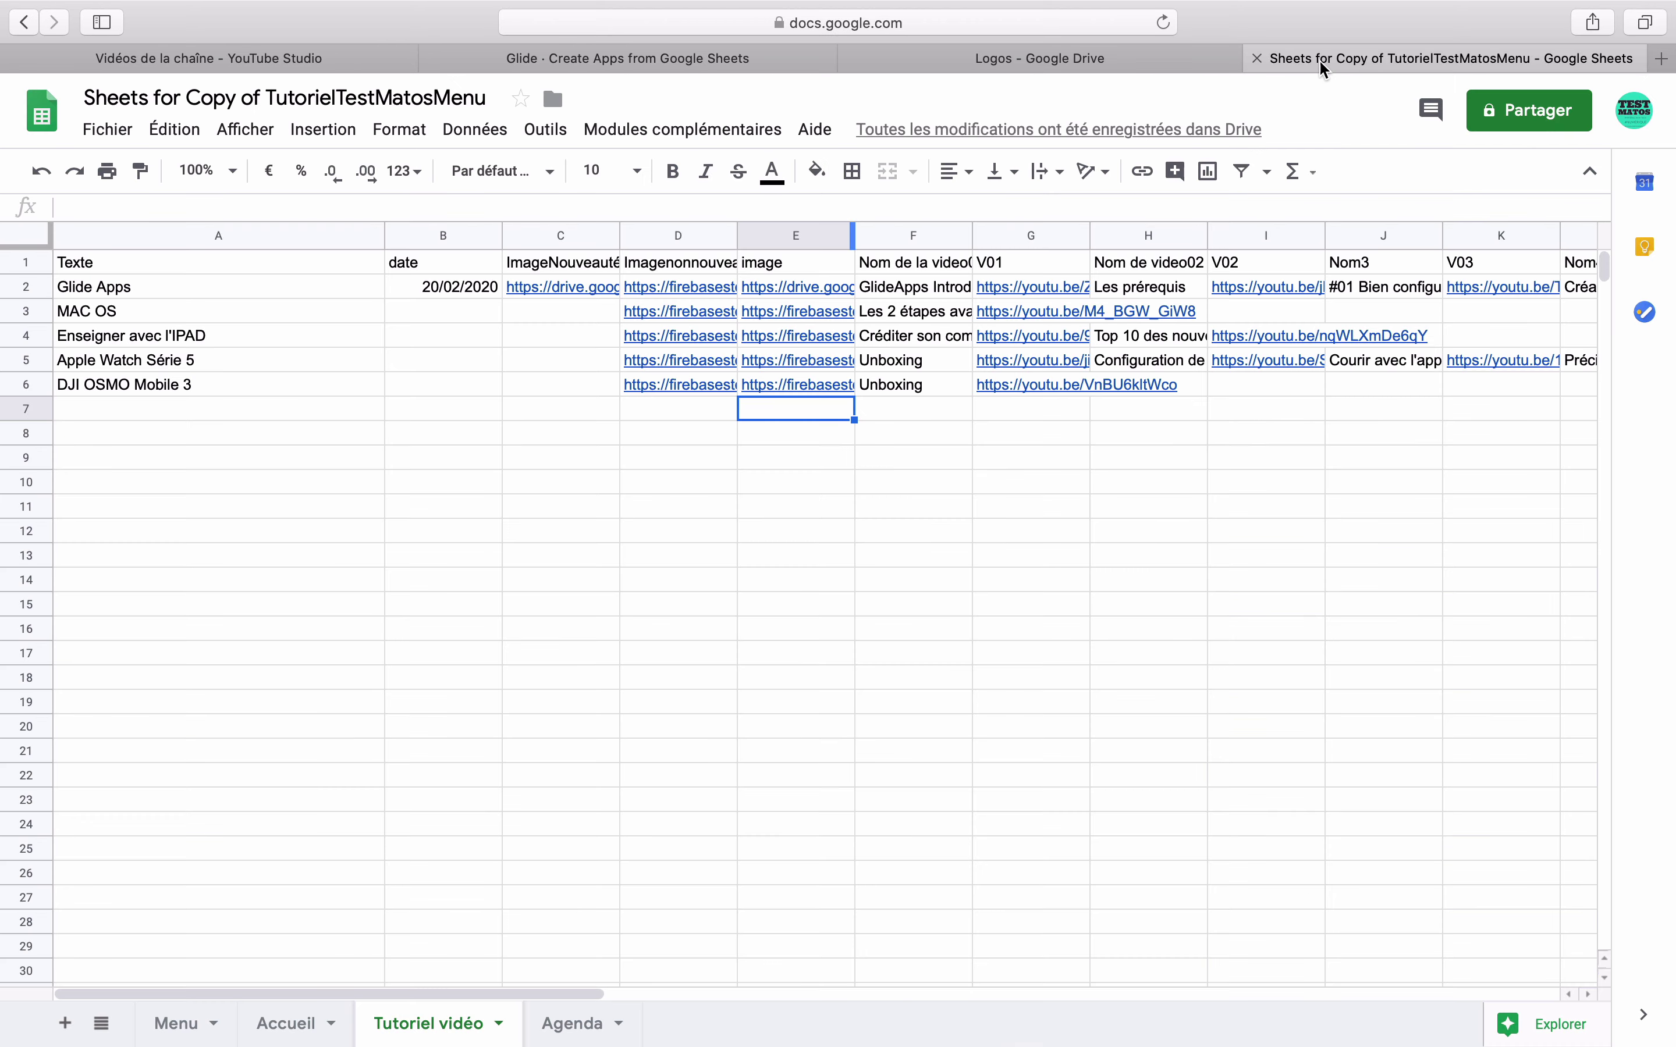
- Scroll the sheet right to columns K–V and select the Logo cell S2
drag(528, 988, 686, 986)
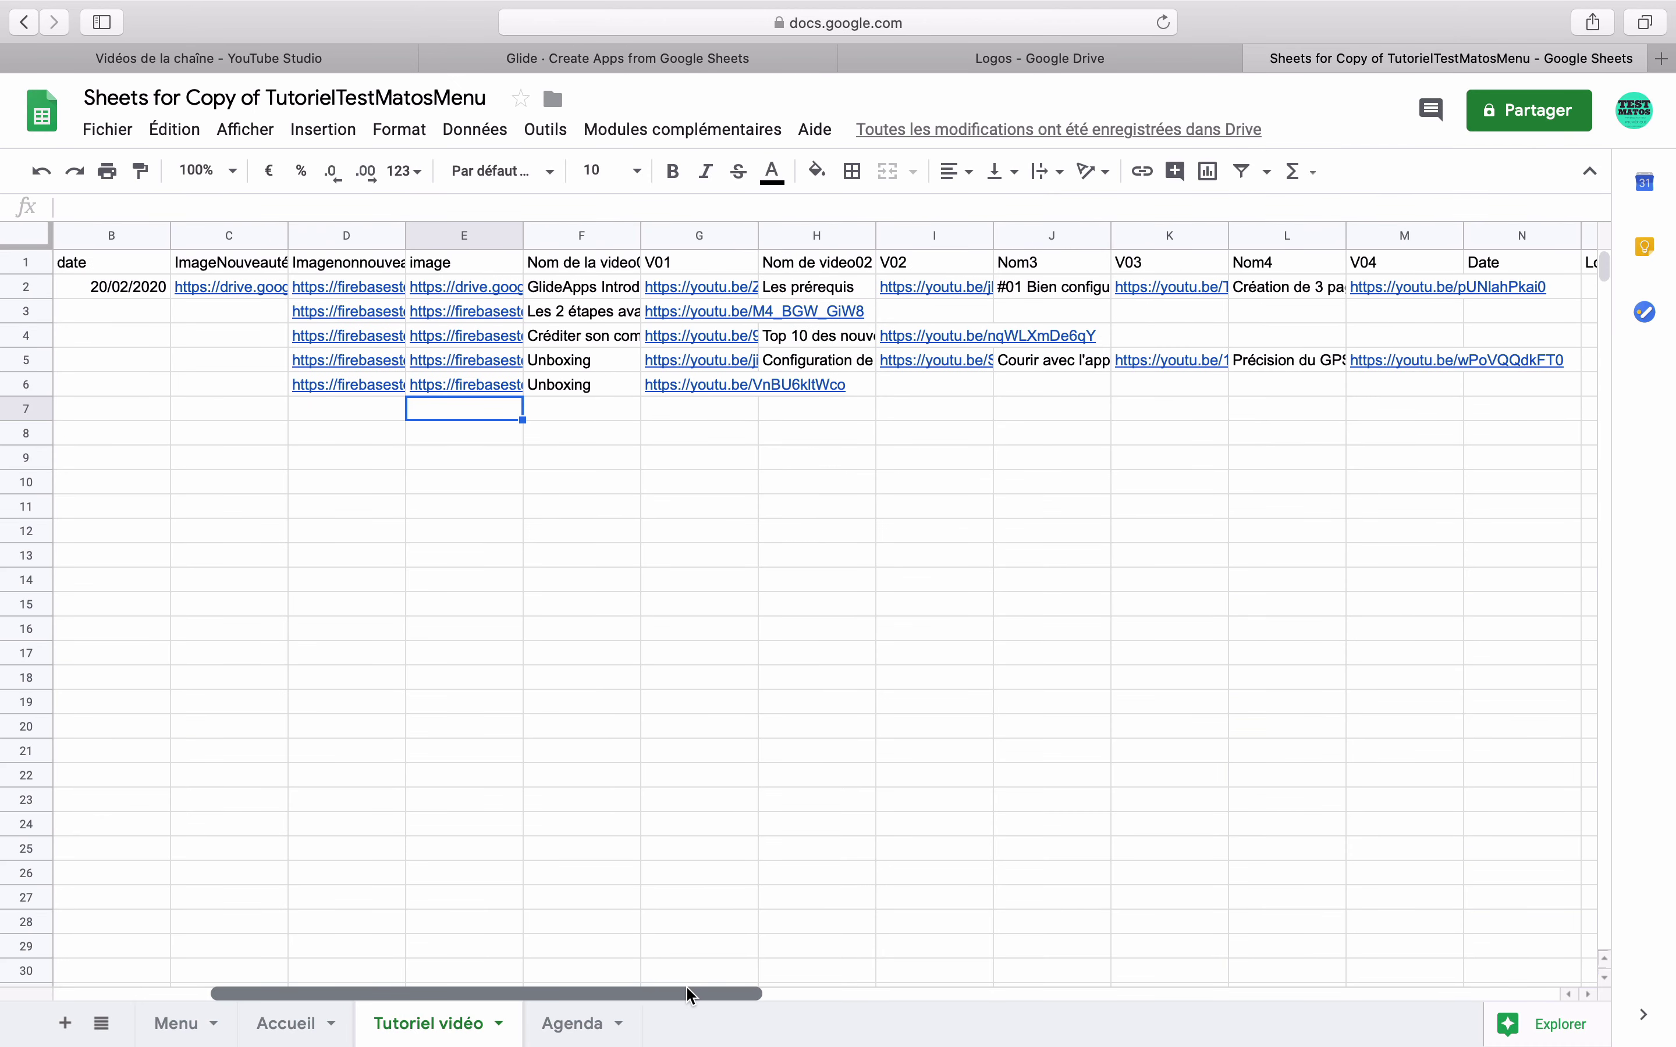
drag(499, 995, 864, 992)
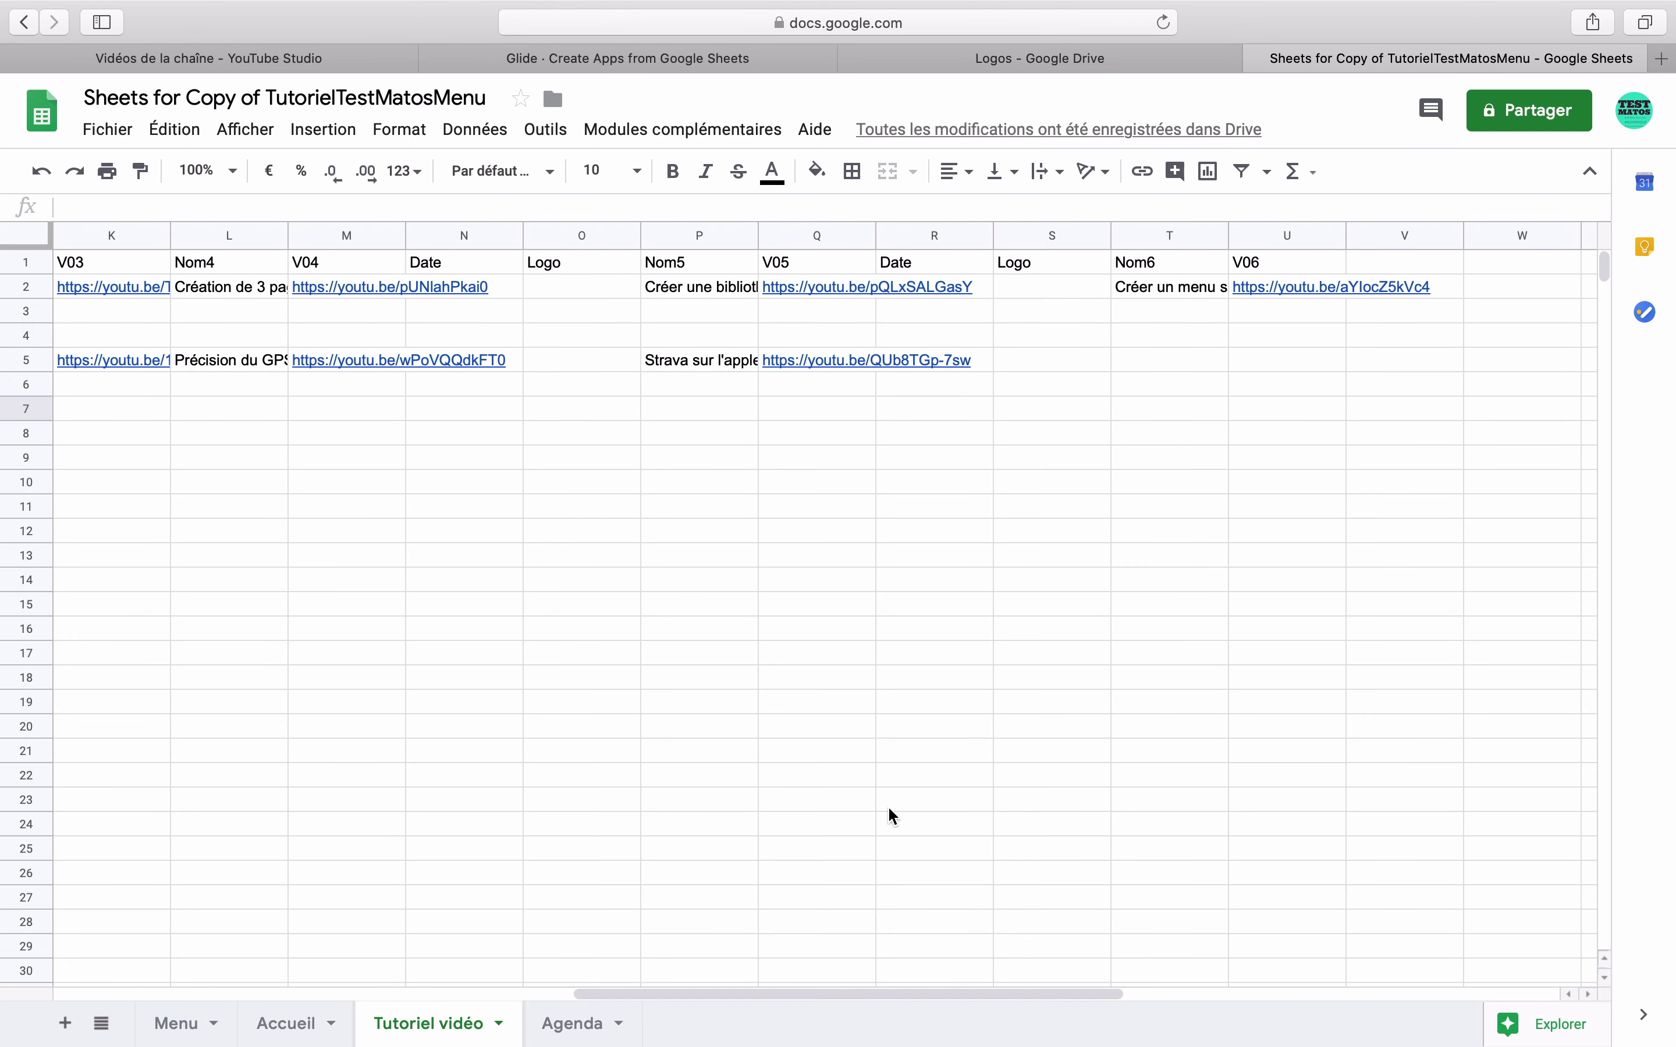
click(1031, 291)
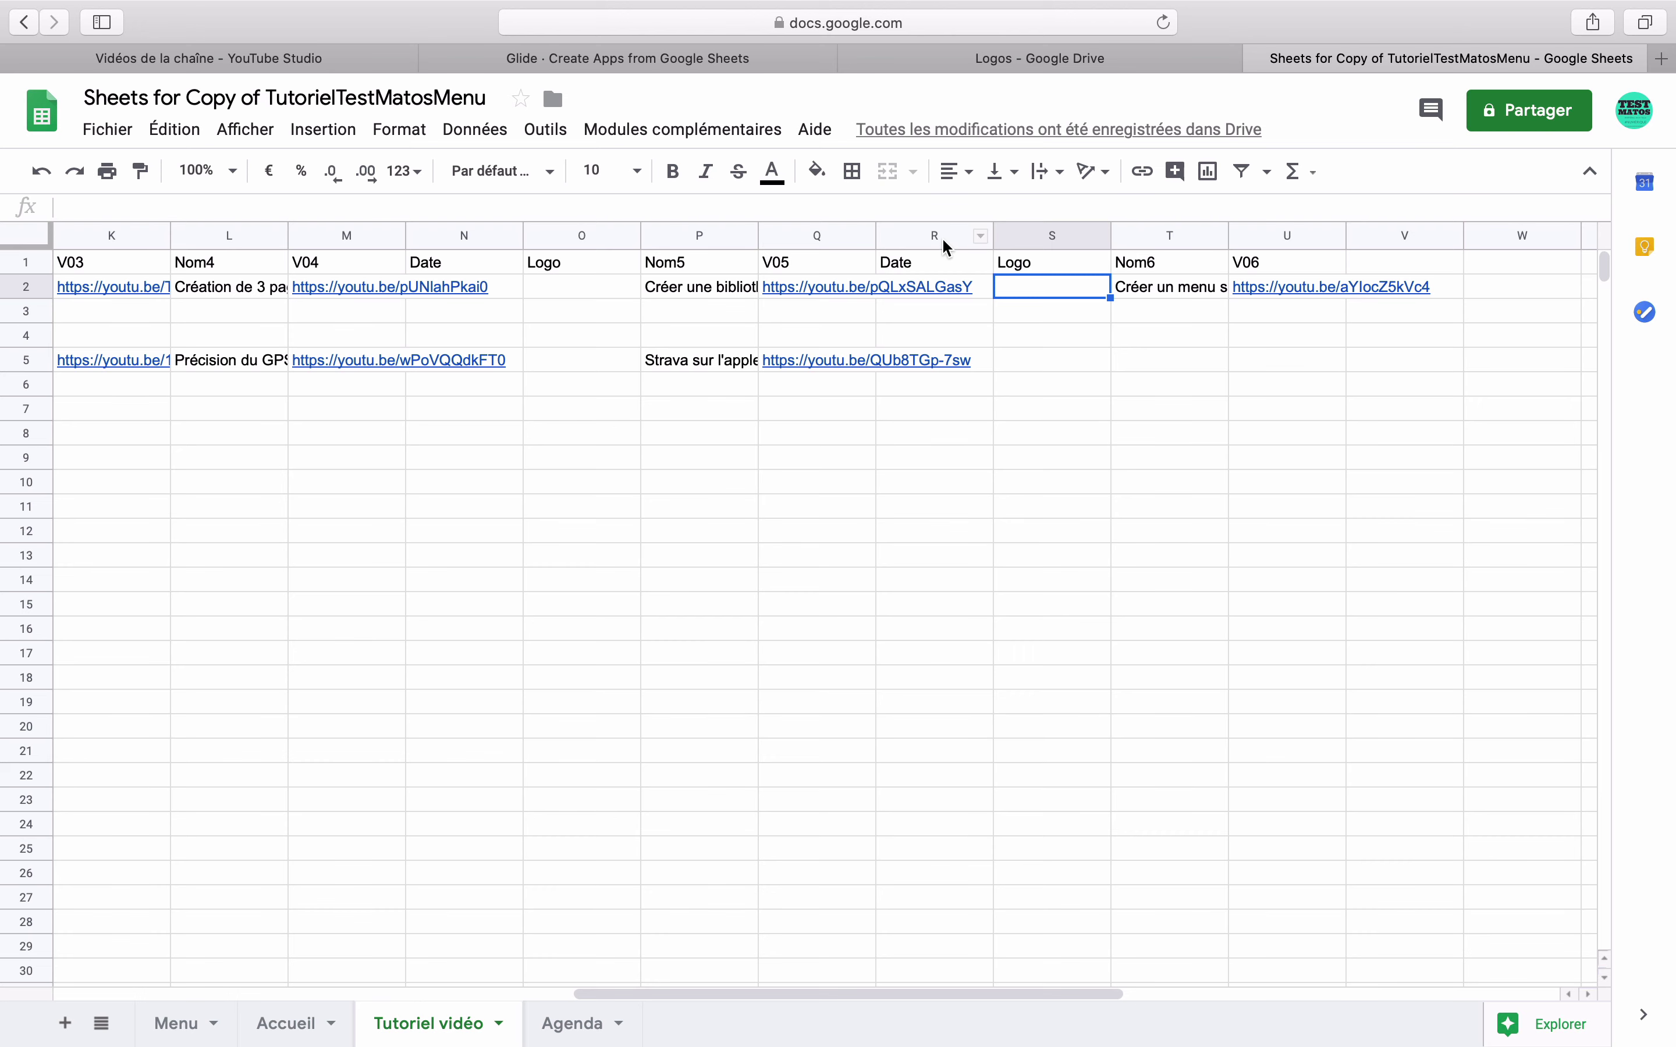
click(986, 61)
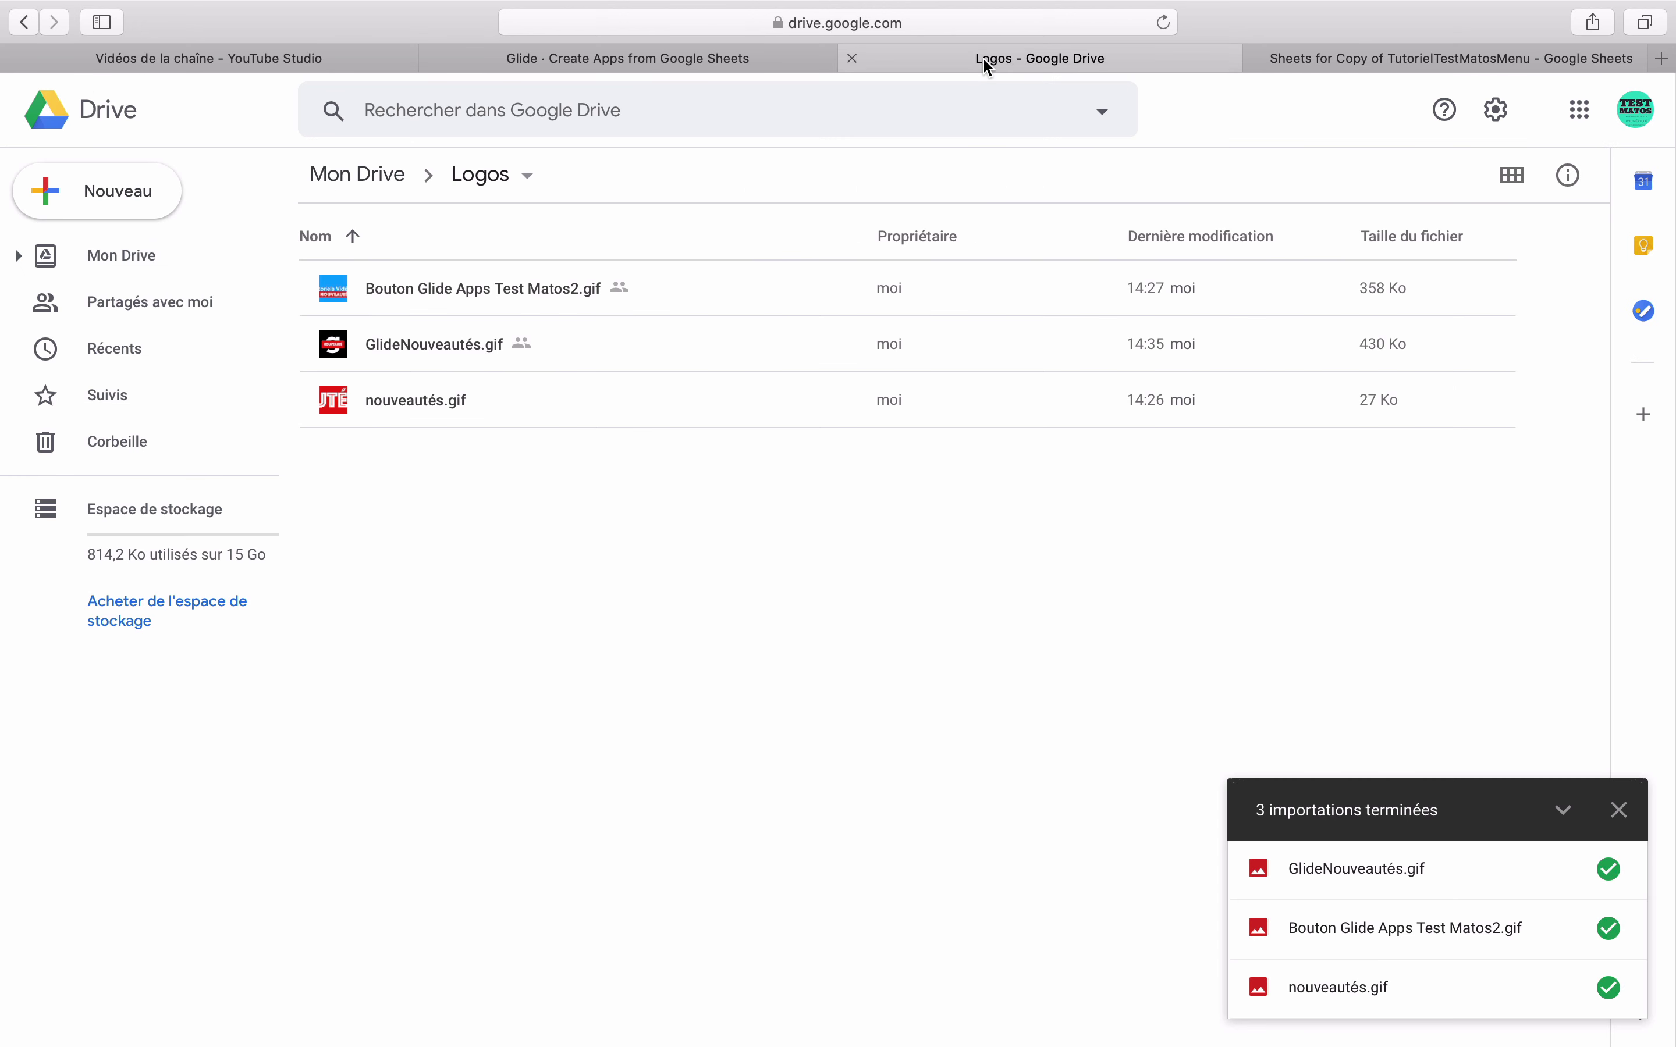
- Share nouveautés.gif with anyone who has the link and copy its URL
click(409, 406)
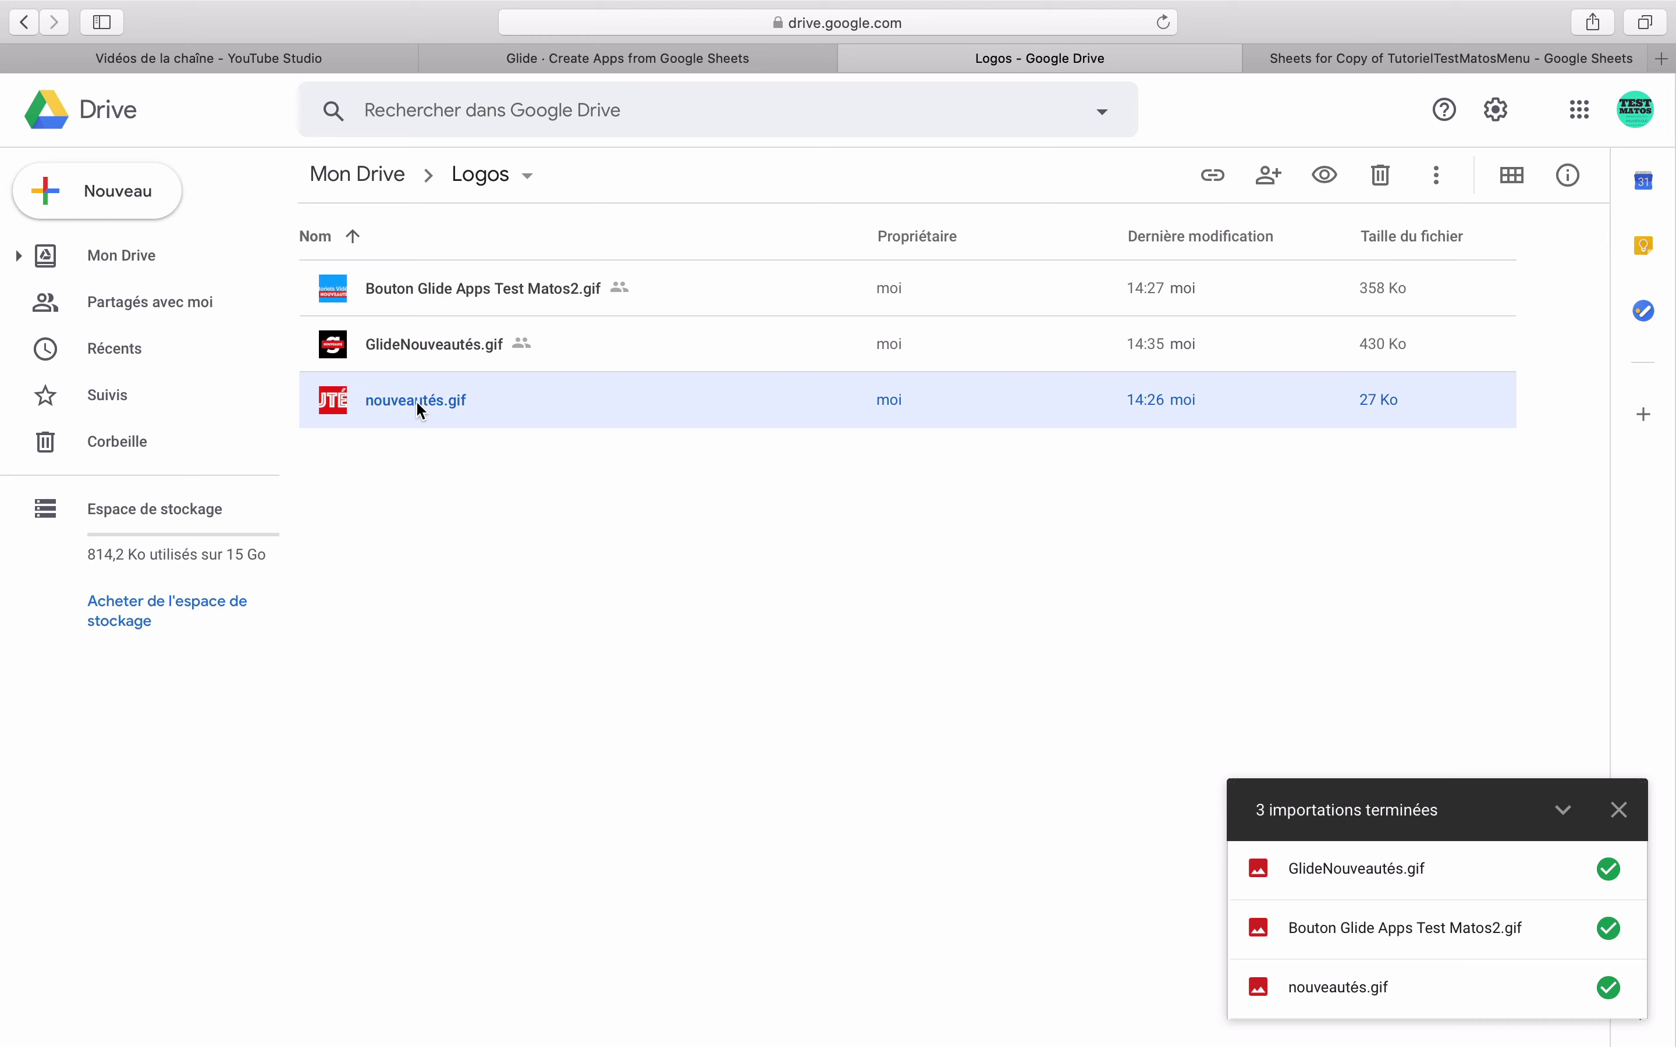
right_click(416, 402)
click(511, 570)
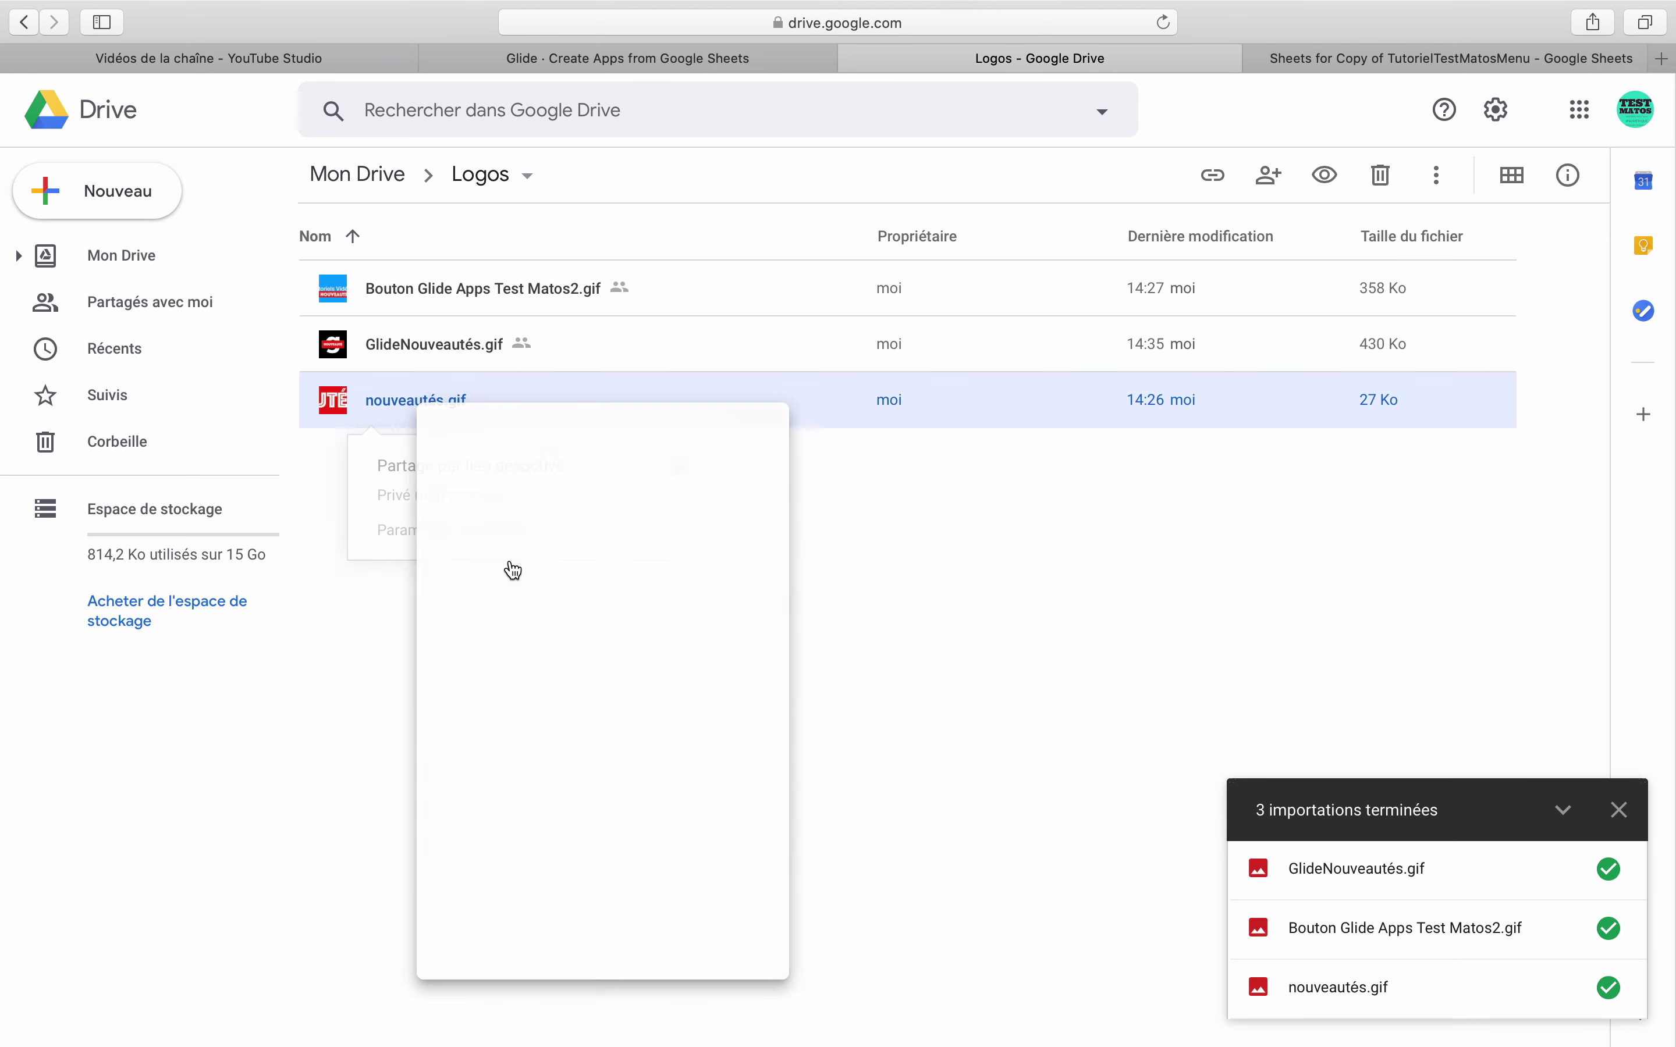
click(681, 468)
click(645, 537)
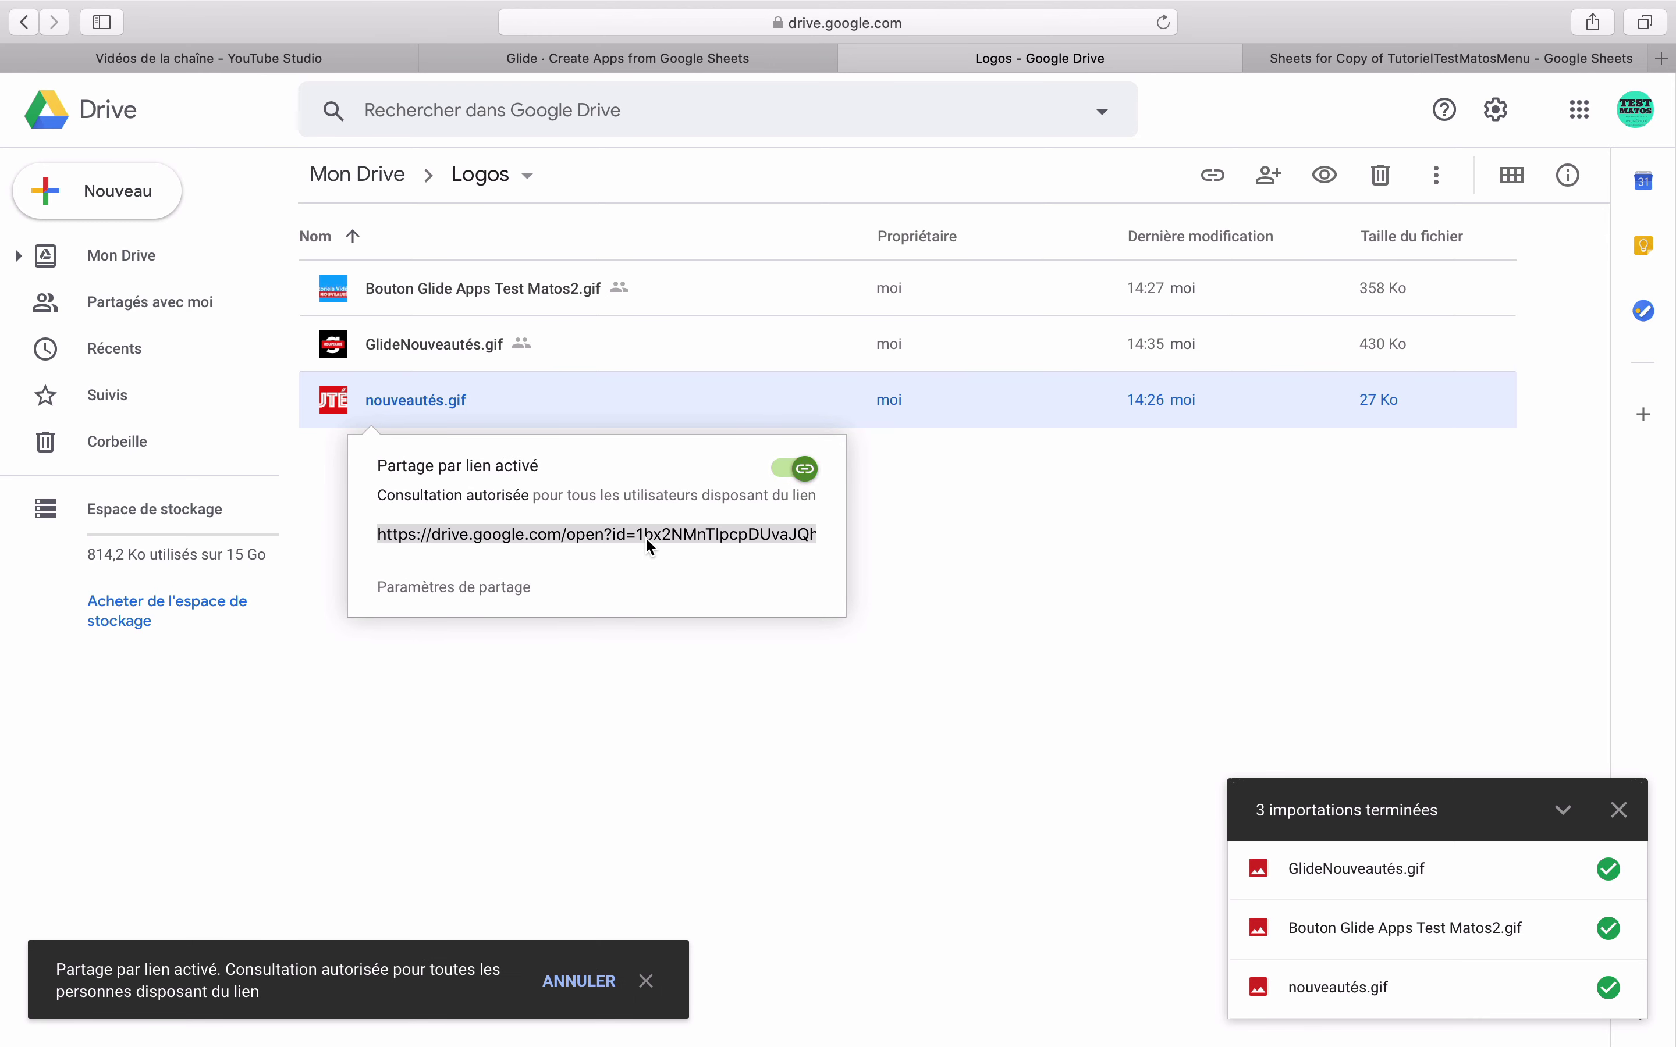
key(super+c)
right_click(503, 410)
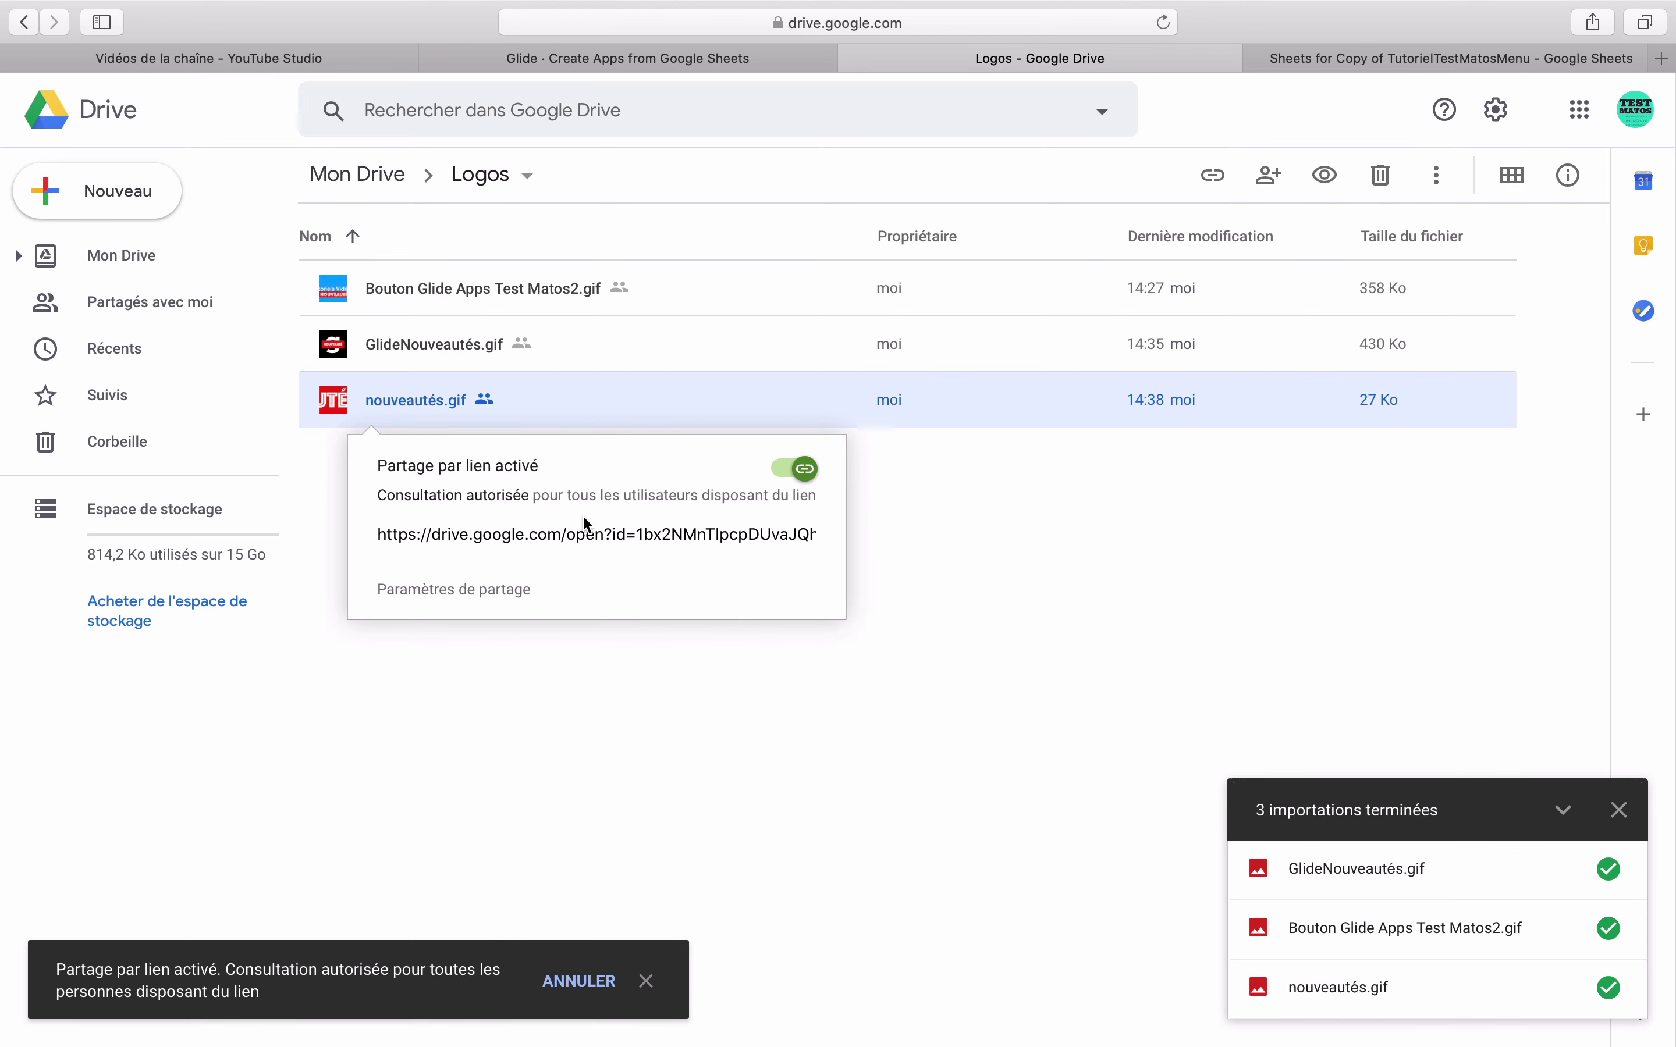
click(1290, 62)
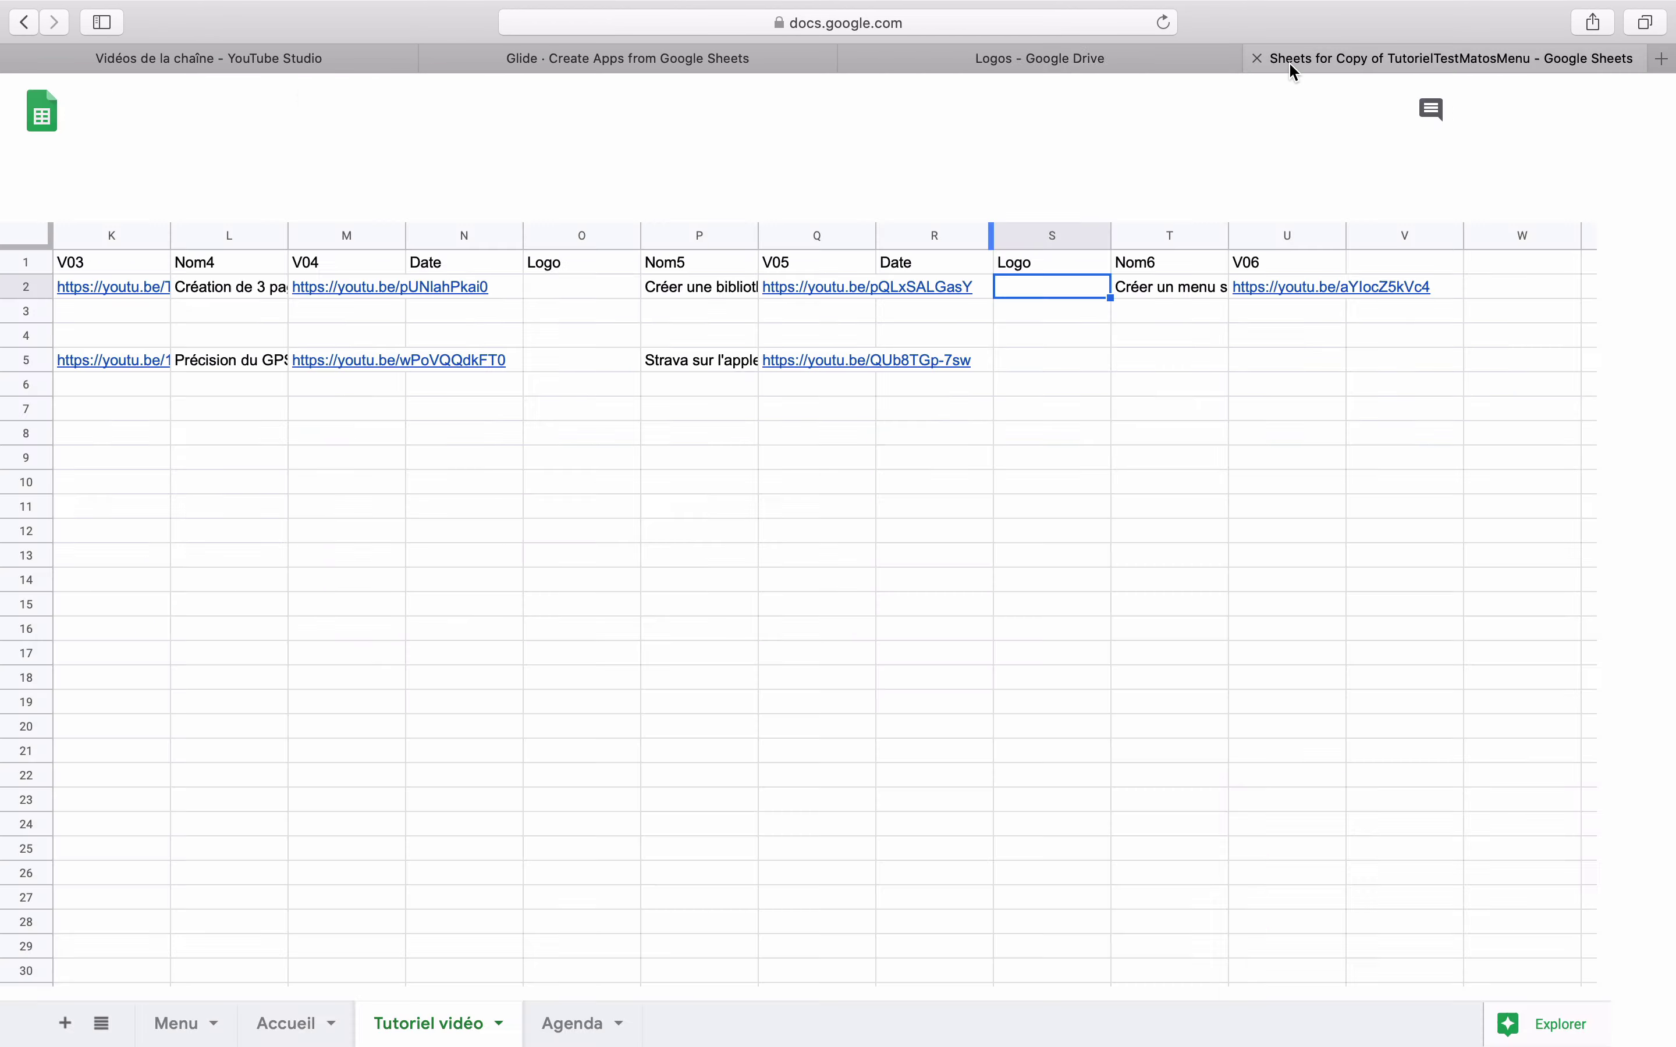
- Paste the nouveautés.gif link into S2 and add a column headed 'image' before Nom6
double_click(1076, 297)
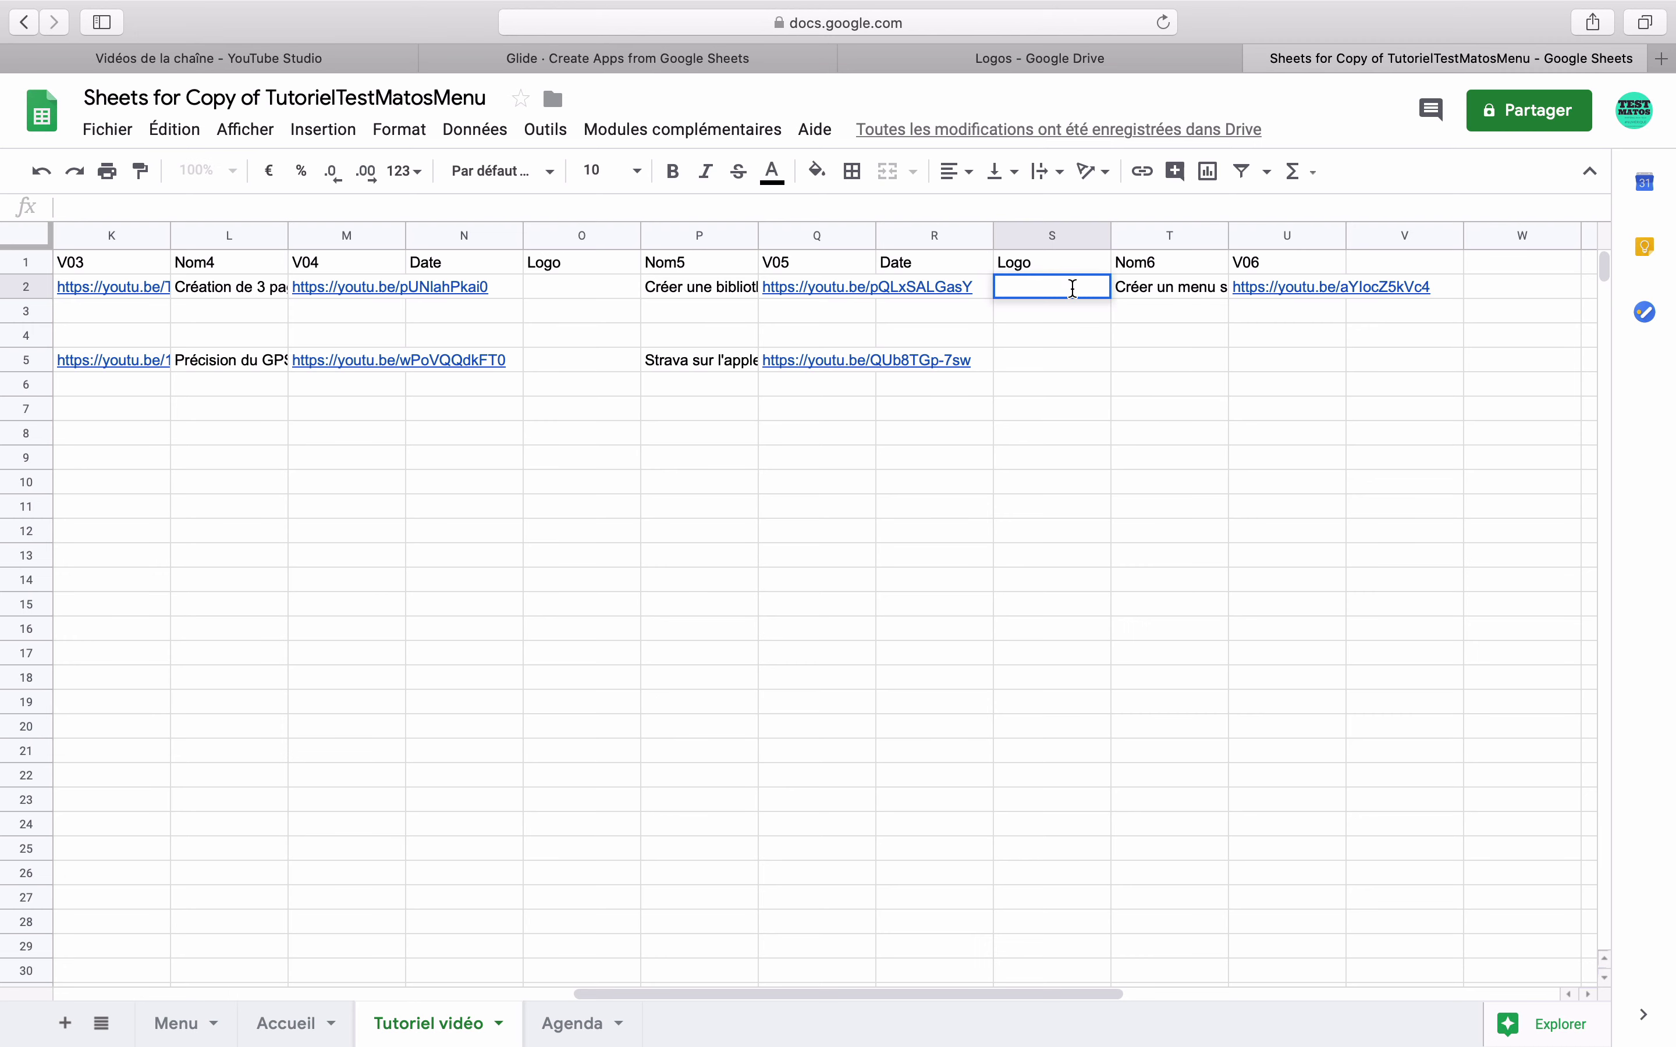
key(super+v)
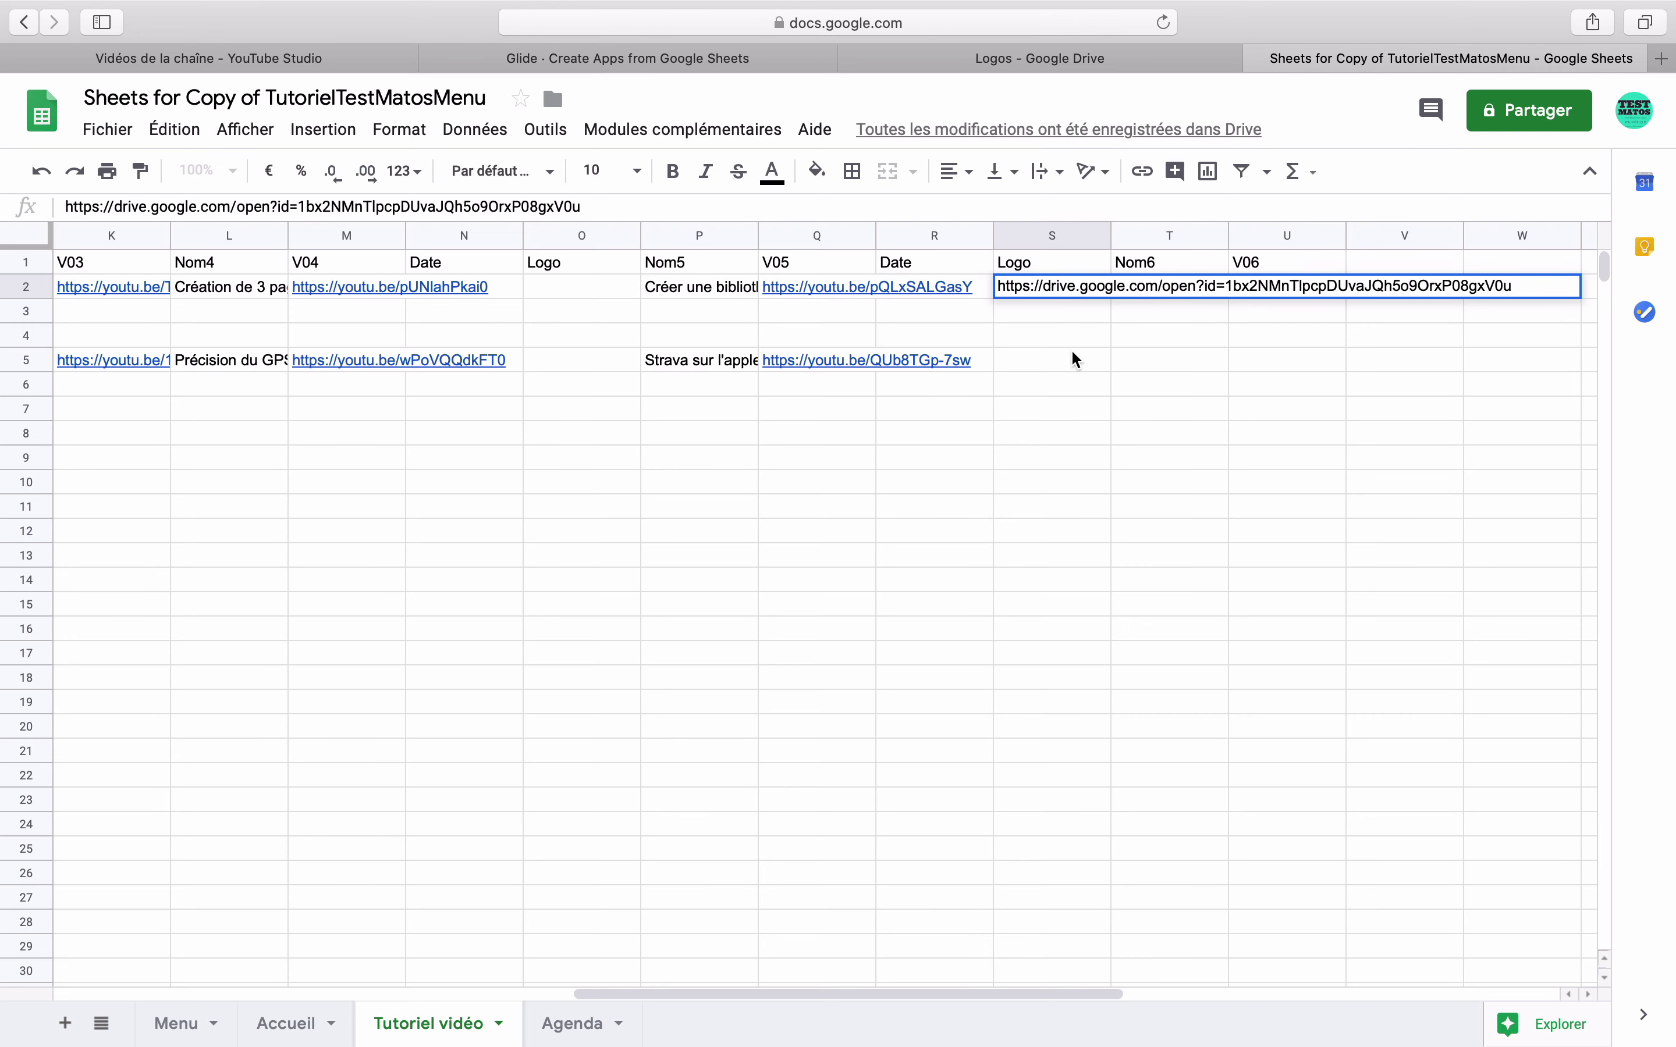
key(Return)
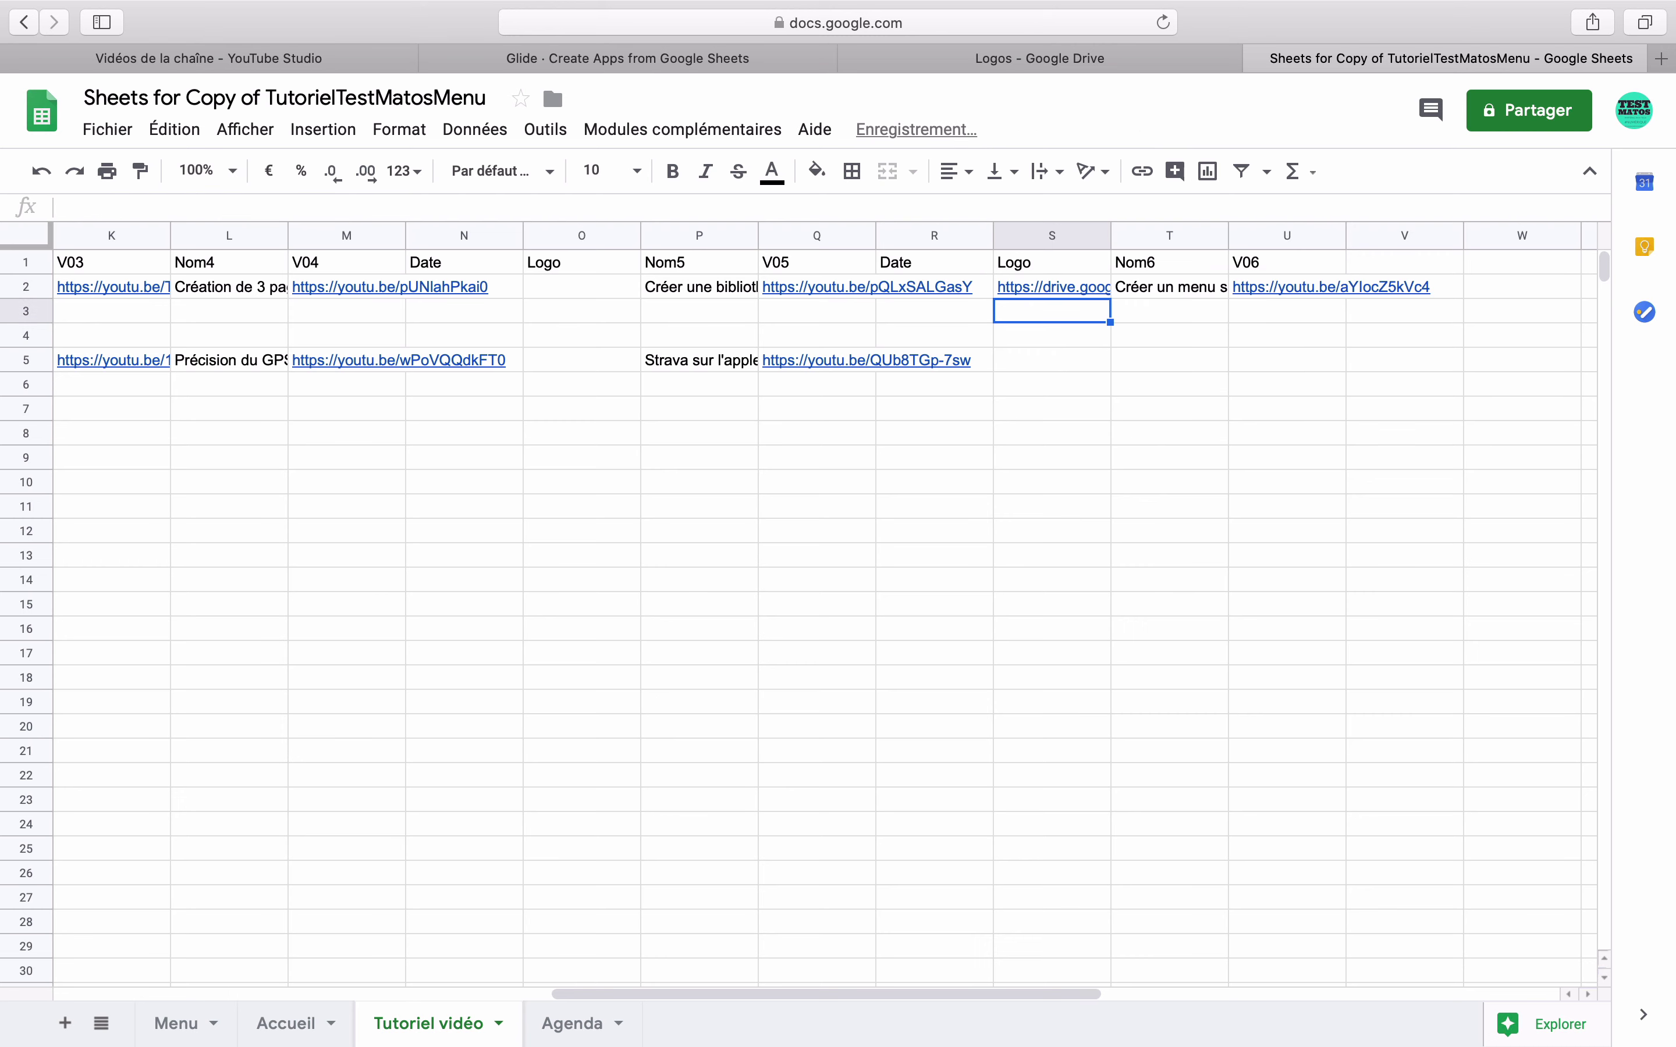
right_click(1155, 249)
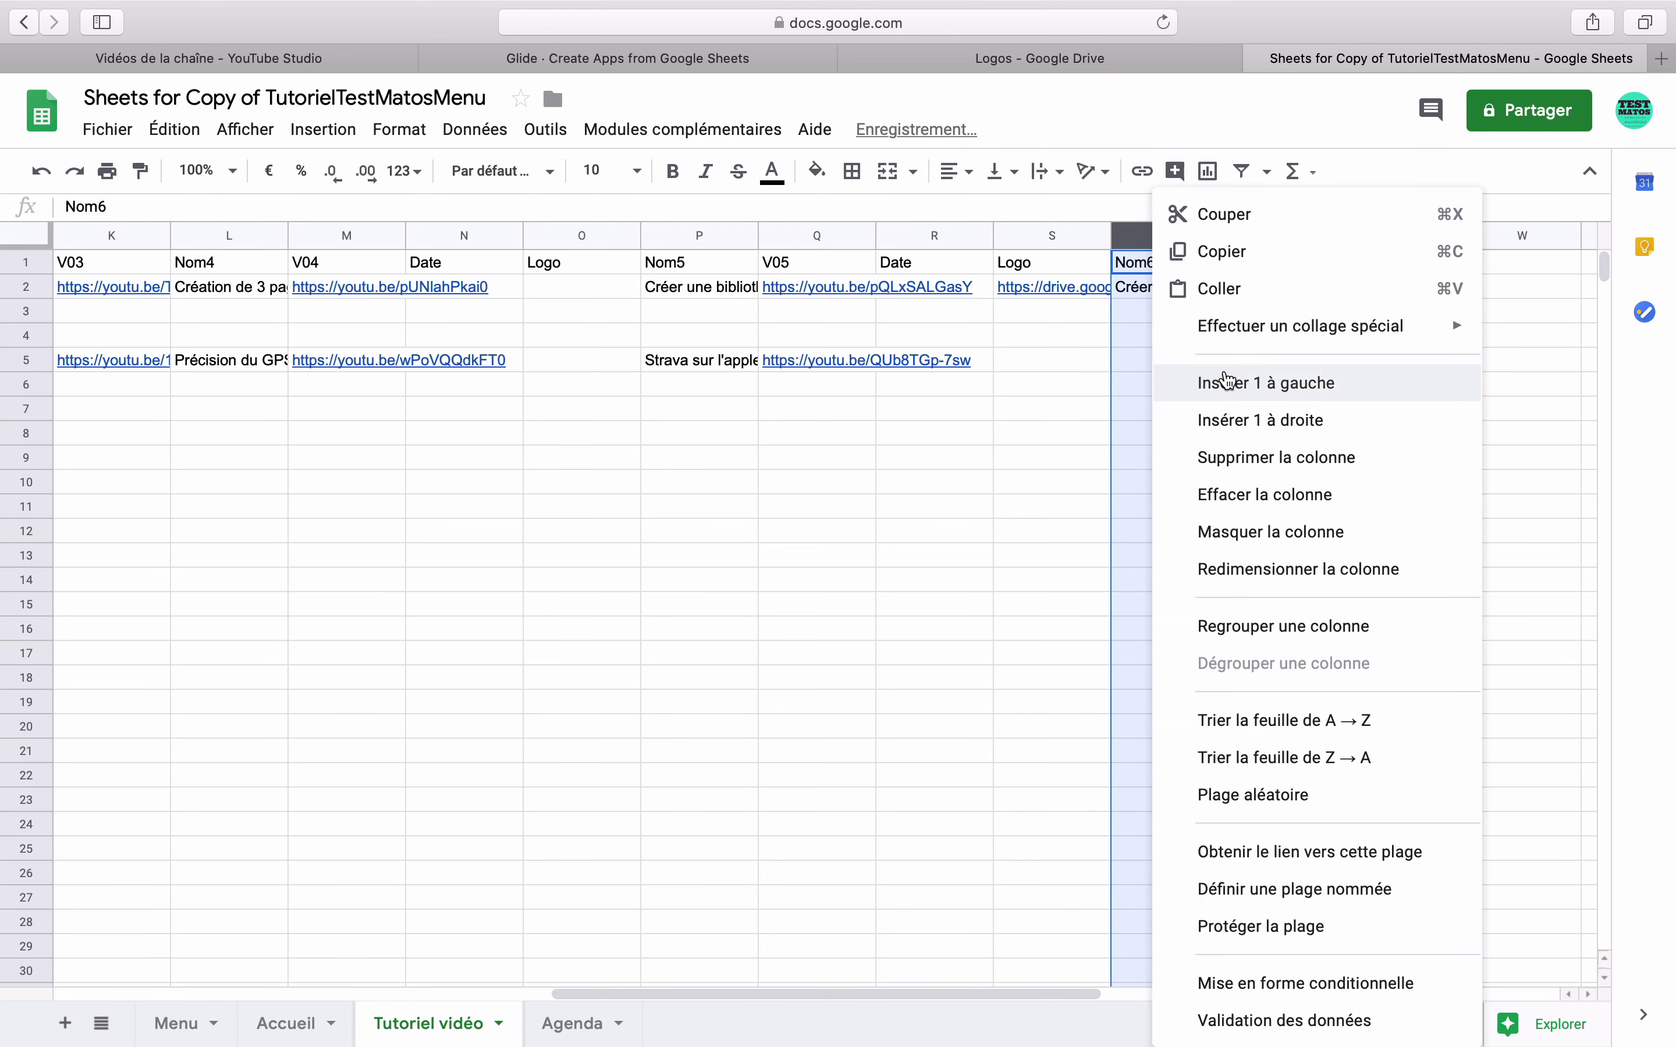
click(1227, 377)
double_click(1171, 263)
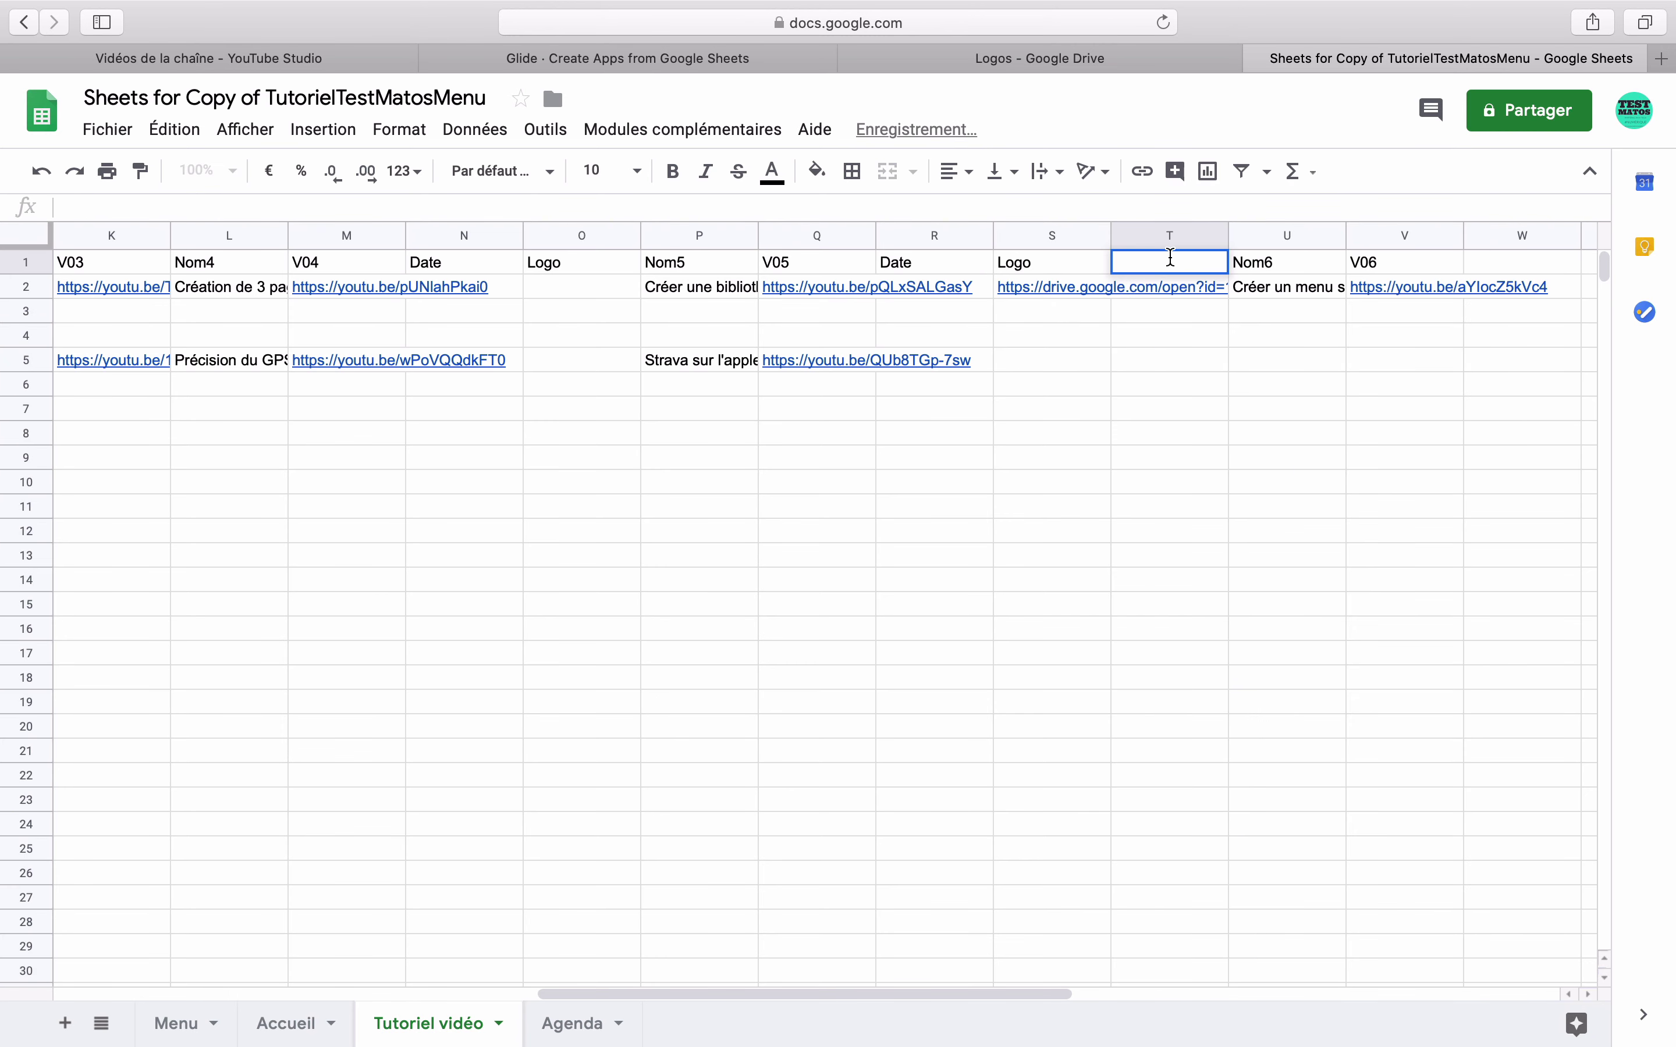
text(image)
key(Return)
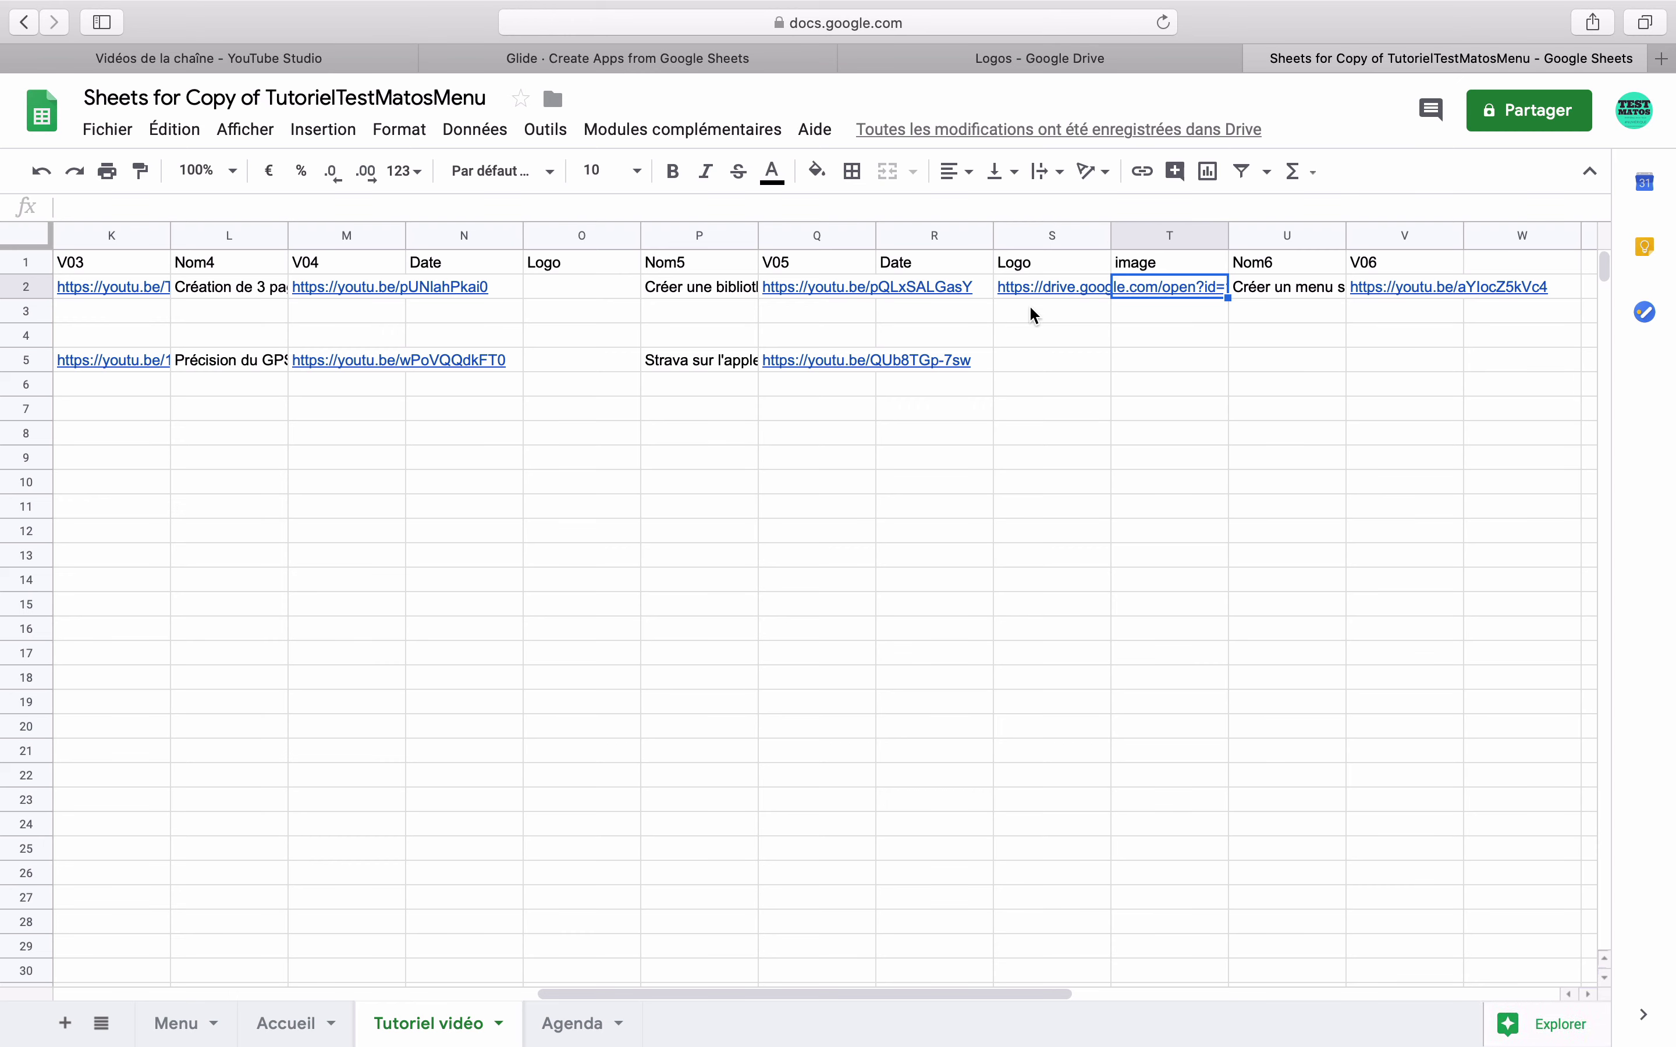
- Format column R as dates, enter 20/02/2020 in R2, and start an =SI( formula in T2
click(978, 296)
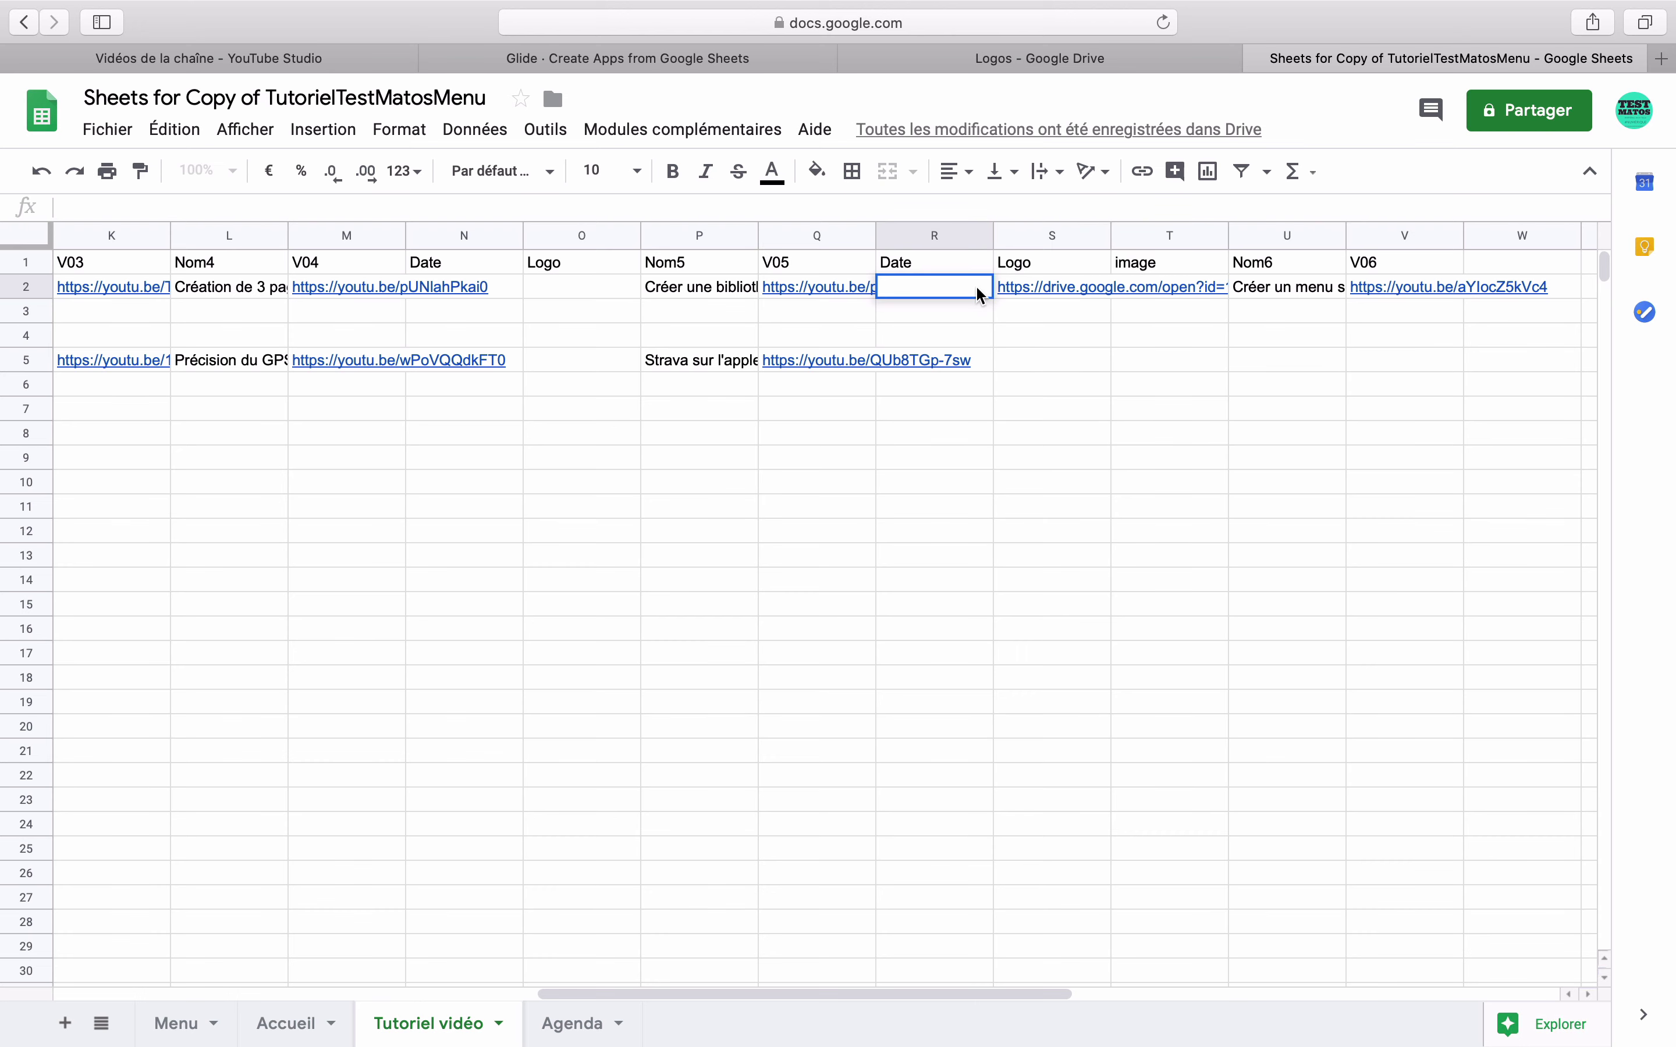
click(968, 236)
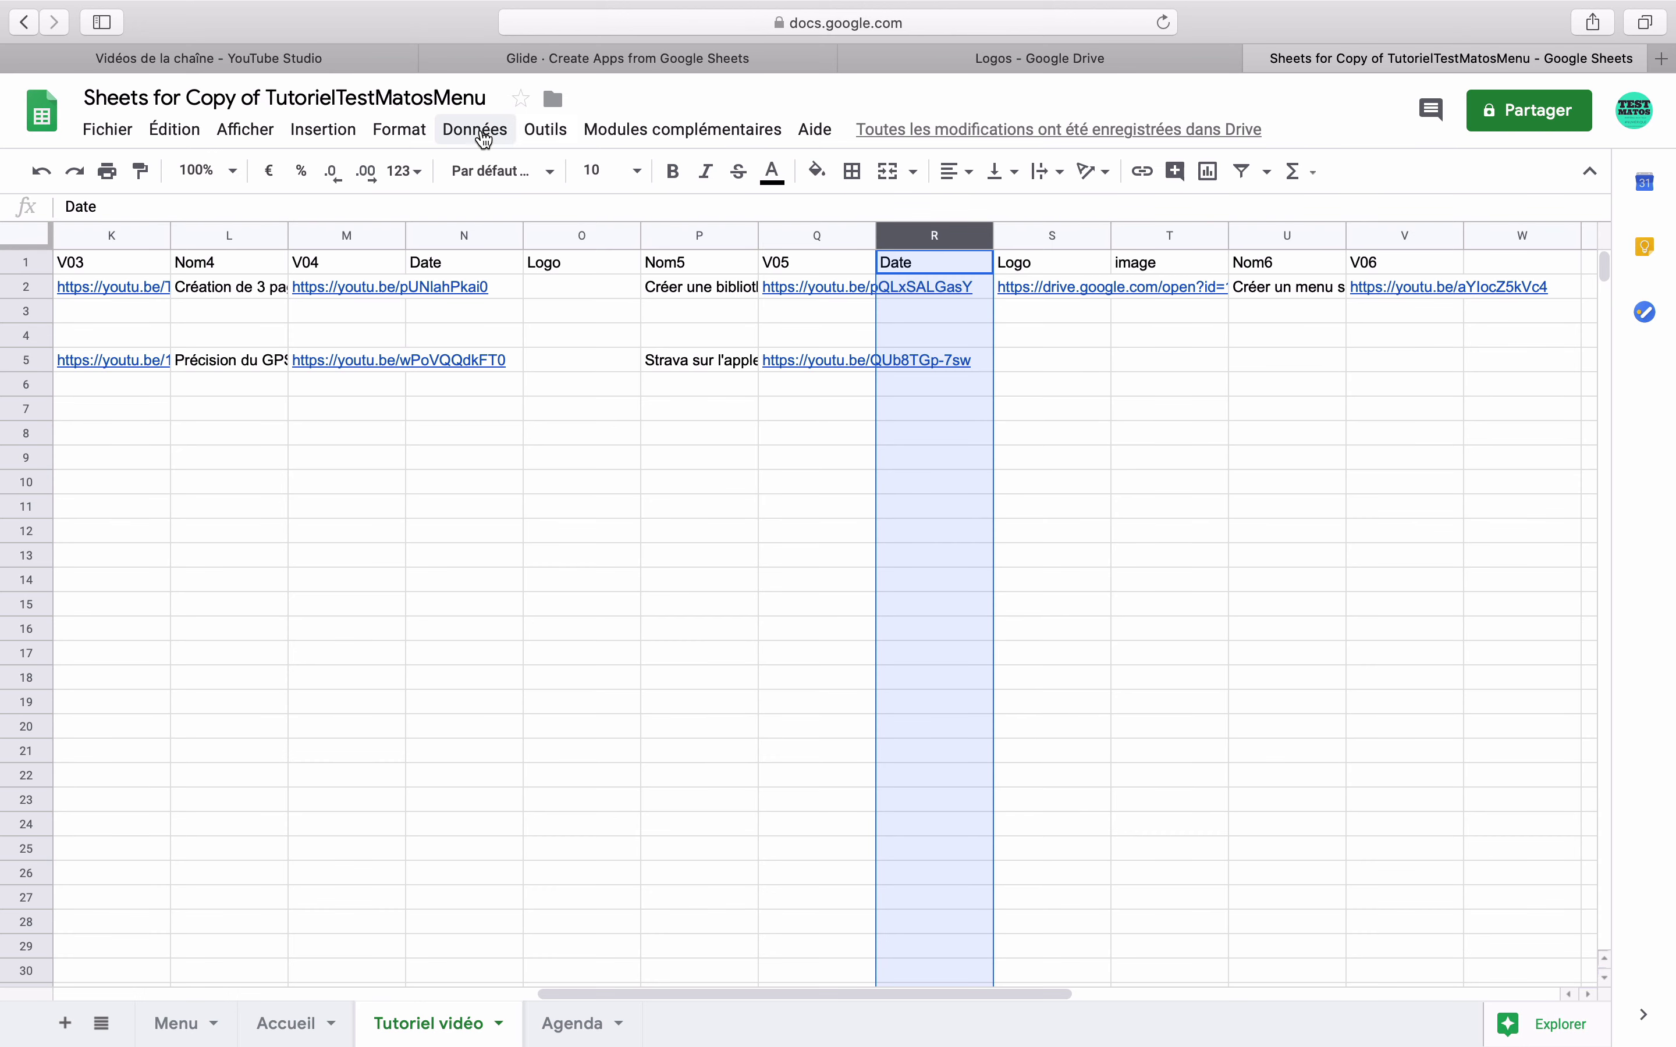
click(426, 133)
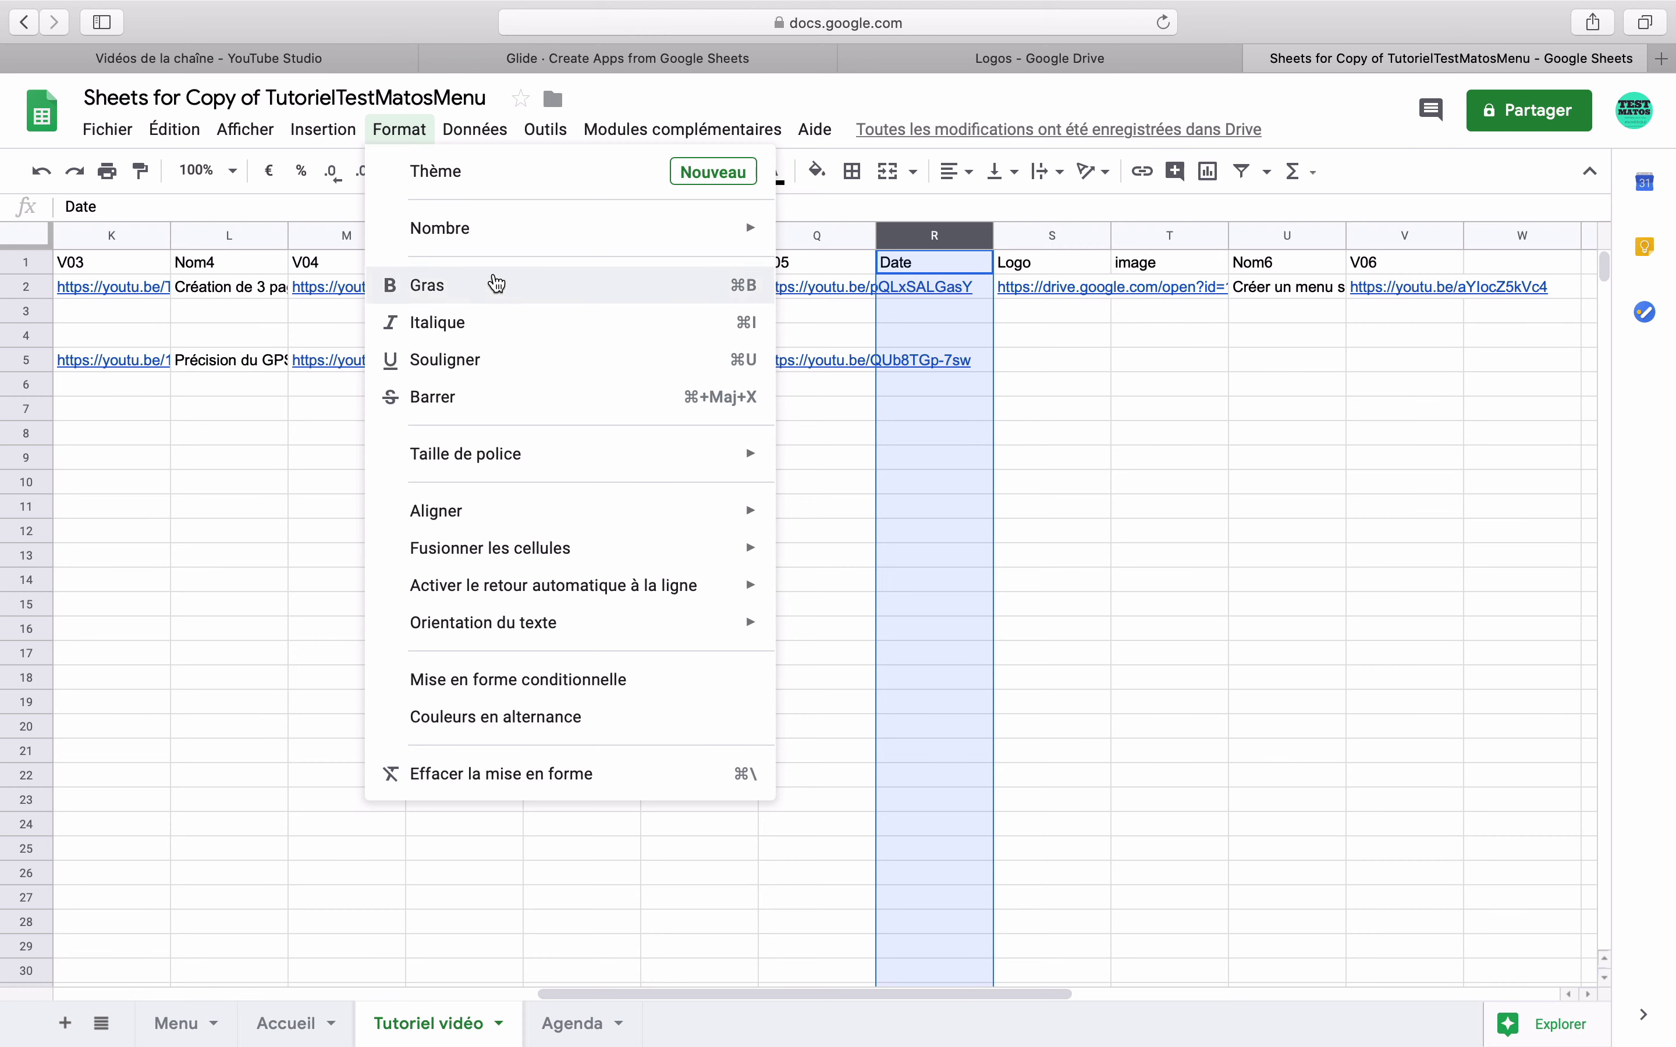
mouse_move(653, 231)
click(876, 627)
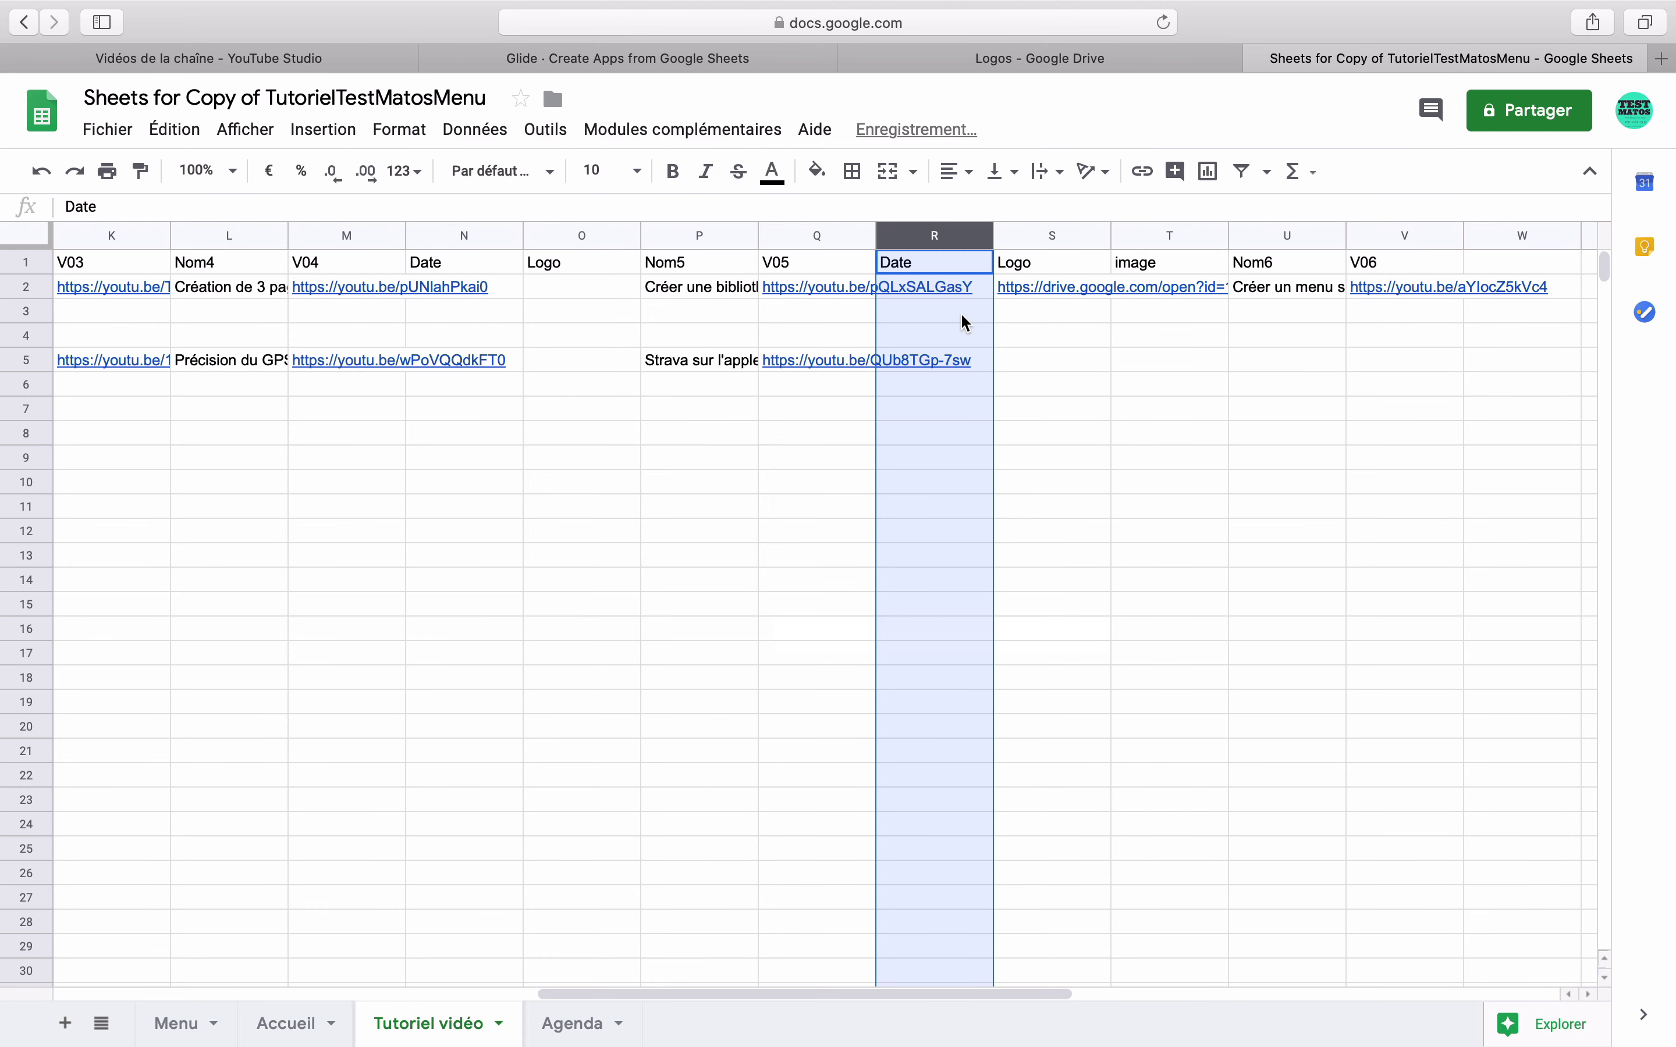
click(980, 291)
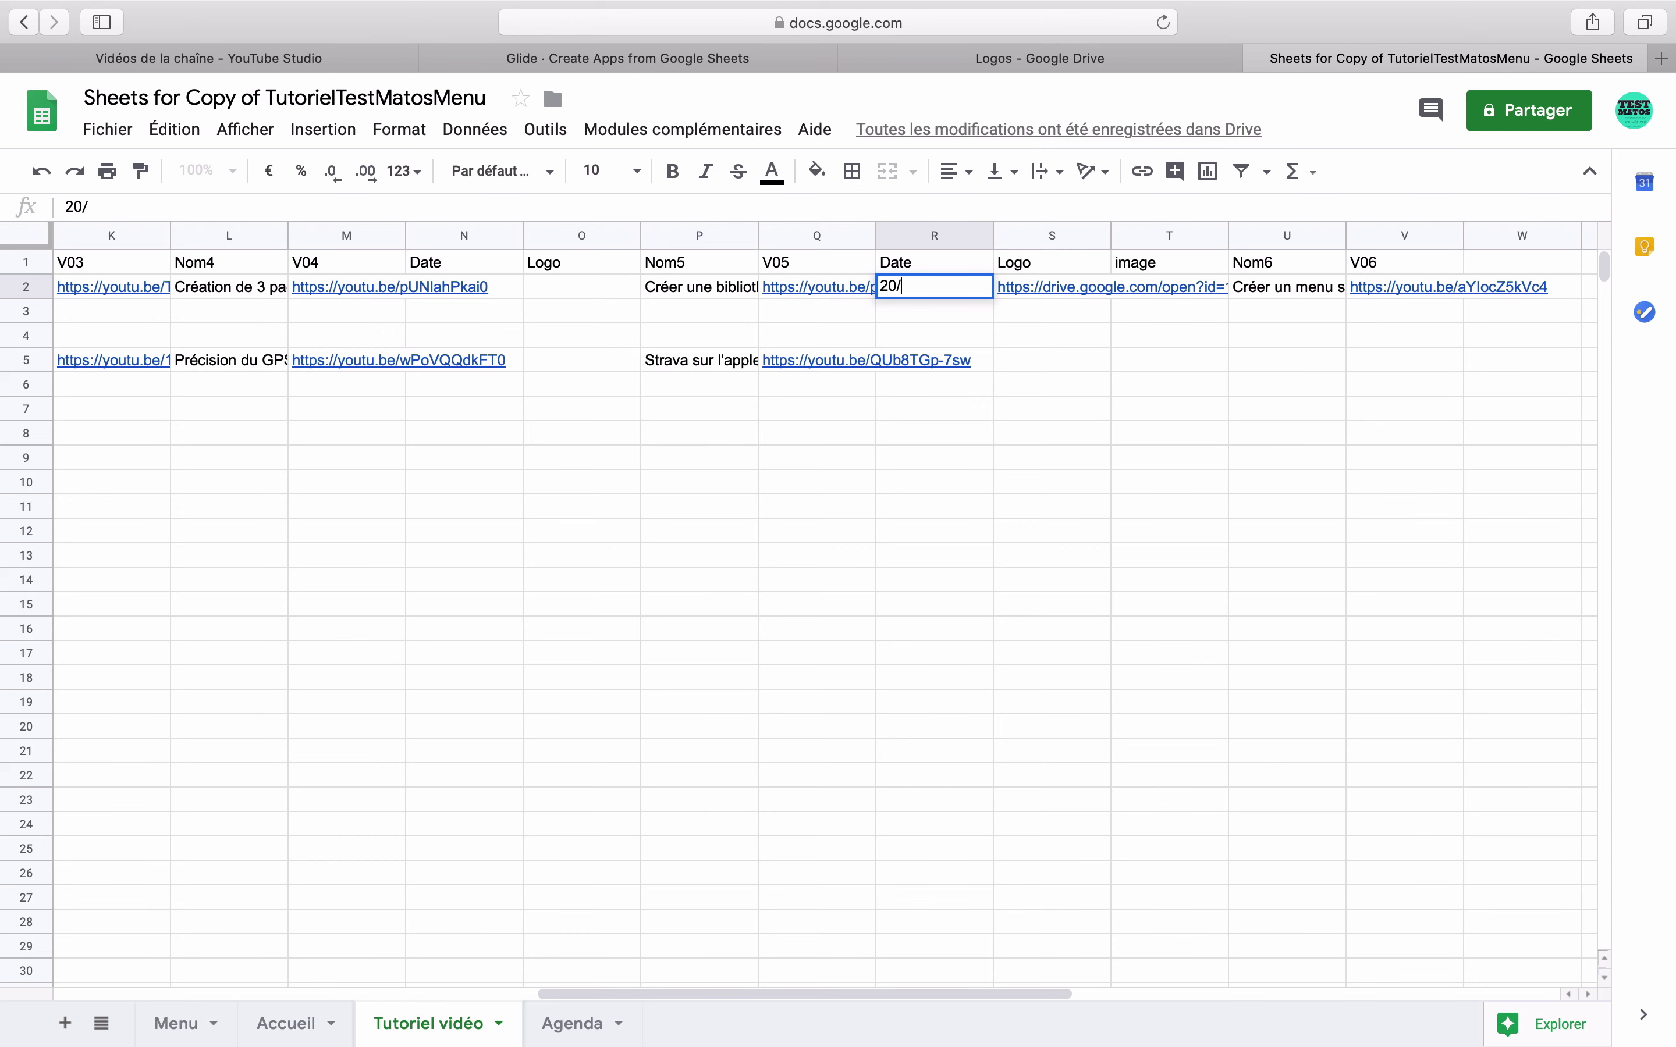
key(Return)
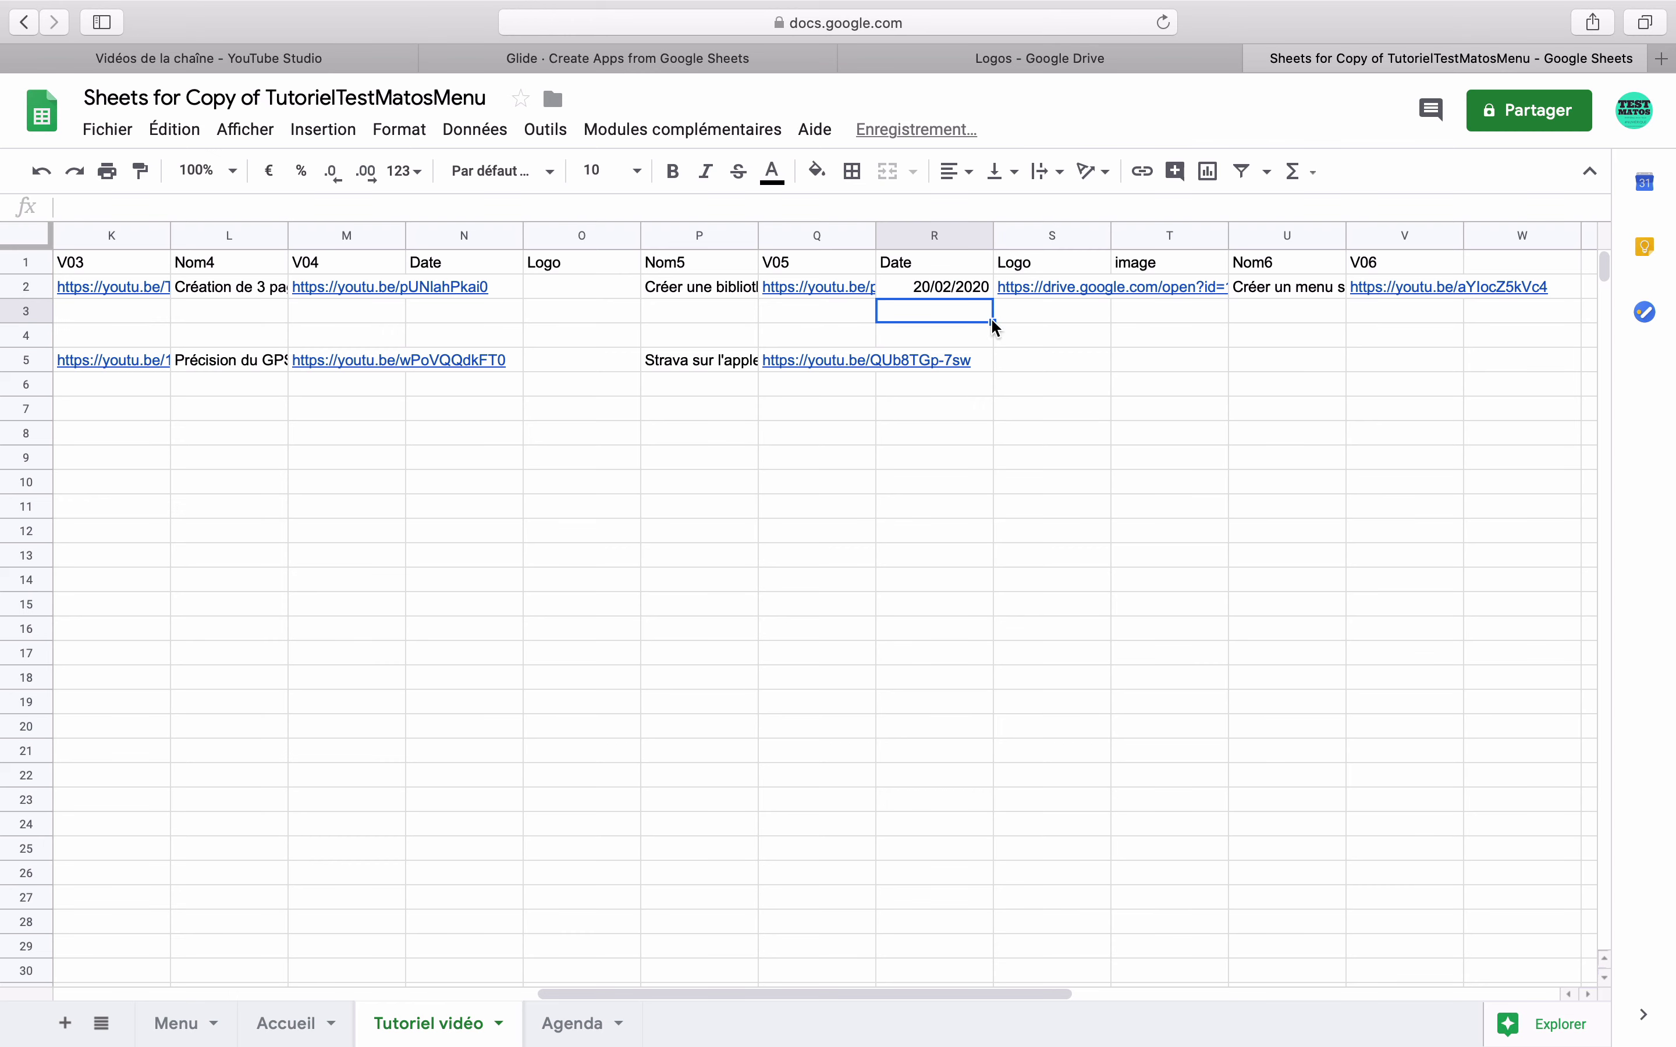
click(1130, 292)
text(=)
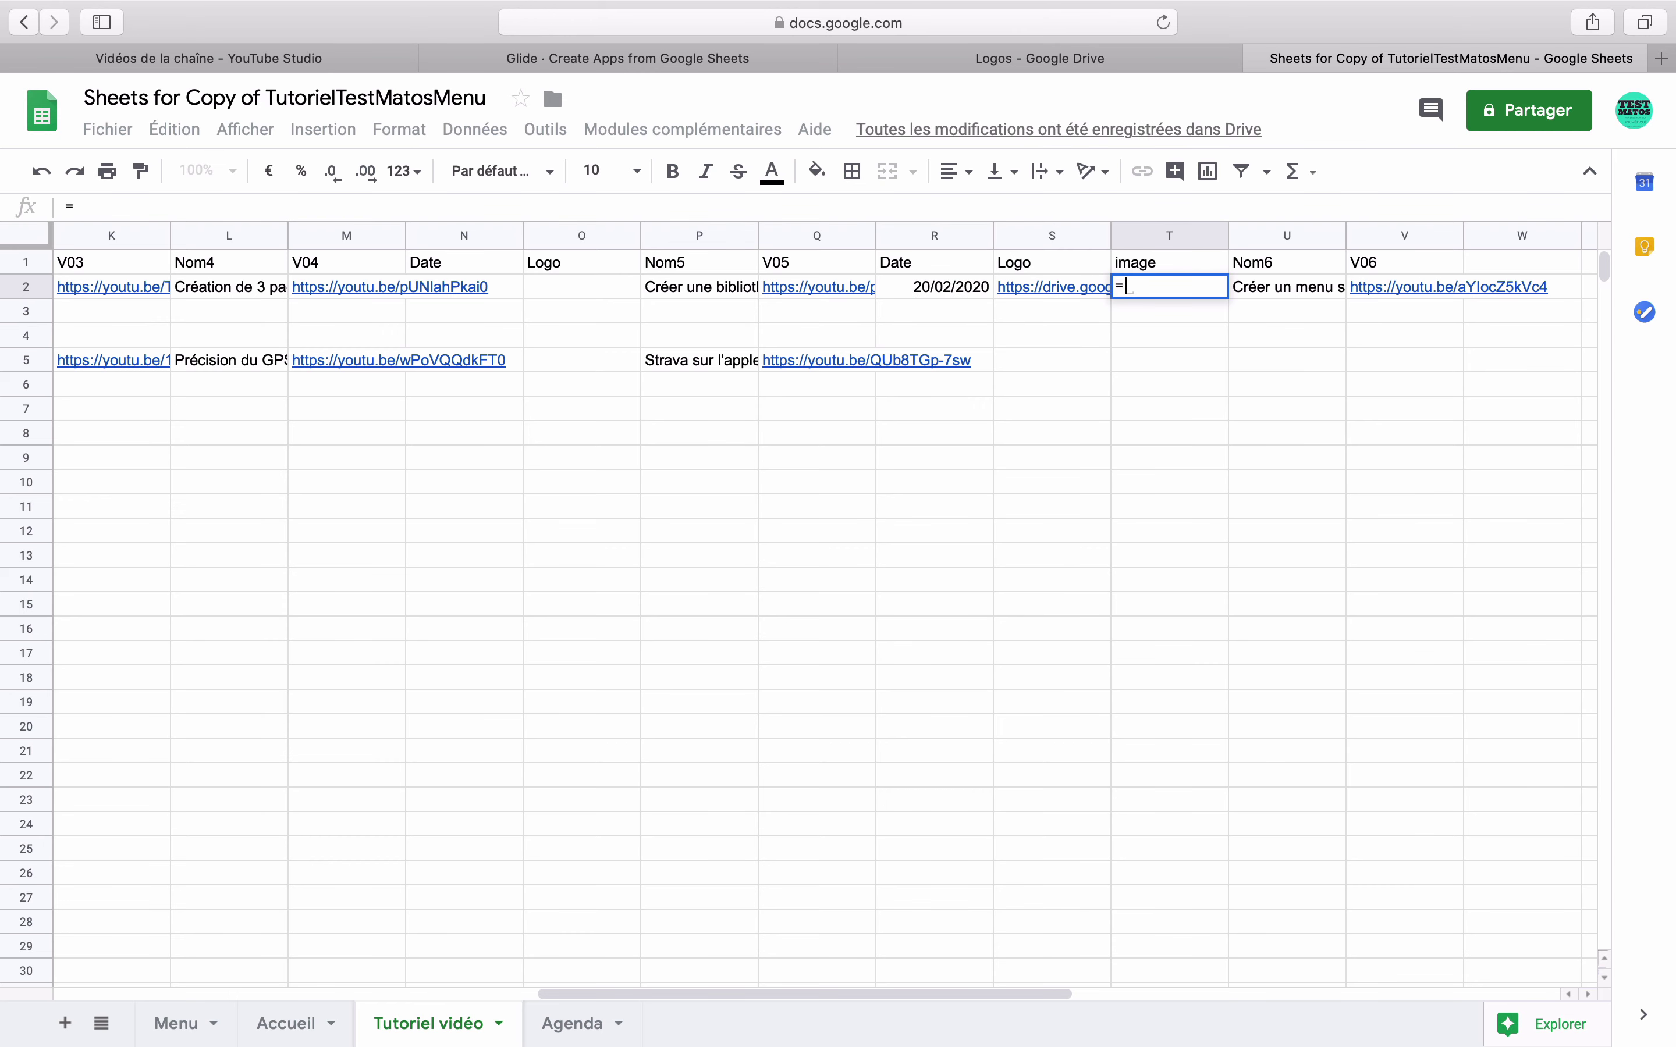
text(SI()
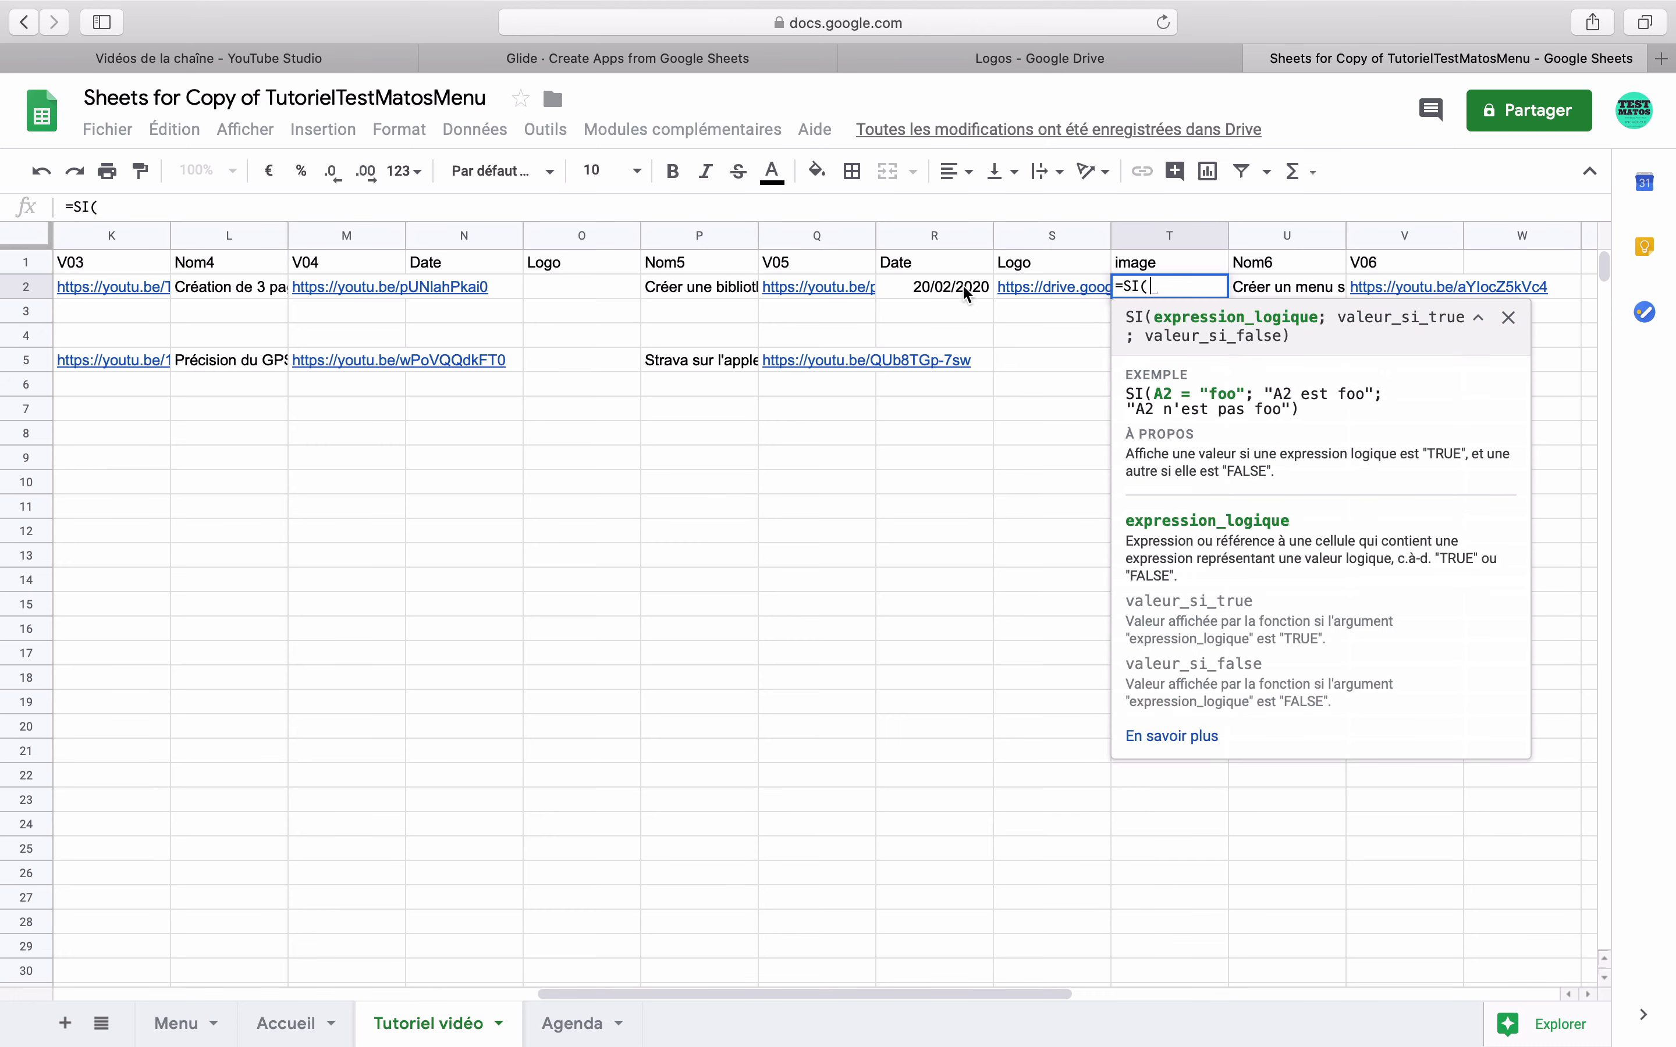
- Complete T2's formula as =SI(R2>AUJOURDHUI();S2;) so it returns the S2 Logo link
click(964, 293)
text(>today)
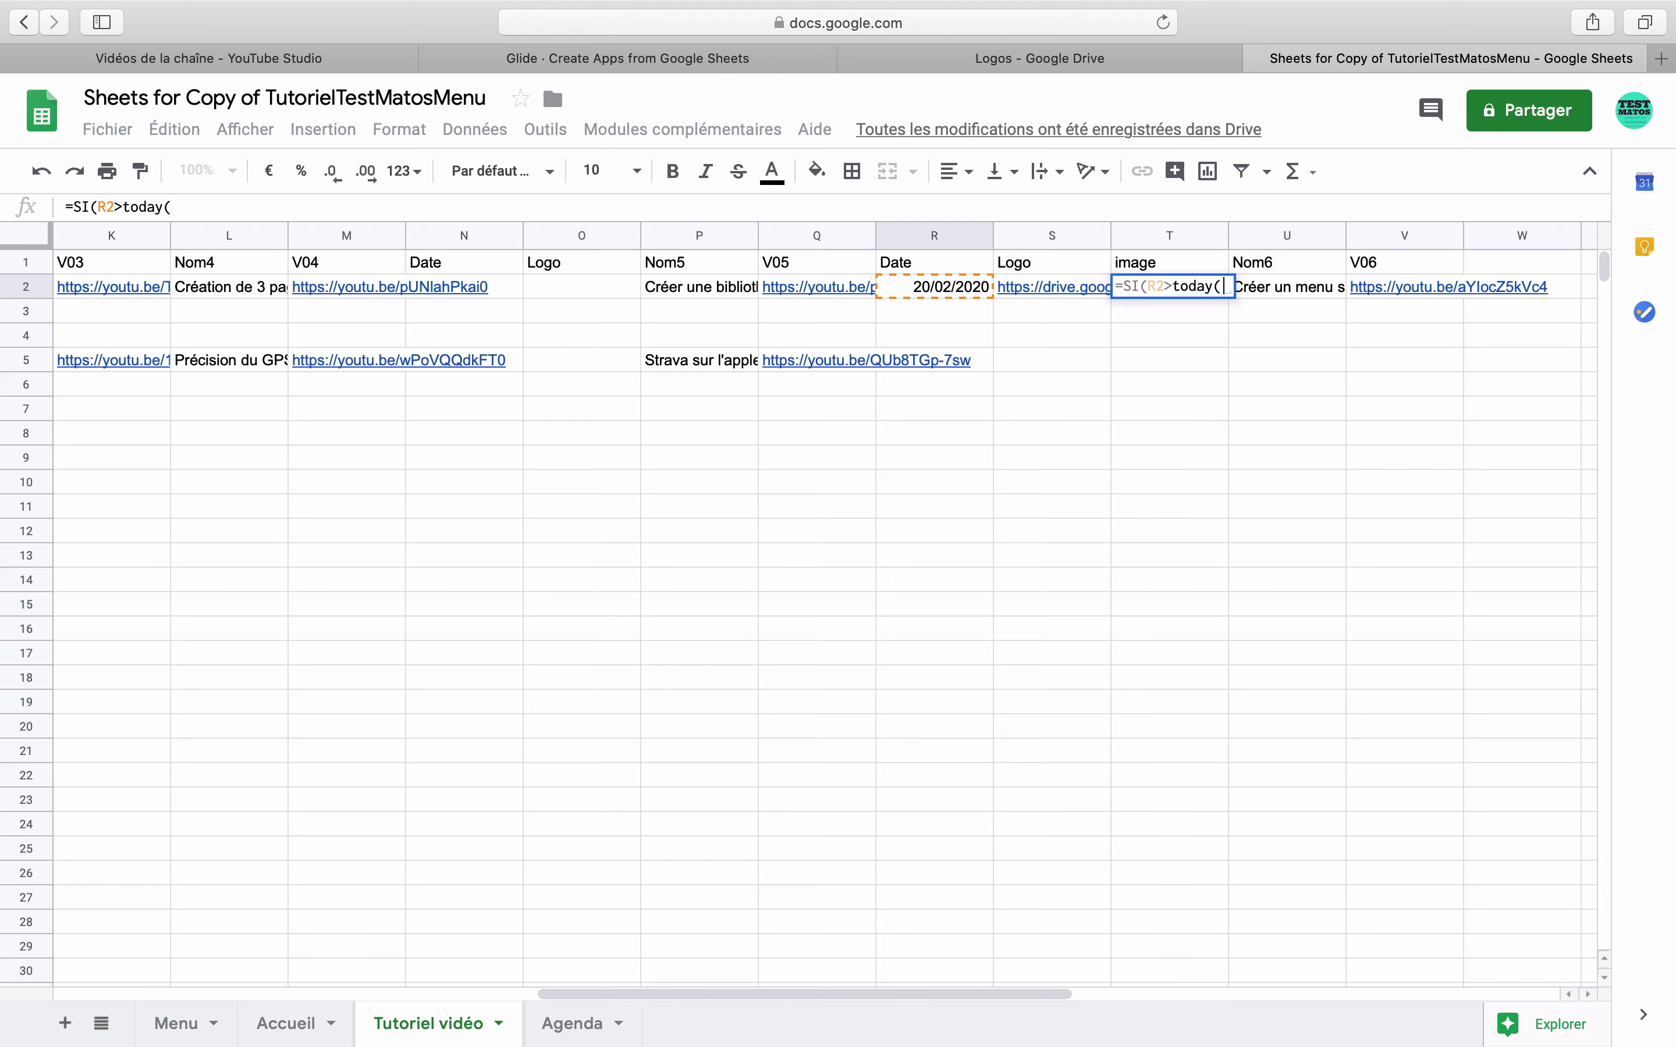
text(();)
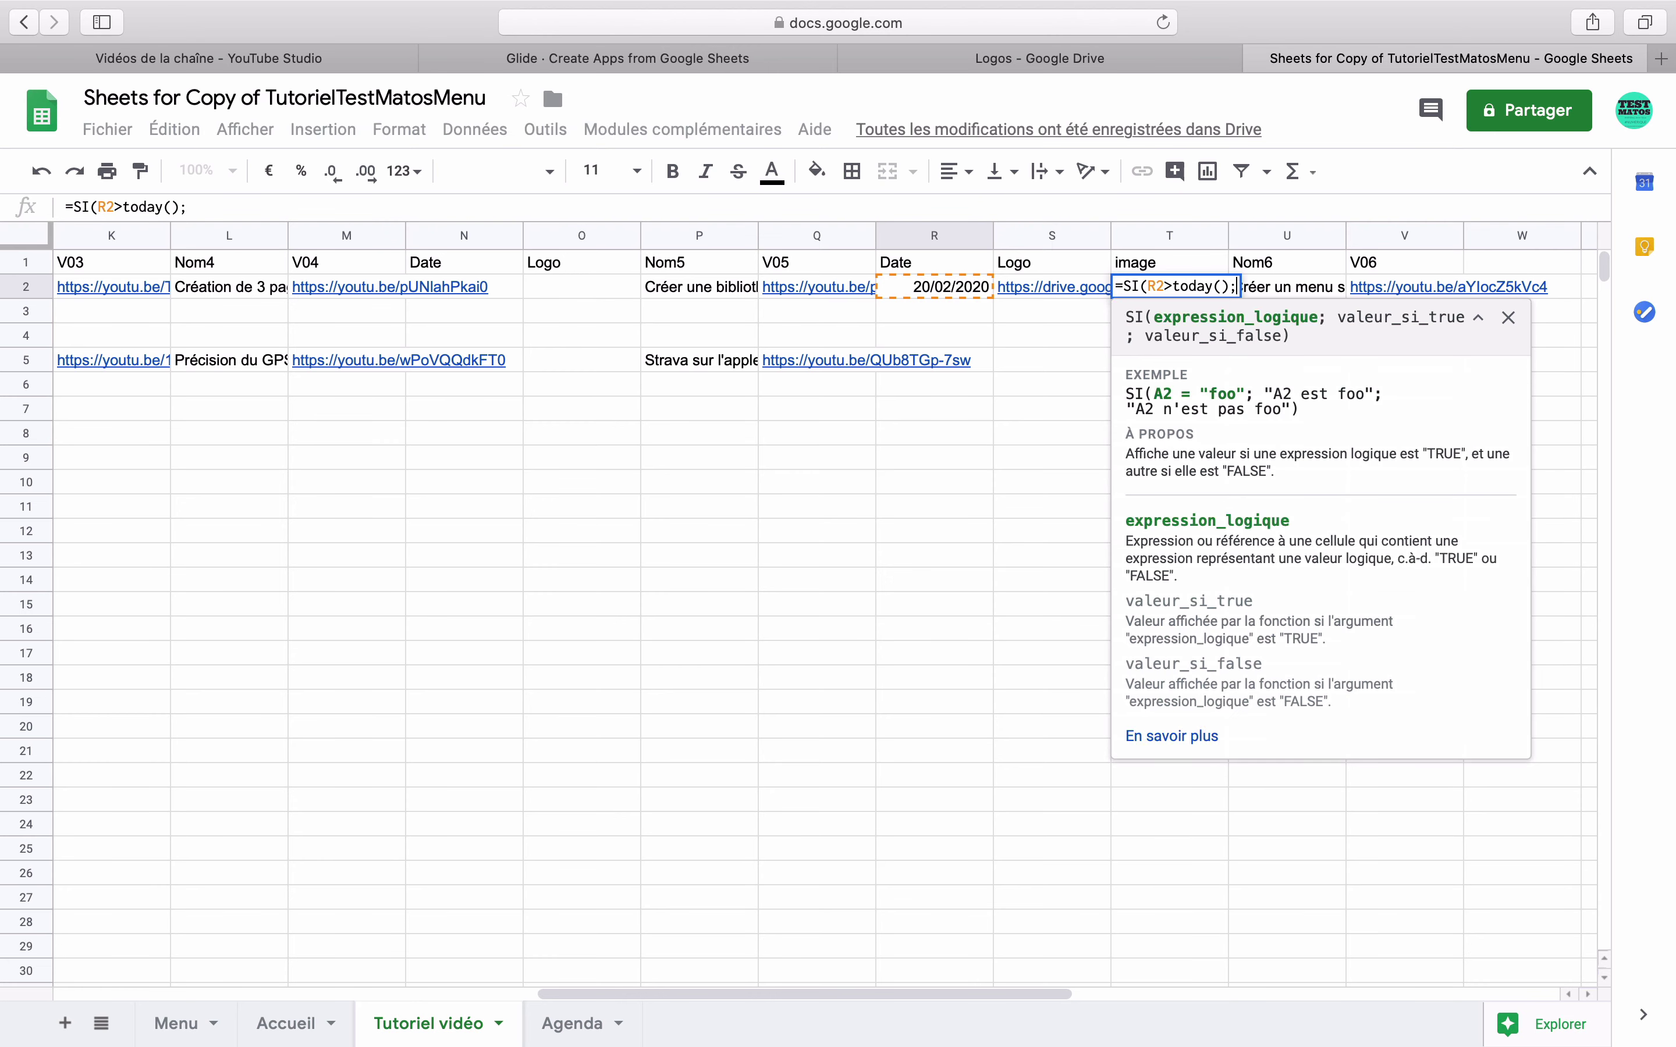
click(1043, 290)
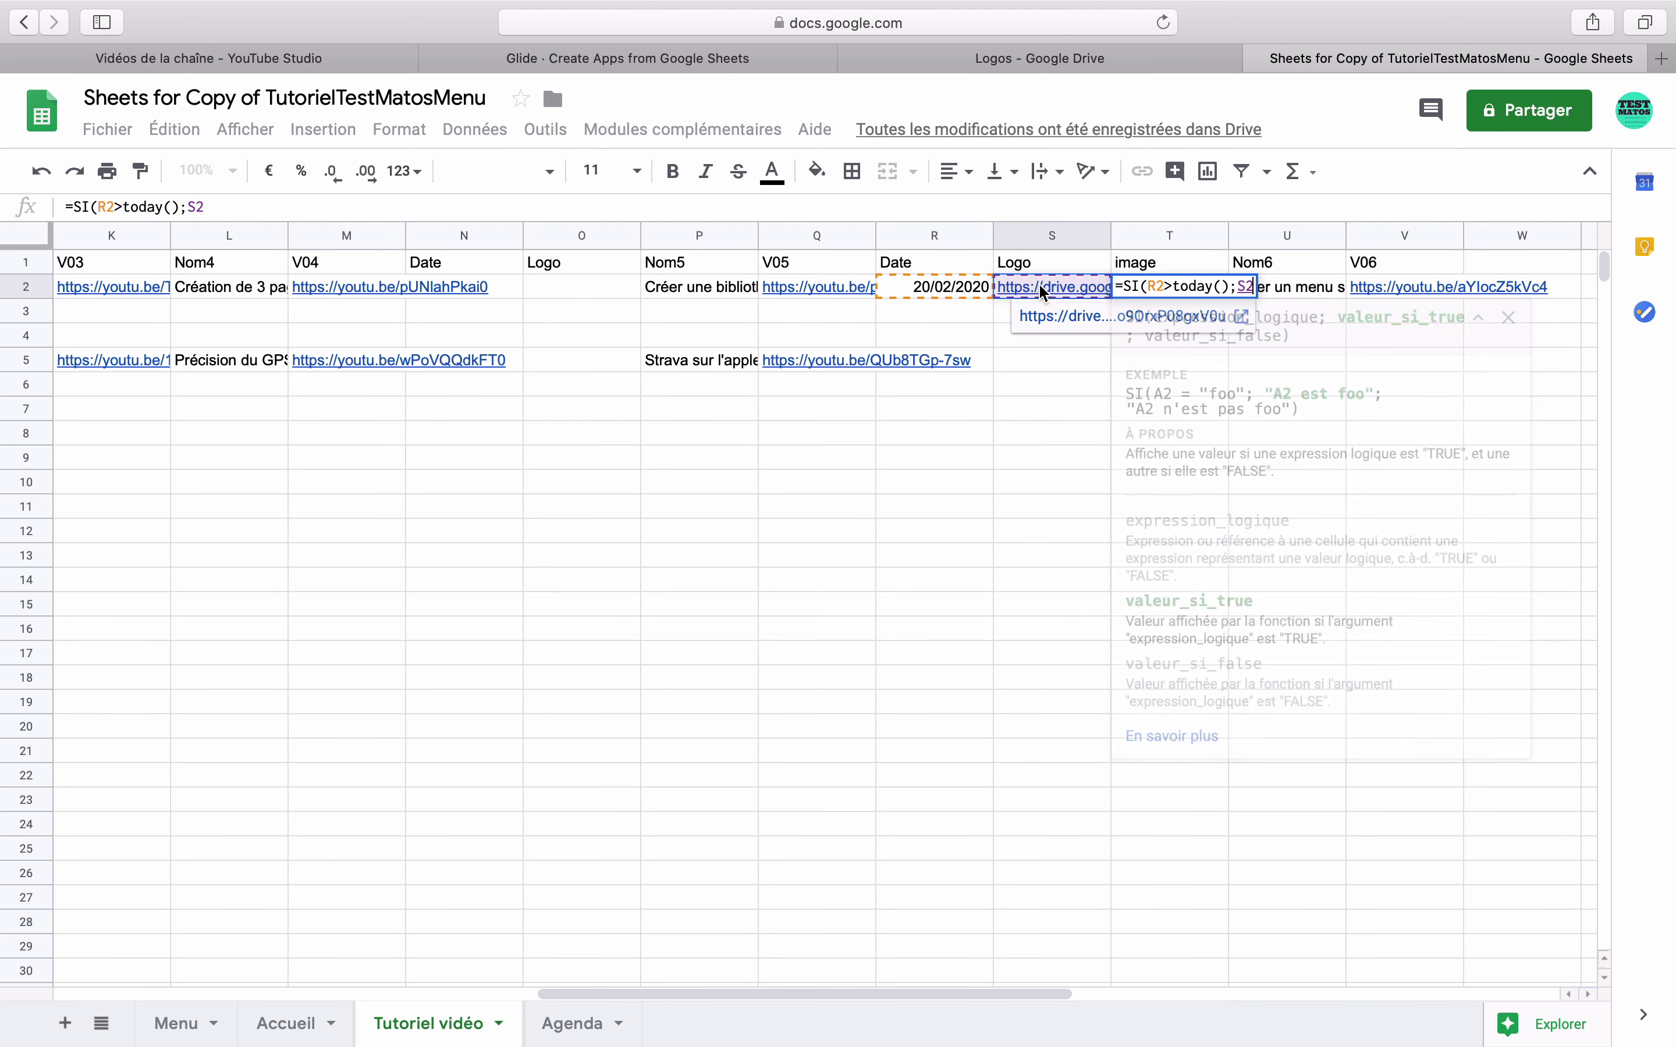
text(;)
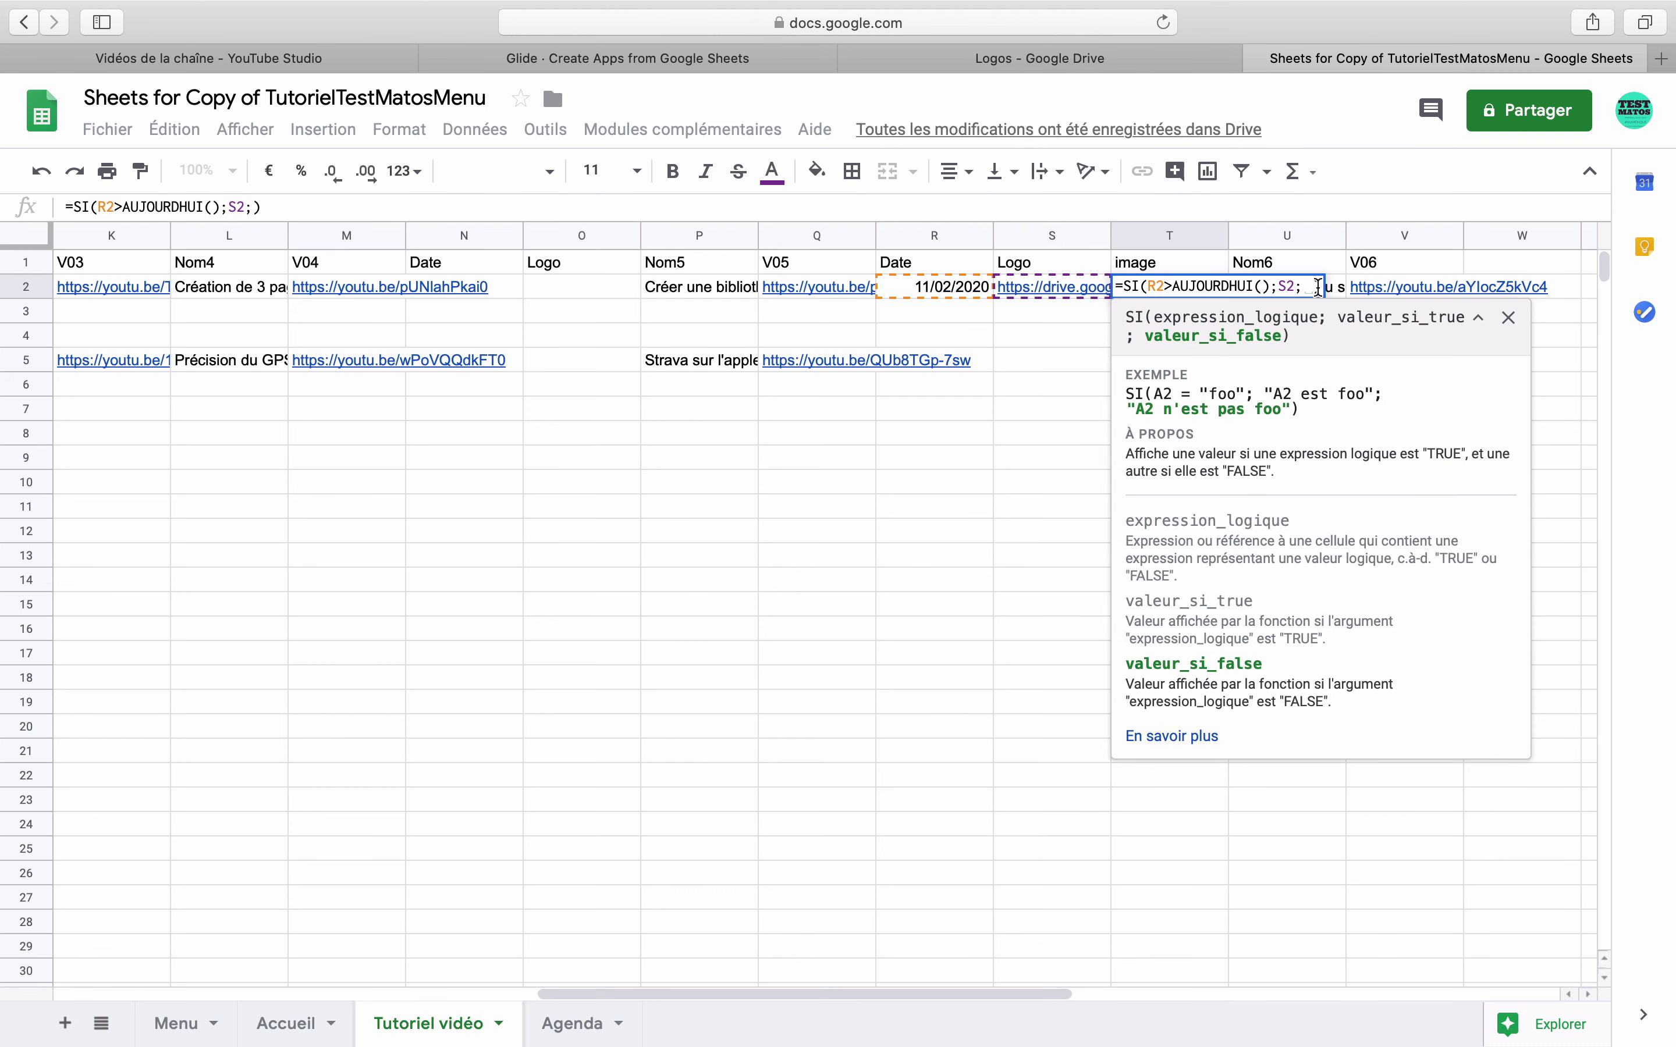
key(Return)
click(1176, 290)
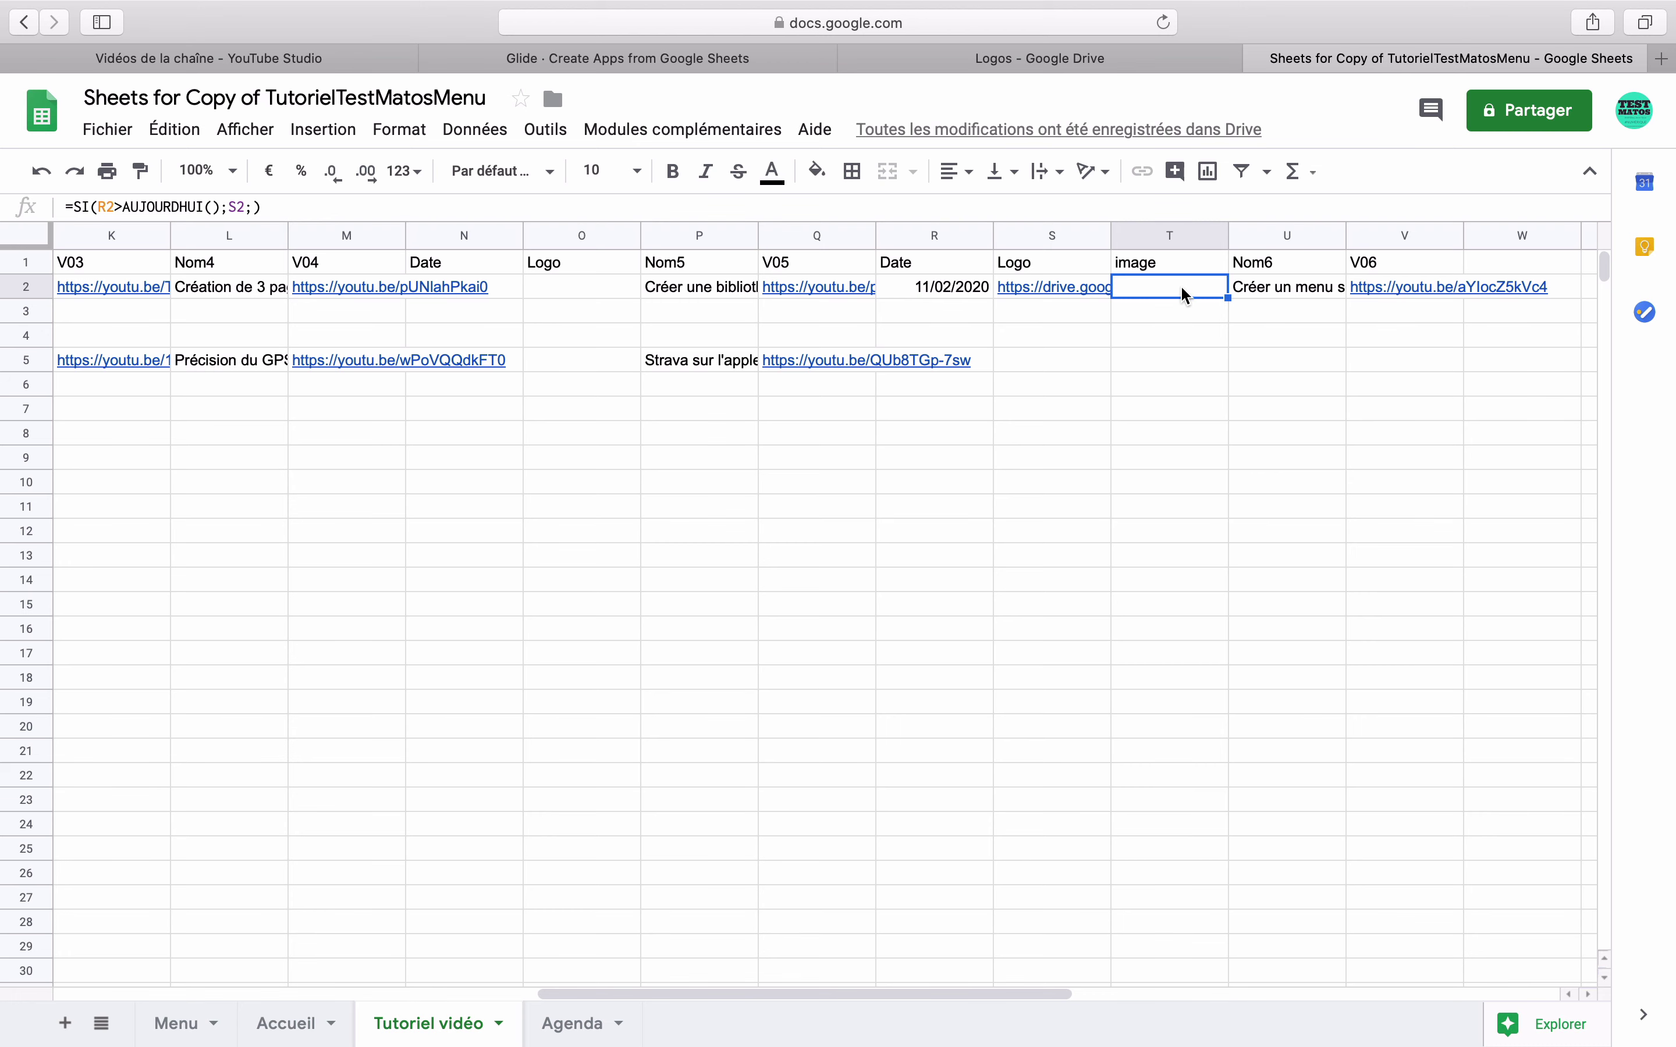
- Set R2's date to 20/02/2020 with the date picker and return to the Glide editor
double_click(944, 294)
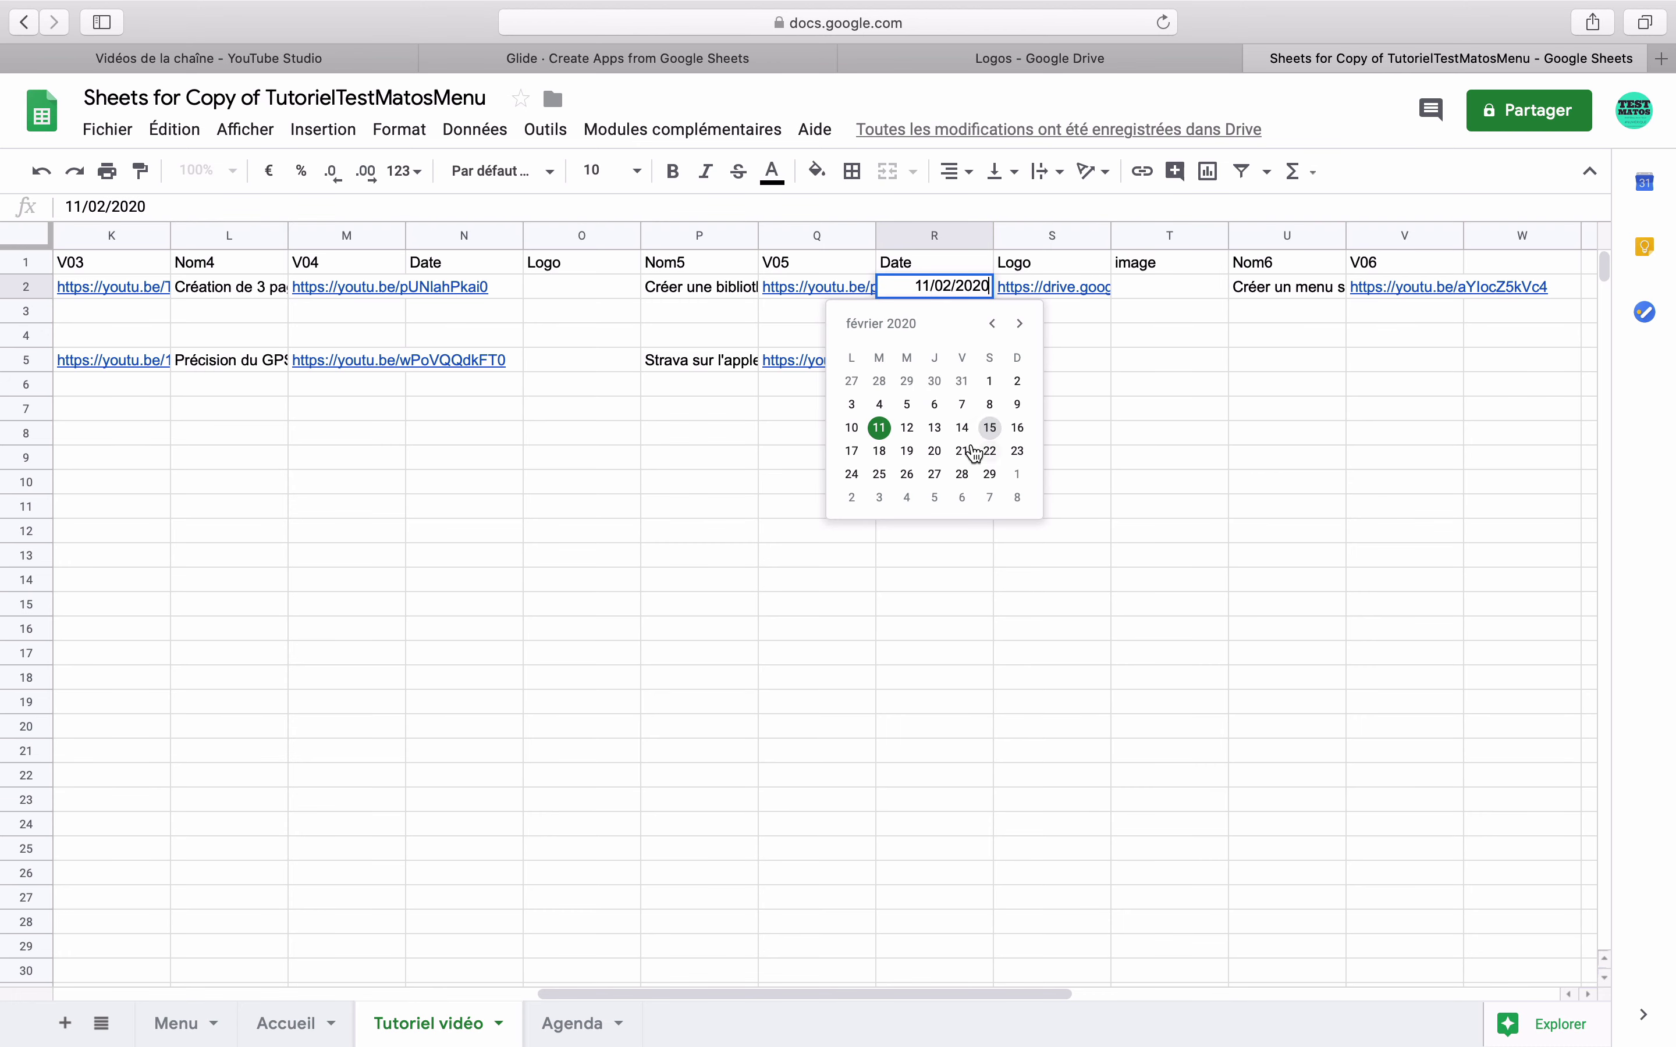
click(934, 451)
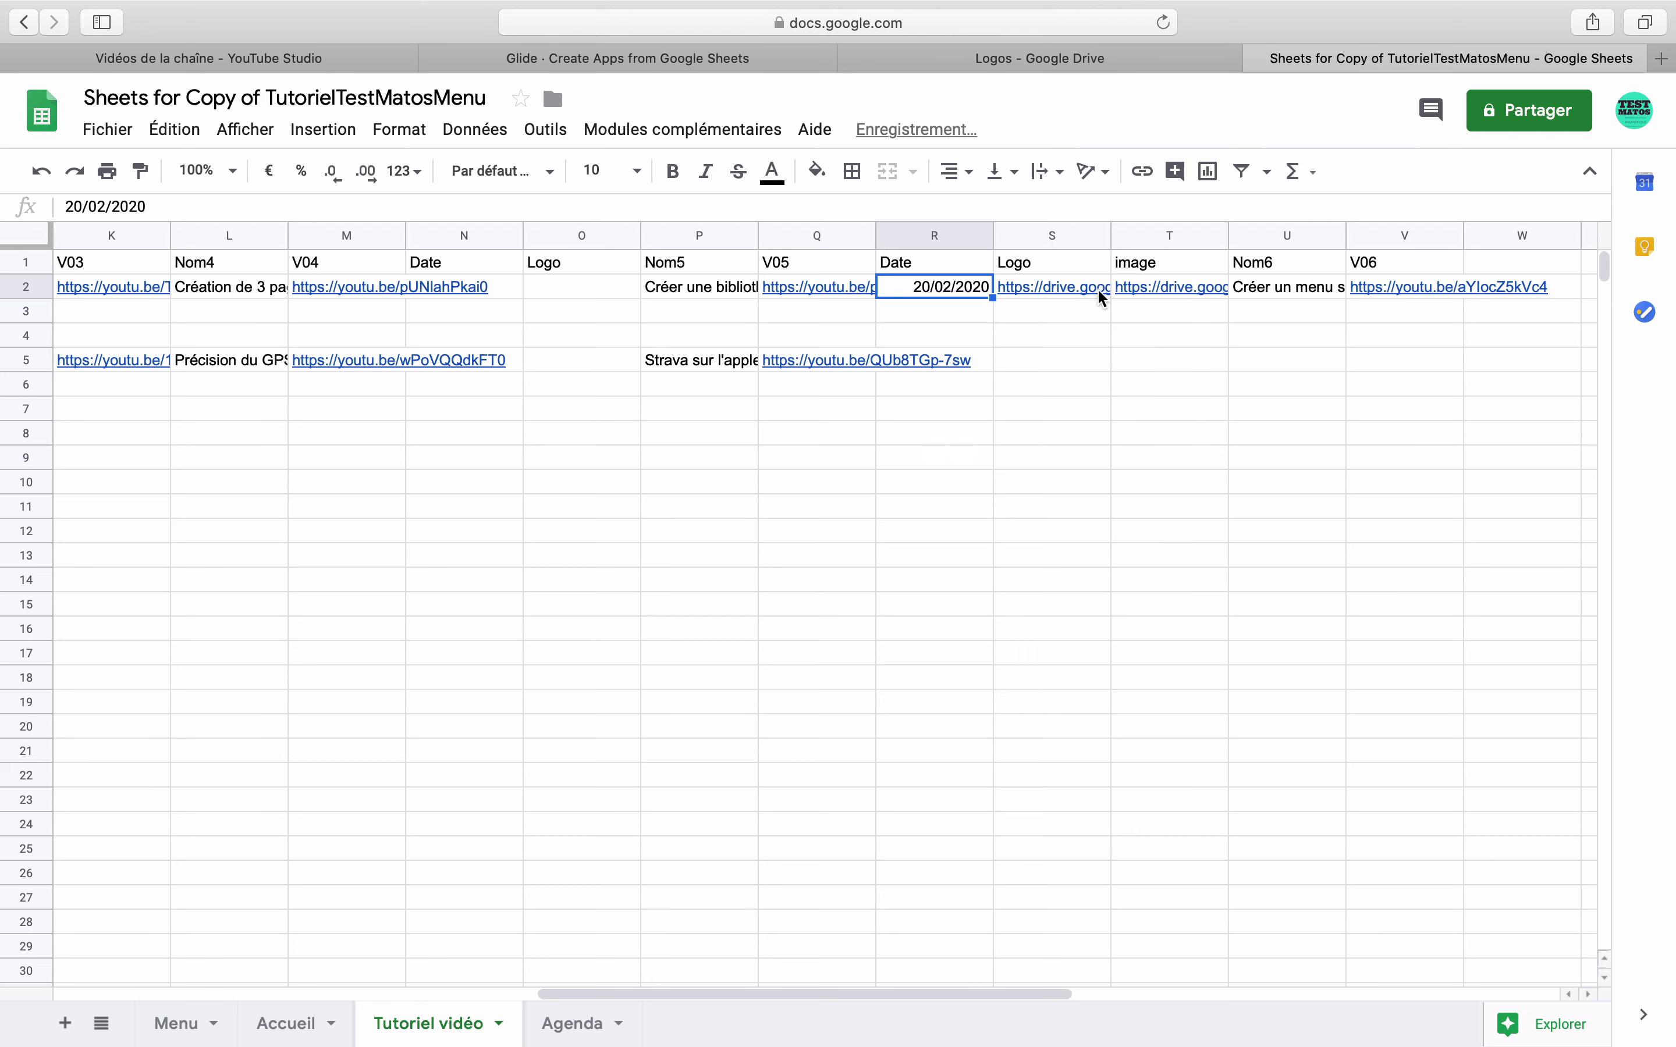
mouse_move(1032, 297)
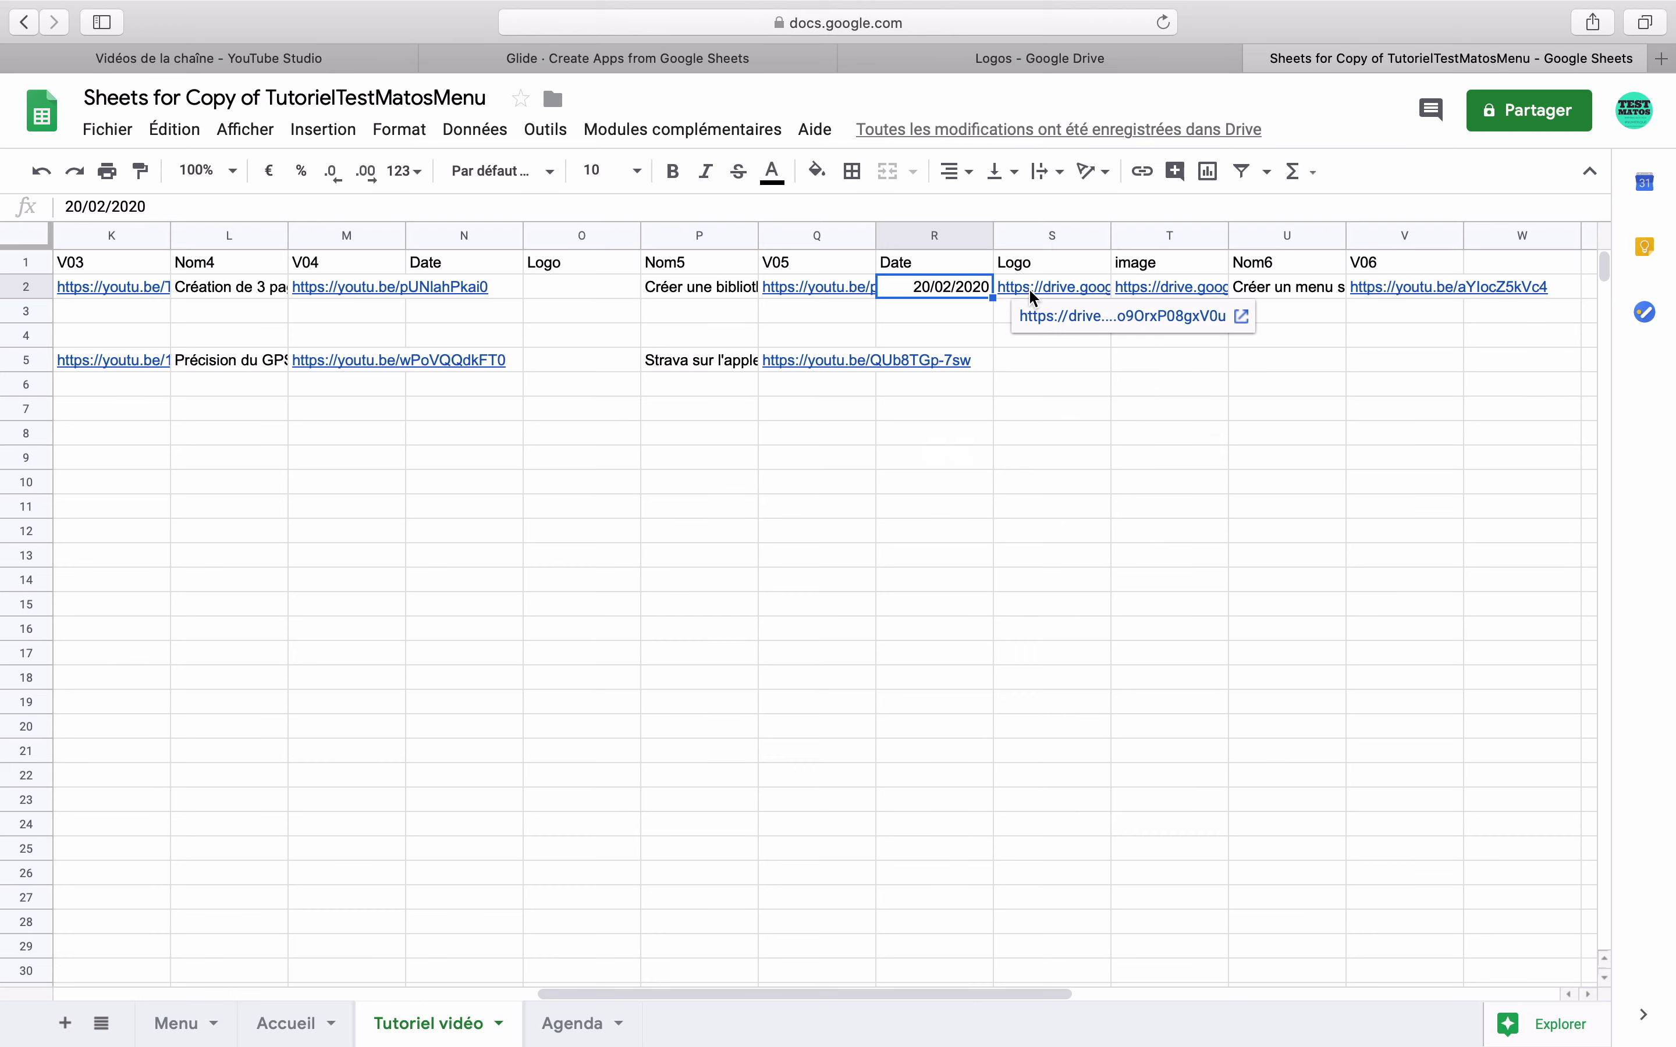
click(734, 61)
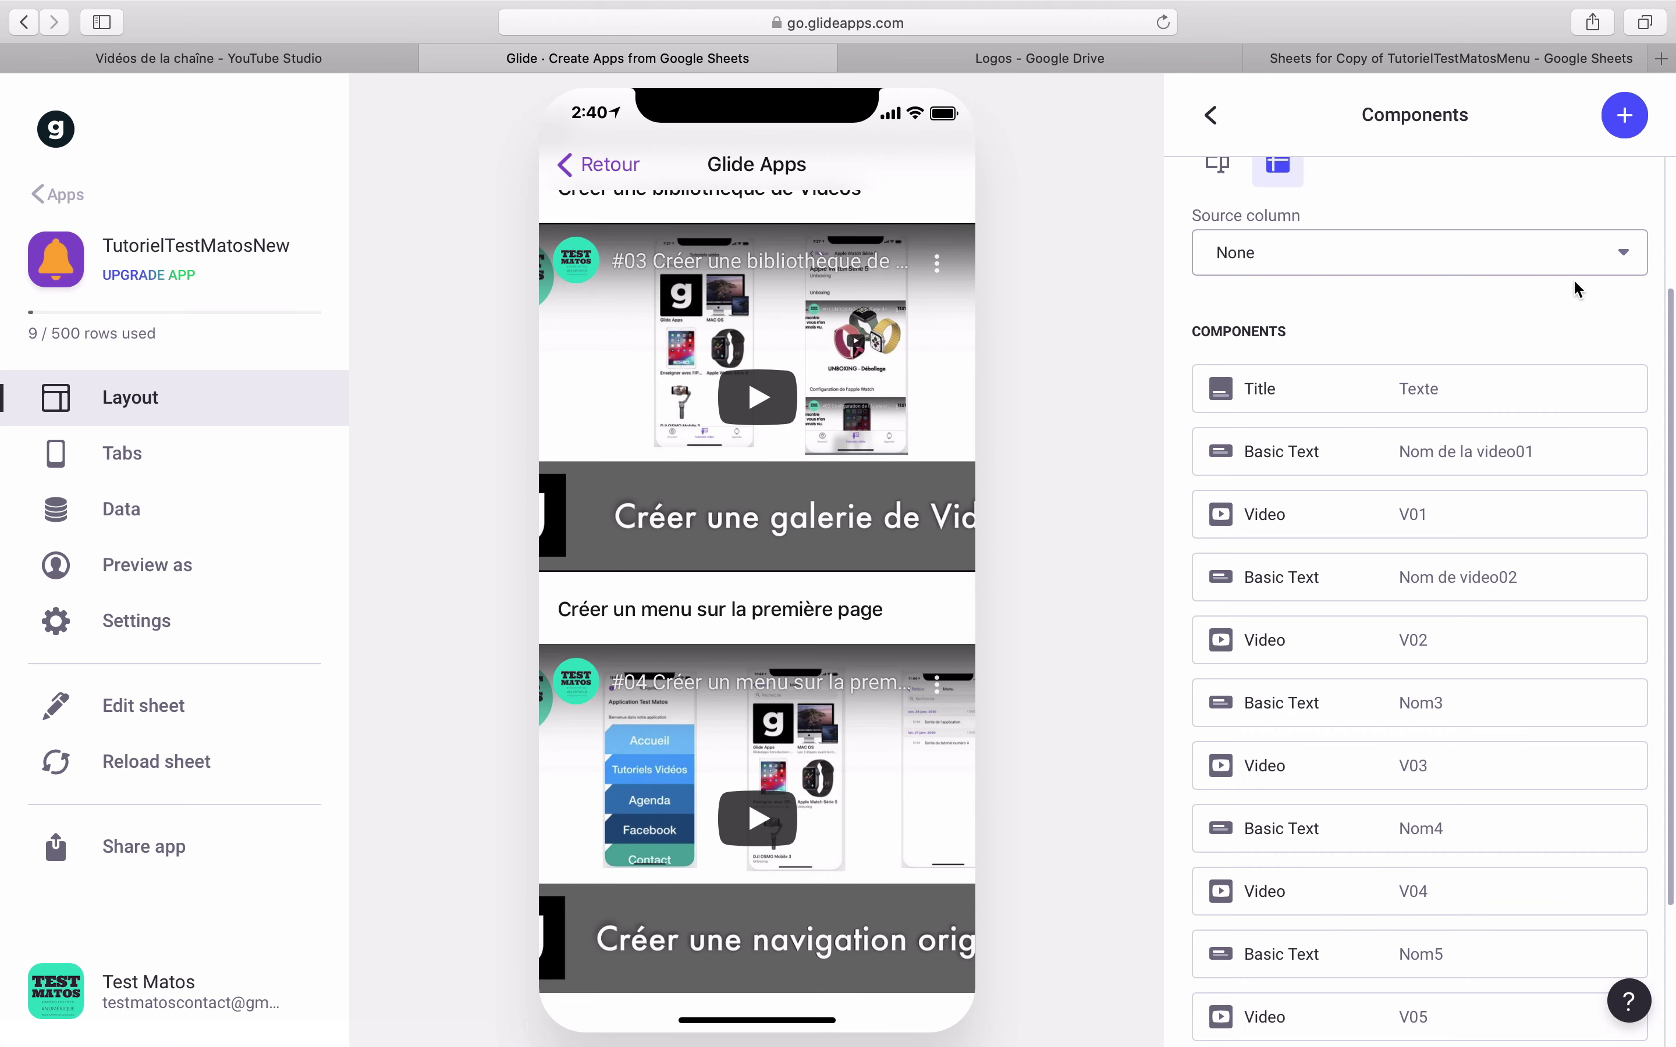
- Add an Image component to the video page, using the Logo column as its source
click(1624, 116)
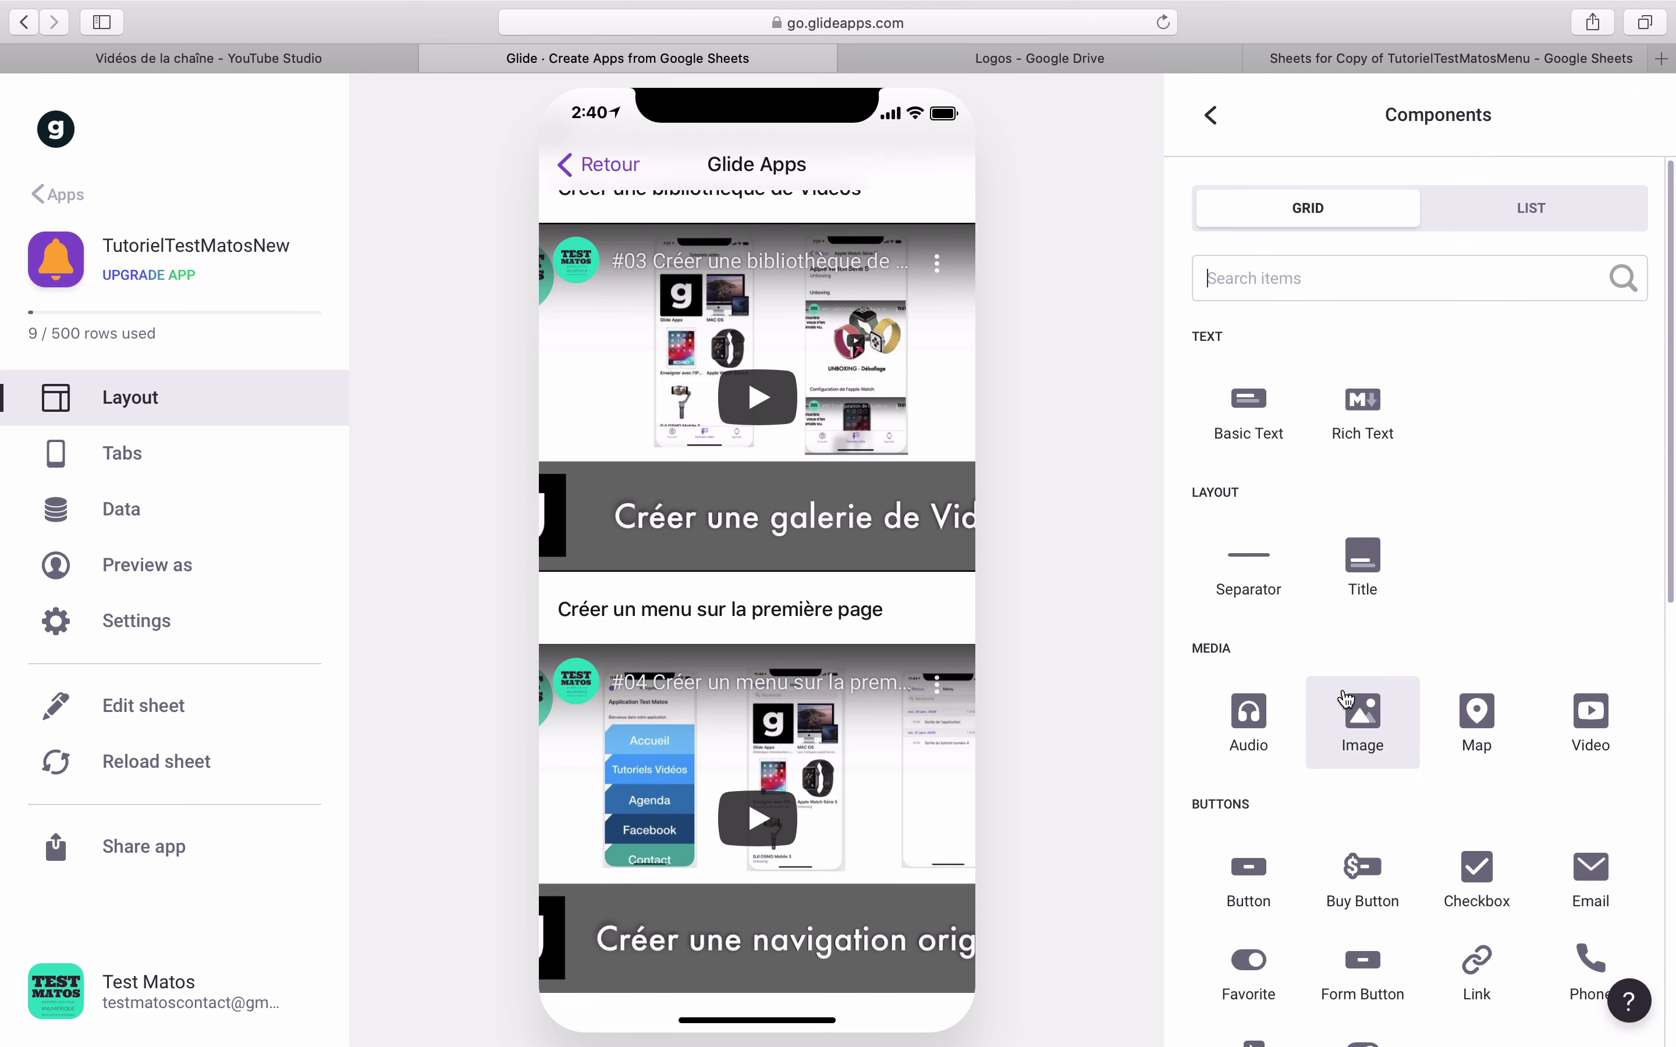
click(1362, 739)
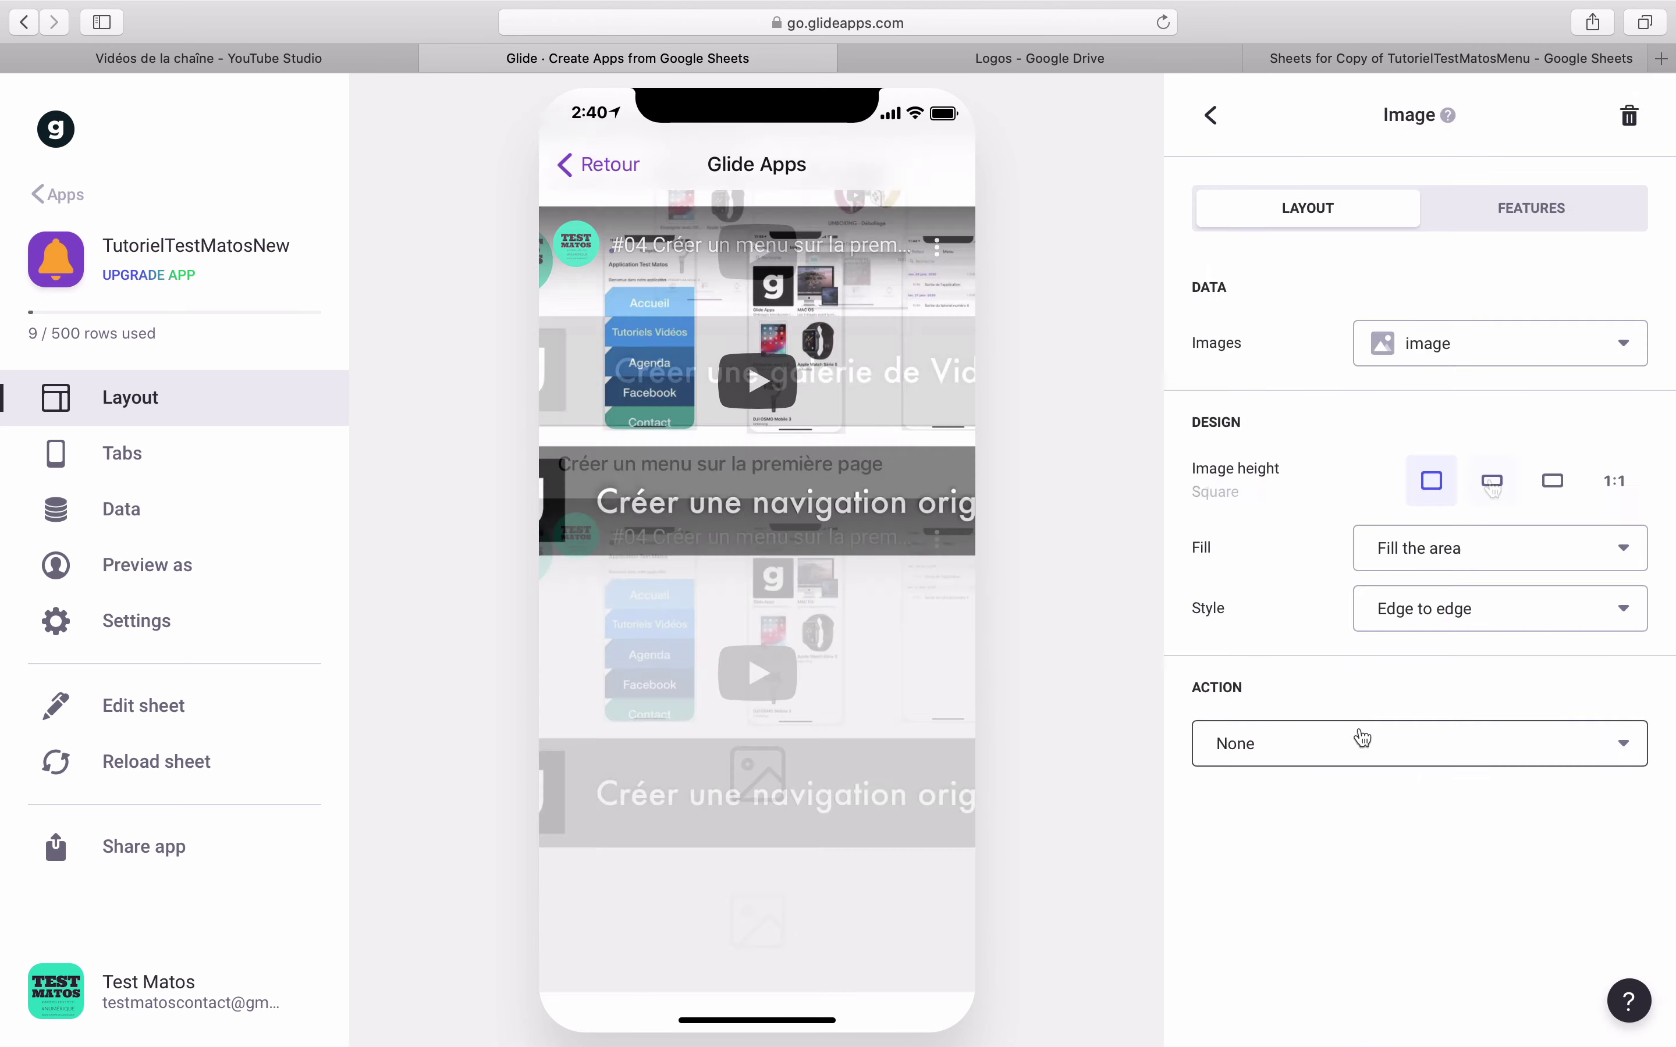
click(1535, 361)
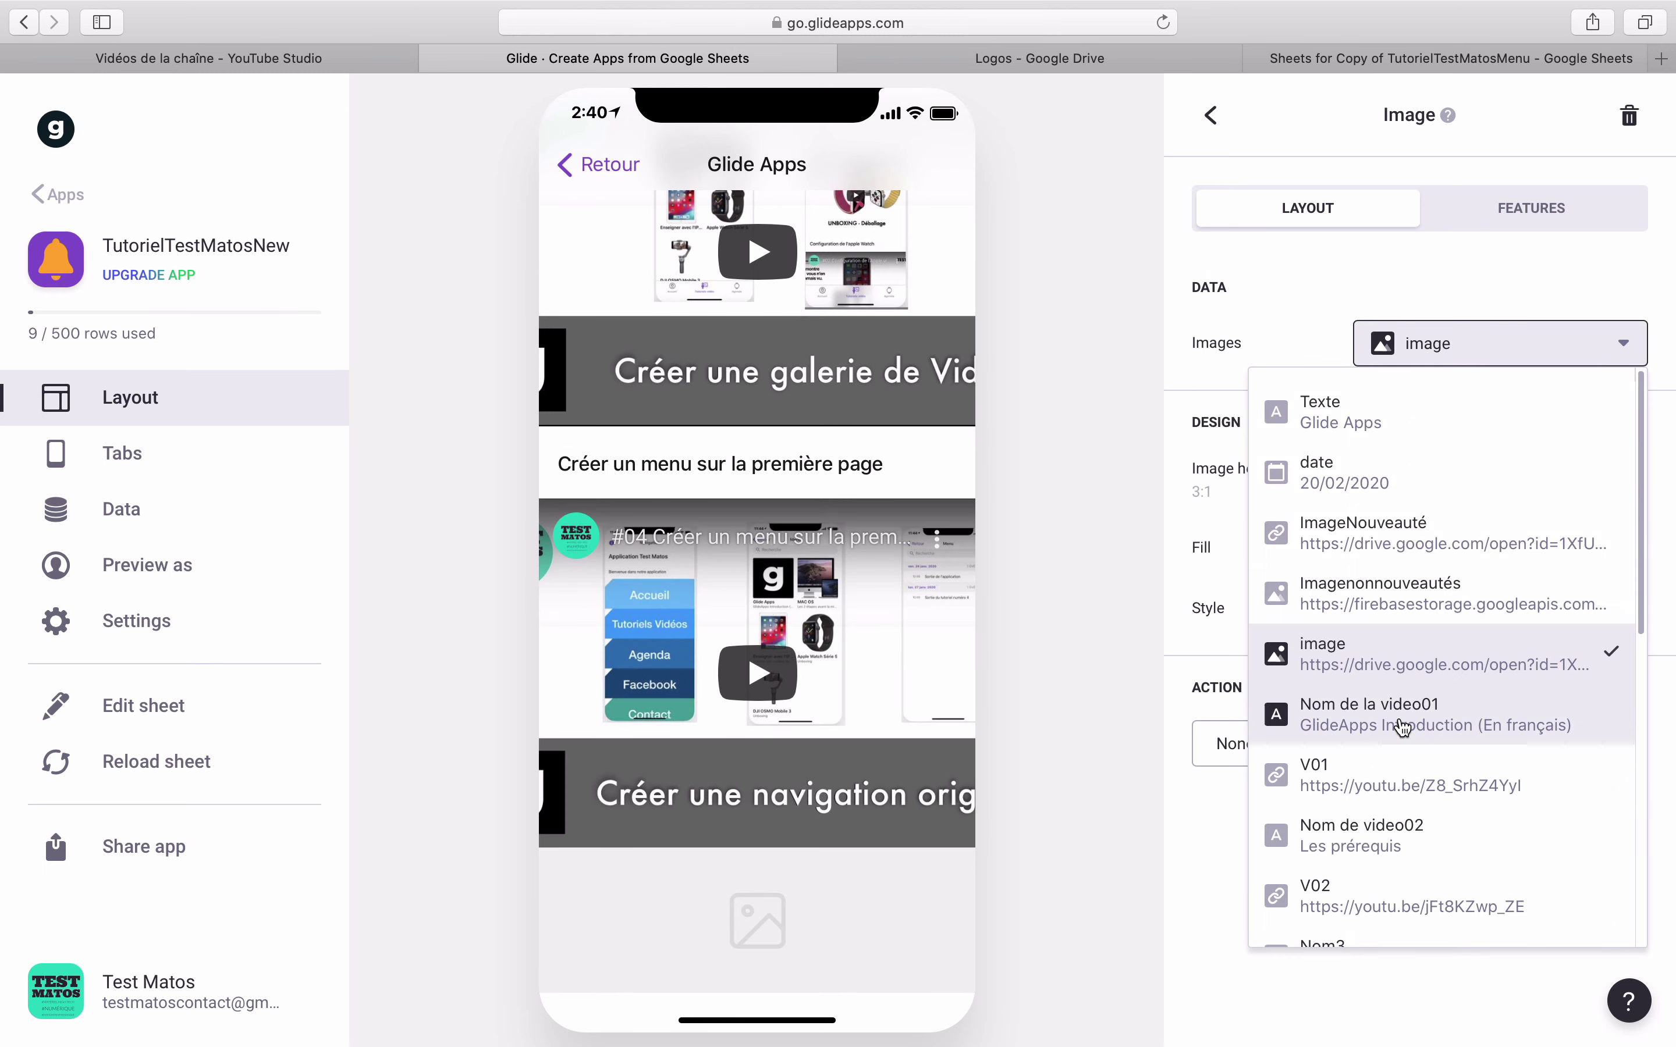
scroll(1401, 814, down, 10)
click(1401, 790)
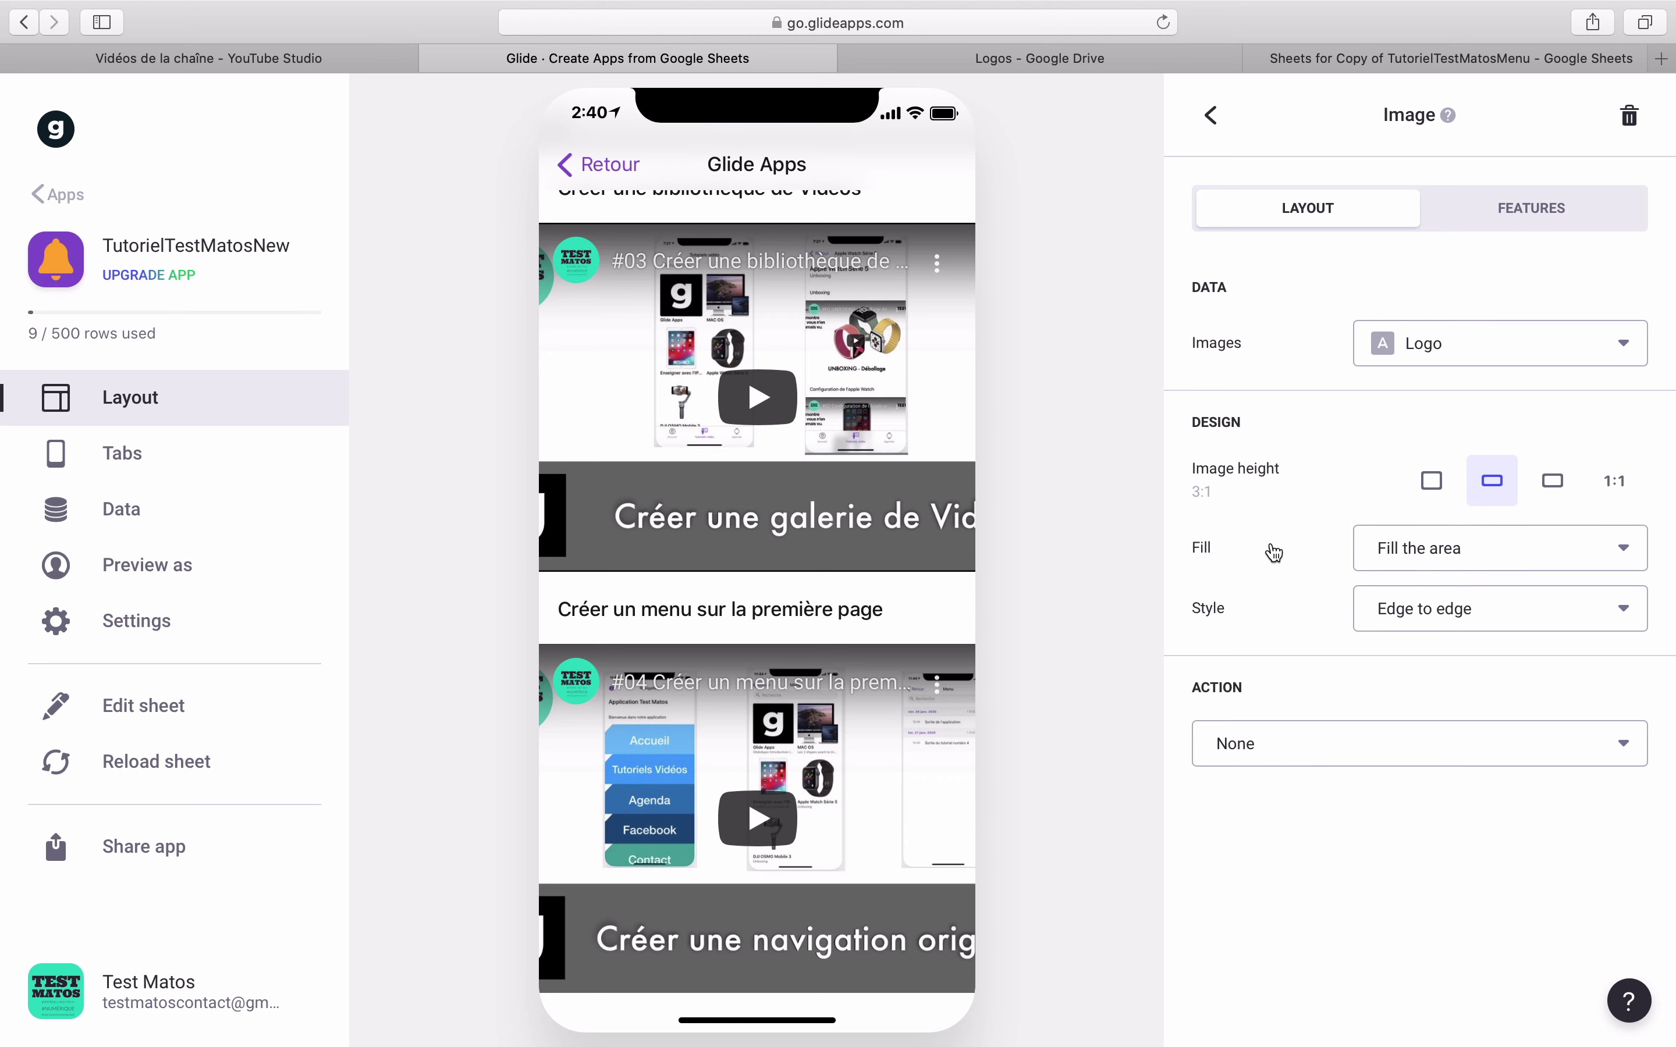
click(1213, 117)
- Move the Logo image component up so it sits above Nom6
scroll(1346, 879, down, 6)
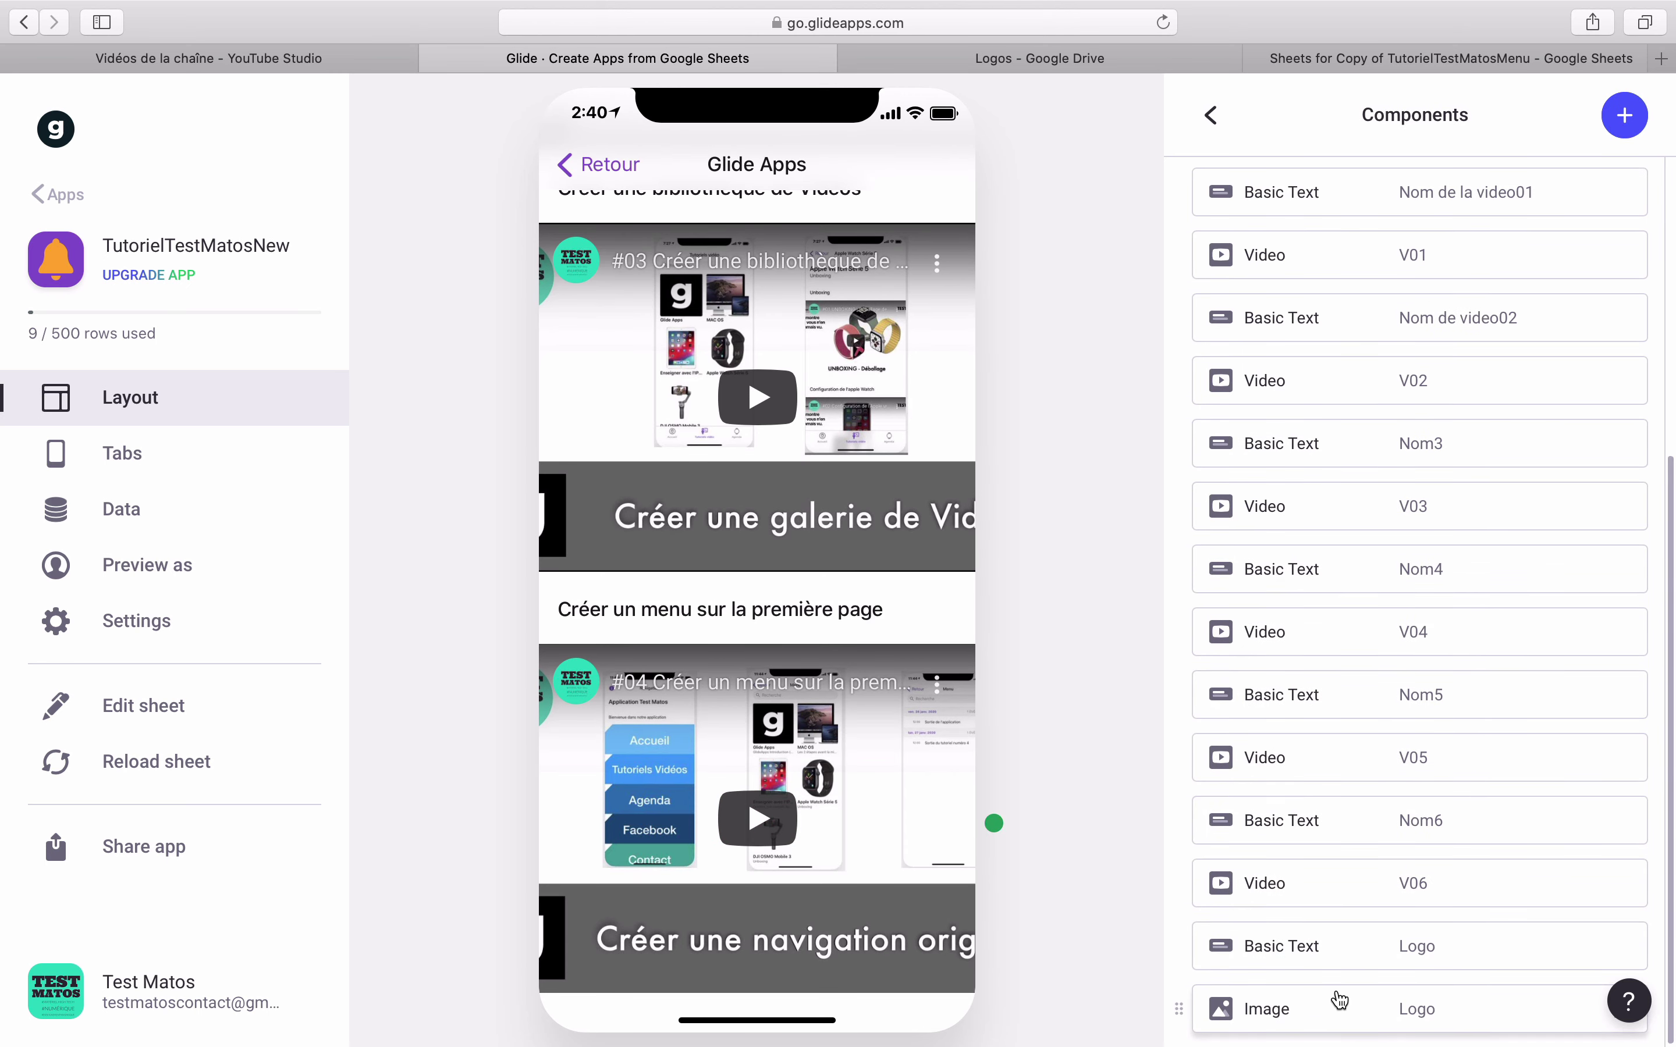
drag(1316, 1003, 1318, 810)
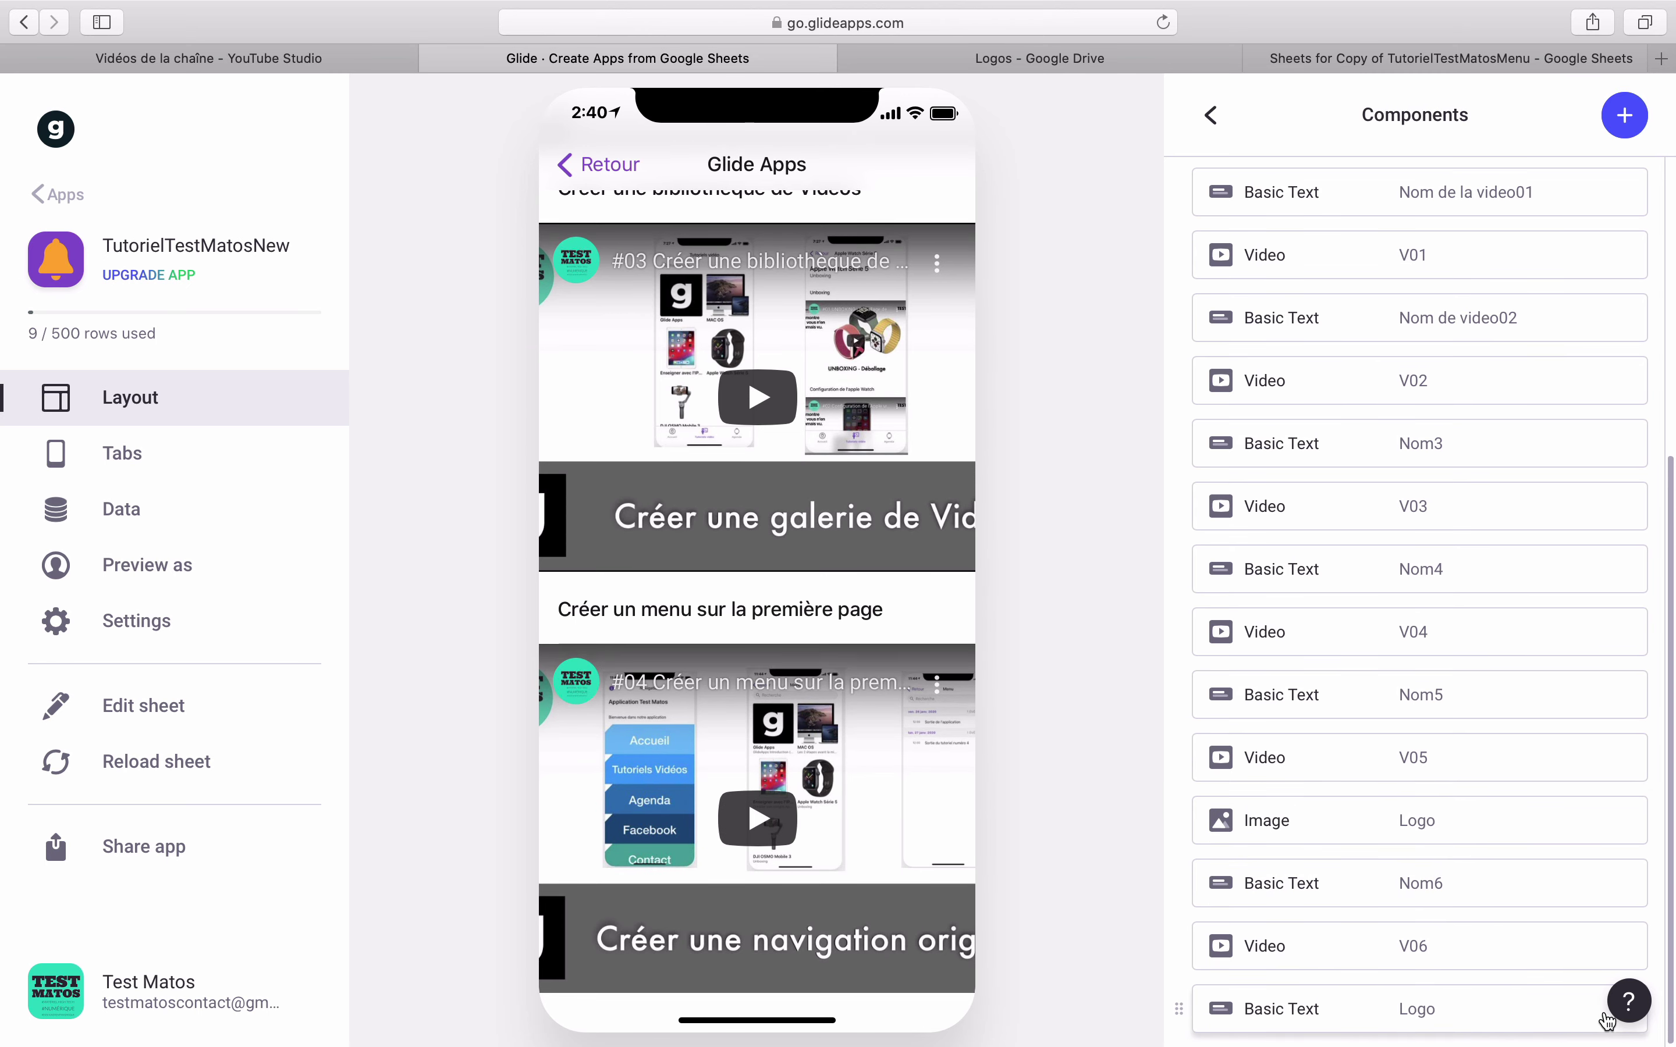
scroll(1551, 1005, up, 1)
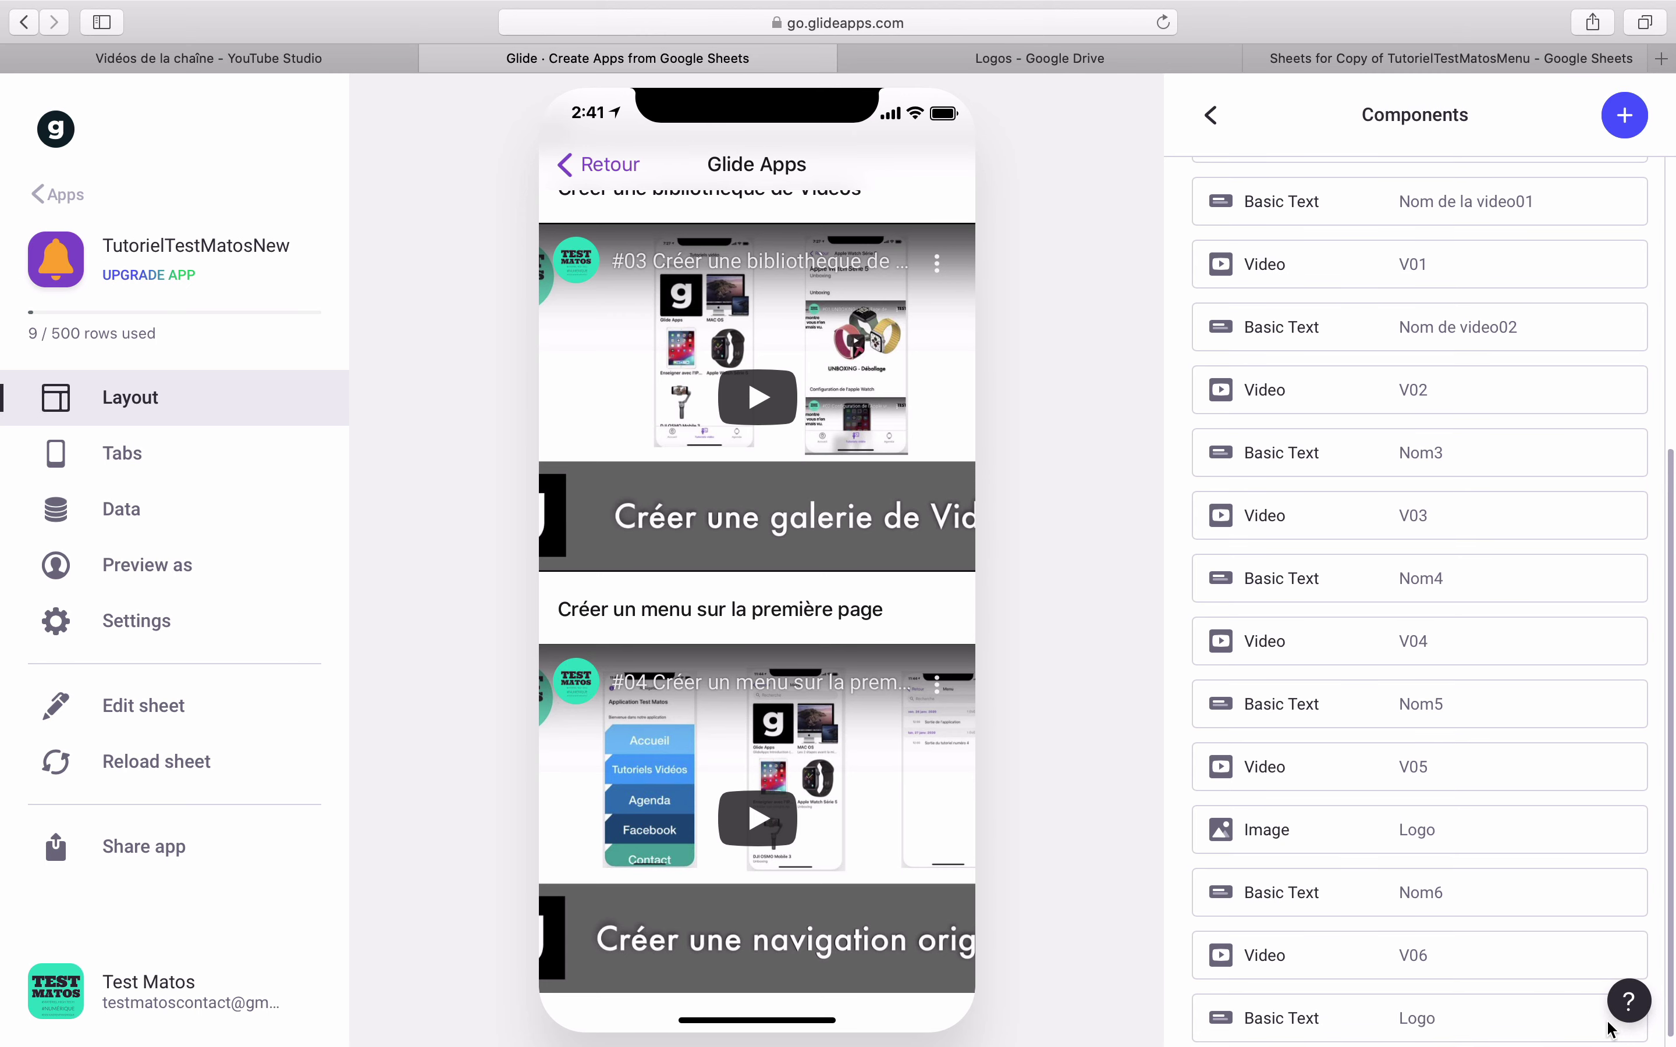
scroll(1593, 1004, up, 2)
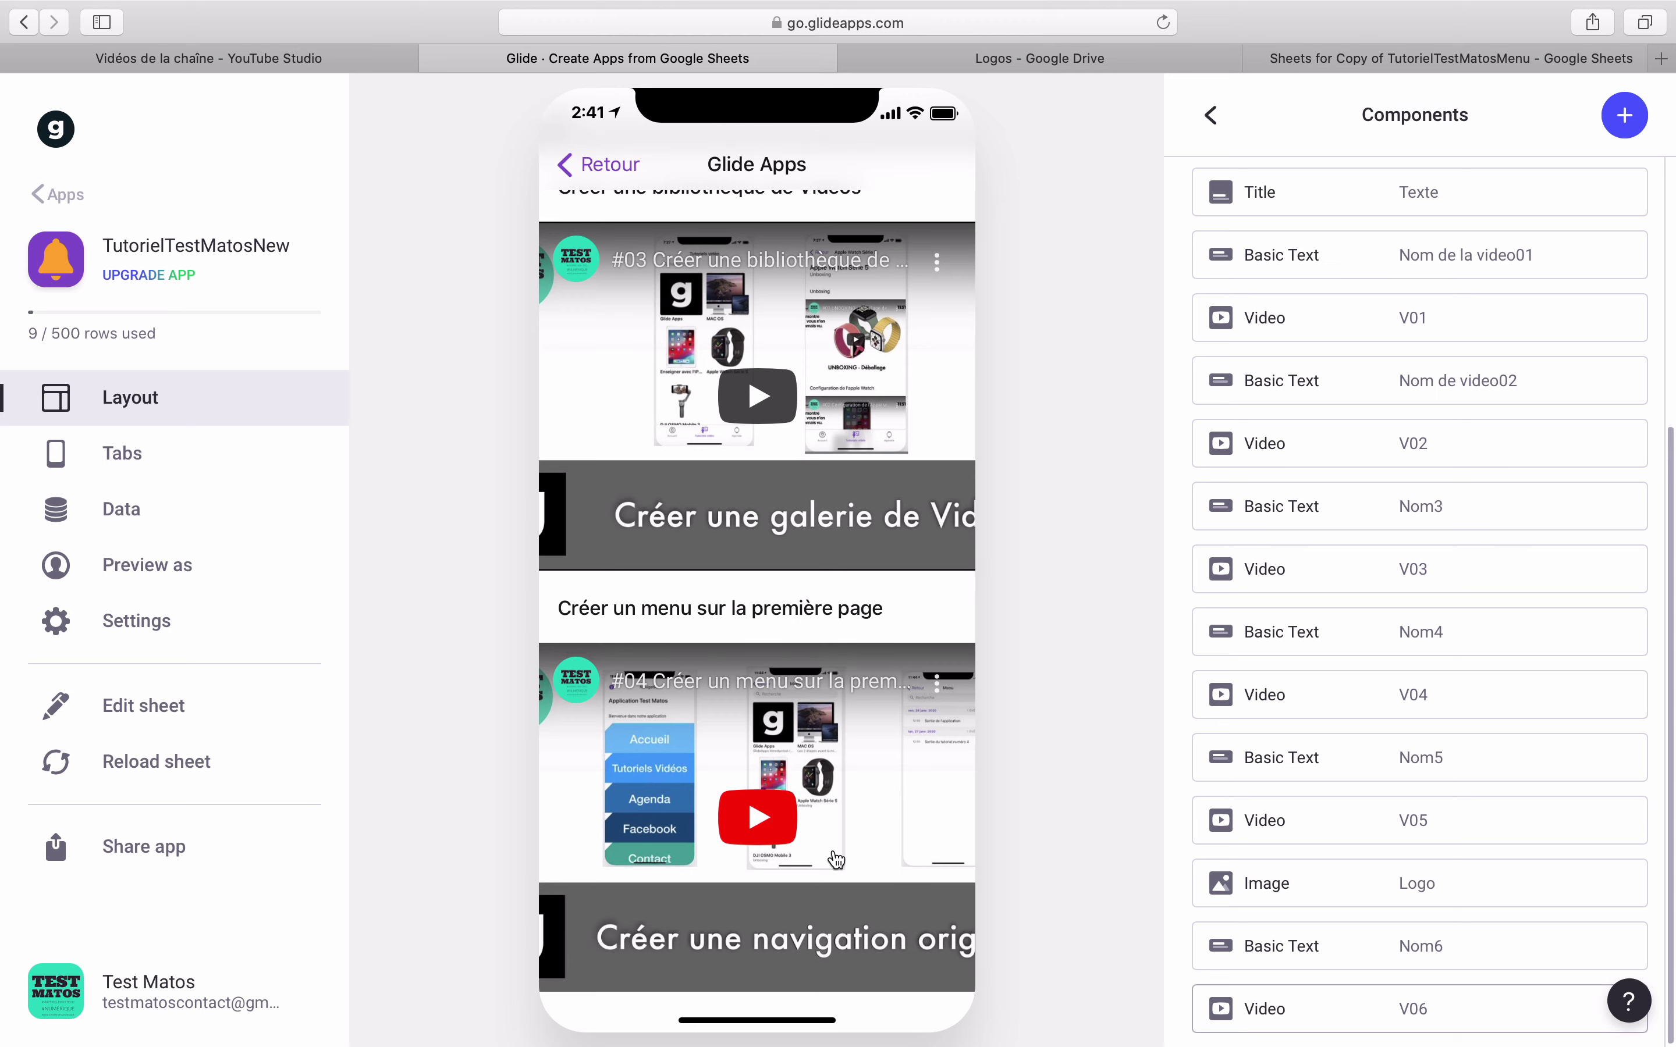
scroll(838, 859, up, 10)
scroll(838, 859, down, 10)
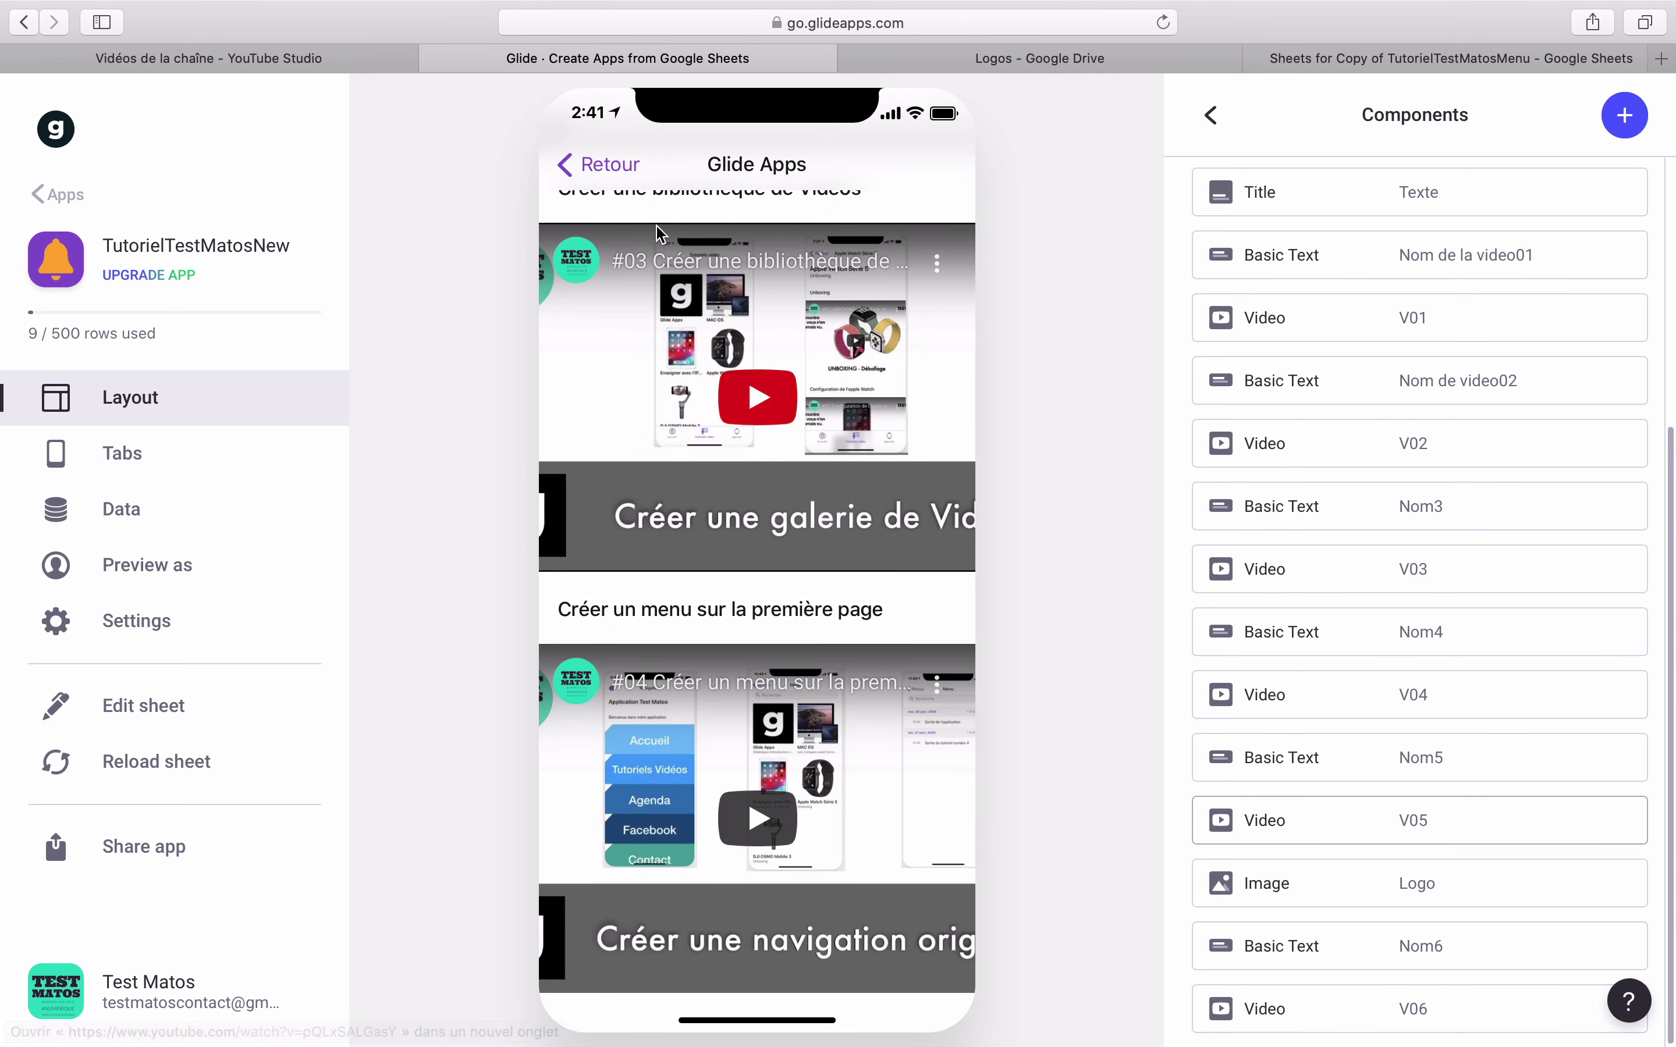
- Reload the sheet without adding components for new columns, then go back to the Menu grid
click(170, 760)
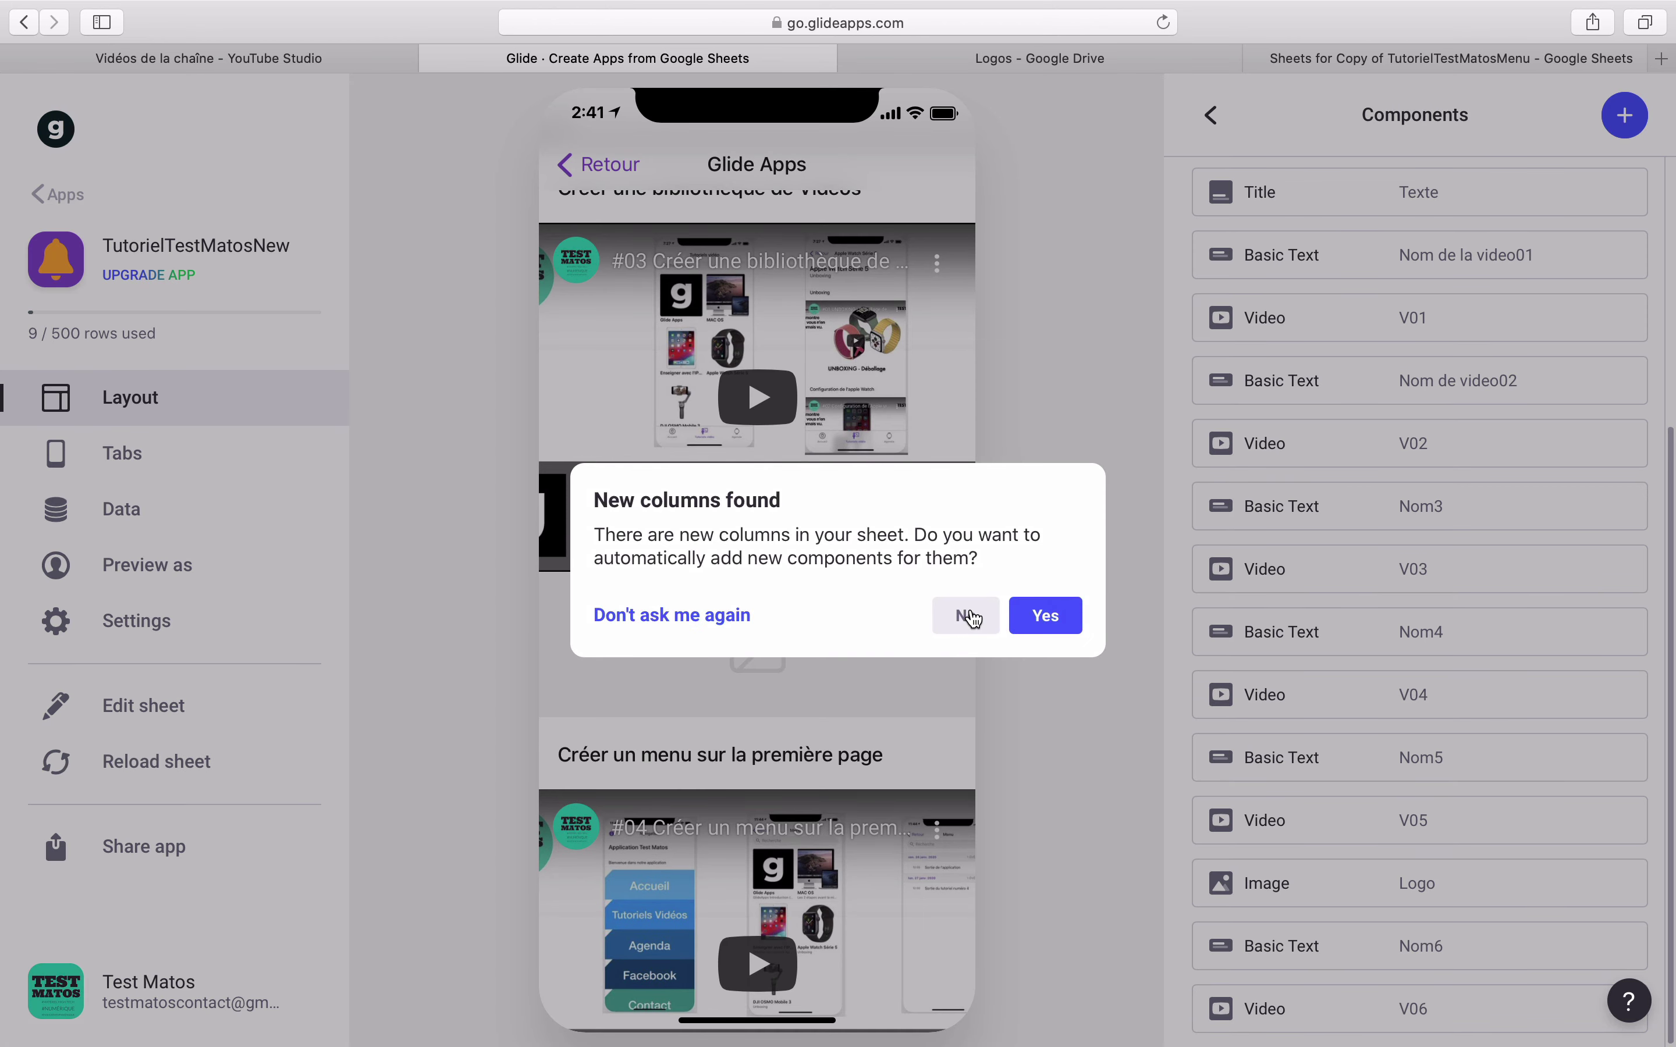
click(969, 616)
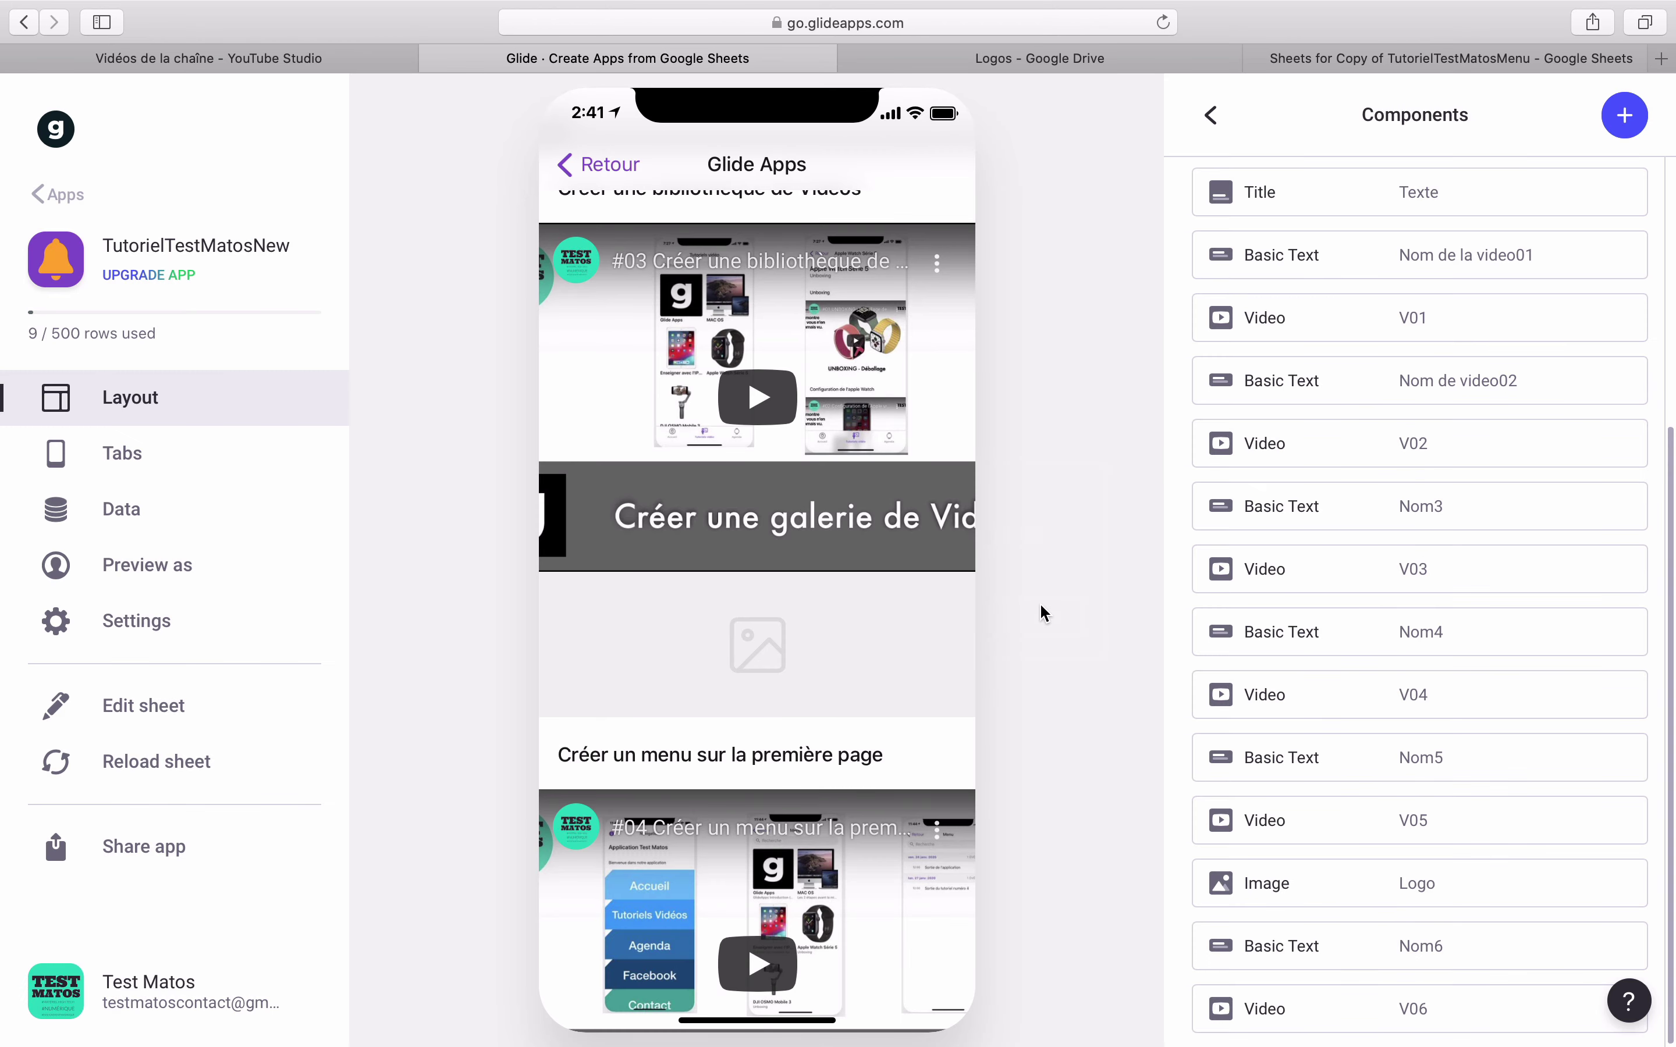
click(597, 164)
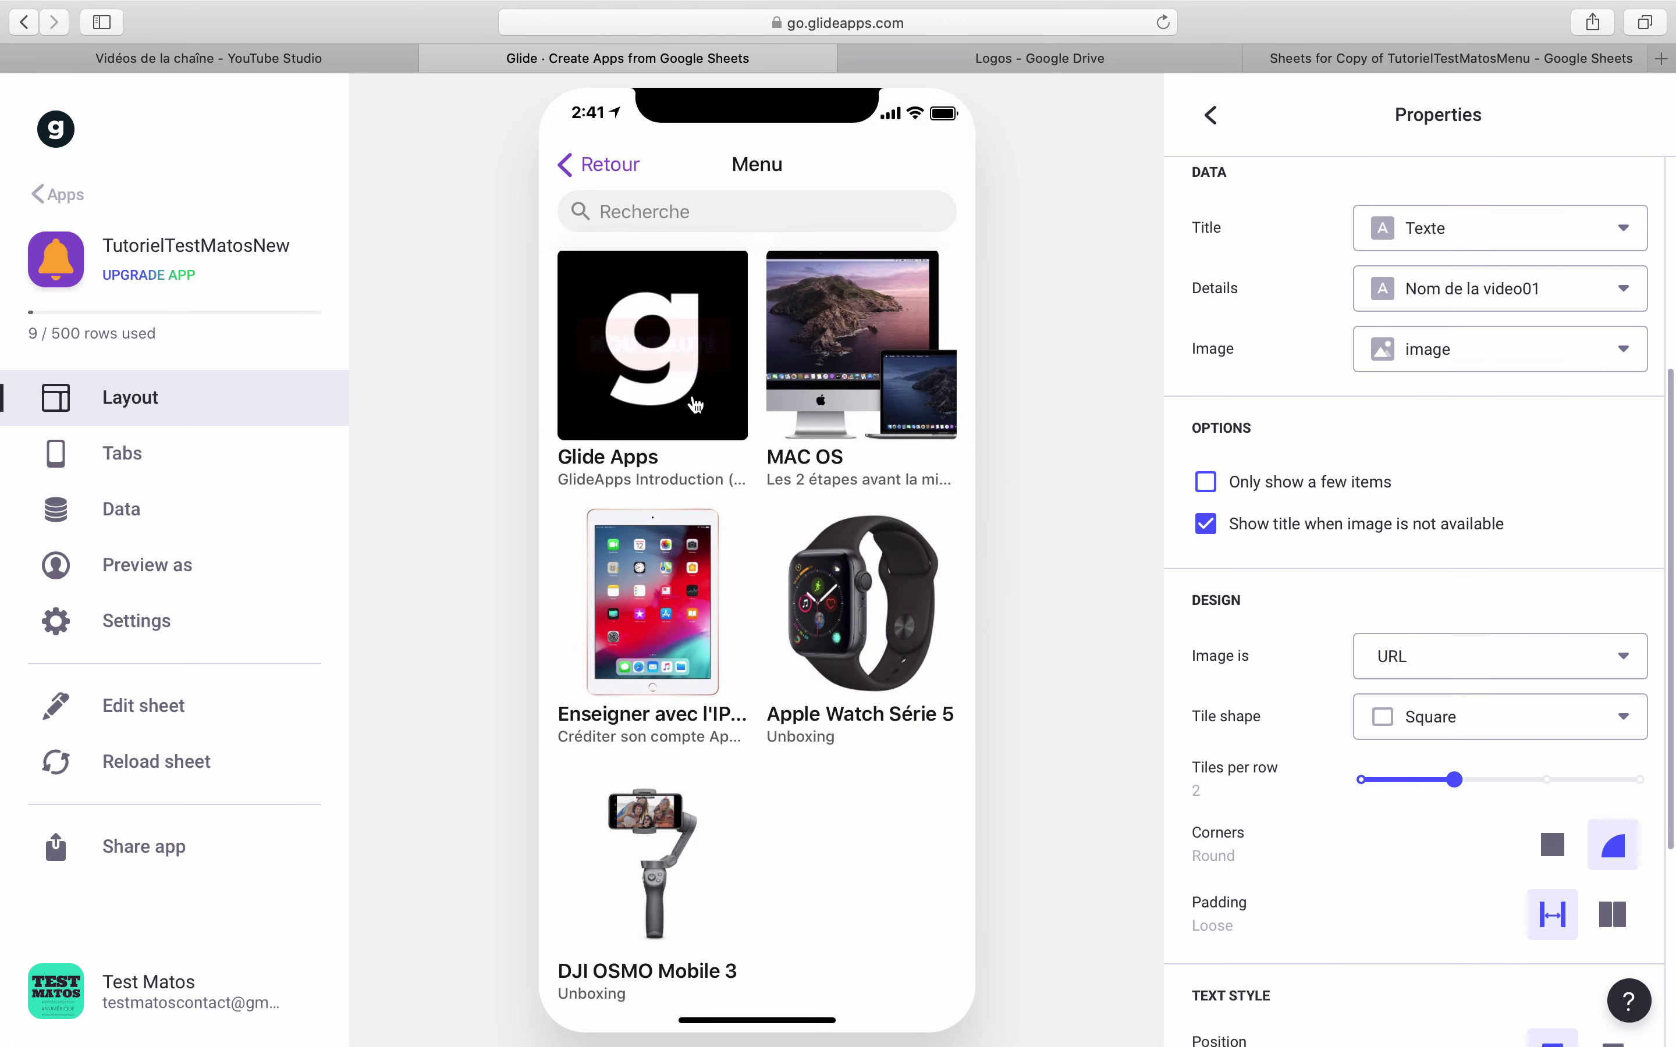
- Set the NOUVEAUTÉ image on the Glide Apps video page to 1:1 (Original) height
click(696, 404)
scroll(737, 741, down, 15)
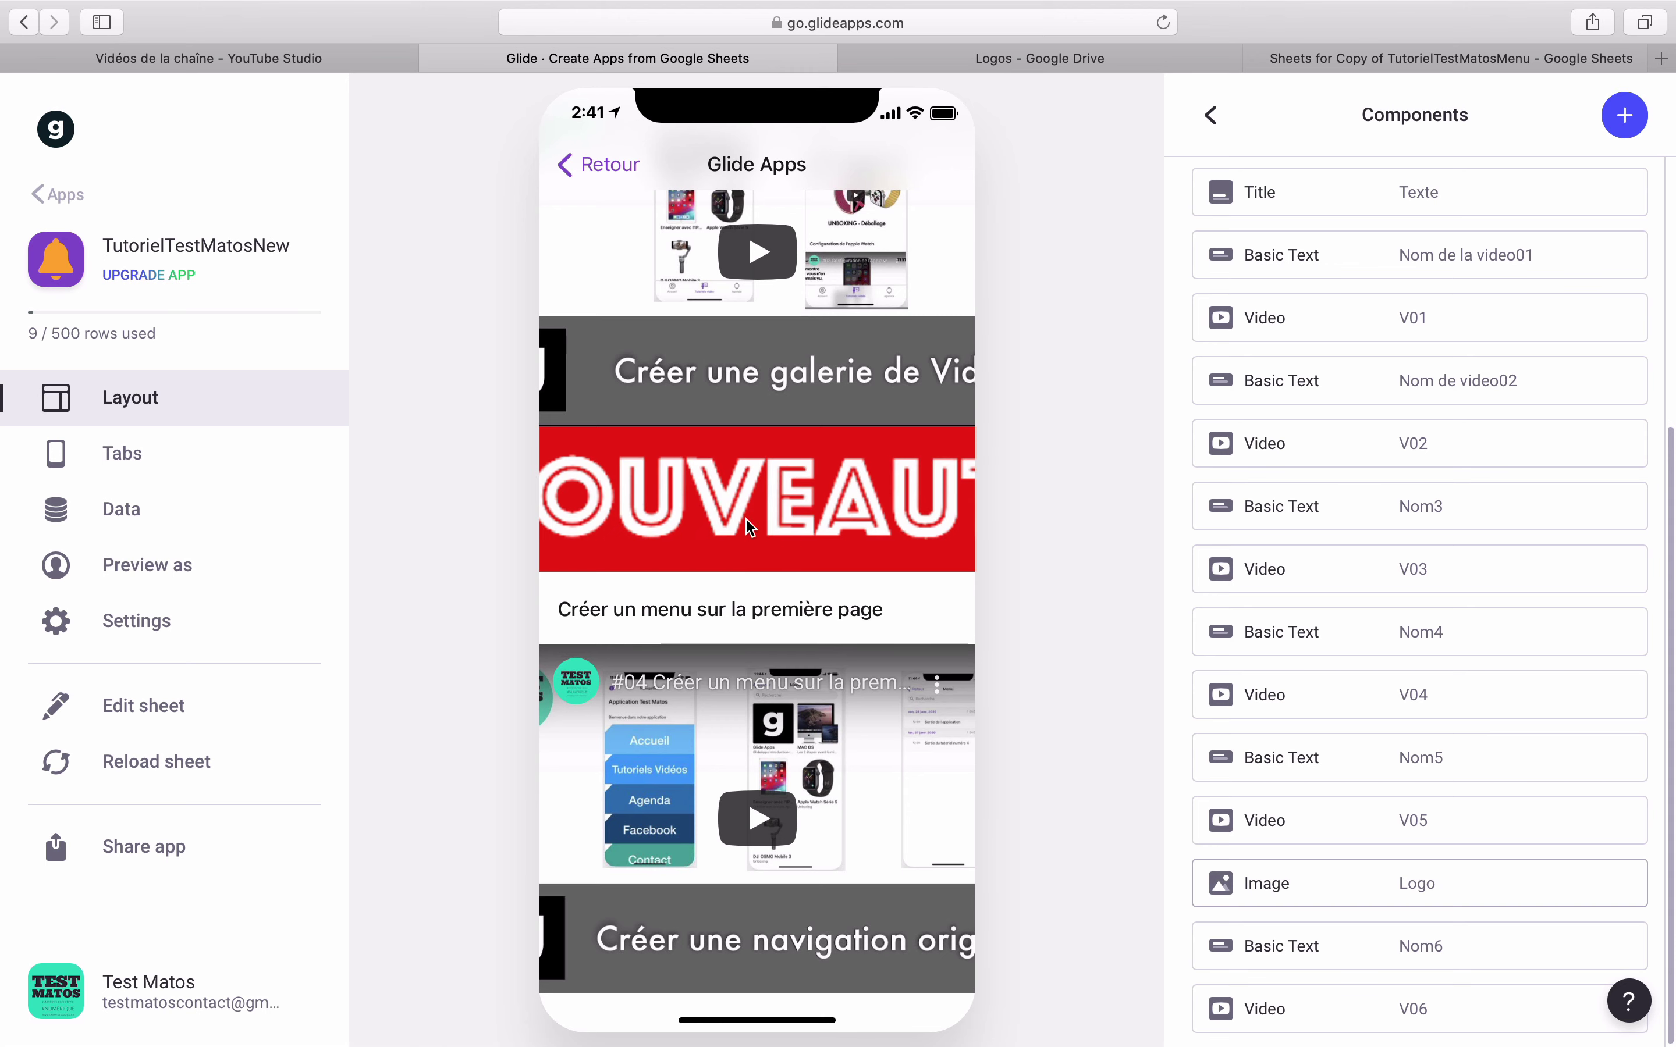
click(755, 504)
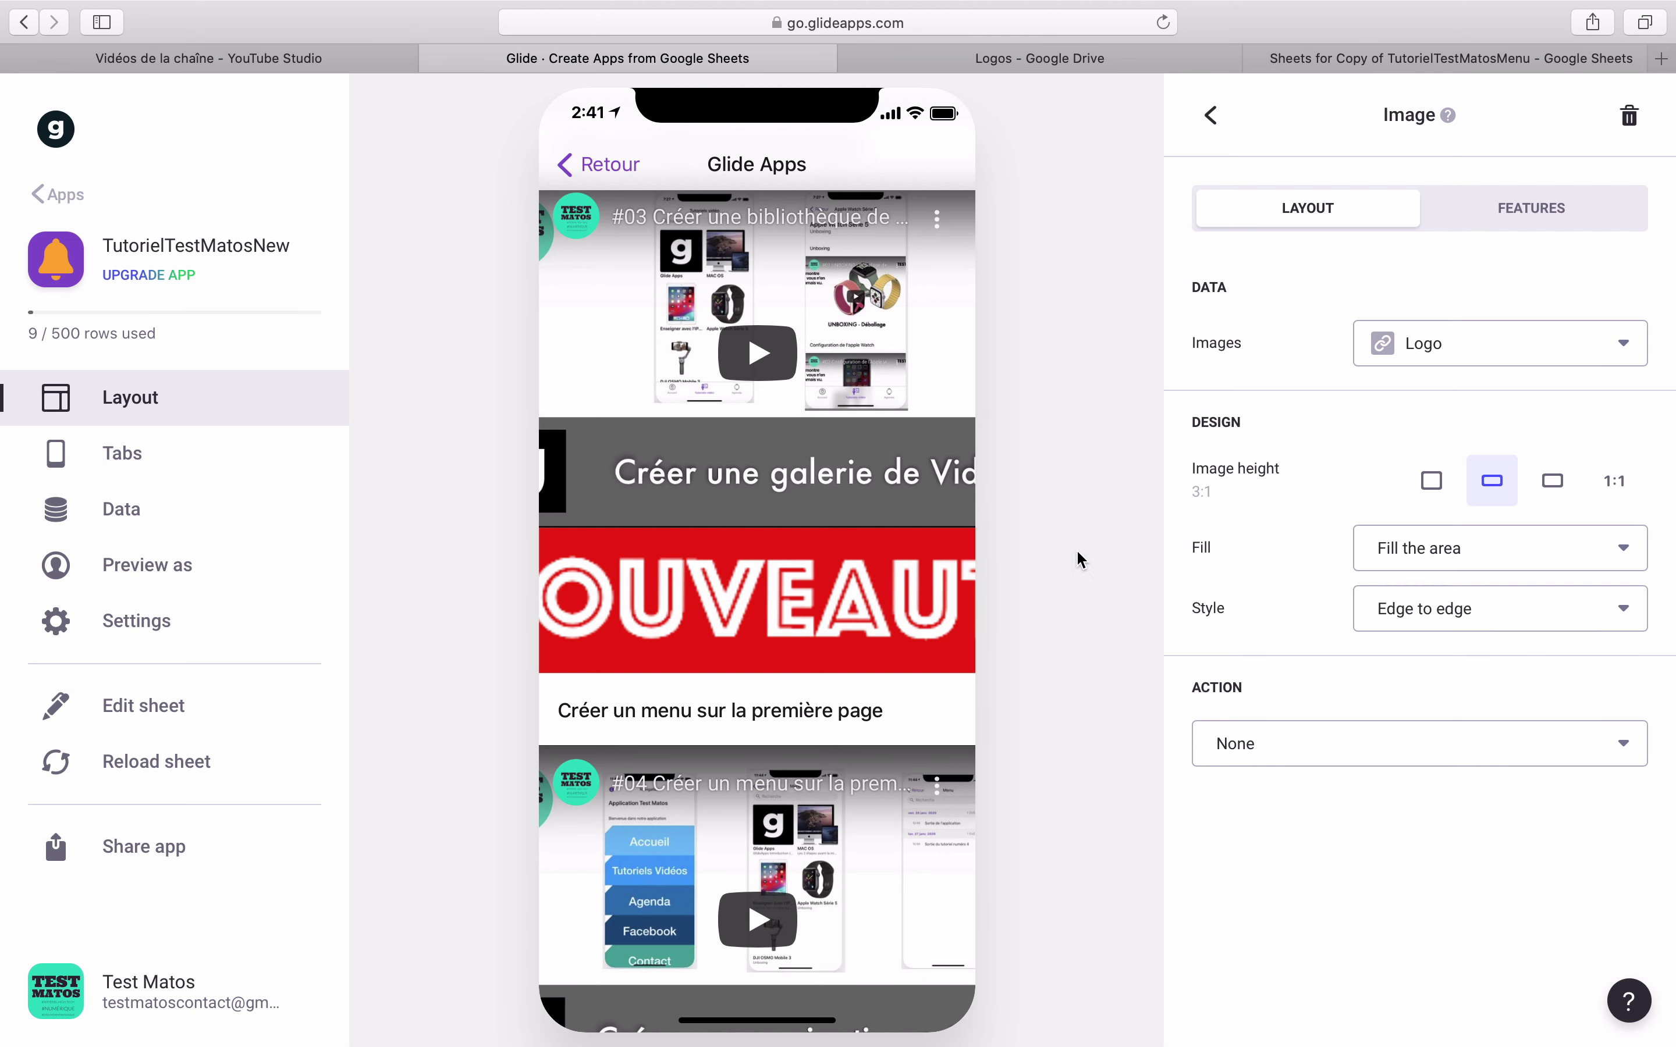
click(1639, 487)
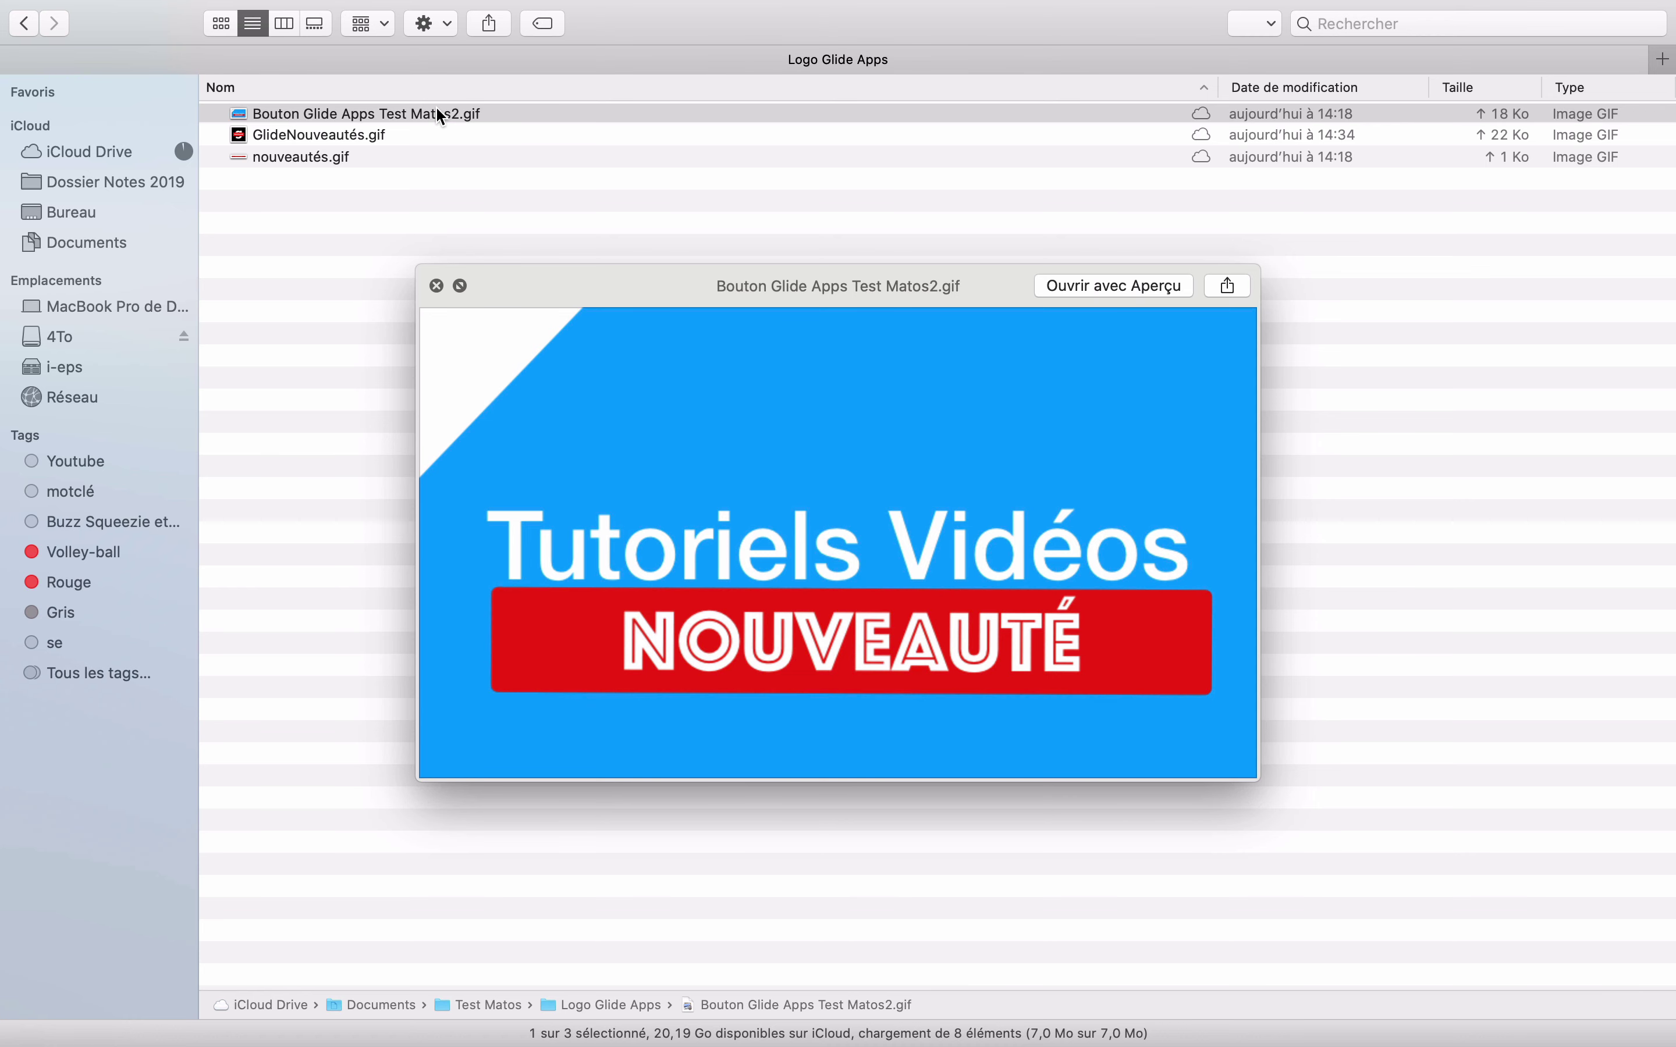
- Step through the Quick Look previews past GlideNouveautés.gif to nouveautés.gif
key(Down)
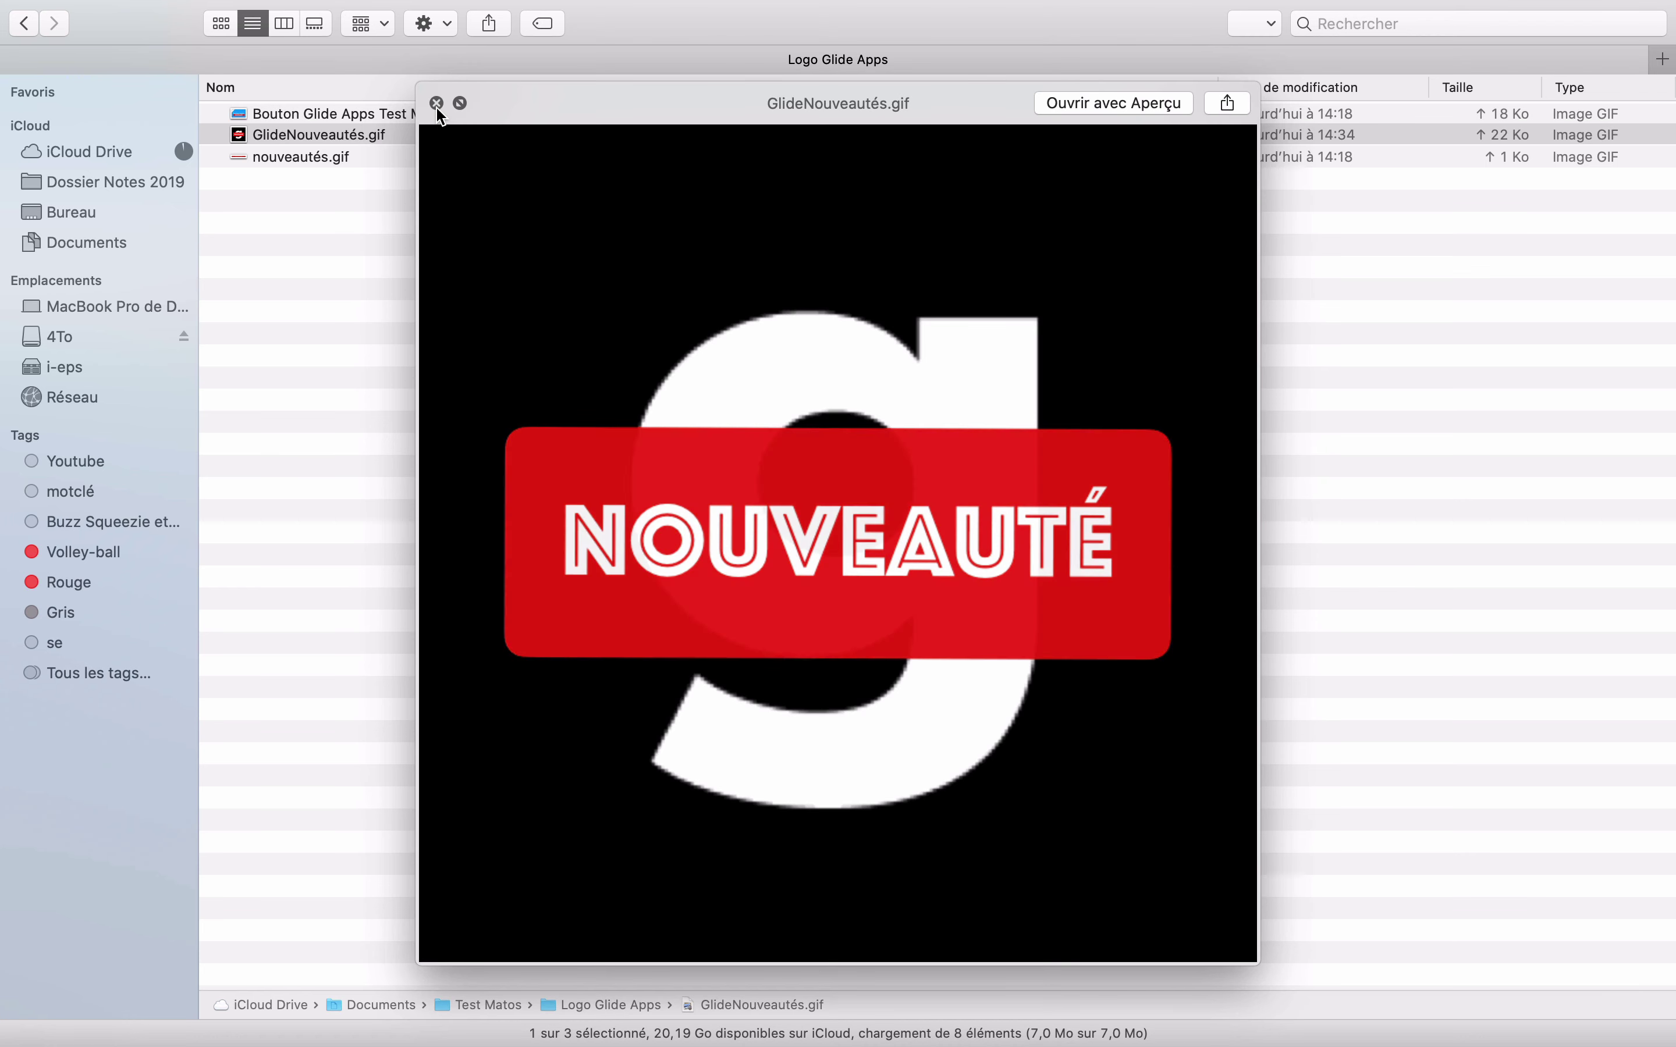
key(Down)
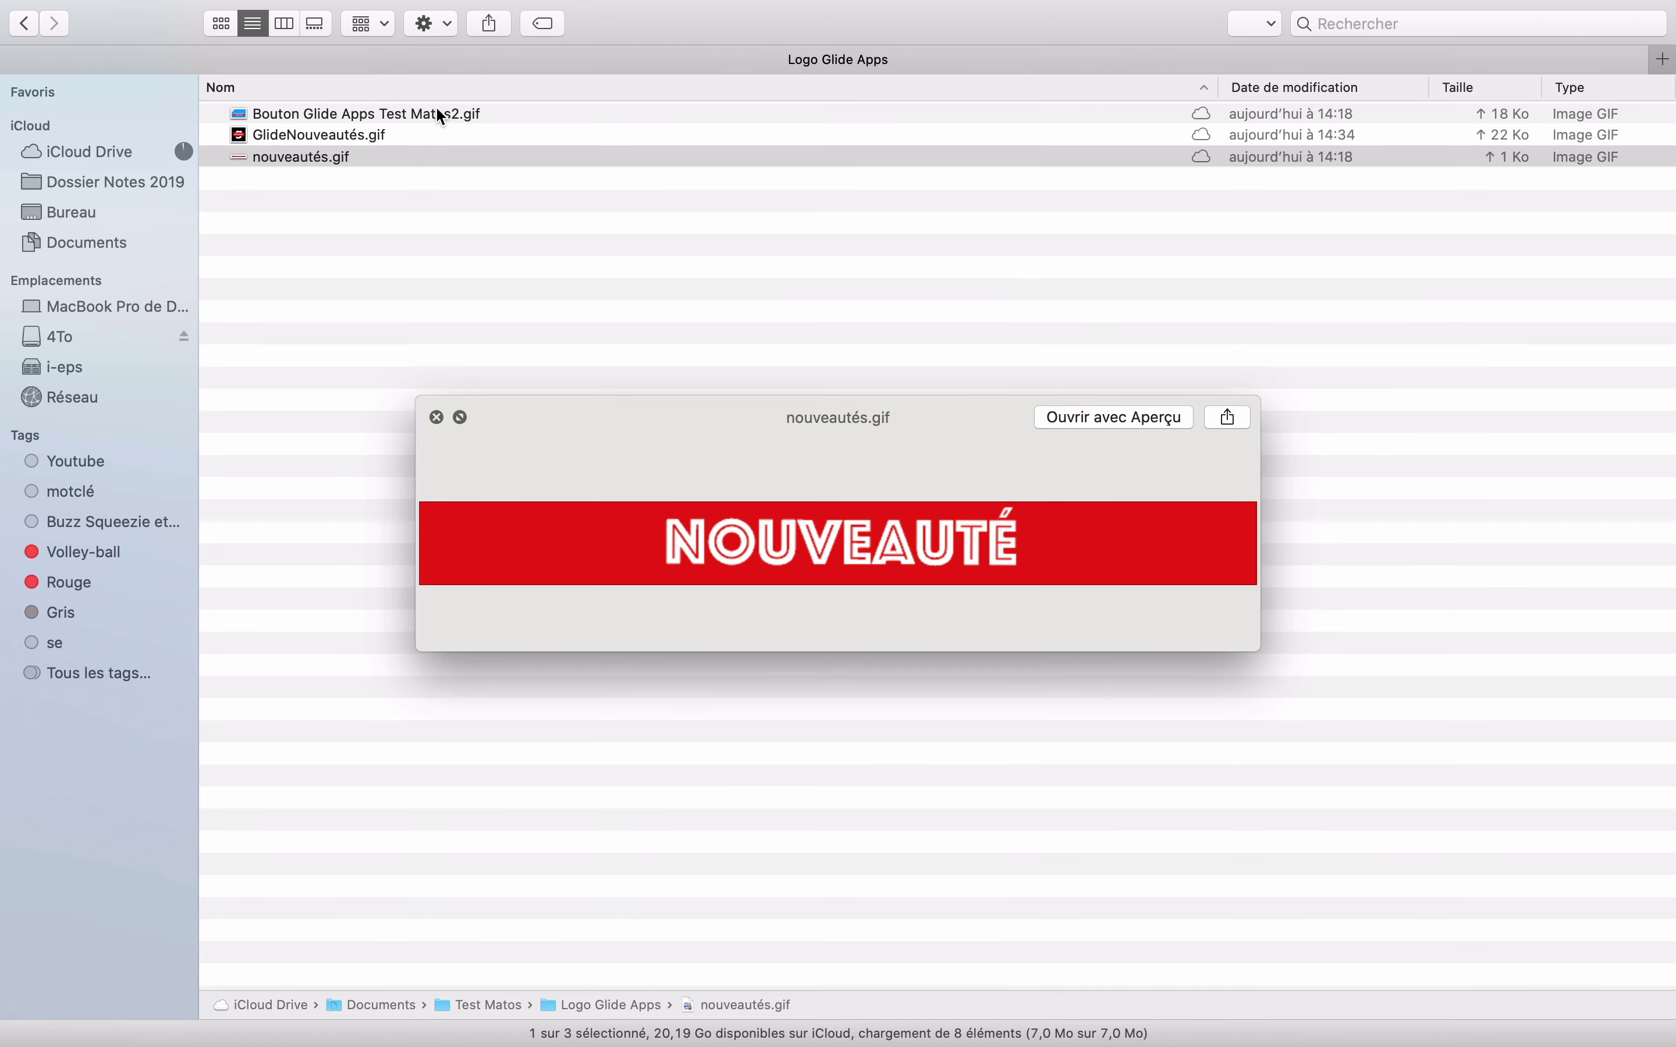